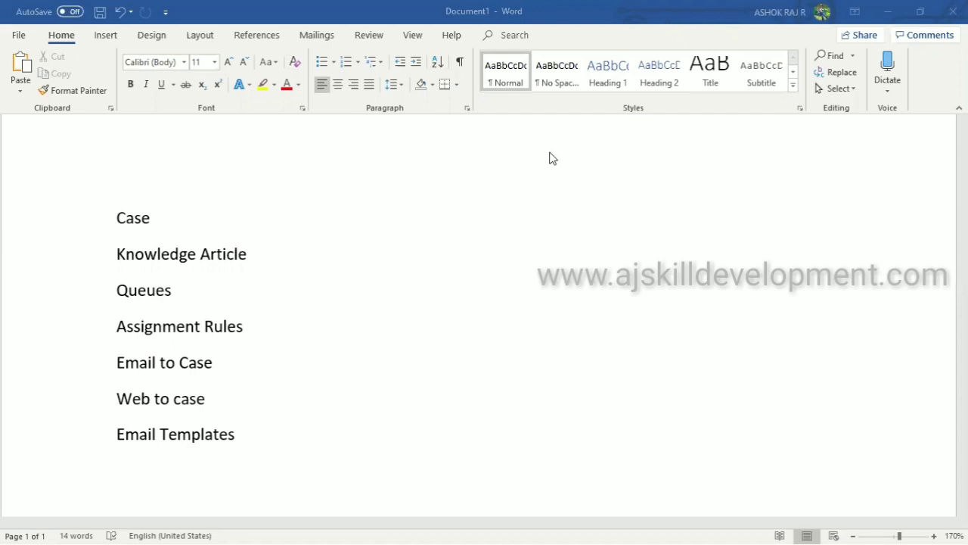
Insert a bold, 20-point 'Service Cloud' heading on a new line above Case in Word
{"action": "left_click", "coordinate": [151, 181]}
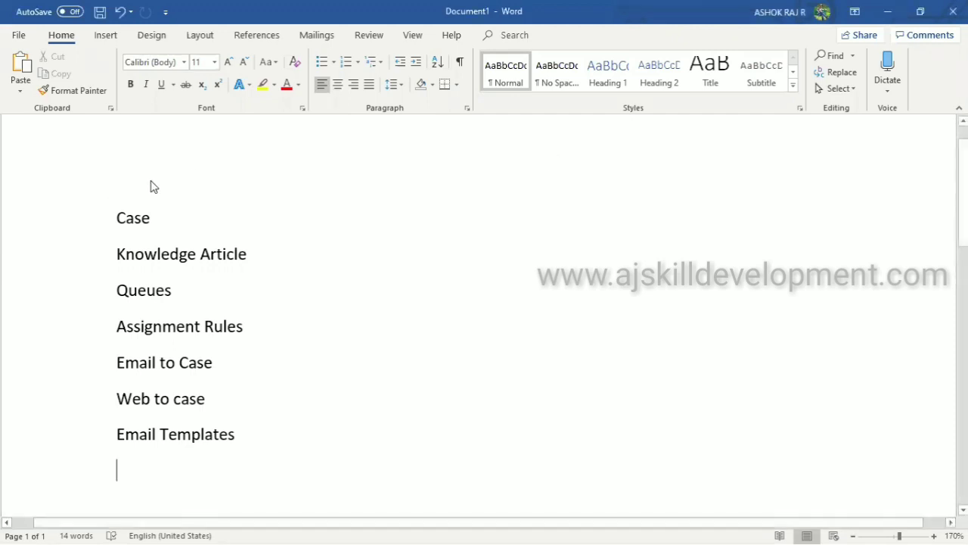
{"action": "key", "text": "Up"}
{"action": "key", "text": "Up"}
{"action": "key", "text": "Up"}
{"action": "key", "text": "Up"}
{"action": "key", "text": "Up"}
{"action": "key", "text": "Up"}
{"action": "key", "text": "Up"}
{"action": "key", "text": "Return"}
{"action": "key", "text": "Up"}
{"action": "type", "text": "Se"}
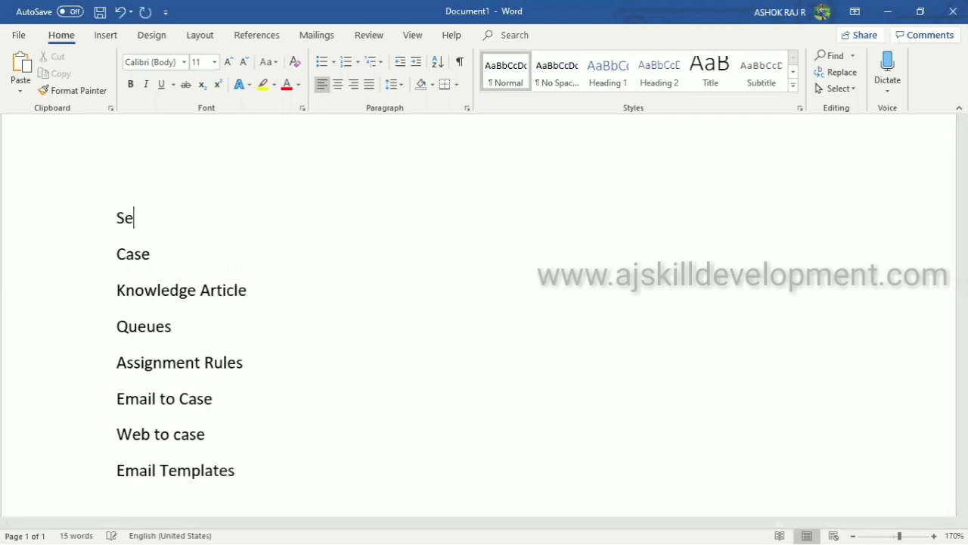
{"action": "type", "text": "rvice Clo"}
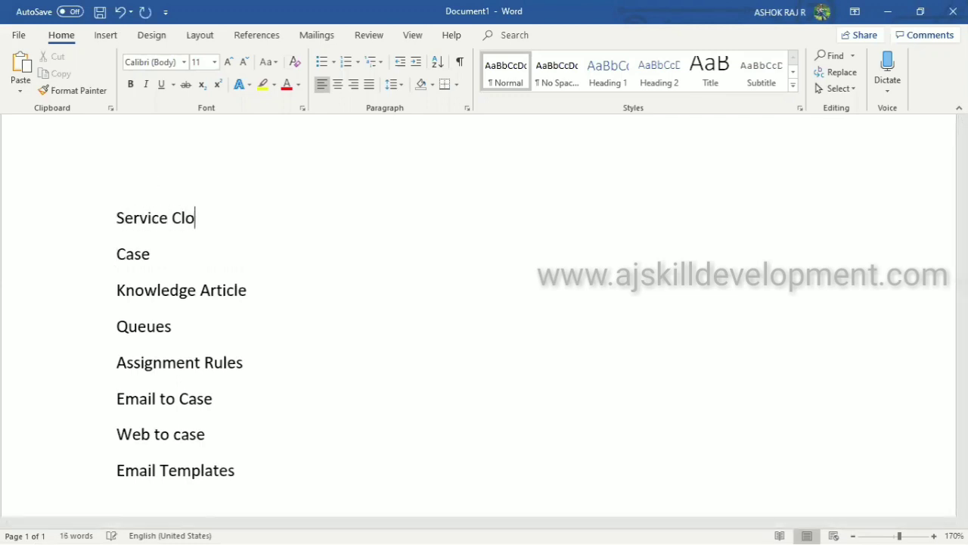
{"action": "type", "text": "ud"}
{"action": "key", "text": "shift+Home"}
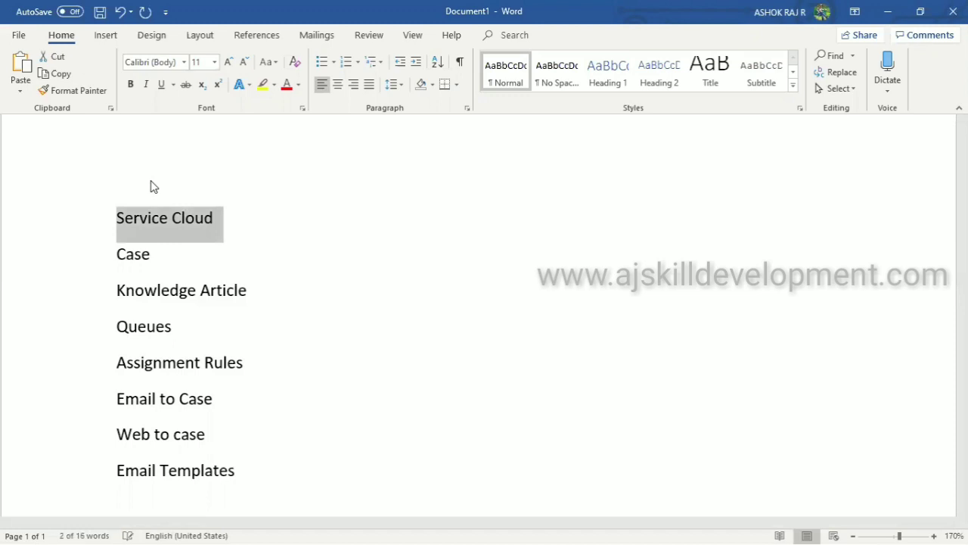
{"action": "key", "text": "ctrl+b"}
{"action": "key", "text": "ctrl+shift+period"}
{"action": "key", "text": "ctrl+shift+period"}
{"action": "key", "text": "ctrl+shift+period"}
{"action": "key", "text": "ctrl+shift+period"}
{"action": "key", "text": "ctrl+shift+period"}
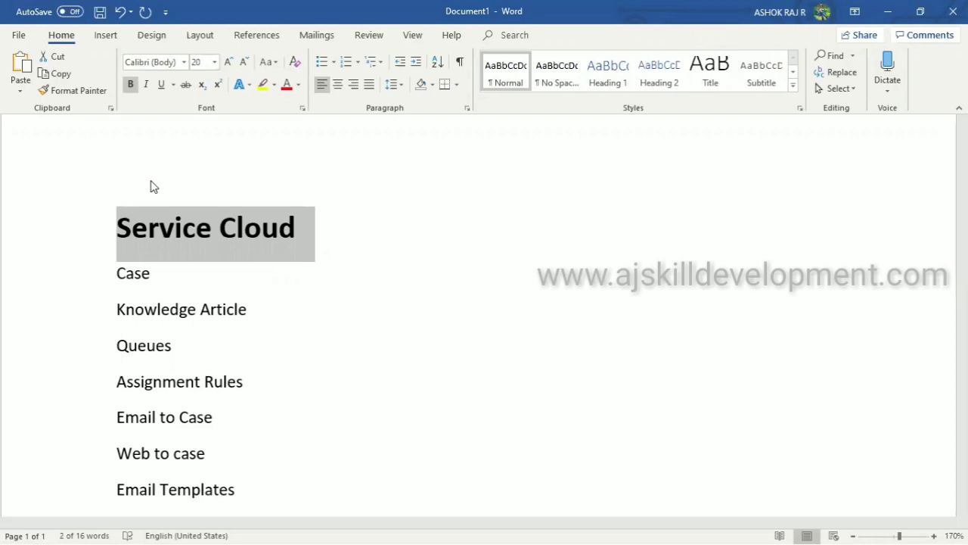
Deselect the heading, minimize Word and bring up the Start menu
{"action": "left_click", "coordinate": [420, 229]}
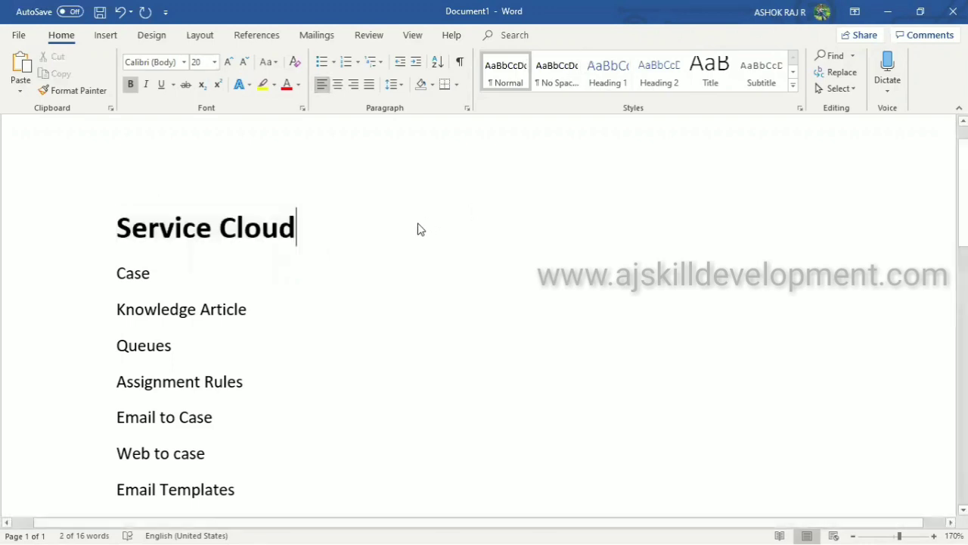
{"action": "left_click", "coordinate": [889, 11]}
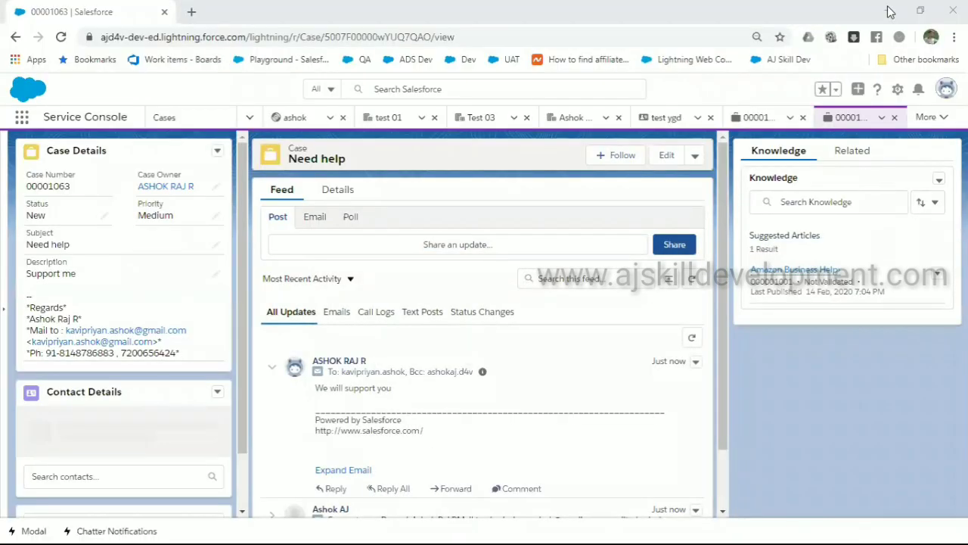
{"action": "key", "text": "super"}
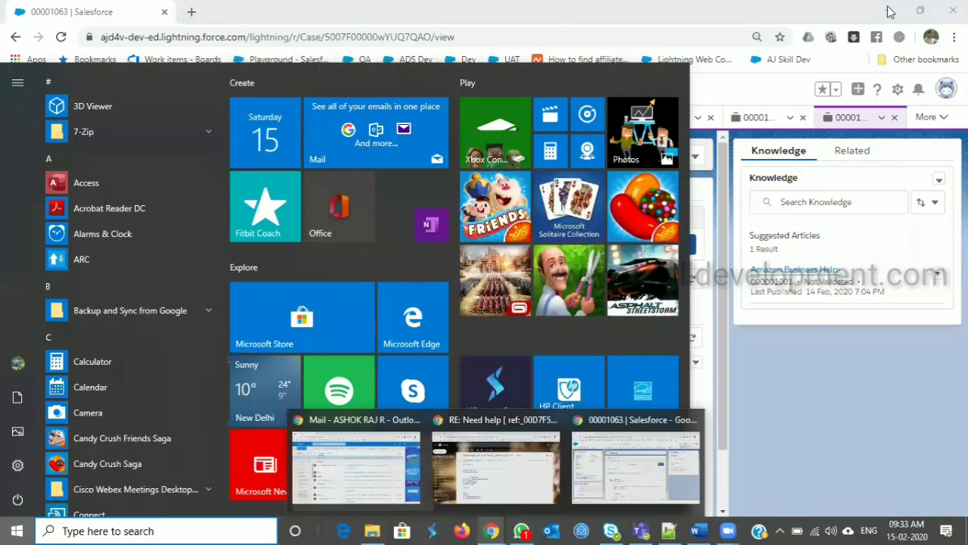
Bring up the Gmail case reply window, then switch to the Amazon.in tab
{"action": "left_click", "coordinate": [496, 467]}
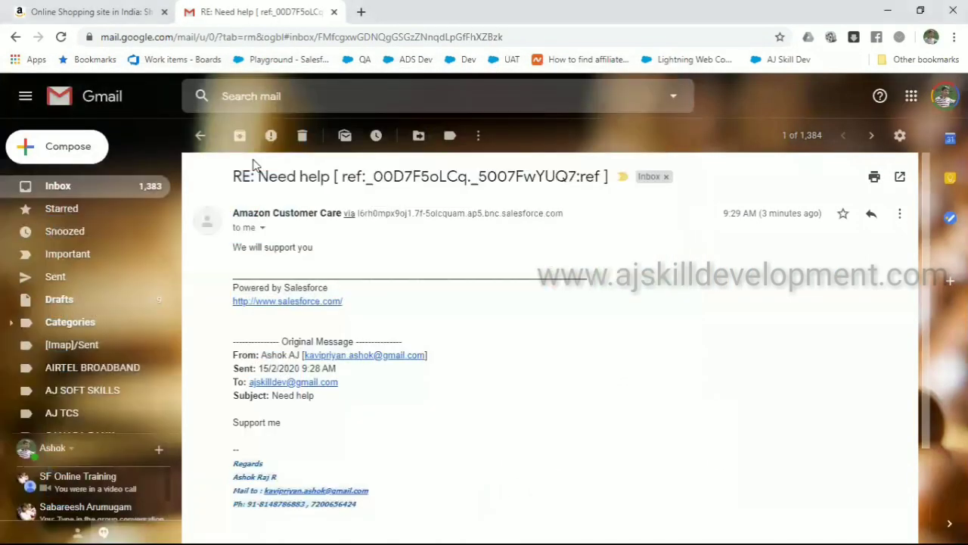
{"action": "left_click", "coordinate": [69, 8]}
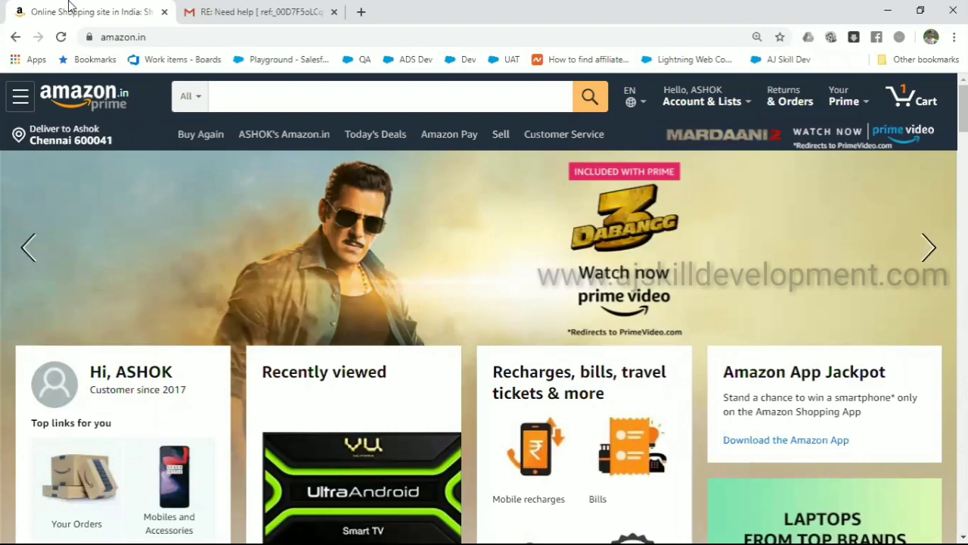
Open Amazon's Returns & Orders page and scroll through the 38 orders from the past 6 months
{"action": "scroll", "coordinate": [242, 199], "scroll_direction": "down", "scroll_amount": 15}
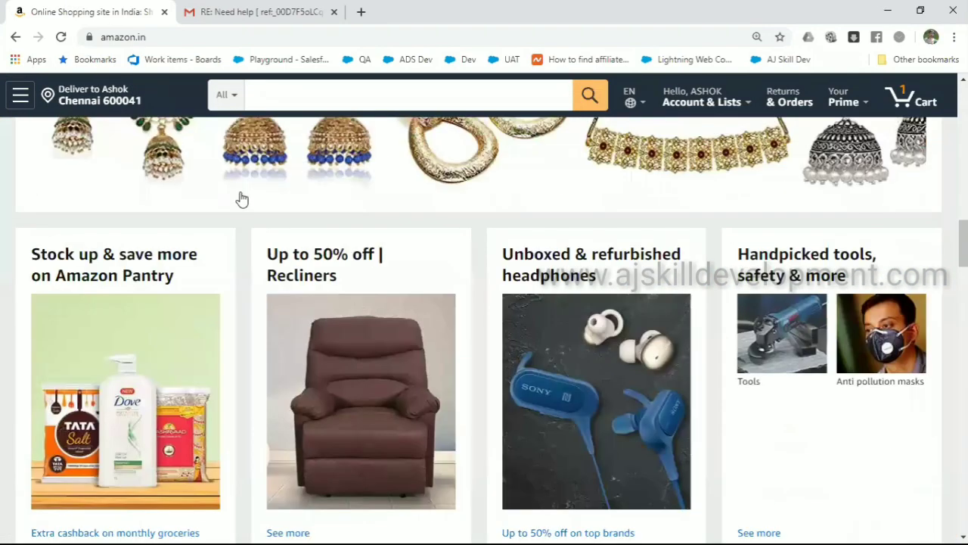
{"action": "scroll", "coordinate": [242, 200], "scroll_direction": "up", "scroll_amount": 10}
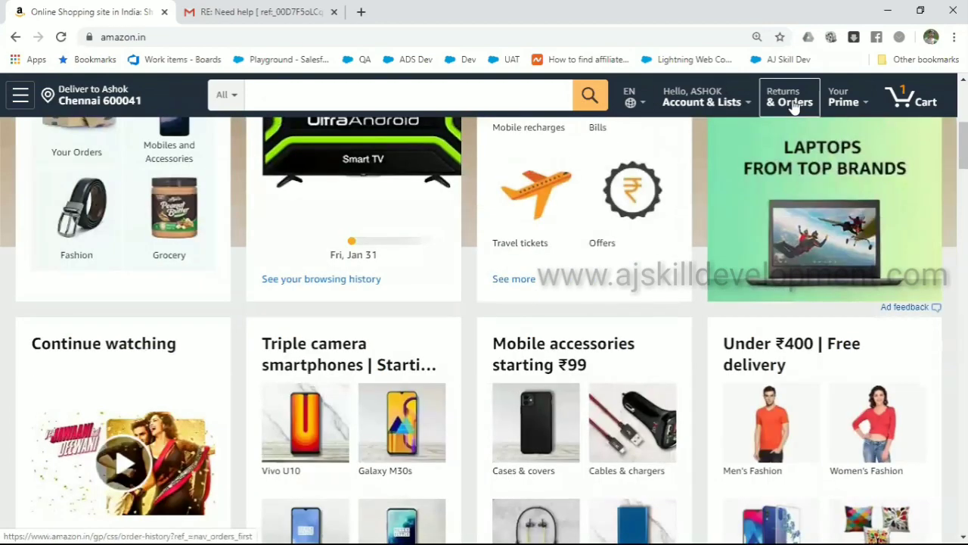
{"action": "left_click", "coordinate": [793, 106]}
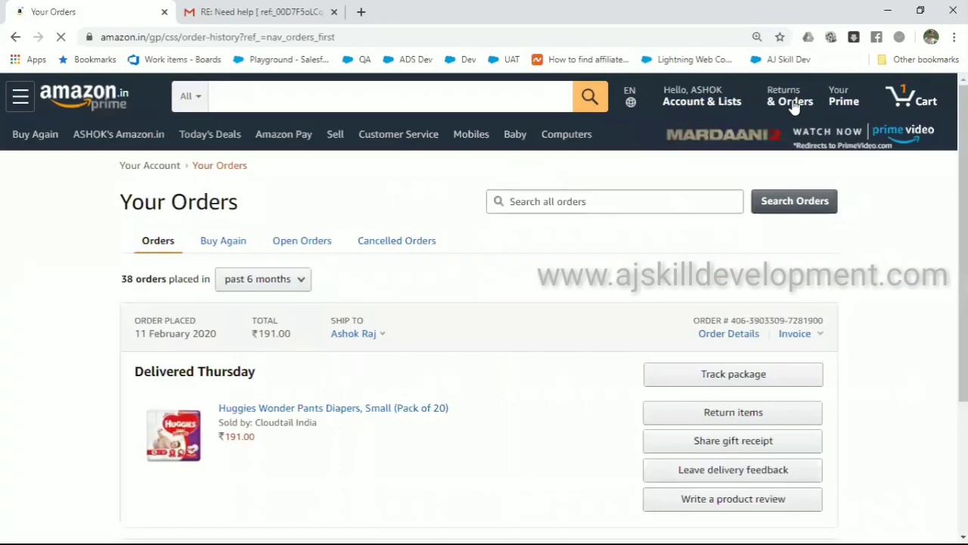
{"action": "scroll", "coordinate": [400, 446], "scroll_direction": "down", "scroll_amount": 4}
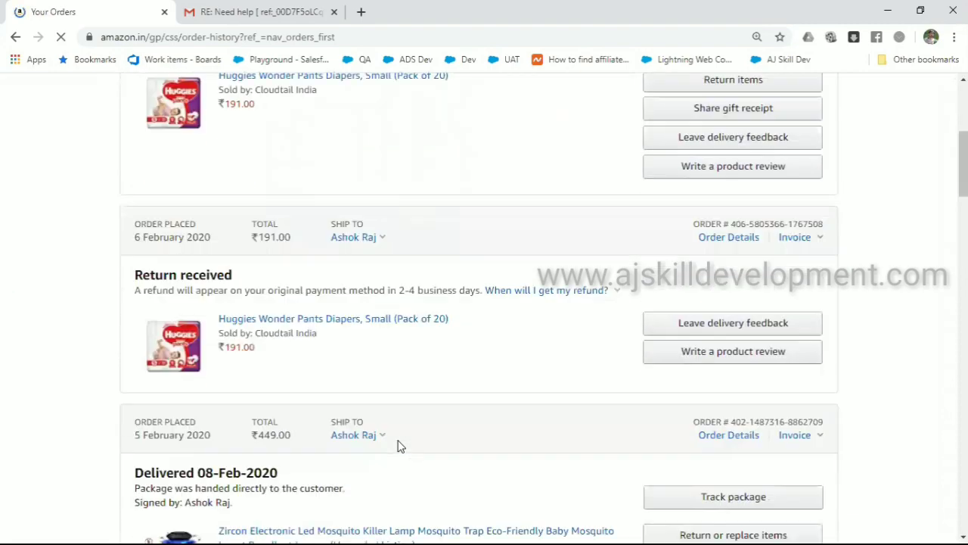
{"action": "scroll", "coordinate": [400, 445], "scroll_direction": "down", "scroll_amount": 1}
{"action": "scroll", "coordinate": [400, 446], "scroll_direction": "up", "scroll_amount": 4}
{"action": "scroll", "coordinate": [400, 446], "scroll_direction": "down", "scroll_amount": 5}
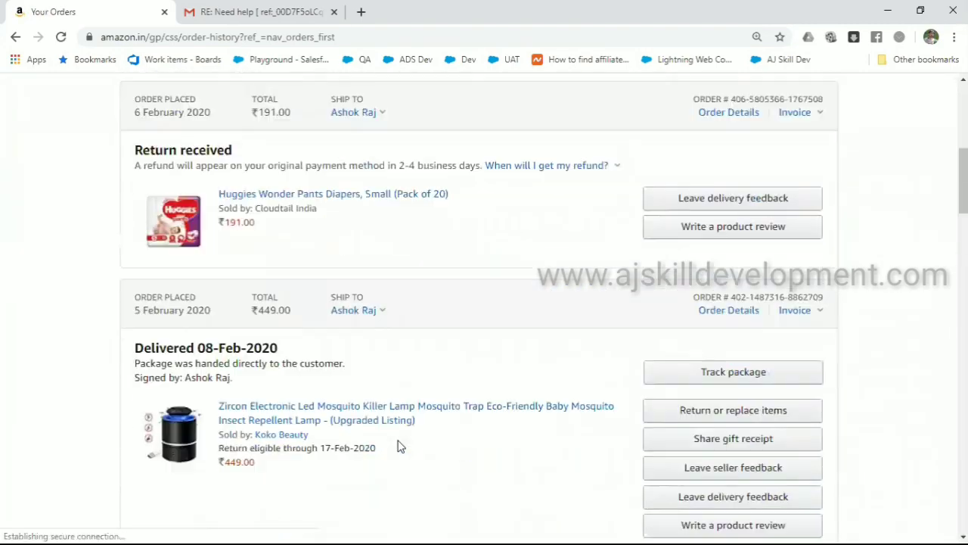
{"action": "scroll", "coordinate": [400, 445], "scroll_direction": "down", "scroll_amount": 6}
{"action": "scroll", "coordinate": [400, 446], "scroll_direction": "up", "scroll_amount": 4}
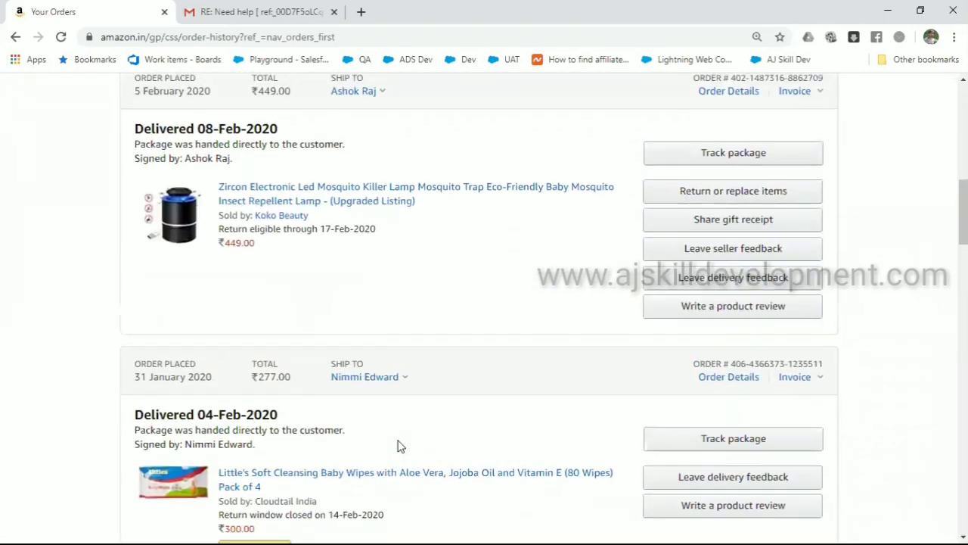
{"action": "scroll", "coordinate": [400, 446], "scroll_direction": "up", "scroll_amount": 5}
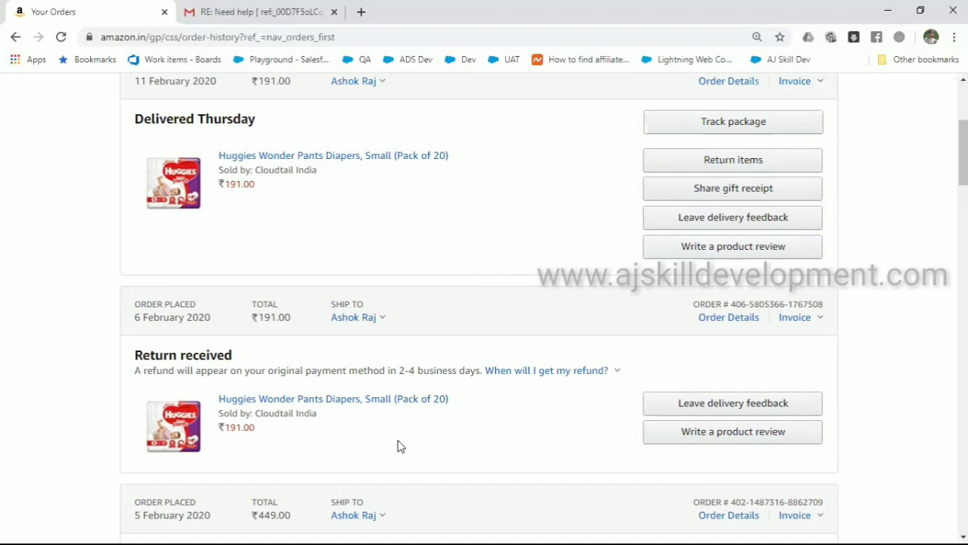
{"action": "scroll", "coordinate": [401, 446], "scroll_direction": "up", "scroll_amount": 1}
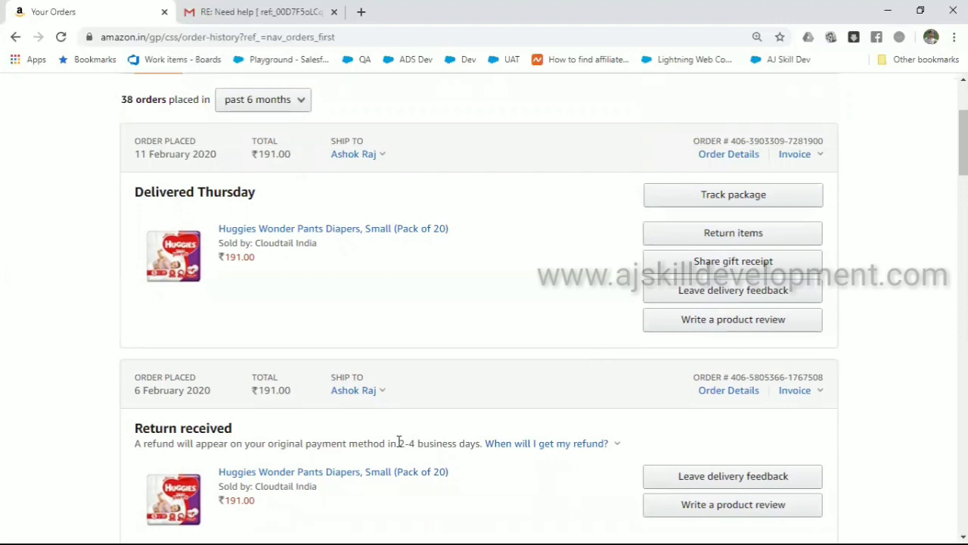
{"action": "scroll", "coordinate": [393, 441], "scroll_direction": "up", "scroll_amount": 2}
{"action": "scroll", "coordinate": [393, 441], "scroll_direction": "down", "scroll_amount": 4}
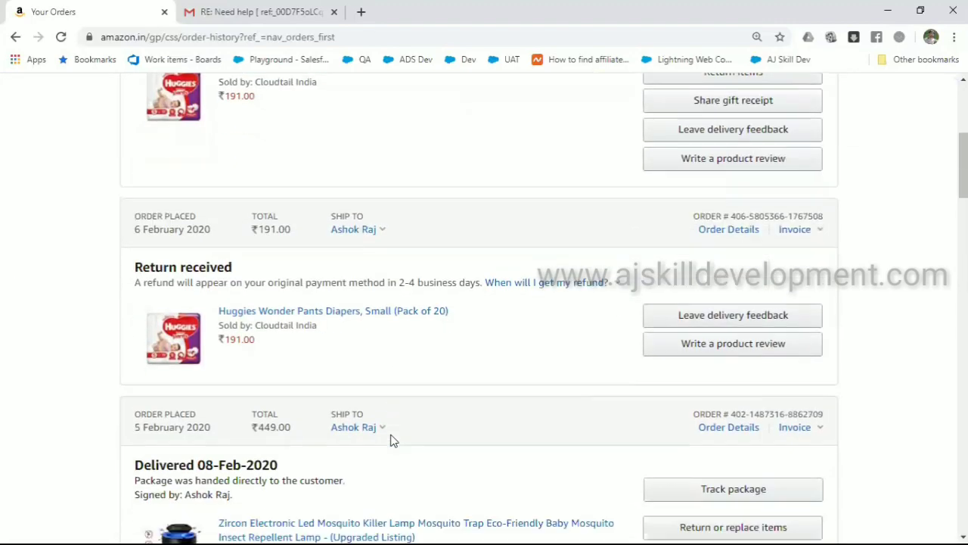
{"action": "key", "text": "XF86AudioRaiseVolume"}
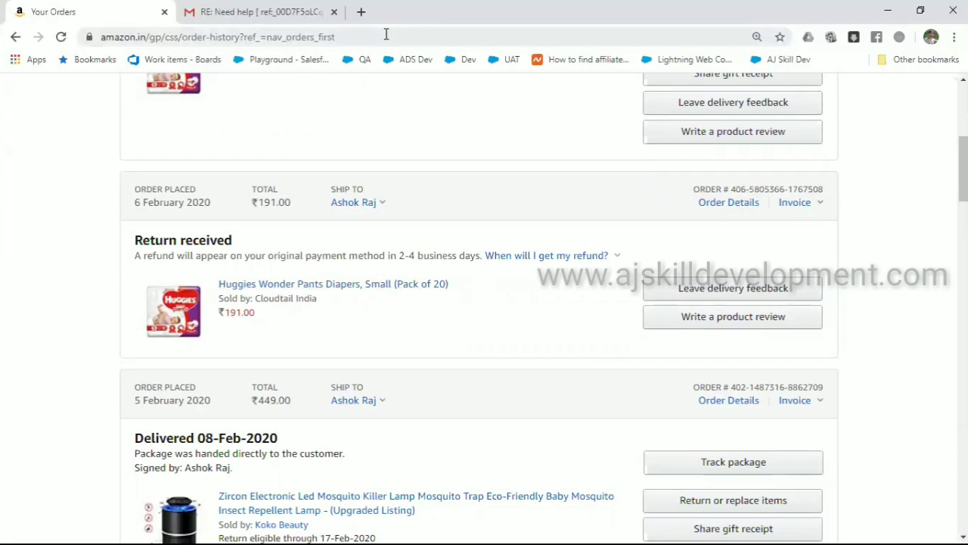
{"action": "key", "text": "alt+Tab"}
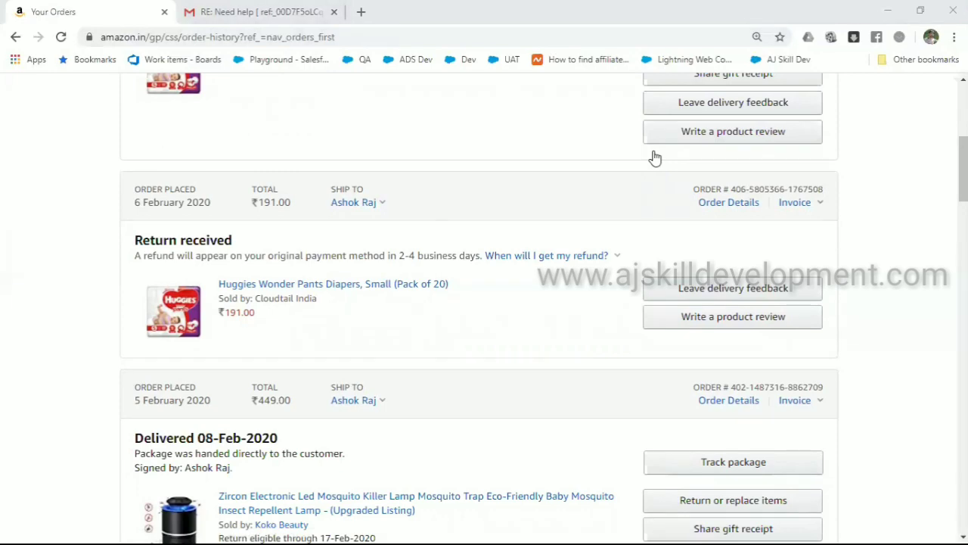
{"action": "scroll", "coordinate": [552, 189], "scroll_direction": "up", "scroll_amount": 5}
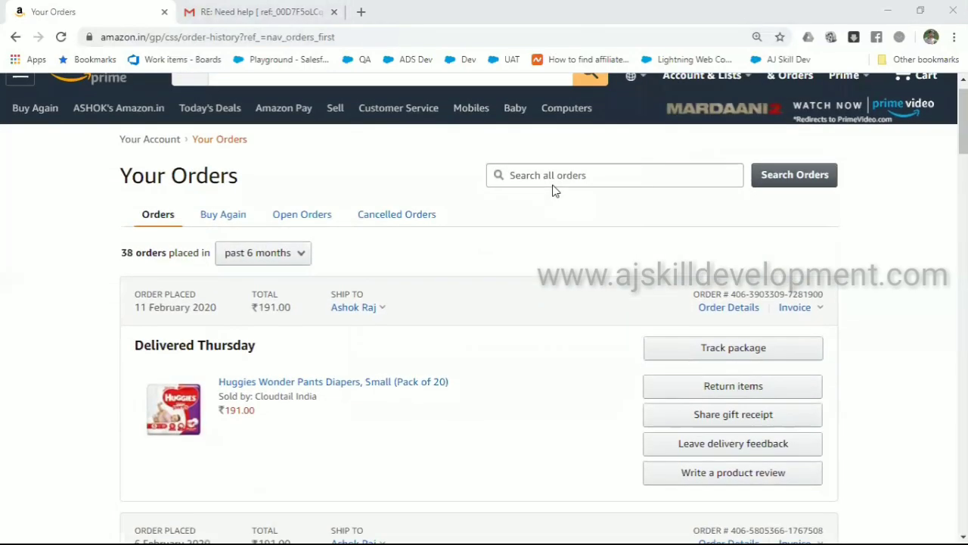
{"action": "scroll", "coordinate": [552, 191], "scroll_direction": "down", "scroll_amount": 8}
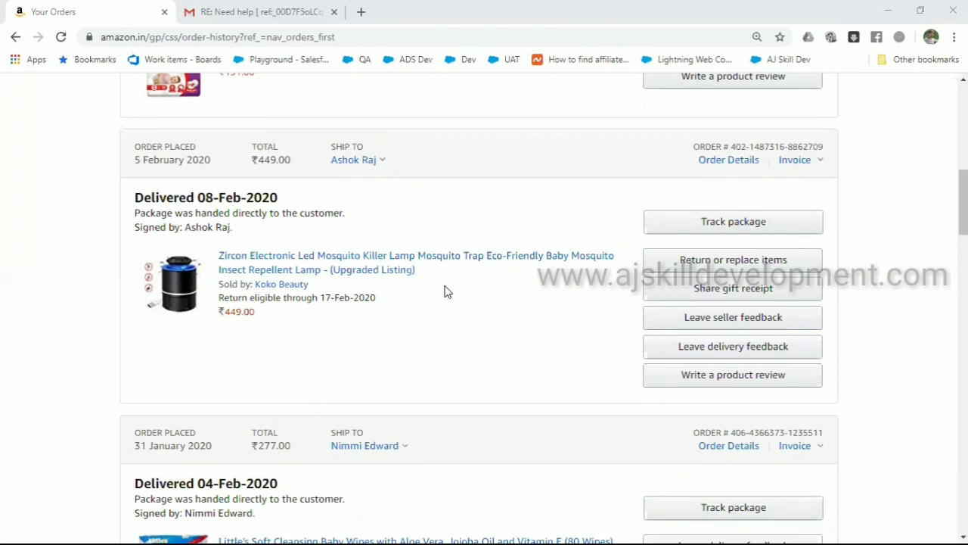
{"action": "scroll", "coordinate": [447, 291], "scroll_direction": "down", "scroll_amount": 4}
{"action": "scroll", "coordinate": [447, 291], "scroll_direction": "up", "scroll_amount": 3}
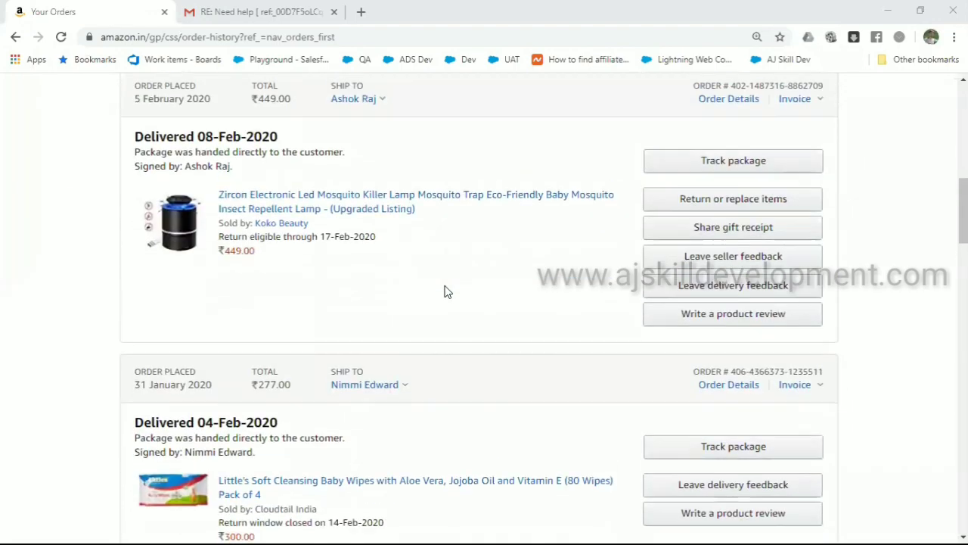
{"action": "scroll", "coordinate": [446, 291], "scroll_direction": "up", "scroll_amount": 2}
{"action": "scroll", "coordinate": [426, 279], "scroll_direction": "up", "scroll_amount": 6}
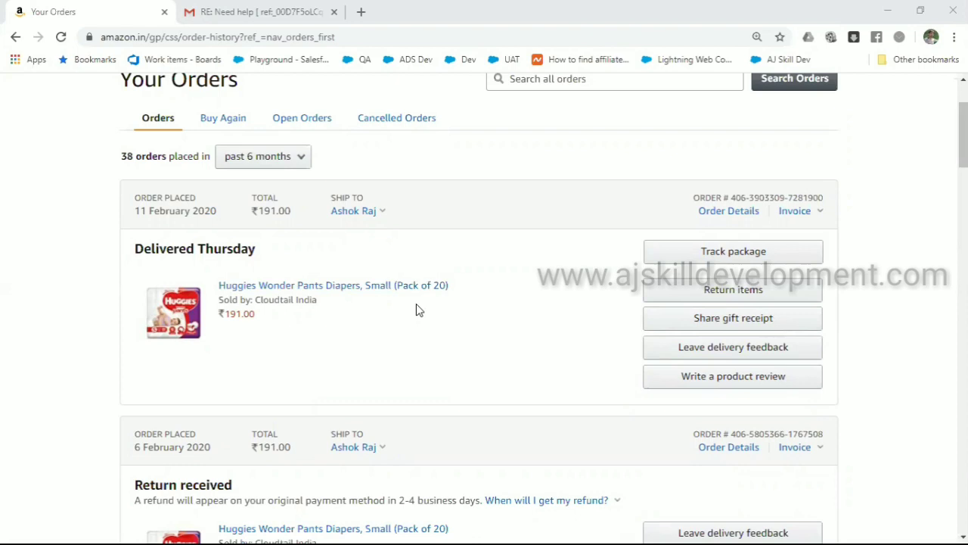
{"action": "scroll", "coordinate": [416, 304], "scroll_direction": "up", "scroll_amount": 2}
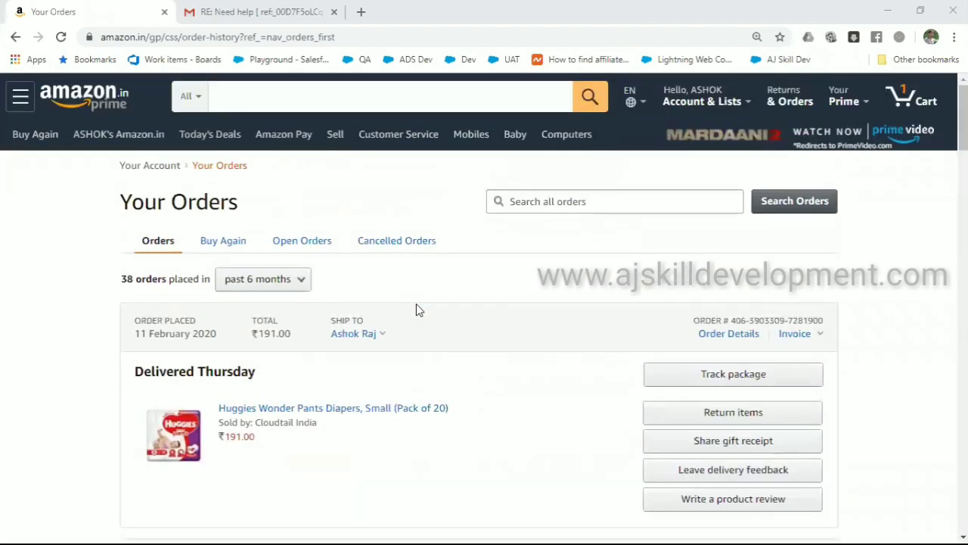
Open Amazon's customer help page and browse the help topics
{"action": "left_click", "coordinate": [411, 142]}
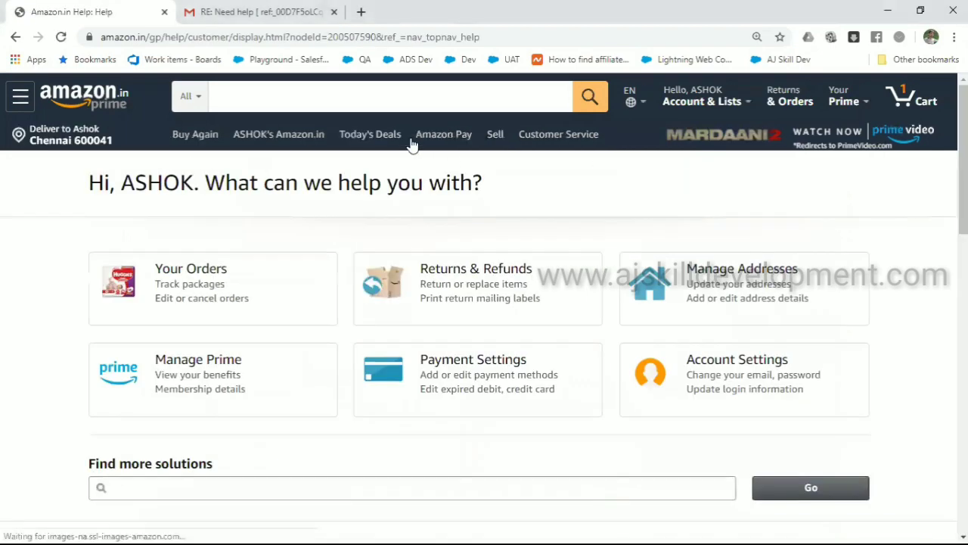
{"action": "scroll", "coordinate": [412, 146], "scroll_direction": "down", "scroll_amount": 1}
{"action": "scroll", "coordinate": [412, 145], "scroll_direction": "down", "scroll_amount": 5}
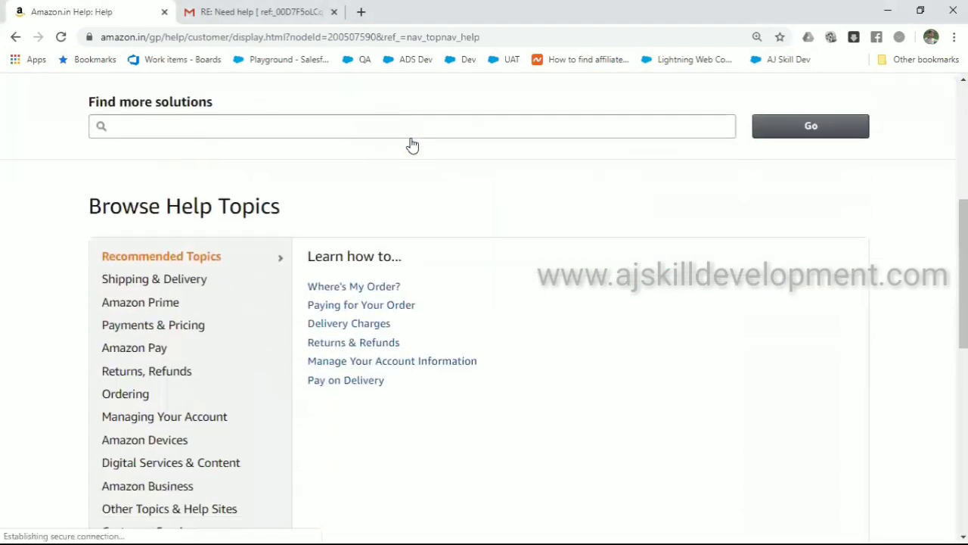
{"action": "scroll", "coordinate": [399, 219], "scroll_direction": "up", "scroll_amount": 2}
{"action": "scroll", "coordinate": [399, 219], "scroll_direction": "up", "scroll_amount": 2}
{"action": "scroll", "coordinate": [399, 218], "scroll_direction": "down", "scroll_amount": 1}
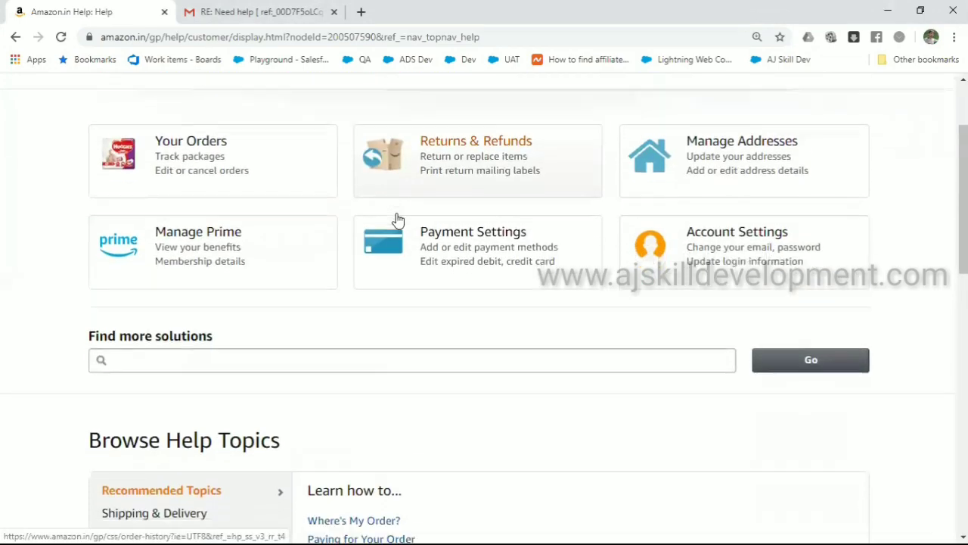
{"action": "scroll", "coordinate": [398, 218], "scroll_direction": "up", "scroll_amount": 2}
{"action": "scroll", "coordinate": [398, 219], "scroll_direction": "down", "scroll_amount": 6}
{"action": "scroll", "coordinate": [399, 219], "scroll_direction": "down", "scroll_amount": 3}
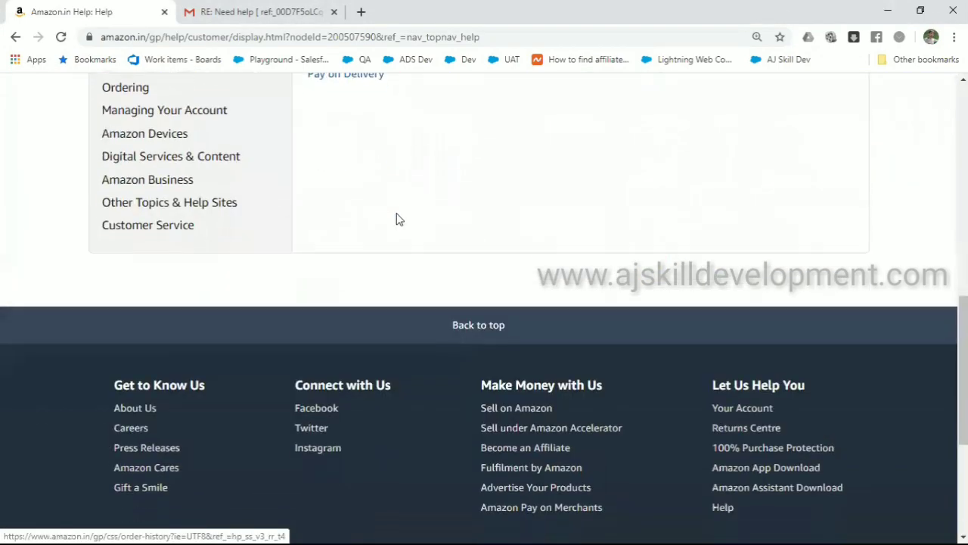
{"action": "scroll", "coordinate": [399, 219], "scroll_direction": "up", "scroll_amount": 1}
Choose the Customer Service topic and open Contact Us in a new tab
{"action": "left_click", "coordinate": [125, 251]}
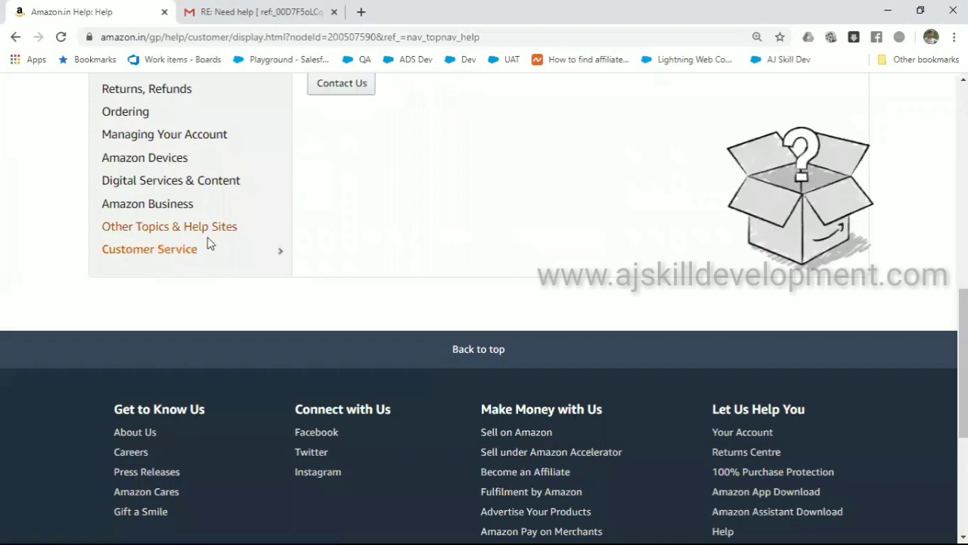
{"action": "scroll", "coordinate": [385, 223], "scroll_direction": "up", "scroll_amount": 1}
{"action": "scroll", "coordinate": [386, 223], "scroll_direction": "up", "scroll_amount": 2}
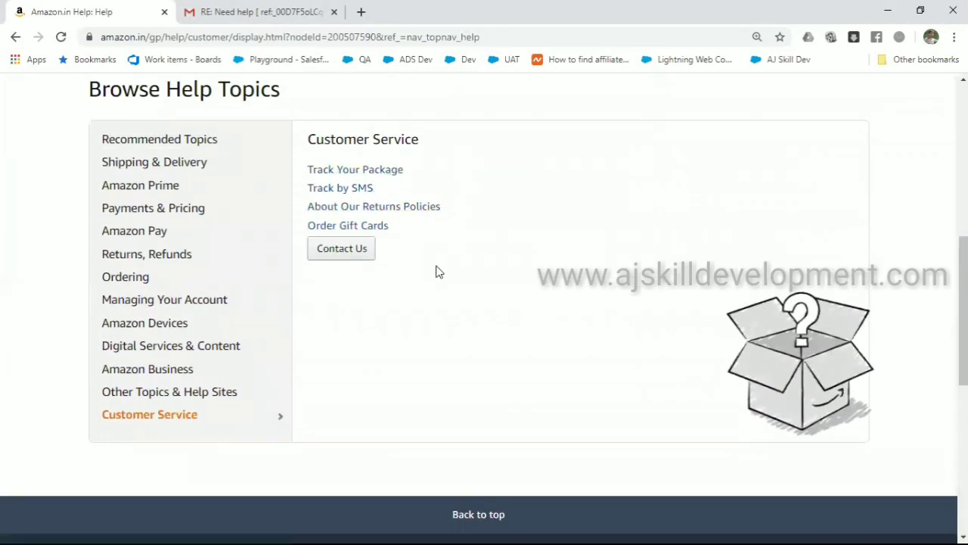
{"action": "left_click", "coordinate": [348, 252]}
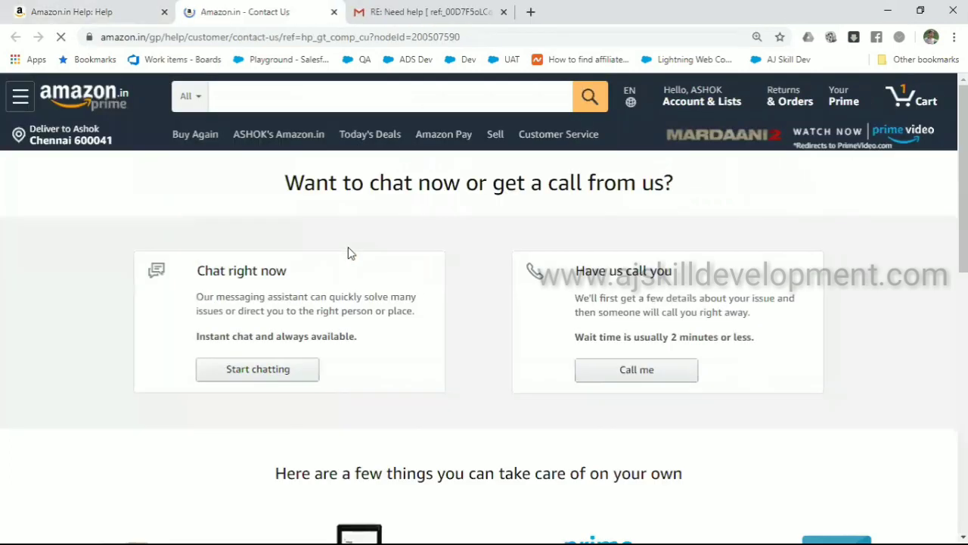
Review the Contact Us page's chat and callback options, briefly revisiting the Help tab
{"action": "scroll", "coordinate": [349, 251], "scroll_direction": "down", "scroll_amount": 1}
{"action": "scroll", "coordinate": [348, 253], "scroll_direction": "down", "scroll_amount": 2}
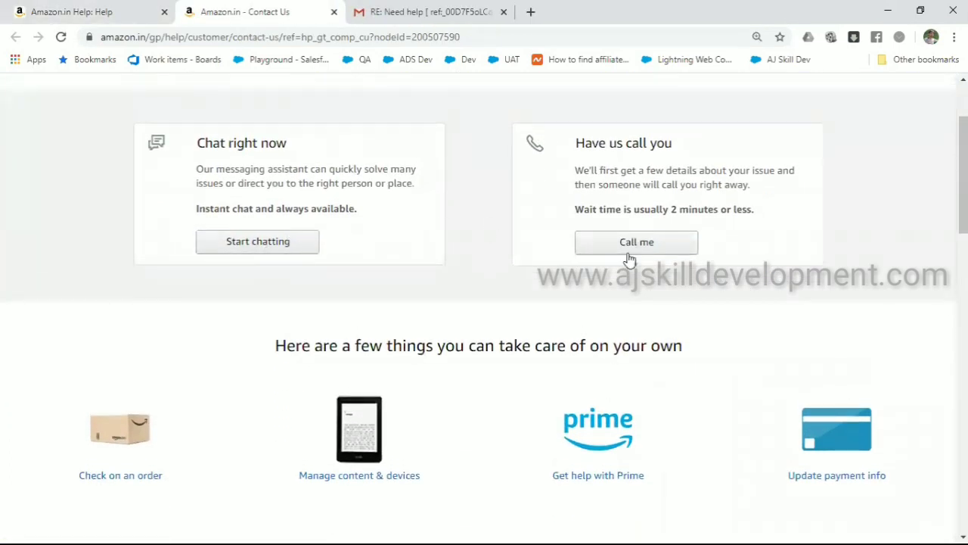
{"action": "scroll", "coordinate": [532, 261], "scroll_direction": "down", "scroll_amount": 1}
{"action": "scroll", "coordinate": [531, 261], "scroll_direction": "down", "scroll_amount": 4}
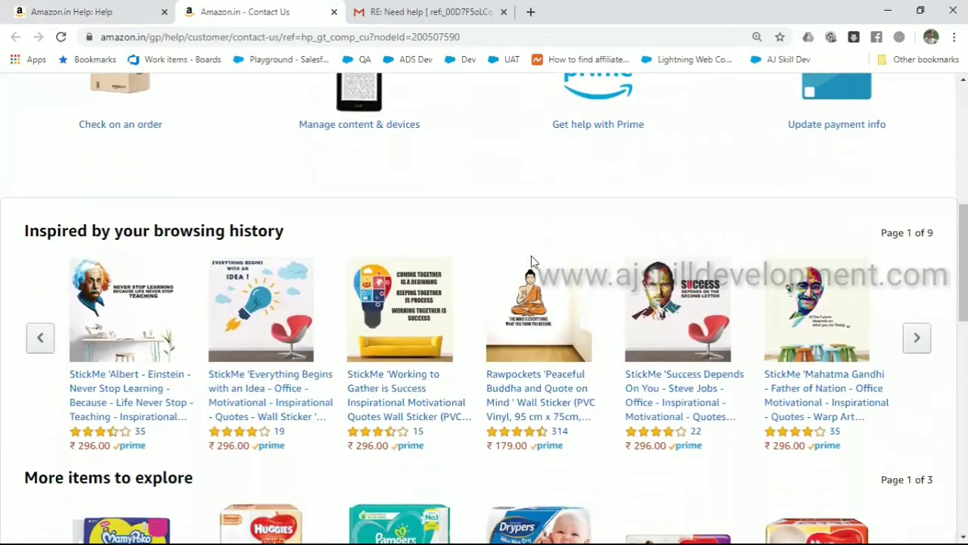
{"action": "scroll", "coordinate": [531, 261], "scroll_direction": "up", "scroll_amount": 4}
{"action": "scroll", "coordinate": [531, 261], "scroll_direction": "up", "scroll_amount": 2}
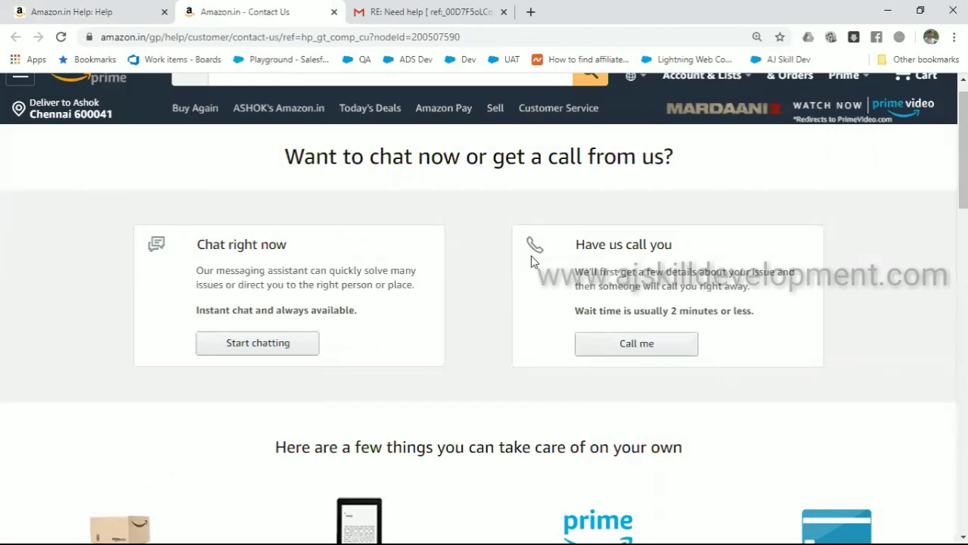
{"action": "scroll", "coordinate": [531, 261], "scroll_direction": "down", "scroll_amount": 4}
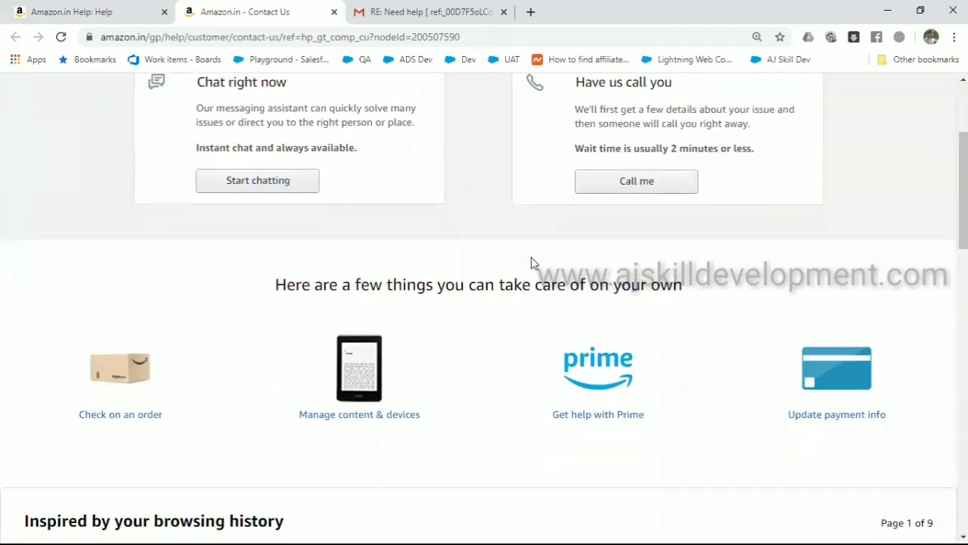
{"action": "scroll", "coordinate": [532, 261], "scroll_direction": "down", "scroll_amount": 7}
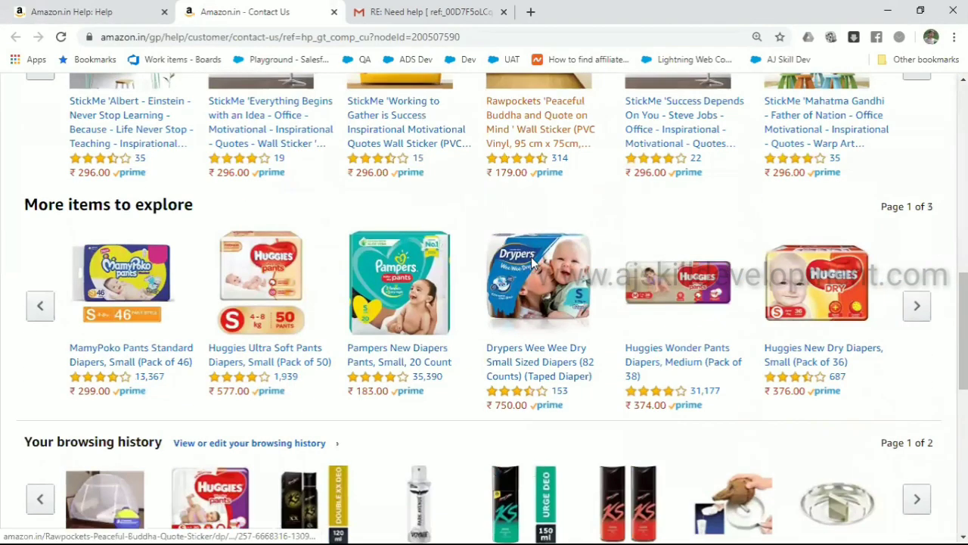
{"action": "scroll", "coordinate": [531, 261], "scroll_direction": "up", "scroll_amount": 11}
{"action": "mouse_move", "coordinate": [705, 101]}
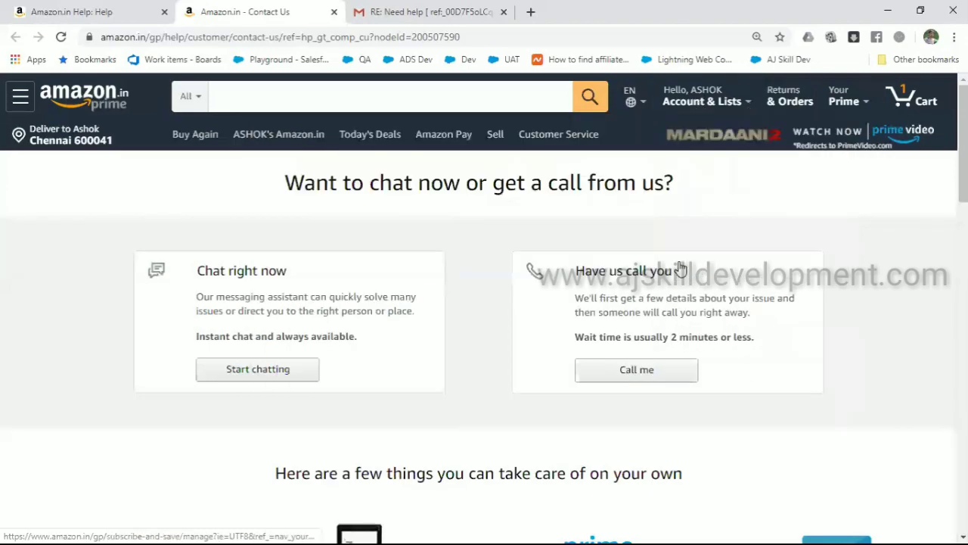
{"action": "scroll", "coordinate": [887, 252], "scroll_direction": "down", "scroll_amount": 15}
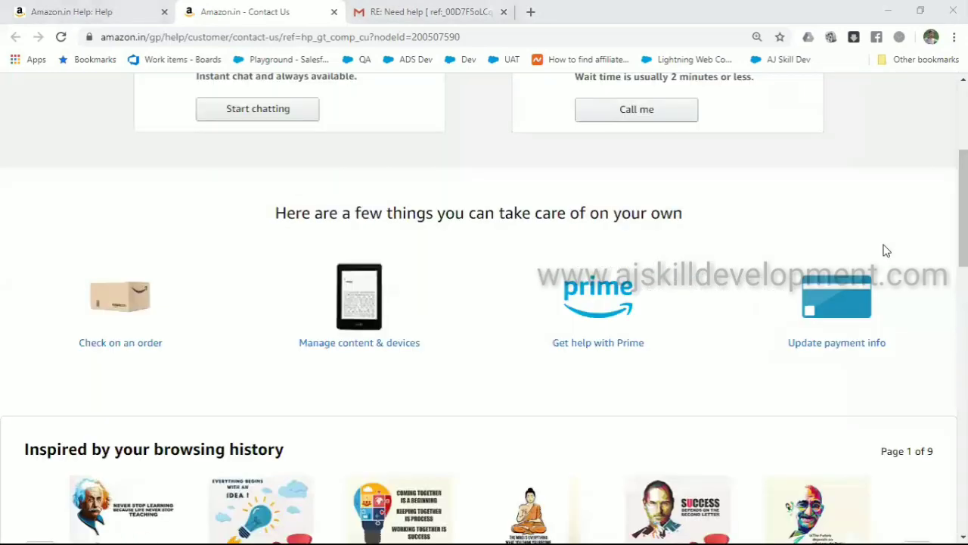
{"action": "scroll", "coordinate": [887, 252], "scroll_direction": "up", "scroll_amount": 10}
{"action": "scroll", "coordinate": [886, 252], "scroll_direction": "down", "scroll_amount": 3}
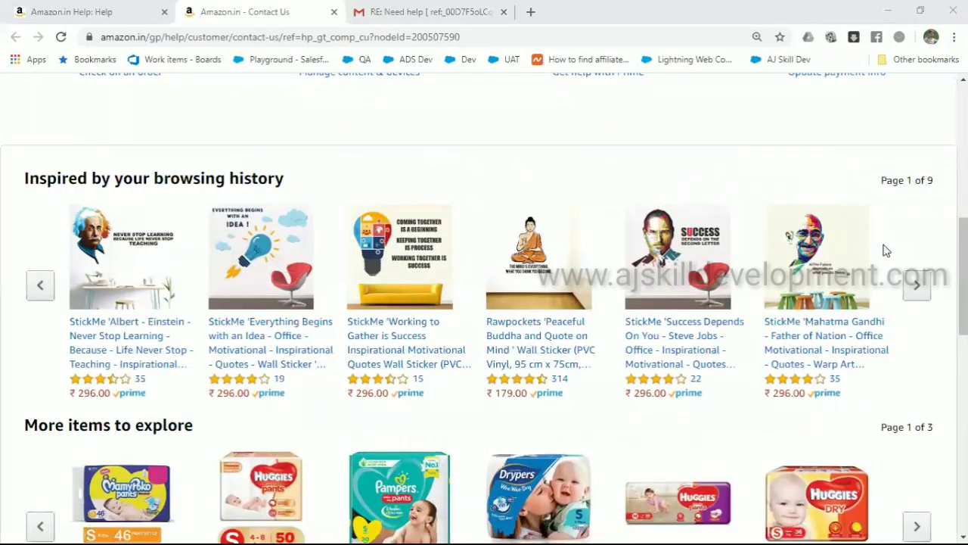
{"action": "scroll", "coordinate": [887, 252], "scroll_direction": "up", "scroll_amount": 10}
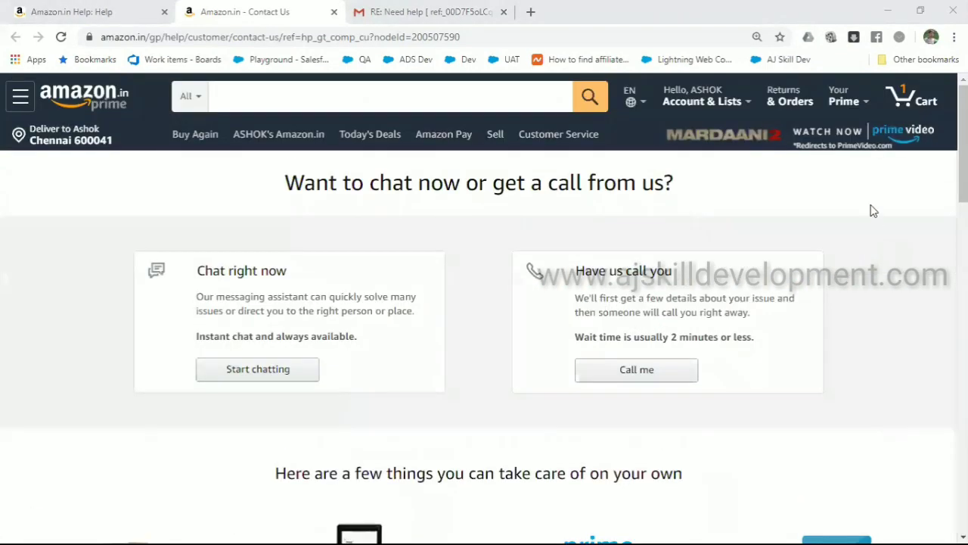
{"action": "mouse_move", "coordinate": [739, 106]}
{"action": "left_click", "coordinate": [85, 15]}
{"action": "key", "text": "ctrl+Tab"}
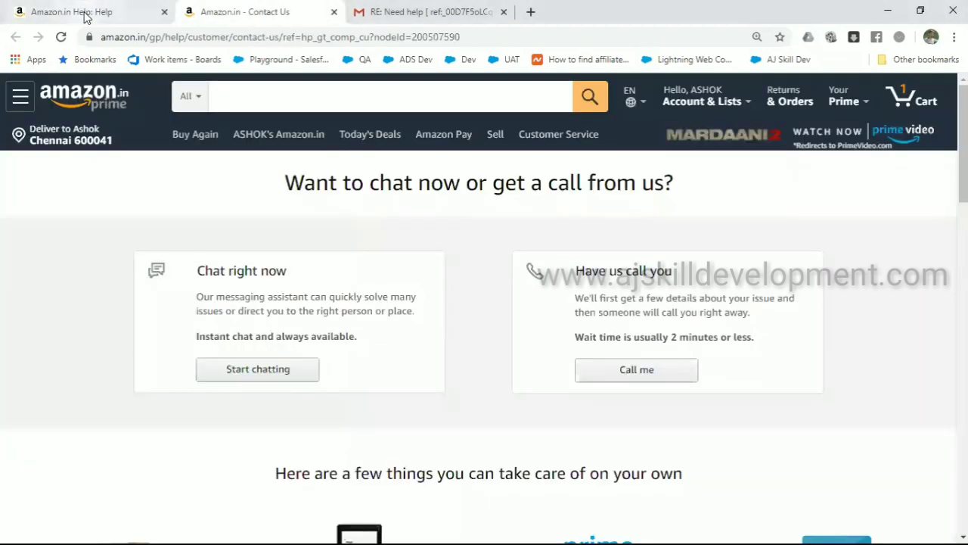
Search Google for 'salesforce service cloud channels' in a new tab and open the Service Cloud Channels article
{"action": "key", "text": "ctrl+Tab"}
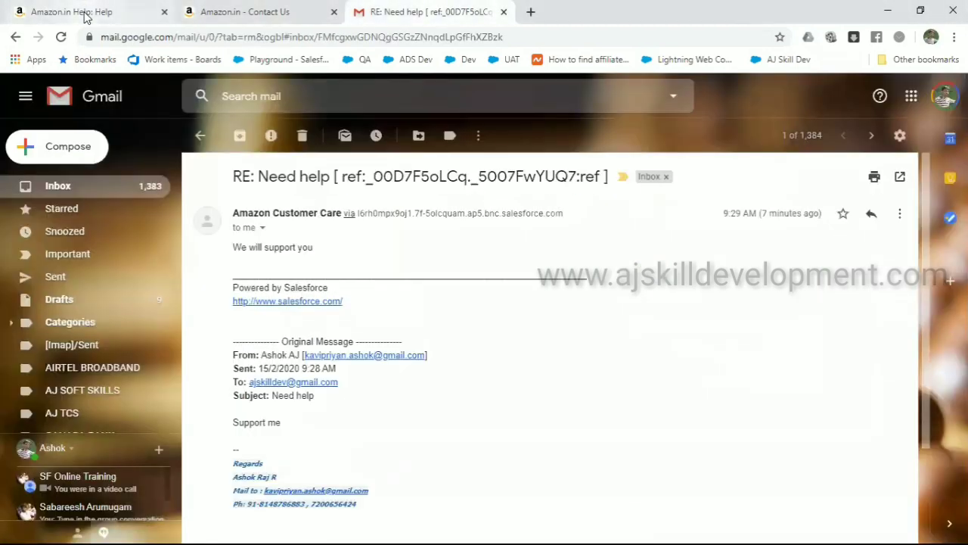
{"action": "key", "text": "ctrl+t"}
{"action": "type", "text": "ser"}
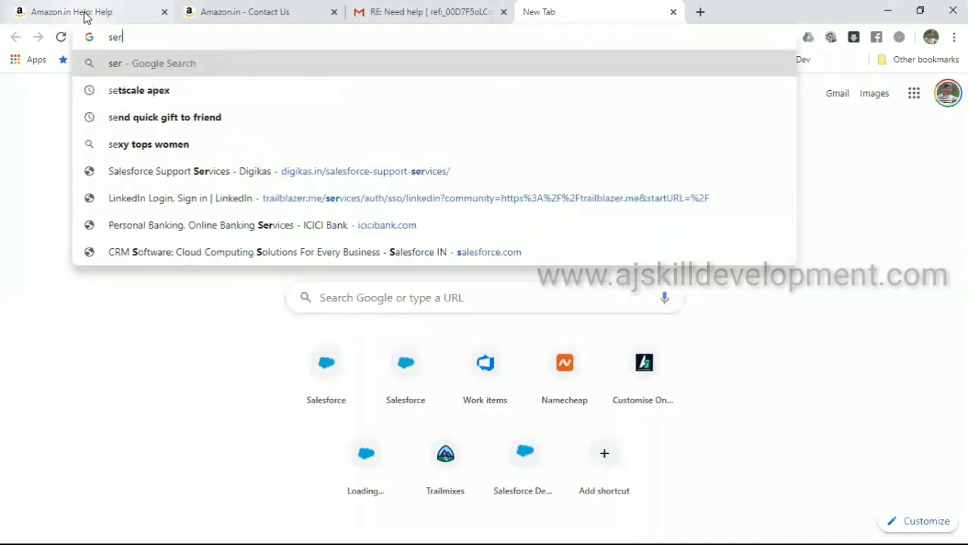
{"action": "type", "text": "vice"}
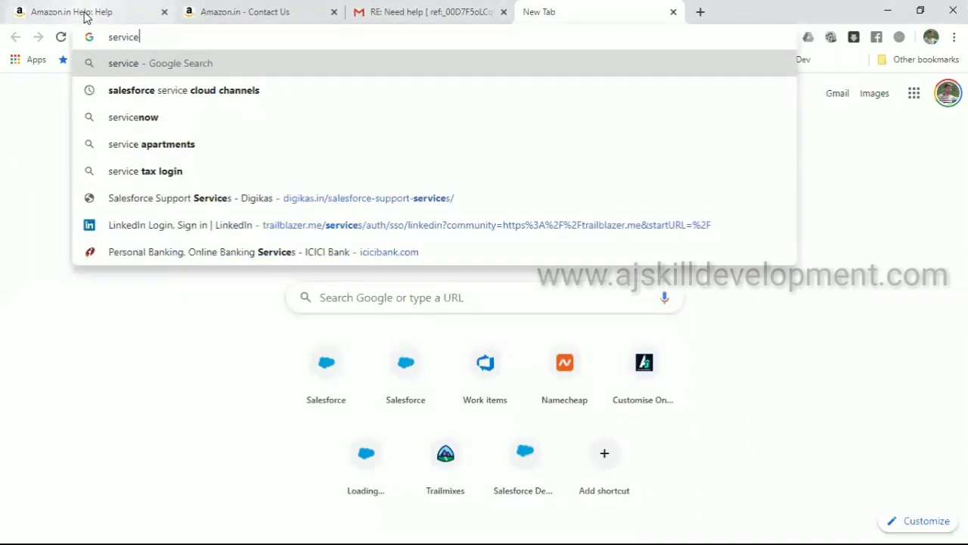
{"action": "key", "text": "Down"}
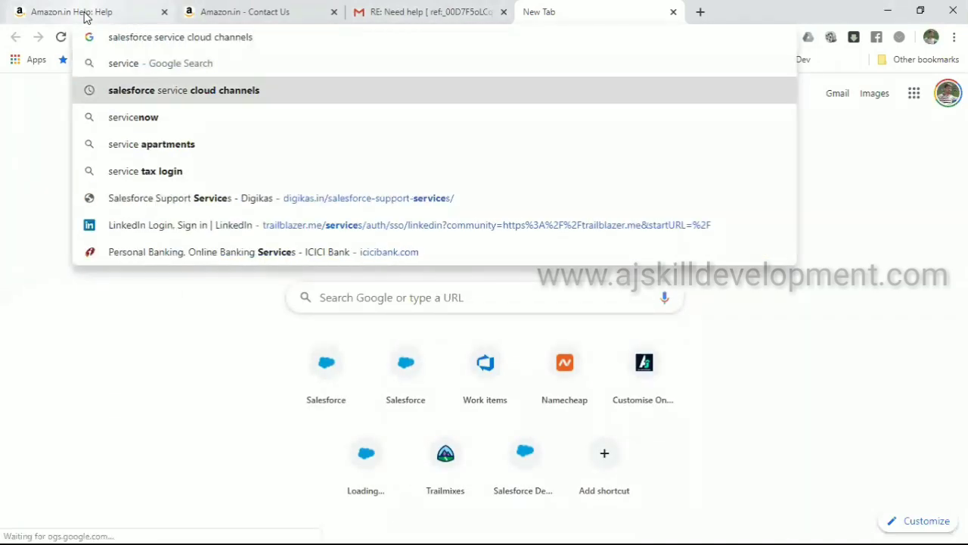
{"action": "key", "text": "Return"}
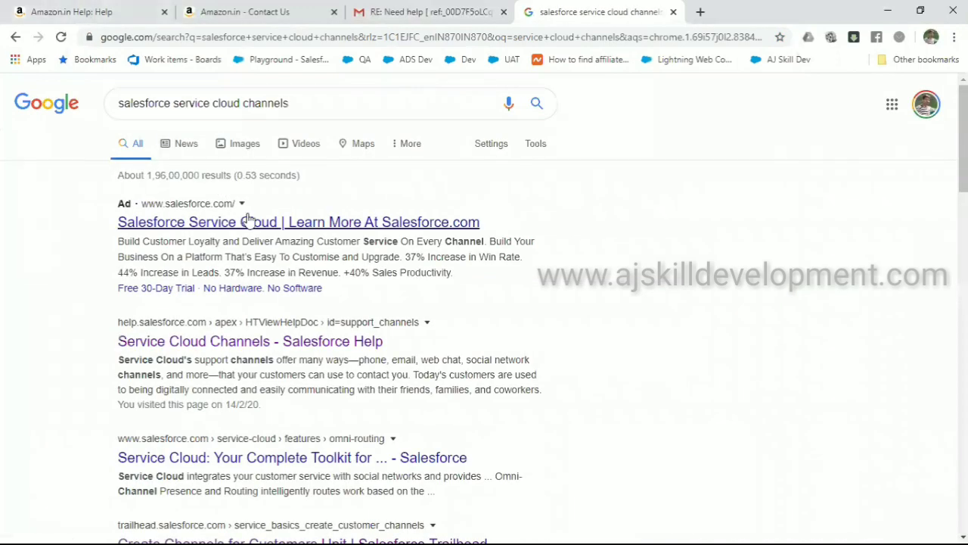
{"action": "left_click", "coordinate": [269, 341]}
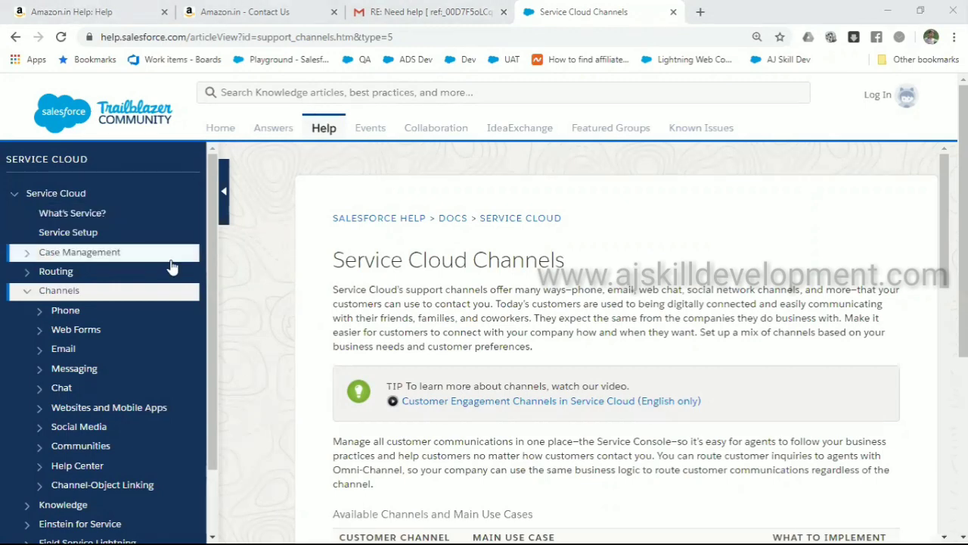
Read Salesforce Help's What Is Service? article, then return to the Amazon.in Help tab
{"action": "left_click", "coordinate": [85, 217]}
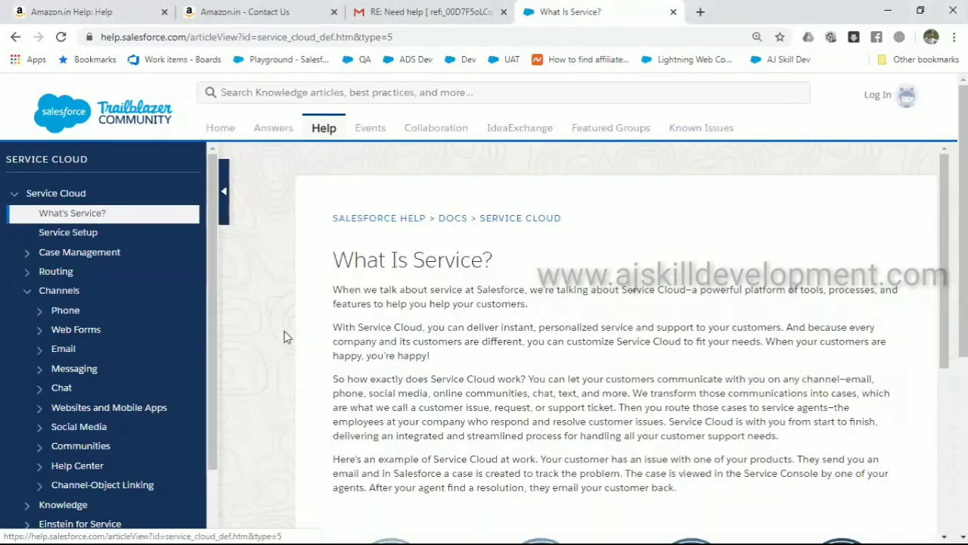
{"action": "scroll", "coordinate": [286, 336], "scroll_direction": "down", "scroll_amount": 4}
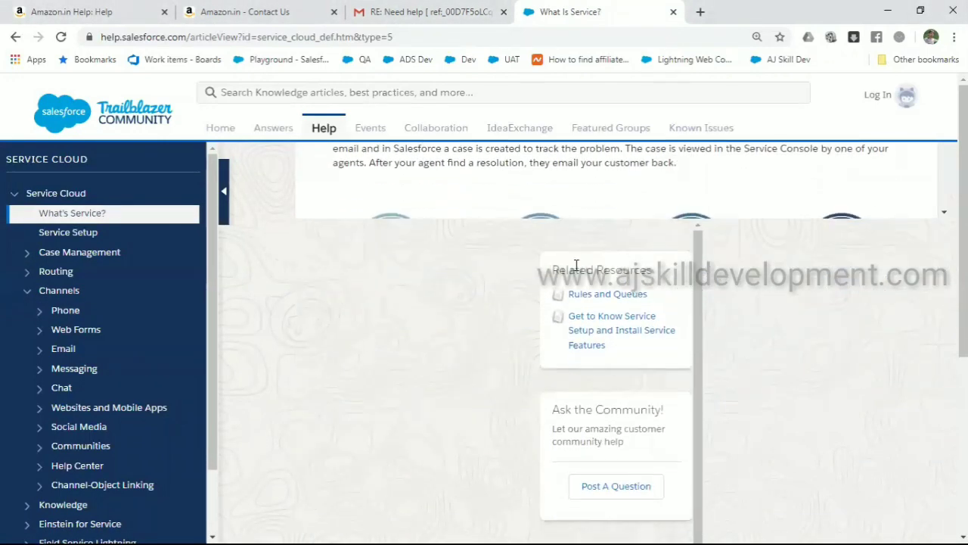
{"action": "scroll", "coordinate": [787, 353], "scroll_direction": "up", "scroll_amount": 3}
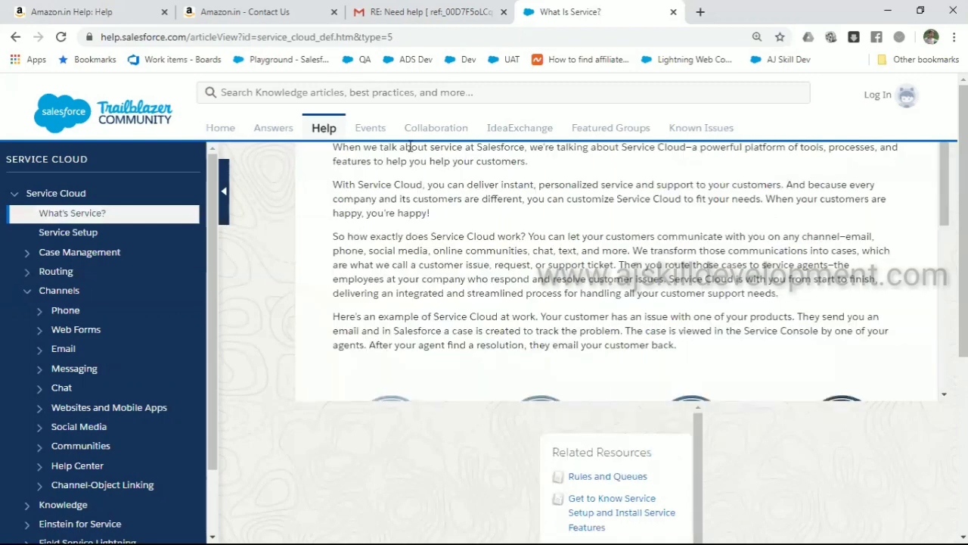
{"action": "scroll", "coordinate": [726, 260], "scroll_direction": "down", "scroll_amount": 4}
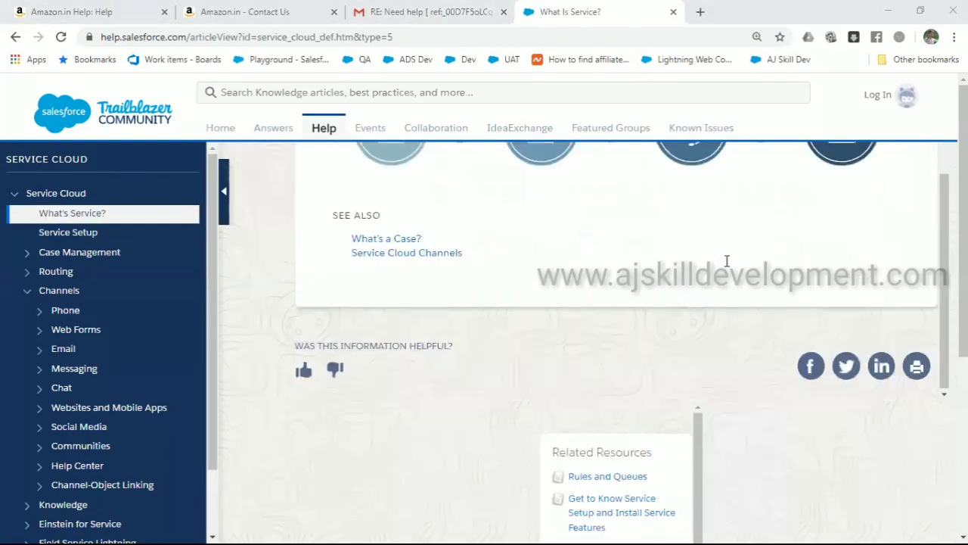
{"action": "scroll", "coordinate": [727, 261], "scroll_direction": "up", "scroll_amount": 2}
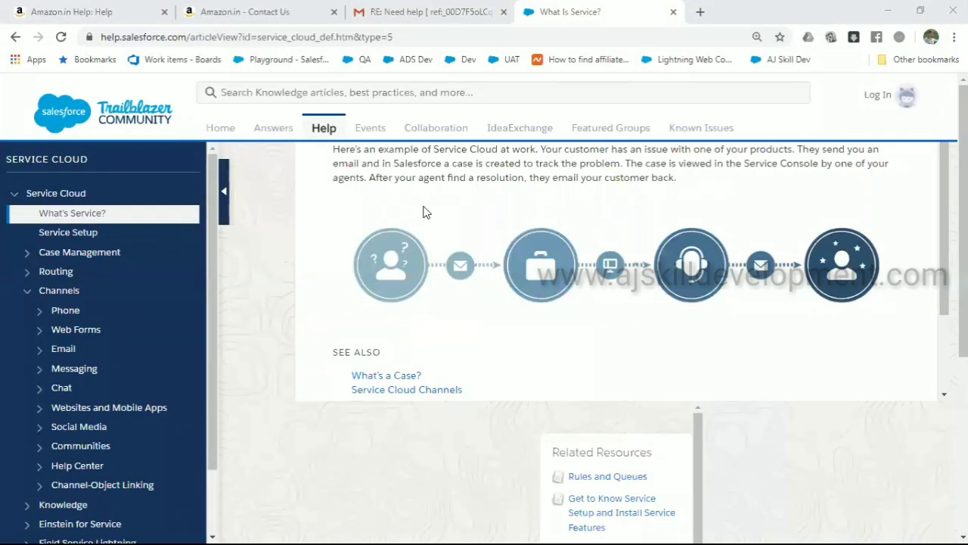
{"action": "left_click", "coordinate": [84, 18]}
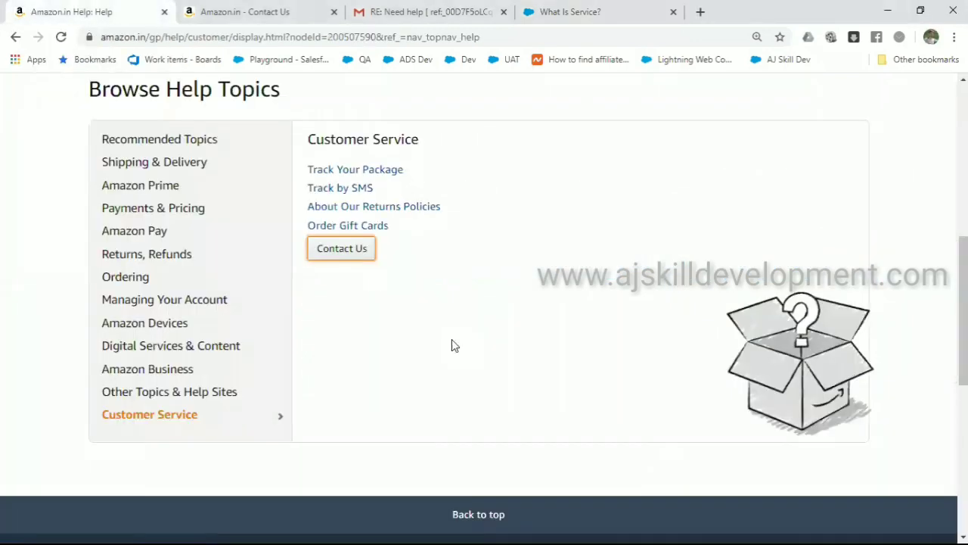
Browse Amazon's help topics through Returns and Payments & Pricing, then bring up the Windows Start menu
{"action": "scroll", "coordinate": [454, 346], "scroll_direction": "up", "scroll_amount": 4}
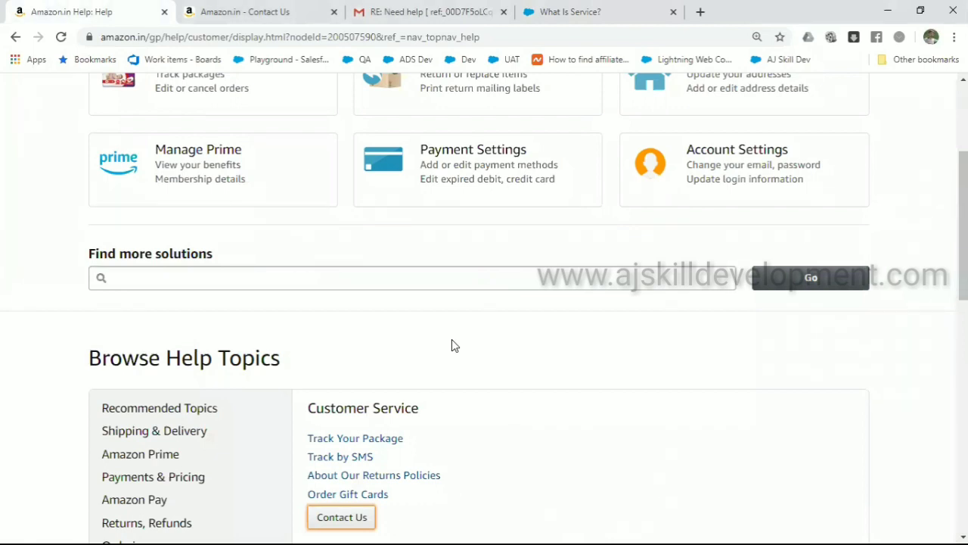
{"action": "scroll", "coordinate": [453, 345], "scroll_direction": "down", "scroll_amount": 2}
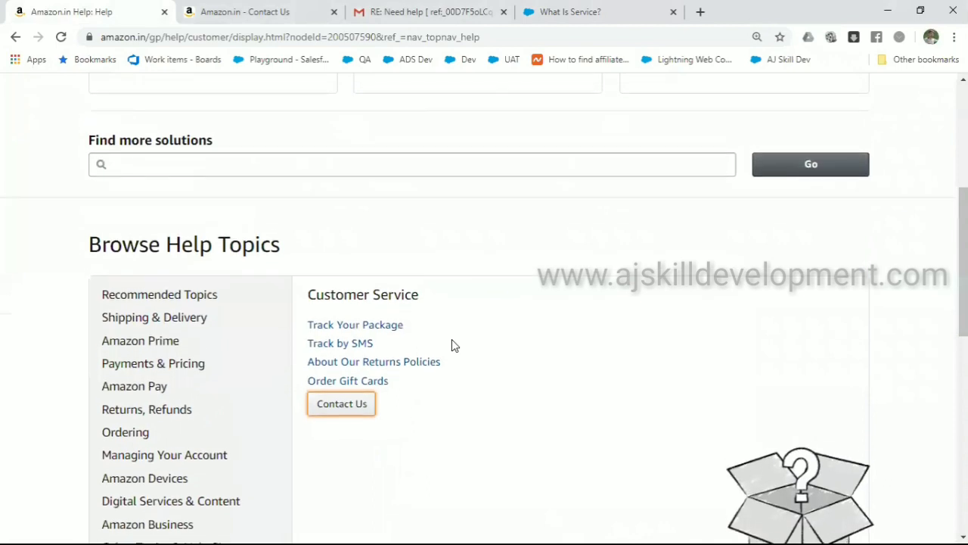
{"action": "scroll", "coordinate": [454, 345], "scroll_direction": "up", "scroll_amount": 1}
{"action": "scroll", "coordinate": [452, 340], "scroll_direction": "down", "scroll_amount": 2}
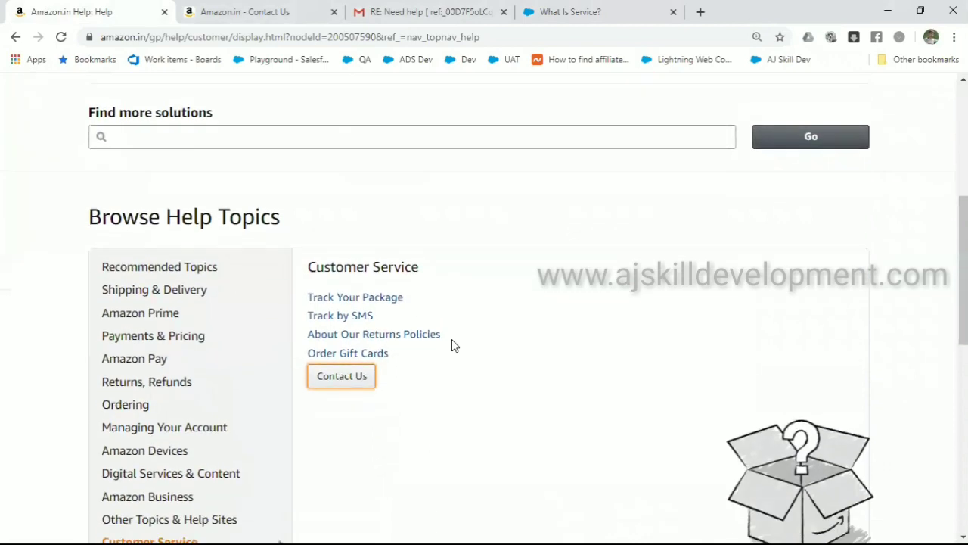
{"action": "scroll", "coordinate": [451, 345], "scroll_direction": "down", "scroll_amount": 1}
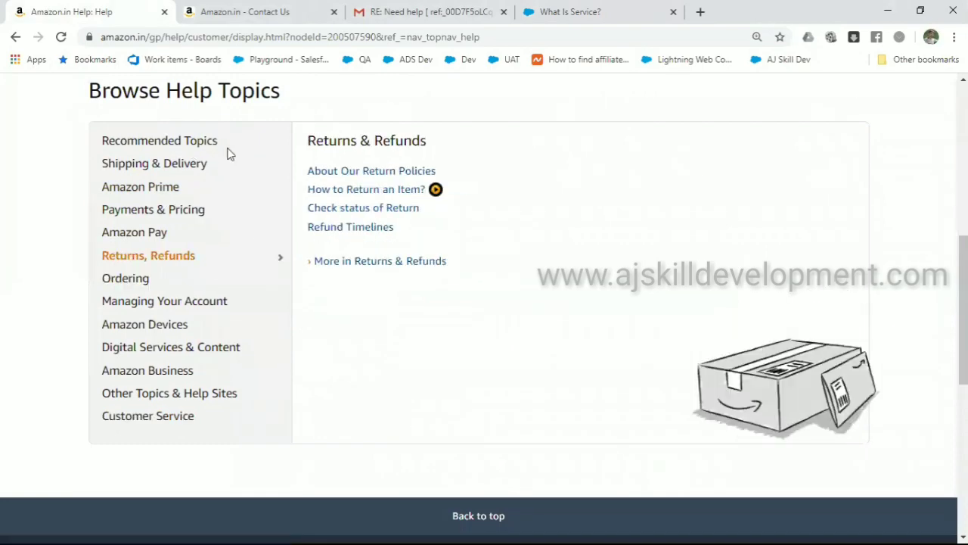
{"action": "mouse_move", "coordinate": [108, 220]}
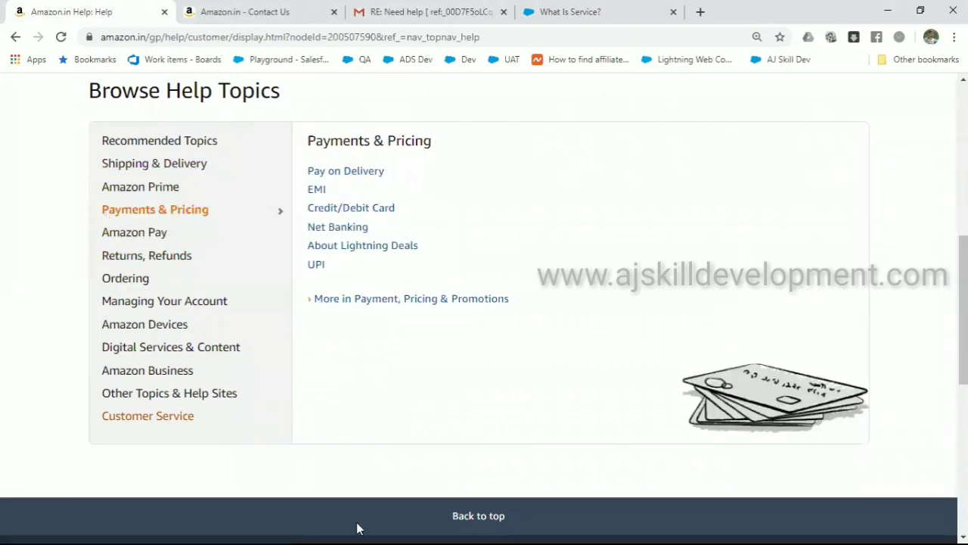
{"action": "mouse_move", "coordinate": [583, 529]}
{"action": "key", "text": "super"}
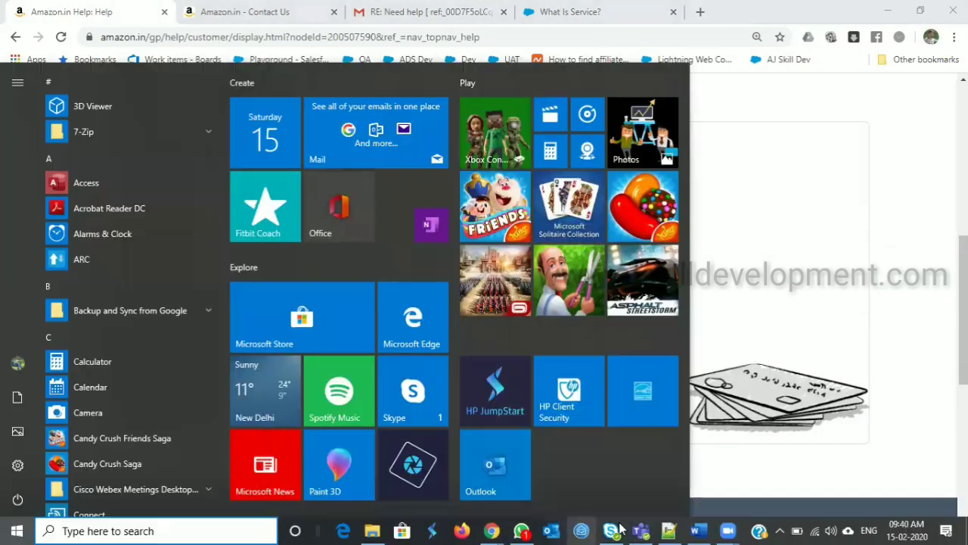
Make the Knowledge Article line bold in Word, then return to Chrome
{"action": "left_click", "coordinate": [697, 529]}
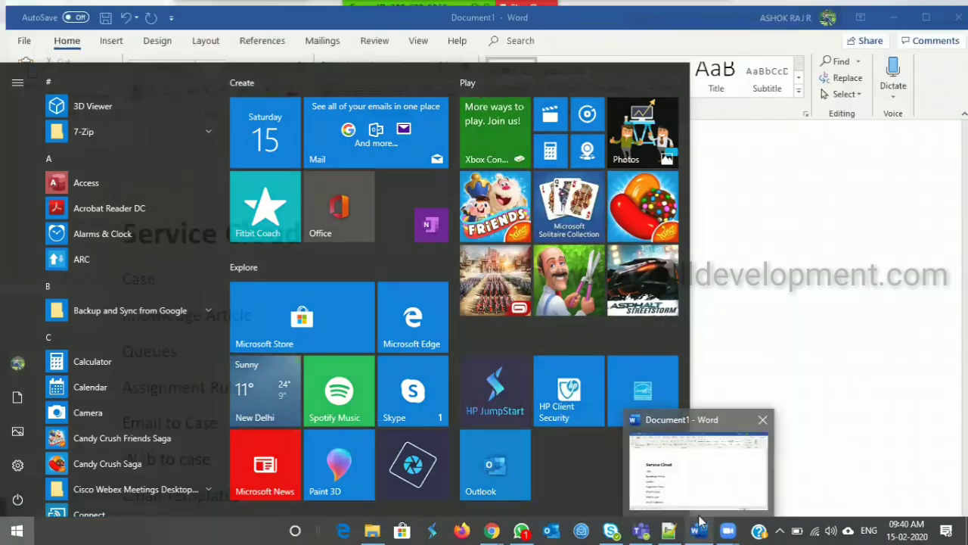
{"action": "left_click_drag", "start_coordinate": [255, 312], "coordinate": [130, 309]}
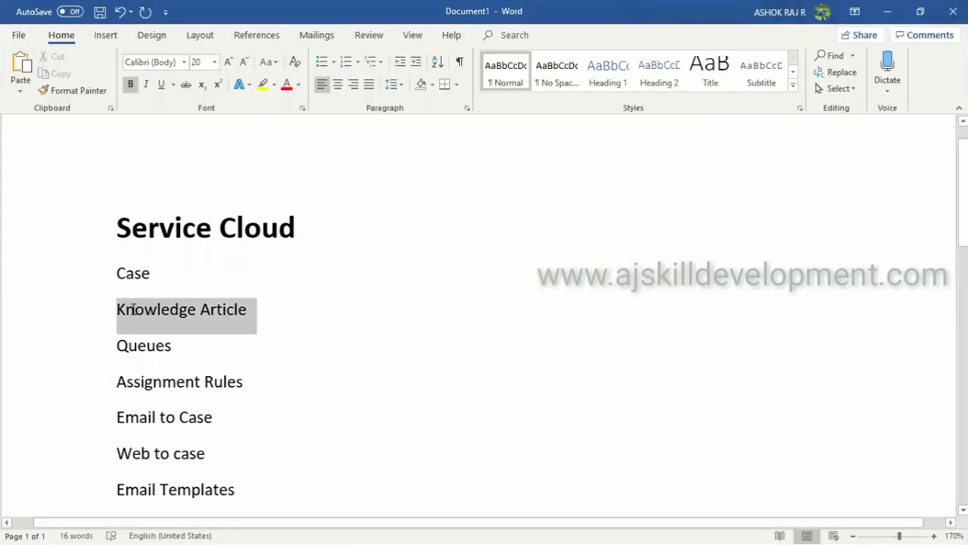
{"action": "key", "text": "ctrl+b"}
{"action": "left_click", "coordinate": [264, 318]}
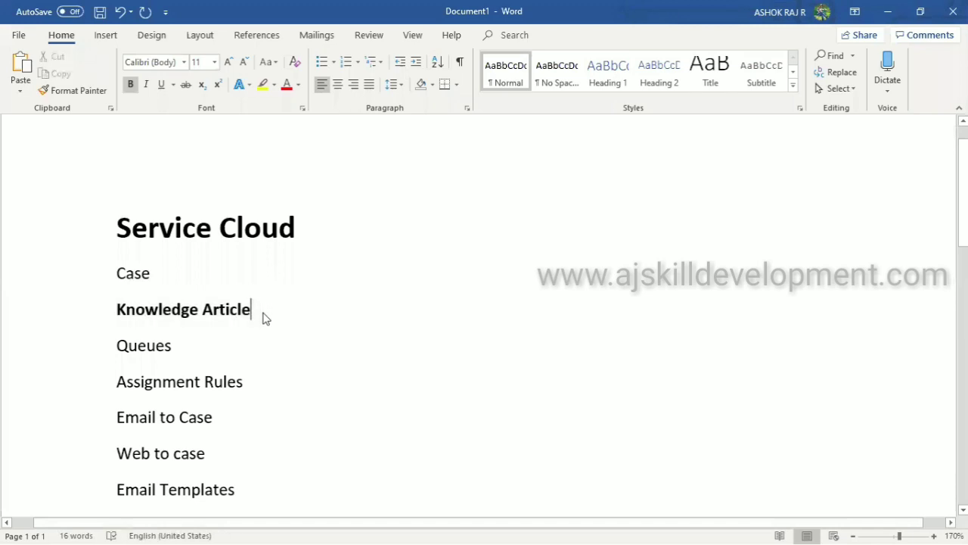
{"action": "left_click_drag", "start_coordinate": [254, 312], "coordinate": [123, 313]}
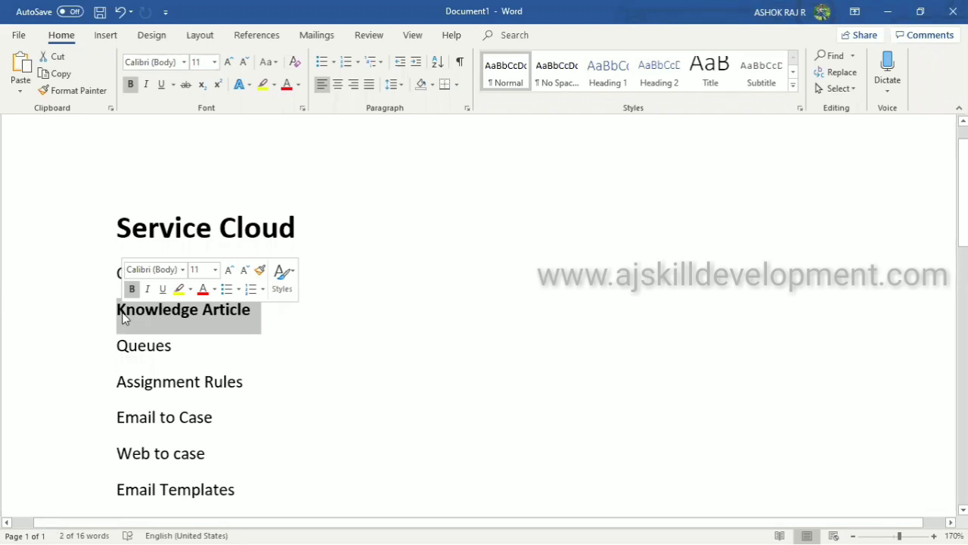
{"action": "left_click", "coordinate": [267, 332]}
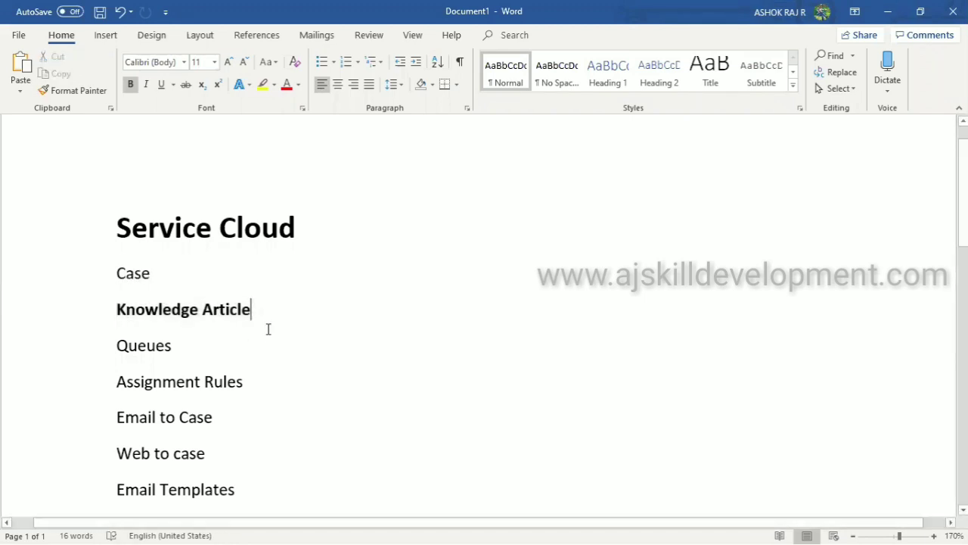
{"action": "key", "text": "alt+Tab"}
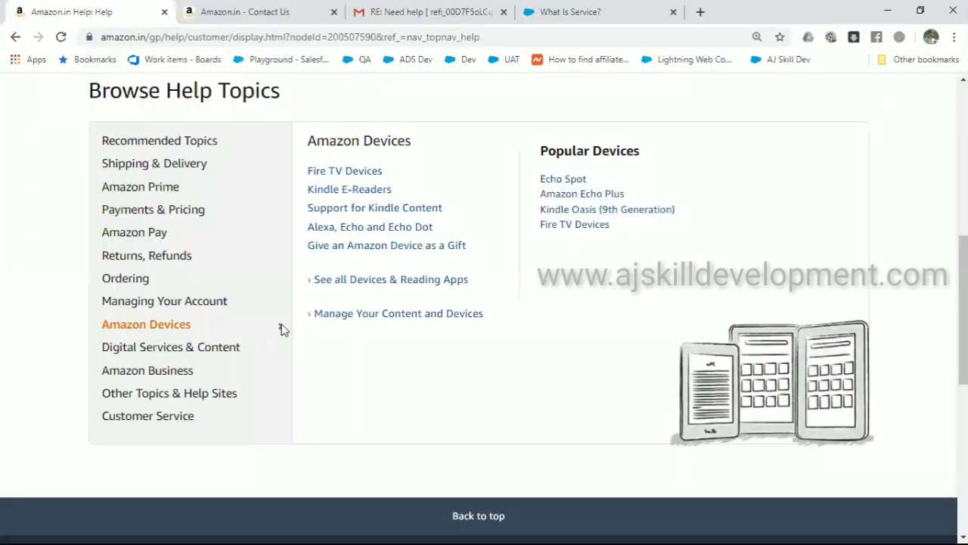
{"action": "key", "text": "ctrl+t"}
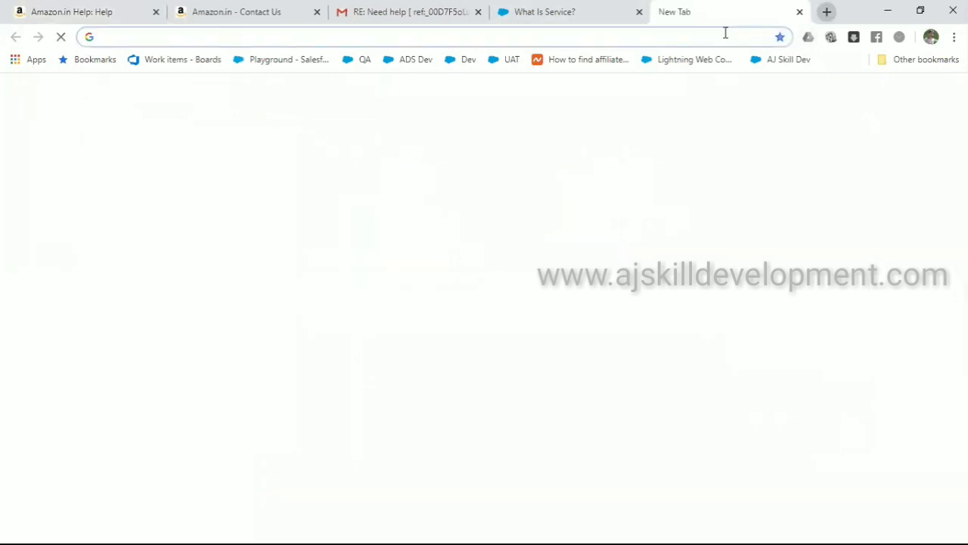
Start a new Gmail message to the suggested contact with subject 'Amazon Business More Info!!'
{"action": "left_click", "coordinate": [837, 93]}
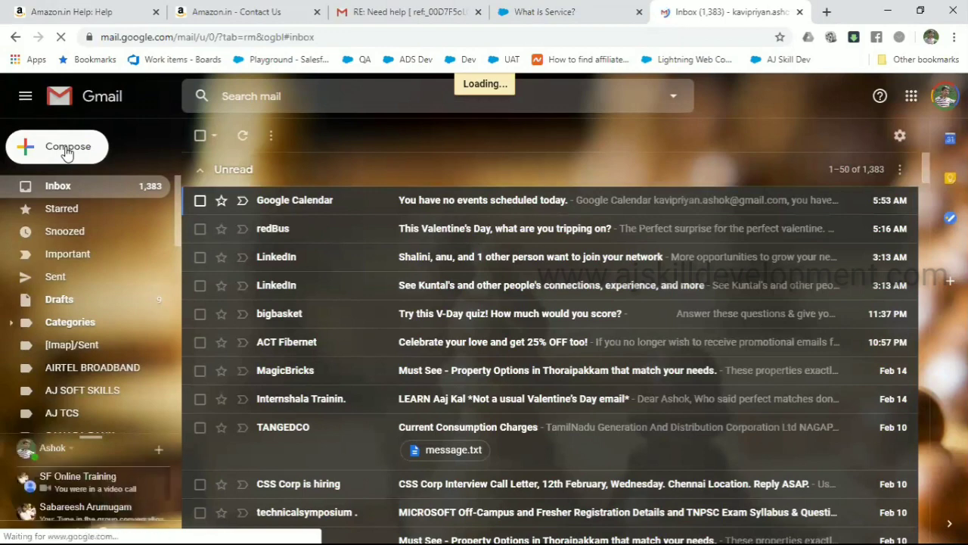
{"action": "left_click", "coordinate": [67, 148]}
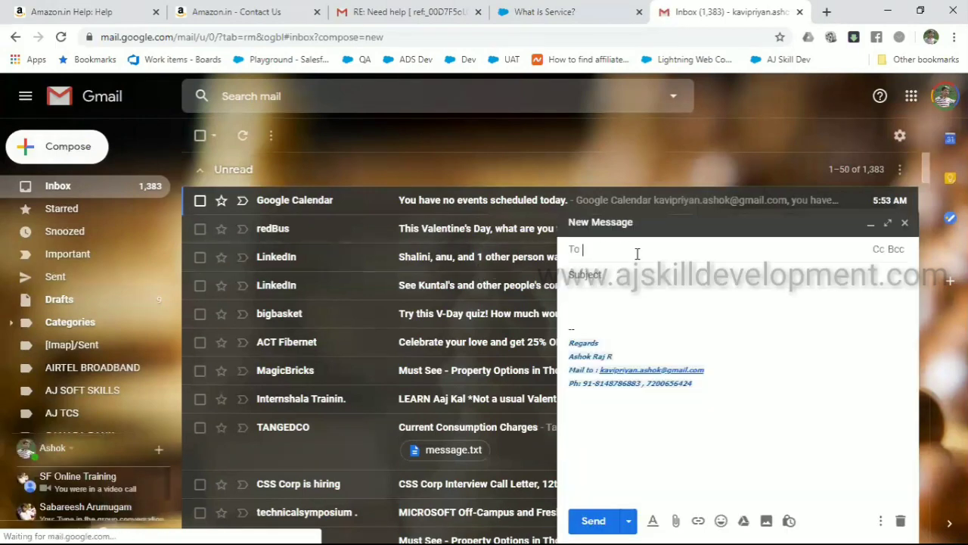
{"action": "type", "text": "aj"}
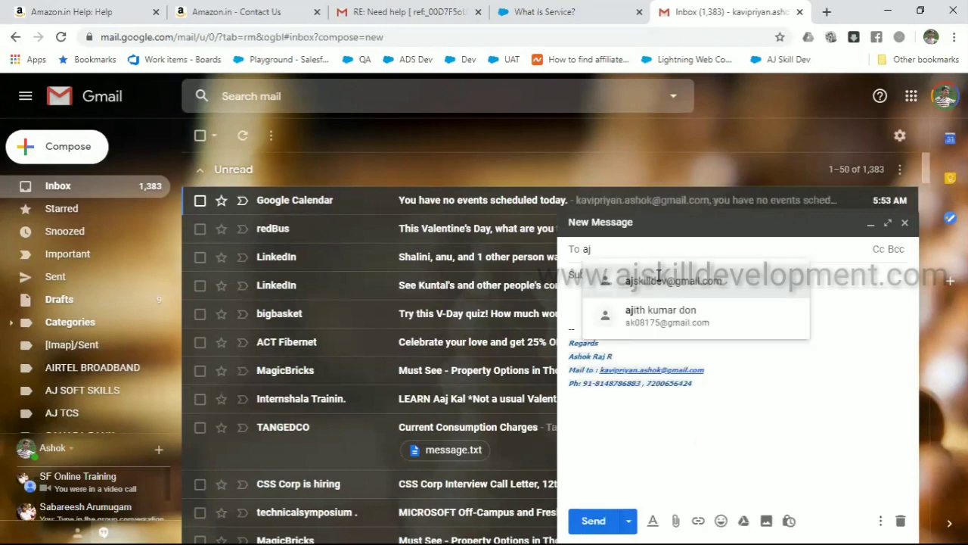
{"action": "left_click", "coordinate": [655, 280]}
{"action": "left_click", "coordinate": [647, 281]}
{"action": "type", "text": "A"}
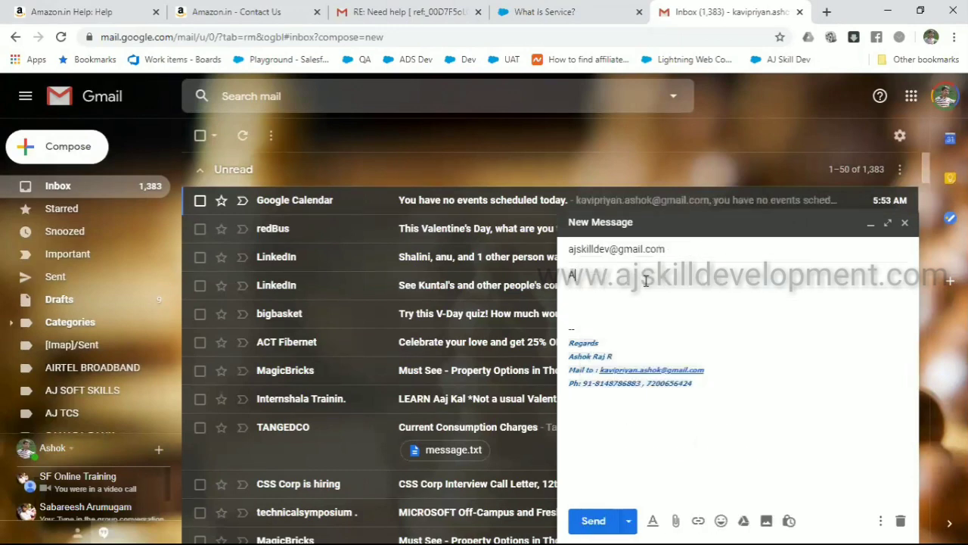
{"action": "type", "text": "mazon Business Mo"}
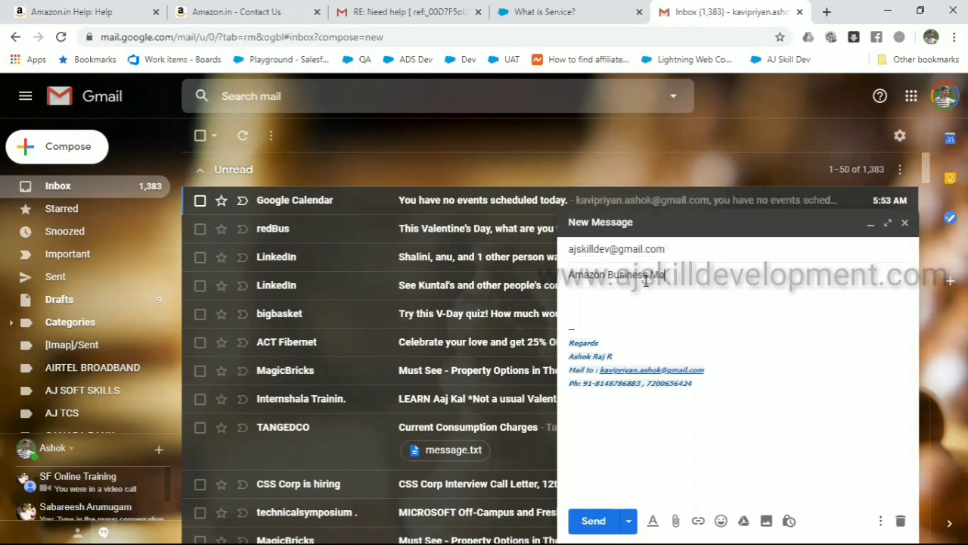
{"action": "type", "text": "re Info!!"}
Write 'Hi, Kindly help me with more info on Amazon Business!!' in the body and send it
{"action": "key", "text": "Tab"}
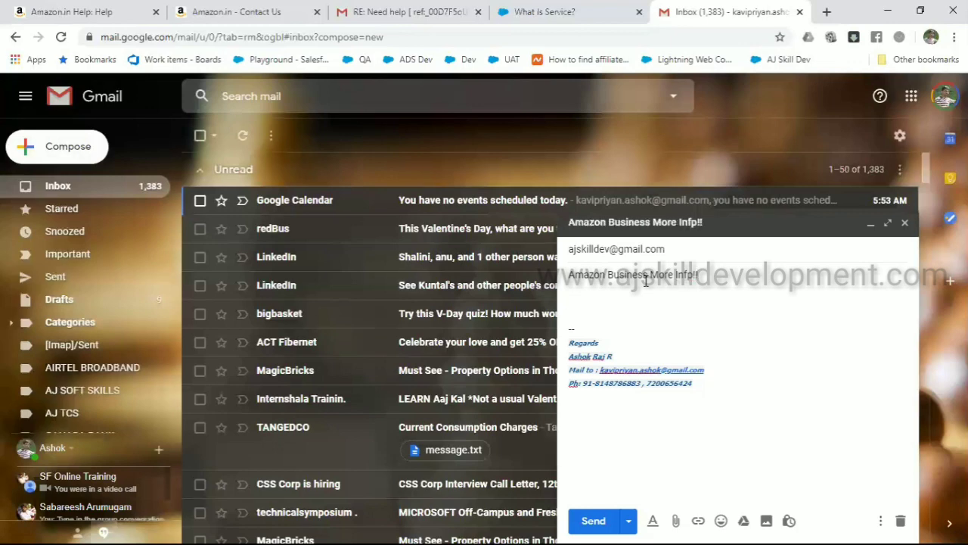
{"action": "type", "text": "Hi,"}
{"action": "key", "text": "Return"}
{"action": "key", "text": "Return"}
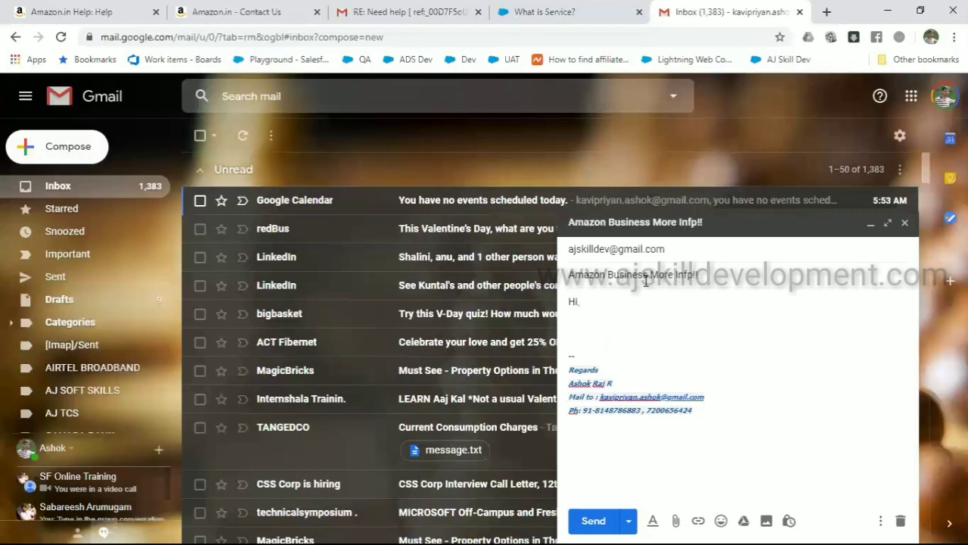
{"action": "type", "text": "Kindly help me with "}
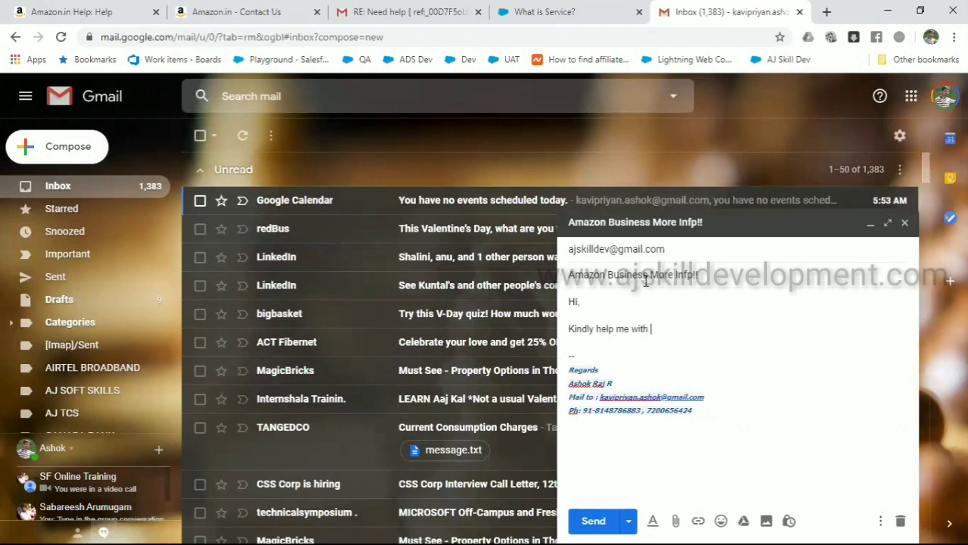
{"action": "type", "text": "more info on Amazon Busine"}
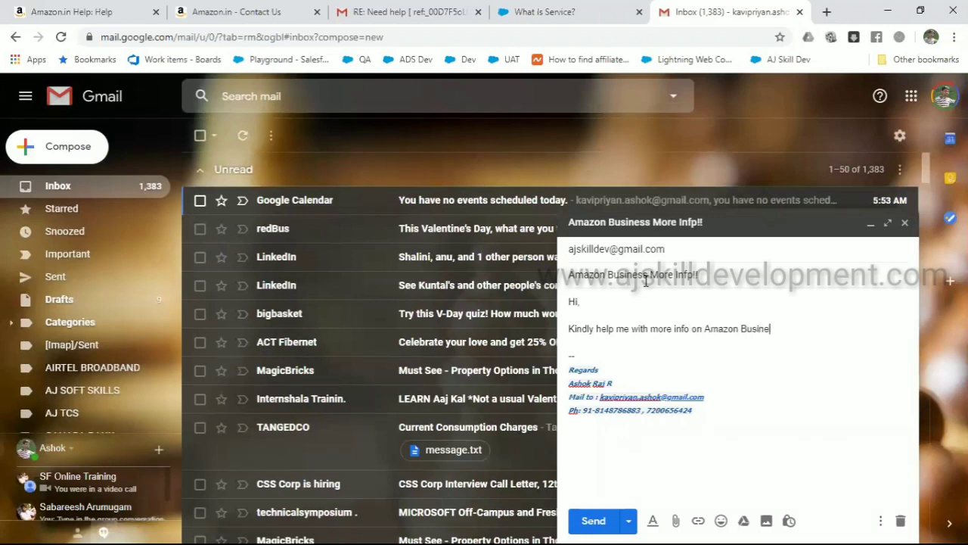
{"action": "type", "text": "ss!!"}
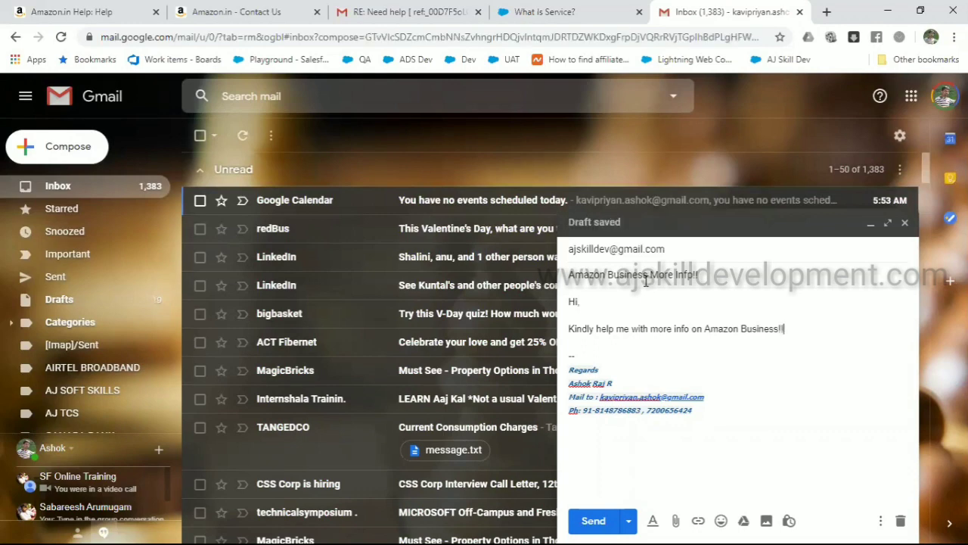
{"action": "left_click", "coordinate": [648, 250]}
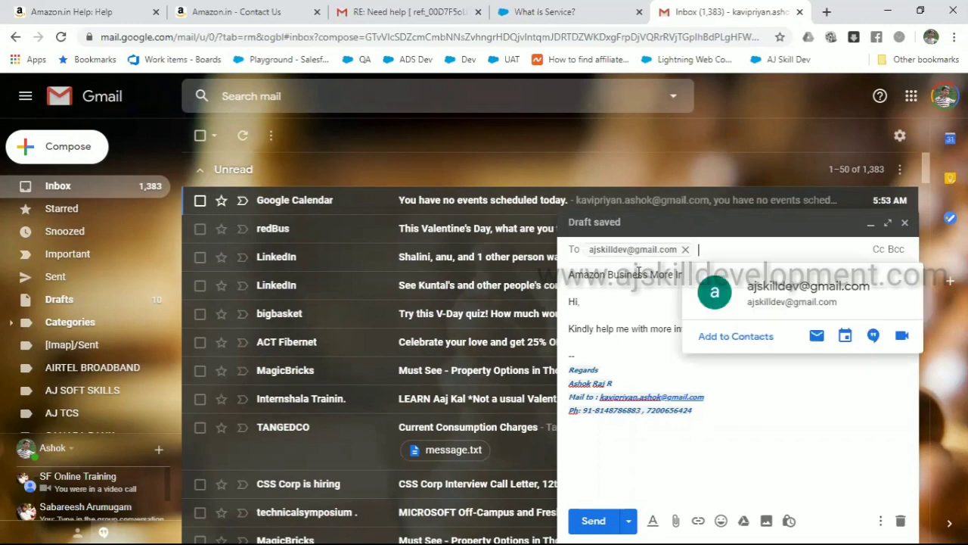
{"action": "left_click", "coordinate": [639, 274]}
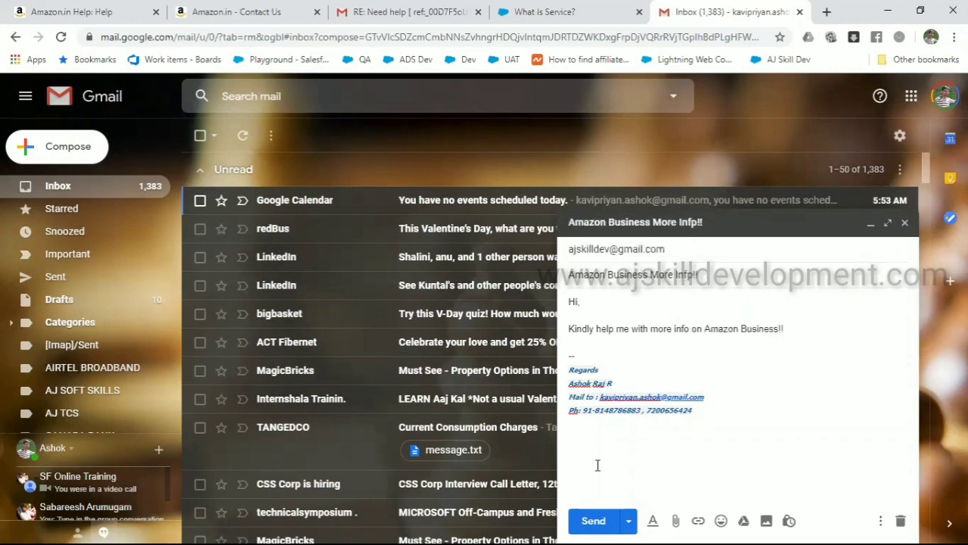
{"action": "left_click", "coordinate": [594, 521]}
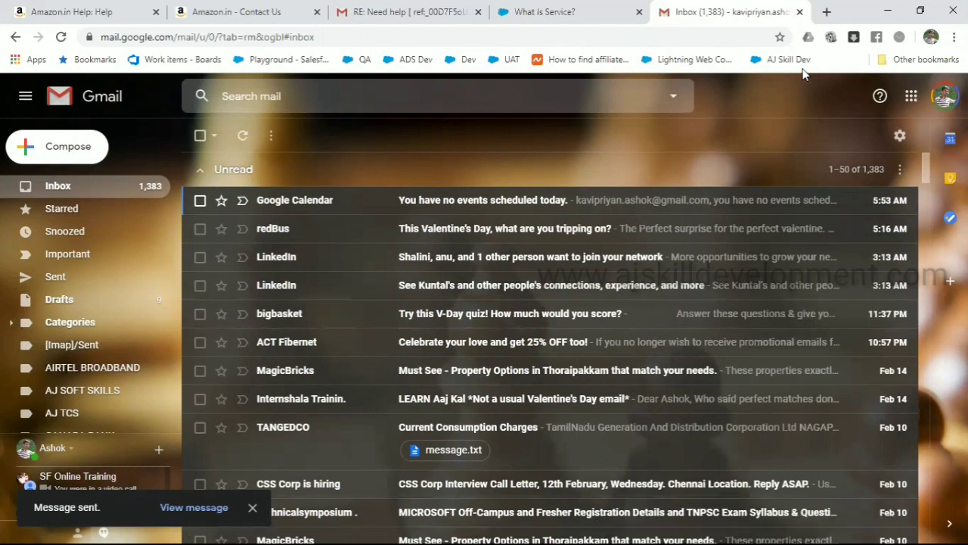
{"action": "left_click", "coordinate": [826, 12]}
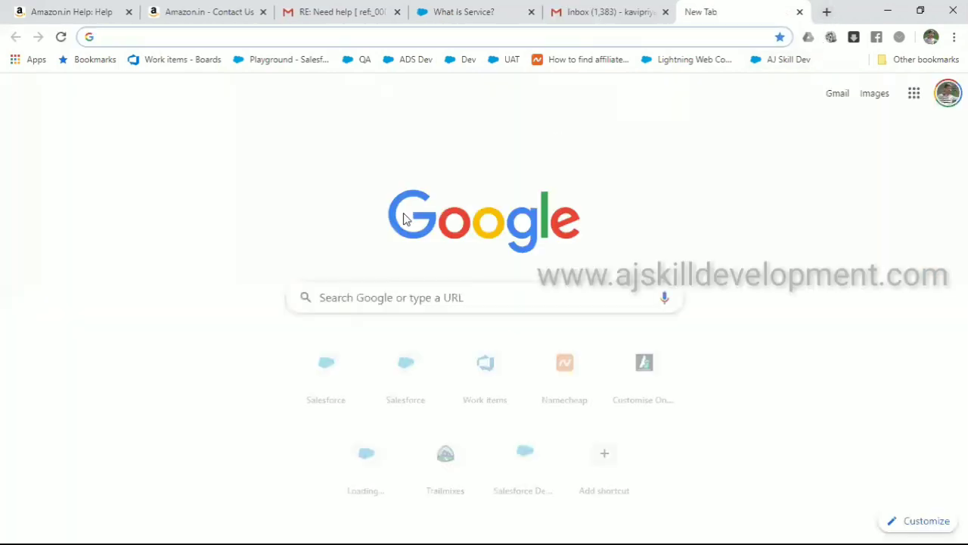
Load login.salesforce.com, sign in with the first saved username, then close the failed tab and window
{"action": "type", "text": "login.salesforce.com"}
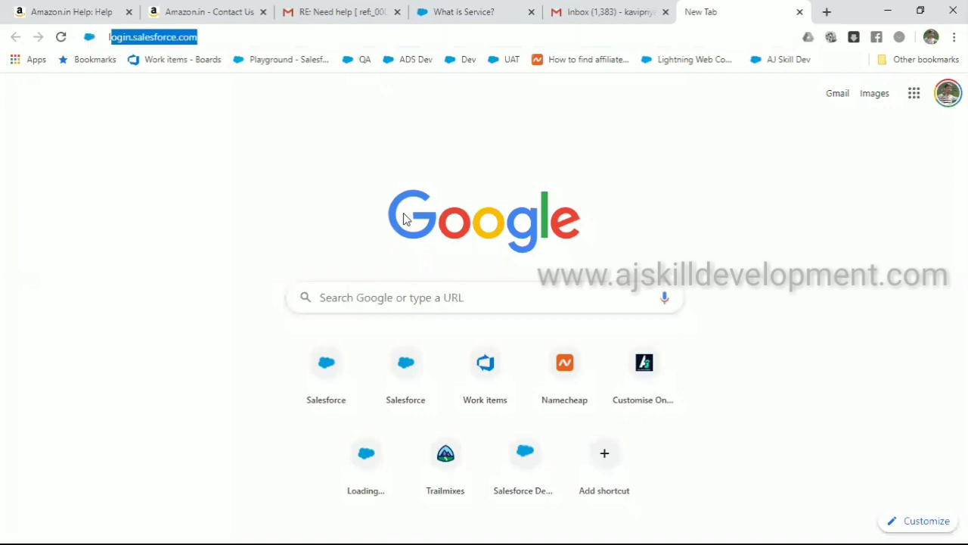
{"action": "key", "text": "Return"}
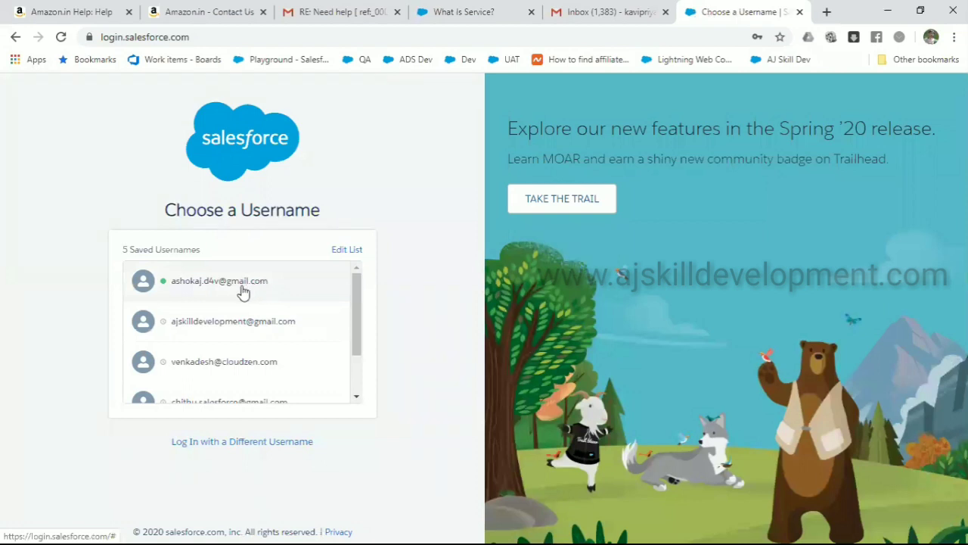
{"action": "left_click", "coordinate": [242, 289]}
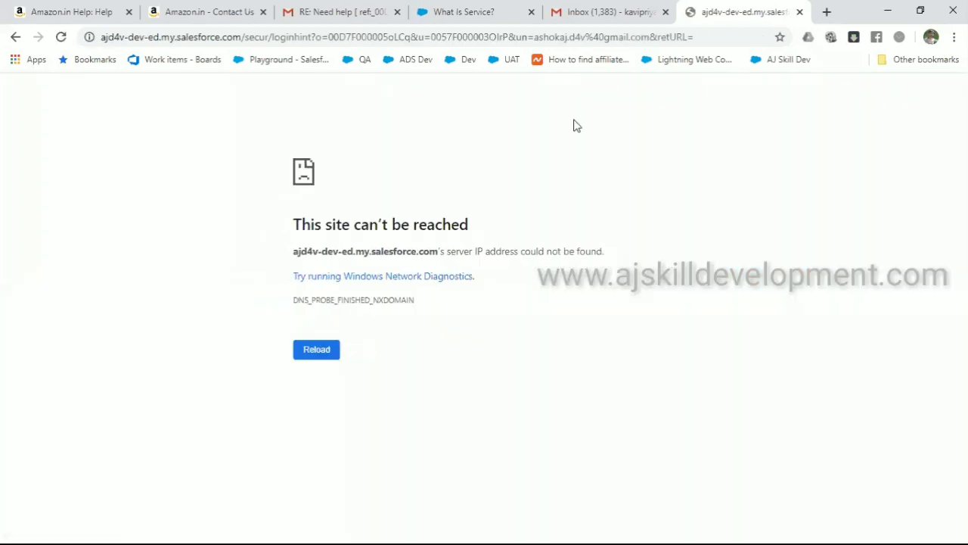
{"action": "left_click", "coordinate": [799, 13]}
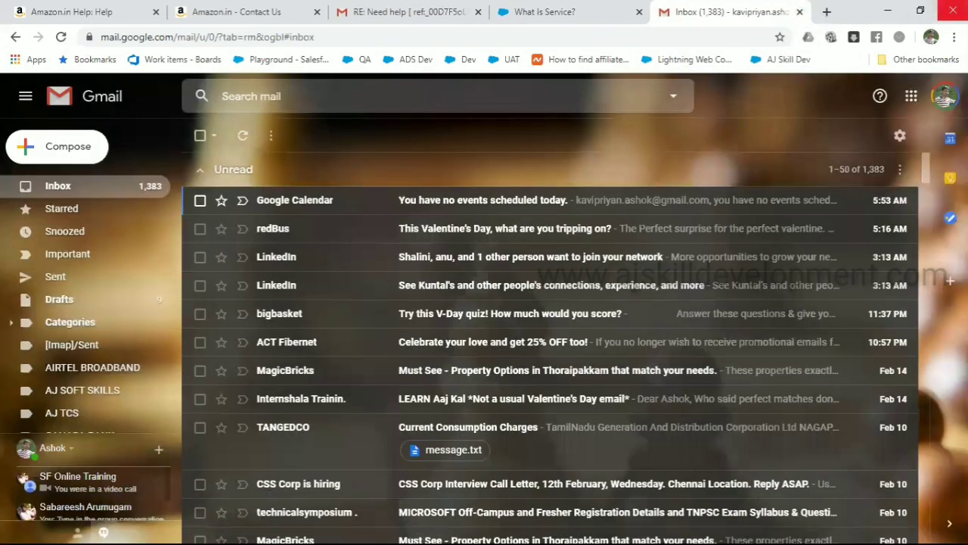
{"action": "left_click", "coordinate": [953, 10]}
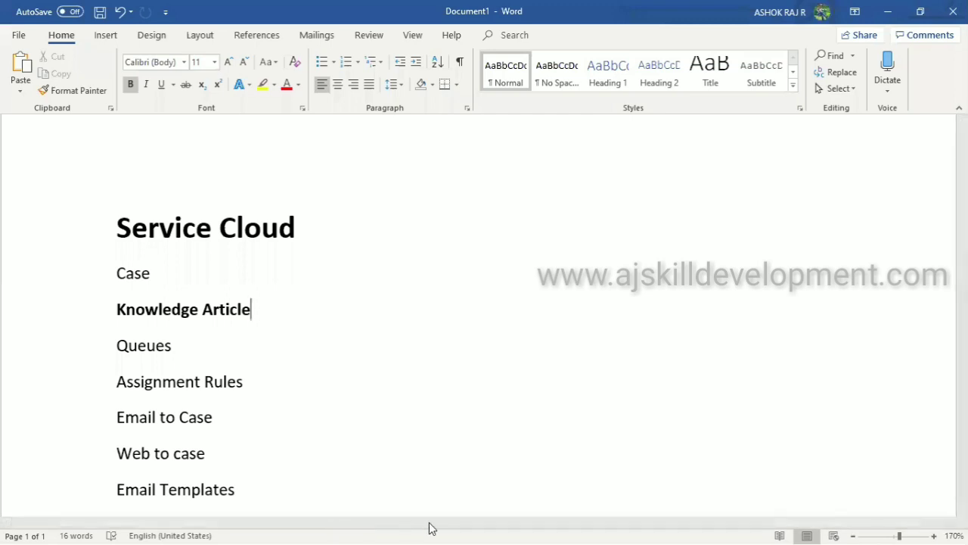
From the case 00001063 window, retry login.salesforce.com with the first saved username
{"action": "key", "text": "super"}
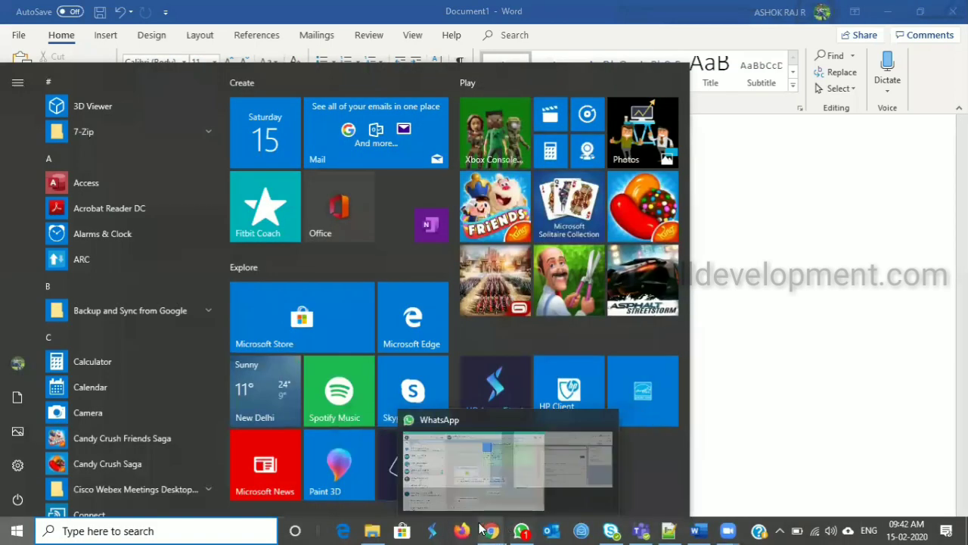
{"action": "mouse_move", "coordinate": [490, 530]}
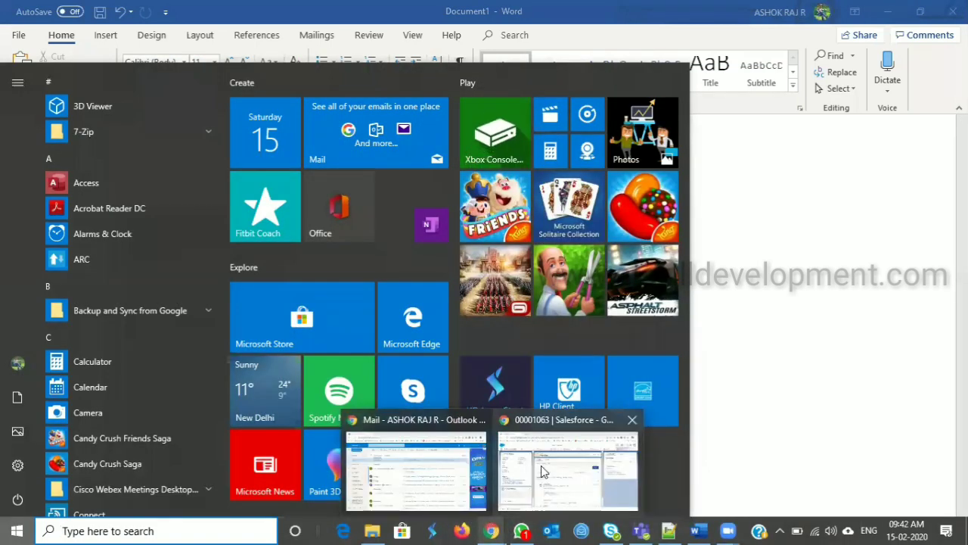
{"action": "left_click", "coordinate": [541, 465]}
{"action": "left_click", "coordinate": [192, 11]}
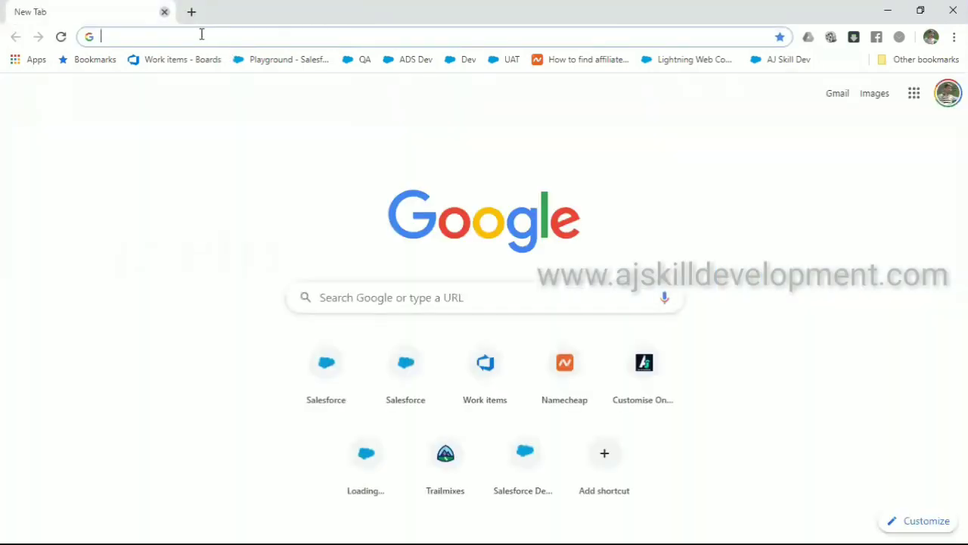
{"action": "type", "text": "login.salesforce.com"}
{"action": "key", "text": "Return"}
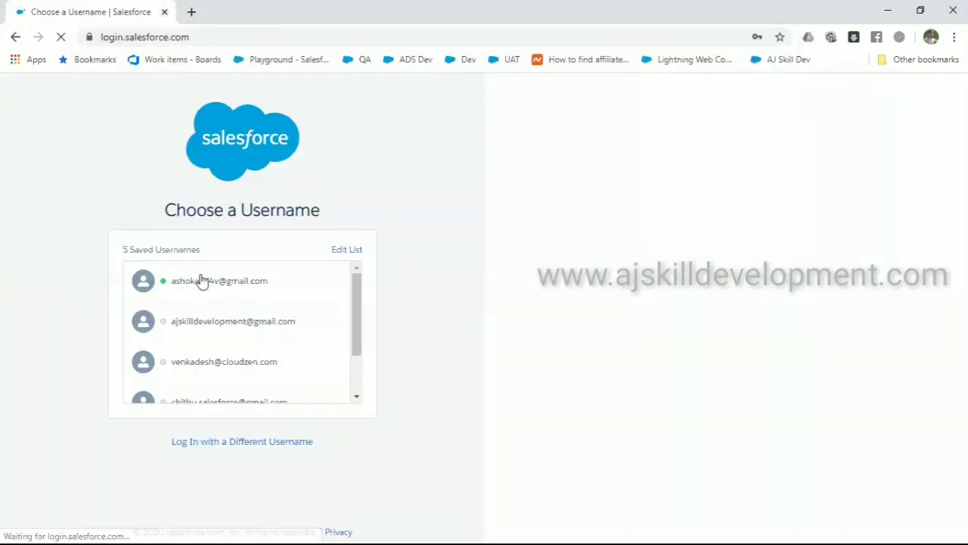
{"action": "left_click", "coordinate": [201, 281]}
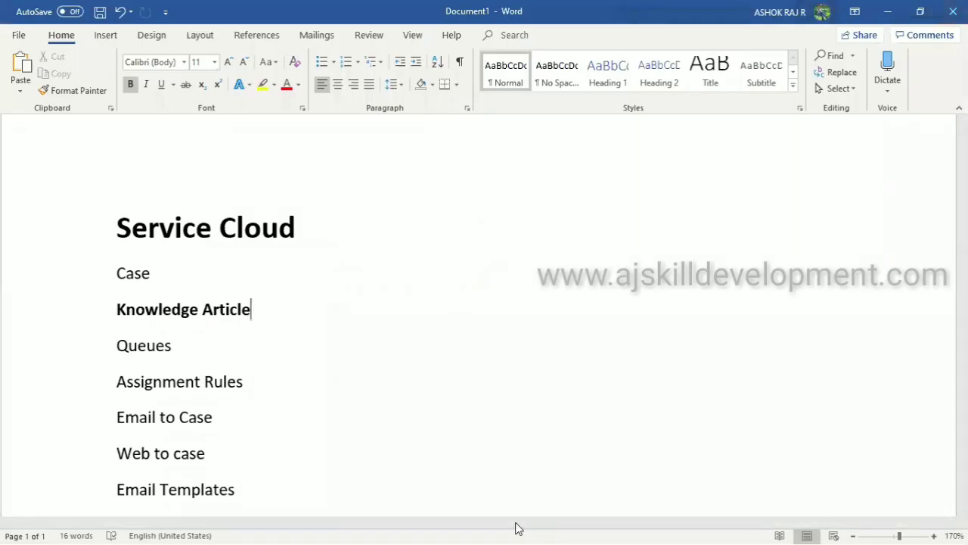
Retry the Salesforce login with the first saved username from the Outlook browser window
{"action": "mouse_move", "coordinate": [491, 529]}
{"action": "key", "text": "super"}
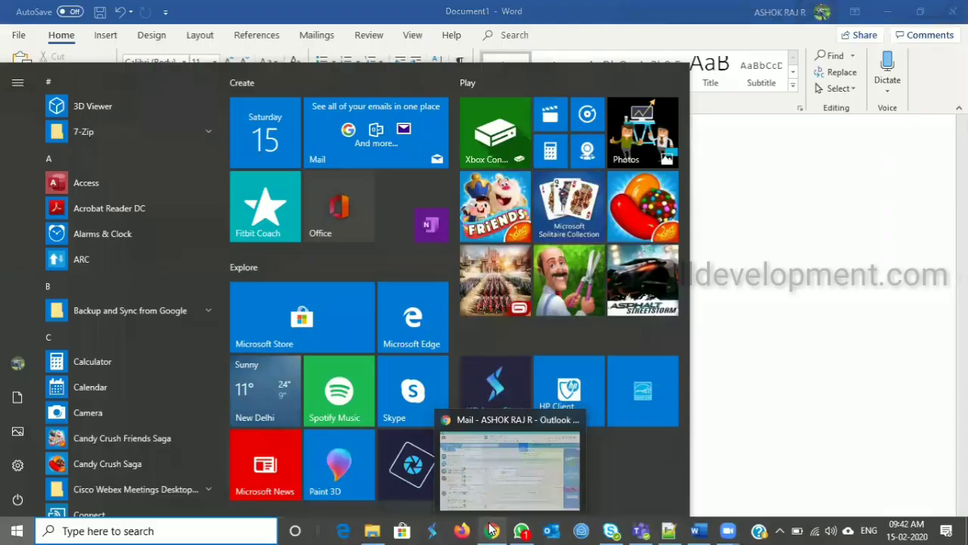
{"action": "left_click", "coordinate": [487, 484]}
{"action": "key", "text": "ctrl+t"}
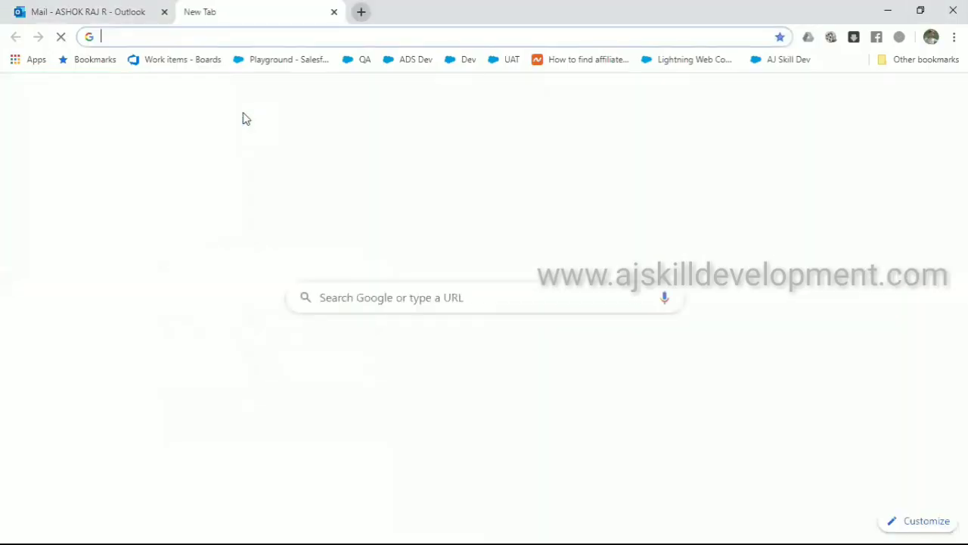
{"action": "type", "text": "lo"}
{"action": "key", "text": "Return"}
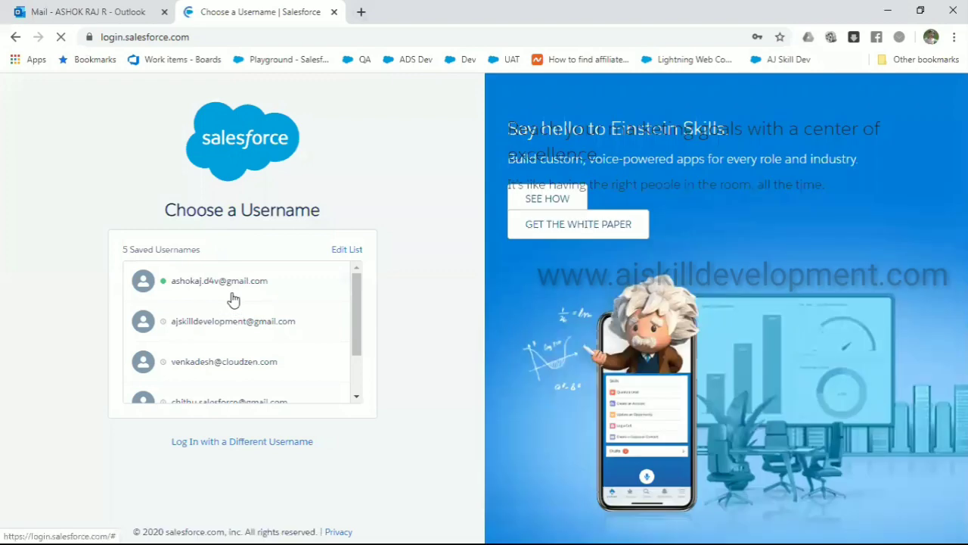
{"action": "left_click", "coordinate": [234, 296]}
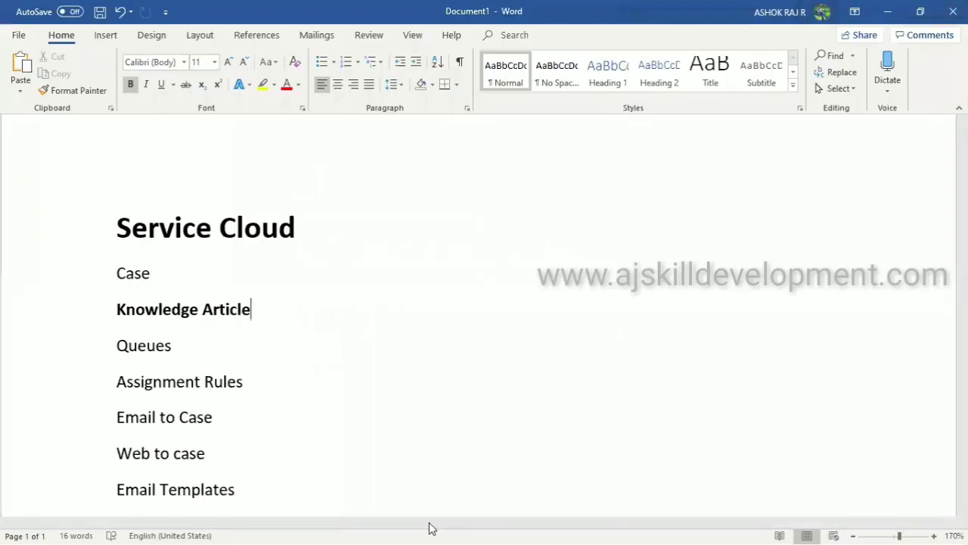
Retry the login in a fresh Chrome window, then bring up the browsing history
{"action": "key", "text": "super"}
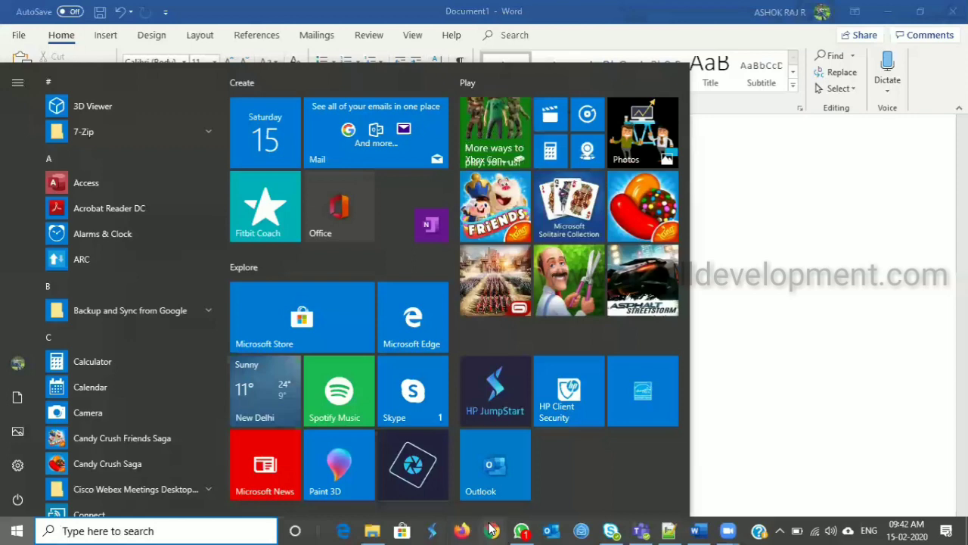
{"action": "left_click", "coordinate": [492, 530]}
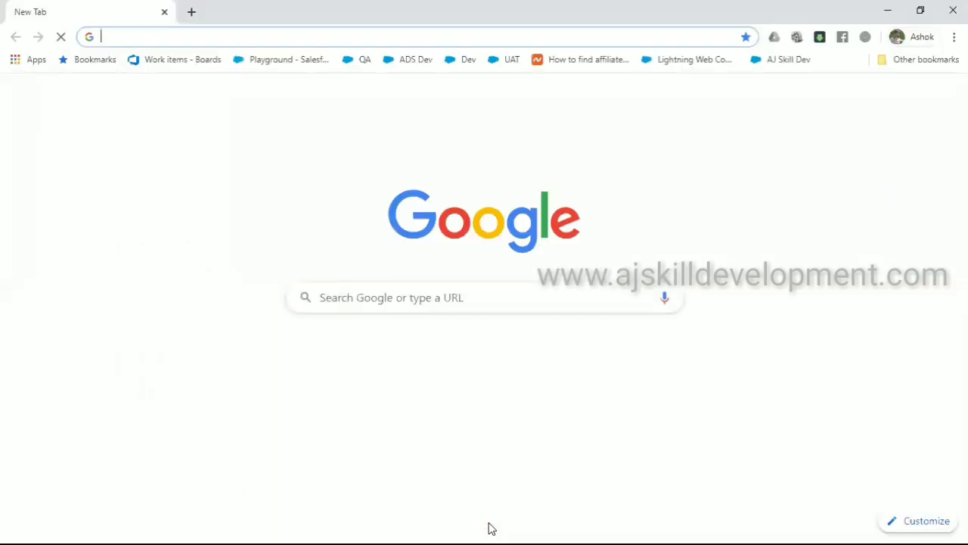
{"action": "type", "text": "l"}
{"action": "key", "text": "Return"}
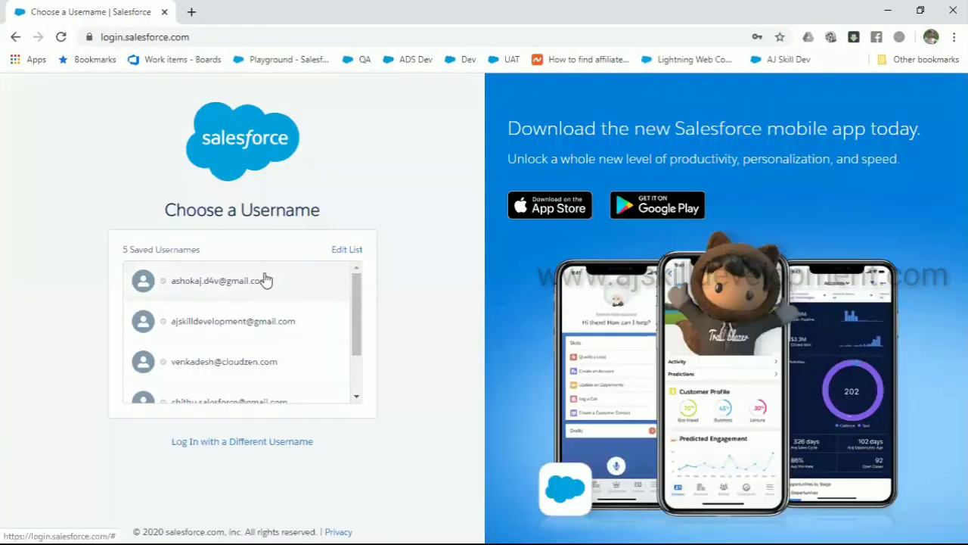
{"action": "left_click", "coordinate": [266, 280]}
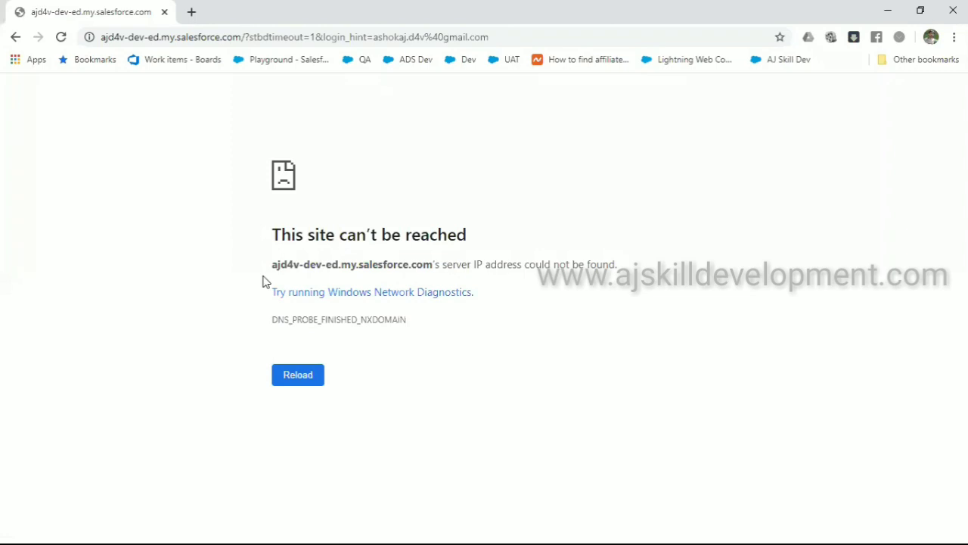
{"action": "key", "text": "ctrl+h"}
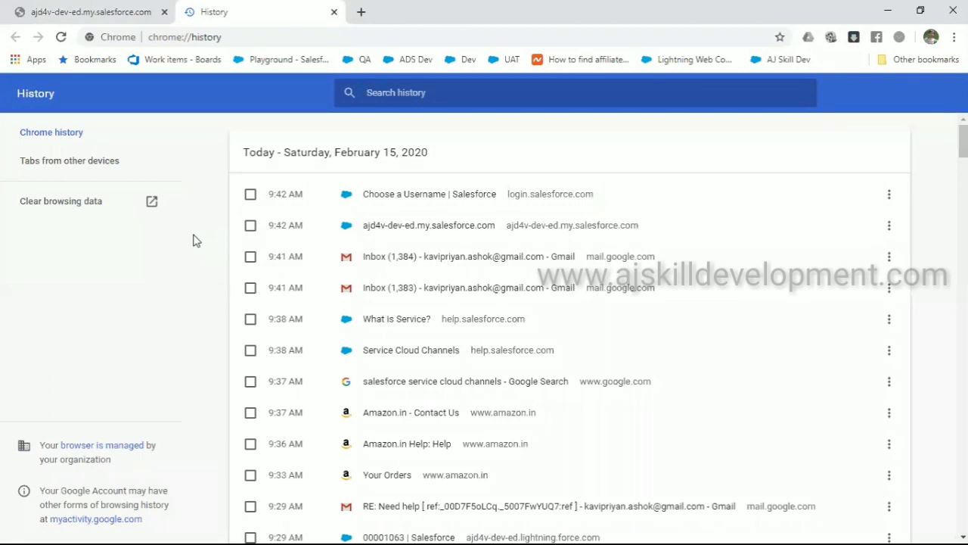
Clear the last 24 hours of Chrome history, cookies and cached files
{"action": "left_click", "coordinate": [86, 212]}
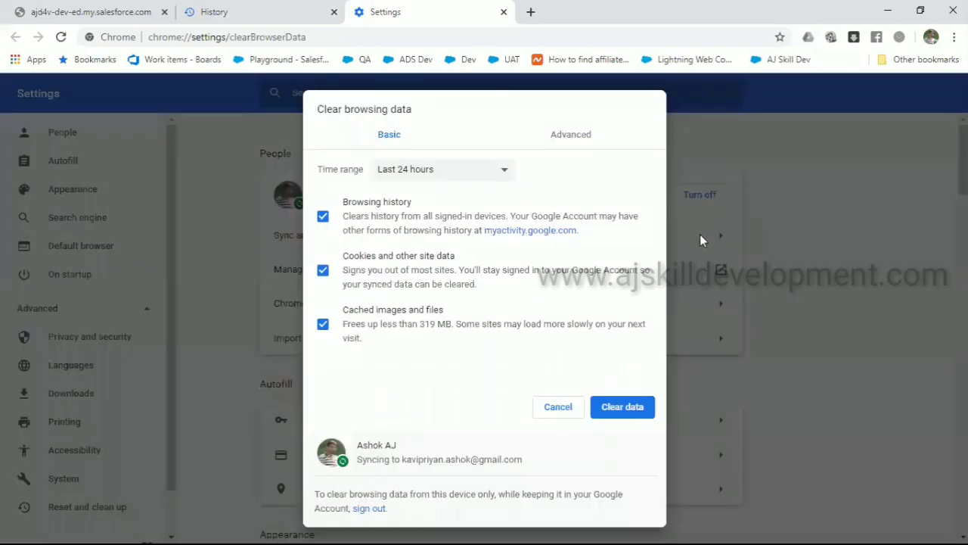
{"action": "left_click", "coordinate": [629, 410]}
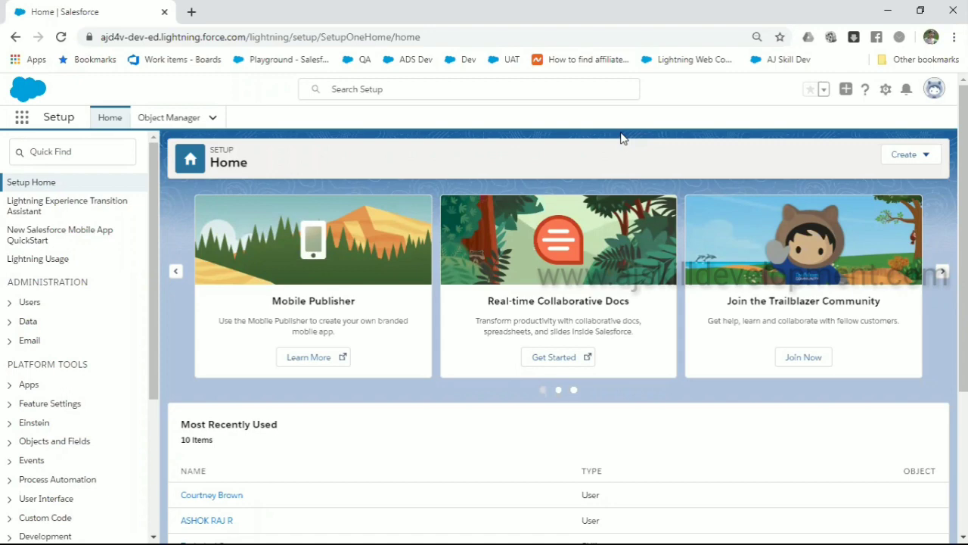
Switch to the Service Console app and list All Open Cases, led by case 00001064
{"action": "left_click", "coordinate": [23, 119]}
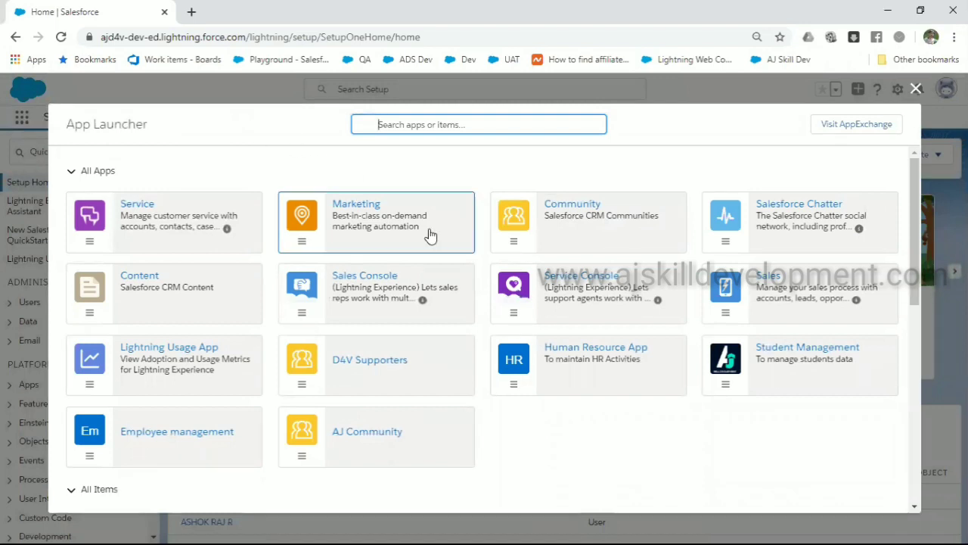
{"action": "left_click", "coordinate": [591, 300]}
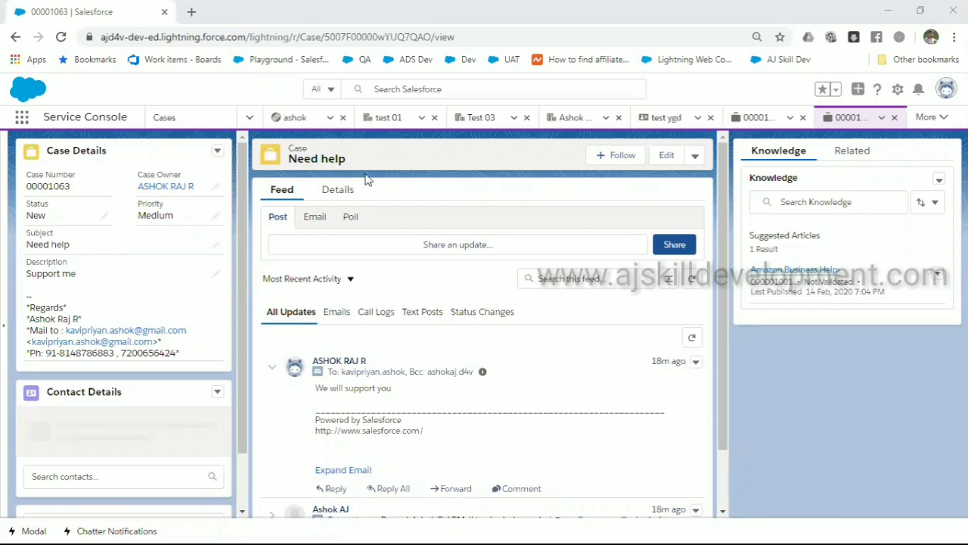
{"action": "left_click", "coordinate": [165, 119]}
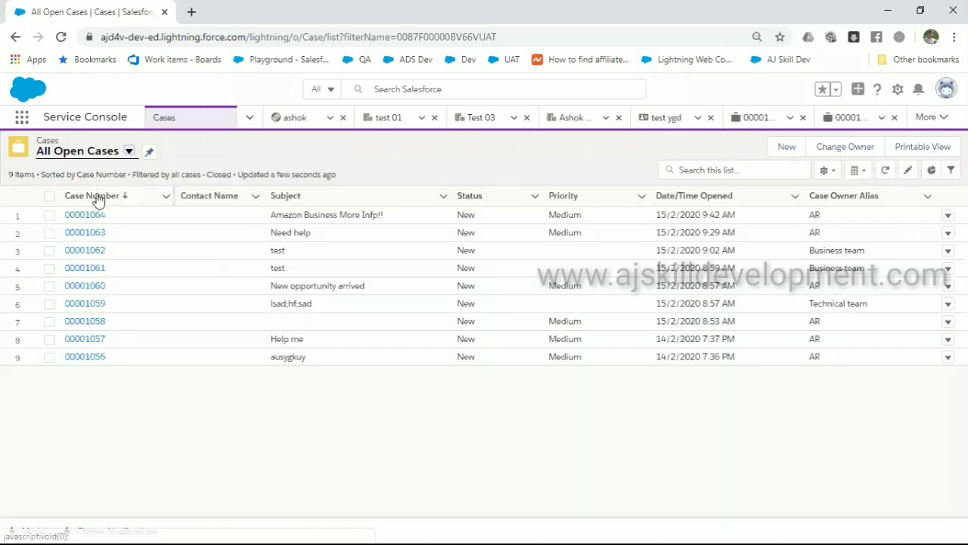
{"action": "double_click", "coordinate": [305, 216]}
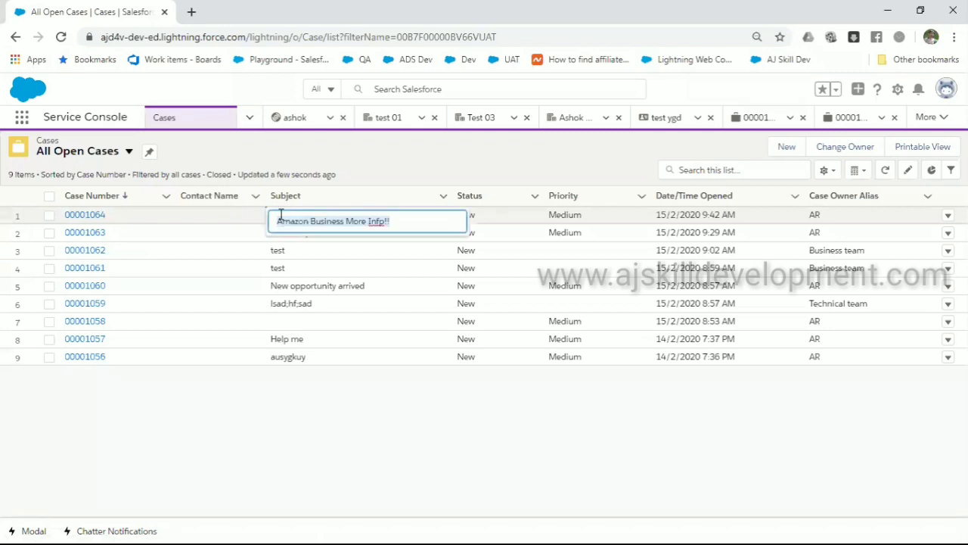
{"action": "left_click", "coordinate": [356, 172]}
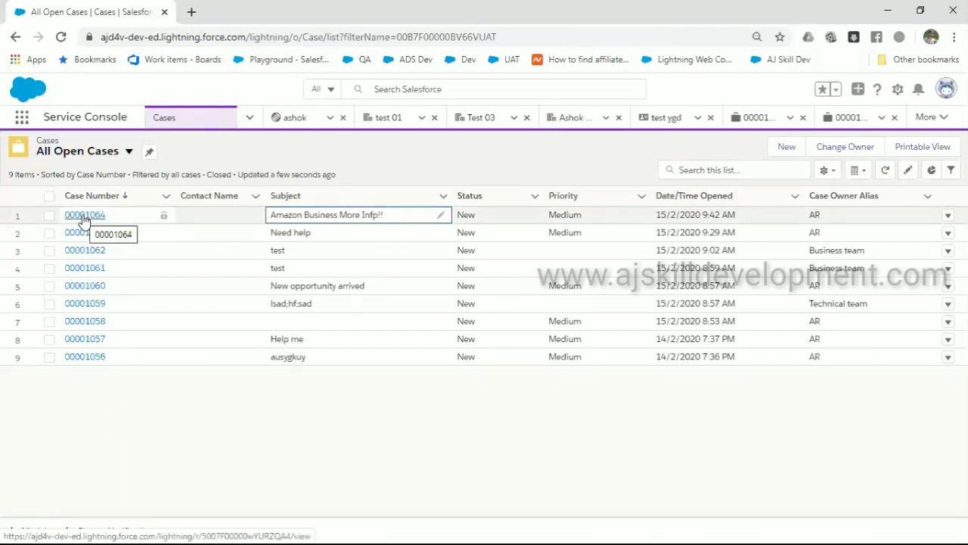
Open case 00001064, search Knowledge for 'business' and open the Amazon Business Help article
{"action": "left_click", "coordinate": [84, 216]}
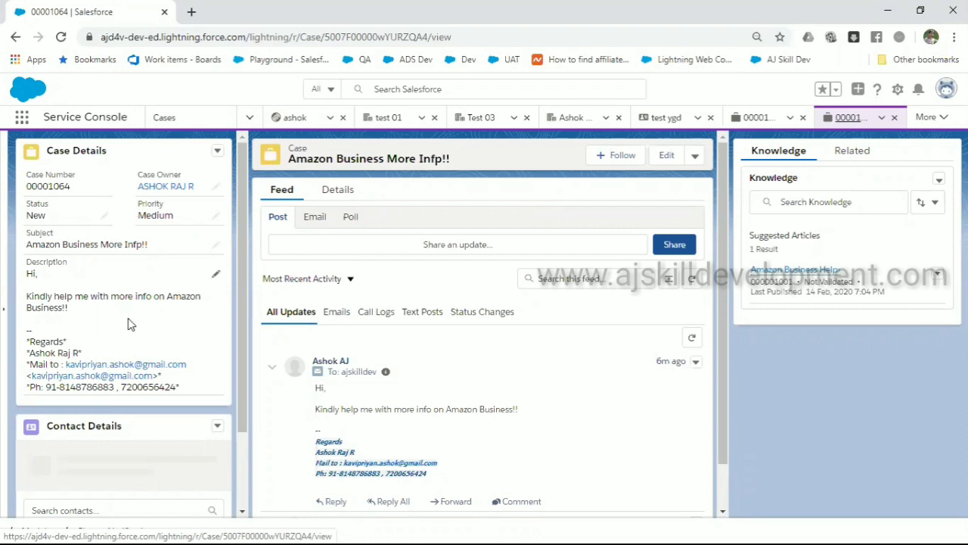
{"action": "left_click", "coordinate": [807, 202]}
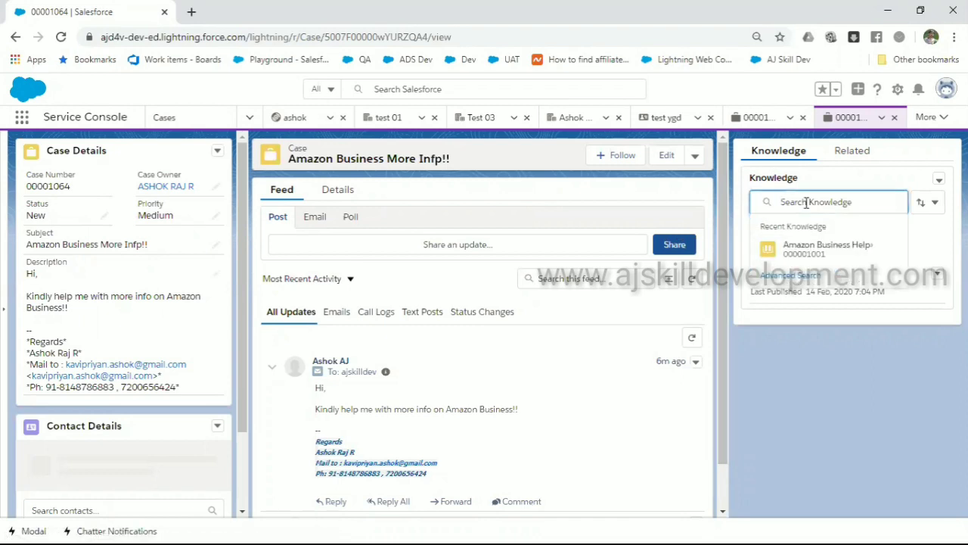
{"action": "type", "text": "bsines"}
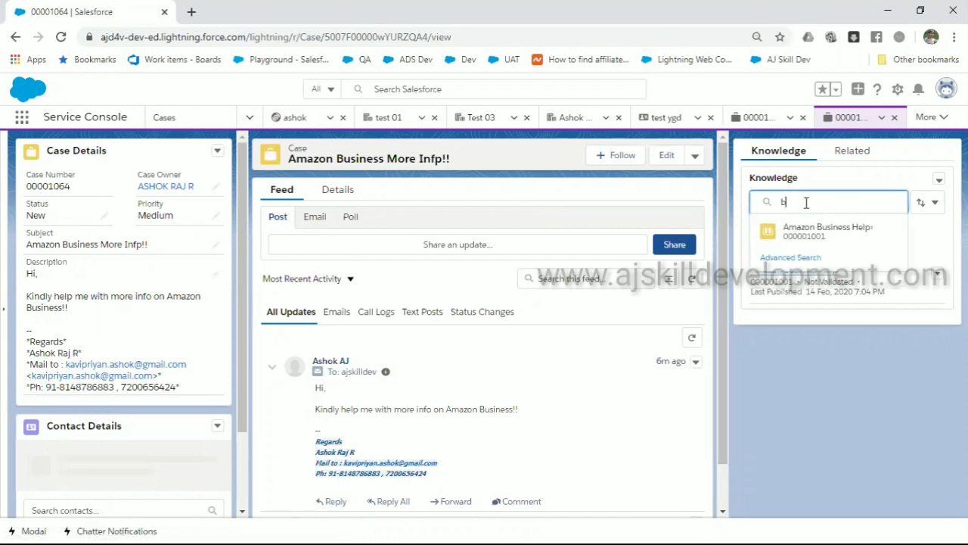
{"action": "key", "text": "BackSpace"}
{"action": "key", "text": "BackSpace"}
{"action": "key", "text": "BackSpace"}
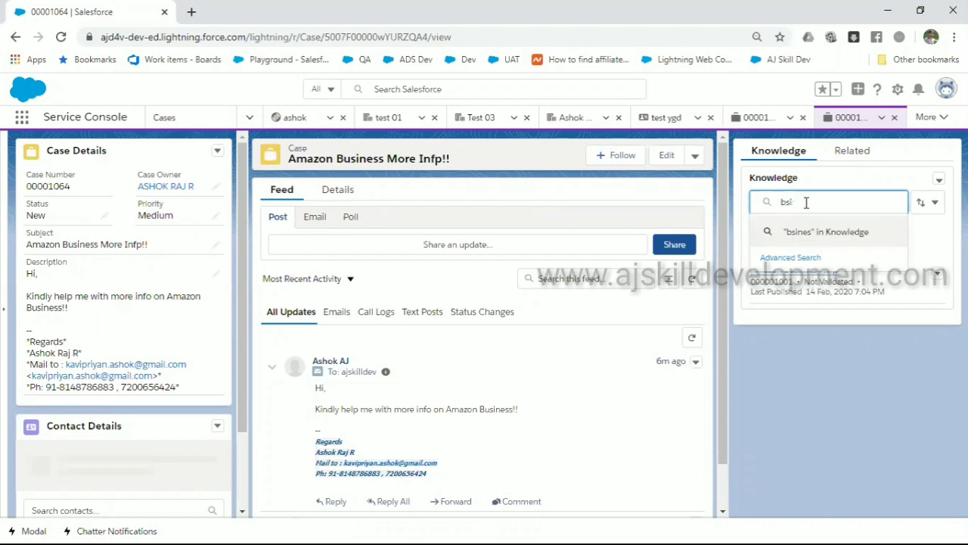
{"action": "key", "text": "BackSpace"}
{"action": "type", "text": "usiness"}
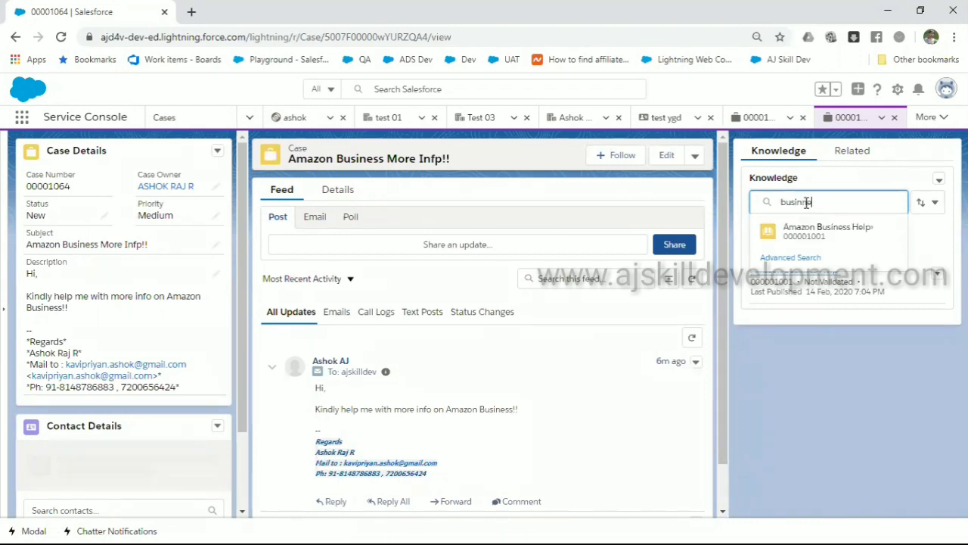
{"action": "key", "text": "BackSpace"}
{"action": "key", "text": "BackSpace"}
{"action": "key", "text": "BackSpace"}
{"action": "key", "text": "BackSpace"}
{"action": "type", "text": "ess"}
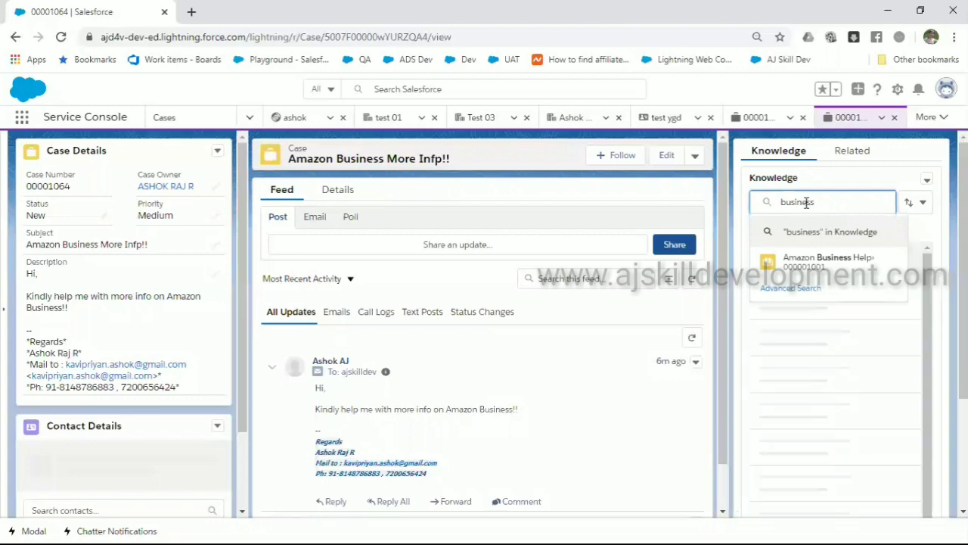
{"action": "key", "text": "Return"}
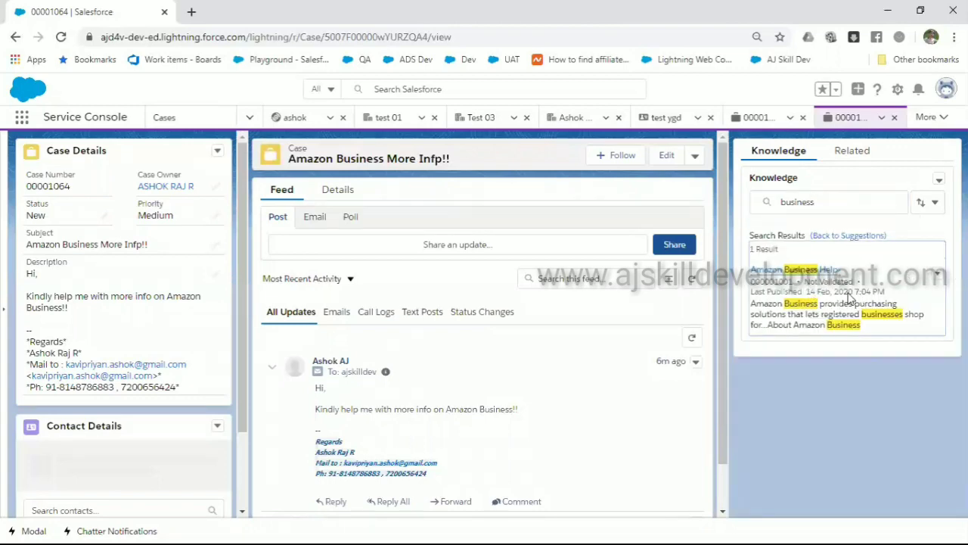
{"action": "left_click", "coordinate": [819, 271]}
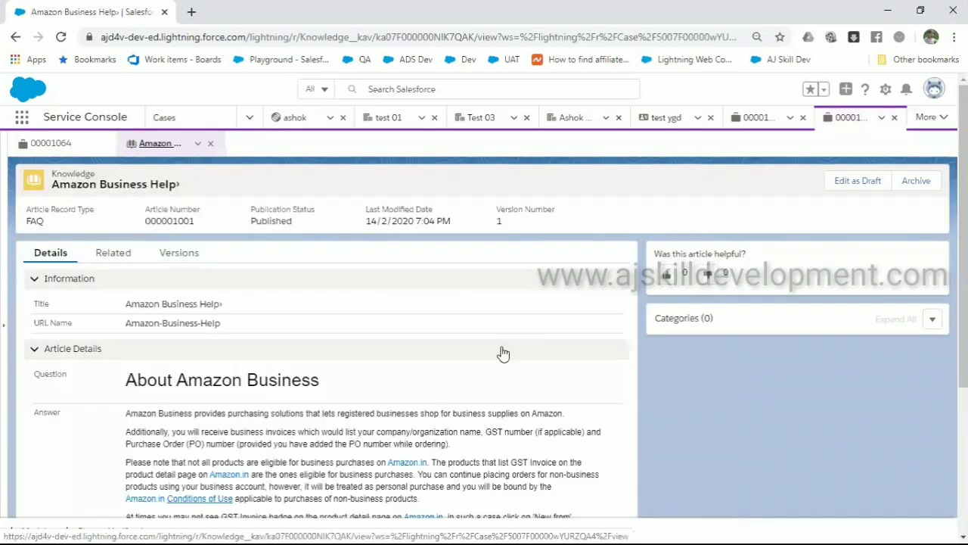
Select the answer text of the Amazon Business Help article
{"action": "scroll", "coordinate": [503, 354], "scroll_direction": "down", "scroll_amount": 3}
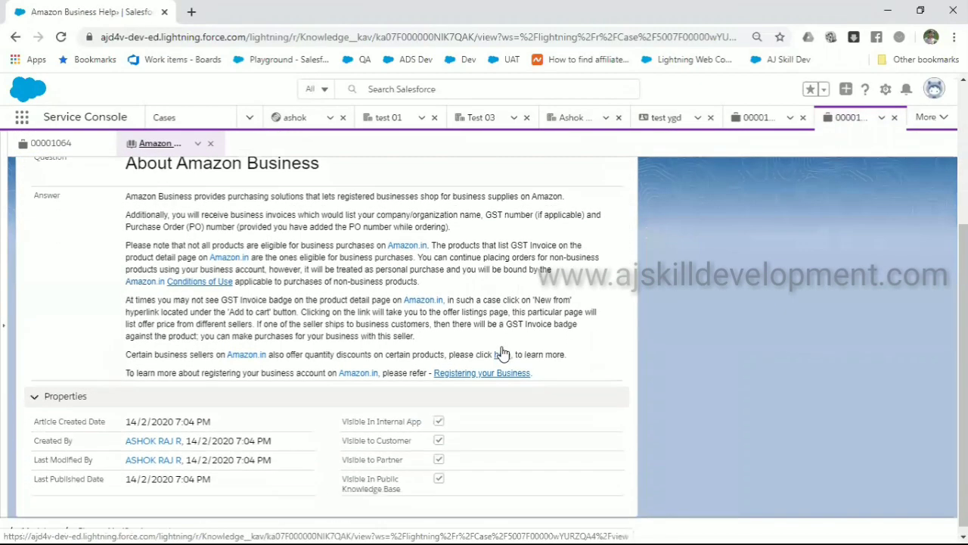
{"action": "scroll", "coordinate": [503, 354], "scroll_direction": "up", "scroll_amount": 1}
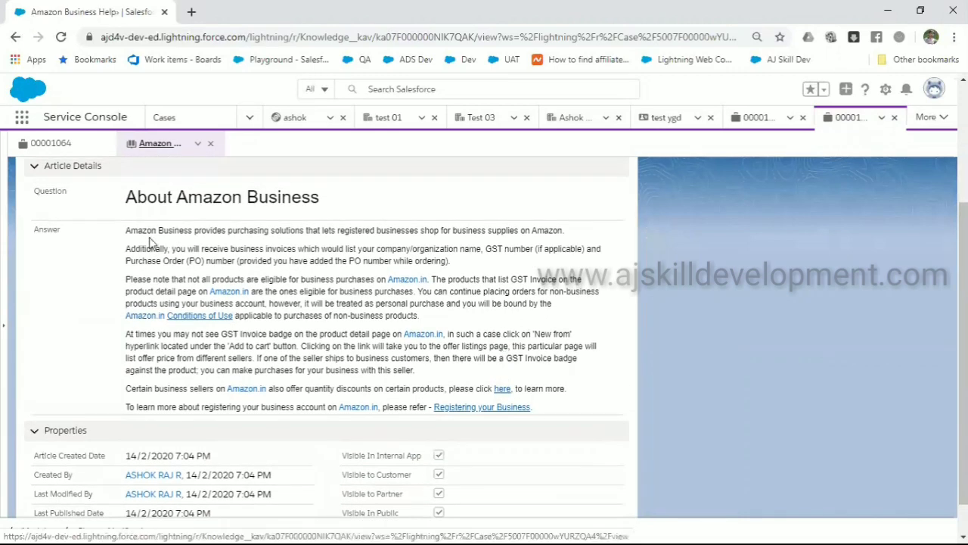
{"action": "left_click_drag", "start_coordinate": [126, 229], "coordinate": [556, 412]}
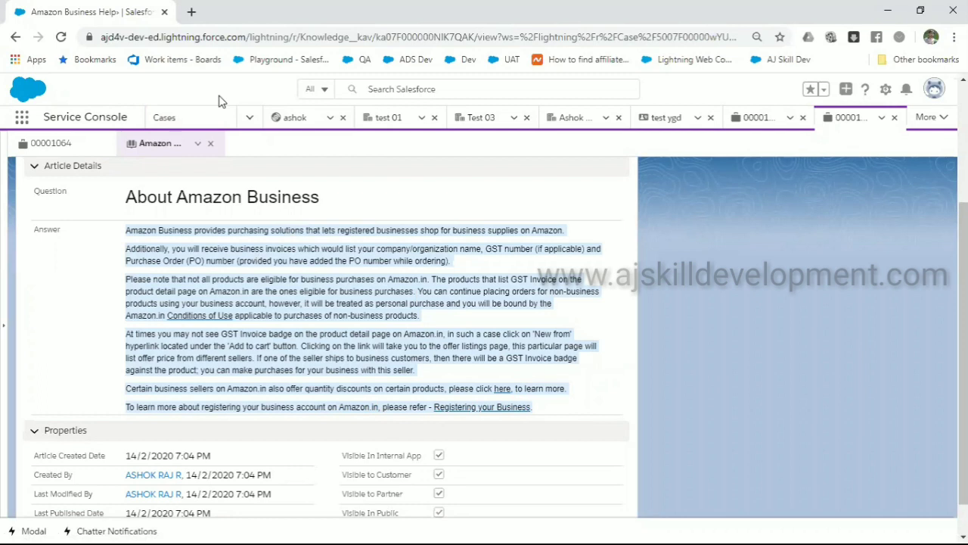
Return to case 00001064's feed and scroll down to the Reply links
{"action": "left_click", "coordinate": [65, 151]}
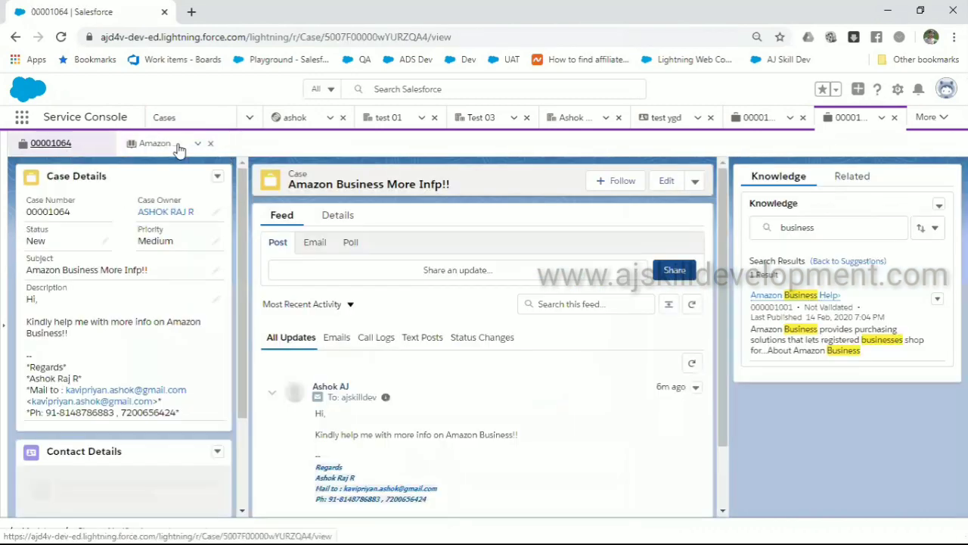
{"action": "left_click", "coordinate": [191, 11]}
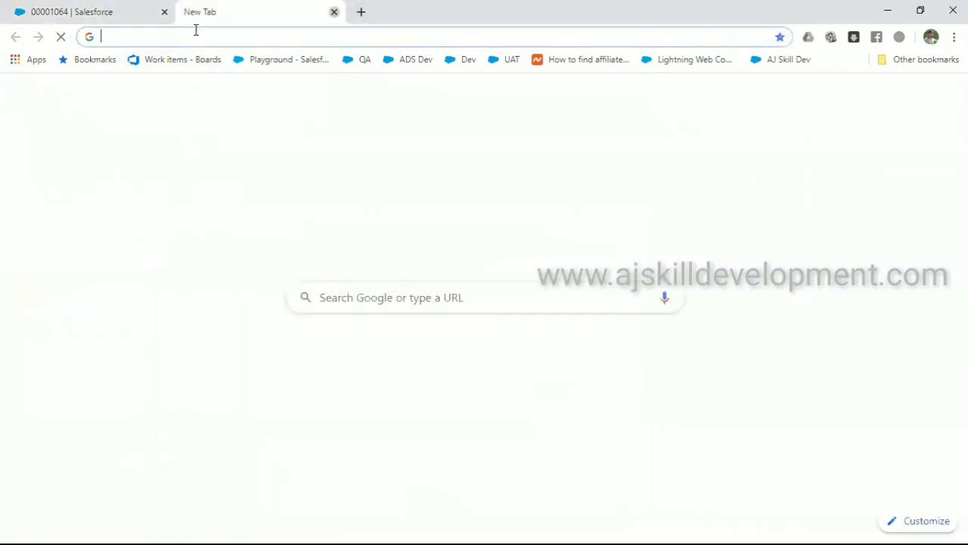
{"action": "key", "text": "ctrl+w"}
{"action": "left_click", "coordinate": [151, 147]}
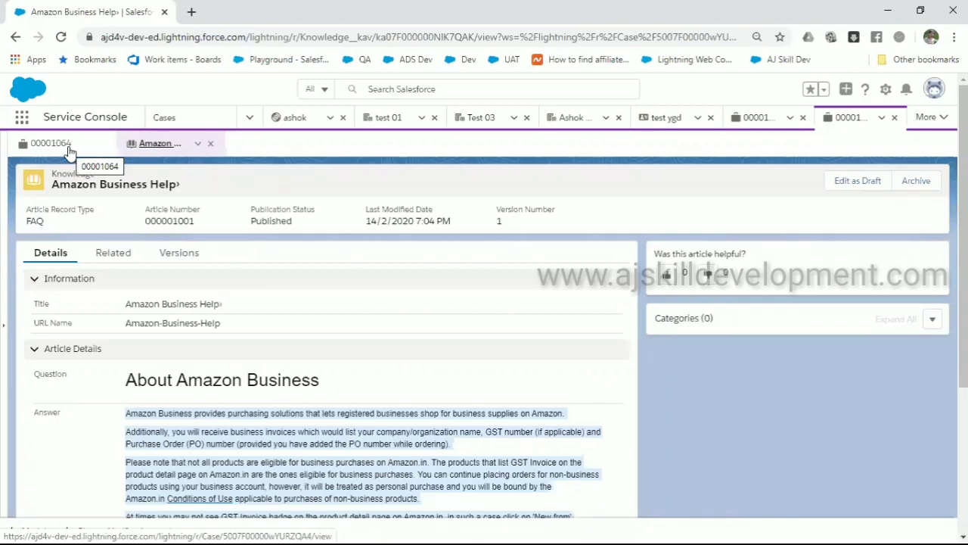
{"action": "left_click", "coordinate": [67, 147]}
{"action": "left_click", "coordinate": [144, 143]}
{"action": "left_click", "coordinate": [65, 145]}
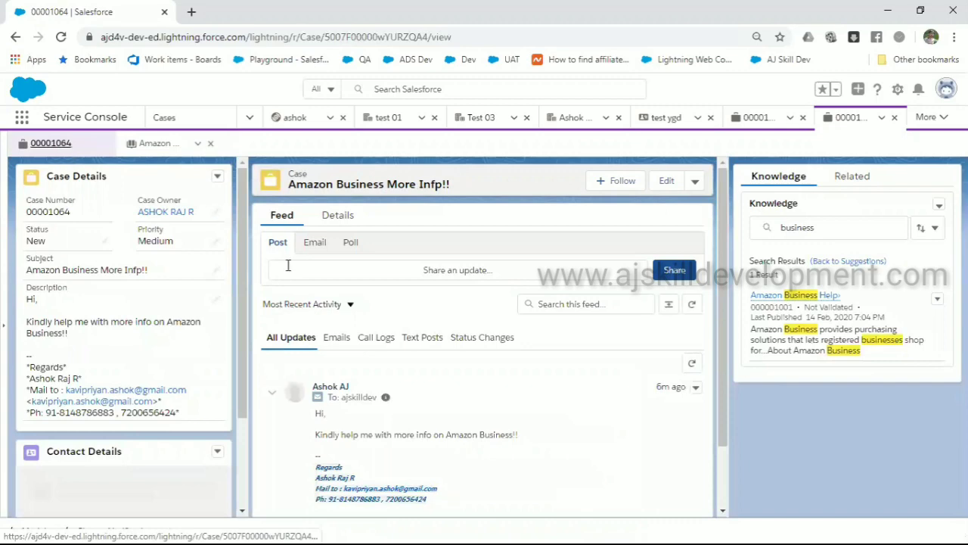
{"action": "scroll", "coordinate": [406, 349], "scroll_direction": "down", "scroll_amount": 1}
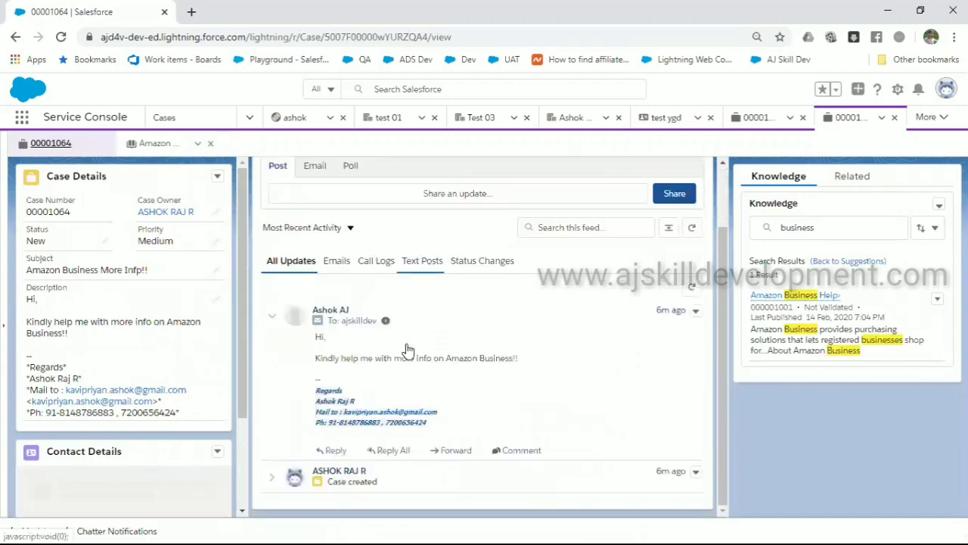
Start a reply-all and type the customer greeting followed by 'Greetings for the days'
{"action": "left_click", "coordinate": [395, 452]}
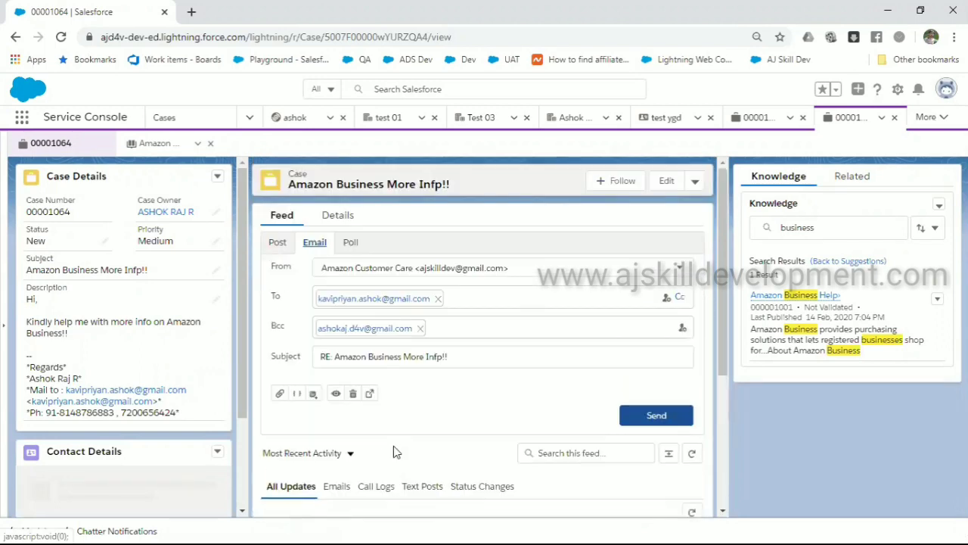
{"action": "scroll", "coordinate": [378, 443], "scroll_direction": "down", "scroll_amount": 3}
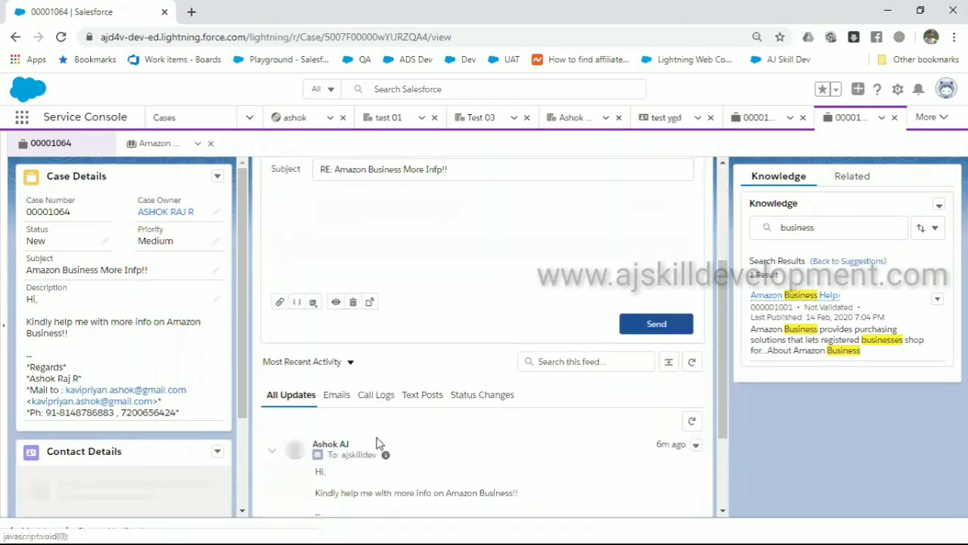
{"action": "scroll", "coordinate": [382, 280], "scroll_direction": "up", "scroll_amount": 3}
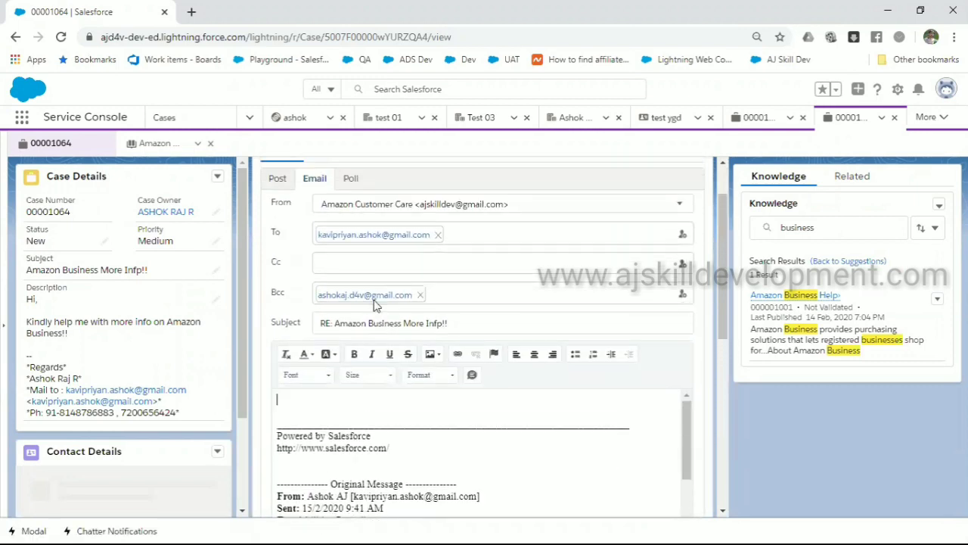
{"action": "type", "text": "Hello"}
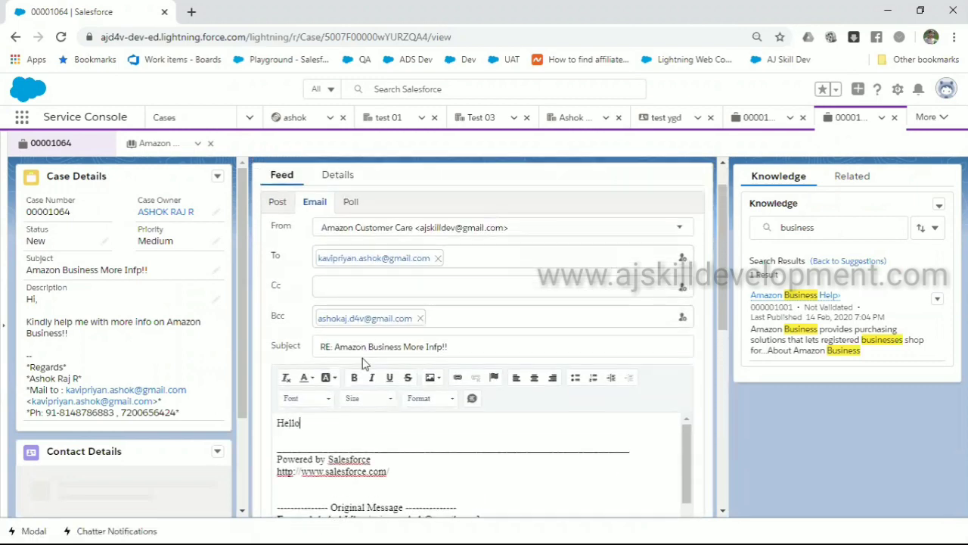
{"action": "type", "text": " Ashok,"}
{"action": "key", "text": "Return"}
{"action": "key", "text": "Return"}
{"action": "key", "text": "Return"}
{"action": "type", "text": "G"}
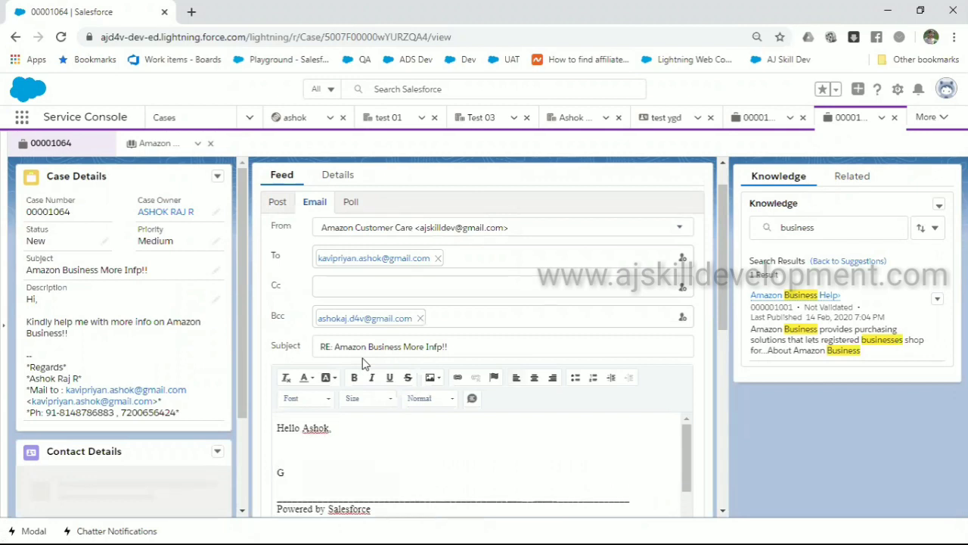
{"action": "key", "text": "BackSpace"}
{"action": "key", "text": "BackSpace"}
{"action": "type", "text": "Greet"}
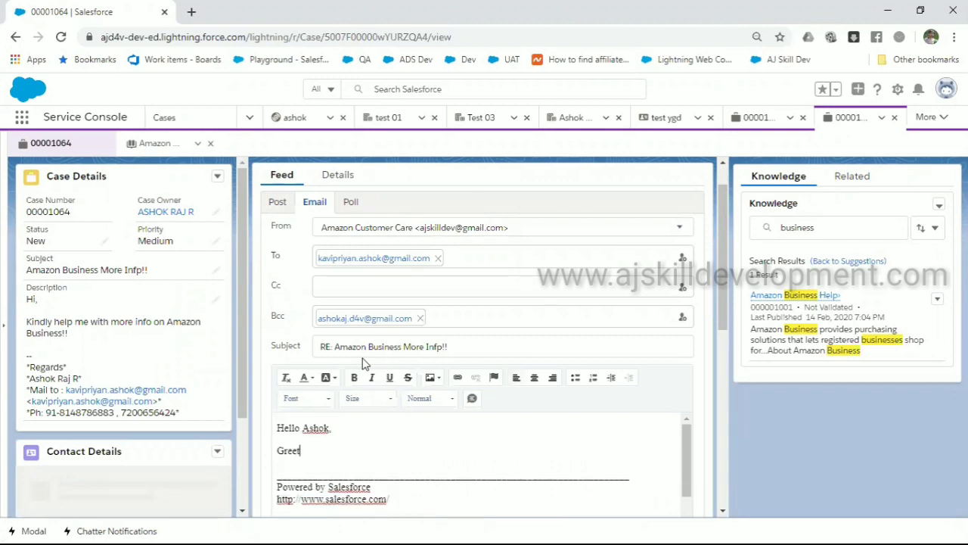
{"action": "type", "text": "ings for the "}
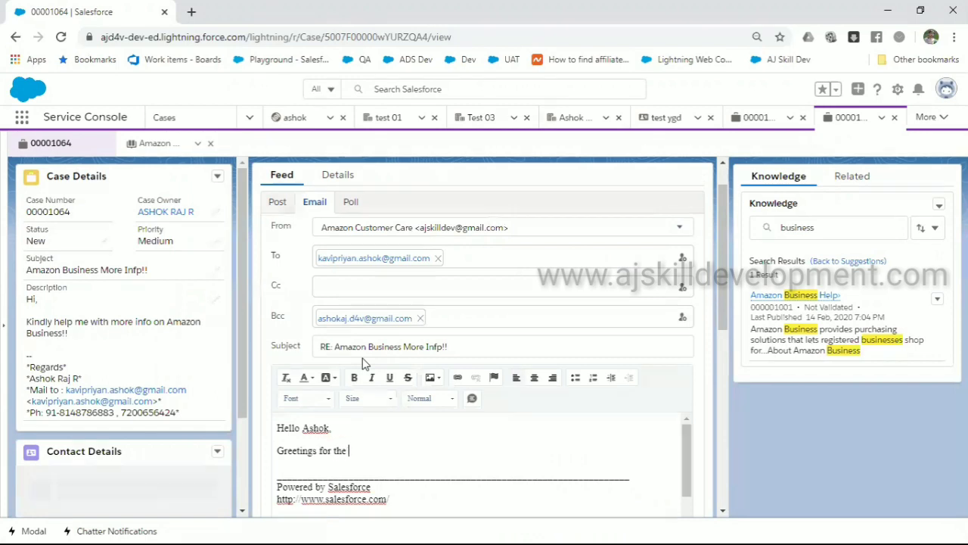
{"action": "type", "text": "days"}
{"action": "key", "text": "Return"}
{"action": "key", "text": "Return"}
Add the required-details line, paste the Amazon Business article text, and close with 'thanks'
{"action": "type", "text": "Ple"}
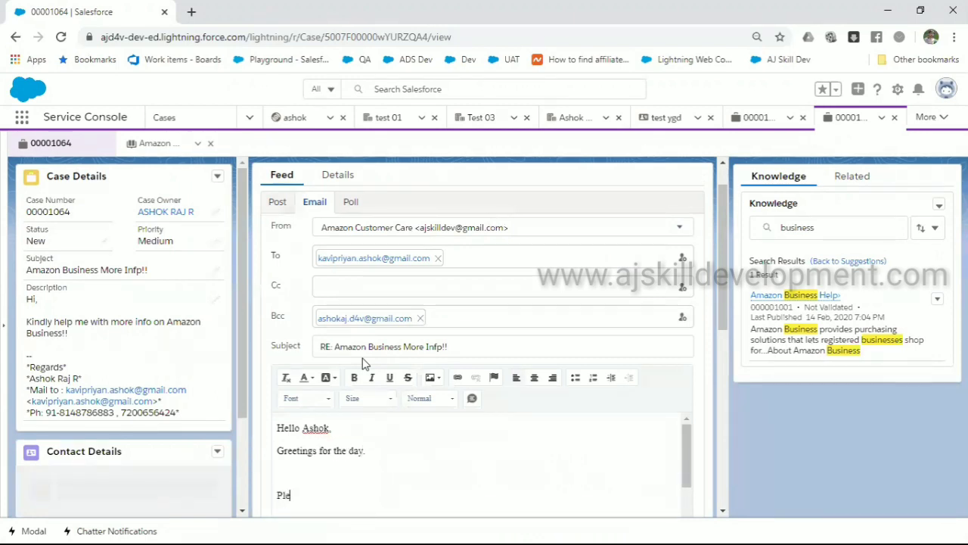
{"action": "type", "text": "ase find below the"}
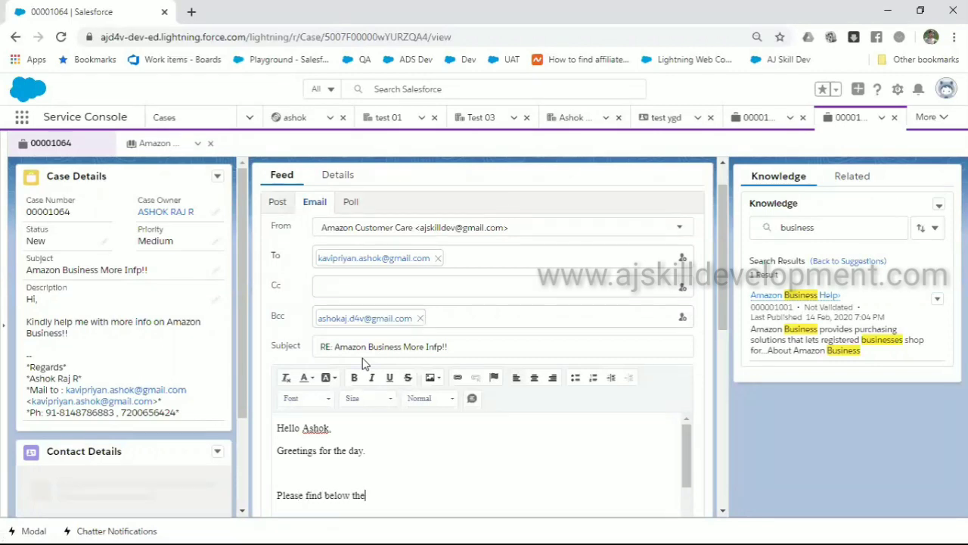
{"action": "type", "text": " required det"}
{"action": "key", "text": "BackSpace"}
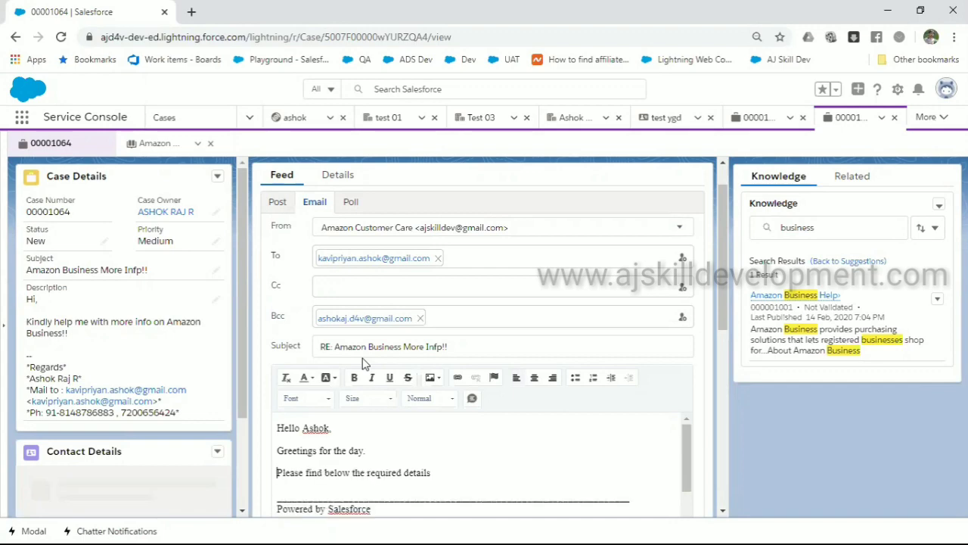
{"action": "type", "text": "."}
{"action": "key", "text": "Return"}
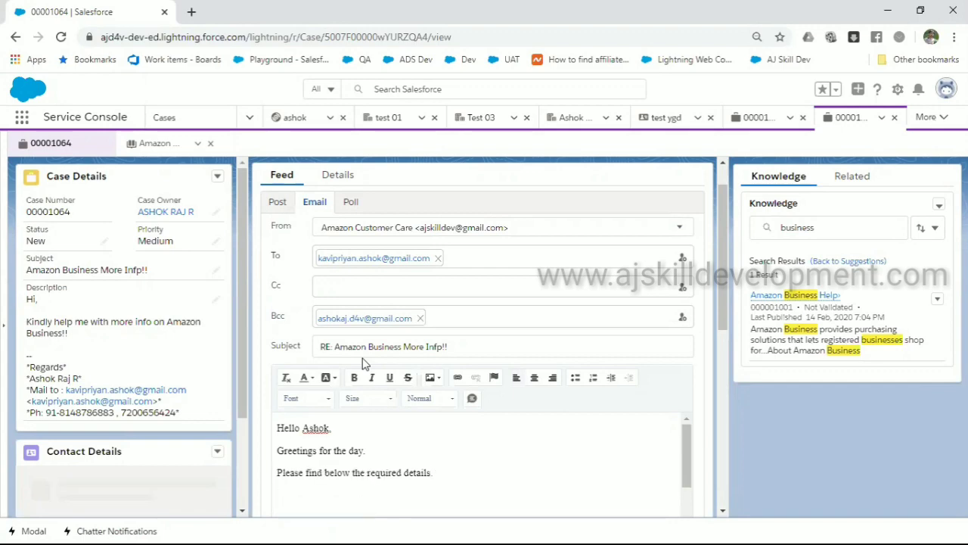
{"action": "key", "text": "ctrl+v"}
{"action": "scroll", "coordinate": [363, 363], "scroll_direction": "down", "scroll_amount": 4}
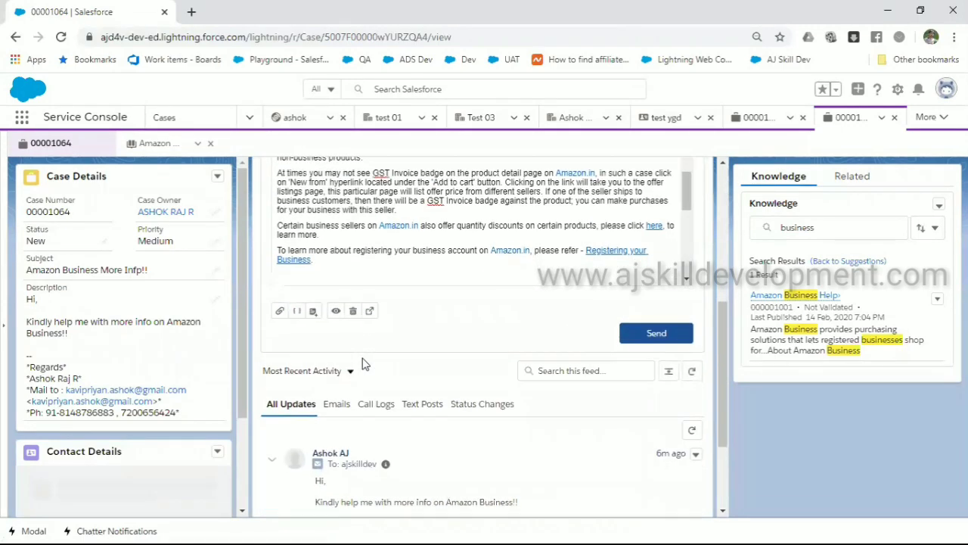
{"action": "type", "text": "thanks"}
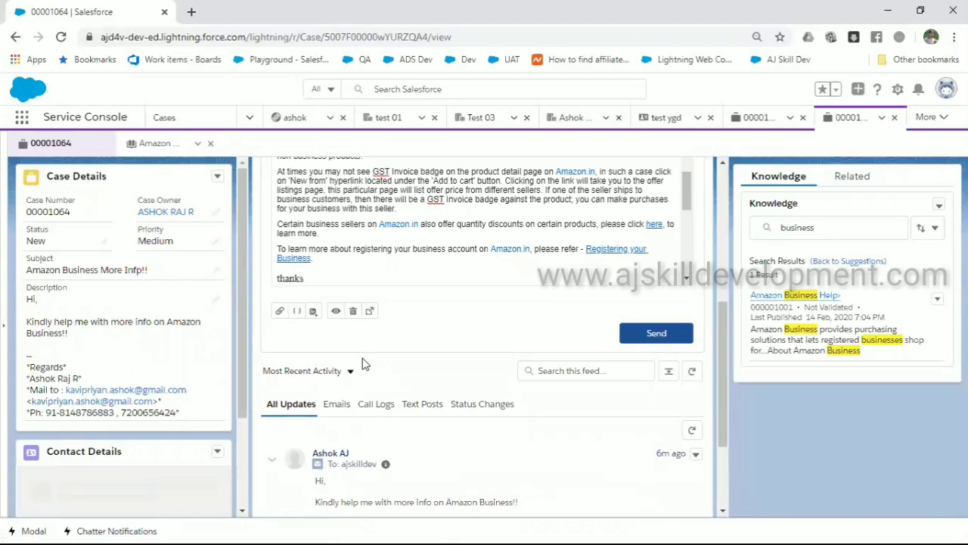
Send the Amazon Business reply and review it in case 00001064's feed
{"action": "left_click", "coordinate": [676, 340]}
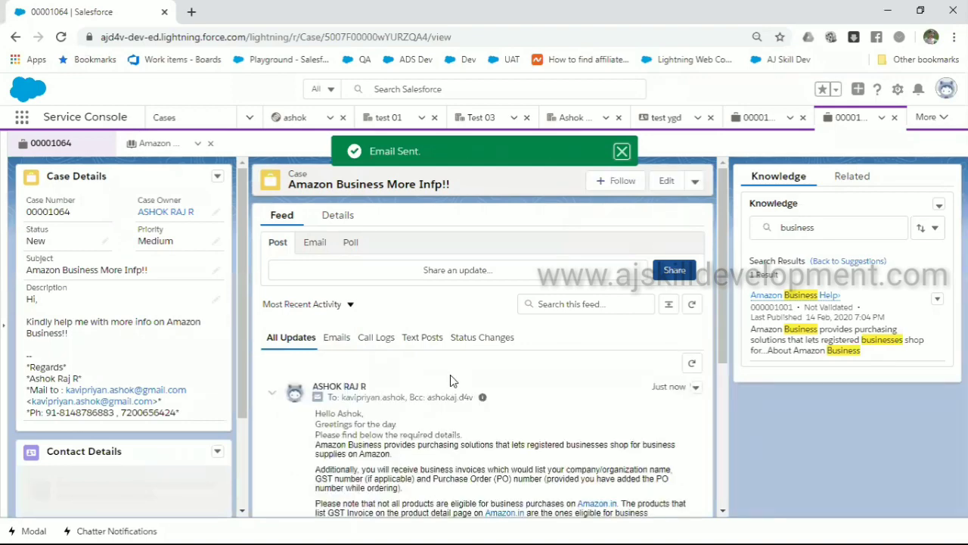
{"action": "scroll", "coordinate": [450, 374], "scroll_direction": "down", "scroll_amount": 3}
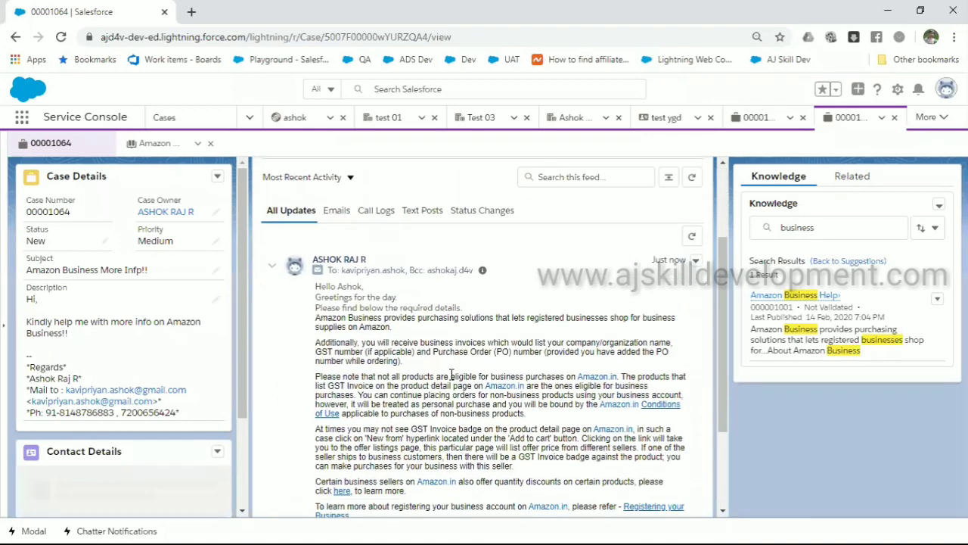
{"action": "scroll", "coordinate": [451, 374], "scroll_direction": "down", "scroll_amount": 1}
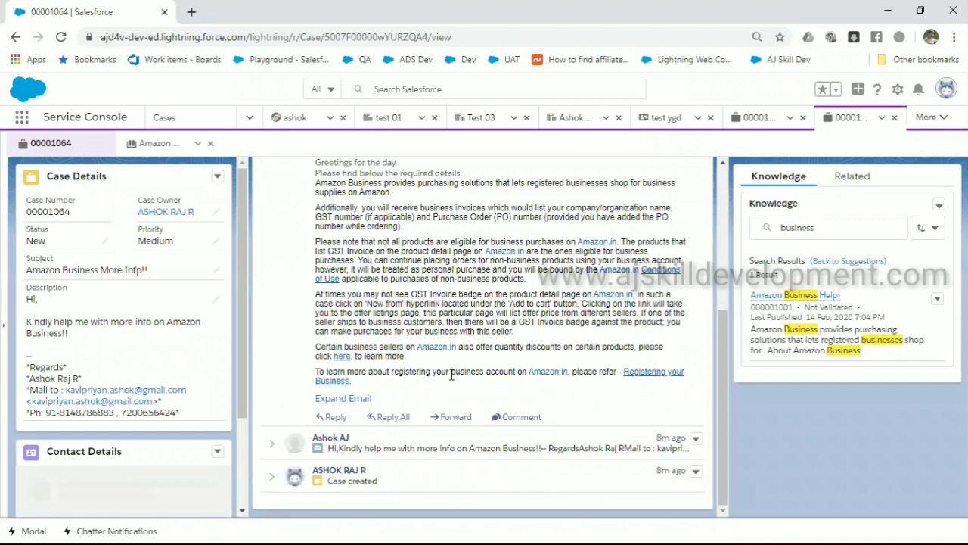
{"action": "scroll", "coordinate": [452, 375], "scroll_direction": "up", "scroll_amount": 5}
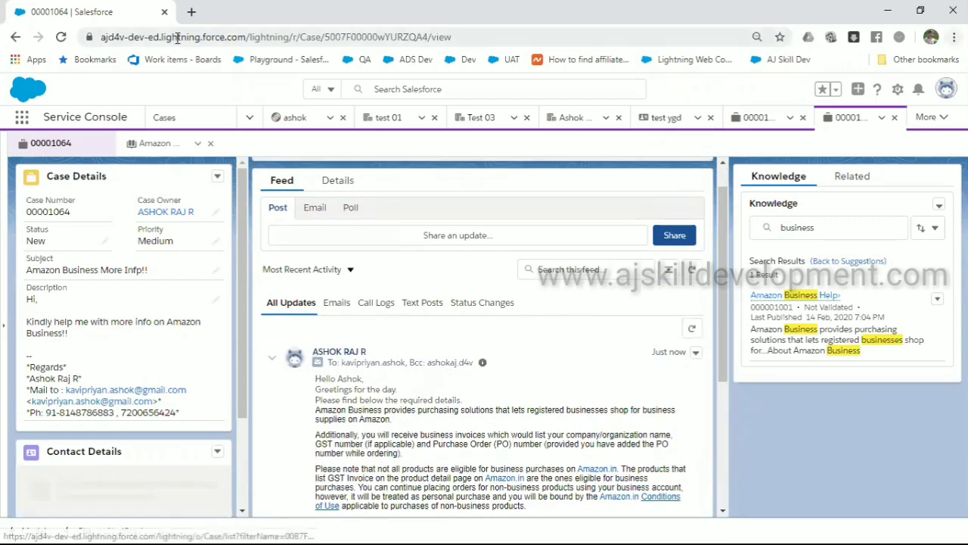
{"action": "key", "text": "ctrl+t"}
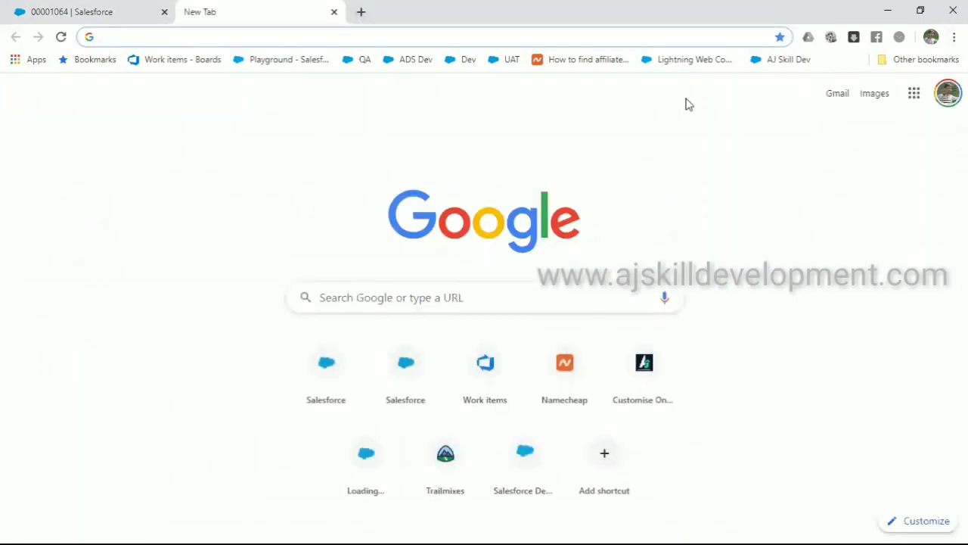
In Gmail, open the Amazon Customer Care reply email and read through its body
{"action": "left_click", "coordinate": [841, 99]}
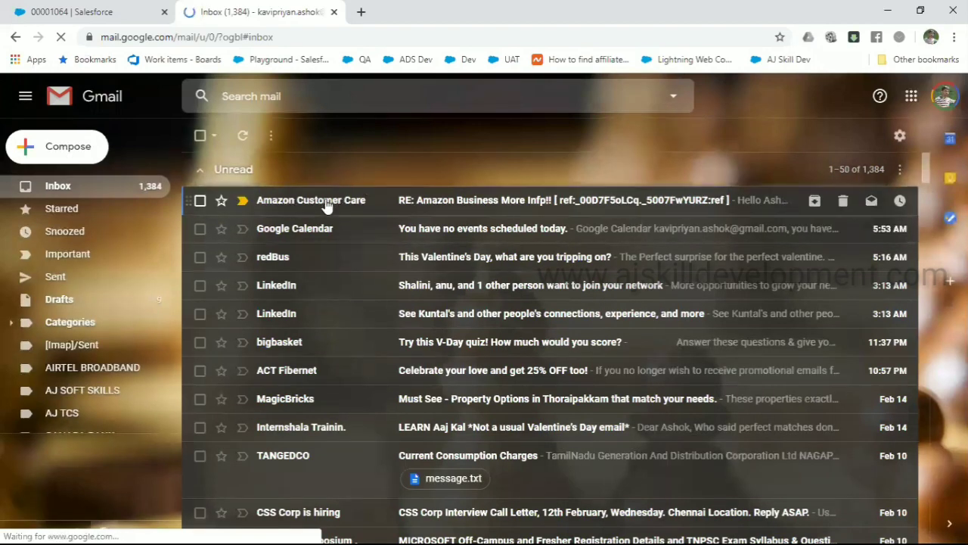
{"action": "left_click", "coordinate": [325, 203]}
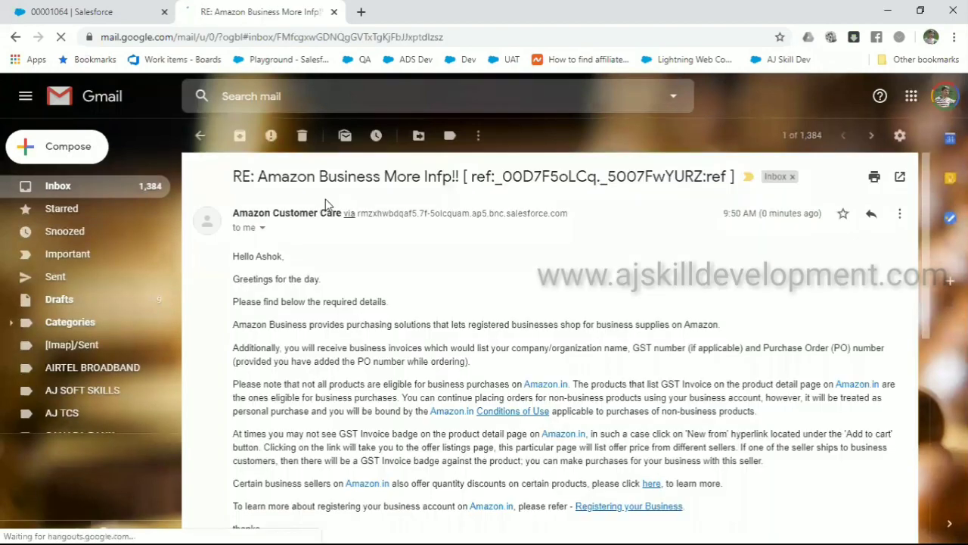
{"action": "left_click_drag", "start_coordinate": [230, 262], "coordinate": [320, 275]}
{"action": "left_click", "coordinate": [399, 291]}
{"action": "scroll", "coordinate": [408, 295], "scroll_direction": "down", "scroll_amount": 4}
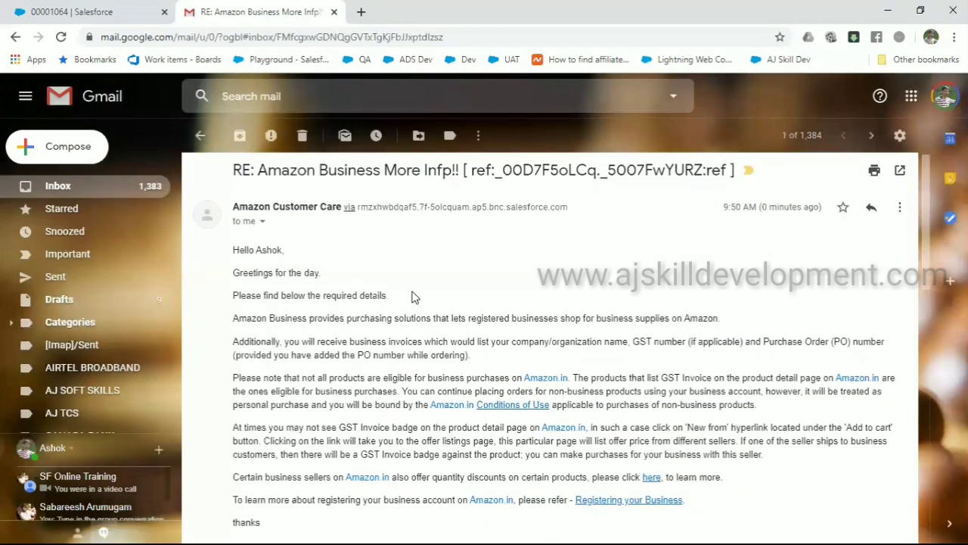
{"action": "scroll", "coordinate": [414, 296], "scroll_direction": "down", "scroll_amount": 3}
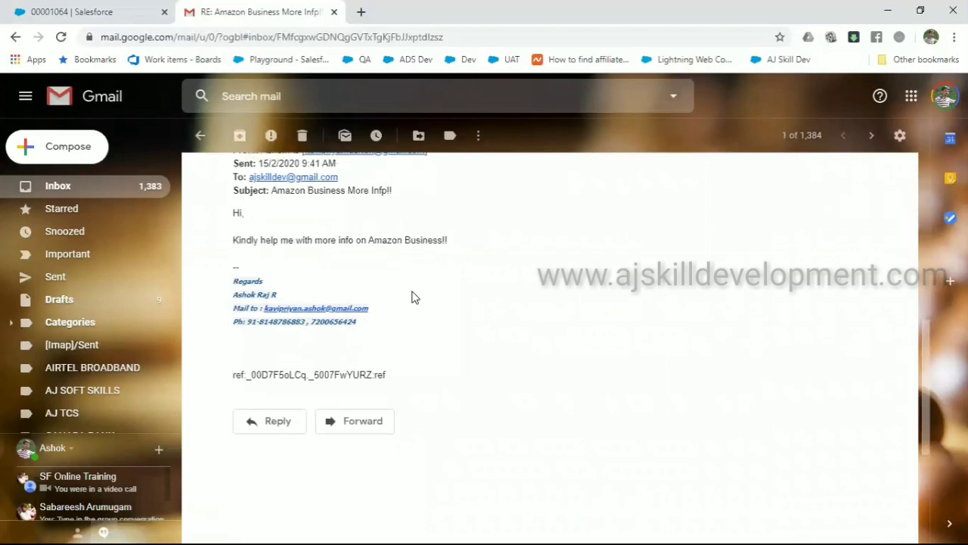
{"action": "scroll", "coordinate": [413, 297], "scroll_direction": "up", "scroll_amount": 2}
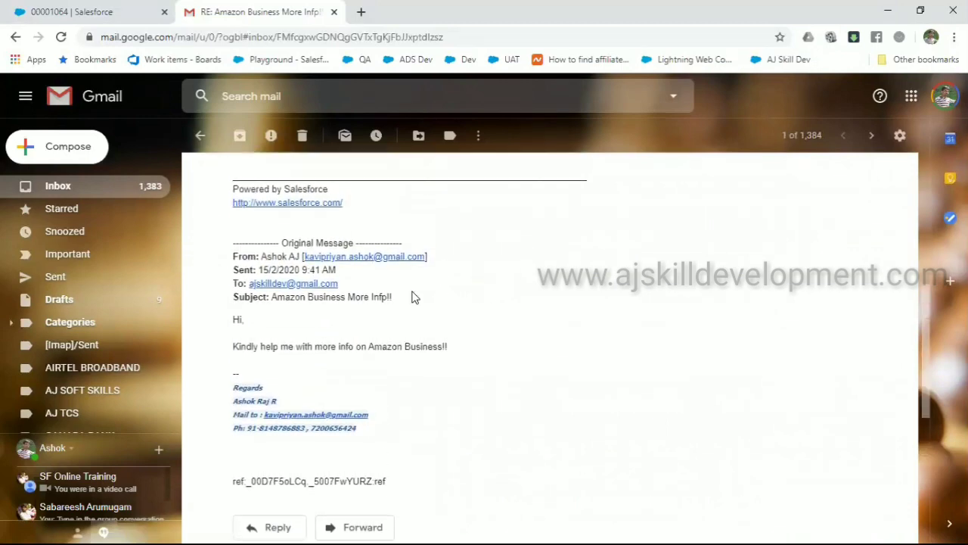
Highlight the case reference ID in the 'RE: Amazon Business More Infp!!' subject line
{"action": "left_click_drag", "start_coordinate": [458, 348], "coordinate": [229, 323]}
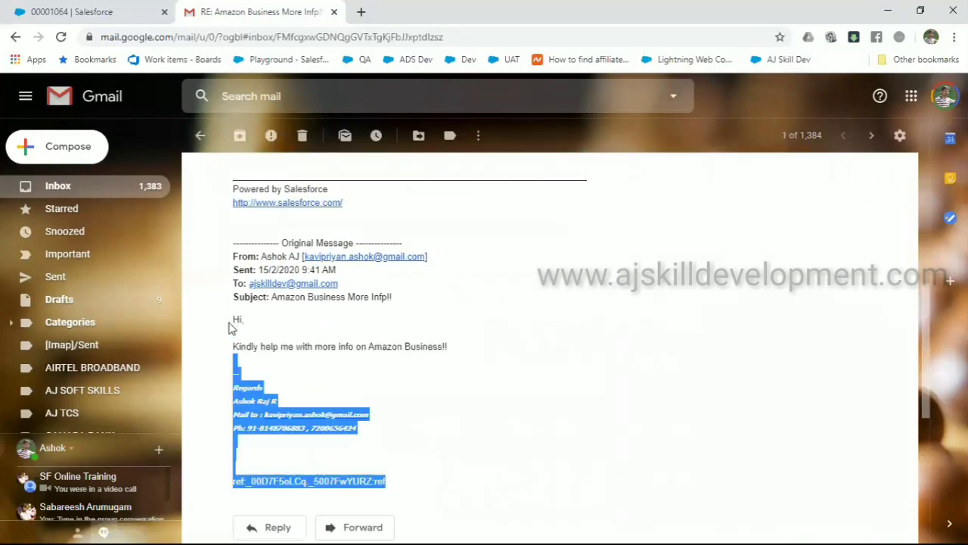
{"action": "left_click", "coordinate": [540, 294]}
{"action": "scroll", "coordinate": [542, 293], "scroll_direction": "up", "scroll_amount": 1}
{"action": "scroll", "coordinate": [541, 292], "scroll_direction": "up", "scroll_amount": 5}
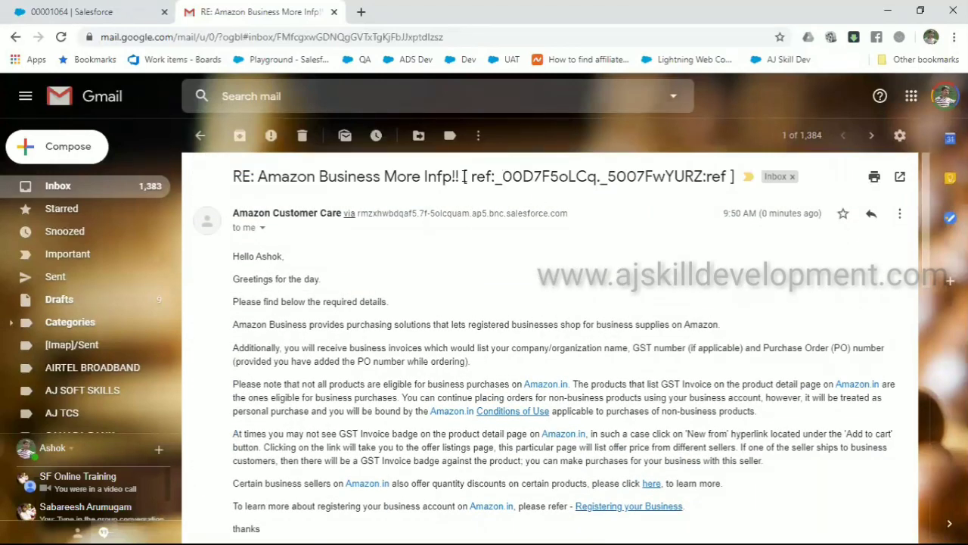
{"action": "left_click_drag", "start_coordinate": [467, 175], "coordinate": [735, 176]}
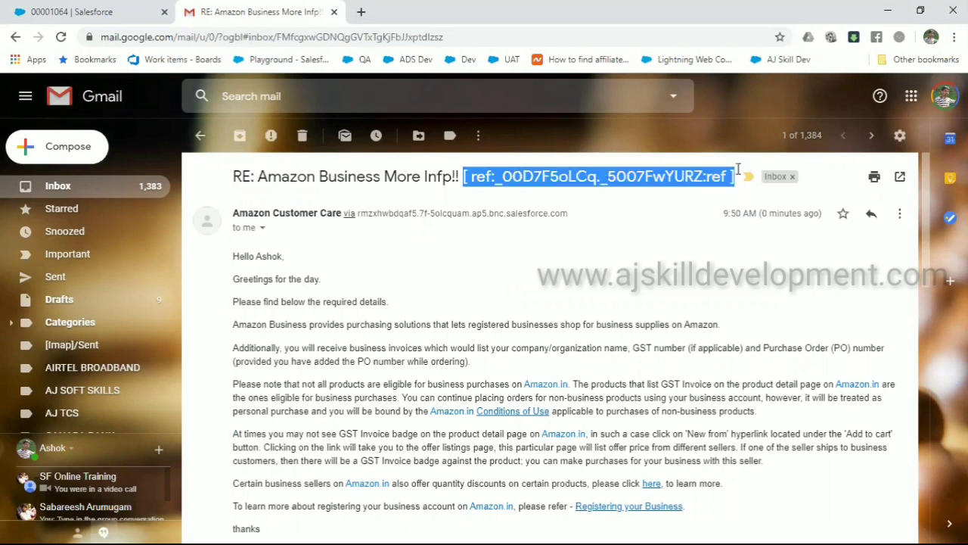
{"action": "left_click", "coordinate": [695, 239]}
{"action": "left_click", "coordinate": [872, 214]}
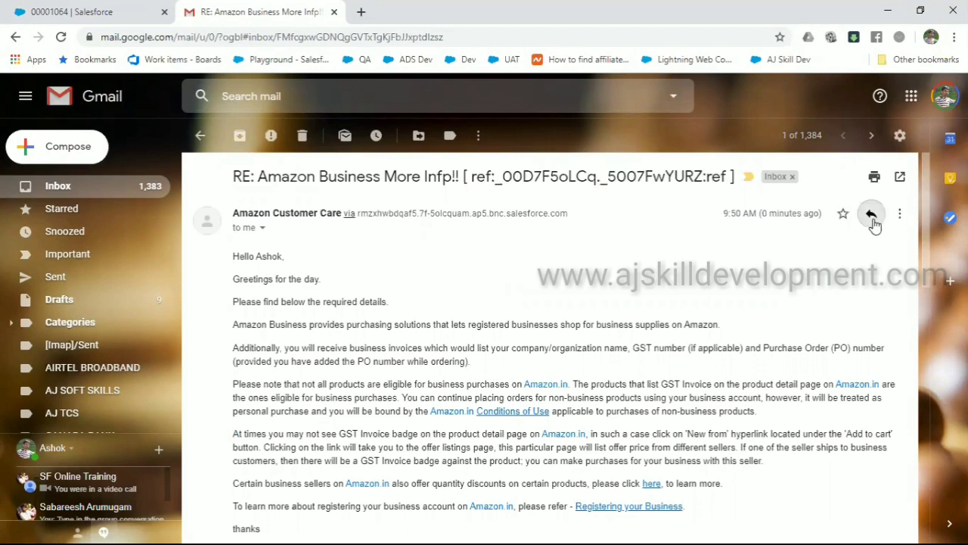
Send a 'Thanks for your support' reply, then return to the Salesforce case tab
{"action": "type", "text": "T"}
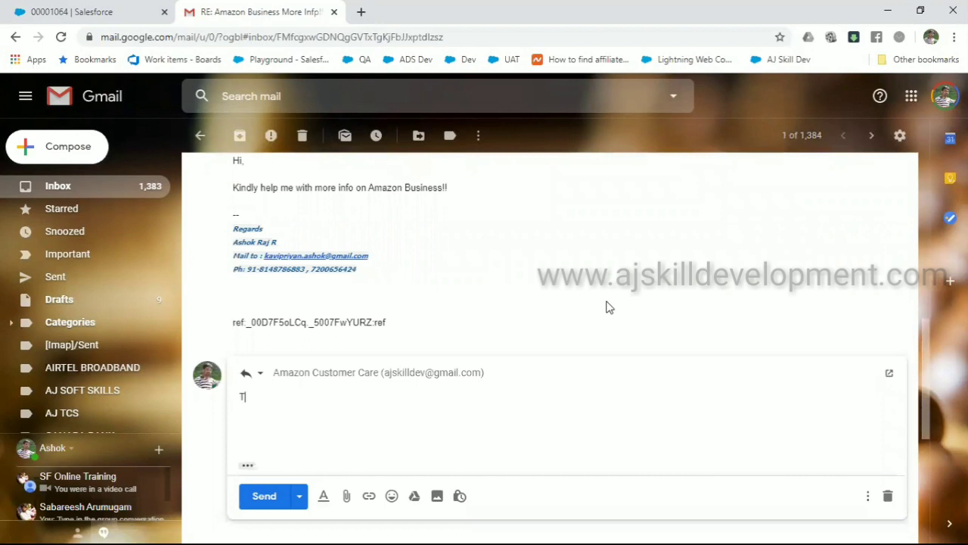
{"action": "type", "text": "hanks for your support"}
{"action": "left_click", "coordinate": [266, 497]}
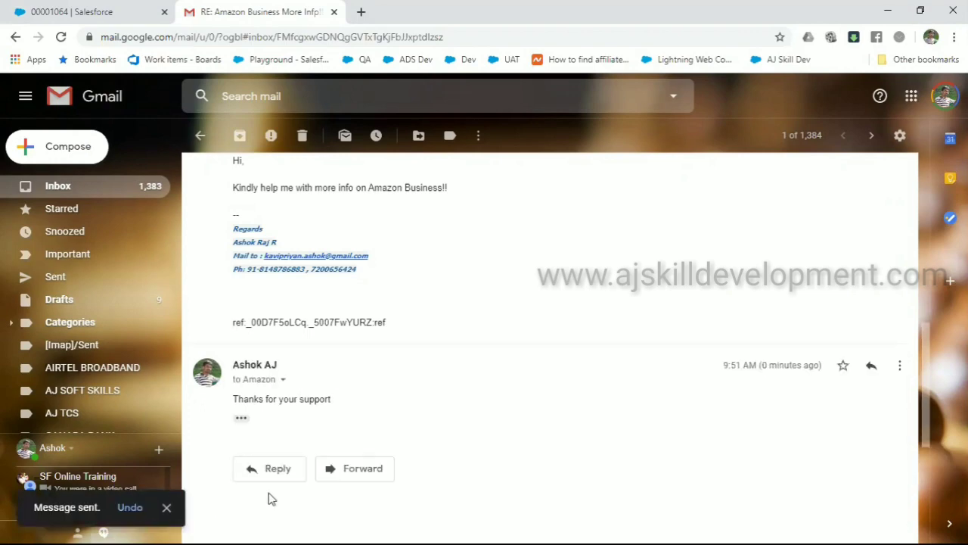
{"action": "left_click", "coordinate": [92, 15]}
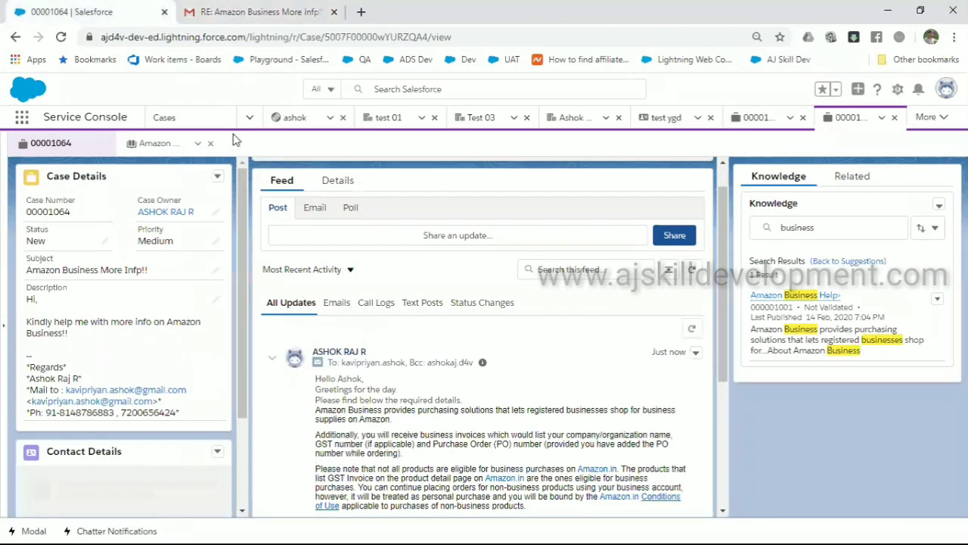
Reload case 00001064 and locate the customer's 'Thanks for your support' email in its feed
{"action": "left_click", "coordinate": [223, 39]}
{"action": "key", "text": "Return"}
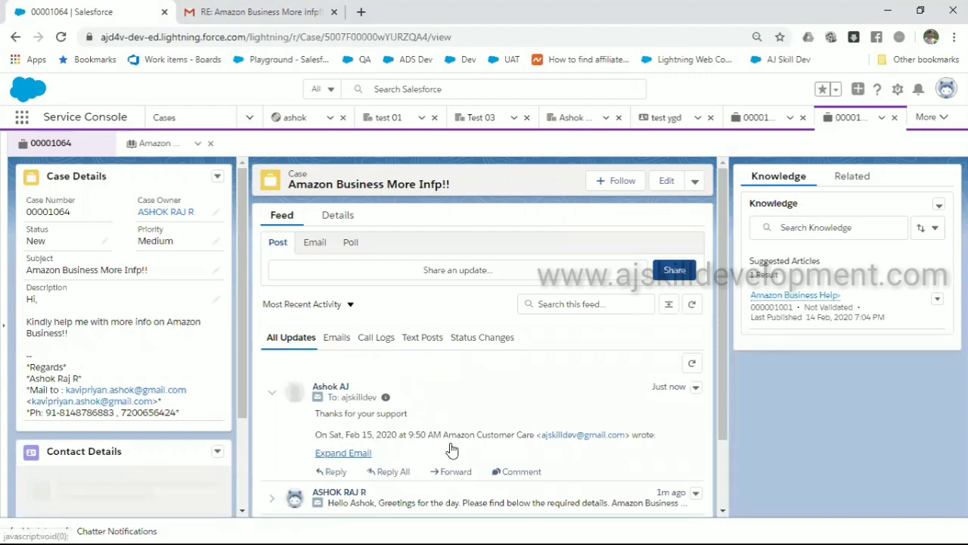
{"action": "scroll", "coordinate": [452, 450], "scroll_direction": "down", "scroll_amount": 1}
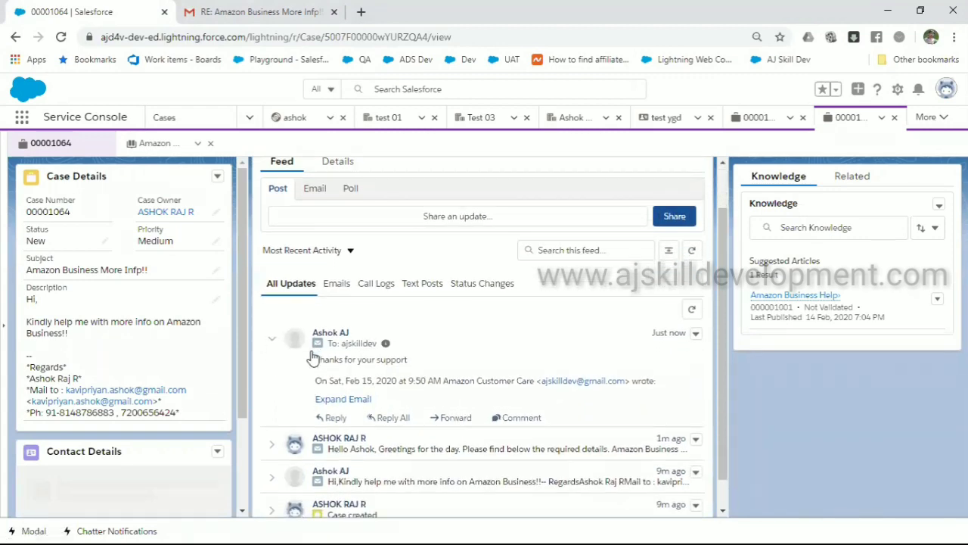
{"action": "left_click_drag", "start_coordinate": [316, 358], "coordinate": [565, 397]}
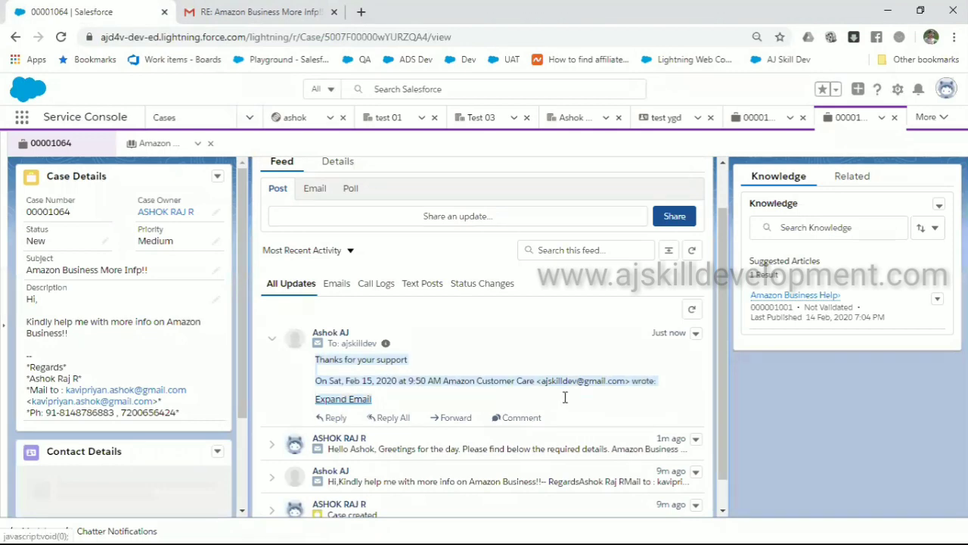
{"action": "left_click", "coordinate": [261, 13]}
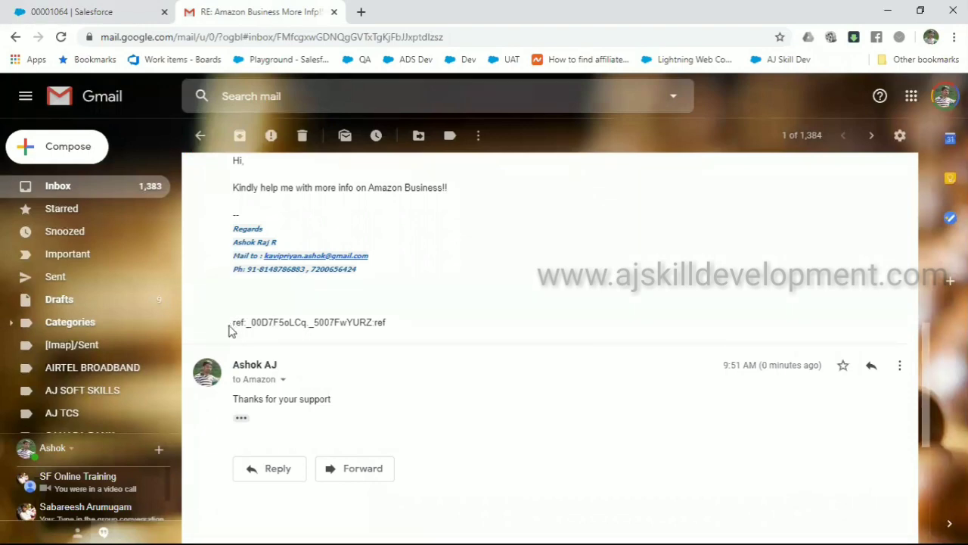
Select the case ref ID line in the quoted Gmail reply, then return to Salesforce case 00001064
{"action": "left_click_drag", "start_coordinate": [386, 323], "coordinate": [232, 322]}
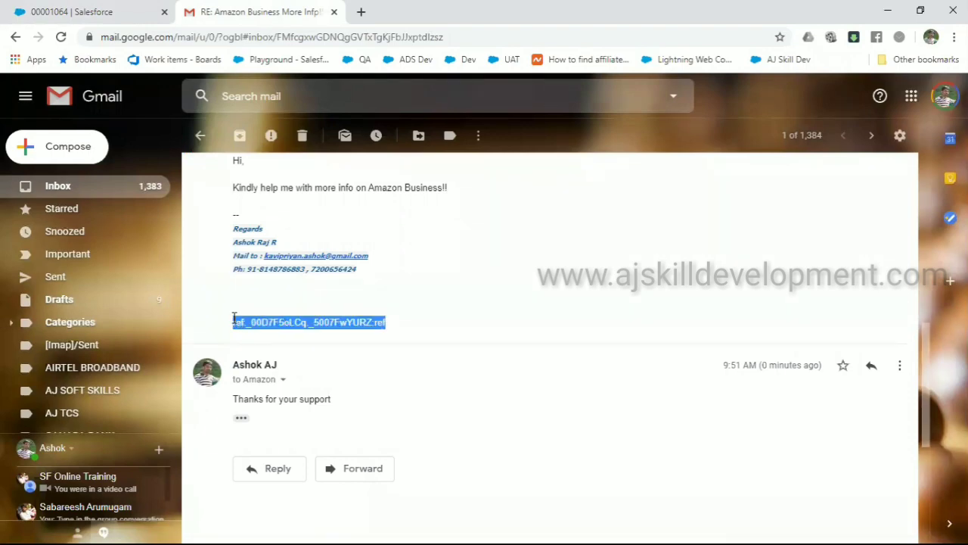
{"action": "left_click", "coordinate": [362, 311]}
{"action": "scroll", "coordinate": [362, 311], "scroll_direction": "up", "scroll_amount": 3}
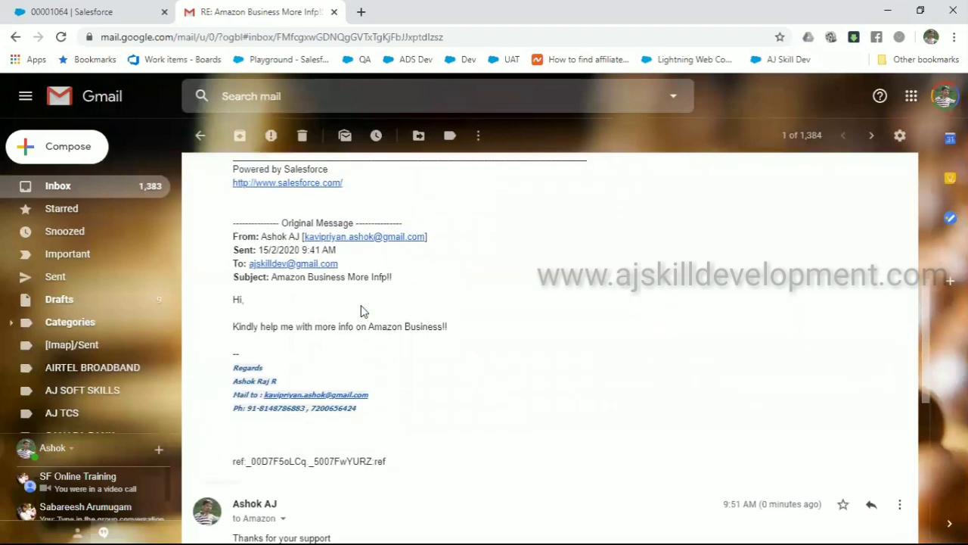
{"action": "triple_click", "coordinate": [295, 460]}
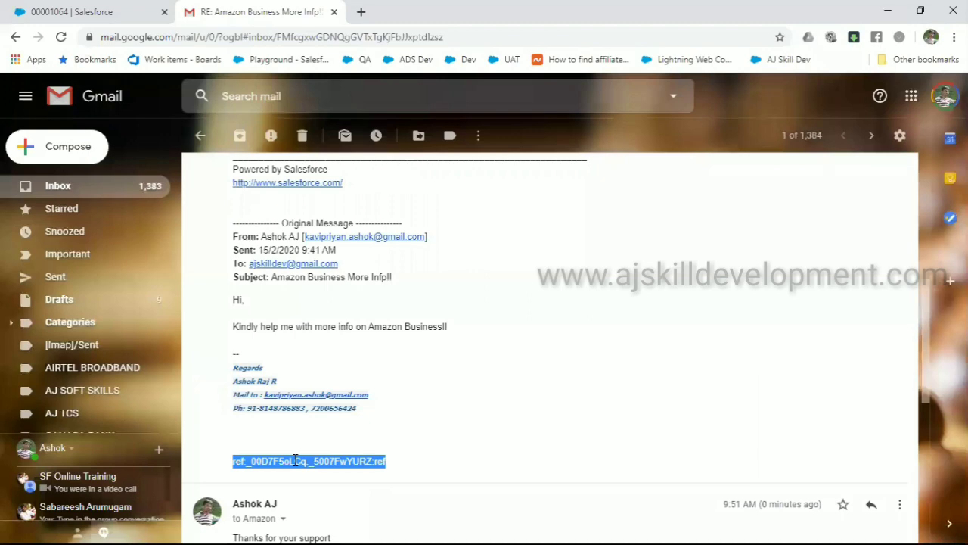
{"action": "left_click", "coordinate": [60, 9]}
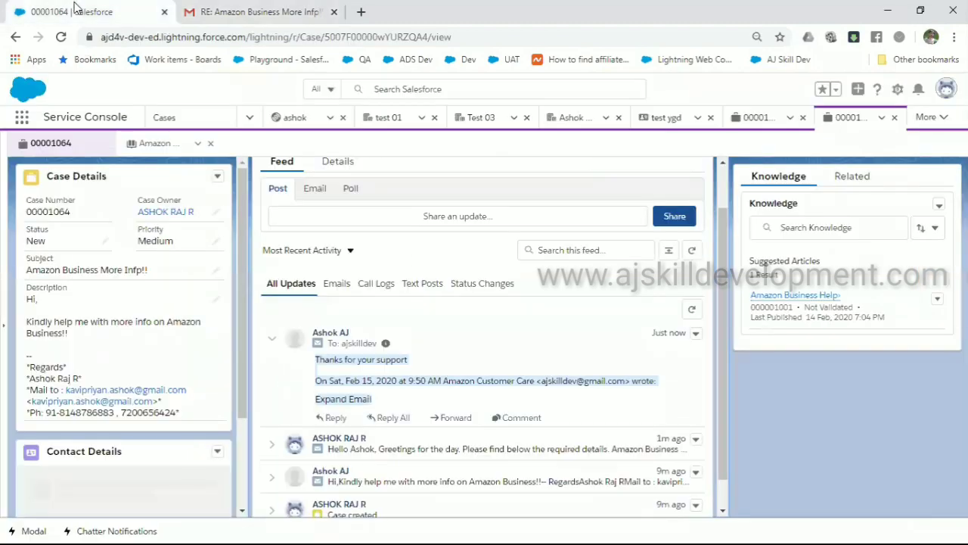
Clear the case feed selection and bring up File Explorer at Quick access with Win+E
{"action": "left_click", "coordinate": [427, 306]}
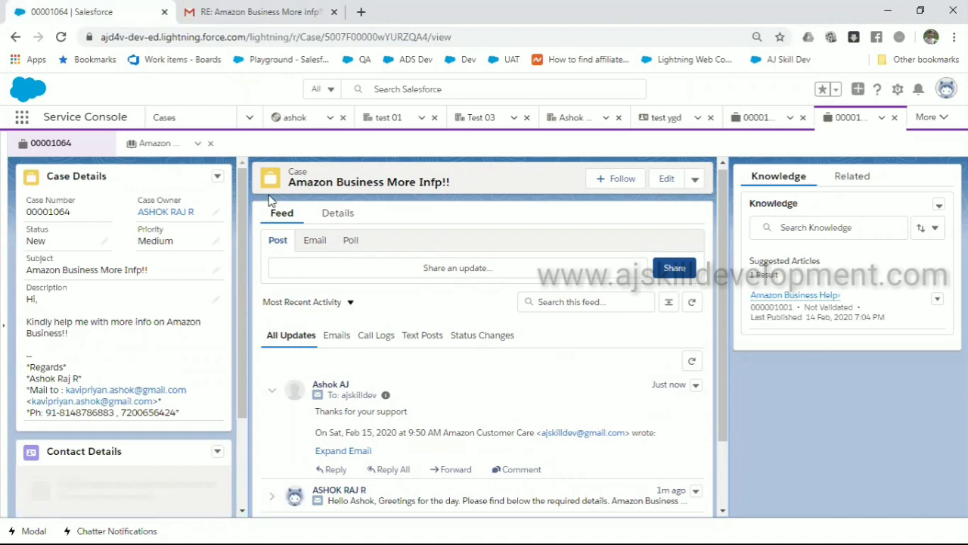
{"action": "key", "text": "super+e"}
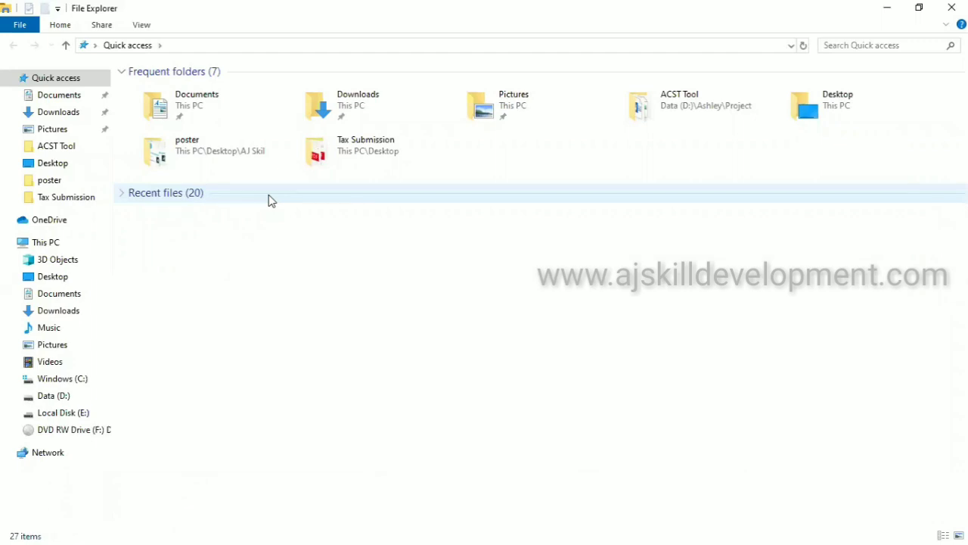
Open webtolead.html from the Desktop folder in Chrome to view the lead form
{"action": "double_click", "coordinate": [808, 114]}
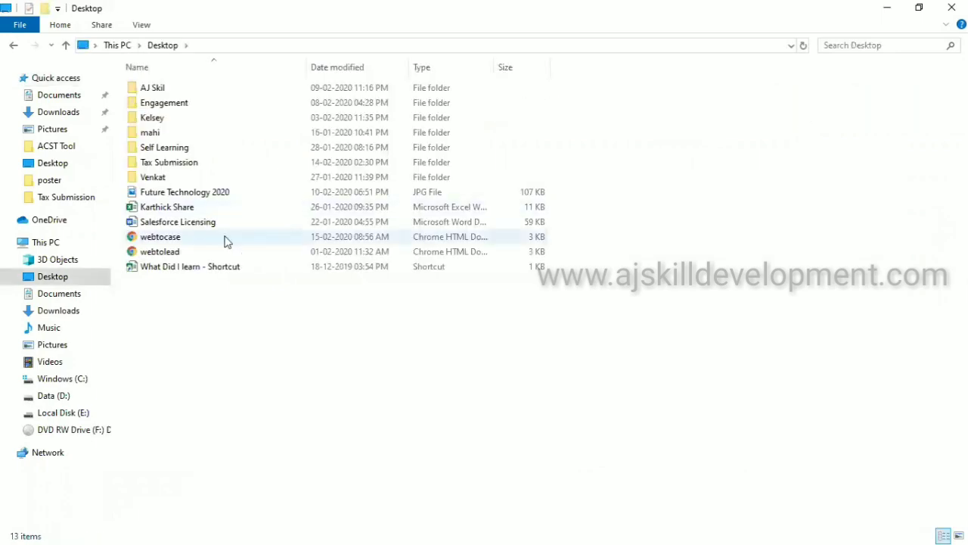
{"action": "double_click", "coordinate": [207, 254]}
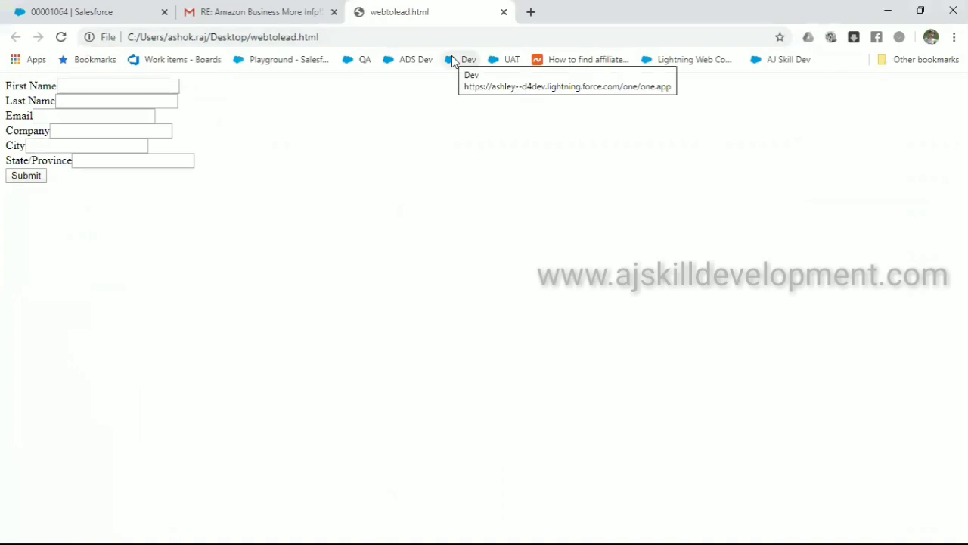
Close the webtolead page, open webtocase.html from the Desktop in Chrome, and go back to the Gmail thread
{"action": "key", "text": "ctrl+shift+Tab"}
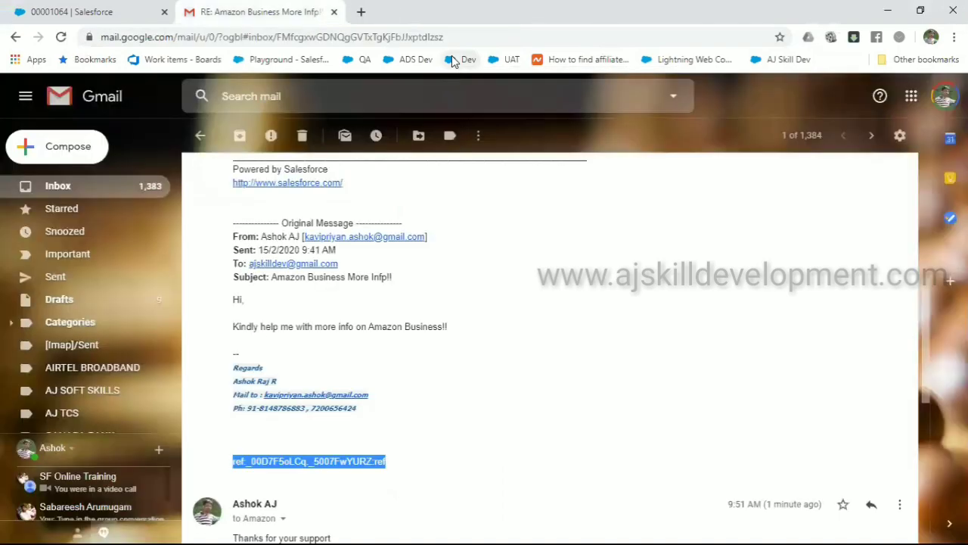
{"action": "key", "text": "alt+Tab"}
{"action": "double_click", "coordinate": [174, 236]}
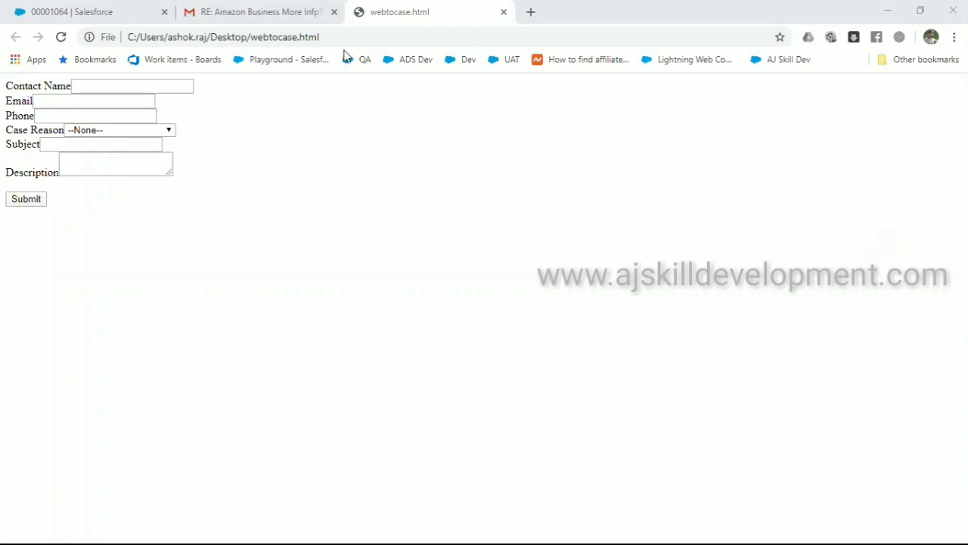
{"action": "left_click", "coordinate": [310, 11]}
{"action": "left_click", "coordinate": [382, 350]}
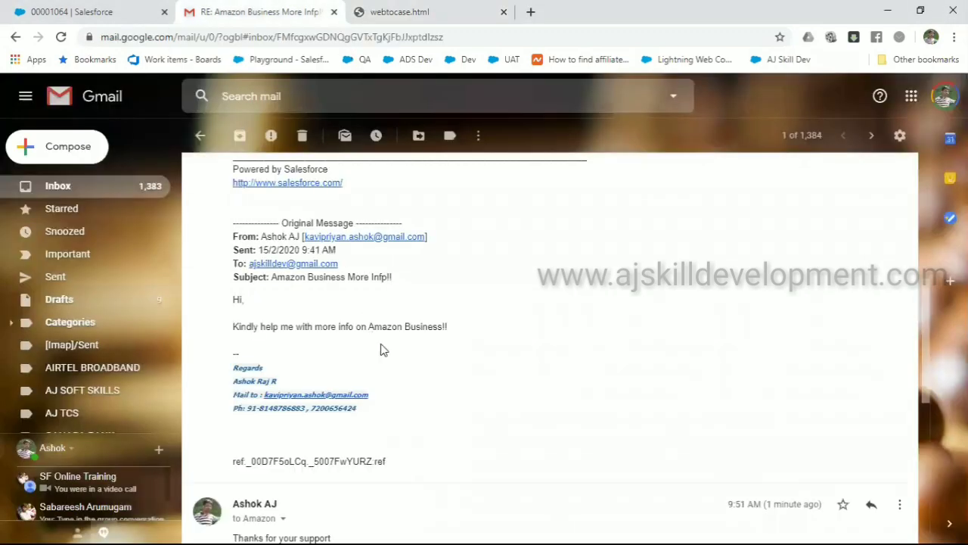
{"action": "triple_click", "coordinate": [303, 461]}
{"action": "left_click", "coordinate": [391, 442]}
{"action": "scroll", "coordinate": [391, 443], "scroll_direction": "up", "scroll_amount": 5}
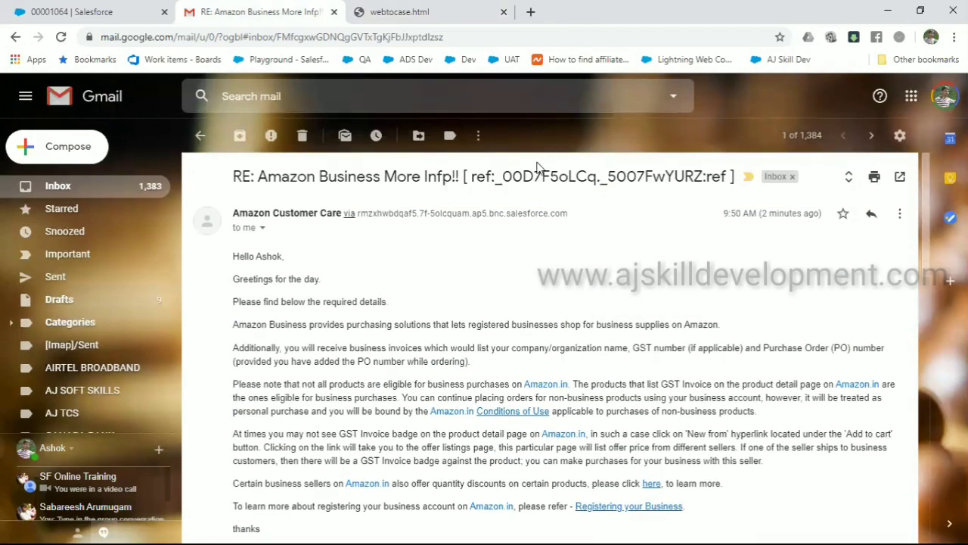
{"action": "triple_click", "coordinate": [535, 172]}
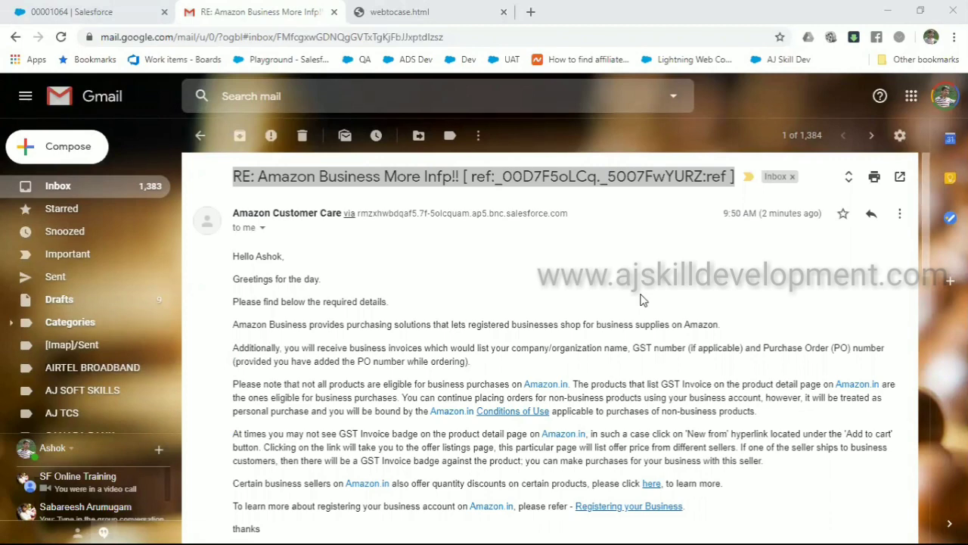
{"action": "left_click", "coordinate": [640, 299]}
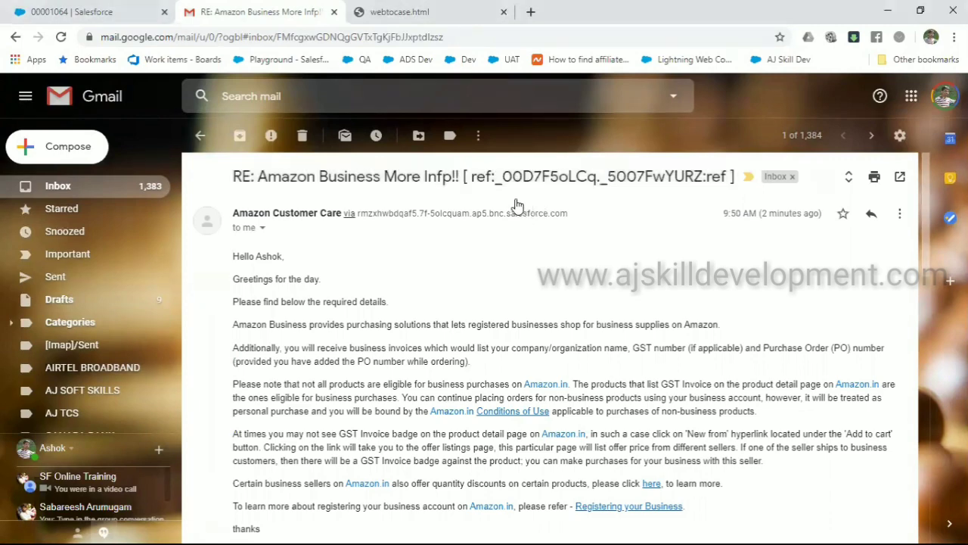
{"action": "left_click_drag", "start_coordinate": [459, 180], "coordinate": [760, 182]}
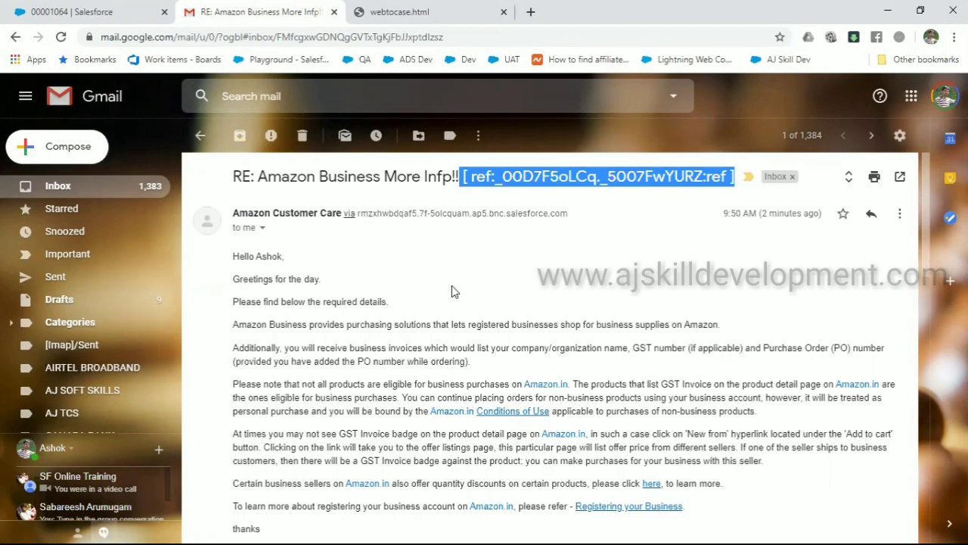
{"action": "scroll", "coordinate": [452, 287], "scroll_direction": "down", "scroll_amount": 4}
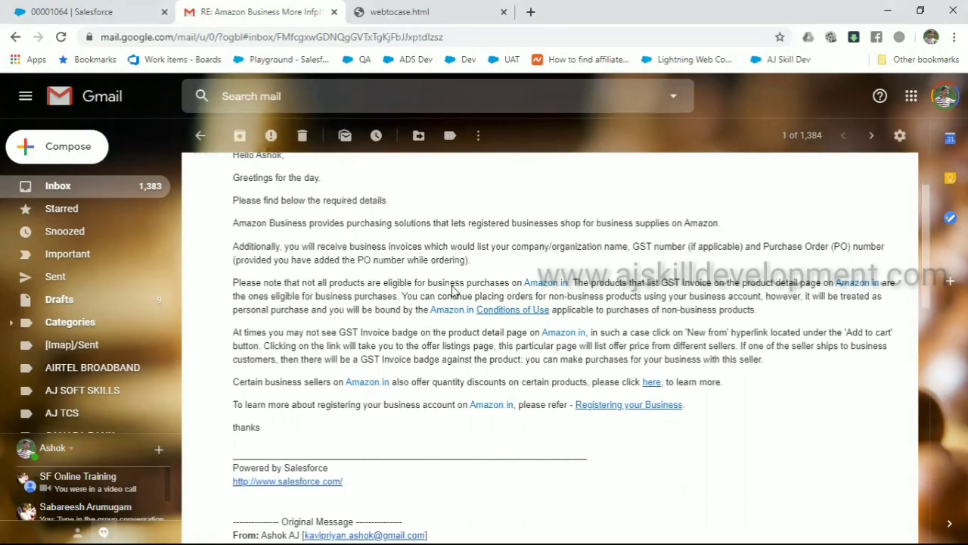
{"action": "scroll", "coordinate": [454, 291], "scroll_direction": "down", "scroll_amount": 5}
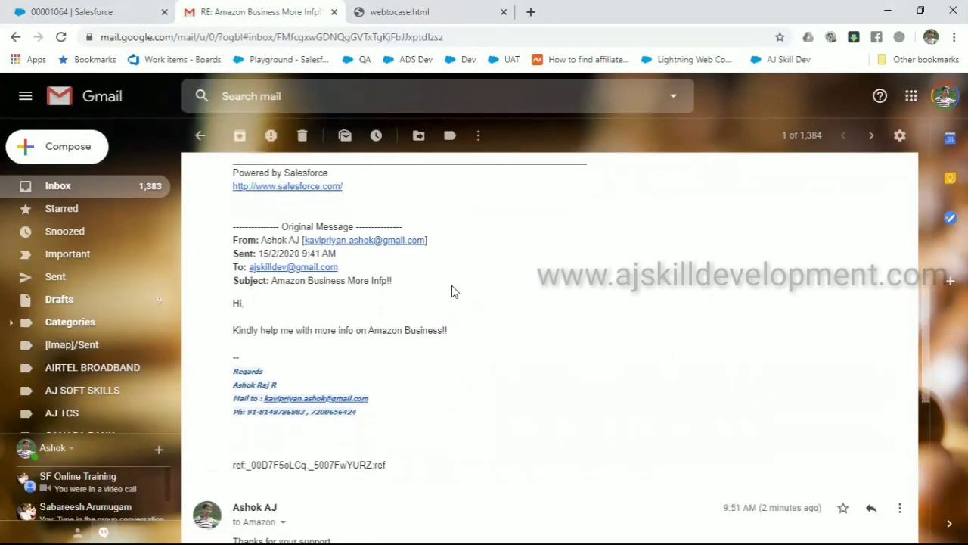
{"action": "scroll", "coordinate": [454, 292], "scroll_direction": "down", "scroll_amount": 3}
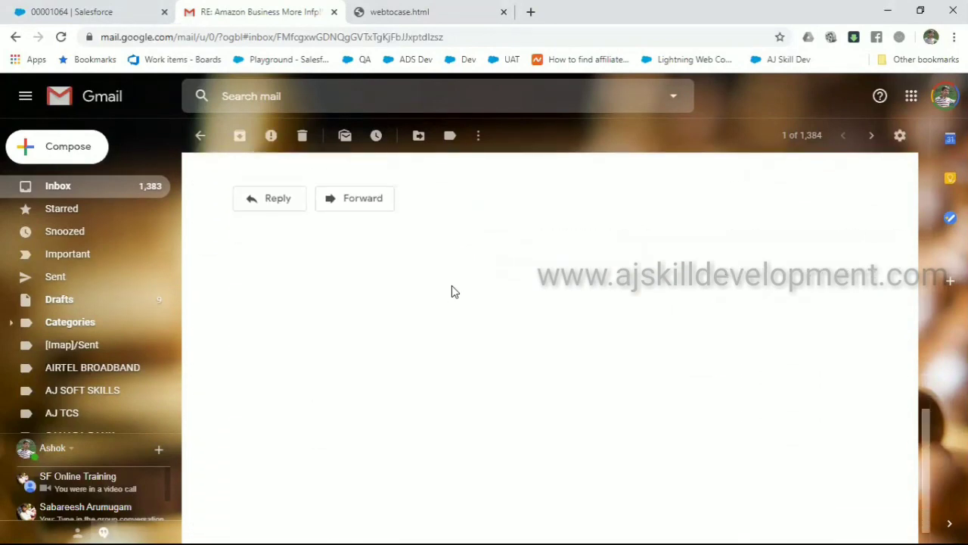
{"action": "scroll", "coordinate": [454, 291], "scroll_direction": "up", "scroll_amount": 12}
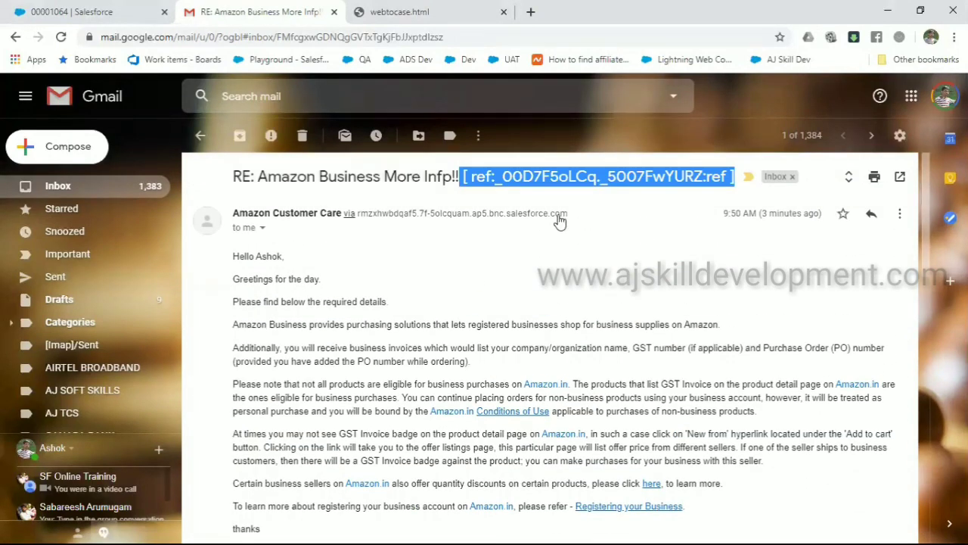
{"action": "double_click", "coordinate": [557, 181]}
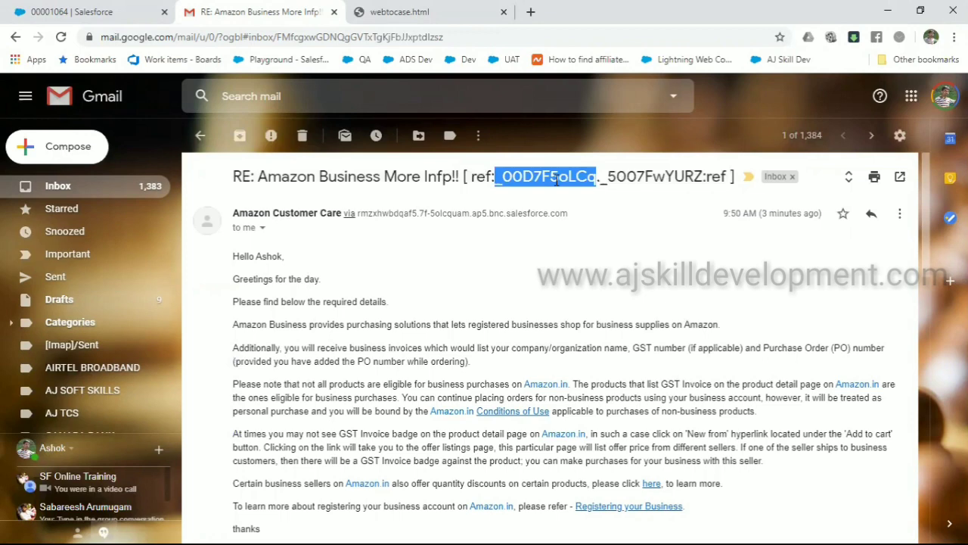
{"action": "double_click", "coordinate": [632, 179]}
{"action": "left_click_drag", "start_coordinate": [535, 177], "coordinate": [686, 176]}
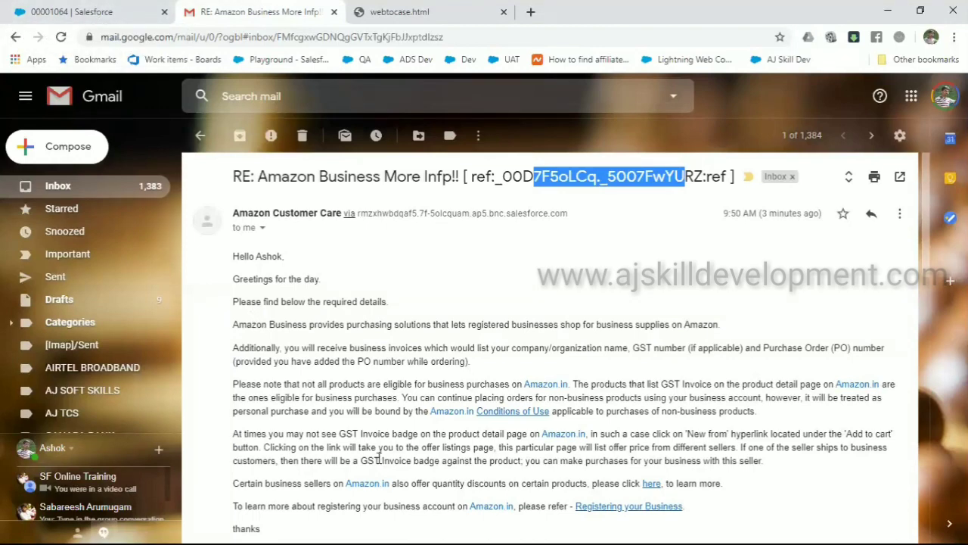
{"action": "key", "text": "XF86AudioRaiseVolume"}
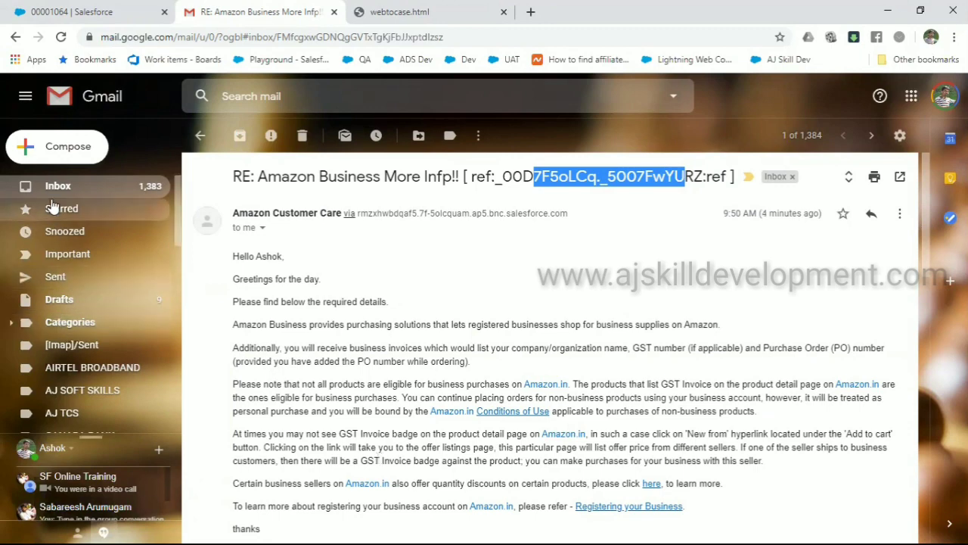
Email Amazon Customer Care with an order-number subject and the body 'Where is my order?'
{"action": "left_click", "coordinate": [63, 151]}
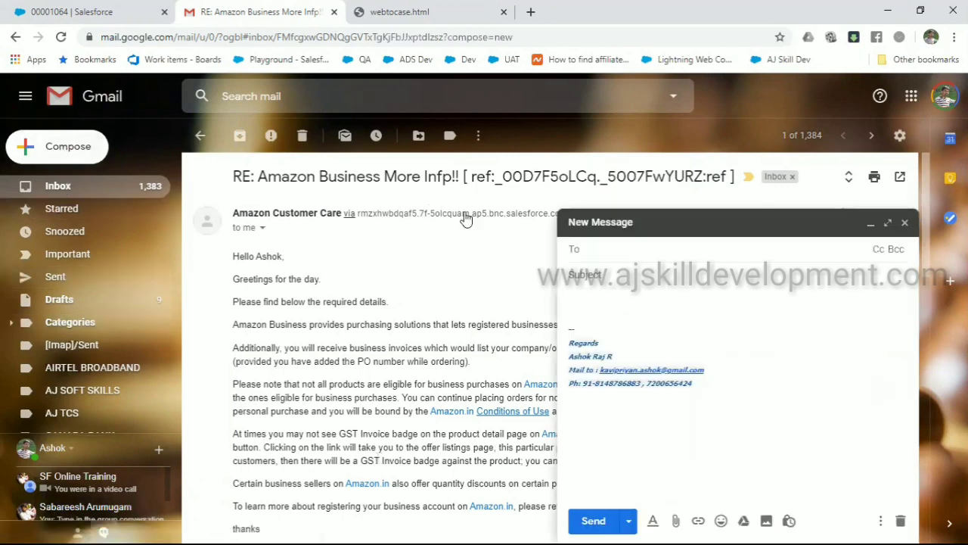
{"action": "type", "text": "aj"}
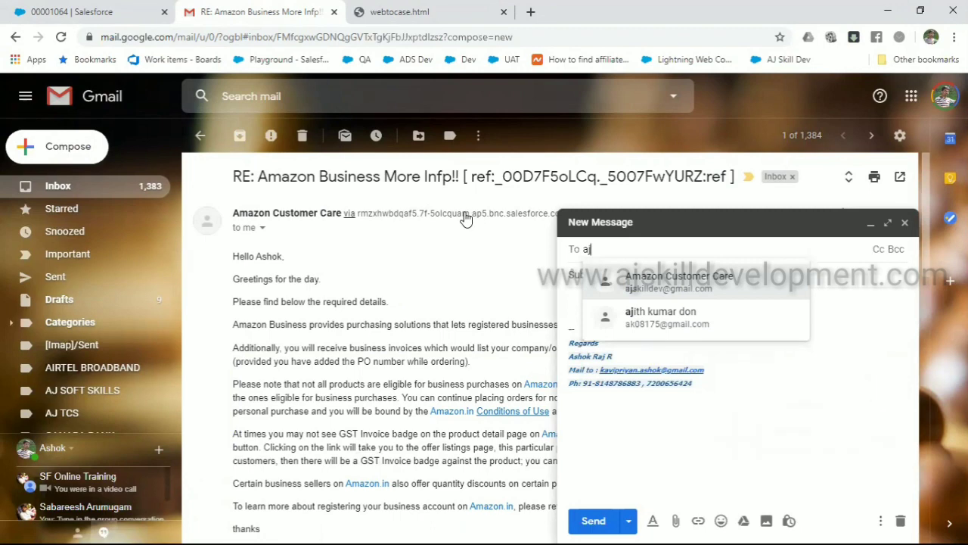
{"action": "key", "text": "Return"}
{"action": "left_click", "coordinate": [589, 274]}
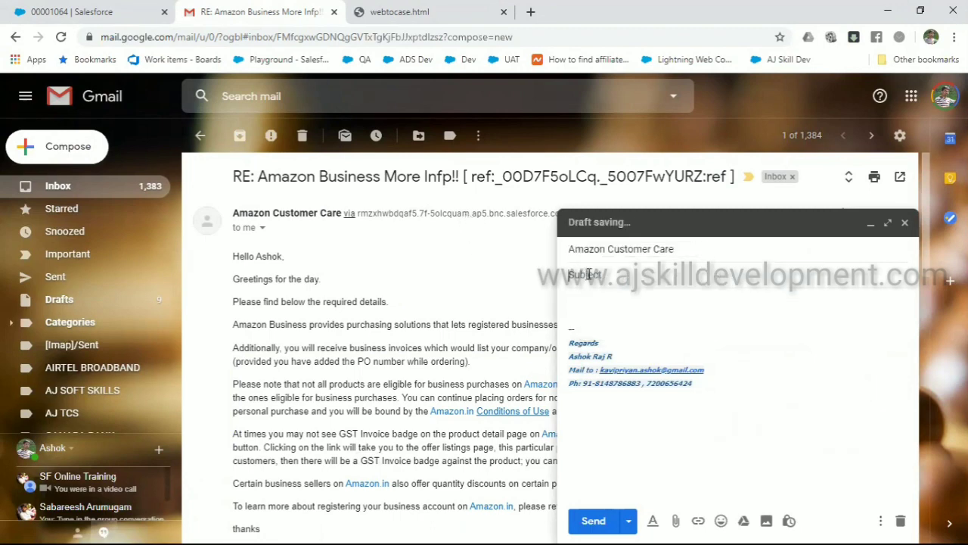
{"action": "type", "text": "Order"}
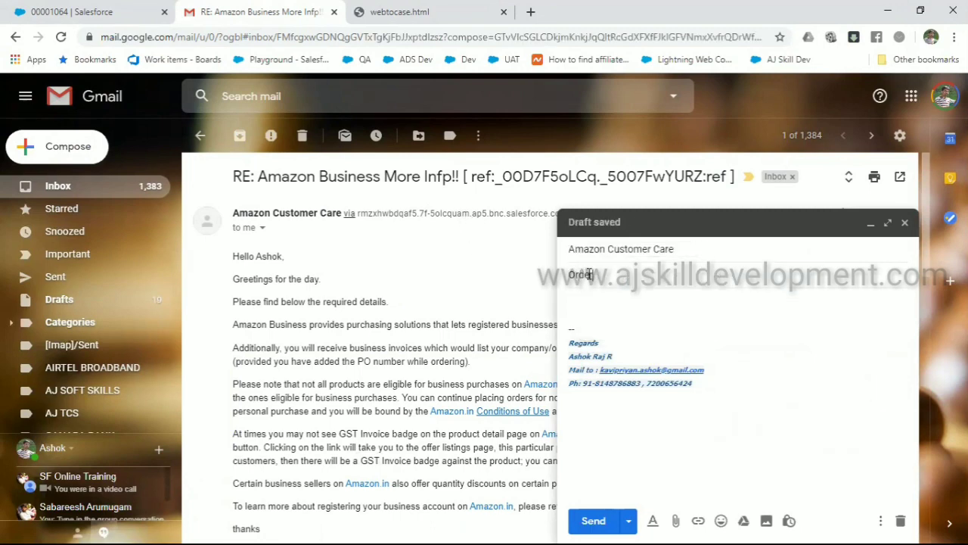
{"action": "type", "text": " no : skdfgjk"}
{"action": "key", "text": "Tab"}
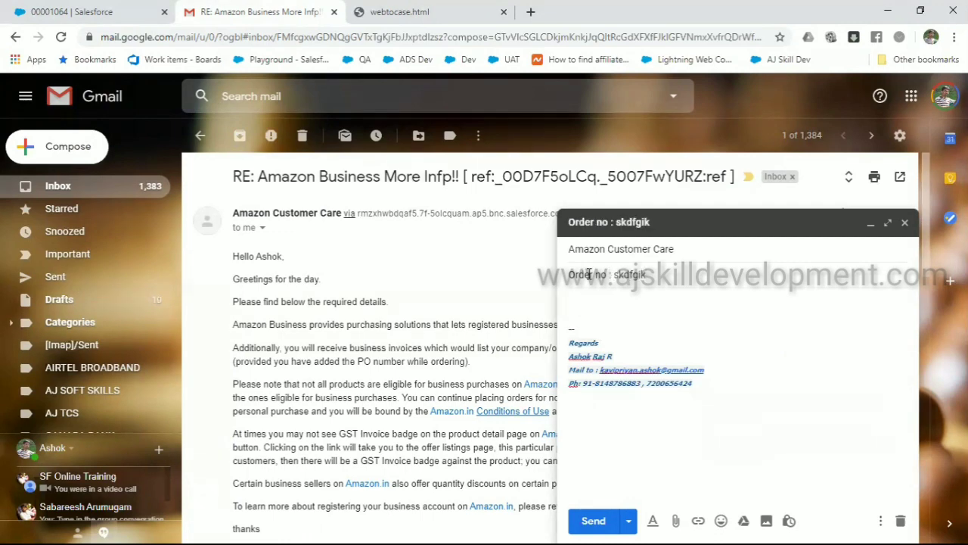
{"action": "type", "text": "Where is my"}
{"action": "key", "text": "Tab"}
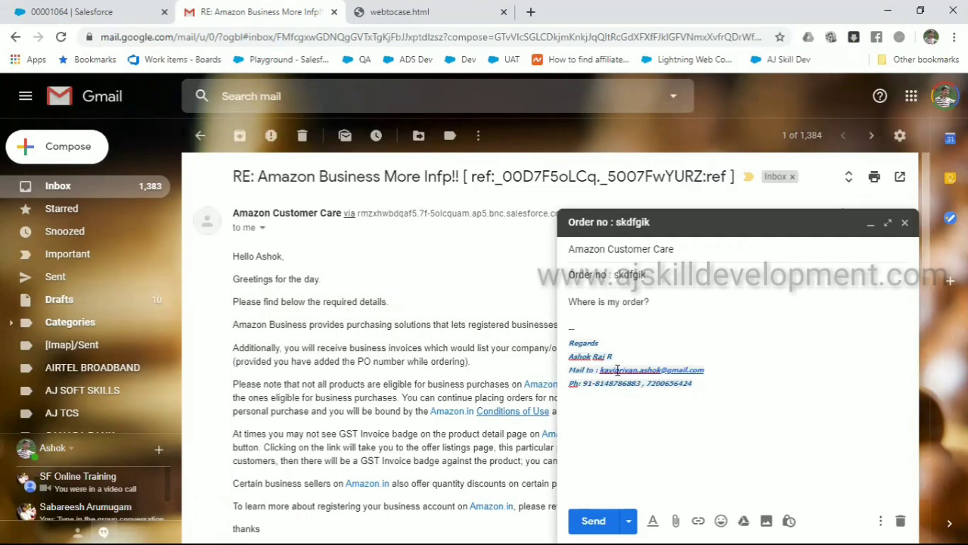
{"action": "left_click", "coordinate": [594, 522]}
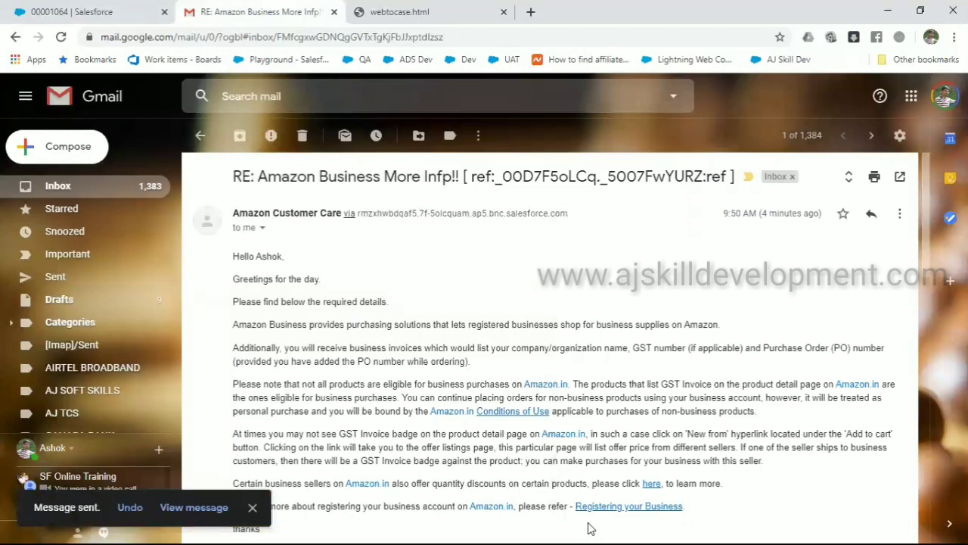
Switch the Cases list between All Open Cases and All Closed, then open new case 00001065
{"action": "left_click", "coordinate": [115, 21]}
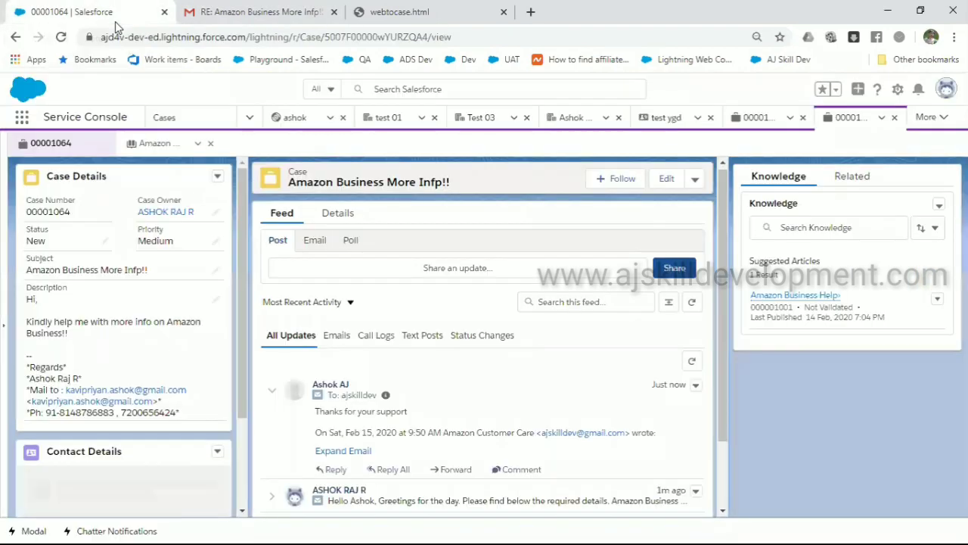
{"action": "left_click", "coordinate": [157, 121]}
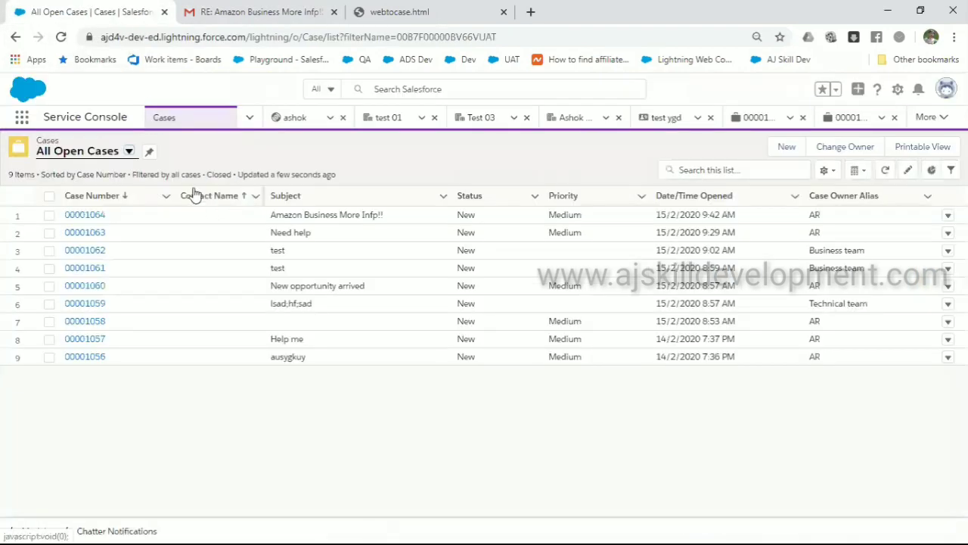
{"action": "left_click", "coordinate": [116, 155]}
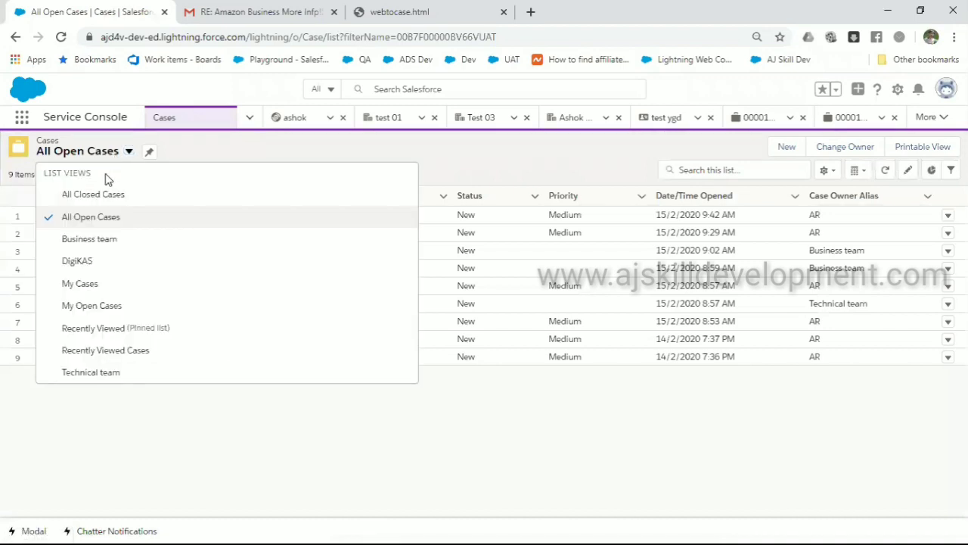
{"action": "left_click", "coordinate": [95, 221]}
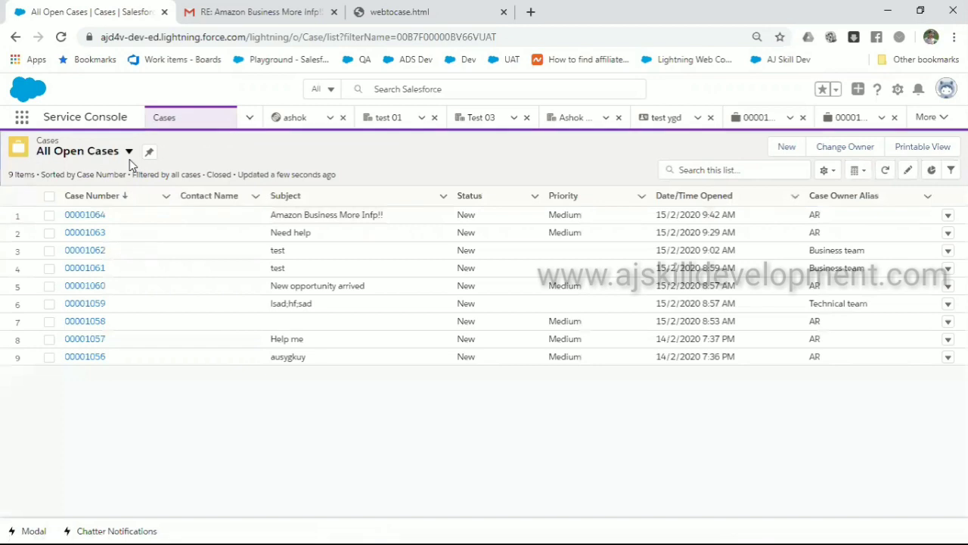
{"action": "left_click", "coordinate": [129, 152]}
{"action": "left_click", "coordinate": [118, 203]}
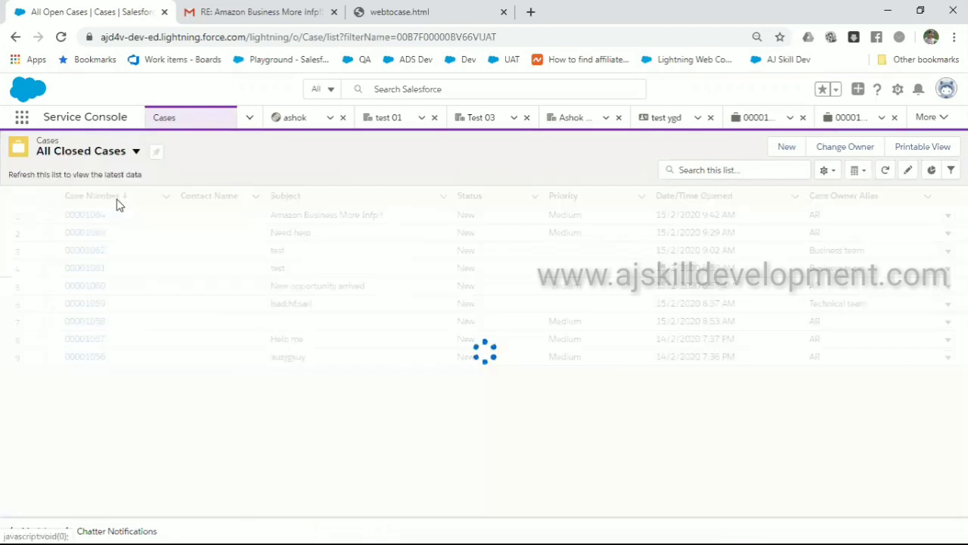
{"action": "left_click", "coordinate": [136, 154]}
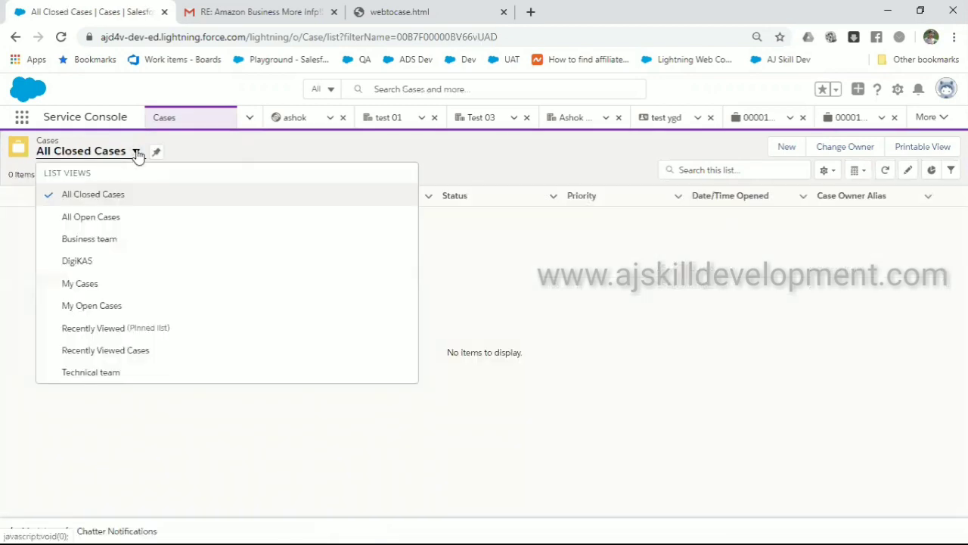
{"action": "left_click", "coordinate": [124, 218]}
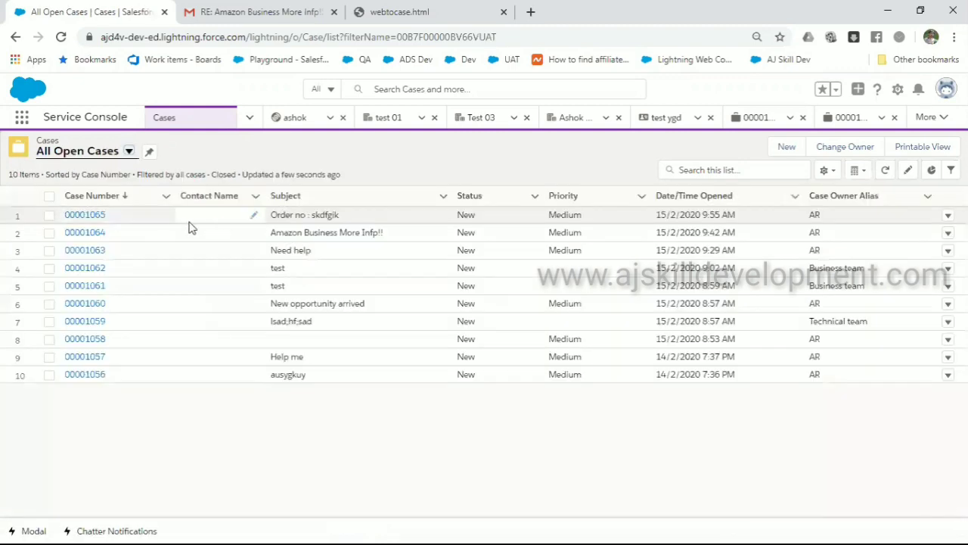
{"action": "left_click", "coordinate": [84, 216]}
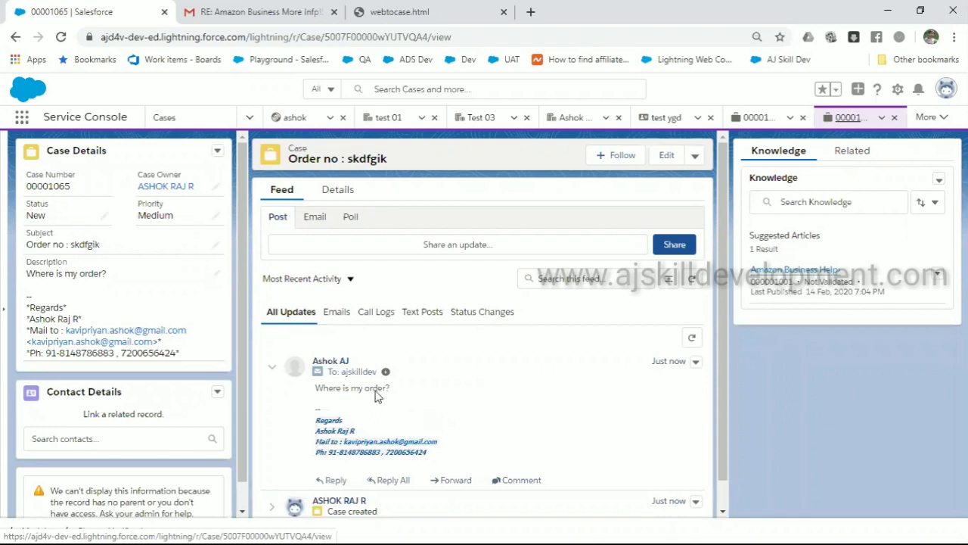
Put case 00001065's Subject field into inline edit mode
{"action": "scroll", "coordinate": [368, 390], "scroll_direction": "down", "scroll_amount": 1}
{"action": "scroll", "coordinate": [369, 390], "scroll_direction": "up", "scroll_amount": 1}
{"action": "double_click", "coordinate": [84, 246]}
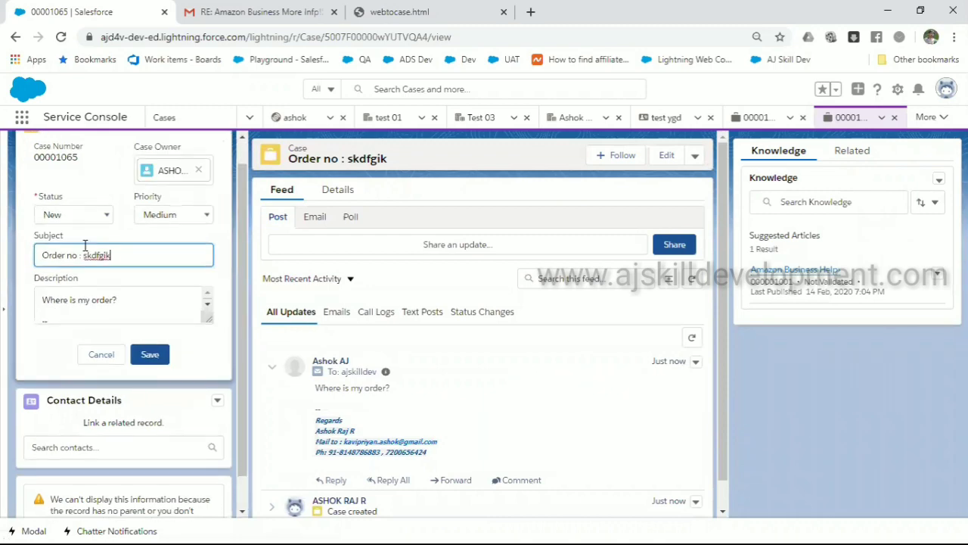
Paste then clear text in global search, and reopen case 00001065 from Recent Items
{"action": "left_click", "coordinate": [406, 89]}
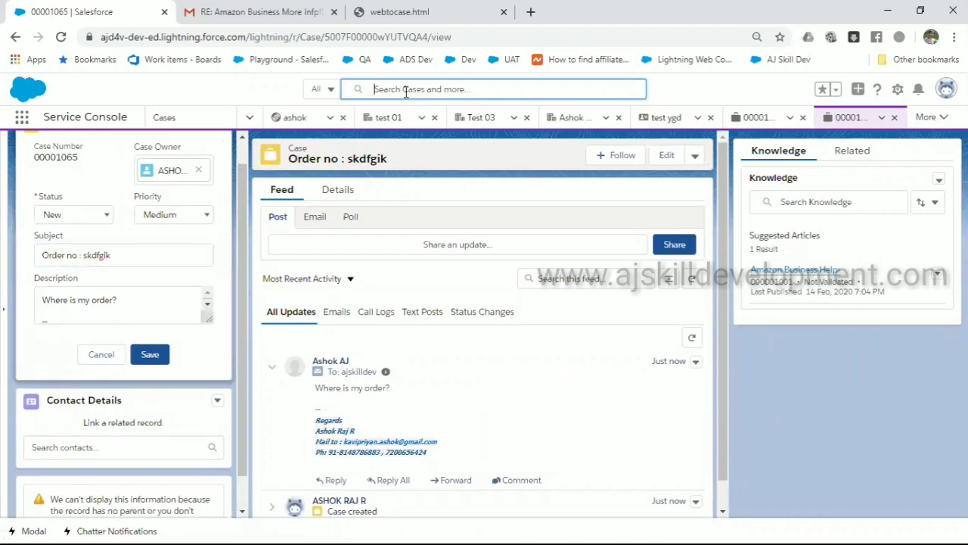
{"action": "key", "text": "ctrl+v"}
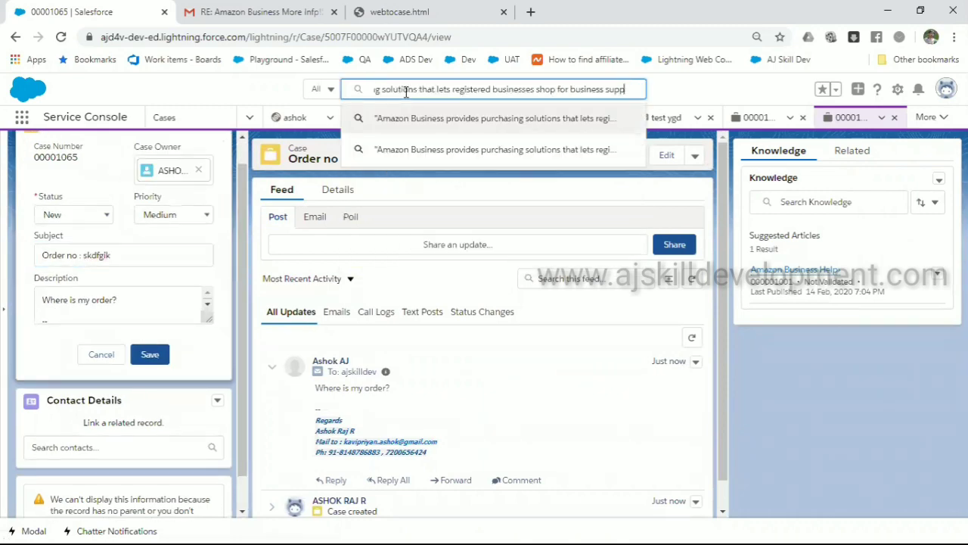
{"action": "key", "text": "ctrl+a"}
{"action": "key", "text": "BackSpace"}
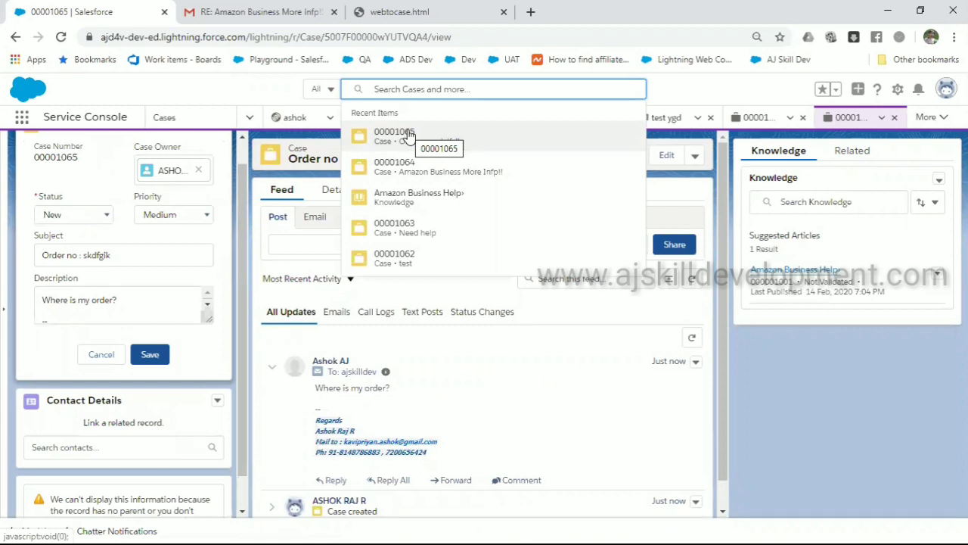
{"action": "left_click", "coordinate": [407, 135]}
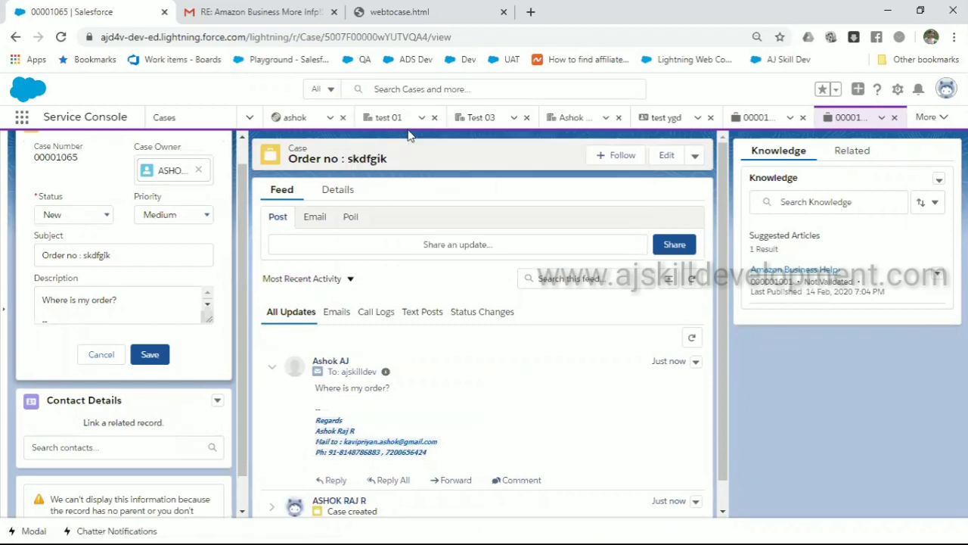
Close the broken test 01 and Test 03 record tabs
{"action": "left_click", "coordinate": [384, 118]}
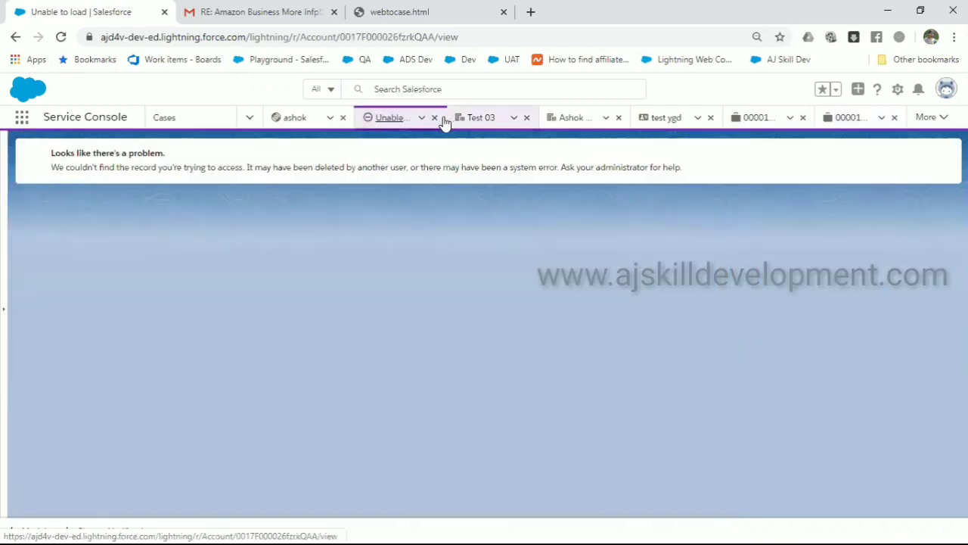
{"action": "left_click", "coordinate": [434, 119]}
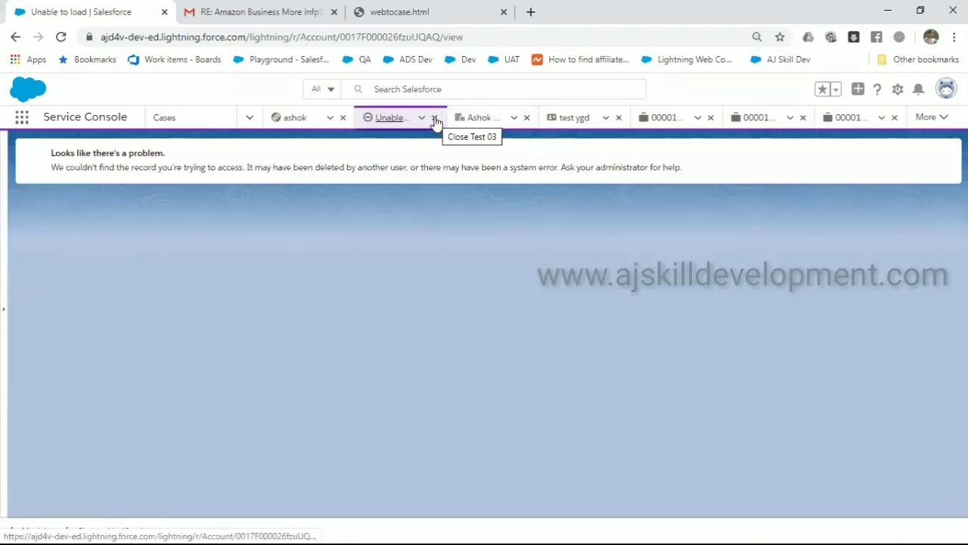
{"action": "left_click", "coordinate": [434, 119]}
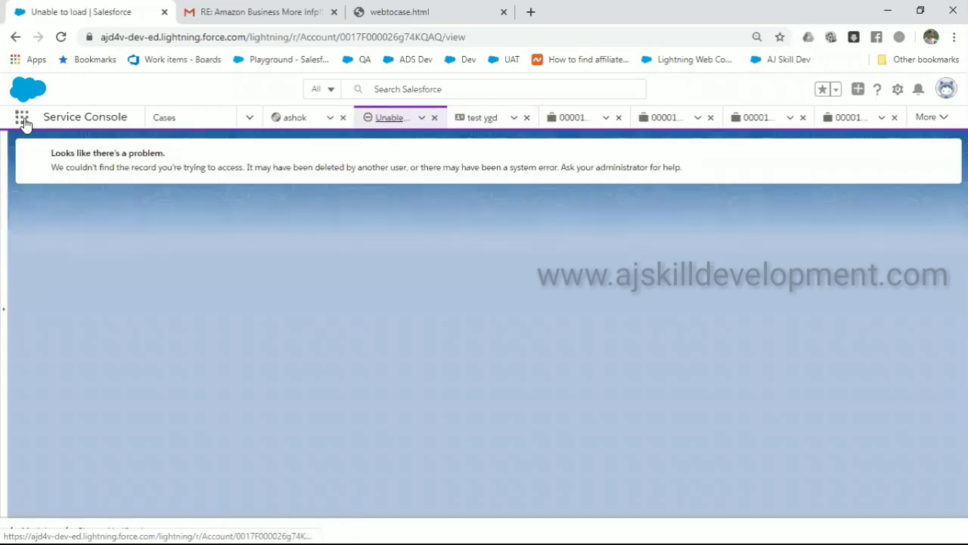
Open Orders through the App Launcher and show the empty All Orders list view
{"action": "left_click", "coordinate": [23, 119]}
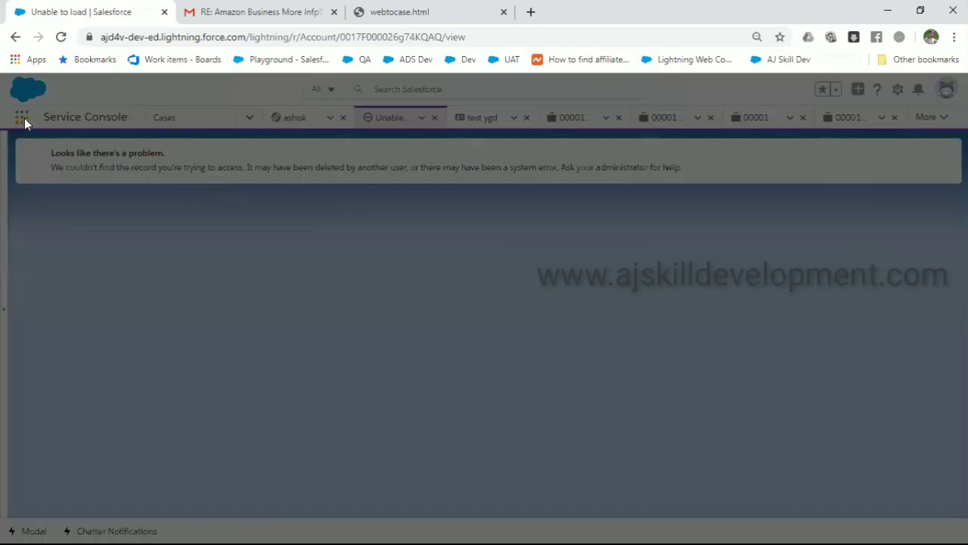
{"action": "type", "text": "er"}
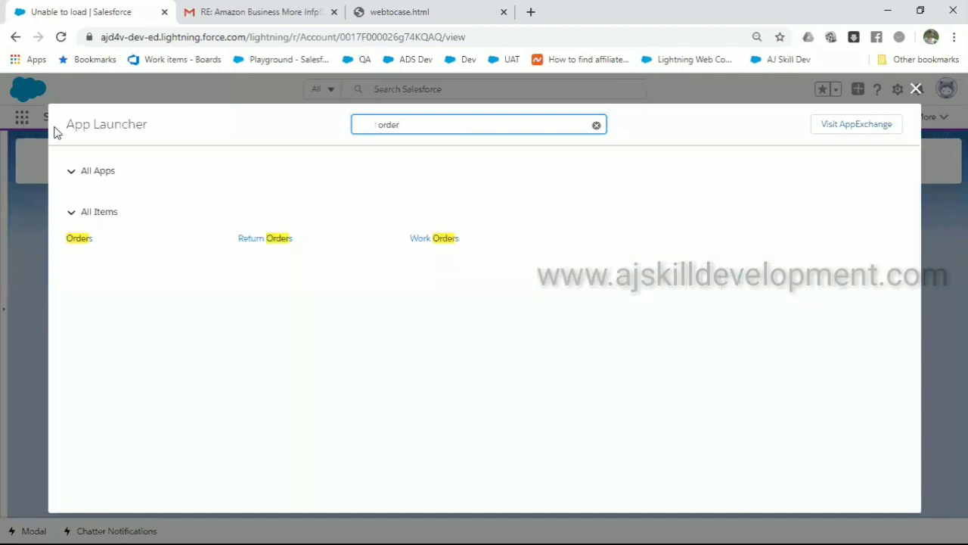
{"action": "left_click", "coordinate": [79, 238]}
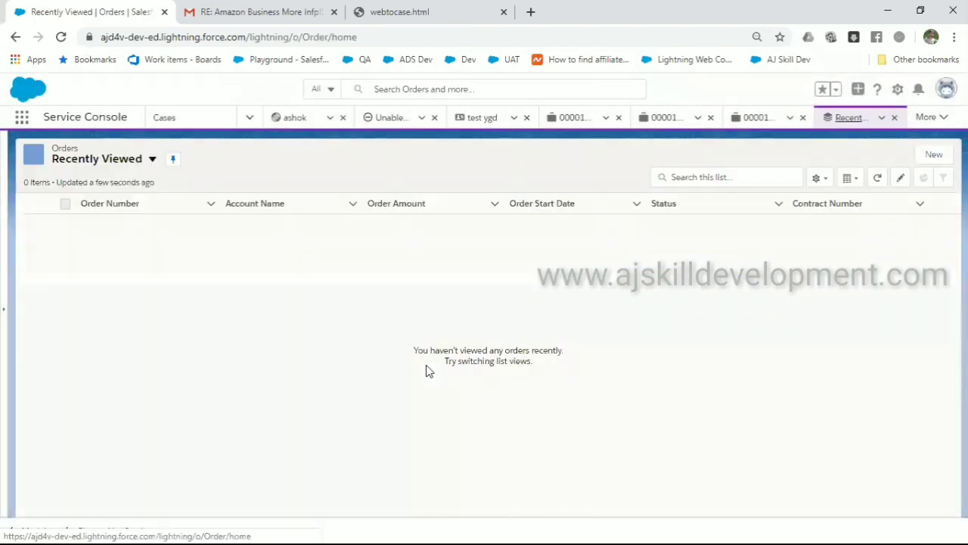
{"action": "left_click", "coordinate": [144, 160]}
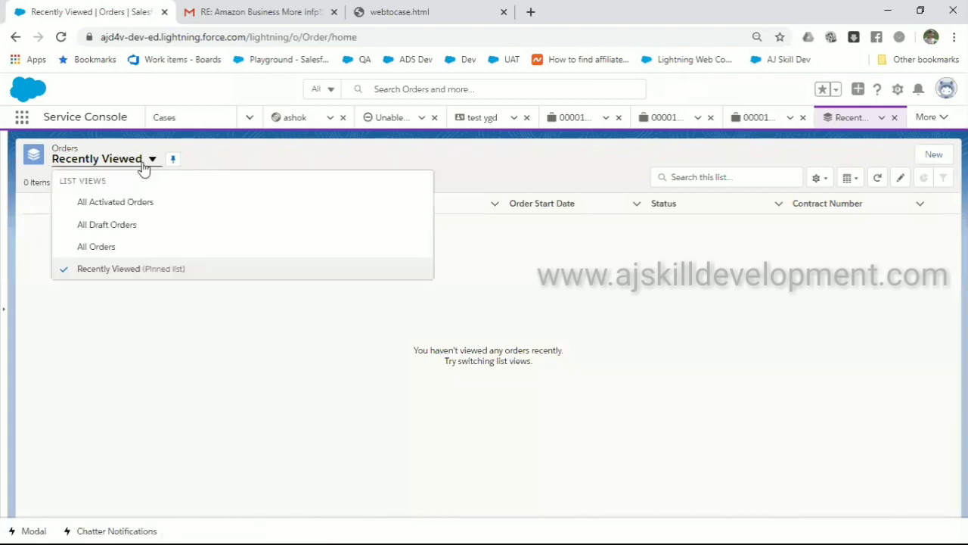
{"action": "left_click", "coordinate": [116, 249]}
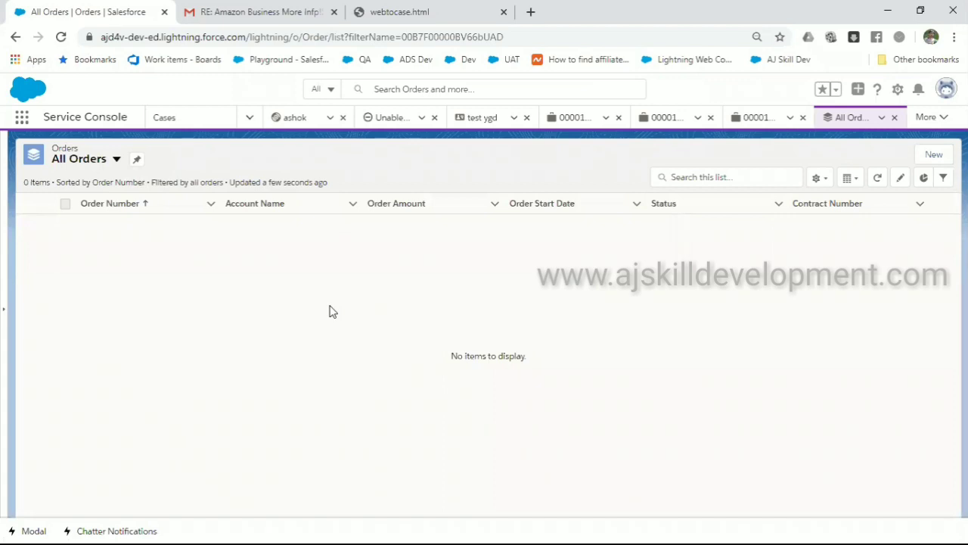
Open case 00001065 from the open cases list
{"action": "left_click", "coordinate": [187, 126]}
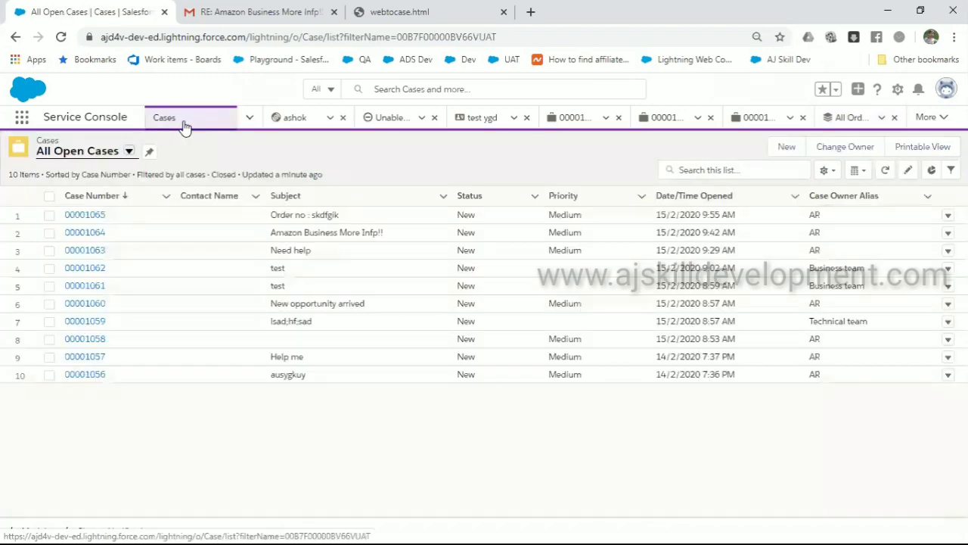
{"action": "left_click", "coordinate": [85, 218]}
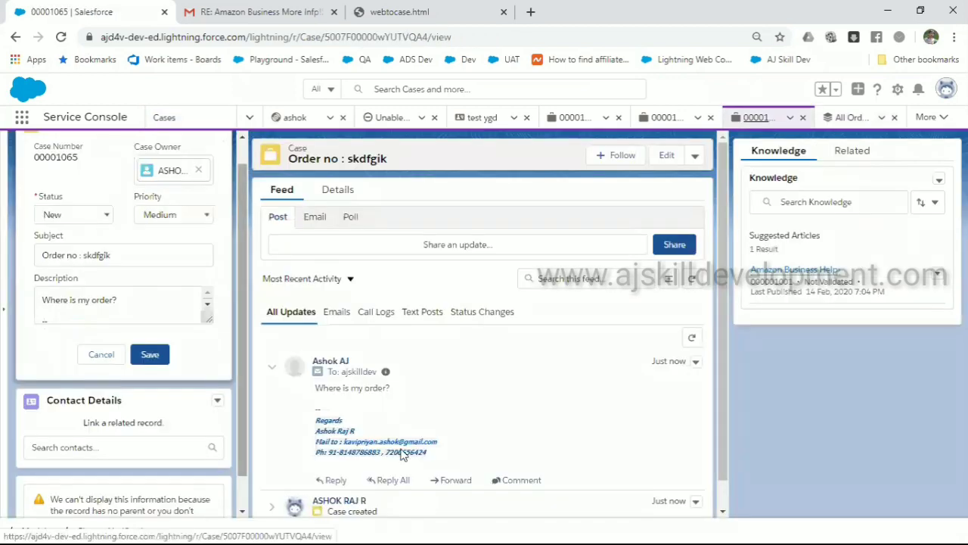
{"action": "scroll", "coordinate": [399, 453], "scroll_direction": "down", "scroll_amount": 1}
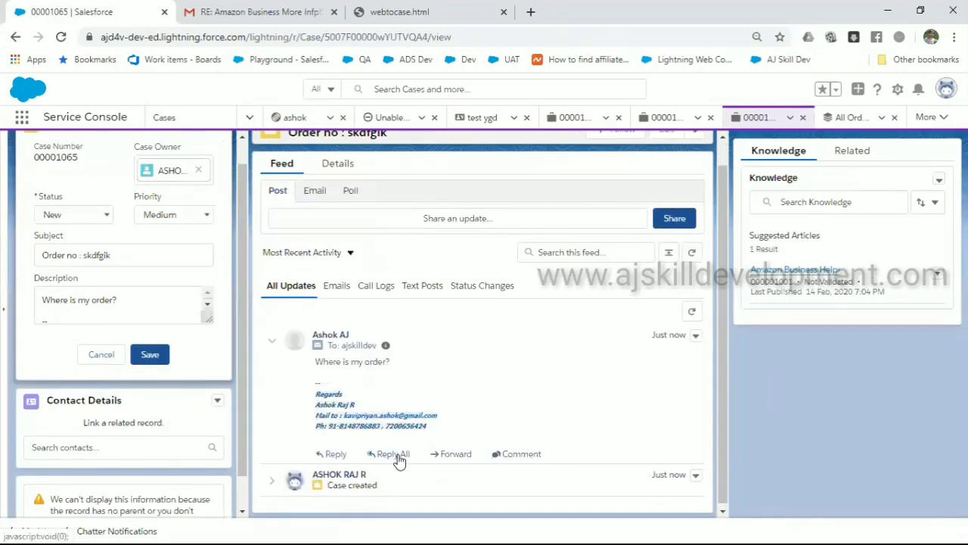
Reply All to the customer with 'your order is shipped on 03/09.. it will reach today'
{"action": "left_click", "coordinate": [391, 453]}
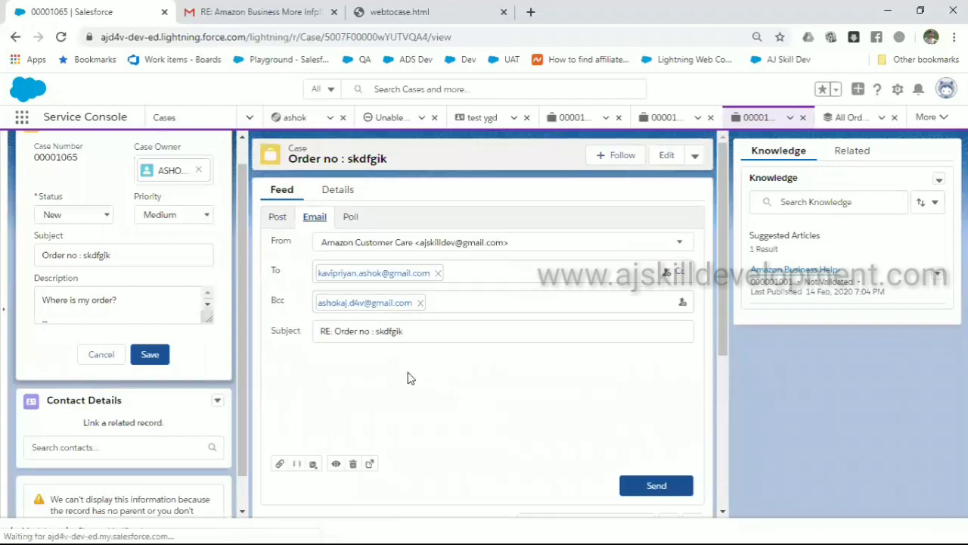
{"action": "type", "text": "y"}
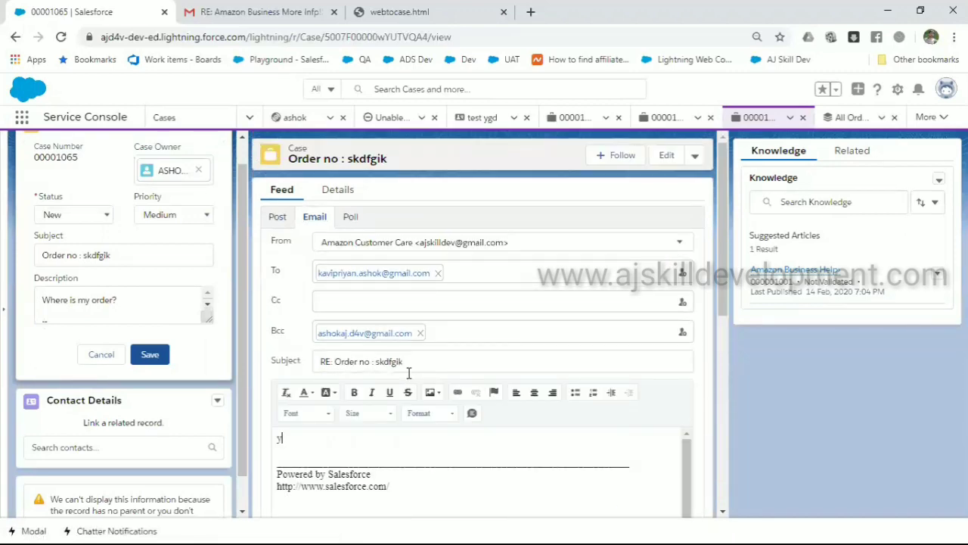
{"action": "type", "text": "our order is shipped on "}
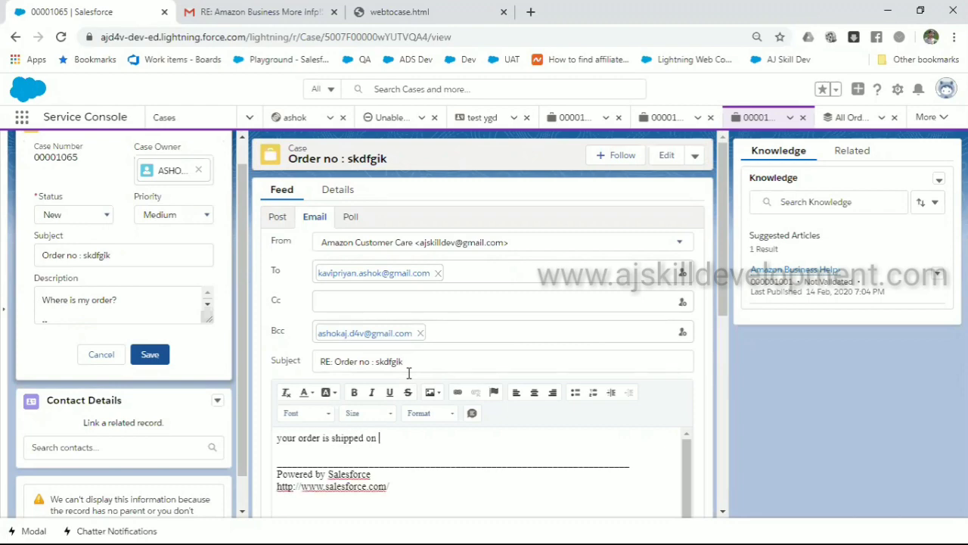
{"action": "type", "text": "03/09.. it will reach today"}
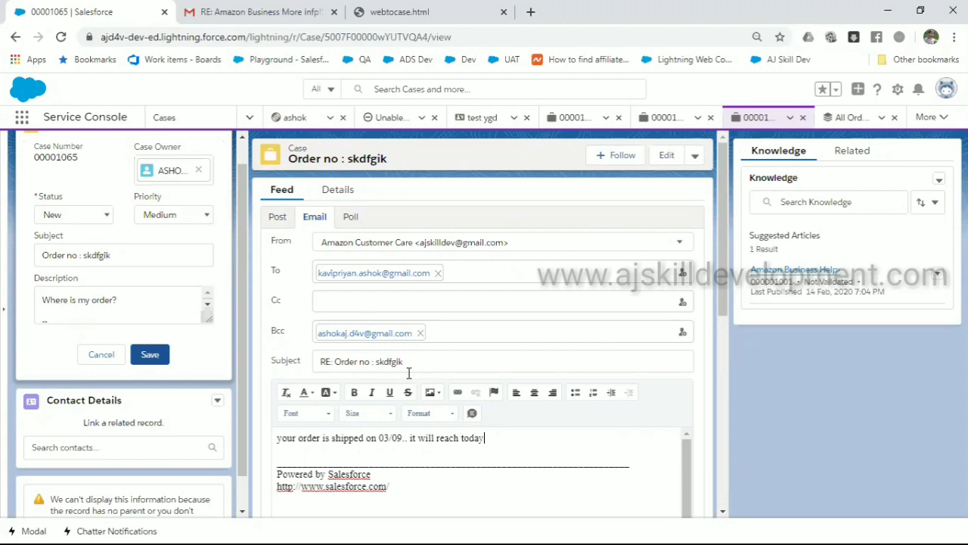
{"action": "scroll", "coordinate": [568, 264], "scroll_direction": "down", "scroll_amount": 2}
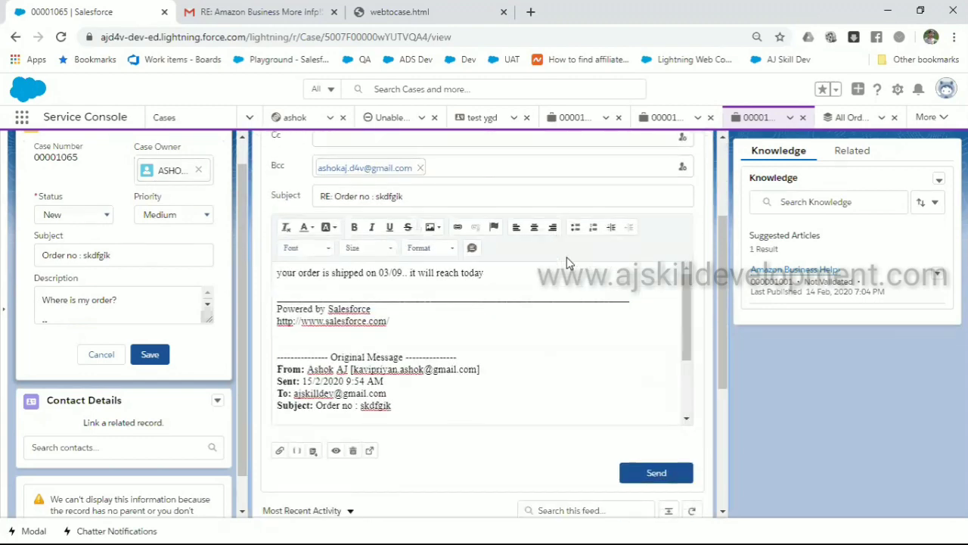
{"action": "left_click", "coordinate": [675, 476]}
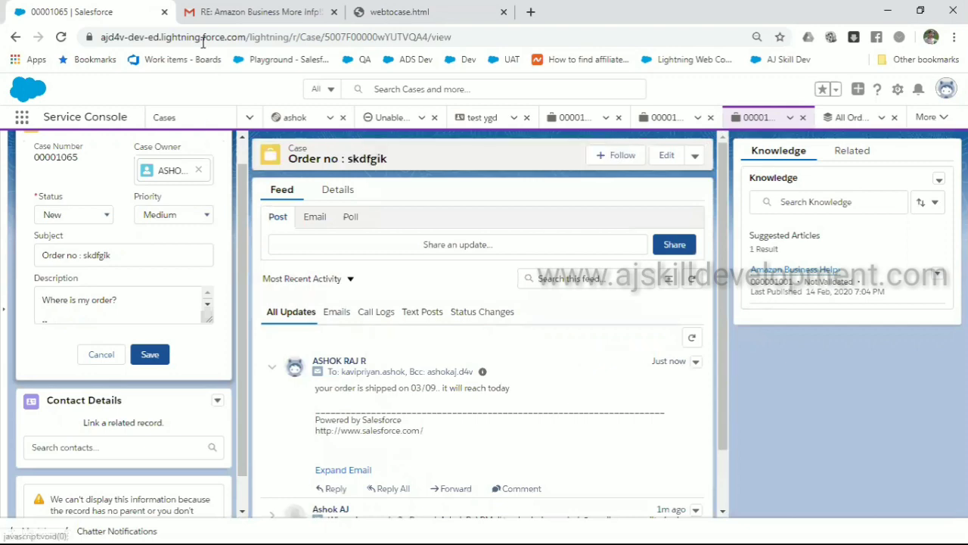
{"action": "left_click", "coordinate": [257, 11]}
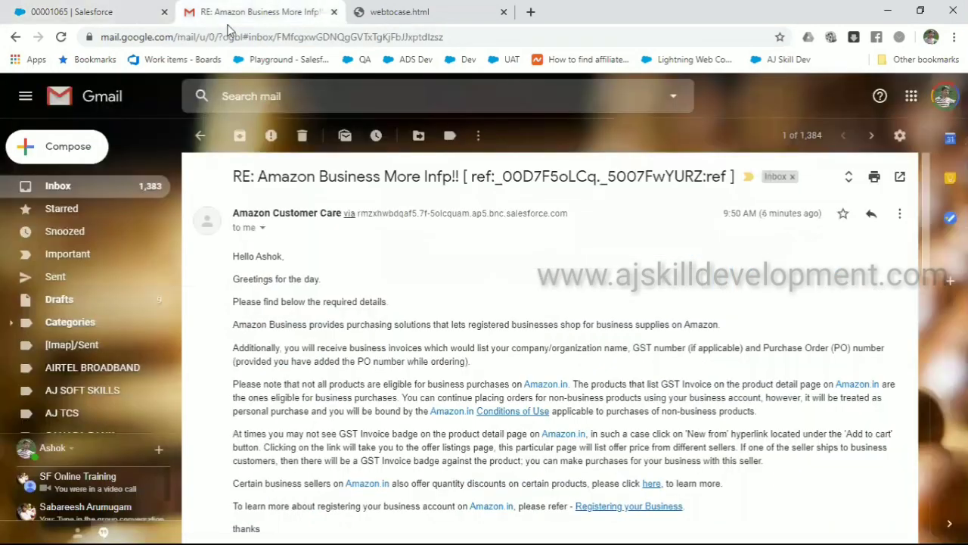
Read Amazon Customer Care's RE: reply with the ref ID in Gmail, then return to case 00001065
{"action": "left_click", "coordinate": [97, 190]}
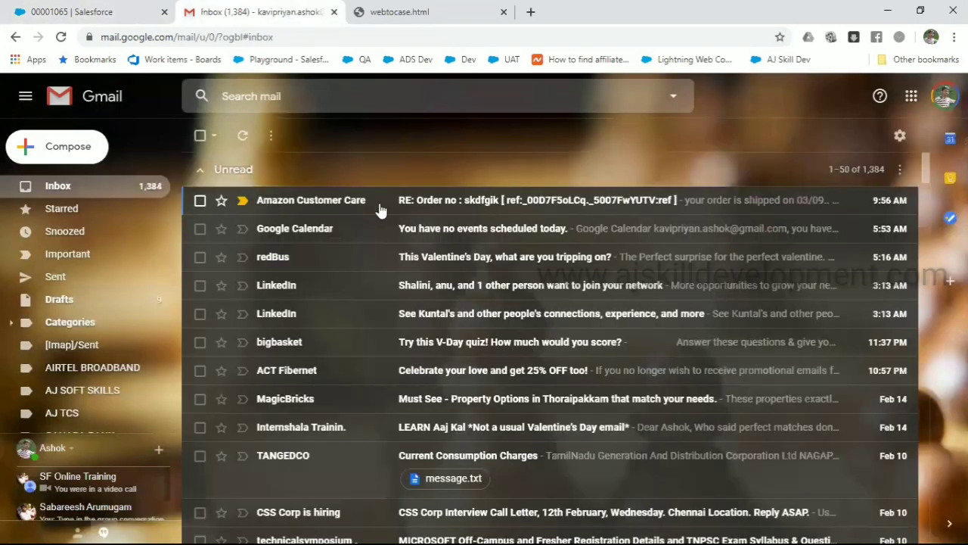
{"action": "left_click", "coordinate": [440, 209]}
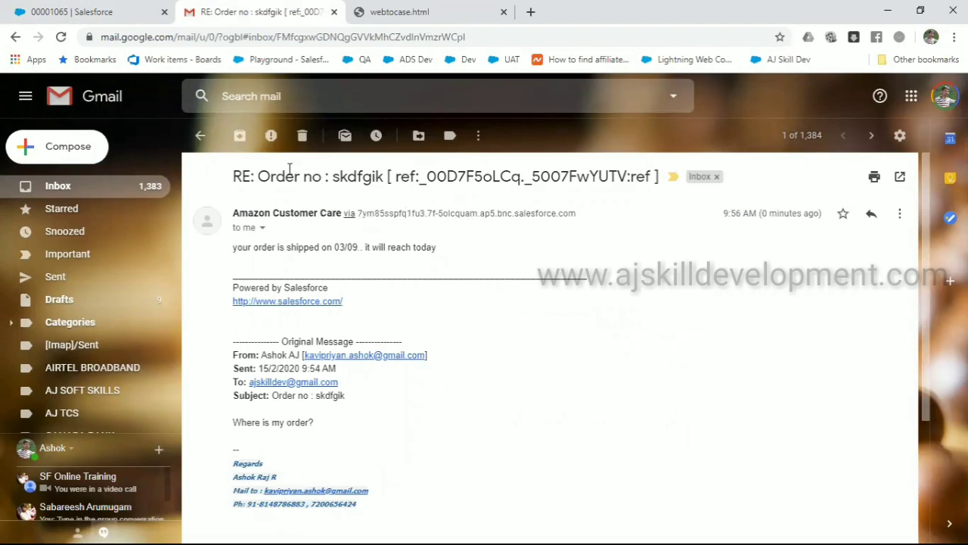
{"action": "left_click", "coordinate": [118, 21]}
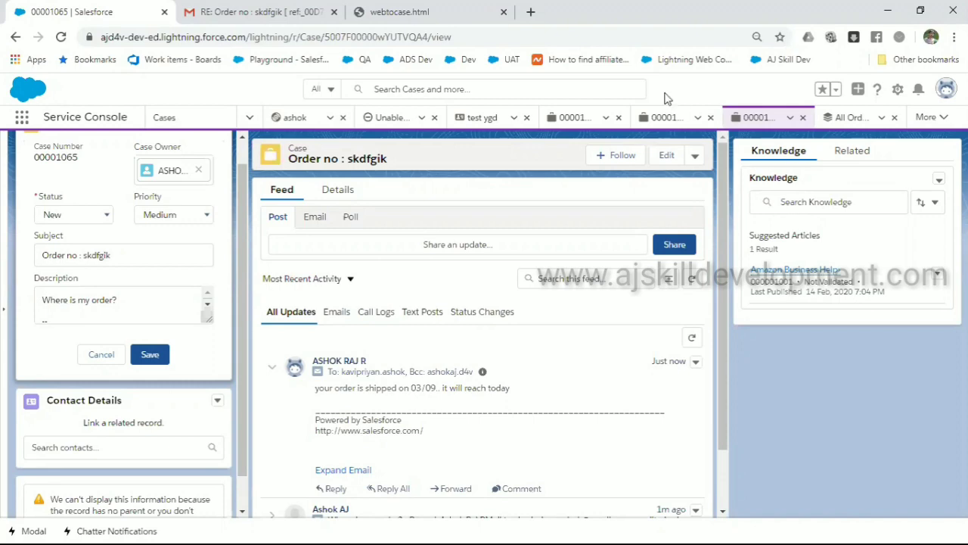
Start a reply to the Amazon Customer Care email and review its recipients and quoted text
{"action": "left_click", "coordinate": [326, 22]}
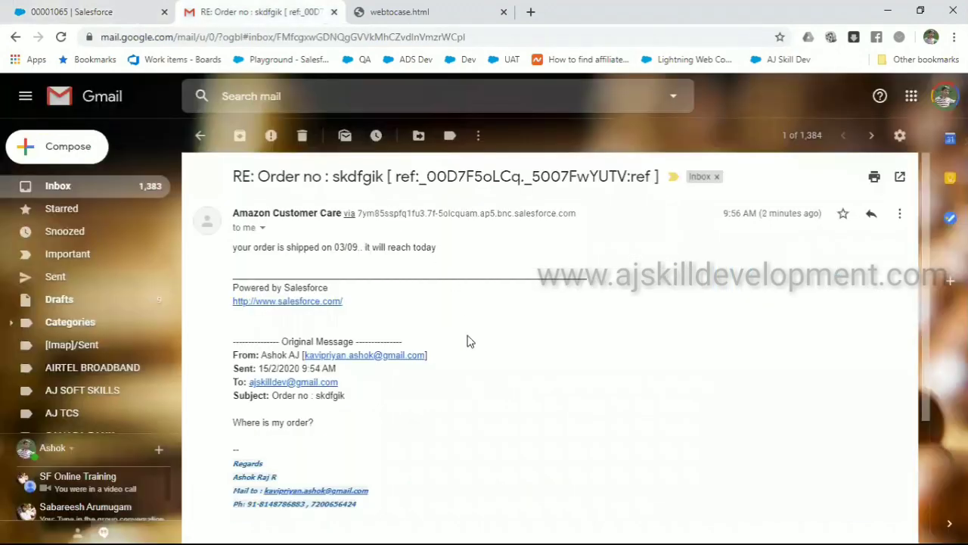
{"action": "left_click", "coordinate": [871, 218]}
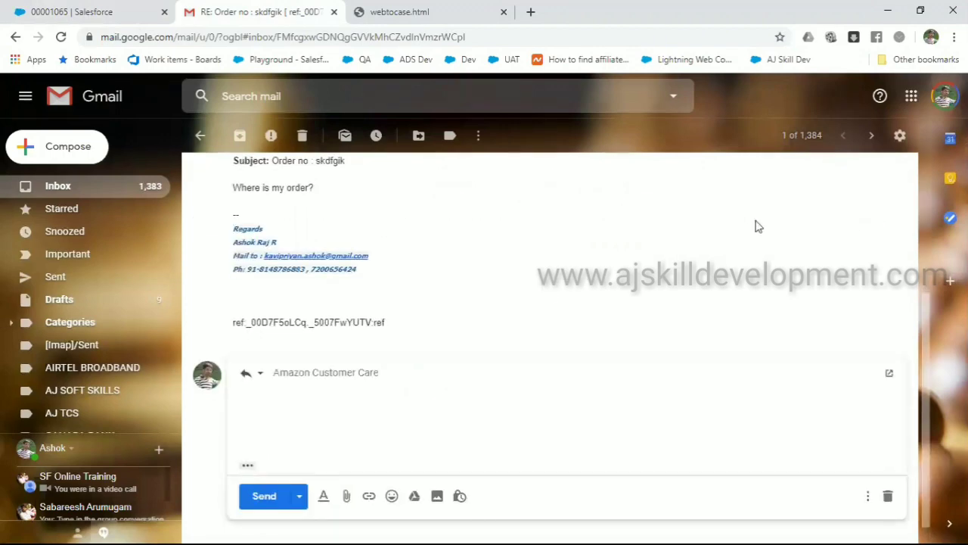
{"action": "left_click", "coordinate": [437, 366]}
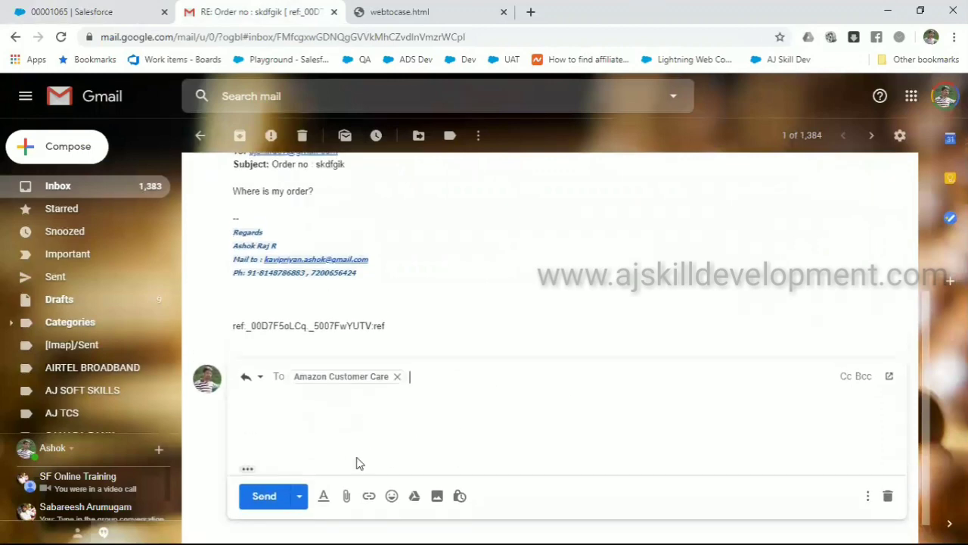
{"action": "left_click", "coordinate": [250, 471]}
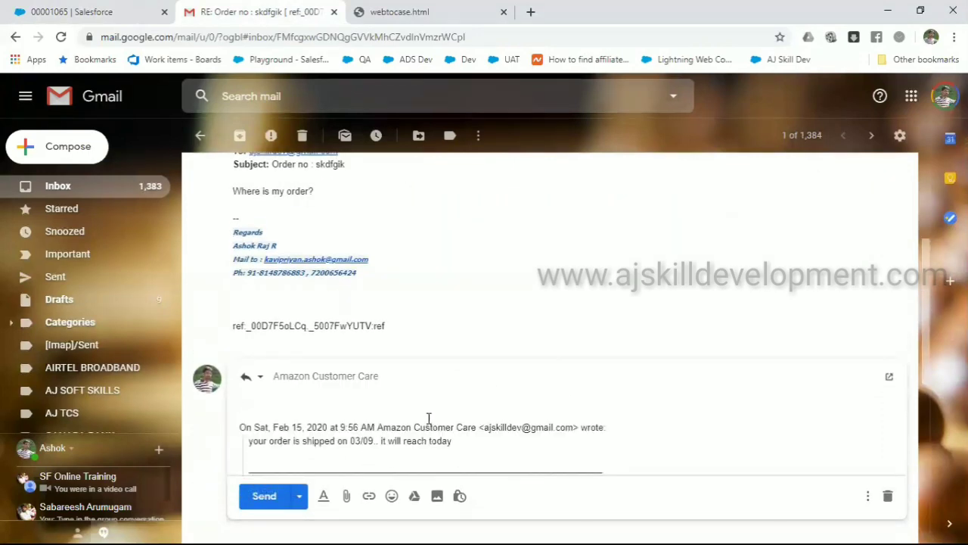
{"action": "scroll", "coordinate": [428, 418], "scroll_direction": "down", "scroll_amount": 1}
{"action": "scroll", "coordinate": [429, 418], "scroll_direction": "down", "scroll_amount": 5}
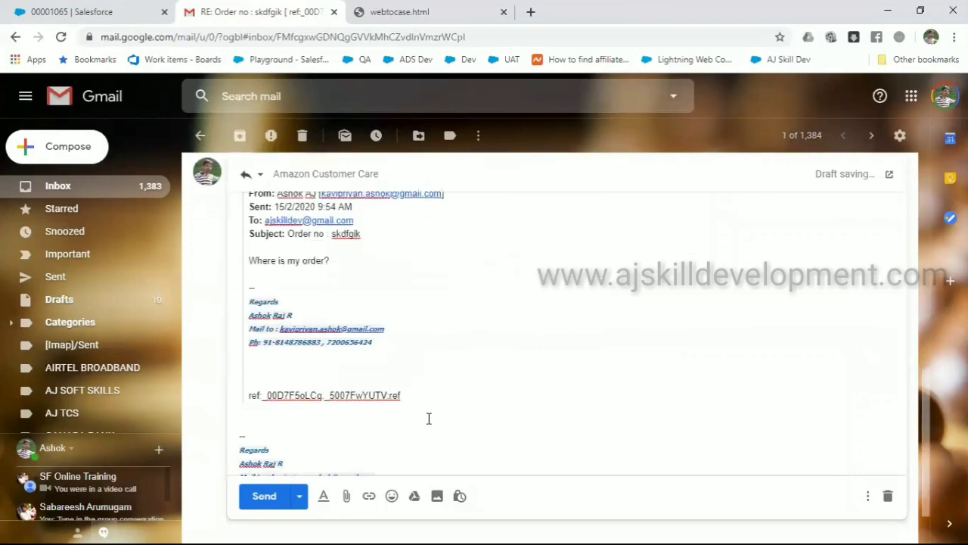
{"action": "scroll", "coordinate": [429, 417], "scroll_direction": "up", "scroll_amount": 6}
{"action": "scroll", "coordinate": [428, 420], "scroll_direction": "up", "scroll_amount": 2}
{"action": "scroll", "coordinate": [568, 340], "scroll_direction": "down", "scroll_amount": 3}
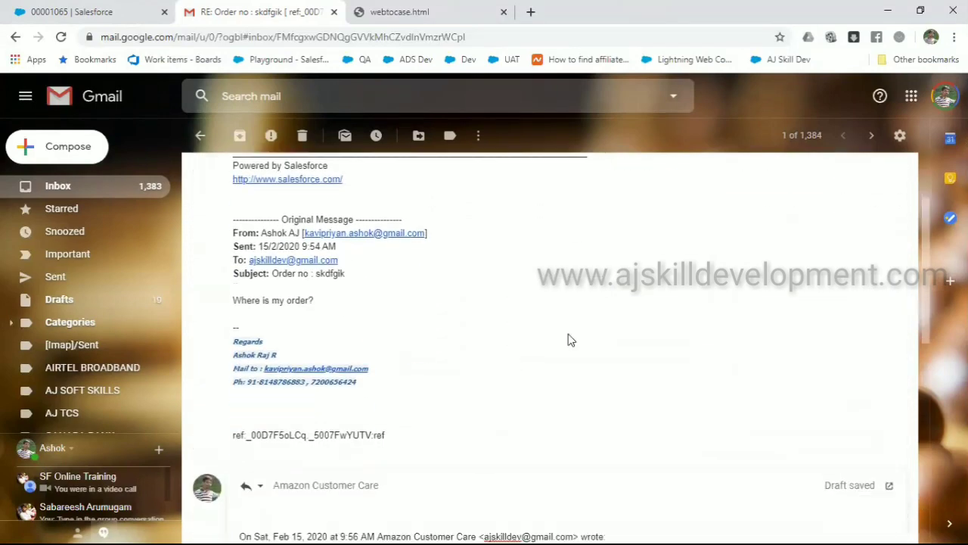
{"action": "scroll", "coordinate": [568, 338], "scroll_direction": "down", "scroll_amount": 3}
{"action": "scroll", "coordinate": [568, 335], "scroll_direction": "up", "scroll_amount": 1}
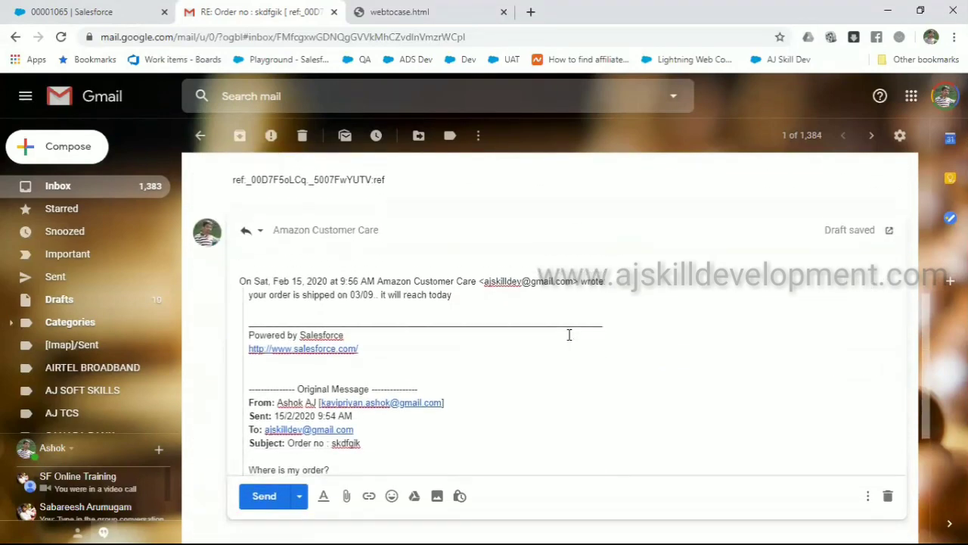
Change the reply subject to 'test', write 'test subject removed' in the body, and send it
{"action": "left_click", "coordinate": [261, 246]}
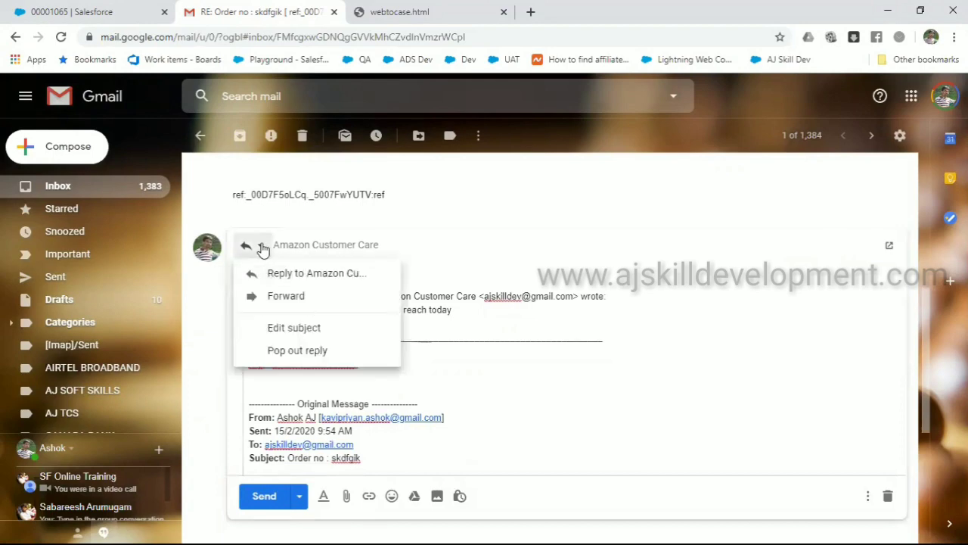
{"action": "left_click", "coordinate": [293, 333]}
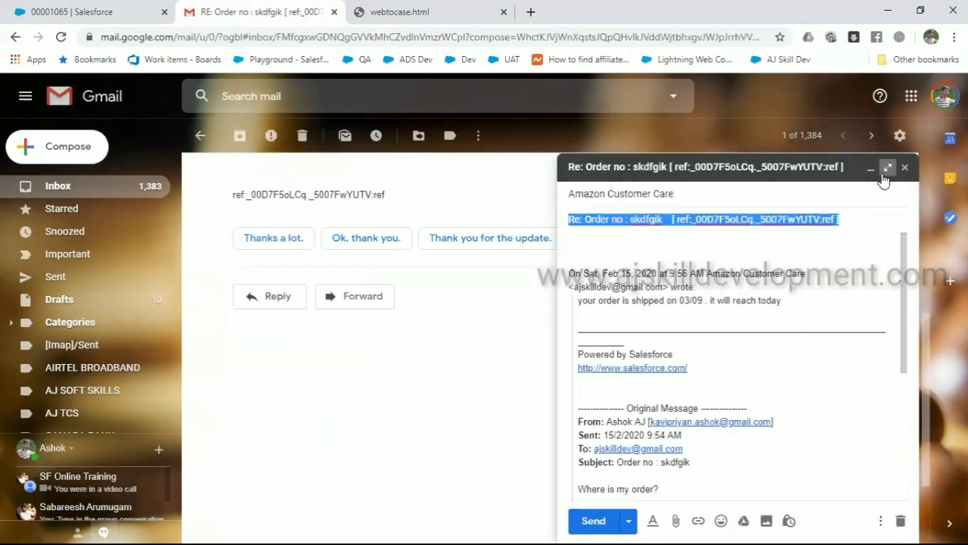
{"action": "left_click", "coordinate": [886, 167]}
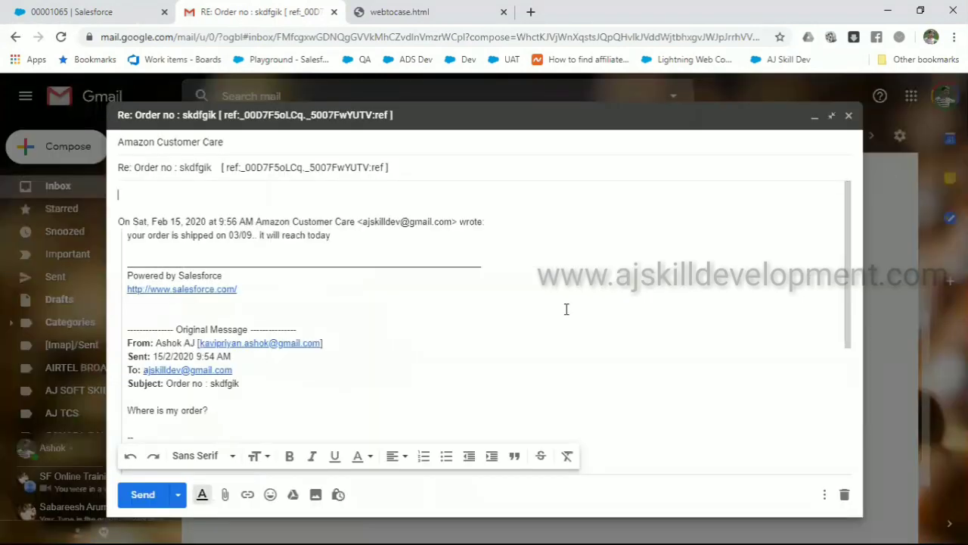
{"action": "left_click_drag", "start_coordinate": [392, 167], "coordinate": [110, 178]}
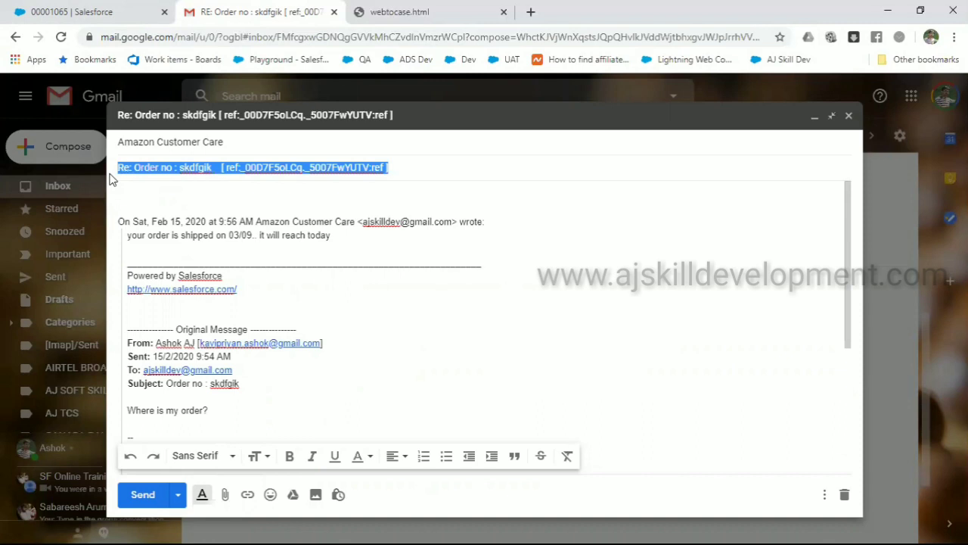
{"action": "key", "text": "BackSpace"}
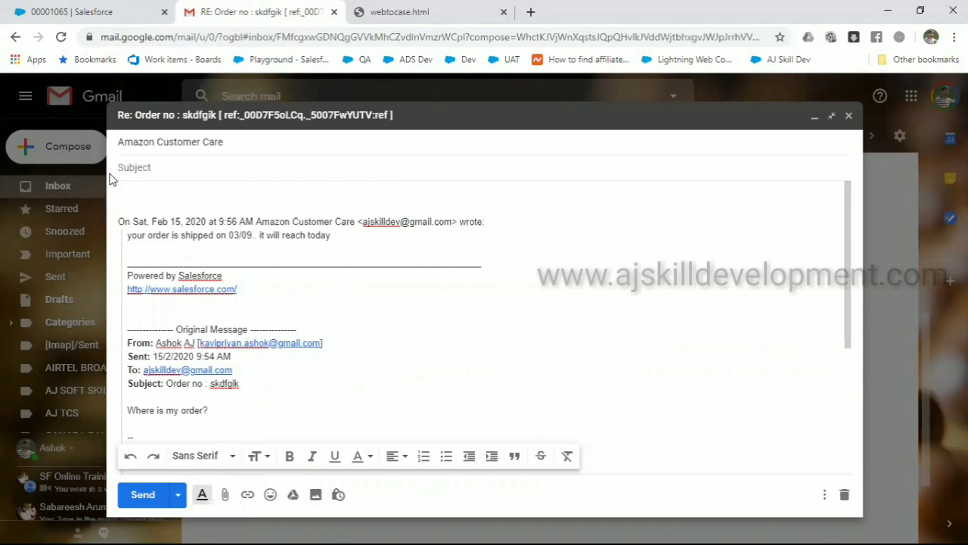
{"action": "type", "text": "test"}
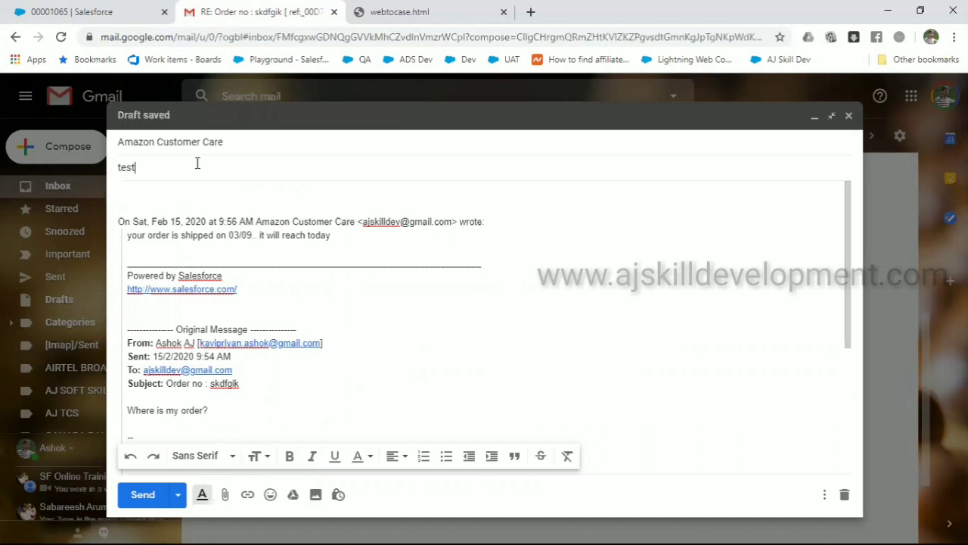
{"action": "left_click", "coordinate": [189, 194]}
{"action": "type", "text": "test s"}
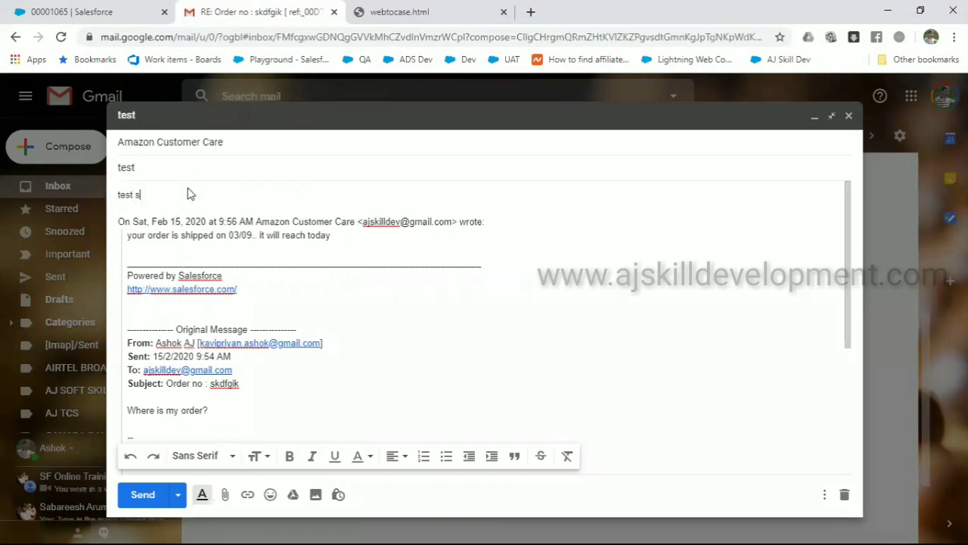
{"action": "type", "text": "ubject removal"}
{"action": "type", "text": "d"}
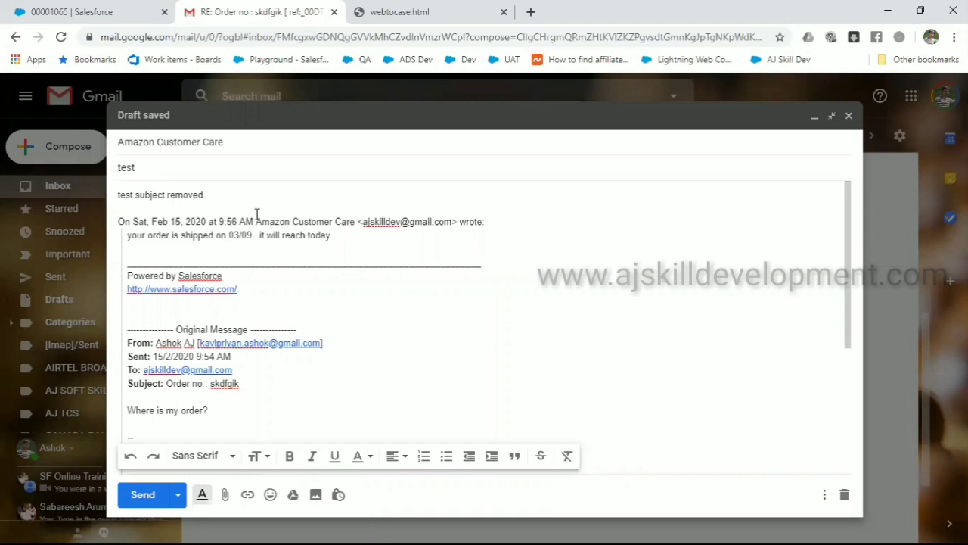
{"action": "left_click", "coordinate": [144, 495]}
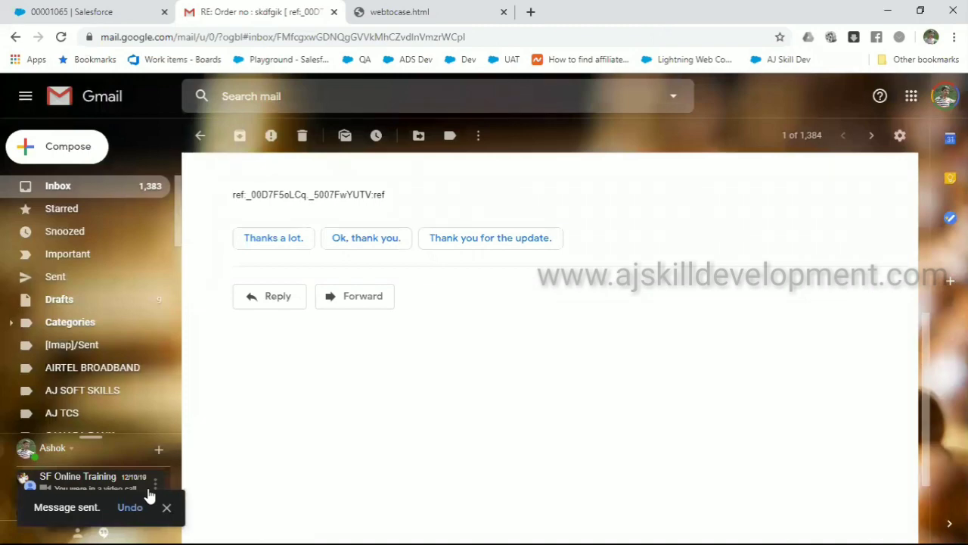
Reopen case 00001065 in Salesforce from All Open Cases and reload it to fetch new emails
{"action": "left_click", "coordinate": [98, 11]}
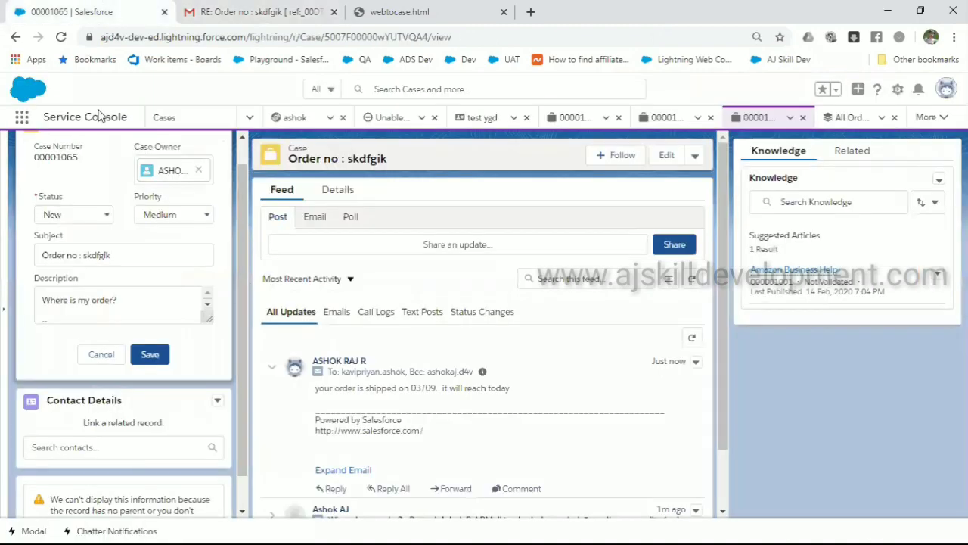
{"action": "left_click", "coordinate": [162, 121]}
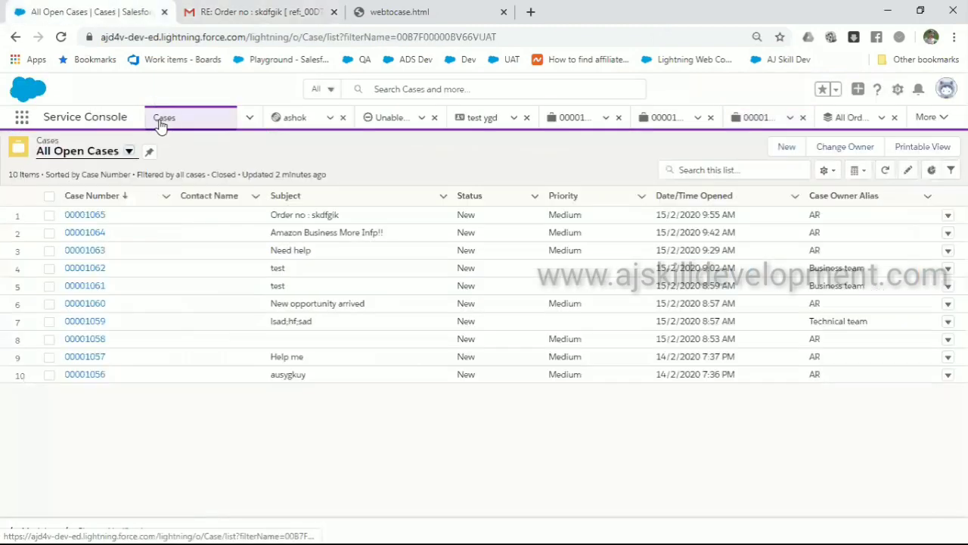
{"action": "left_click", "coordinate": [94, 218]}
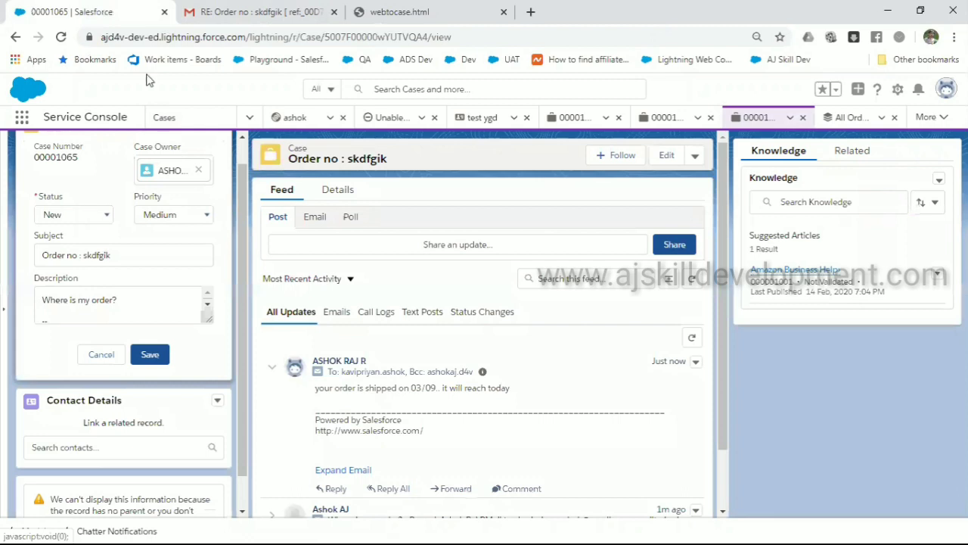
{"action": "left_click", "coordinate": [193, 37]}
{"action": "key", "text": "Return"}
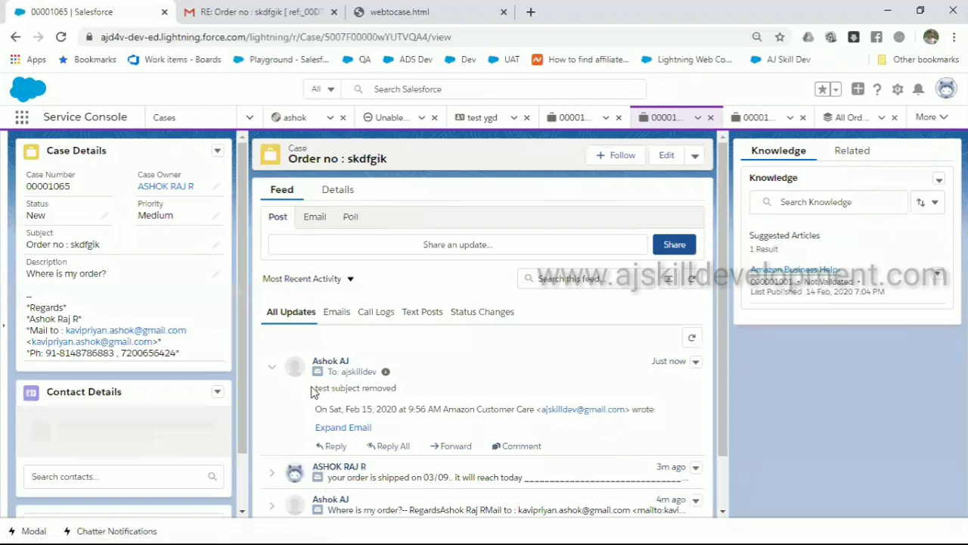
Check the new 'test subject removed' reply logged in the case feed
{"action": "left_click_drag", "start_coordinate": [314, 388], "coordinate": [401, 399]}
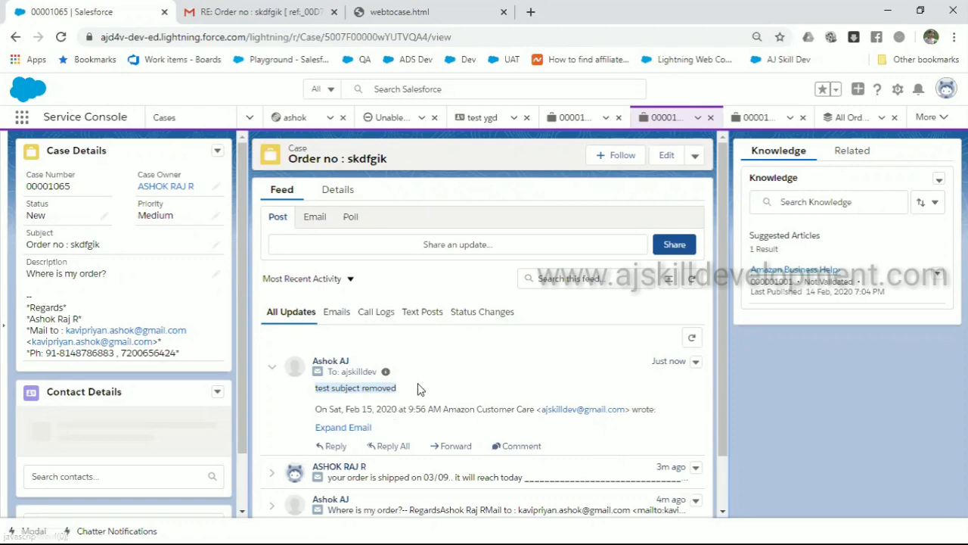
{"action": "left_click", "coordinate": [409, 395]}
{"action": "left_click_drag", "start_coordinate": [356, 396], "coordinate": [314, 391]}
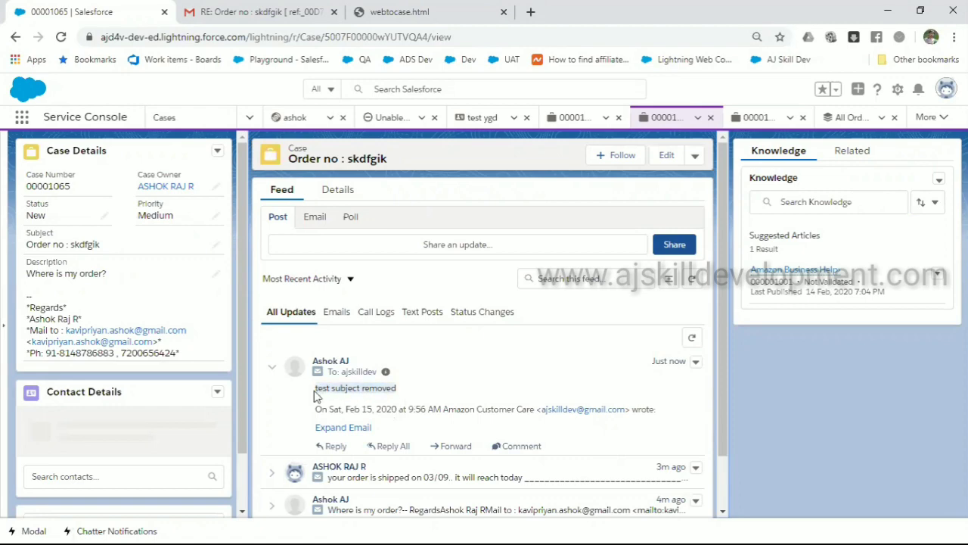
{"action": "left_click", "coordinate": [415, 392]}
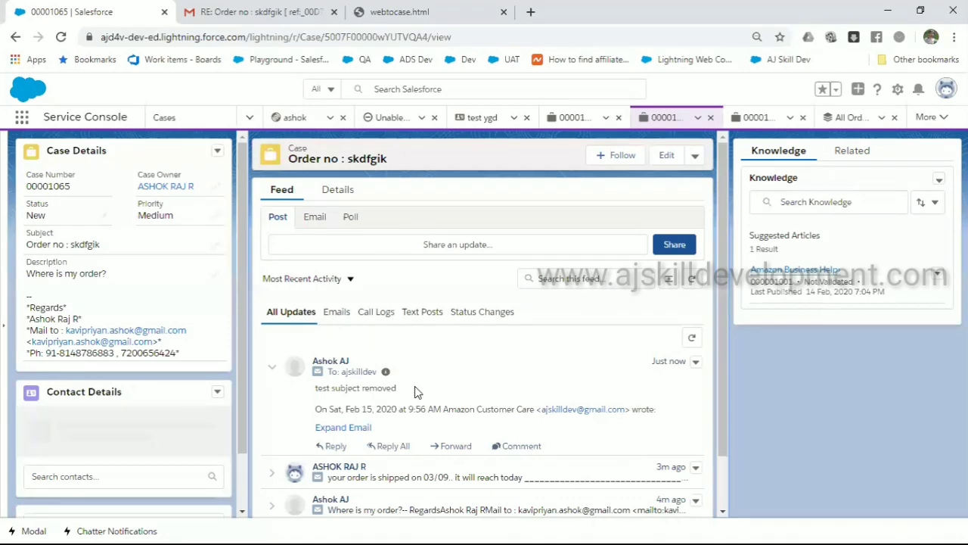
Expand the earlier 'Where is my order?' and order-shipped emails in the case feed
{"action": "double_click", "coordinate": [60, 186]}
{"action": "scroll", "coordinate": [374, 369], "scroll_direction": "down", "scroll_amount": 1}
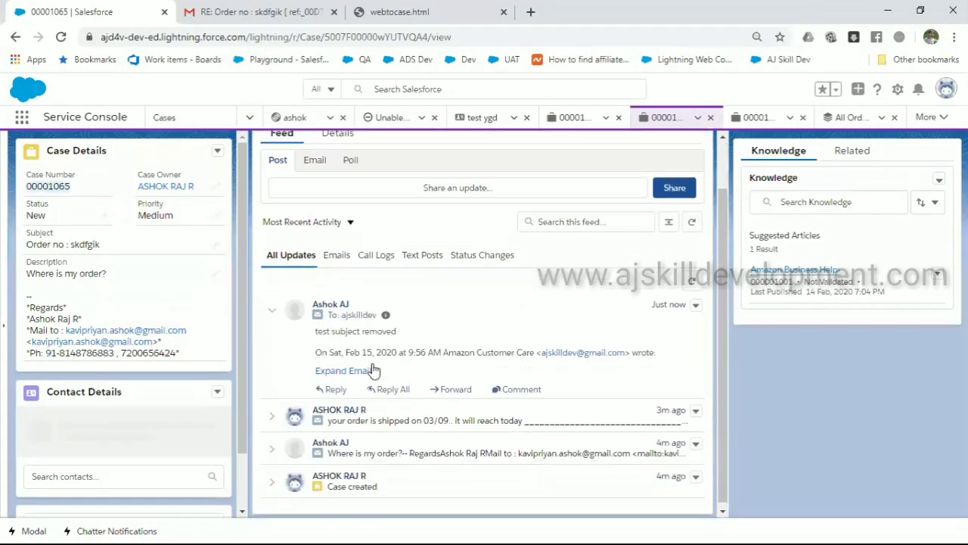
{"action": "left_click", "coordinate": [419, 445]}
{"action": "scroll", "coordinate": [418, 445], "scroll_direction": "down", "scroll_amount": 2}
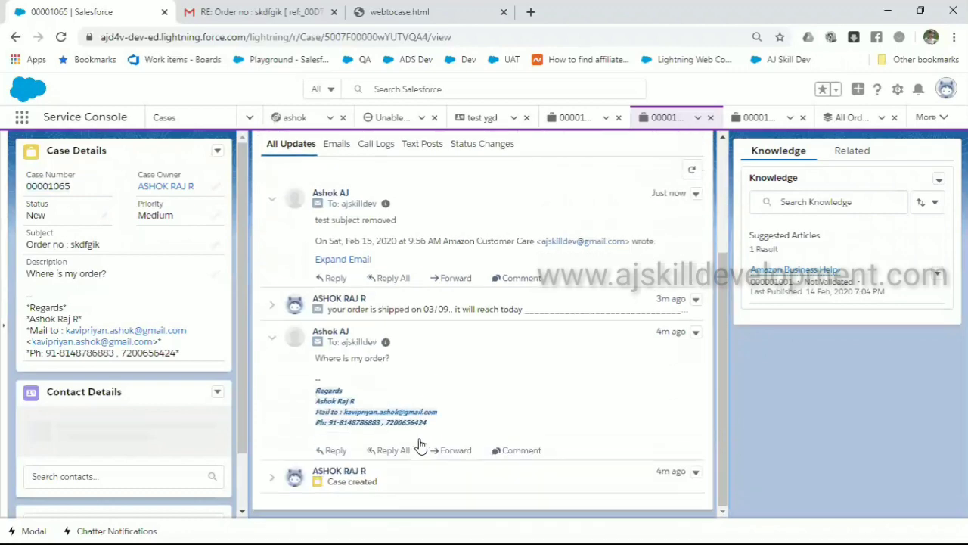
{"action": "left_click", "coordinate": [412, 306]}
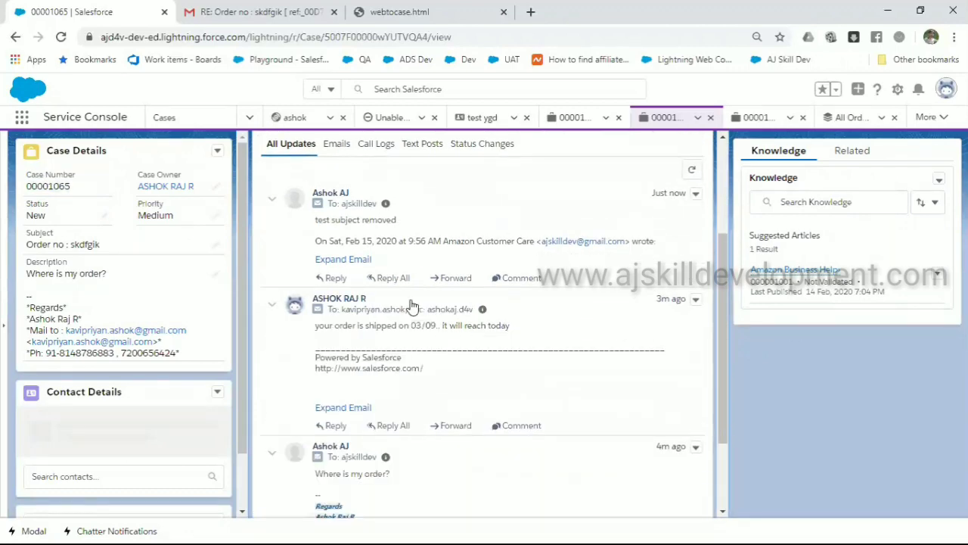
{"action": "scroll", "coordinate": [412, 306], "scroll_direction": "down", "scroll_amount": 2}
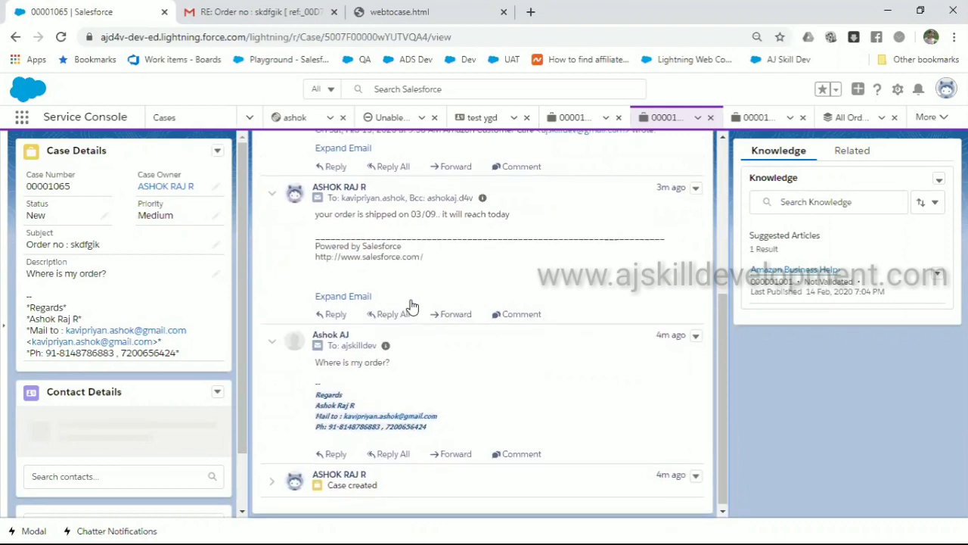
Collapse the newest email post at the top of the feed to one line
{"action": "scroll", "coordinate": [413, 306], "scroll_direction": "up", "scroll_amount": 5}
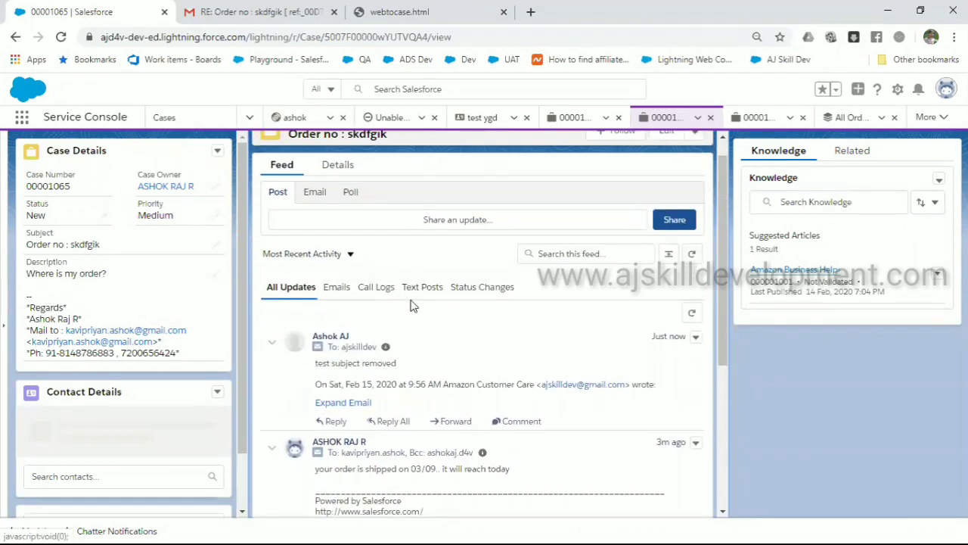
{"action": "scroll", "coordinate": [387, 366], "scroll_direction": "up", "scroll_amount": 1}
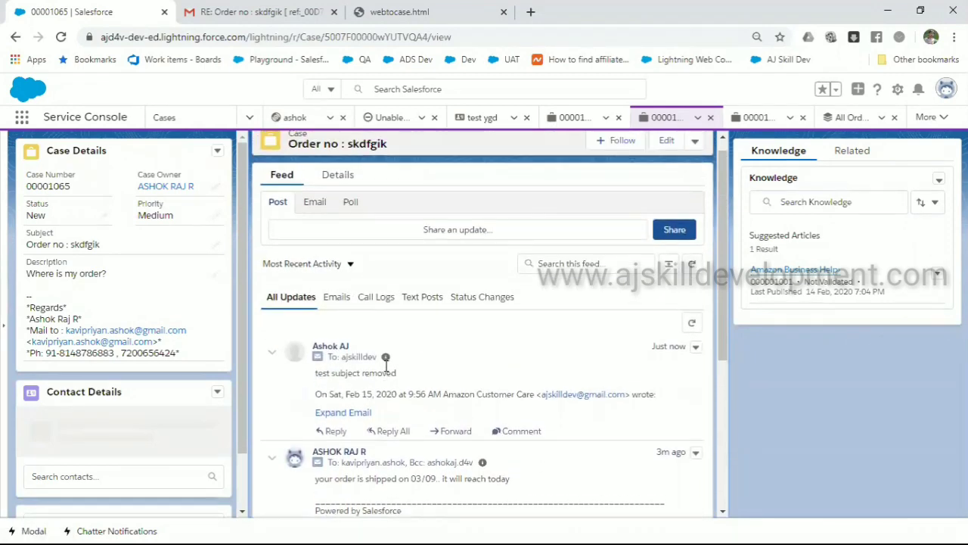
{"action": "scroll", "coordinate": [386, 366], "scroll_direction": "up", "scroll_amount": 1}
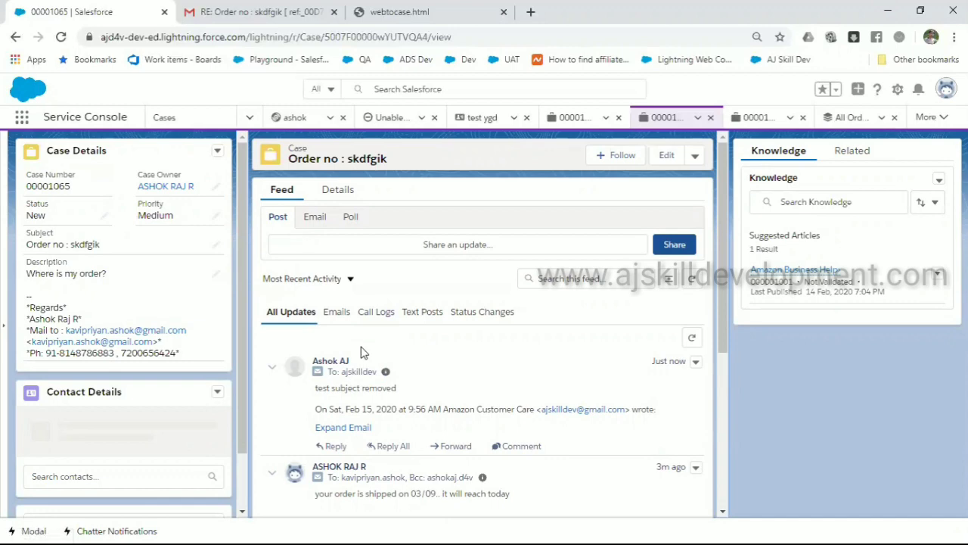
{"action": "left_click", "coordinate": [695, 362]}
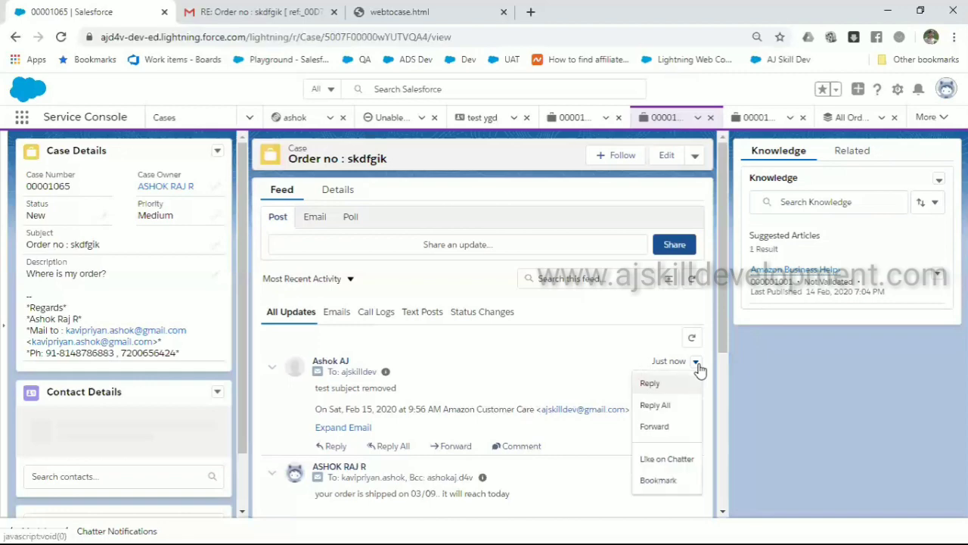
{"action": "left_click", "coordinate": [569, 376]}
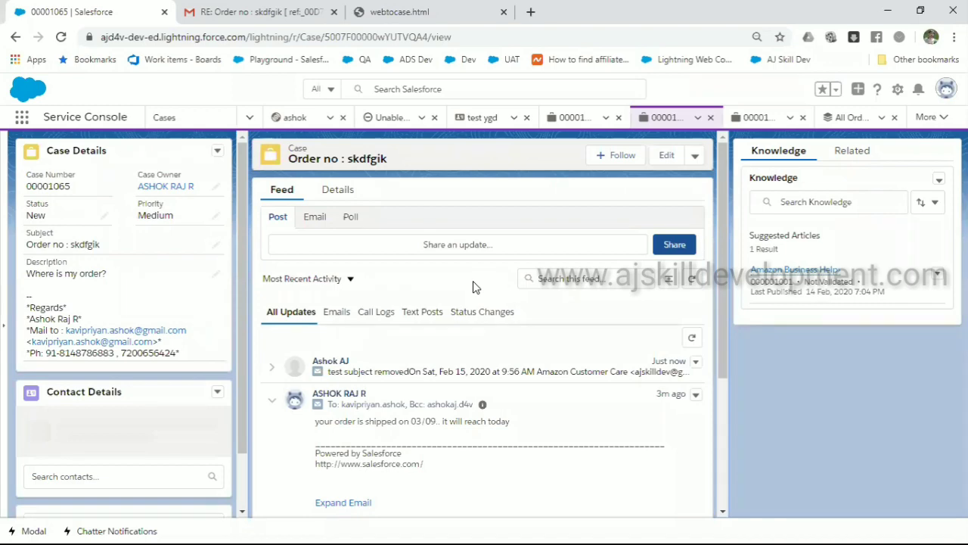
Open webtocase.html from the Desktop folder in File Explorer in Chrome
{"action": "key", "text": "alt+Tab"}
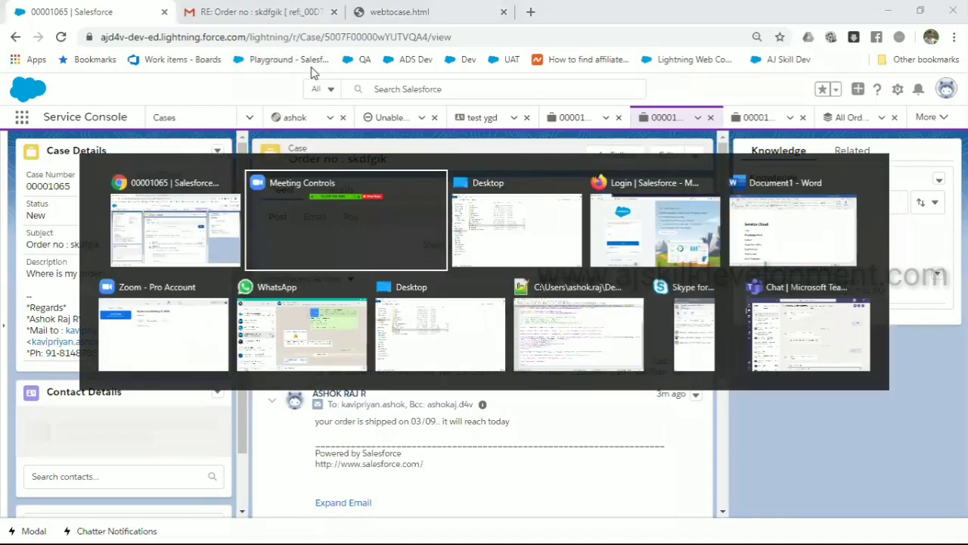
{"action": "key", "text": "alt+Tab"}
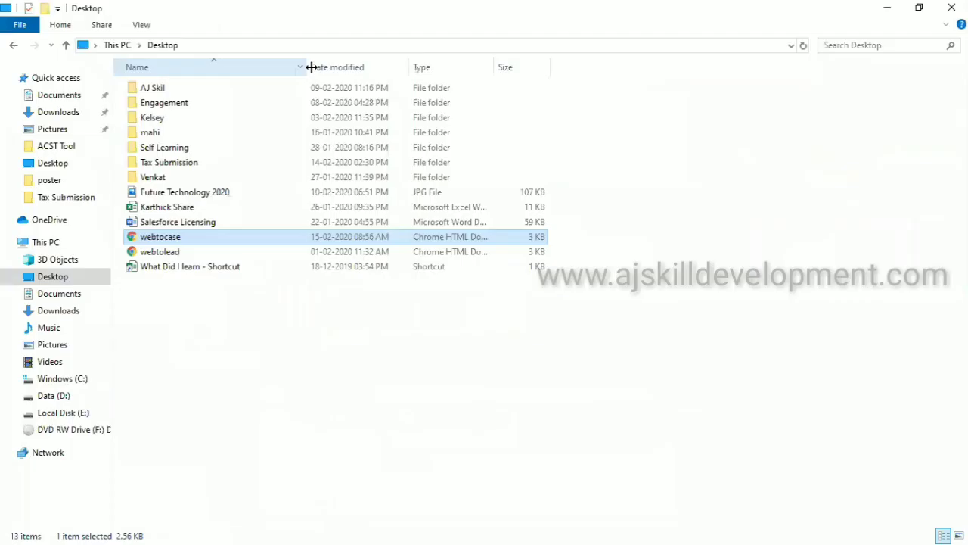
{"action": "double_click", "coordinate": [222, 240]}
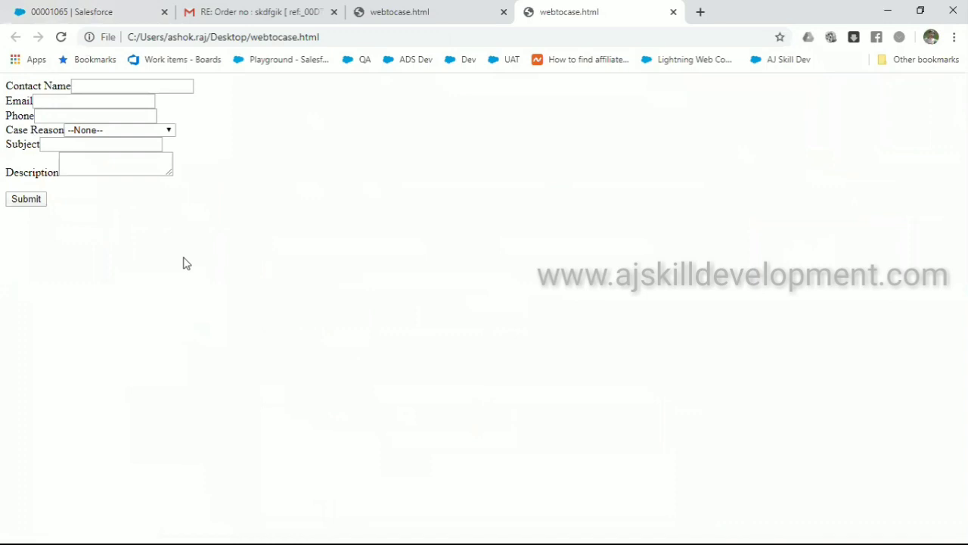
{"action": "key", "text": "ctrl+shift+n"}
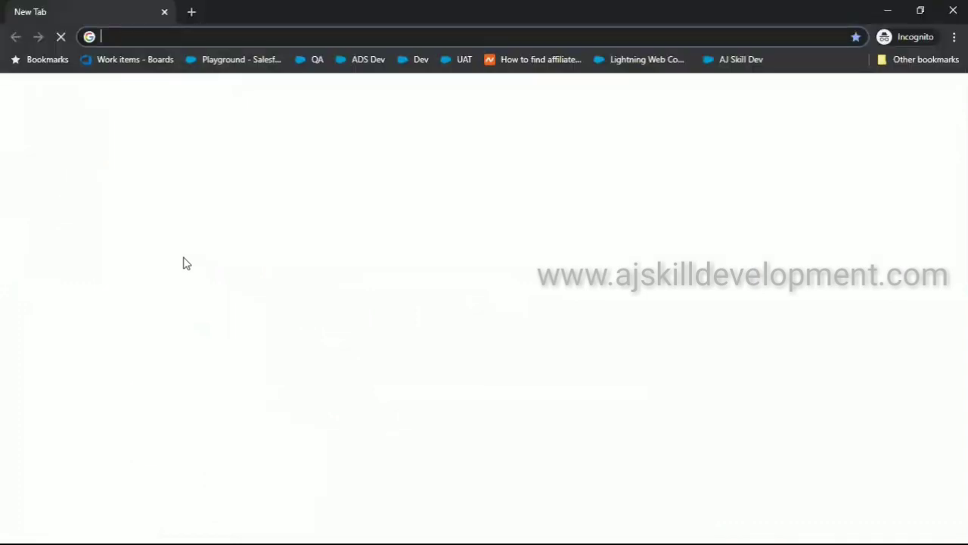
{"action": "type", "text": "aj"}
{"action": "key", "text": "Return"}
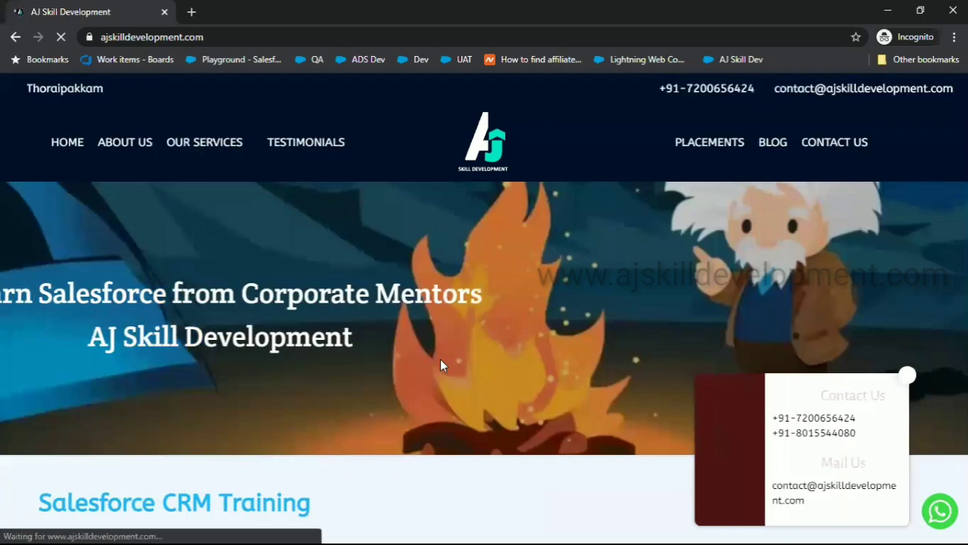
{"action": "scroll", "coordinate": [441, 364], "scroll_direction": "down", "scroll_amount": 1}
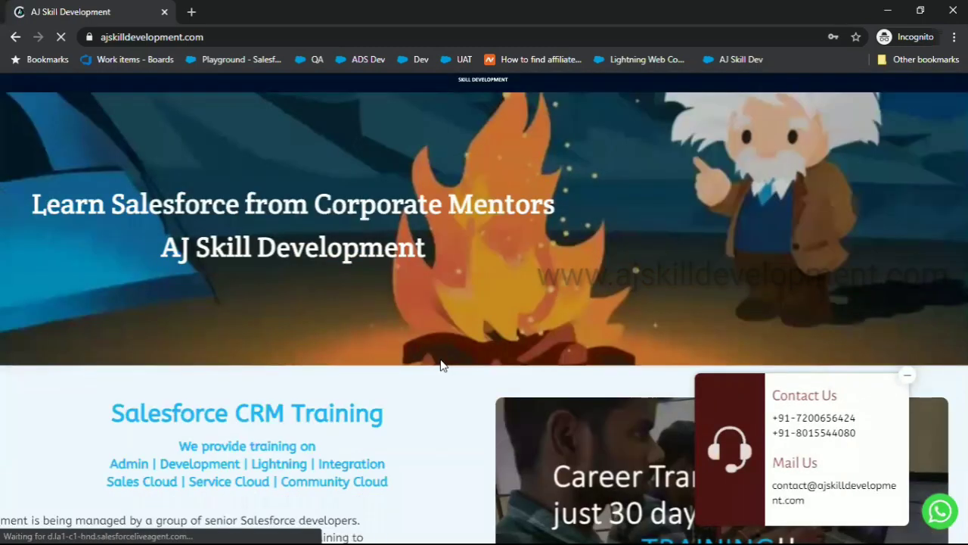
{"action": "left_click", "coordinate": [145, 359]}
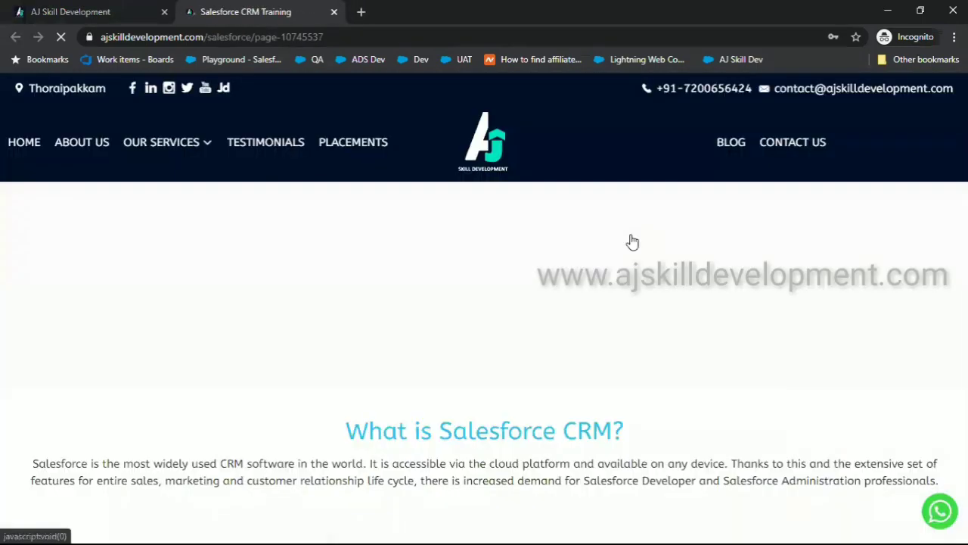
{"action": "scroll", "coordinate": [632, 241], "scroll_direction": "down", "scroll_amount": 10}
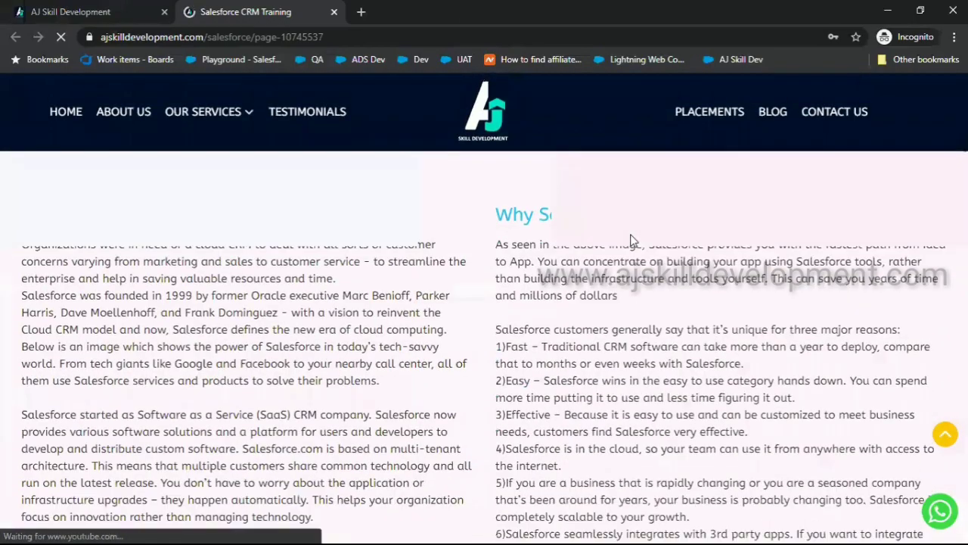
{"action": "scroll", "coordinate": [633, 241], "scroll_direction": "down", "scroll_amount": 10}
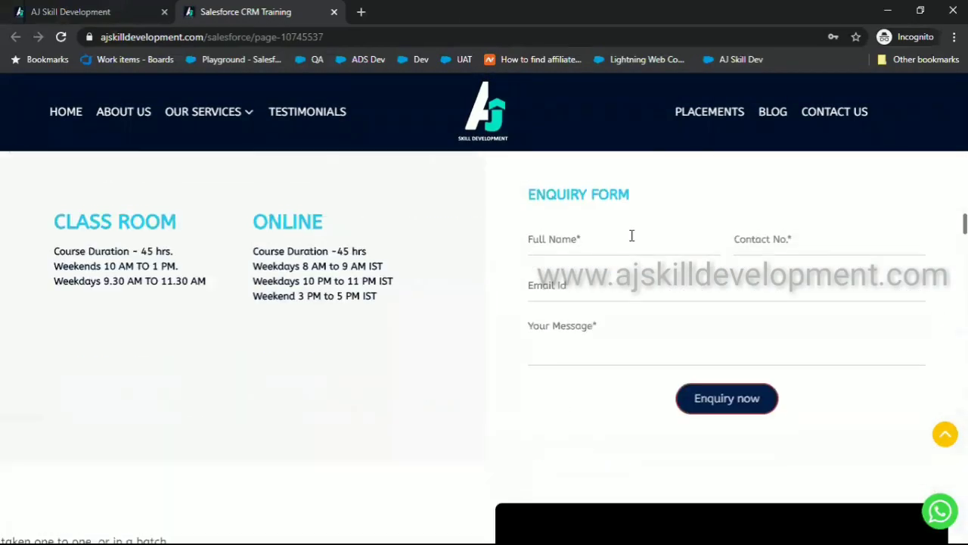
{"action": "scroll", "coordinate": [632, 236], "scroll_direction": "down", "scroll_amount": 1}
{"action": "scroll", "coordinate": [632, 235], "scroll_direction": "up", "scroll_amount": 1}
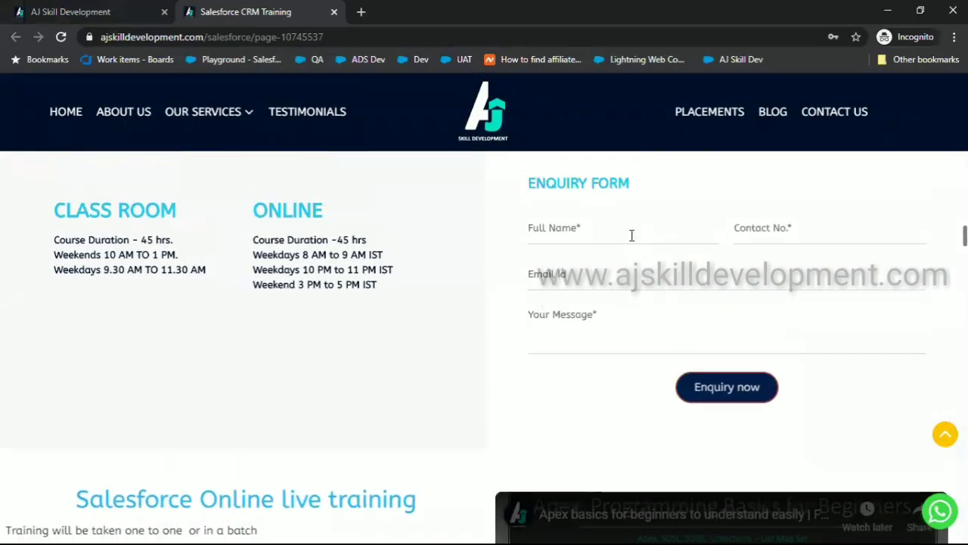
{"action": "triple_click", "coordinate": [568, 193]}
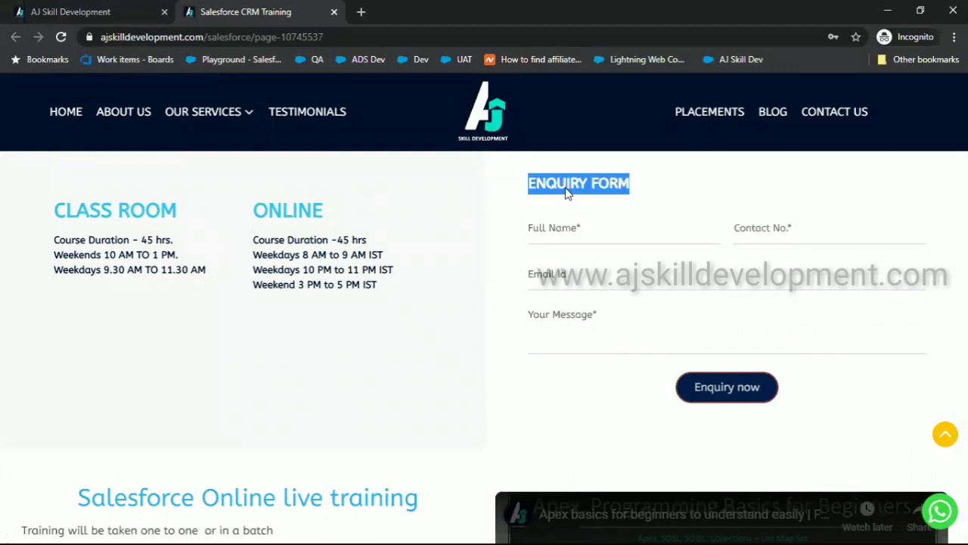
{"action": "left_click", "coordinate": [595, 238]}
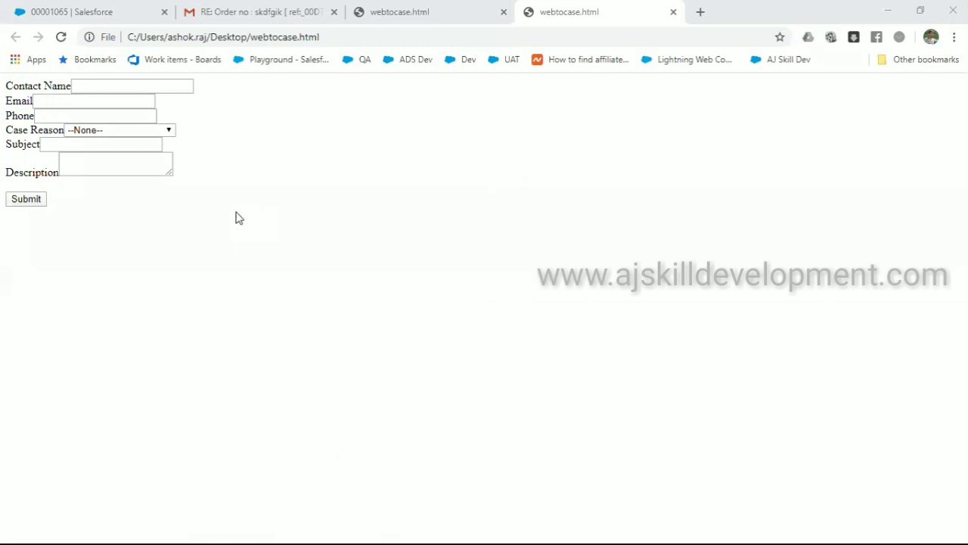
{"action": "left_click", "coordinate": [145, 90]}
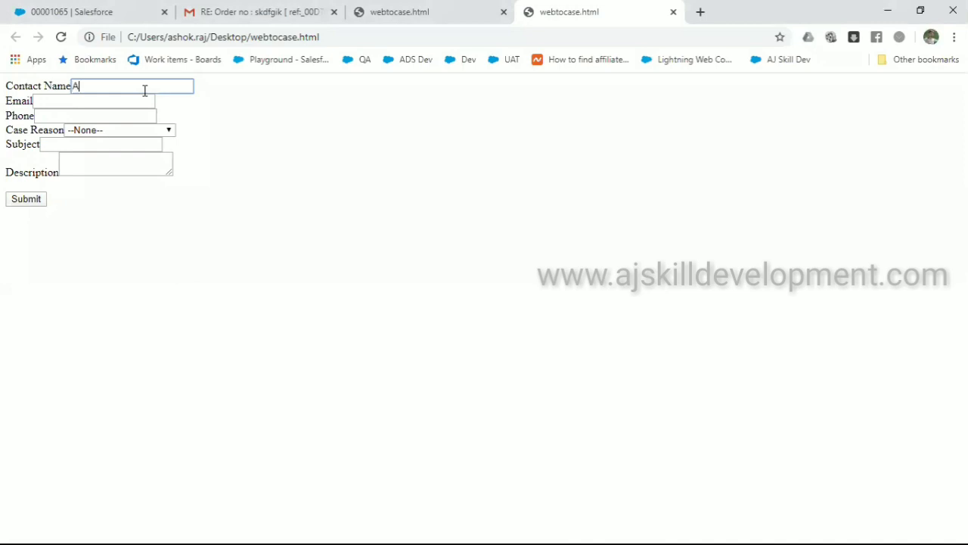
Fill in the contact's name, e-mail and phone number on the web-to-case form
{"action": "key", "text": "Tab"}
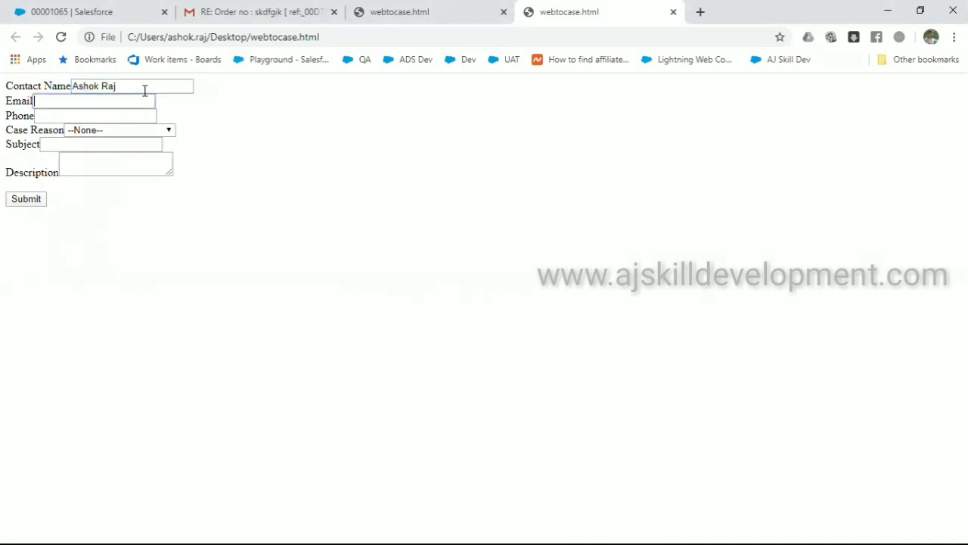
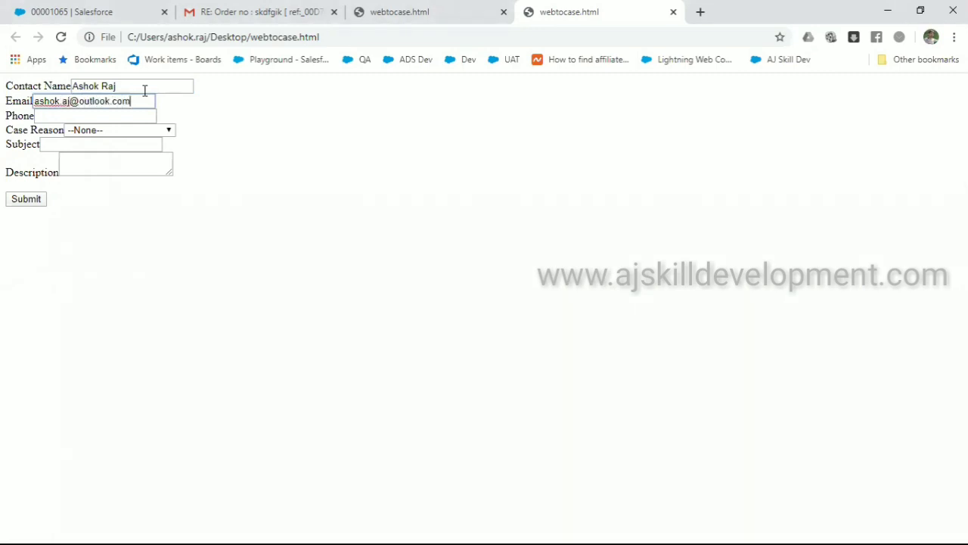
{"action": "key", "text": "Tab"}
{"action": "type", "text": "85764764"}
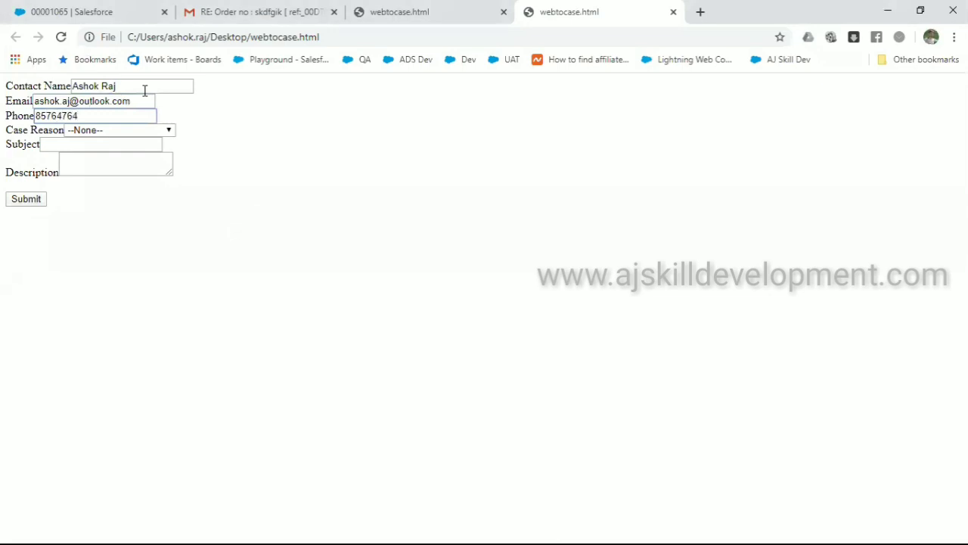
Choose Installation reason, subject 'Need assistance', description 'Help me to install', and submit the form
{"action": "left_click", "coordinate": [138, 131]}
{"action": "left_click", "coordinate": [130, 154]}
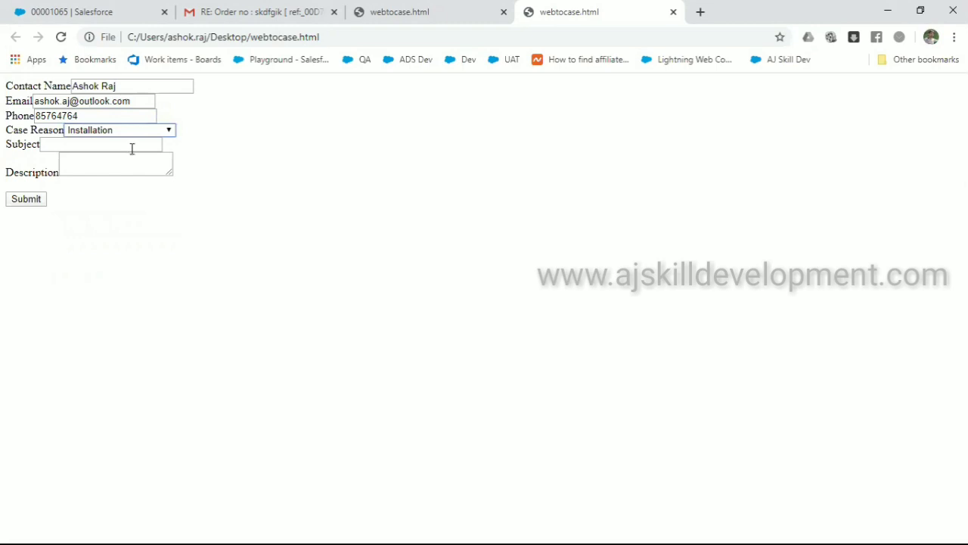
{"action": "left_click", "coordinate": [132, 150]}
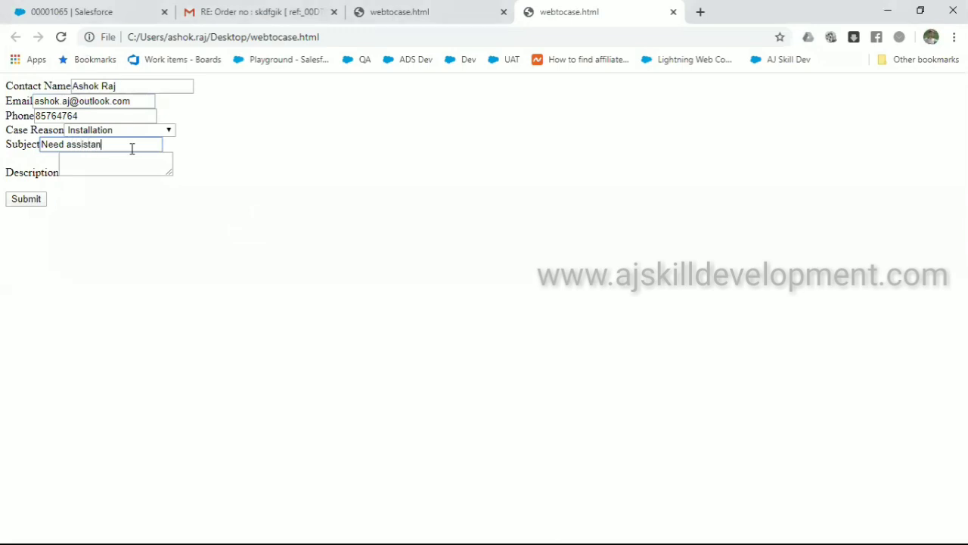
{"action": "key", "text": "Tab"}
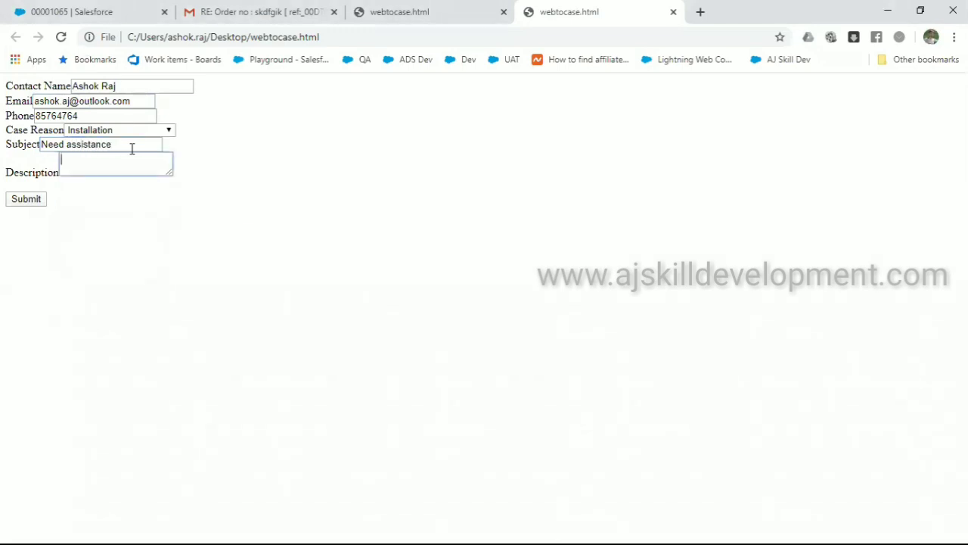
{"action": "type", "text": "Help me to install"}
{"action": "left_click", "coordinate": [26, 199]}
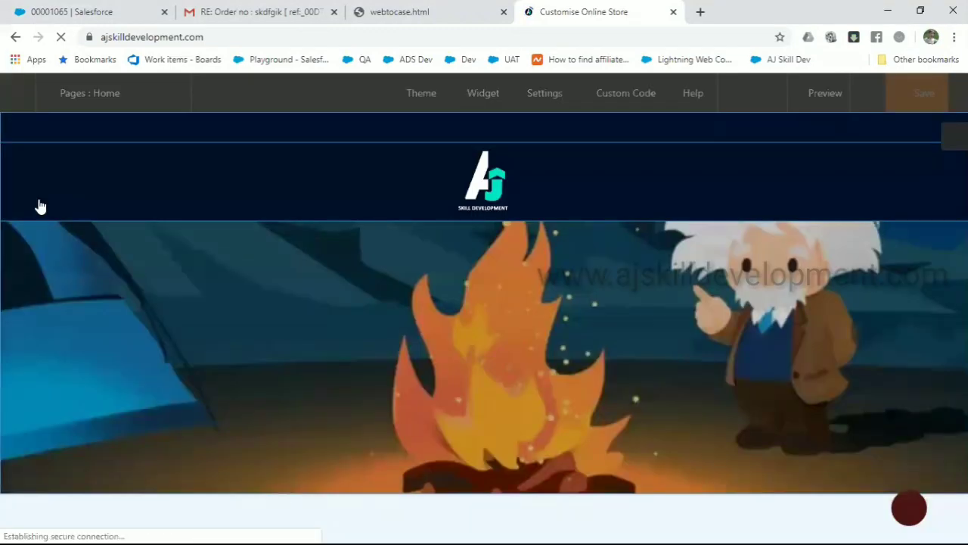
Reload Salesforce's All Open Cases list to show new case 00001066 'Need assistance' for Technical team
{"action": "left_click", "coordinate": [86, 17]}
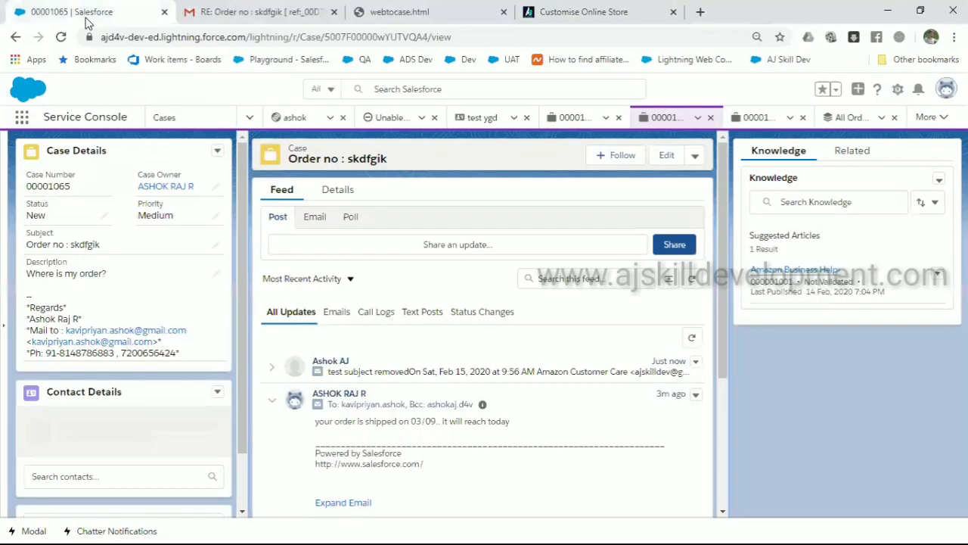
{"action": "left_click", "coordinate": [165, 121]}
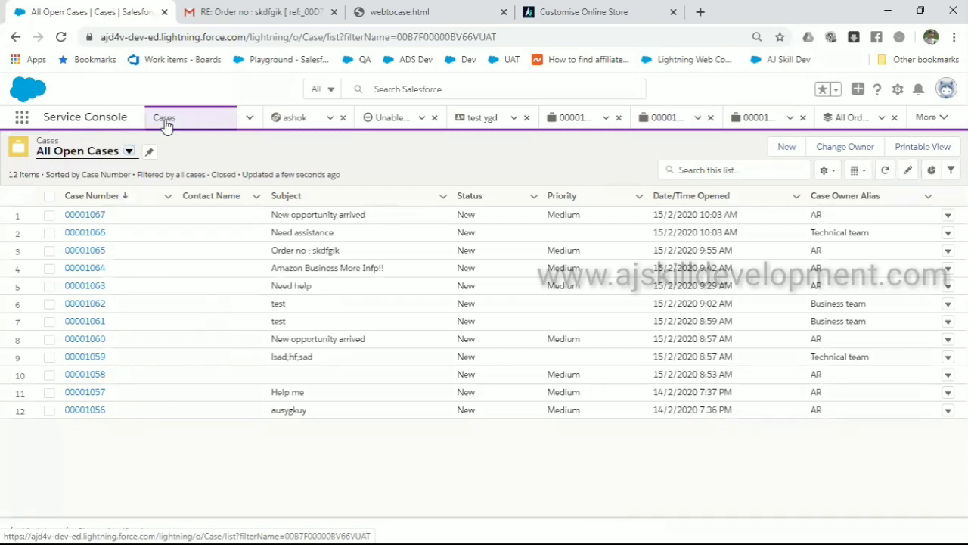
{"action": "left_click", "coordinate": [119, 152]}
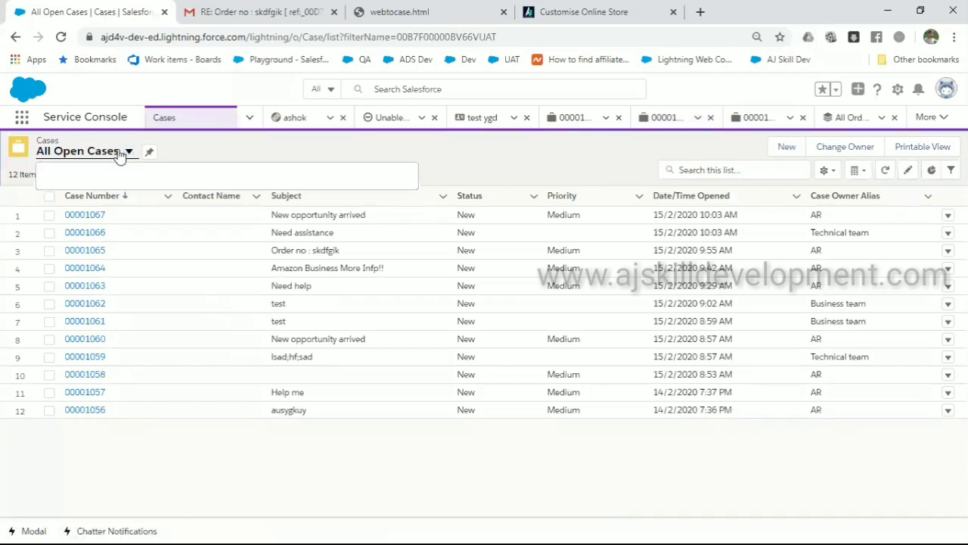
{"action": "left_click", "coordinate": [210, 39]}
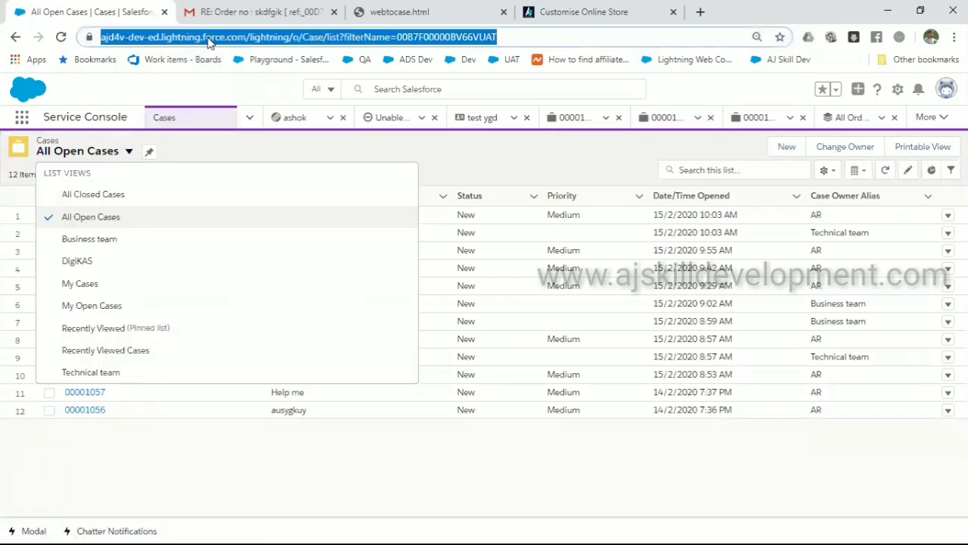
{"action": "key", "text": "Return"}
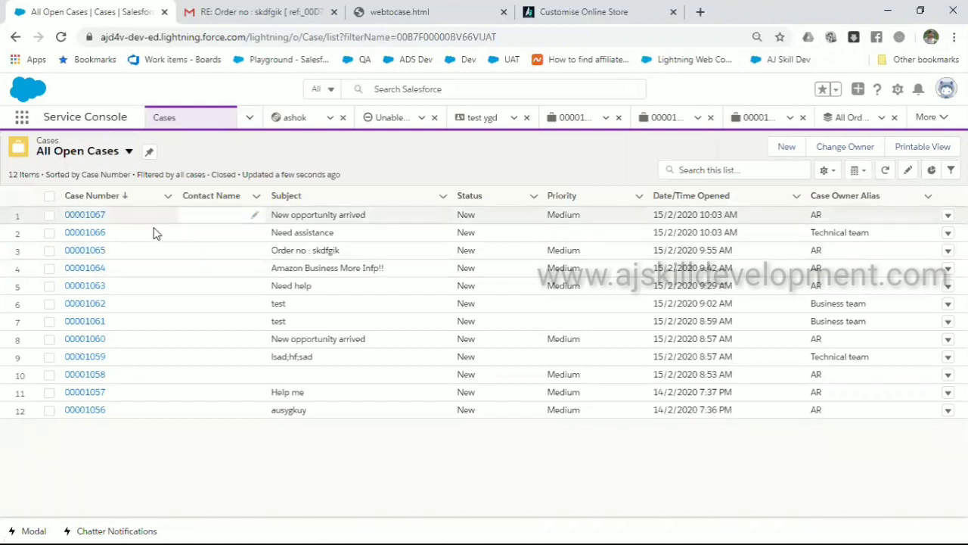
Open case 00001066 and expand the auto-response email in its feed
{"action": "left_click", "coordinate": [89, 233]}
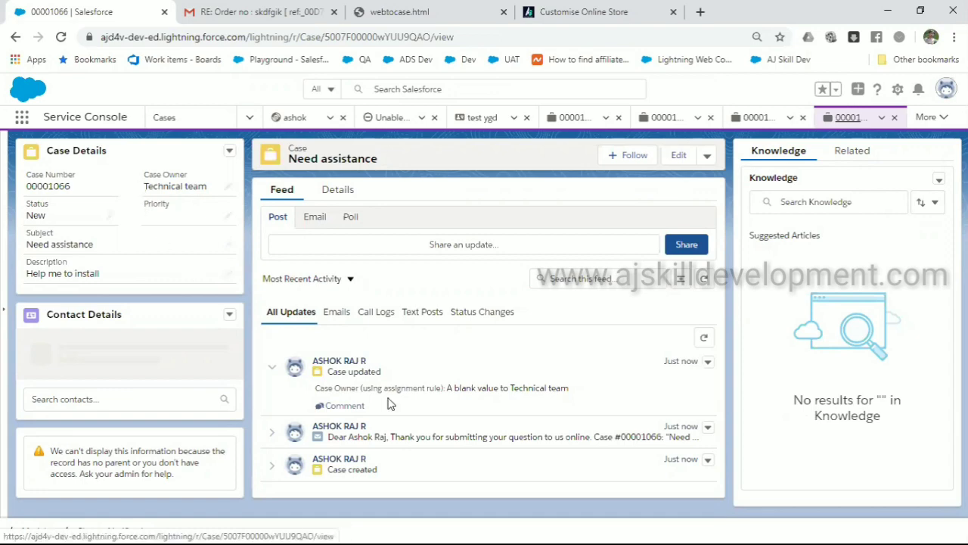
{"action": "left_click", "coordinate": [422, 433]}
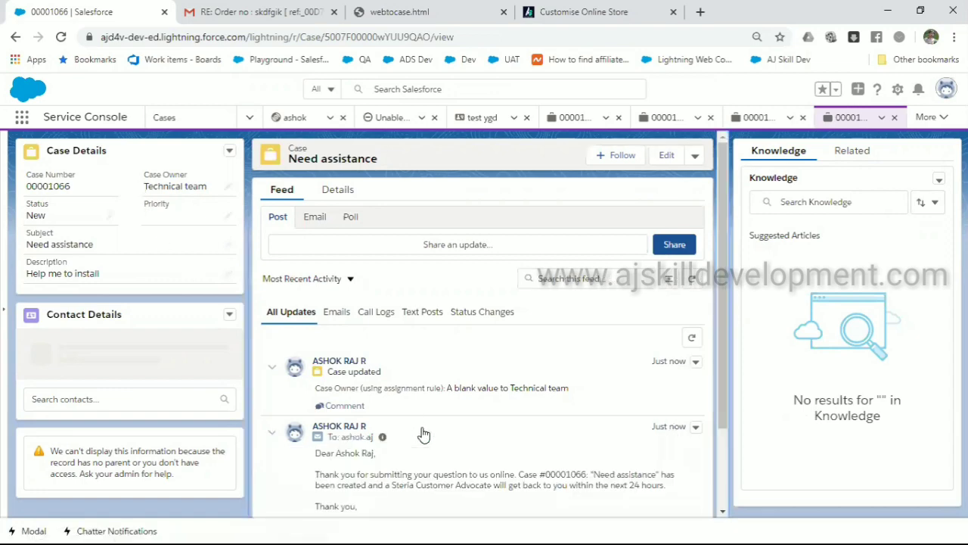
{"action": "scroll", "coordinate": [423, 433], "scroll_direction": "down", "scroll_amount": 1}
{"action": "scroll", "coordinate": [423, 433], "scroll_direction": "up", "scroll_amount": 1}
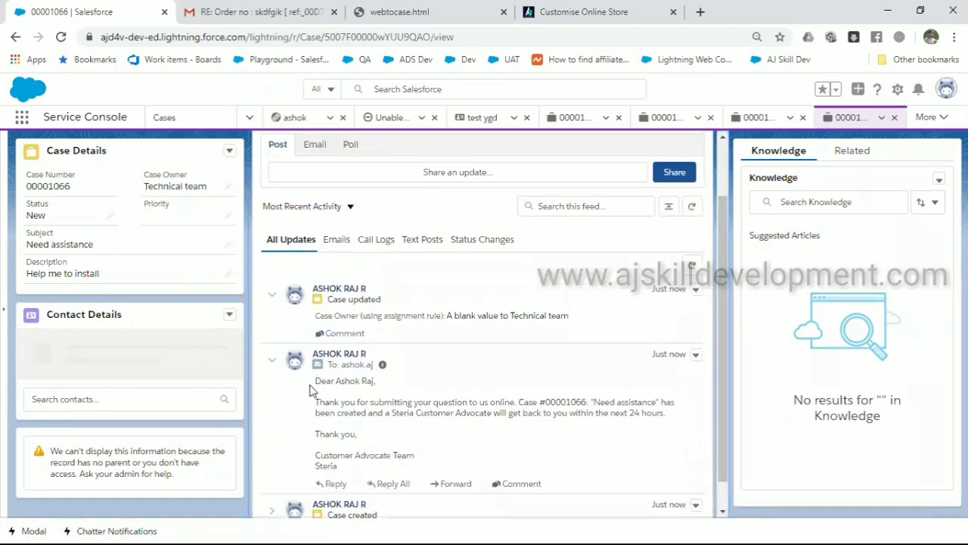
{"action": "left_click_drag", "start_coordinate": [316, 378], "coordinate": [446, 460]}
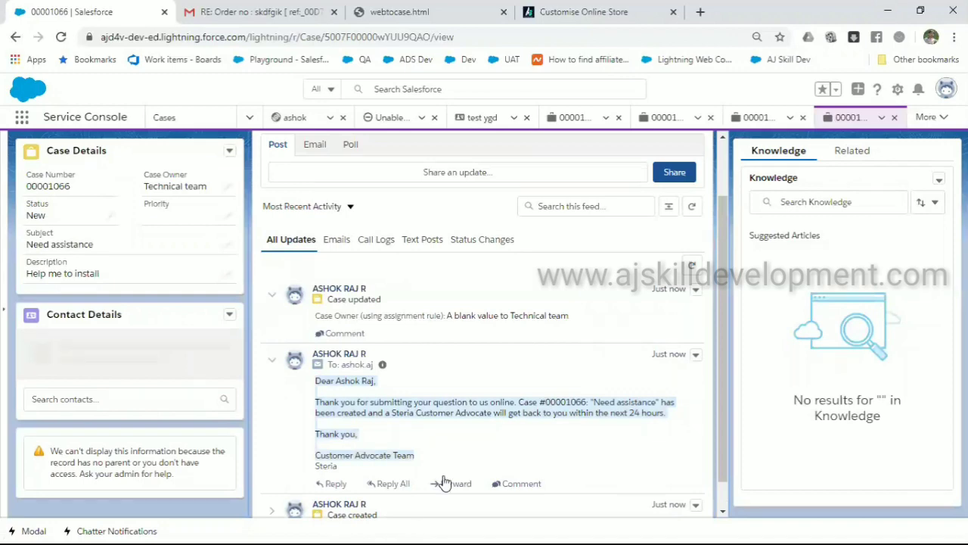
Switch between windows back to the Salesforce case page and open a new browser tab
{"action": "key", "text": "alt+Tab"}
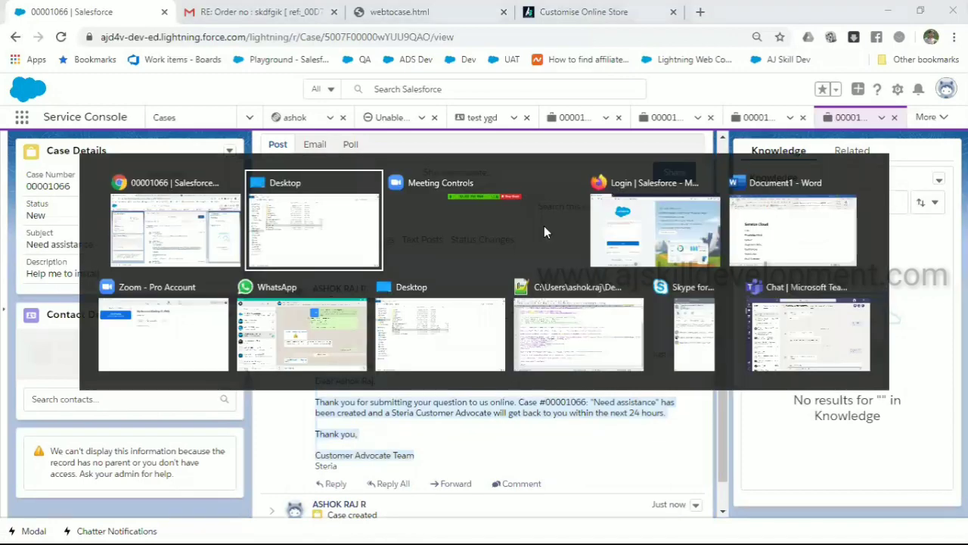
{"action": "key", "text": "Tab"}
{"action": "key", "text": "Tab"}
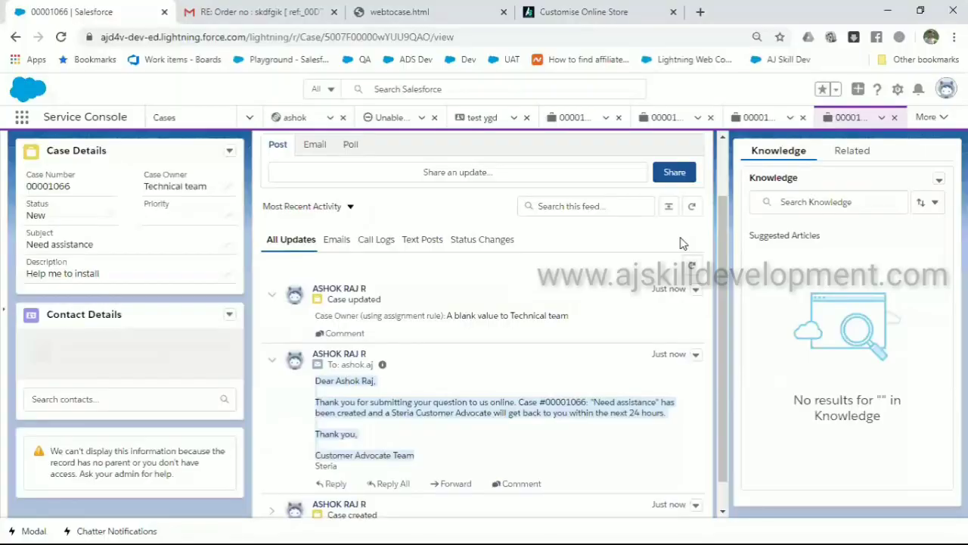
{"action": "key", "text": "alt+Tab"}
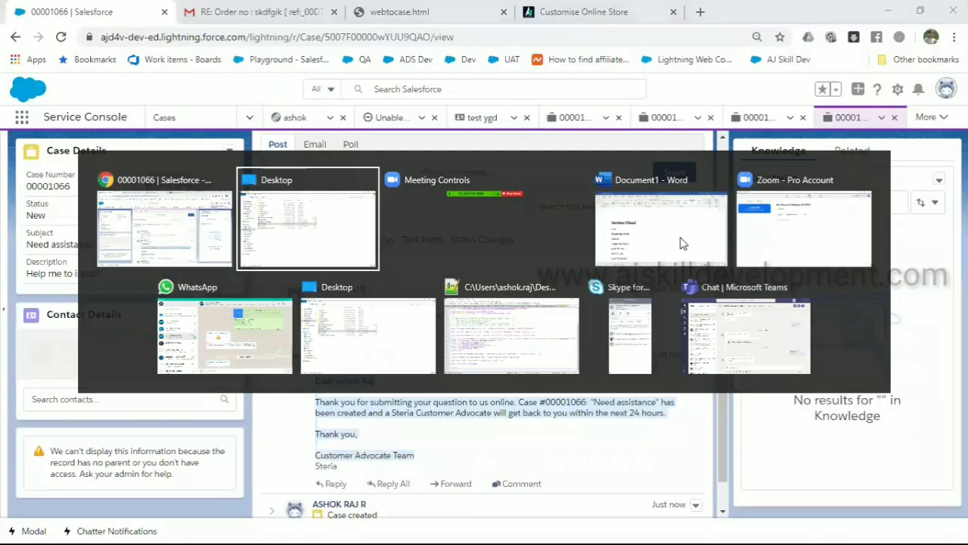
{"action": "key", "text": "alt+Tab"}
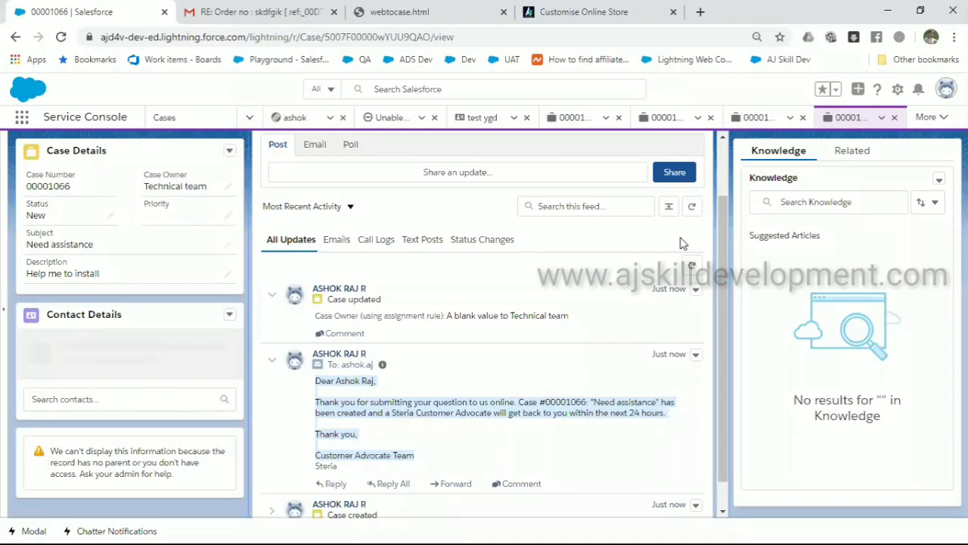
{"action": "key", "text": "ctrl+t"}
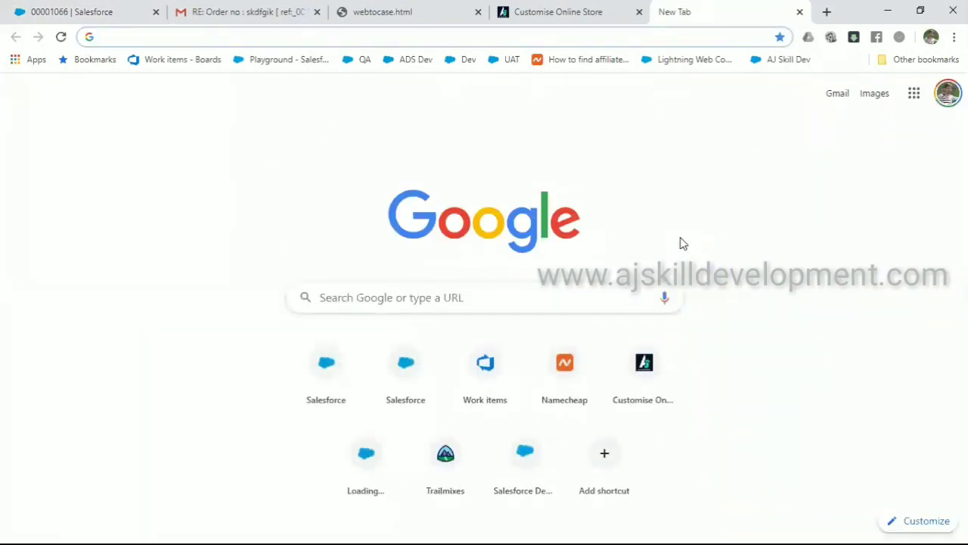
Search Google for 'outlook 365' and open the Office 365 Login result
{"action": "type", "text": "ou"}
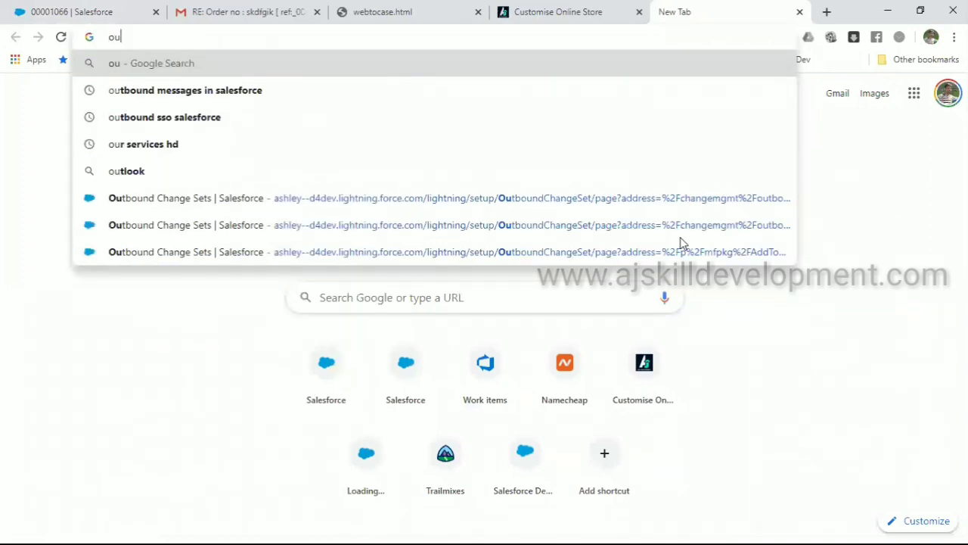
{"action": "type", "text": "t"}
{"action": "key", "text": "Down"}
{"action": "key", "text": "Down"}
{"action": "key", "text": "Down"}
{"action": "key", "text": "Down"}
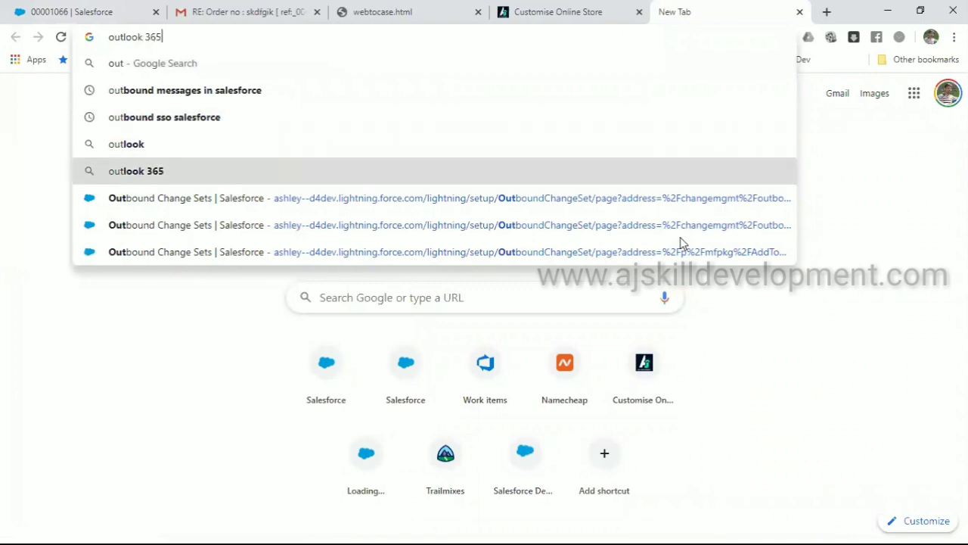
{"action": "key", "text": "Return"}
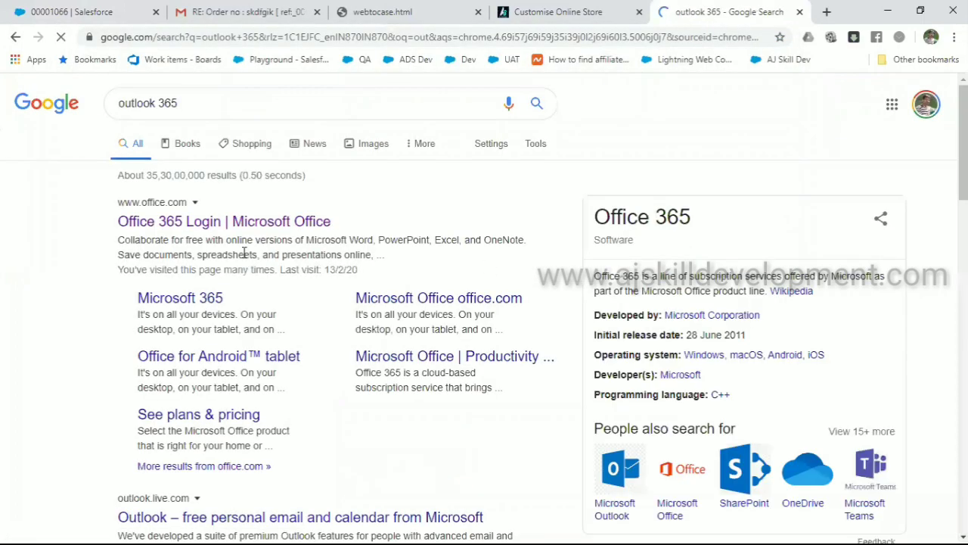
{"action": "left_click", "coordinate": [244, 222]}
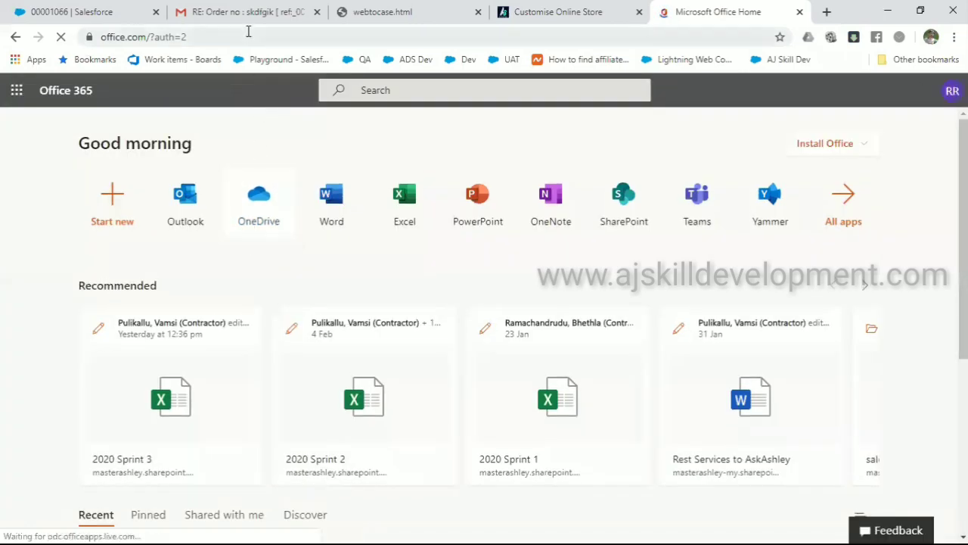
Search Google for 'outlook', open the Outlook free personal email result, and sign in
{"action": "left_click", "coordinate": [248, 33]}
{"action": "type", "text": "ou"}
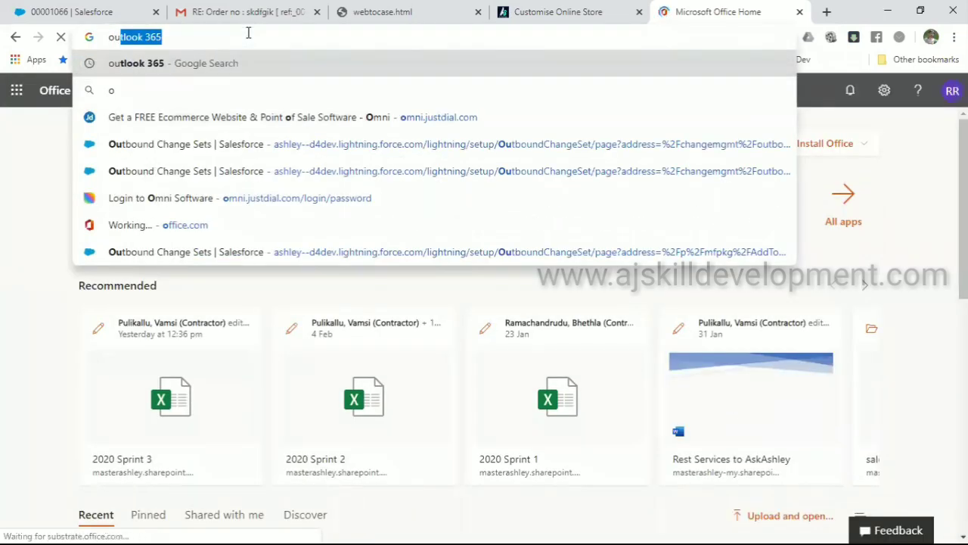
{"action": "type", "text": "tlook"}
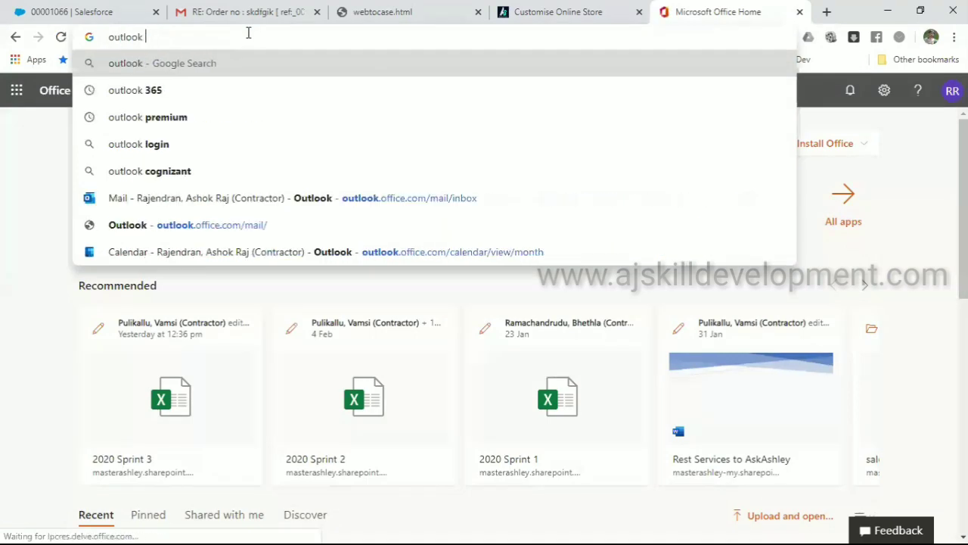
{"action": "key", "text": "Return"}
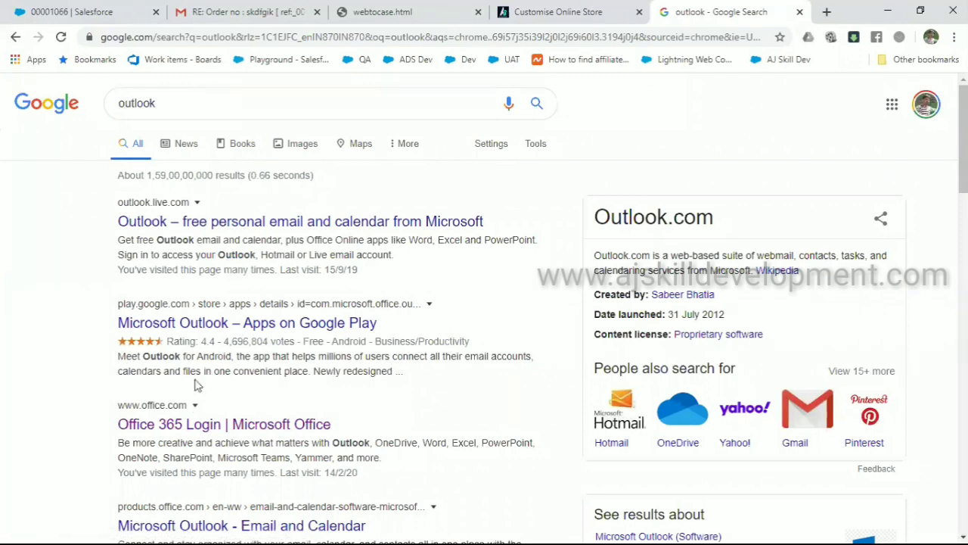
{"action": "left_click", "coordinate": [274, 224]}
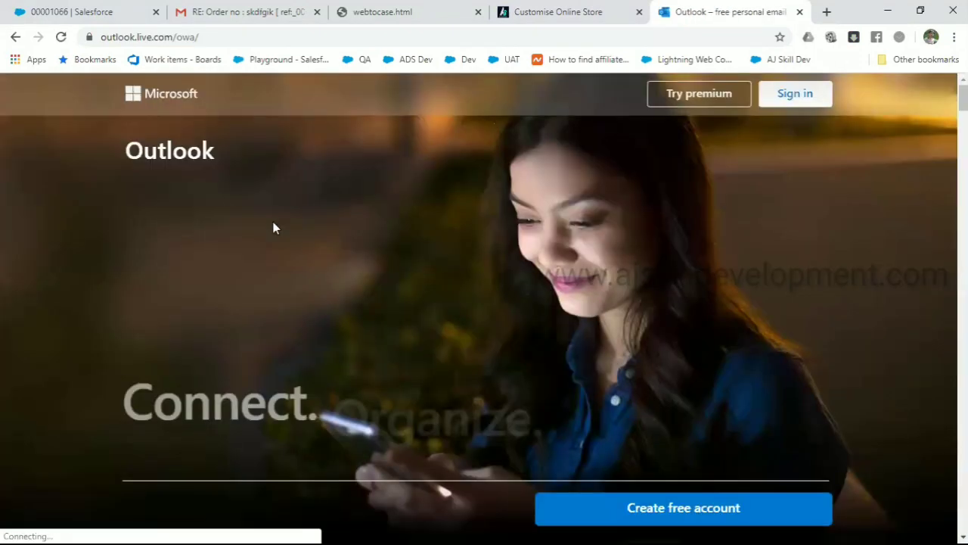
{"action": "left_click", "coordinate": [789, 108]}
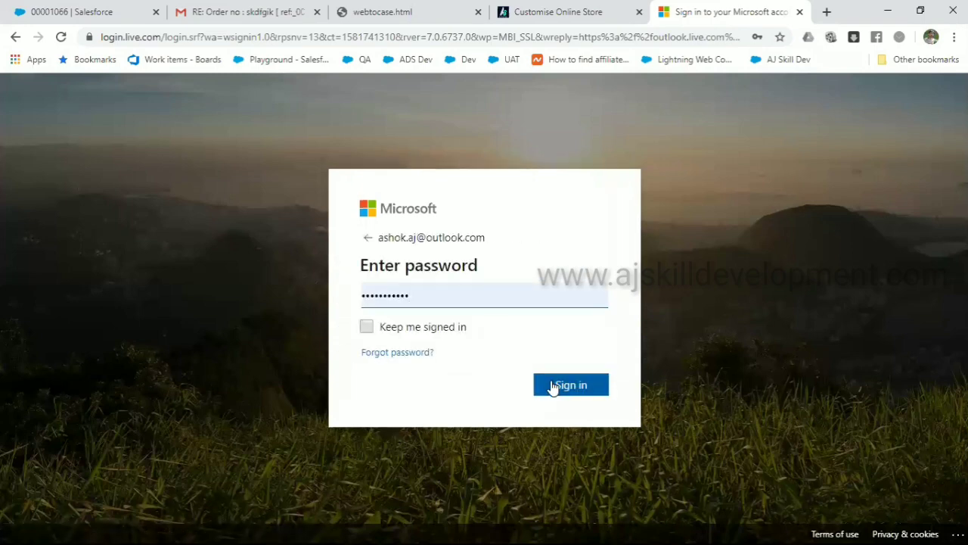
{"action": "left_click", "coordinate": [552, 385]}
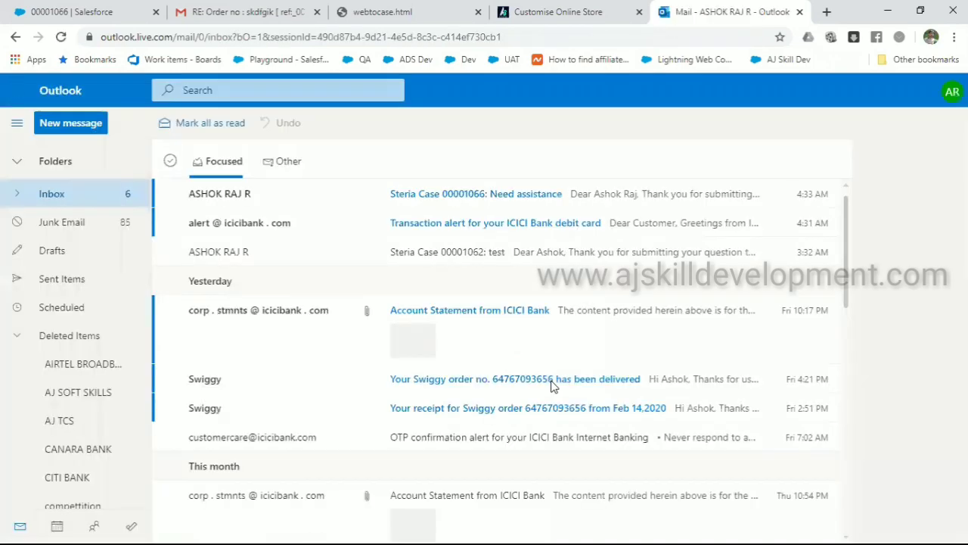
Read the Steria Case 00001066 auto-response in a maximized popout, then close it and return to Salesforce
{"action": "left_click", "coordinate": [266, 200]}
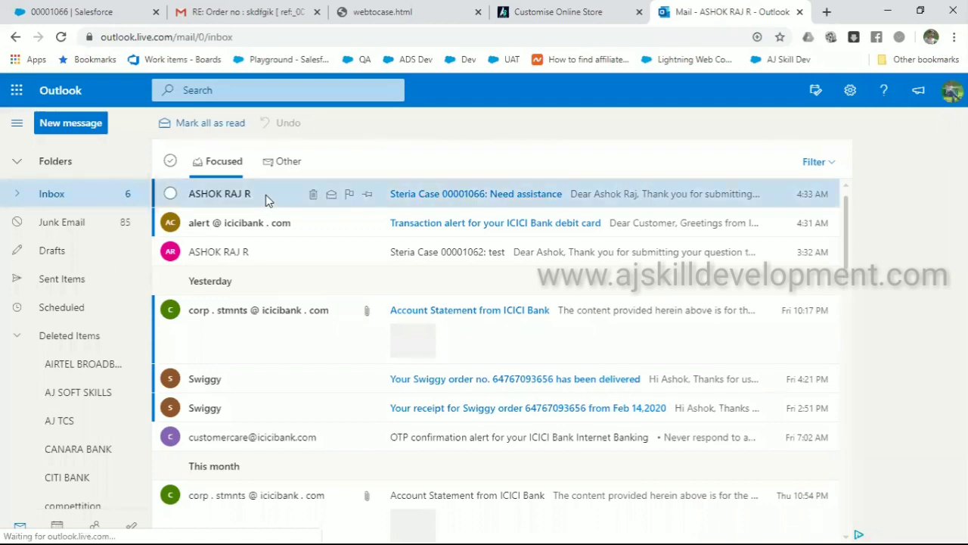
{"action": "double_click", "coordinate": [266, 198]}
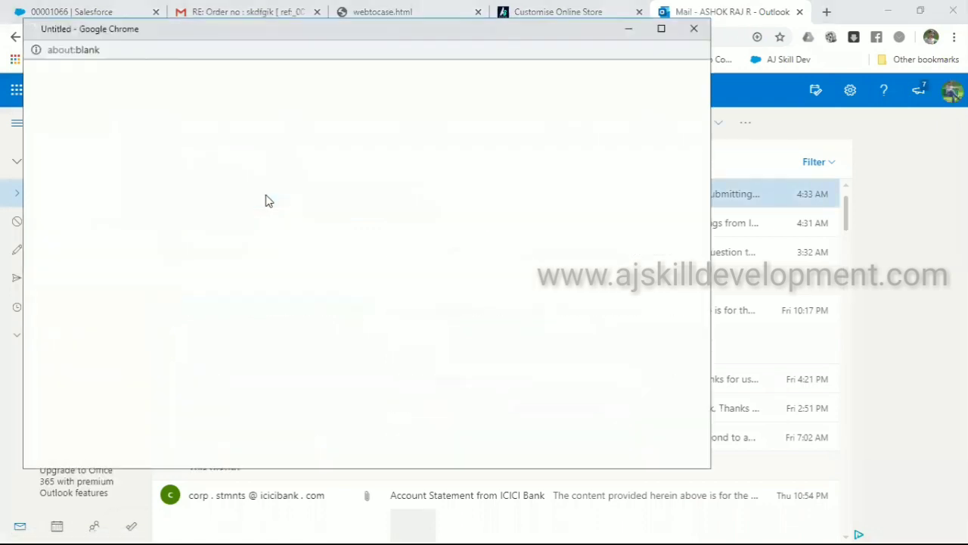
{"action": "left_click", "coordinate": [660, 28]}
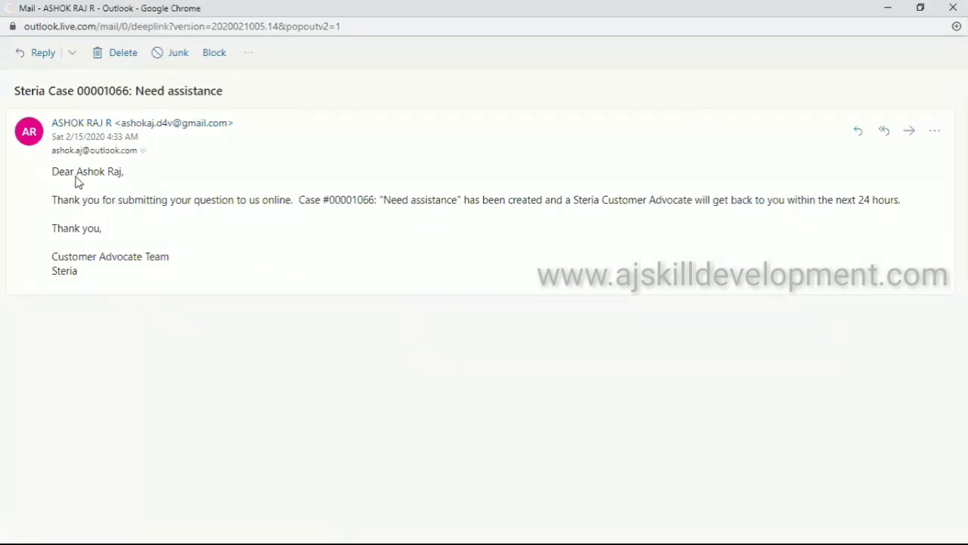
{"action": "left_click_drag", "start_coordinate": [54, 171], "coordinate": [134, 190]}
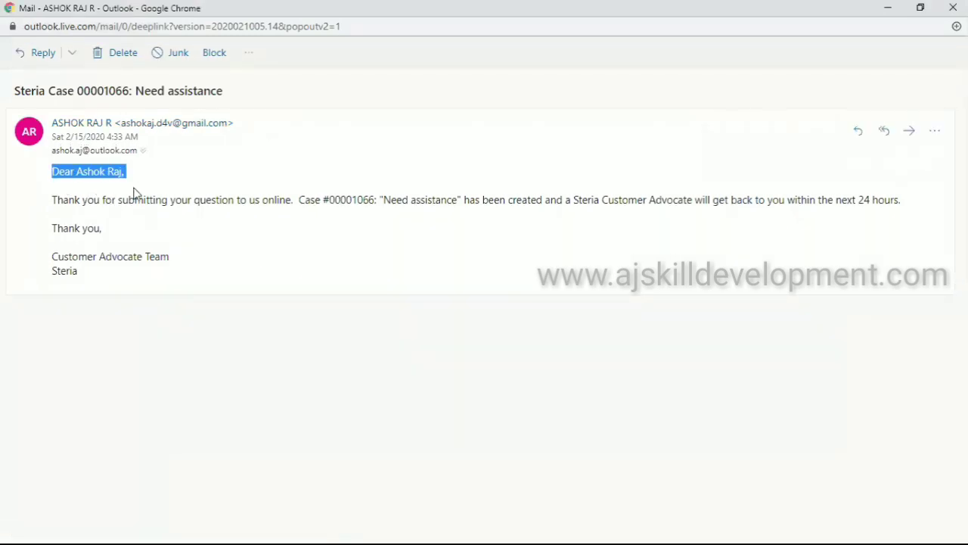
{"action": "triple_click", "coordinate": [161, 198]}
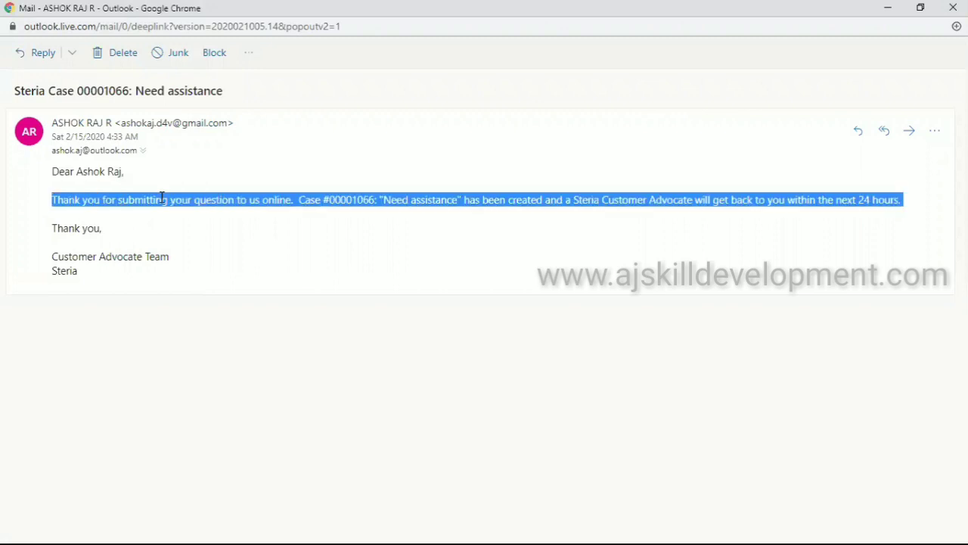
{"action": "left_click", "coordinate": [784, 197]}
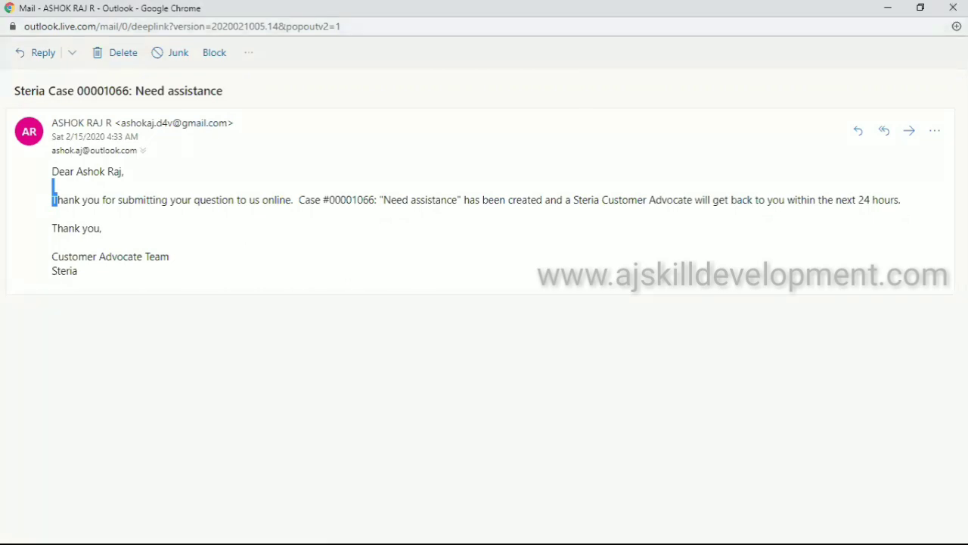
{"action": "left_click", "coordinate": [953, 8]}
{"action": "left_click", "coordinate": [97, 14]}
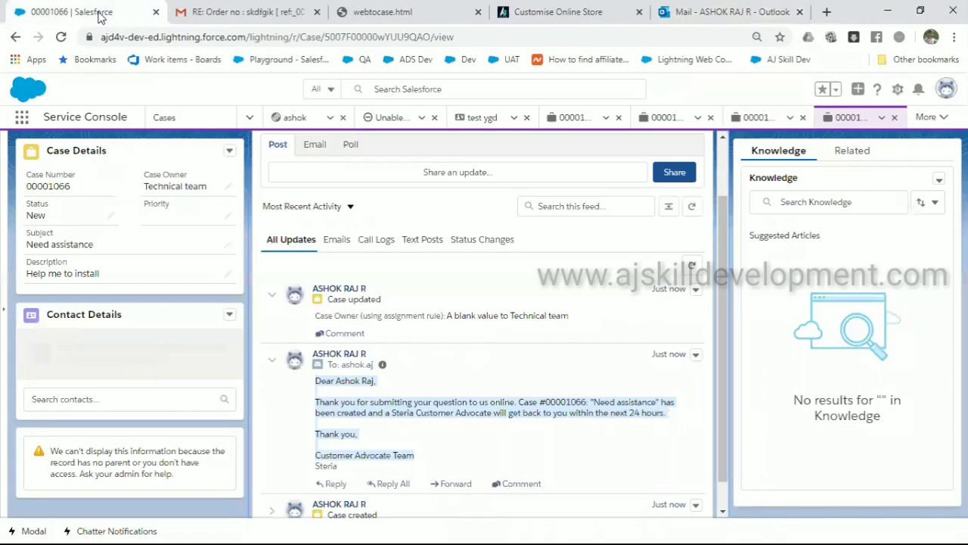
Collapse the Case updated feed entry on case 00001066 and open a new blank browser tab
{"action": "left_click", "coordinate": [444, 303]}
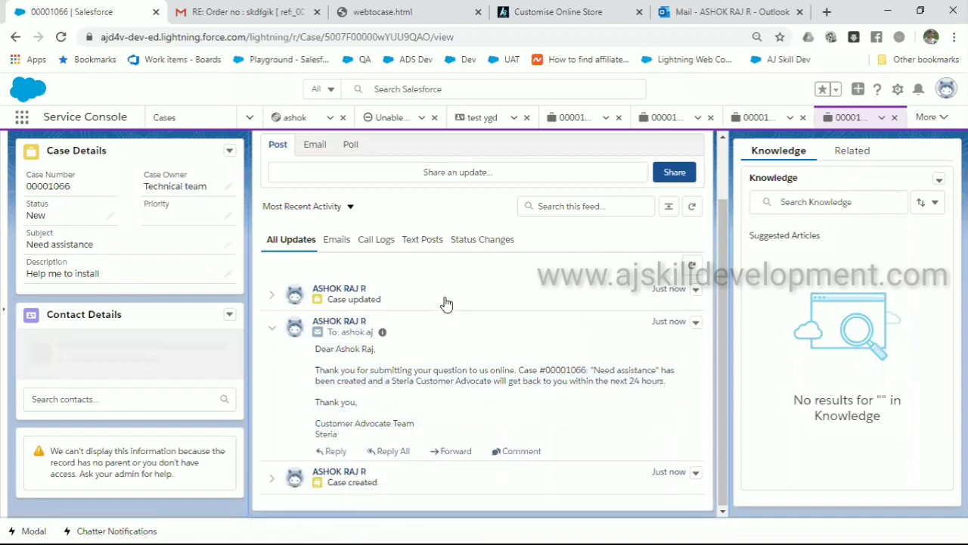
{"action": "scroll", "coordinate": [446, 302], "scroll_direction": "up", "scroll_amount": 2}
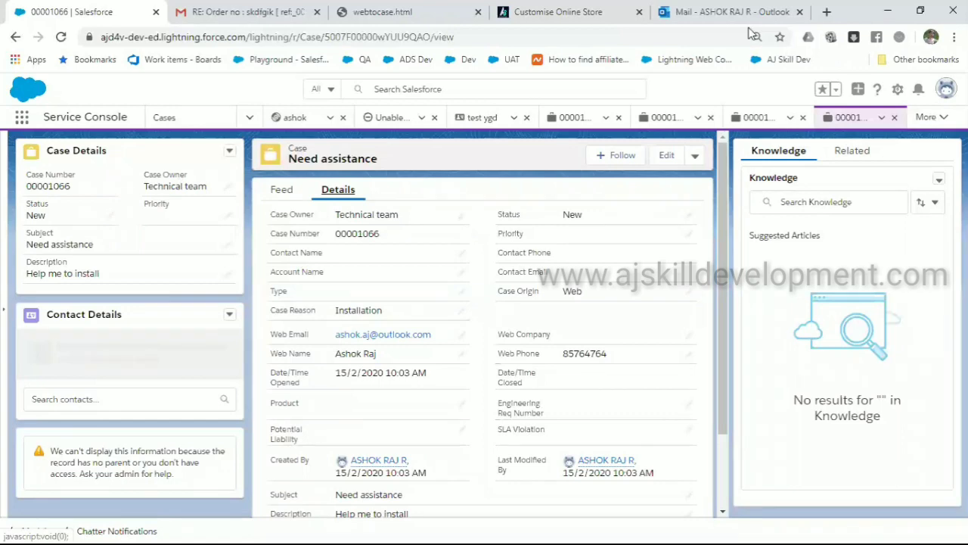
{"action": "left_click", "coordinate": [826, 12]}
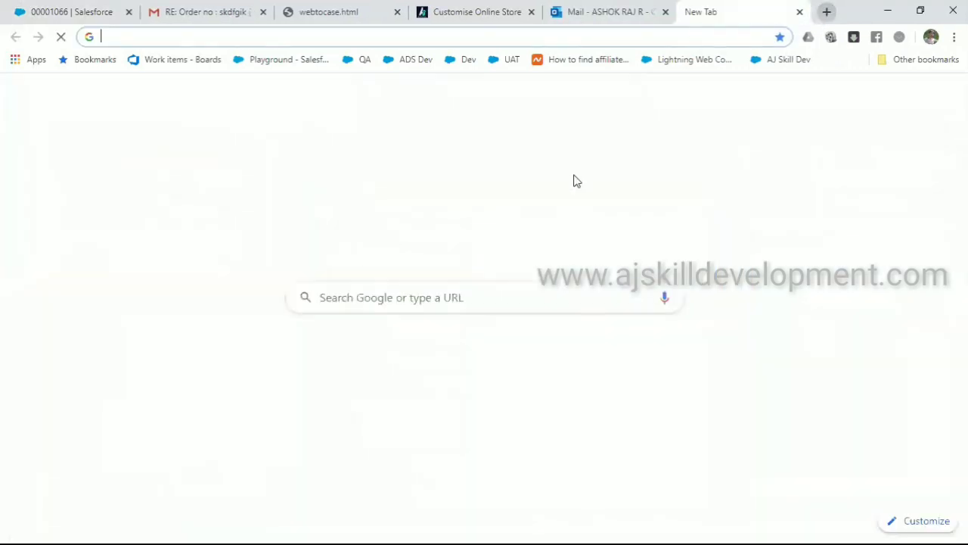
Switch to the second Google account and open its Gmail inbox
{"action": "left_click", "coordinate": [948, 93]}
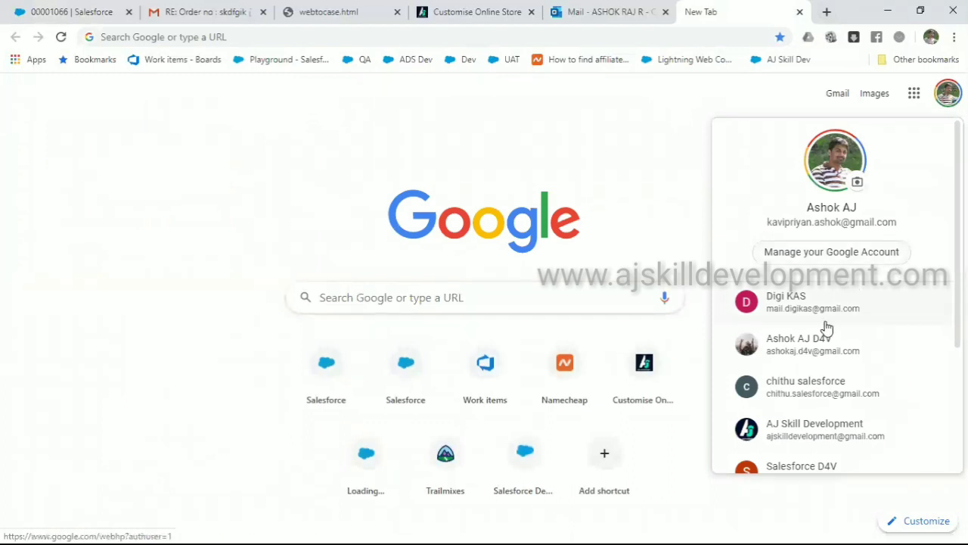
{"action": "left_click", "coordinate": [817, 347]}
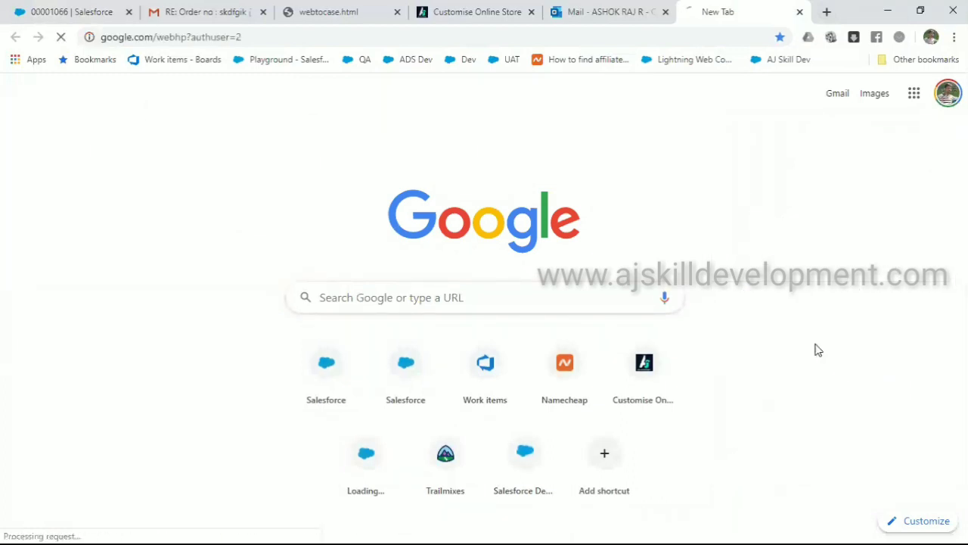
{"action": "left_click", "coordinate": [835, 100]}
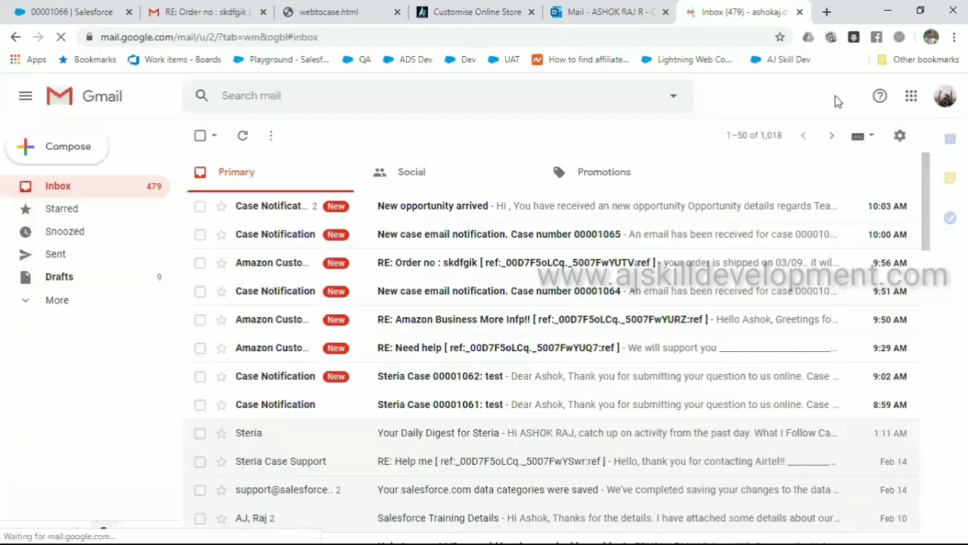
Read the case 00001065 notification email, then close the Gmail tab
{"action": "left_click", "coordinate": [497, 236]}
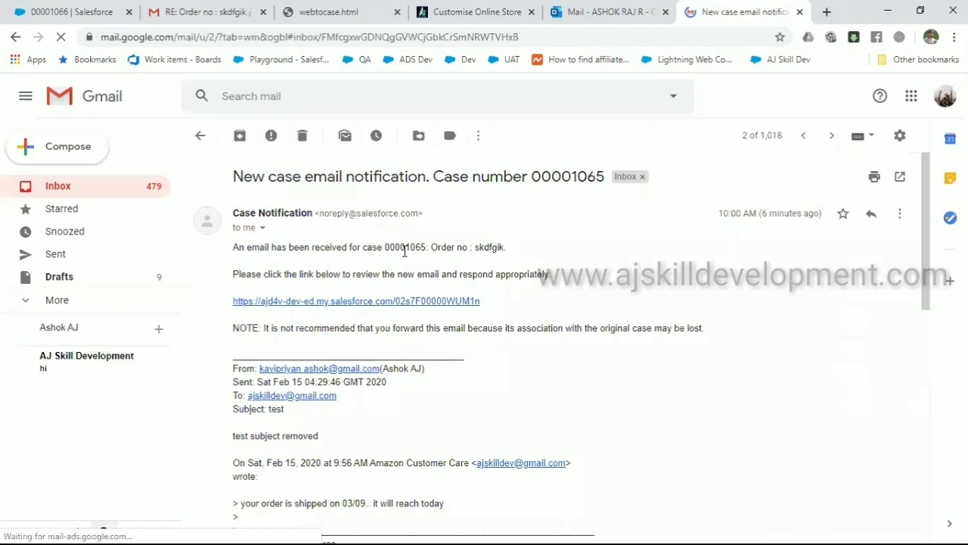
{"action": "left_click_drag", "start_coordinate": [460, 249], "coordinate": [539, 323]}
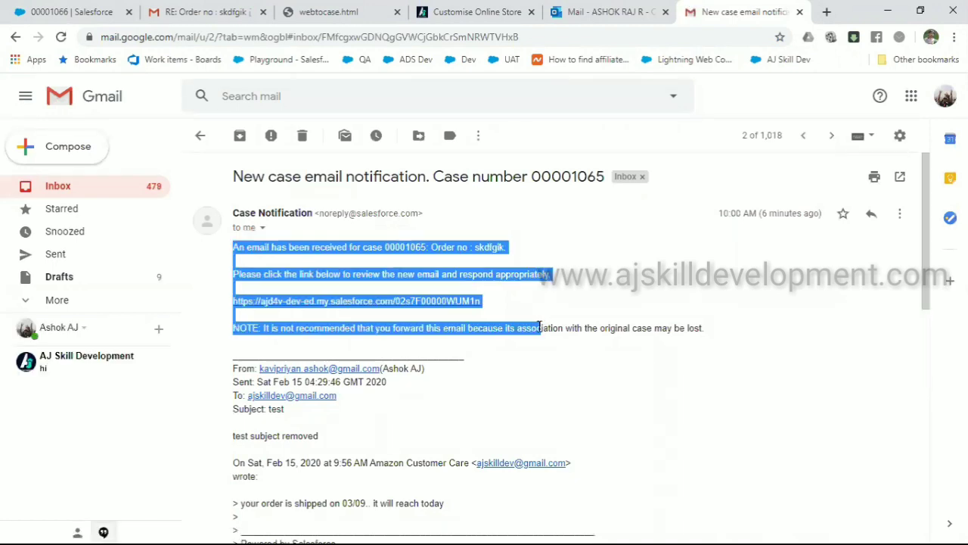
{"action": "left_click", "coordinate": [540, 328]}
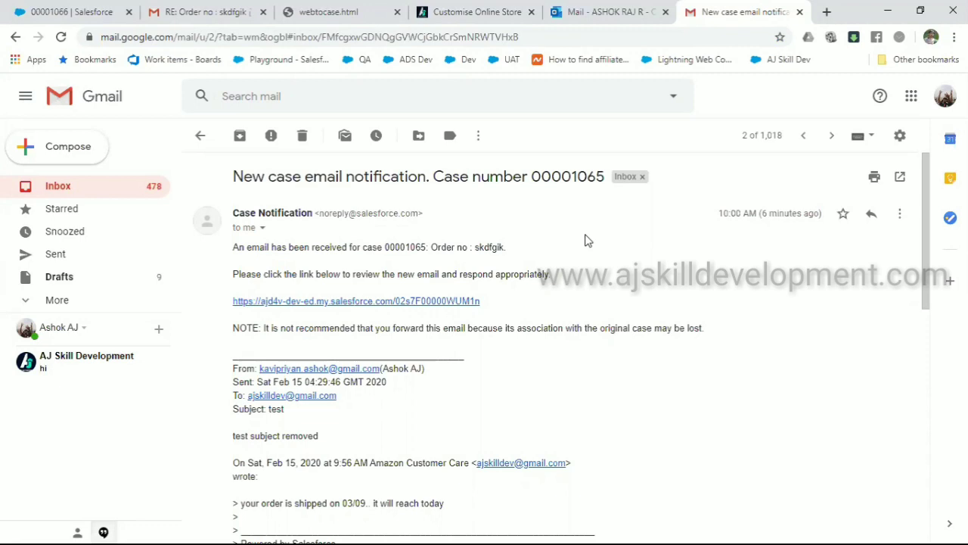
{"action": "left_click", "coordinate": [799, 12]}
Open the web-to-case form in a new tab and set Case Reason to Feedback
{"action": "left_click", "coordinate": [826, 13]}
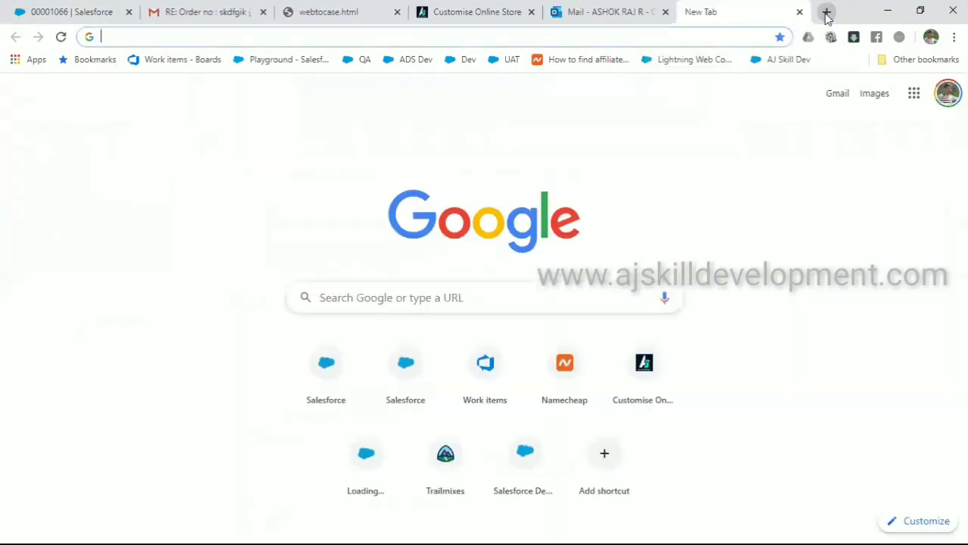
{"action": "key", "text": "alt+Tab"}
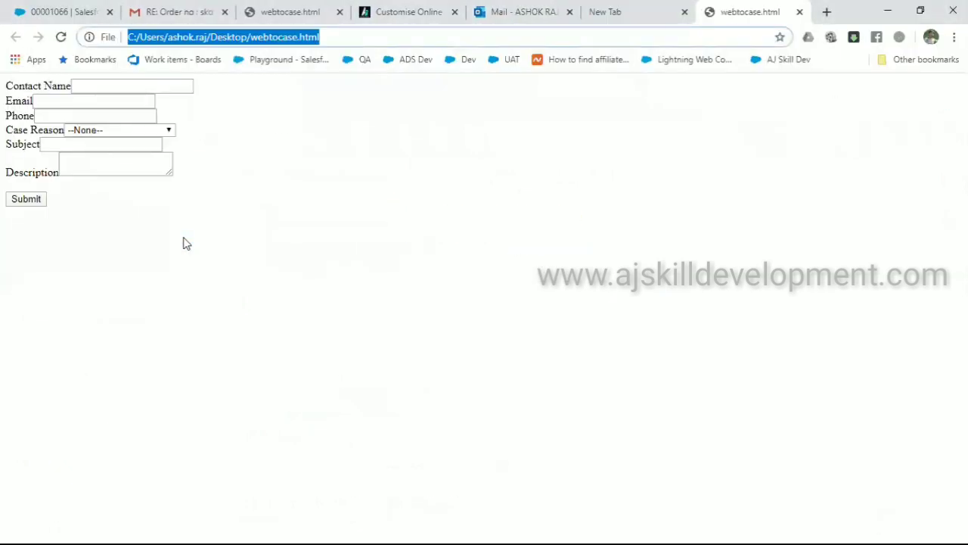
{"action": "left_click", "coordinate": [136, 131]}
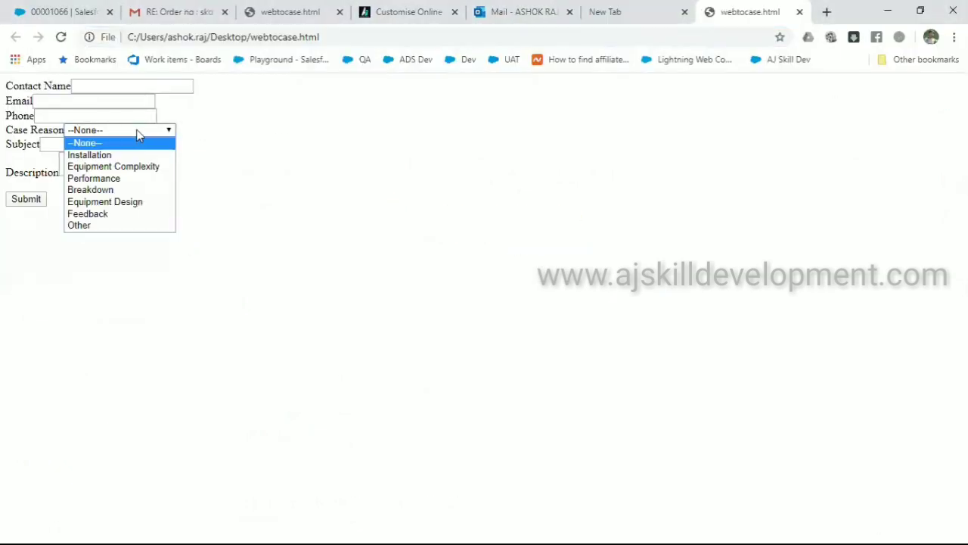
{"action": "left_click", "coordinate": [115, 215]}
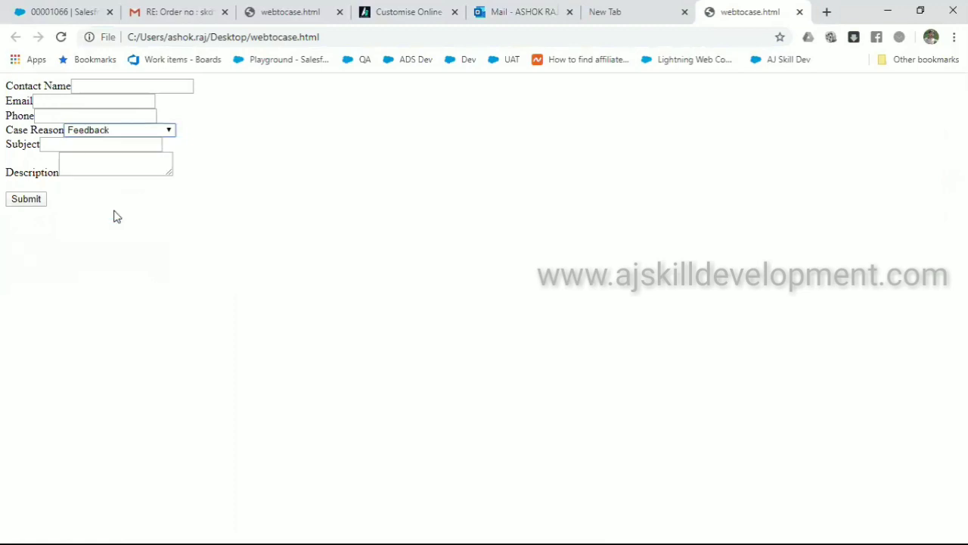
Fill in the contact's name, e-mail address and phone number
{"action": "left_click", "coordinate": [118, 90]}
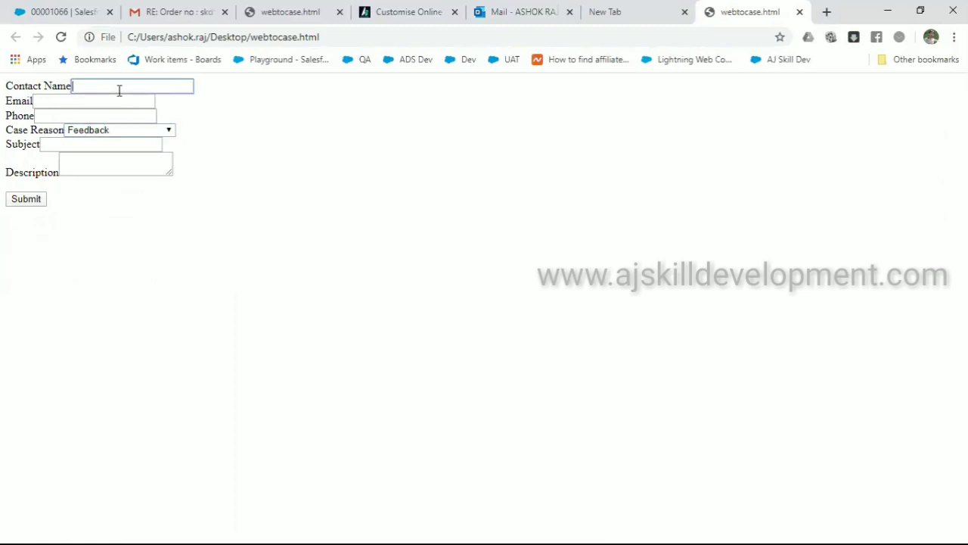
{"action": "type", "text": "Gokul"}
{"action": "key", "text": "Tab"}
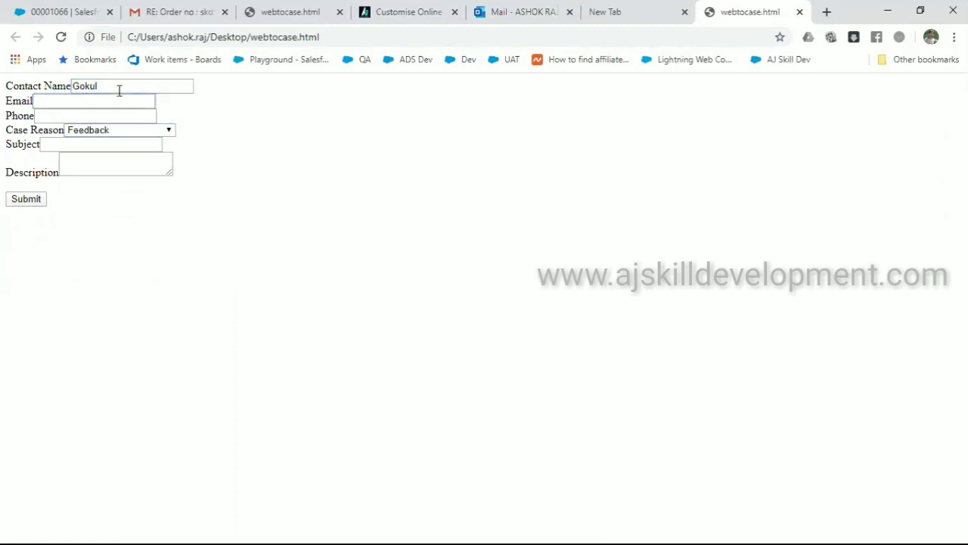
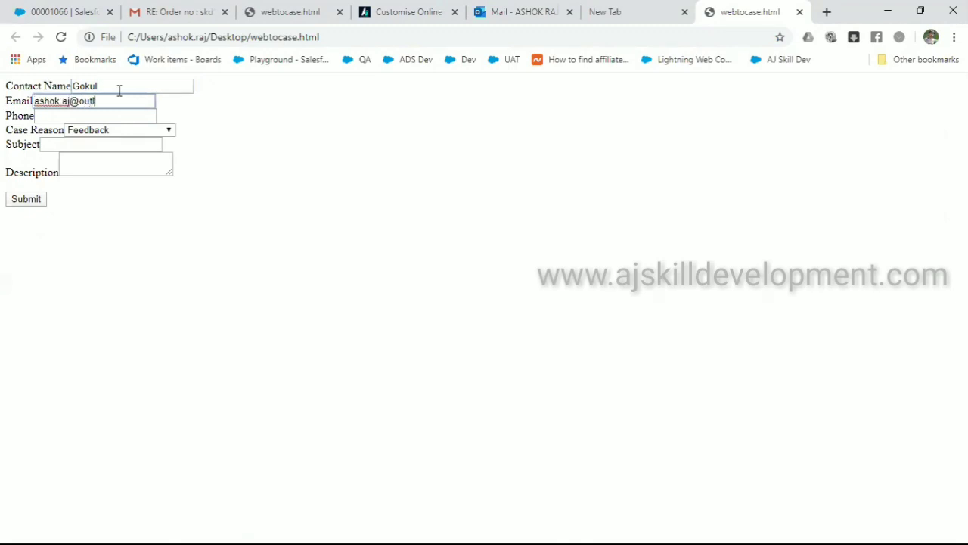
{"action": "key", "text": "Tab"}
{"action": "type", "text": "982365982"}
{"action": "key", "text": "Tab"}
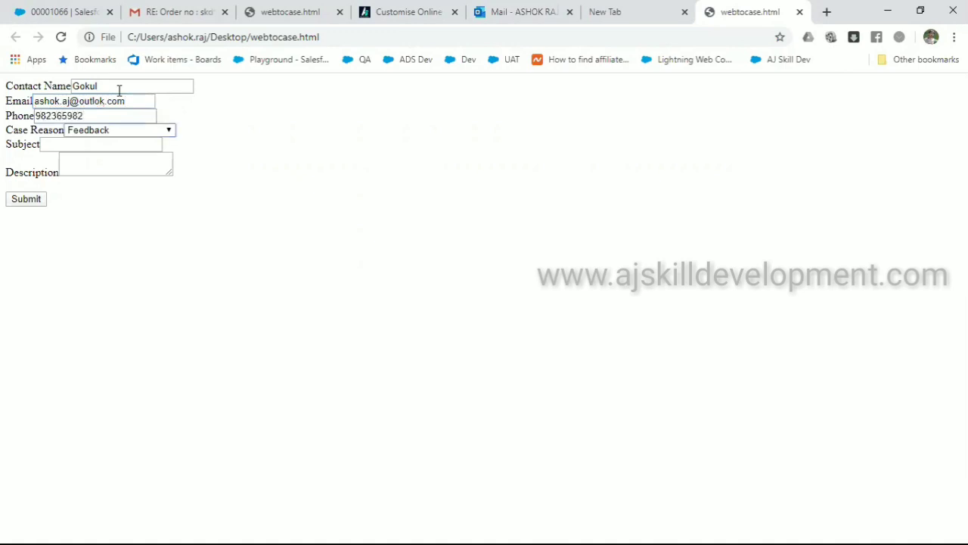
Enter subject 'test' and description 'need to improve', submit, and close the redirect tab
{"action": "left_click", "coordinate": [87, 142]}
{"action": "key", "text": "Tab"}
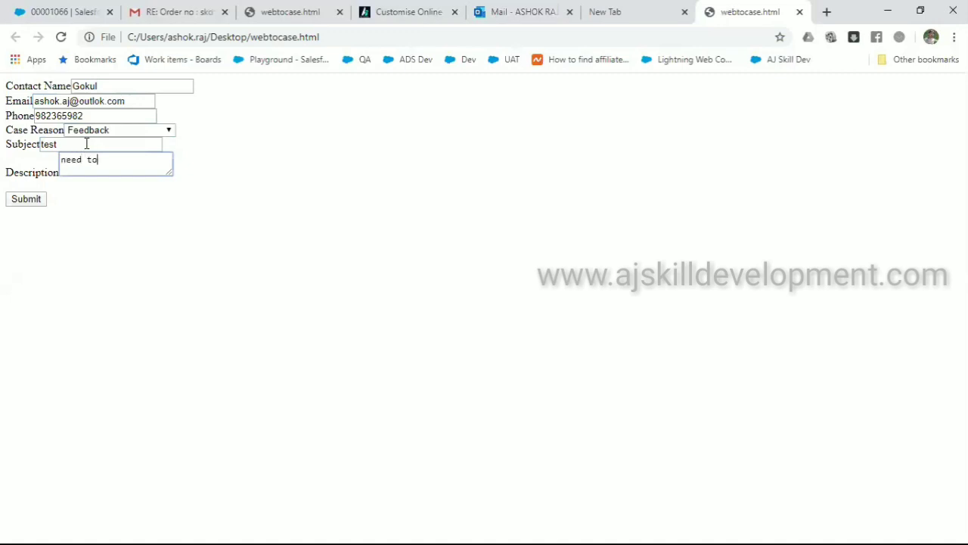
{"action": "type", "text": "need to improve your service"}
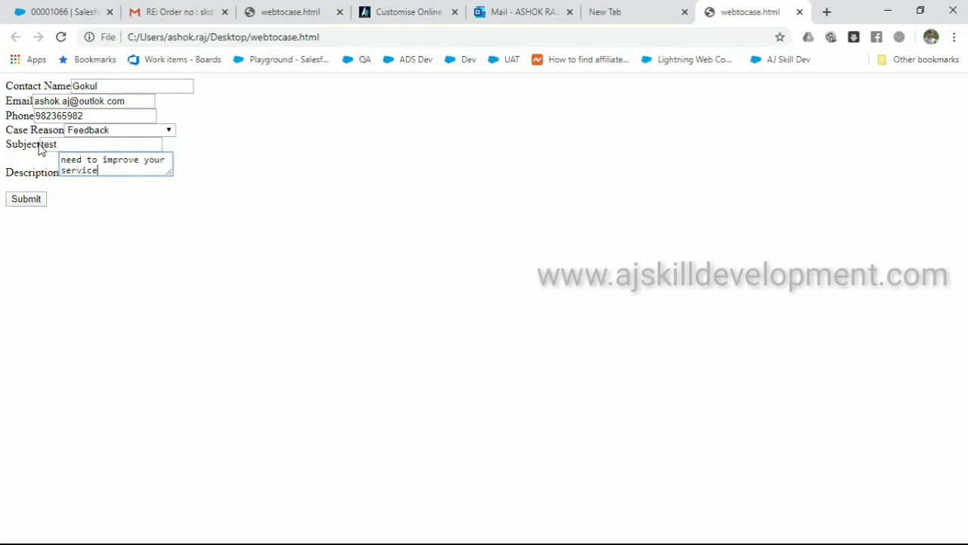
{"action": "left_click", "coordinate": [39, 200]}
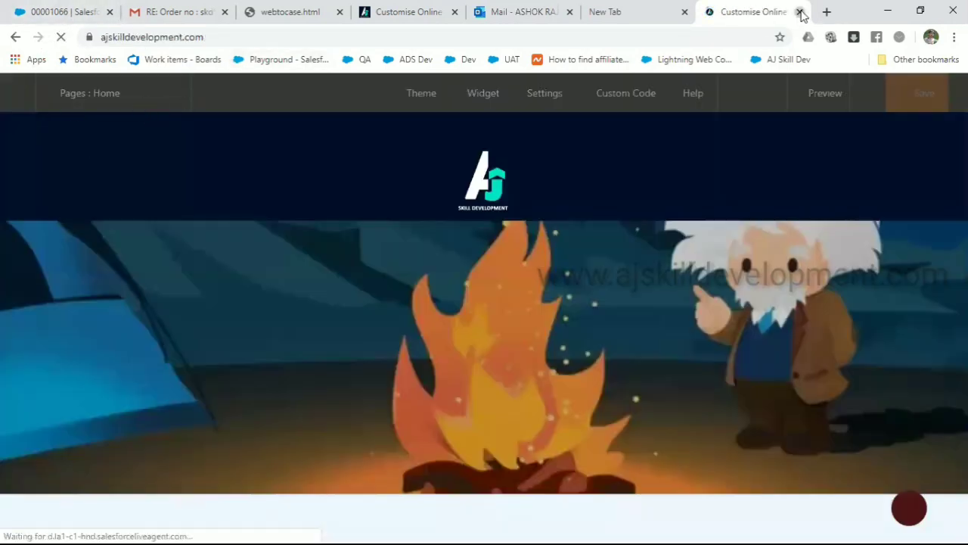
{"action": "left_click", "coordinate": [800, 13]}
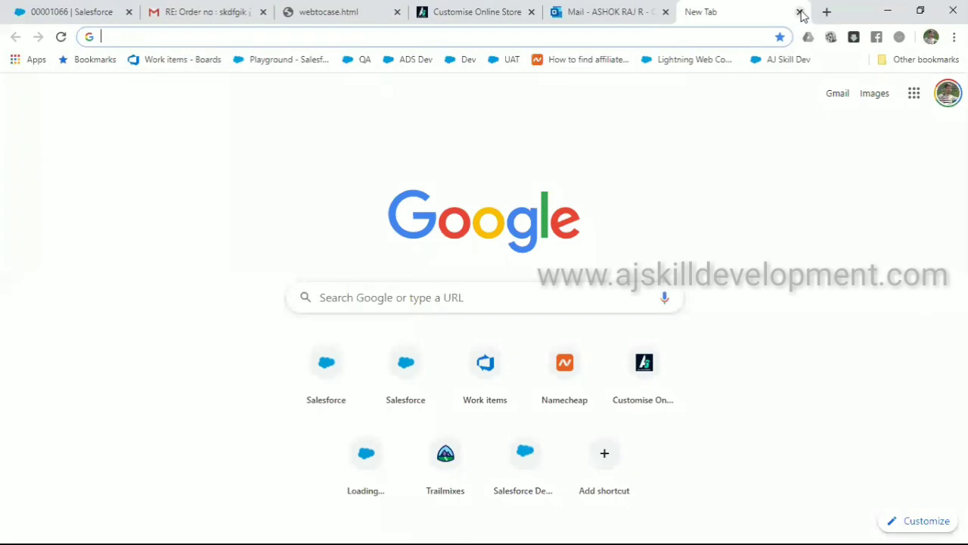
Refresh the open Cases list and open new case 00001068
{"action": "left_click", "coordinate": [95, 12]}
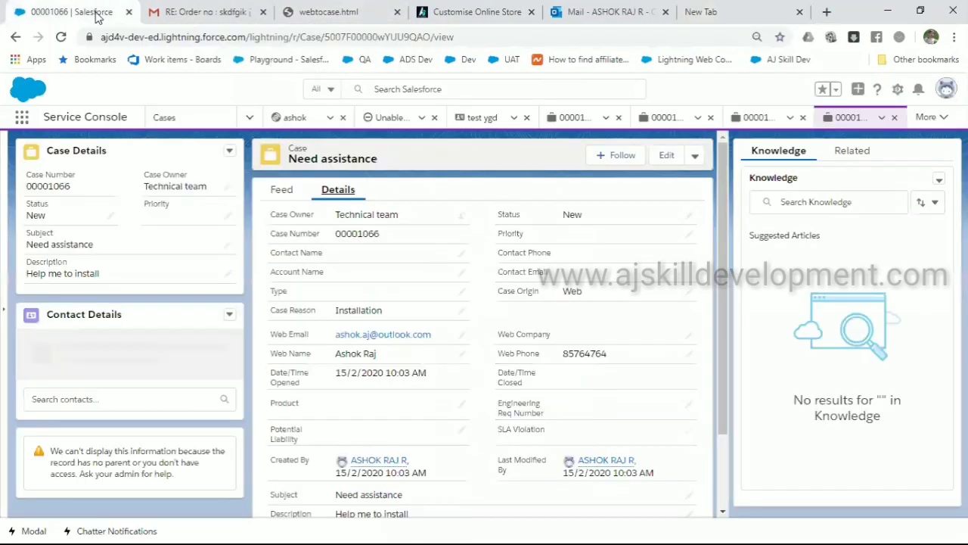
{"action": "left_click", "coordinate": [166, 121]}
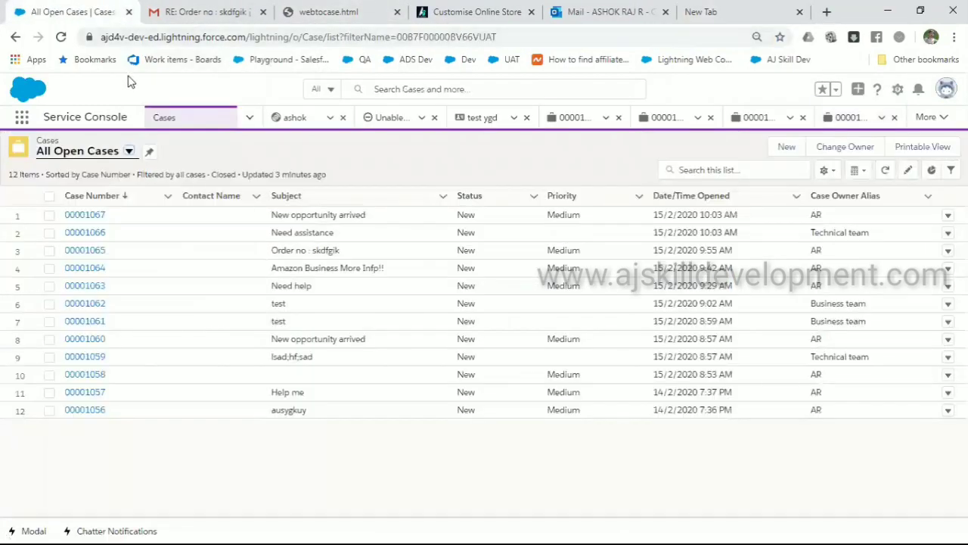
{"action": "left_click", "coordinate": [106, 36]}
{"action": "key", "text": "Return"}
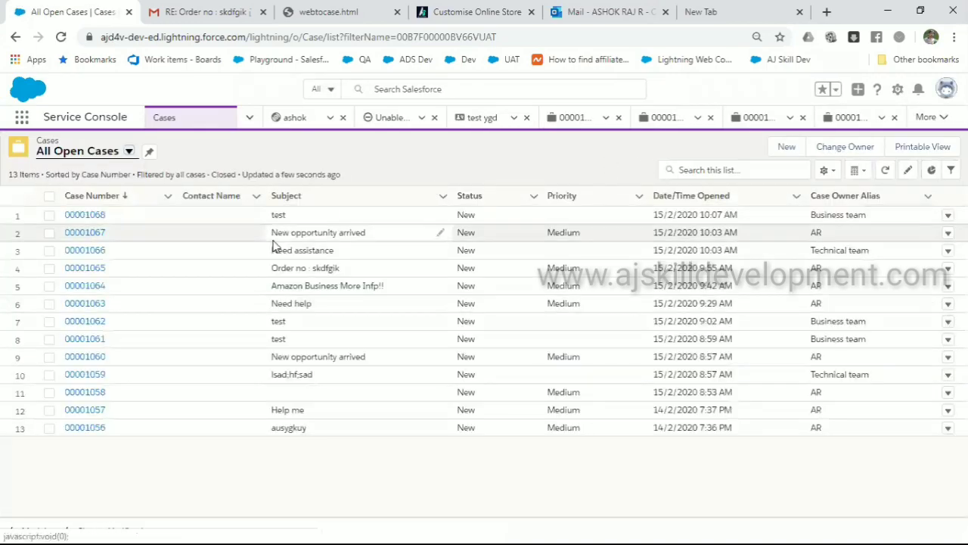
{"action": "left_click", "coordinate": [94, 218]}
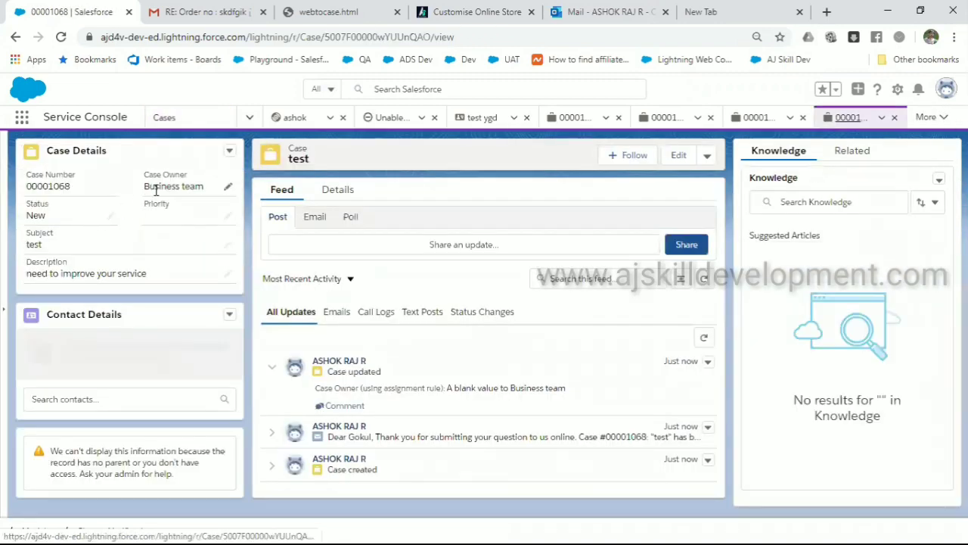
Check case 00001068's Details (owner Business team) and expand its auto-response email in the Feed
{"action": "left_click", "coordinate": [340, 199]}
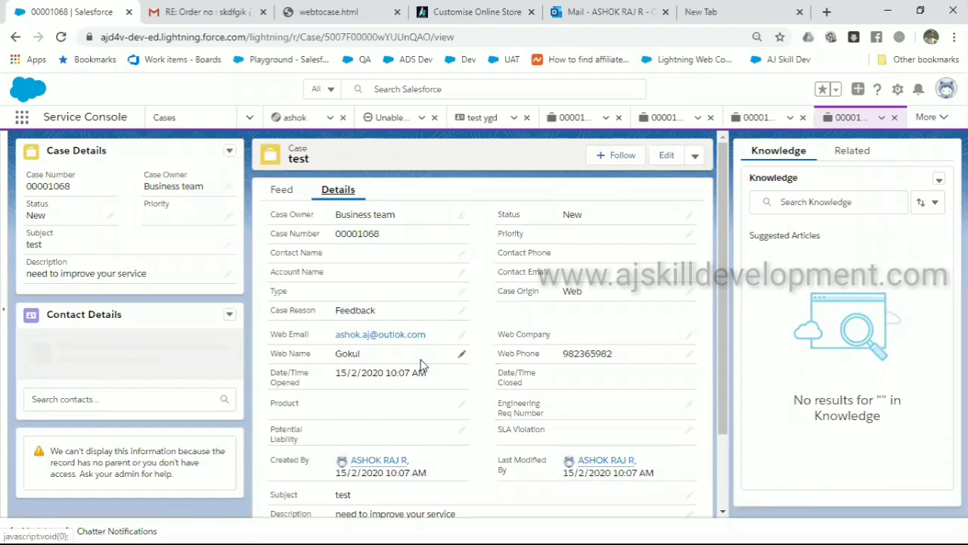
{"action": "scroll", "coordinate": [422, 365], "scroll_direction": "down", "scroll_amount": 1}
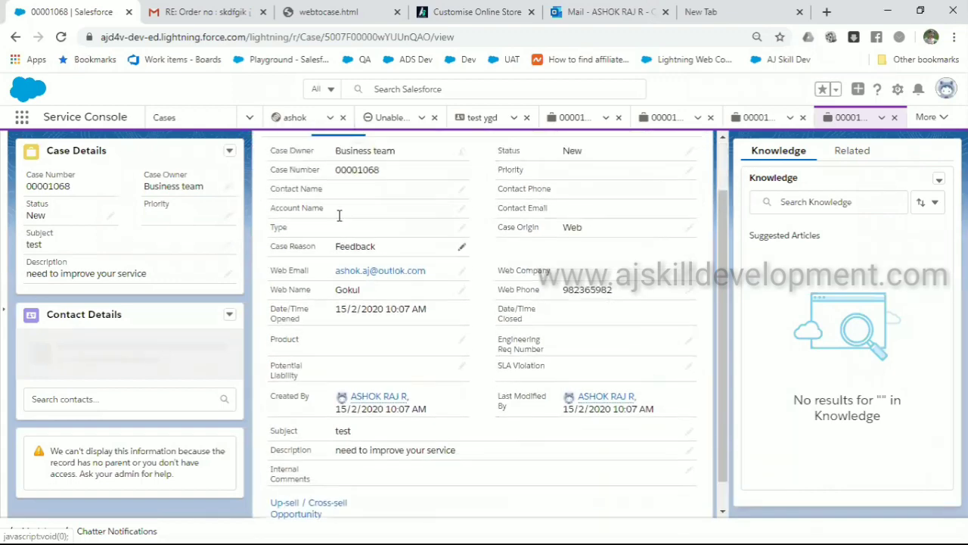
{"action": "scroll", "coordinate": [339, 215], "scroll_direction": "up", "scroll_amount": 1}
{"action": "left_click", "coordinate": [282, 195]}
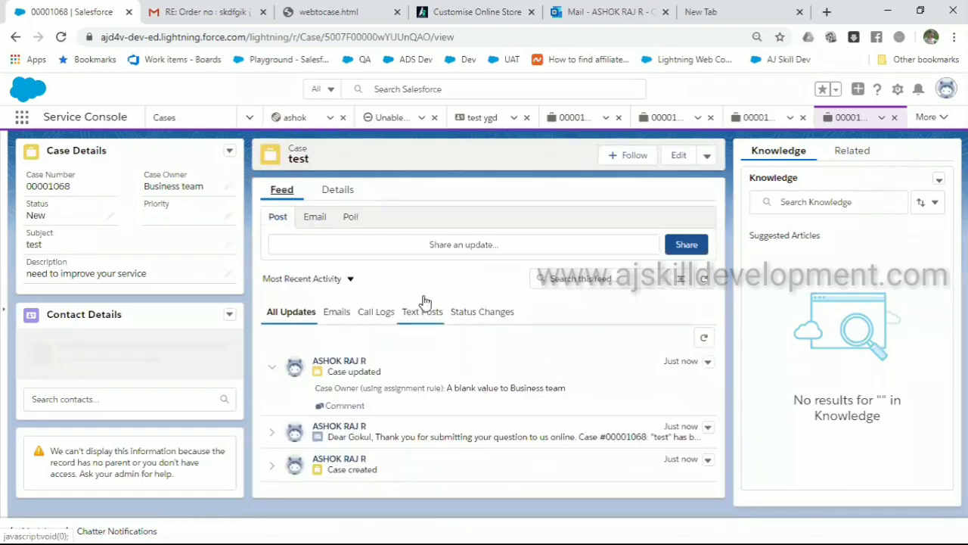
{"action": "left_click", "coordinate": [435, 447]}
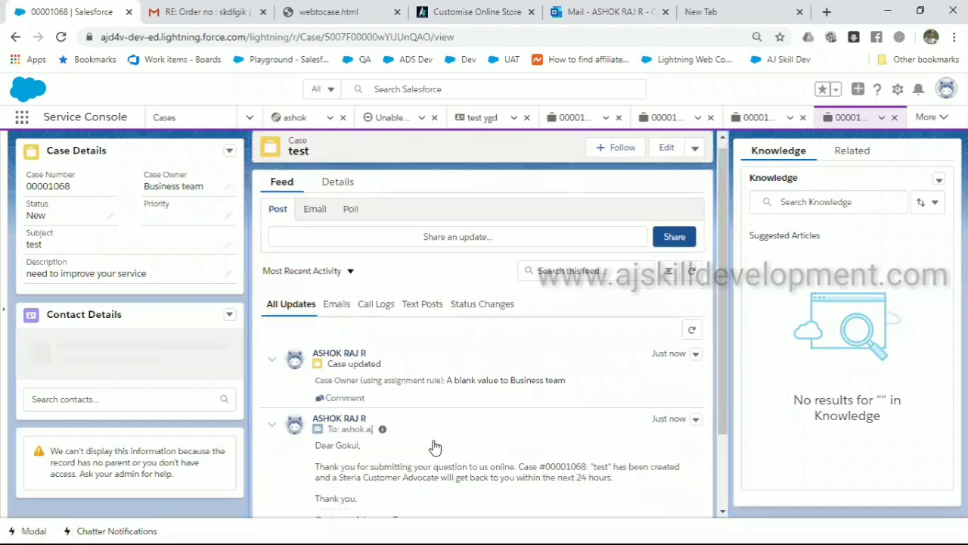
{"action": "scroll", "coordinate": [435, 447], "scroll_direction": "down", "scroll_amount": 1}
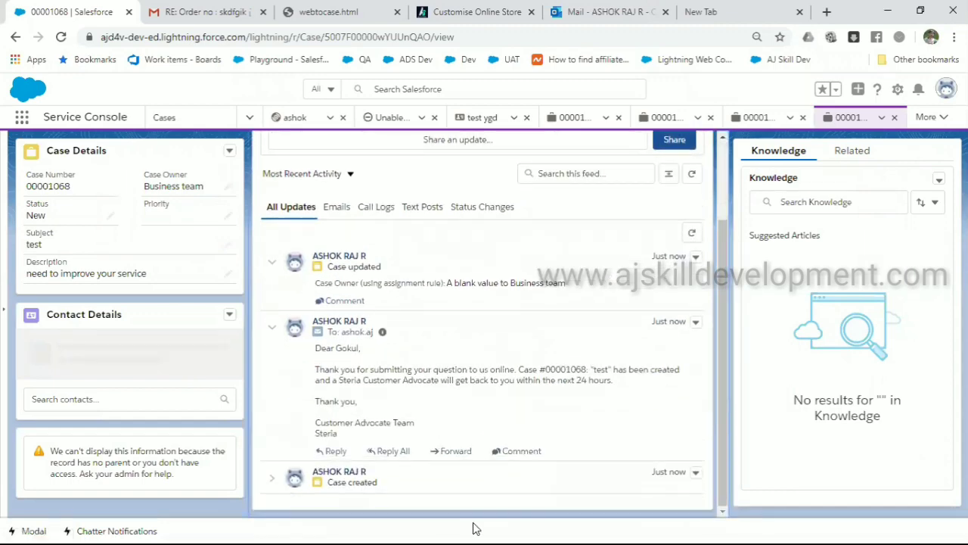
{"action": "key", "text": "ctrl+Tab"}
{"action": "key", "text": "ctrl+Tab"}
{"action": "key", "text": "ctrl+Tab"}
{"action": "key", "text": "ctrl+Tab"}
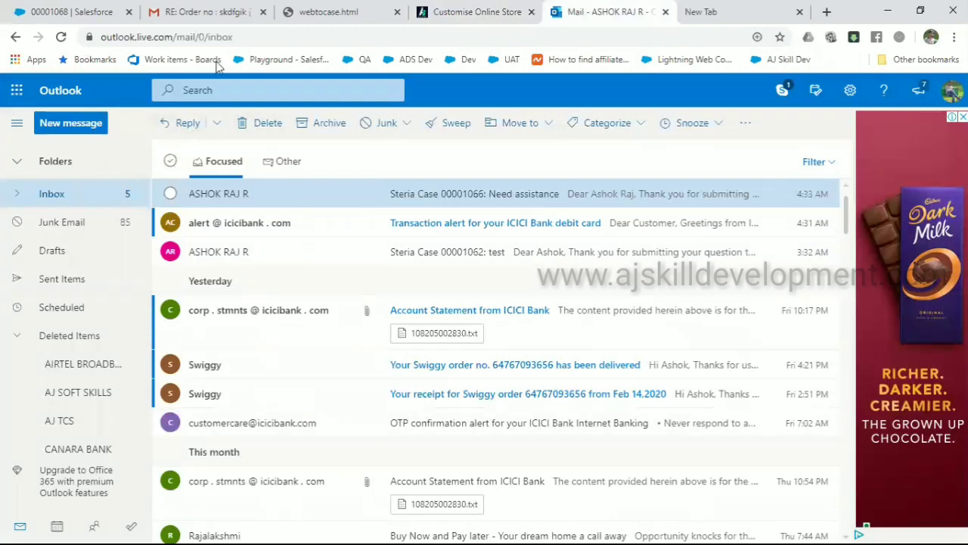
Reload the Outlook inbox to check the case auto-reply e-mails, then move to the Google new tab
{"action": "left_click", "coordinate": [228, 38]}
{"action": "key", "text": "Return"}
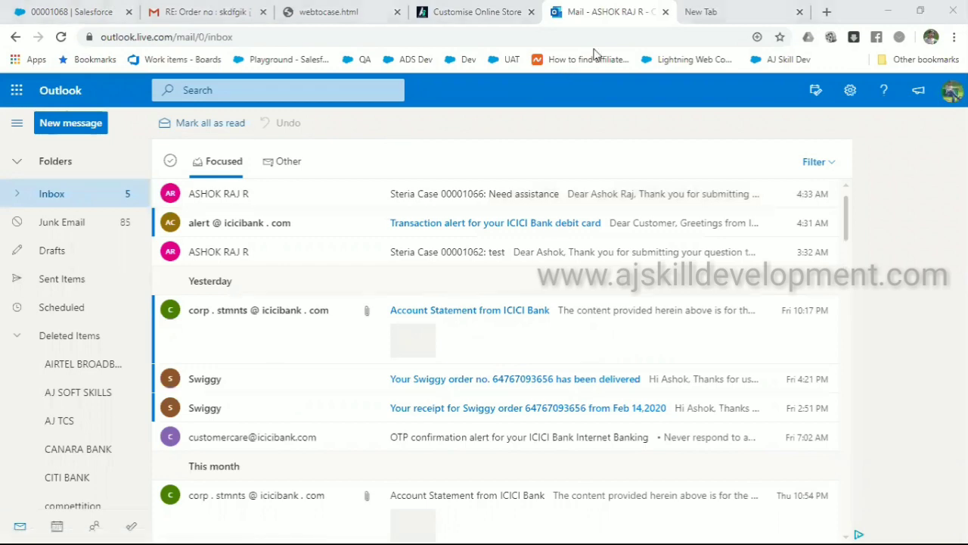
{"action": "key", "text": "ctrl+Tab"}
{"action": "key", "text": "ctrl+shift+Tab"}
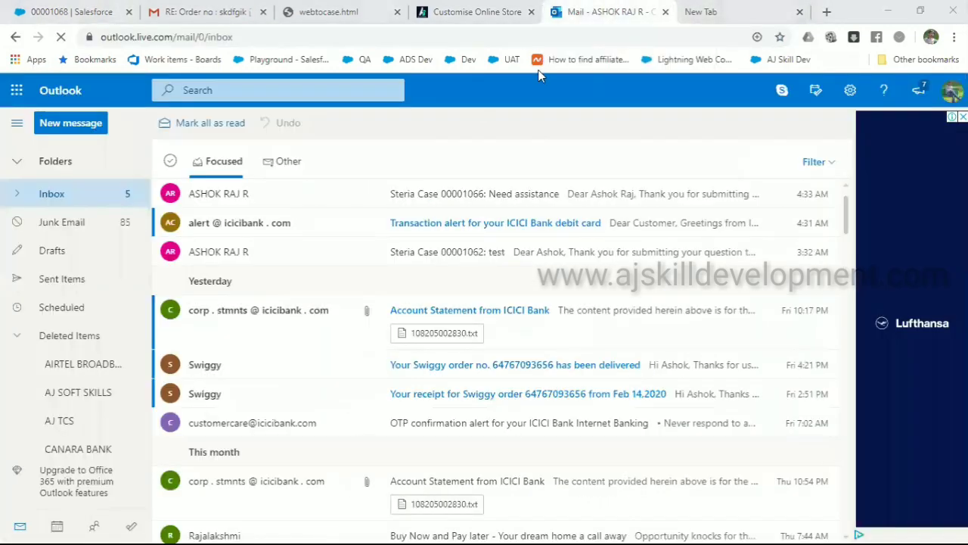
{"action": "key", "text": "ctrl+Tab"}
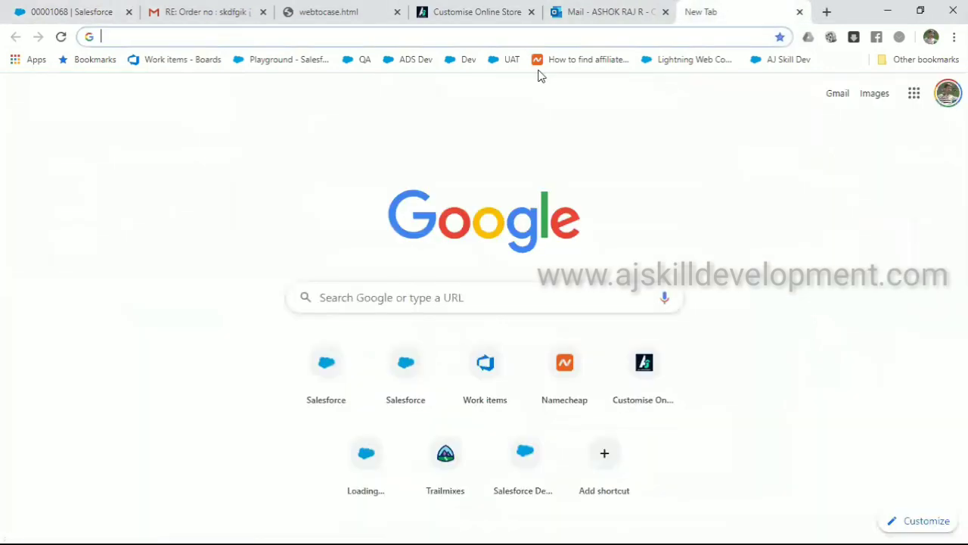
Switch to another signed-in Google account and open its Gmail
{"action": "left_click", "coordinate": [948, 92]}
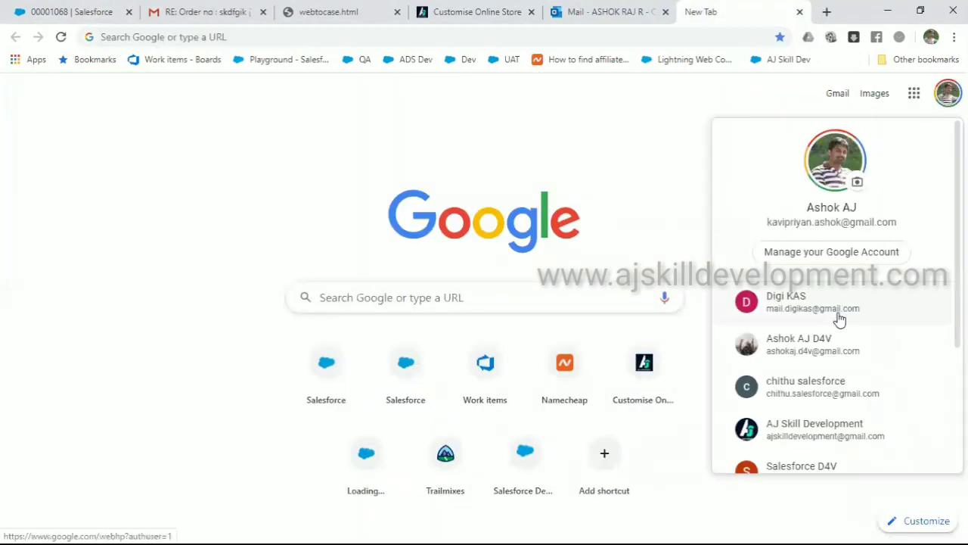
{"action": "scroll", "coordinate": [839, 319], "scroll_direction": "down", "scroll_amount": 3}
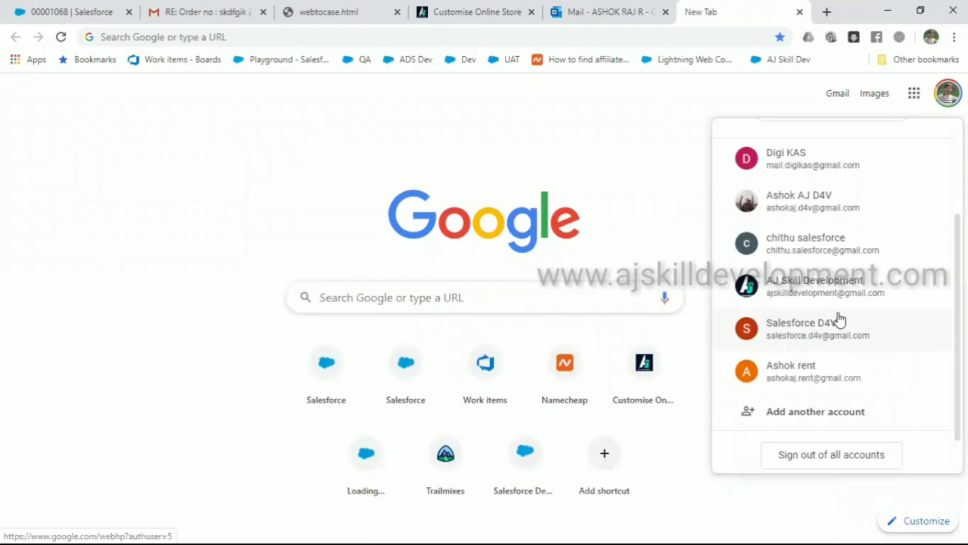
{"action": "left_click", "coordinate": [828, 369]}
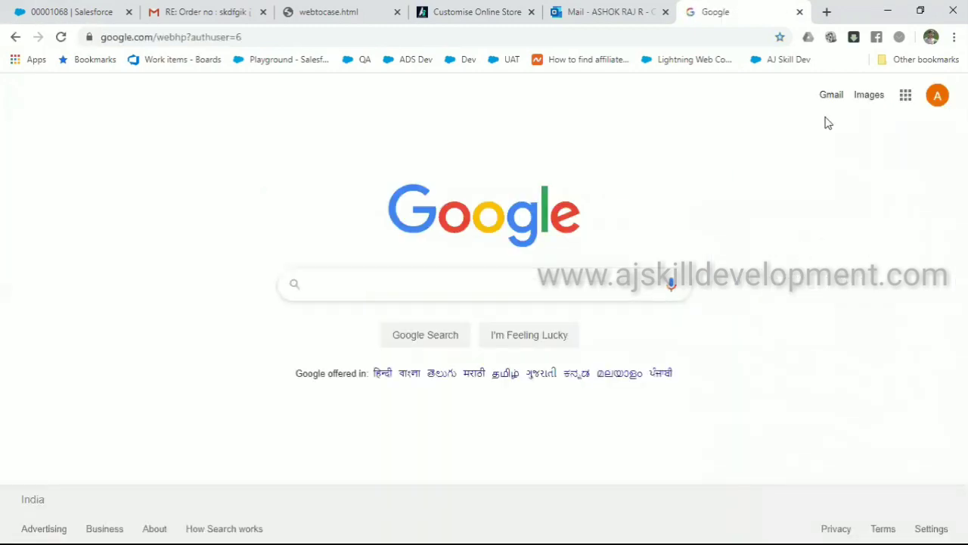
{"action": "left_click", "coordinate": [829, 99]}
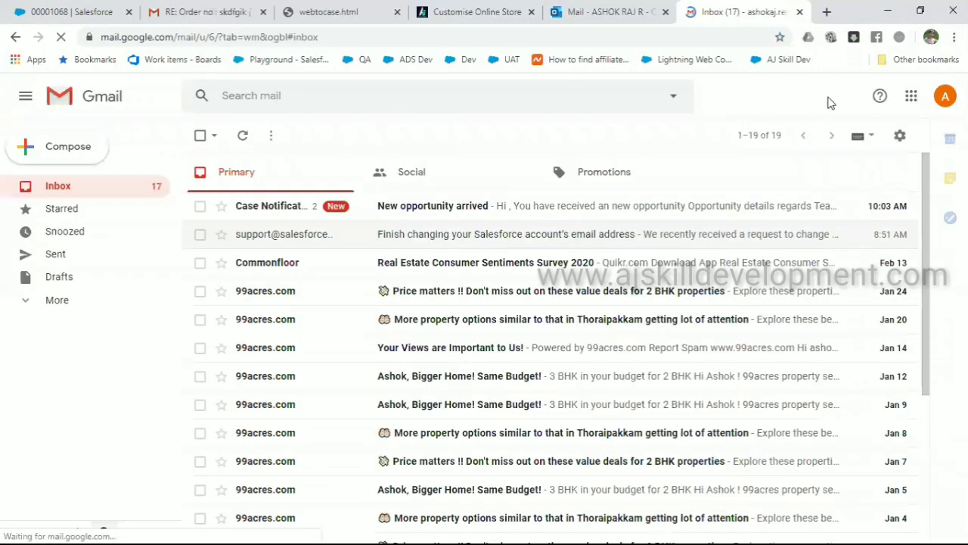
Read the 'New opportunity arrived' email with both messages expanded, then return to case 00001068
{"action": "left_click", "coordinate": [406, 208]}
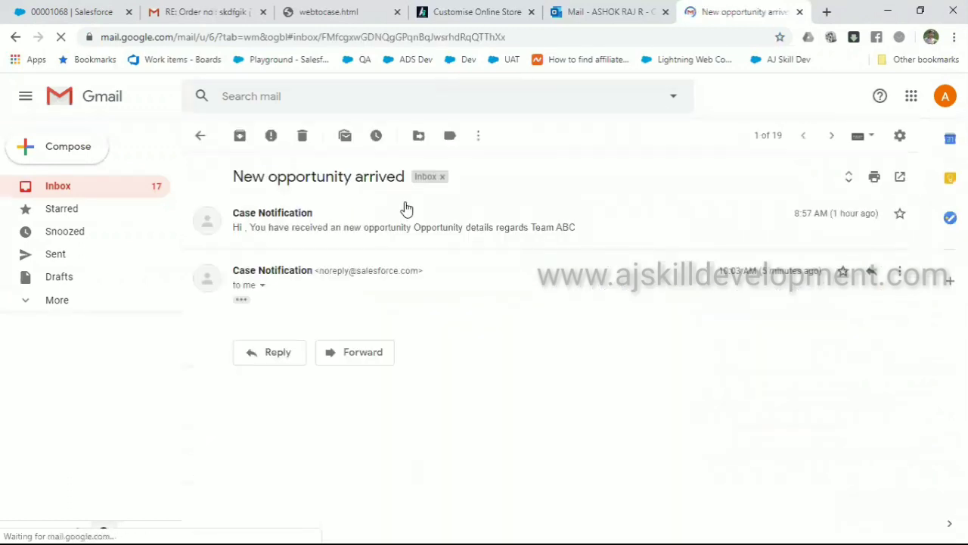
{"action": "left_click", "coordinate": [241, 300]}
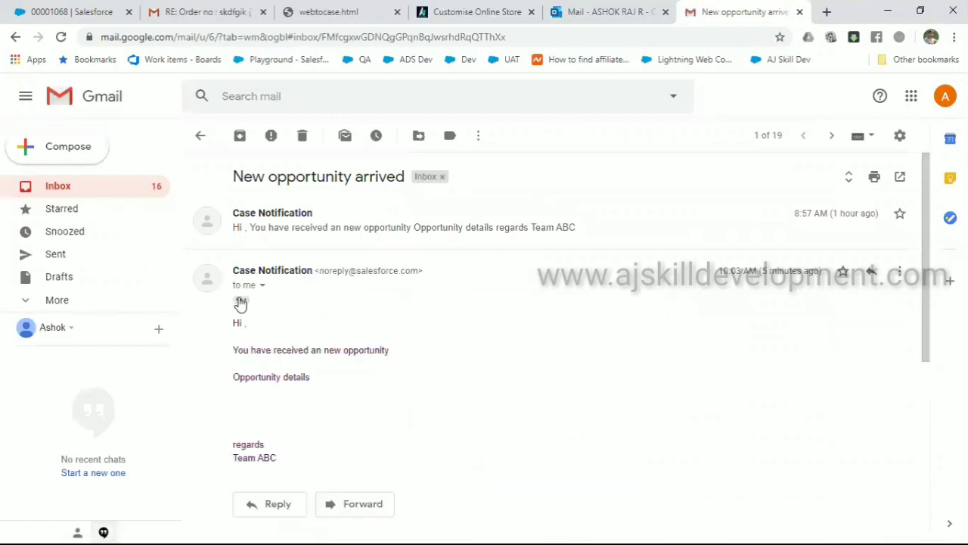
{"action": "left_click", "coordinate": [335, 225]}
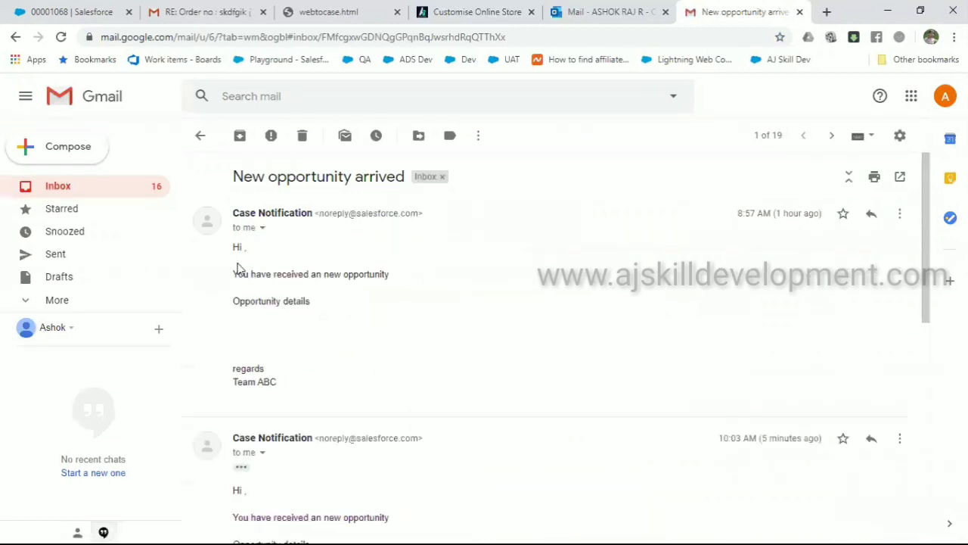
{"action": "left_click_drag", "start_coordinate": [237, 263], "coordinate": [361, 314]}
{"action": "left_click", "coordinate": [361, 307]}
{"action": "scroll", "coordinate": [361, 308], "scroll_direction": "down", "scroll_amount": 3}
{"action": "scroll", "coordinate": [374, 331], "scroll_direction": "down", "scroll_amount": 1}
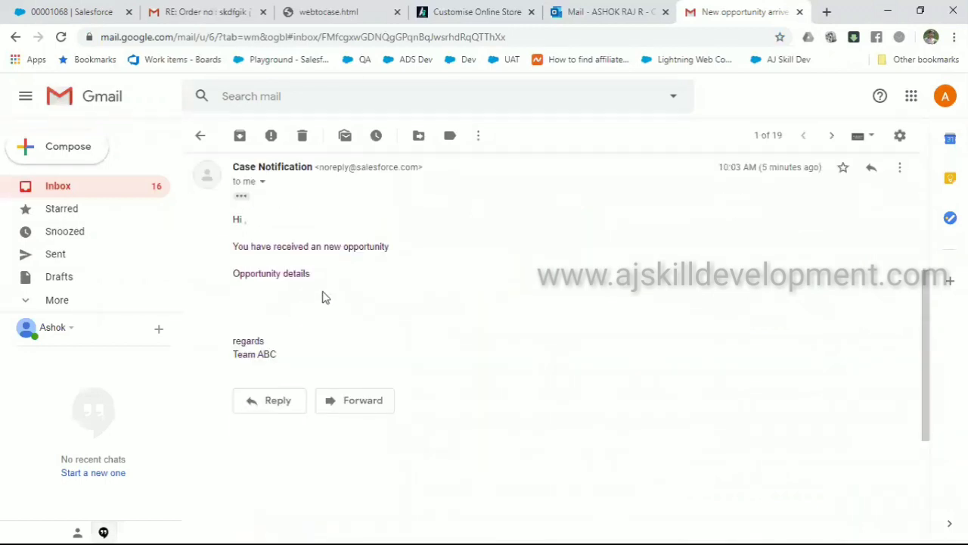
{"action": "left_click_drag", "start_coordinate": [235, 218], "coordinate": [311, 318]}
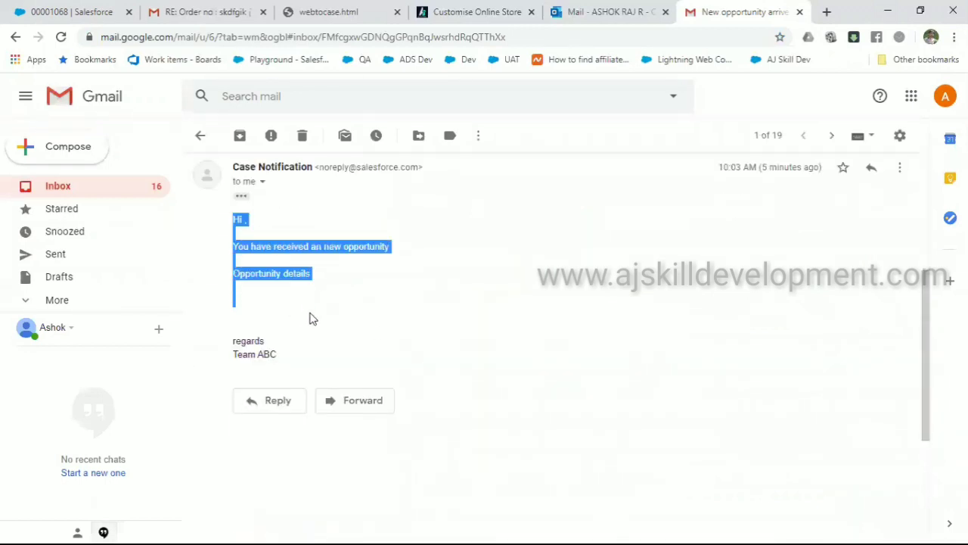
{"action": "left_click", "coordinate": [90, 12]}
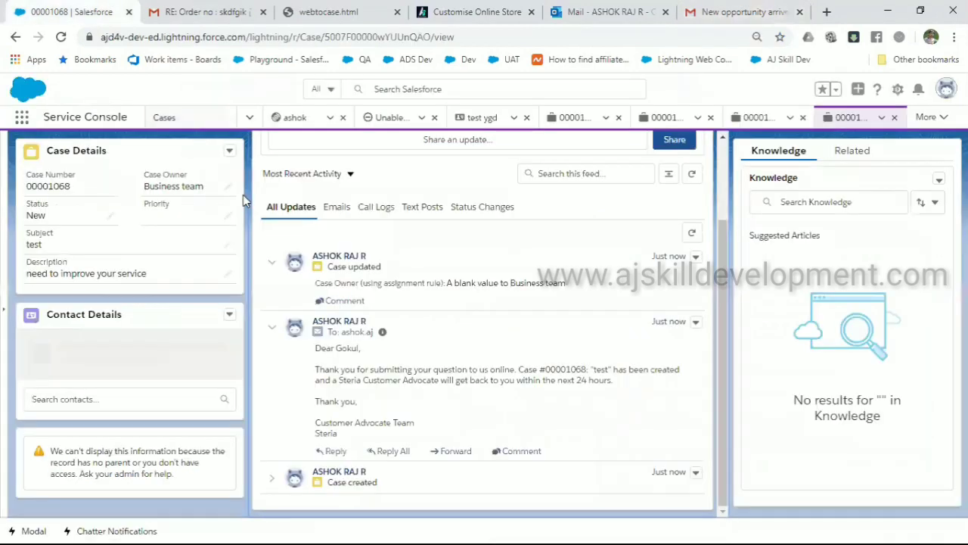
{"action": "scroll", "coordinate": [367, 268], "scroll_direction": "up", "scroll_amount": 2}
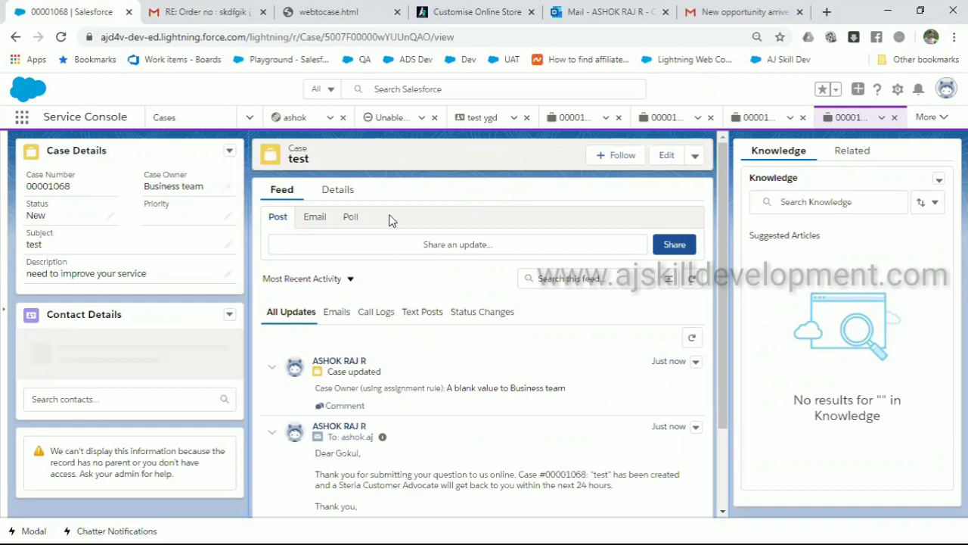
{"action": "scroll", "coordinate": [392, 219], "scroll_direction": "down", "scroll_amount": 2}
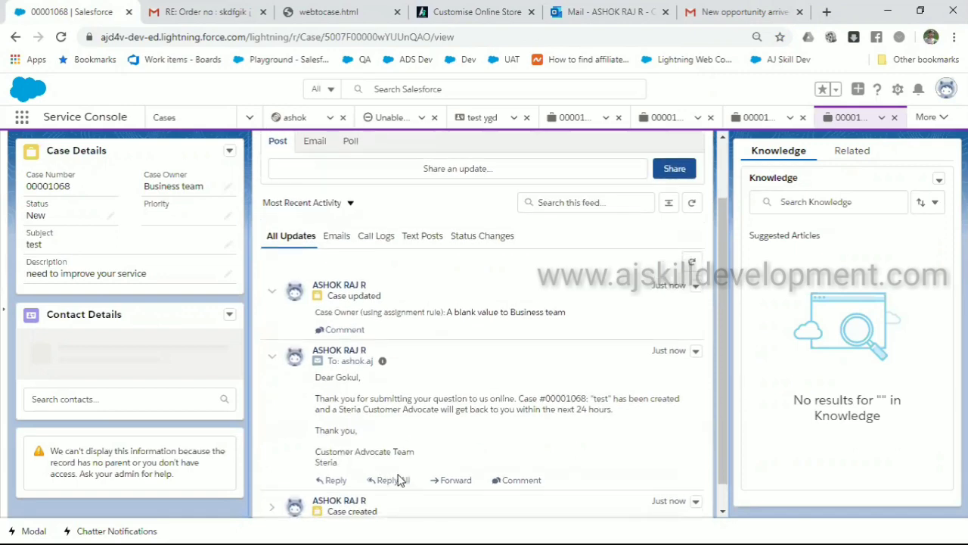
{"action": "scroll", "coordinate": [397, 482], "scroll_direction": "up", "scroll_amount": 1}
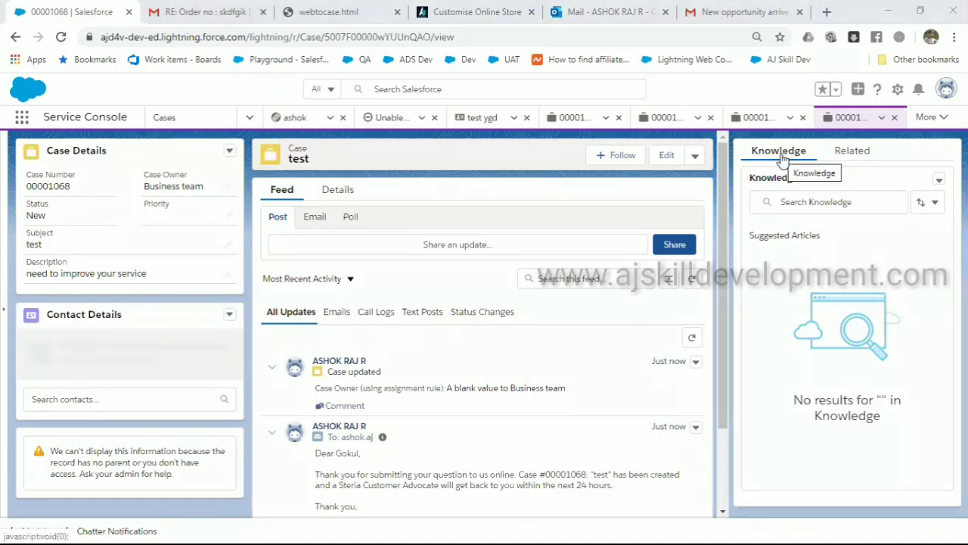
Open the 'Amazon Business Help' FAQ from the case's Knowledge sidebar and start a new browser tab
{"action": "left_click", "coordinate": [802, 208]}
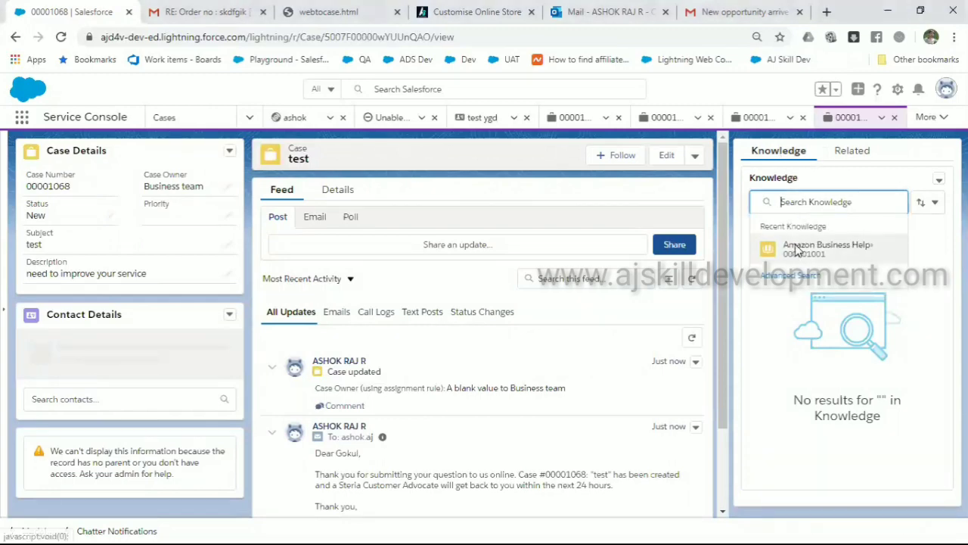
{"action": "left_click", "coordinate": [796, 249]}
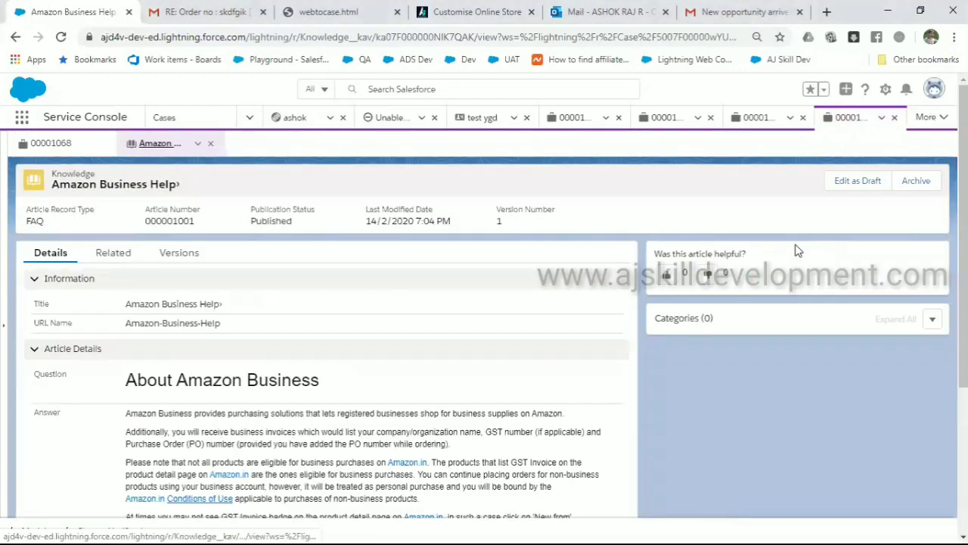
{"action": "scroll", "coordinate": [344, 353], "scroll_direction": "down", "scroll_amount": 3}
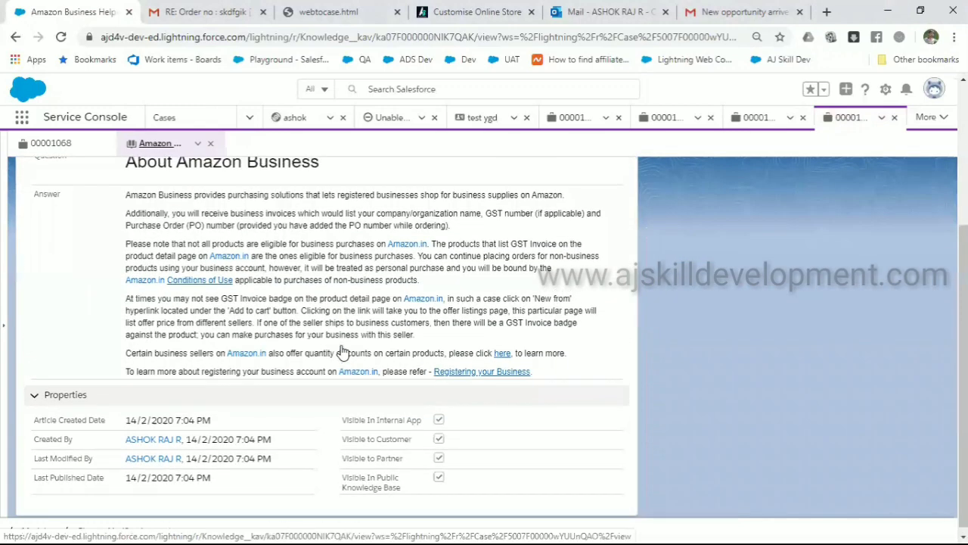
{"action": "scroll", "coordinate": [343, 353], "scroll_direction": "up", "scroll_amount": 3}
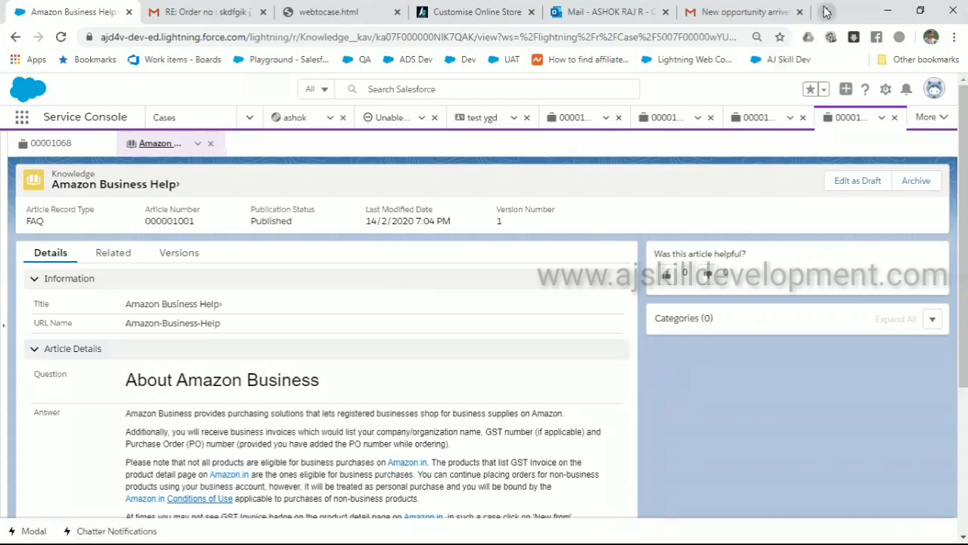
{"action": "key", "text": "alt+Tab"}
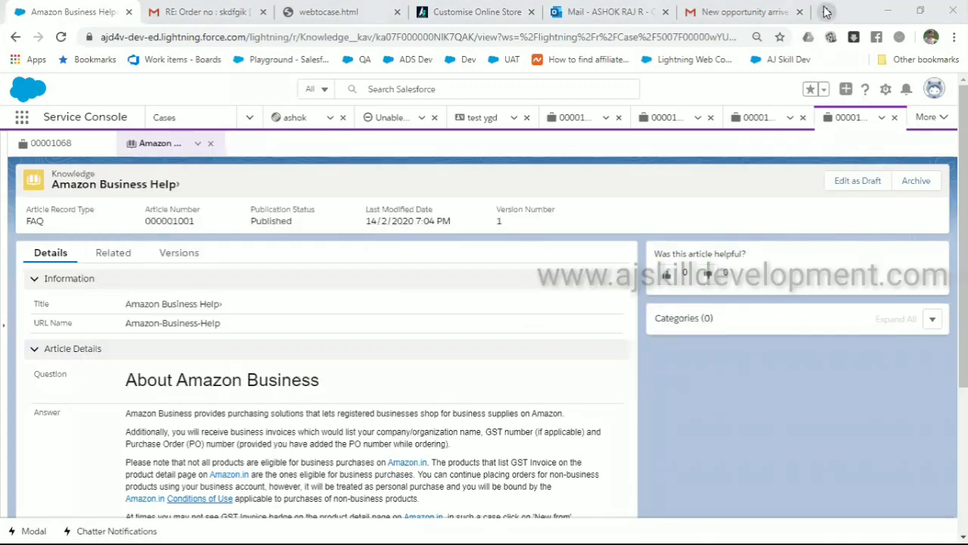
{"action": "left_click", "coordinate": [828, 11]}
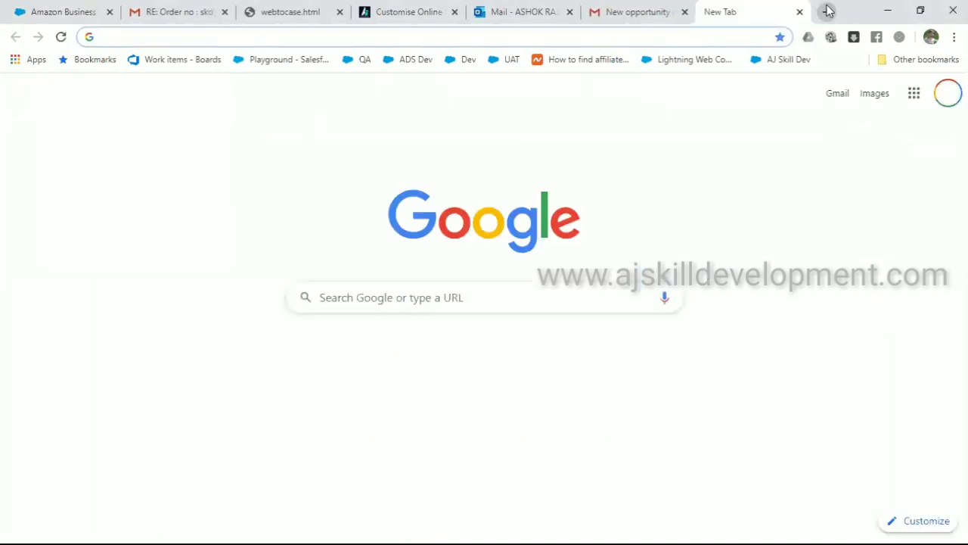
Go to amazon.in and open its Customer Service help page
{"action": "type", "text": "am"}
{"action": "key", "text": "Return"}
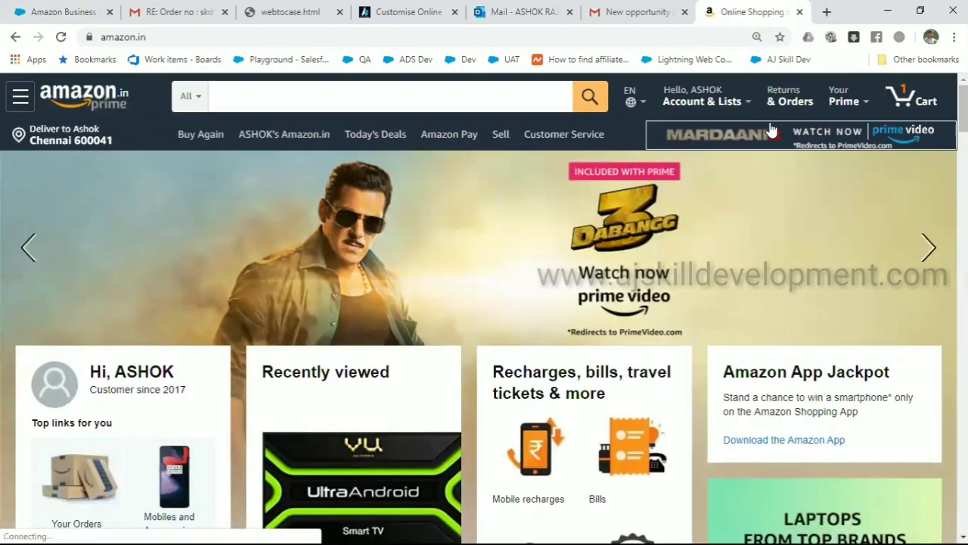
{"action": "mouse_move", "coordinate": [836, 96]}
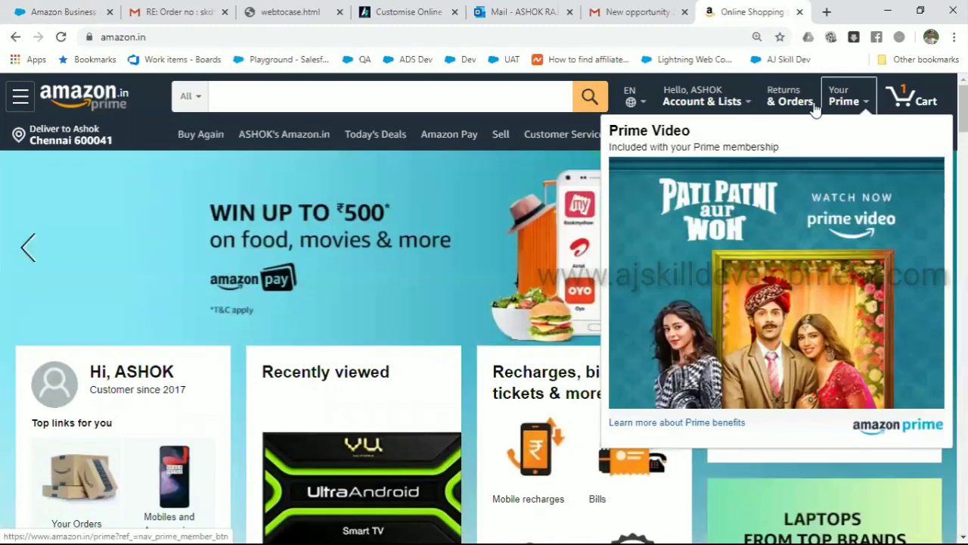
{"action": "mouse_move", "coordinate": [731, 106]}
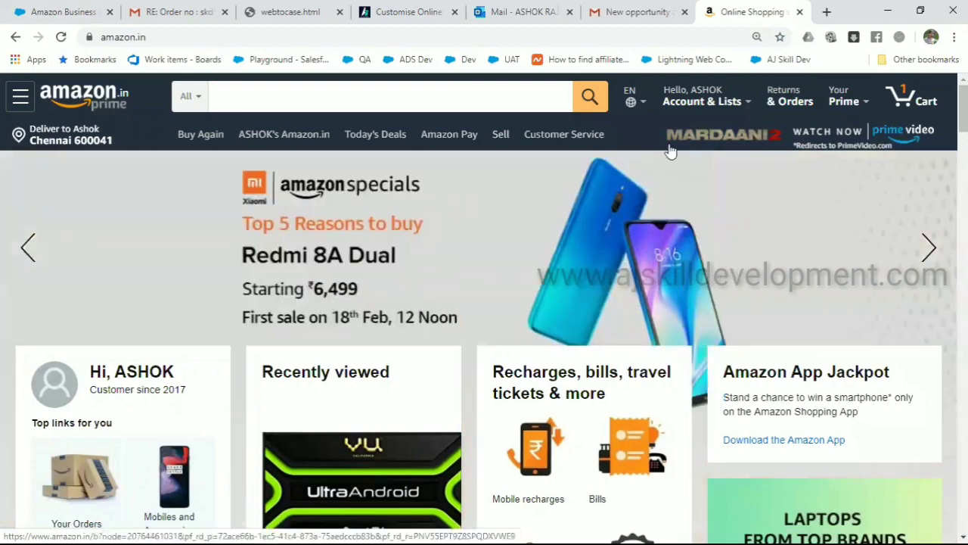
{"action": "left_click", "coordinate": [568, 134]}
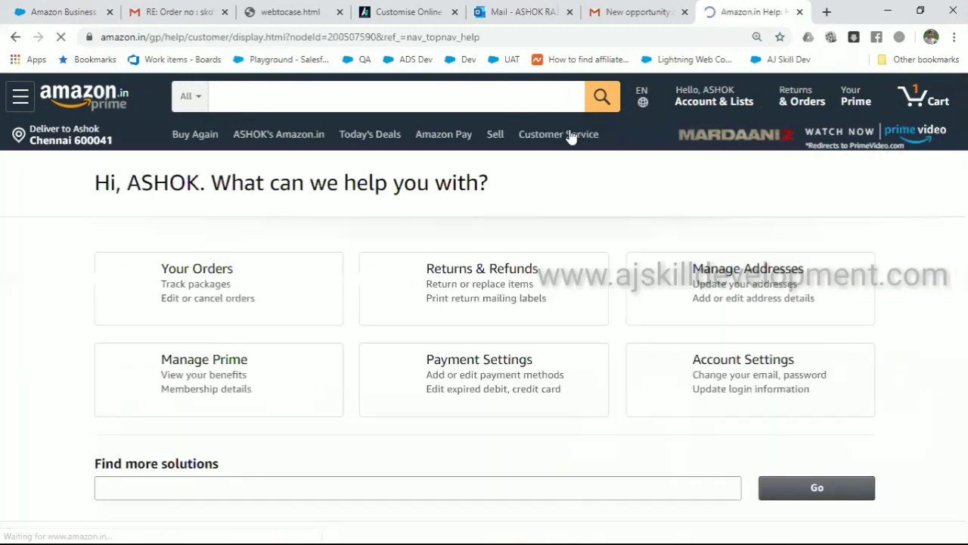
Browse the Amazon Prime help topics, opening the Amazon Pay balance article by mistake
{"action": "scroll", "coordinate": [384, 311], "scroll_direction": "down", "scroll_amount": 4}
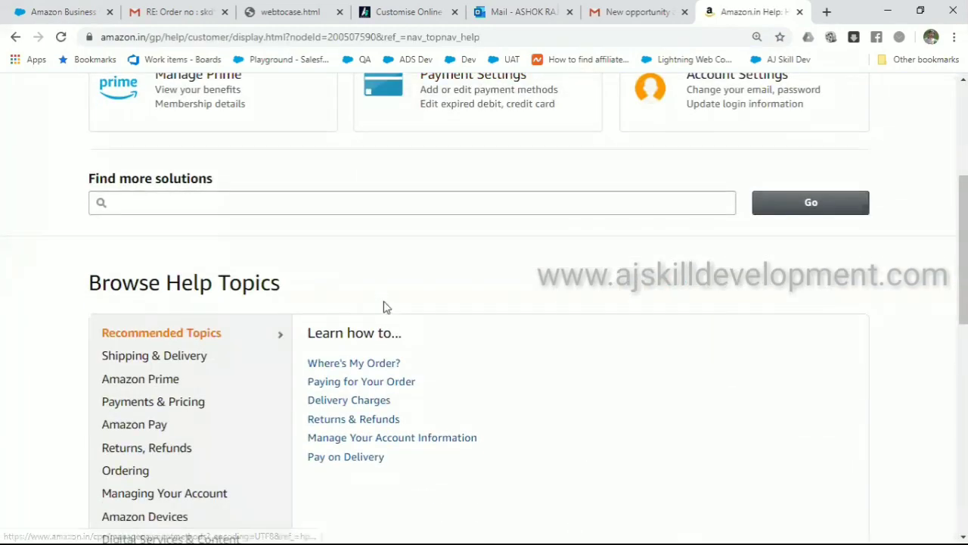
{"action": "scroll", "coordinate": [329, 312], "scroll_direction": "down", "scroll_amount": 2}
{"action": "left_click", "coordinate": [171, 248]}
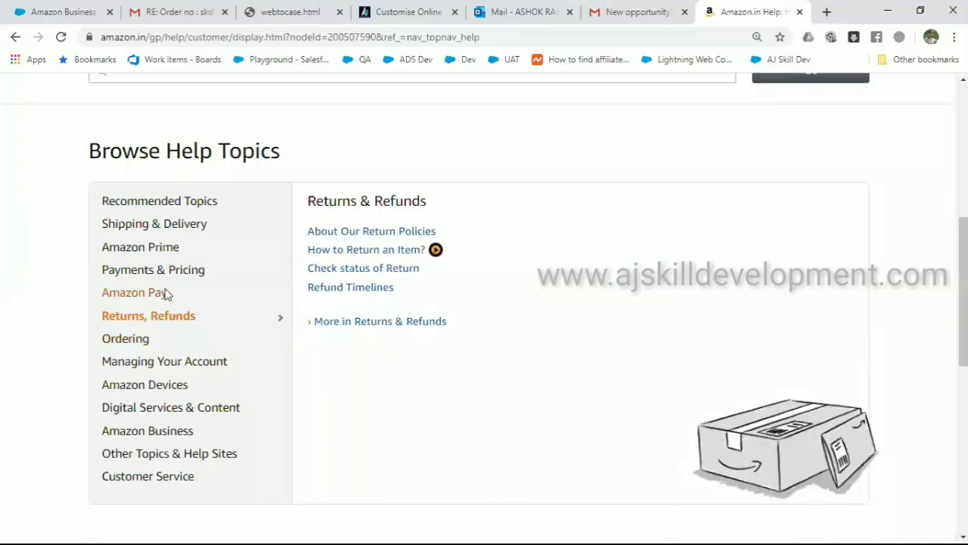
{"action": "left_click", "coordinate": [336, 234]}
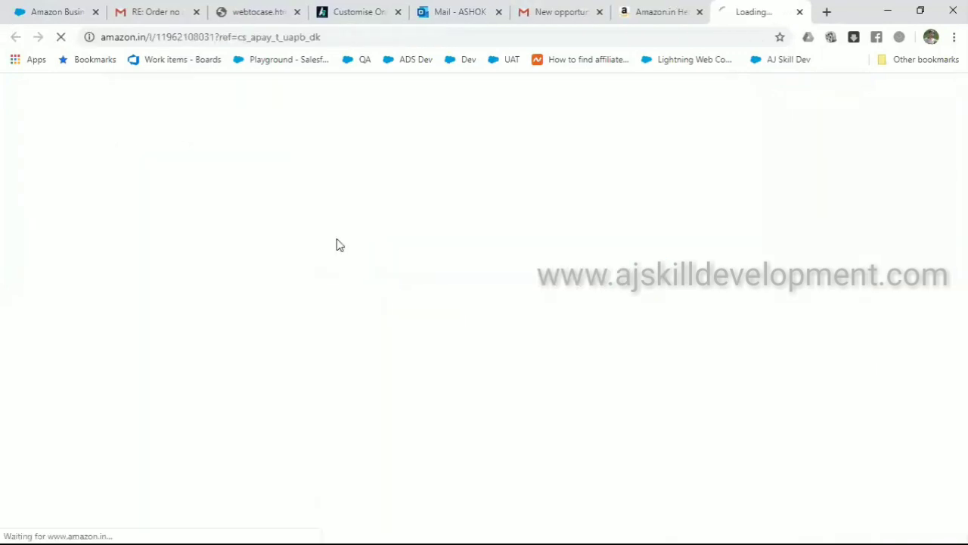
{"action": "scroll", "coordinate": [338, 245], "scroll_direction": "down", "scroll_amount": 10}
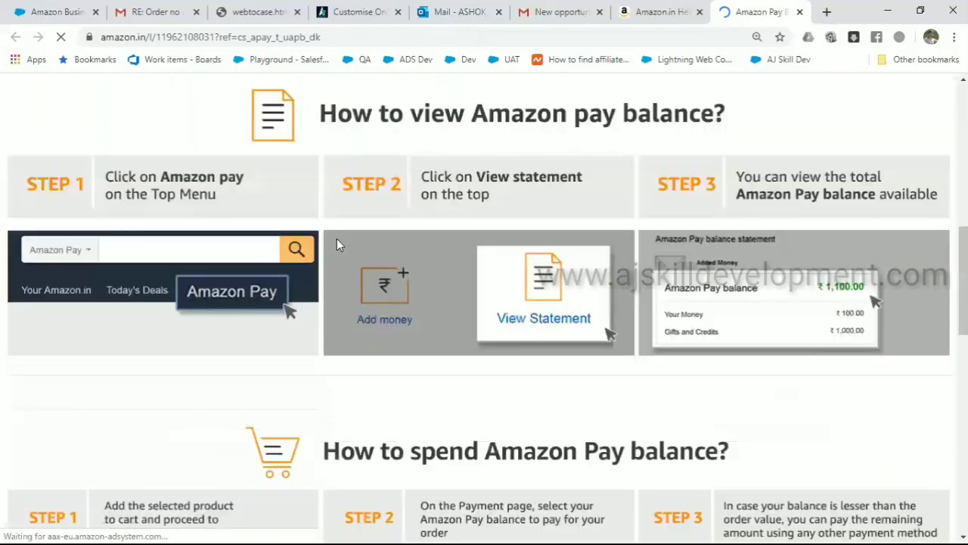
{"action": "scroll", "coordinate": [338, 244], "scroll_direction": "down", "scroll_amount": 4}
{"action": "scroll", "coordinate": [338, 244], "scroll_direction": "up", "scroll_amount": 17}
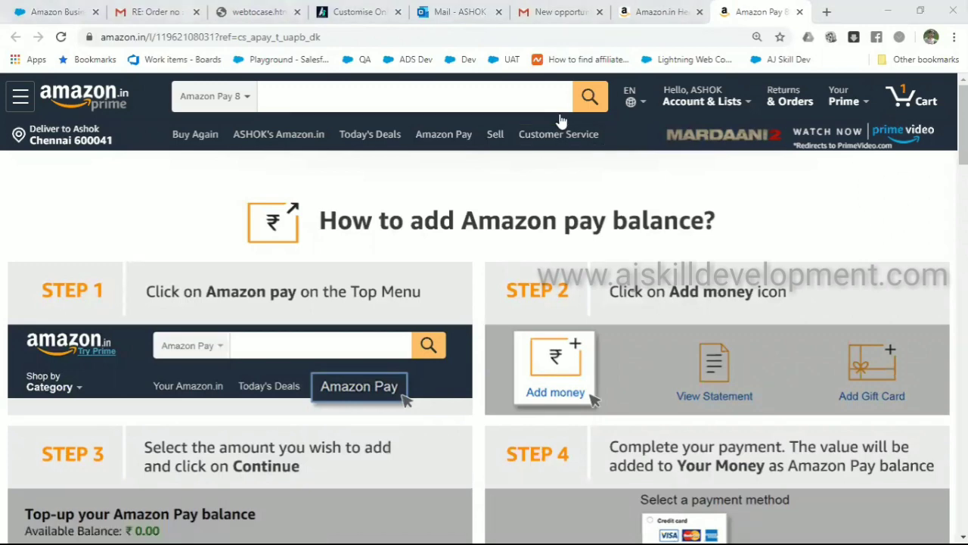
Open the About Amazon Prime article, select its text, and return to the Salesforce article
{"action": "left_click", "coordinate": [639, 12]}
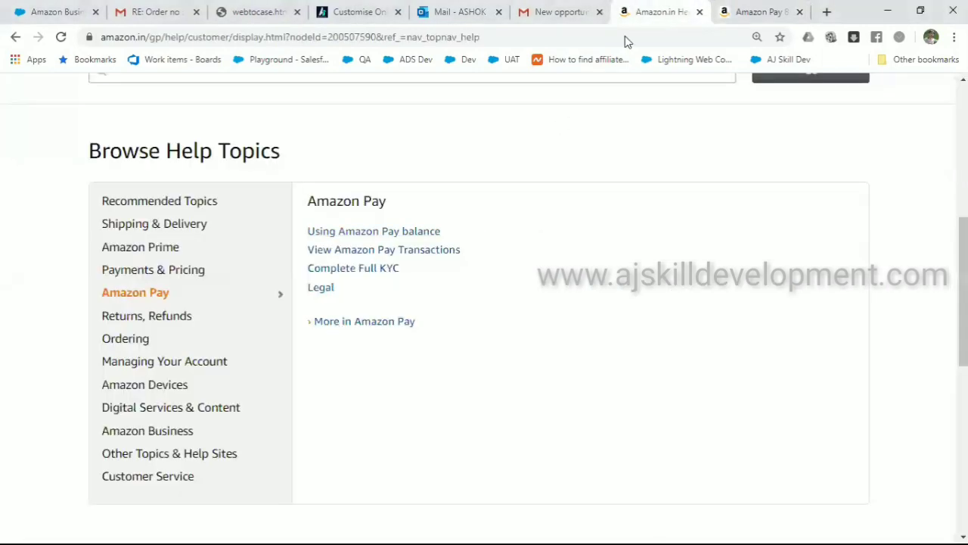
{"action": "left_click", "coordinate": [180, 249]}
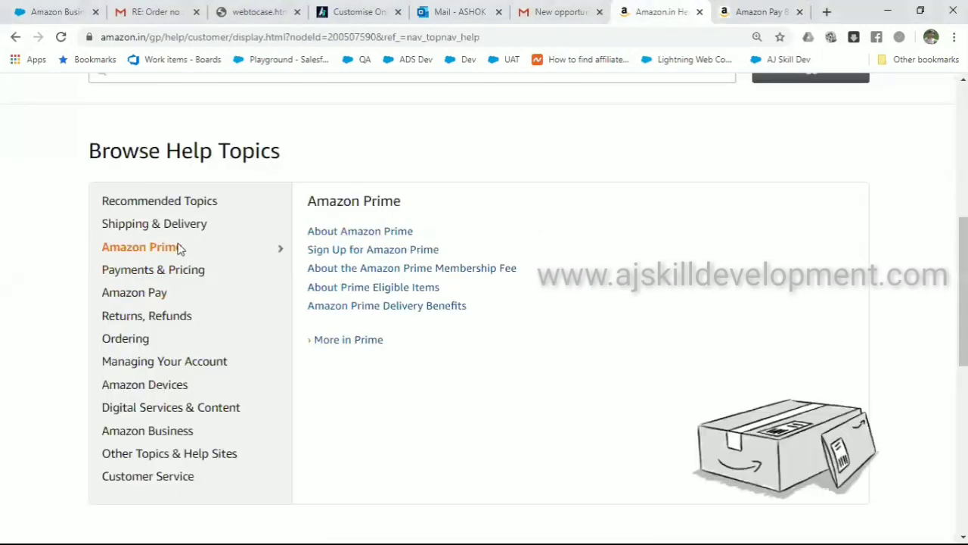
{"action": "left_click", "coordinate": [355, 241]}
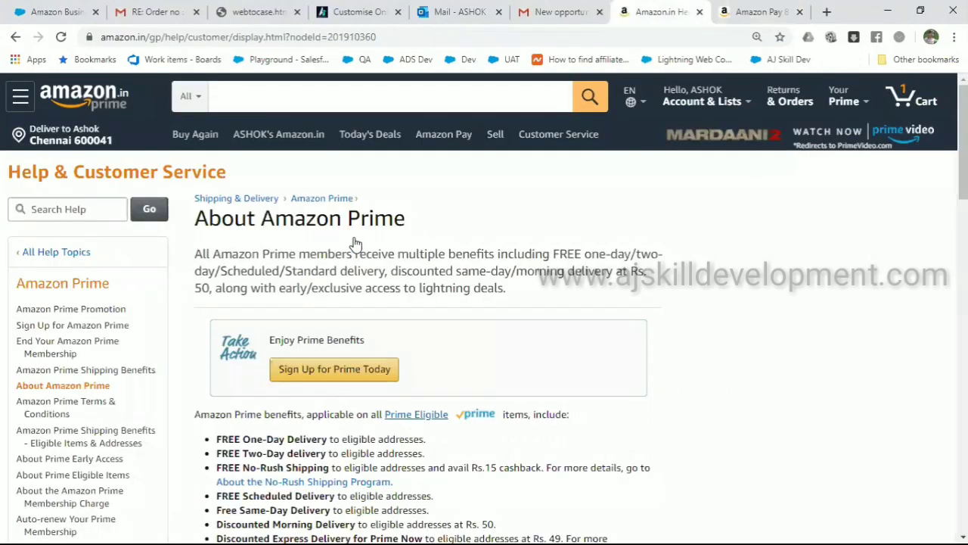
{"action": "scroll", "coordinate": [356, 242], "scroll_direction": "down", "scroll_amount": 1}
{"action": "scroll", "coordinate": [356, 242], "scroll_direction": "down", "scroll_amount": 7}
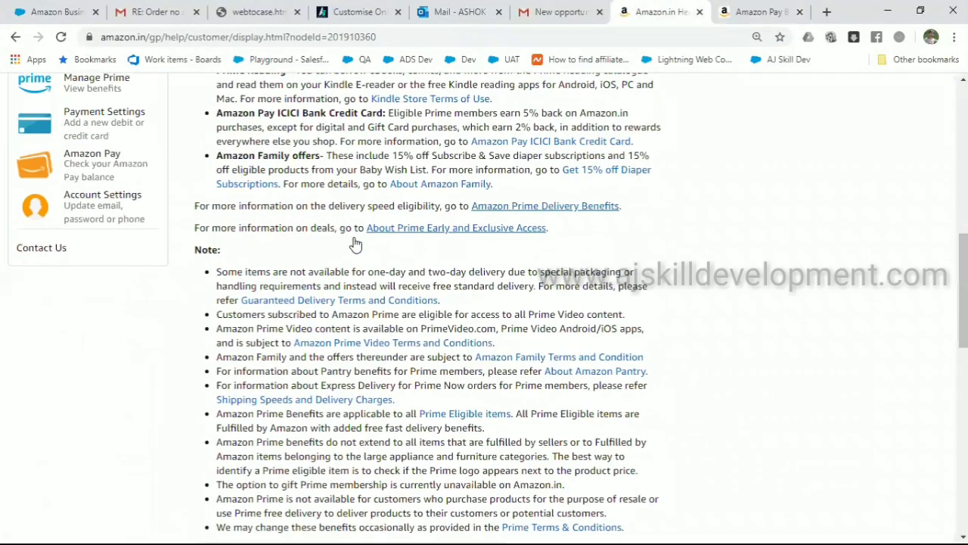
{"action": "scroll", "coordinate": [356, 242], "scroll_direction": "up", "scroll_amount": 4}
{"action": "scroll", "coordinate": [260, 205], "scroll_direction": "up", "scroll_amount": 3}
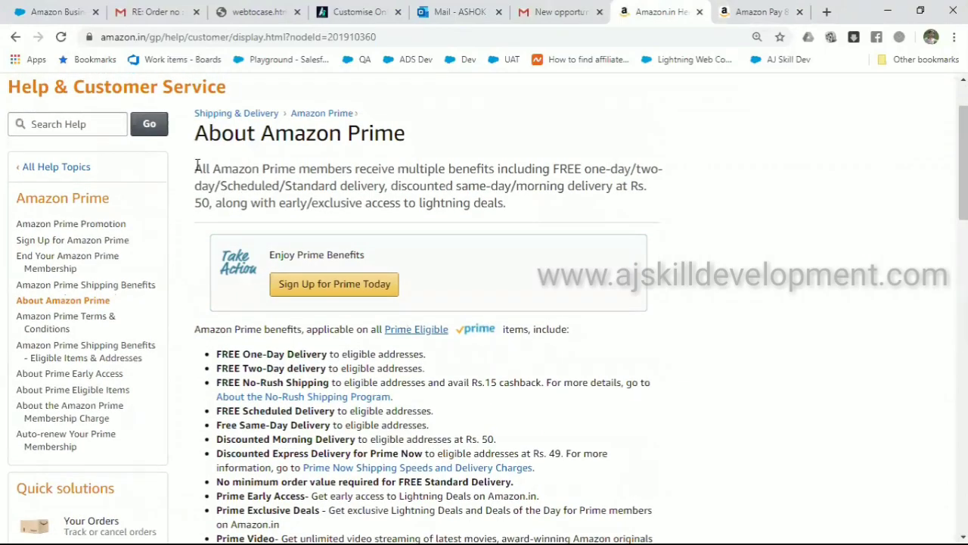
{"action": "left_click_drag", "start_coordinate": [195, 166], "coordinate": [634, 351]}
{"action": "scroll", "coordinate": [341, 502], "scroll_direction": "down", "scroll_amount": 4}
{"action": "scroll", "coordinate": [371, 457], "scroll_direction": "down", "scroll_amount": 5}
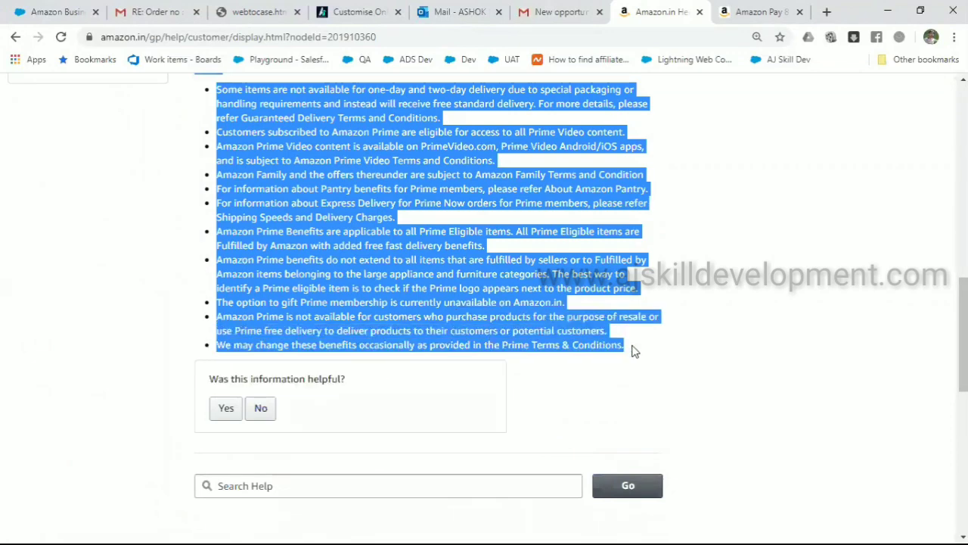
{"action": "left_click", "coordinate": [54, 16]}
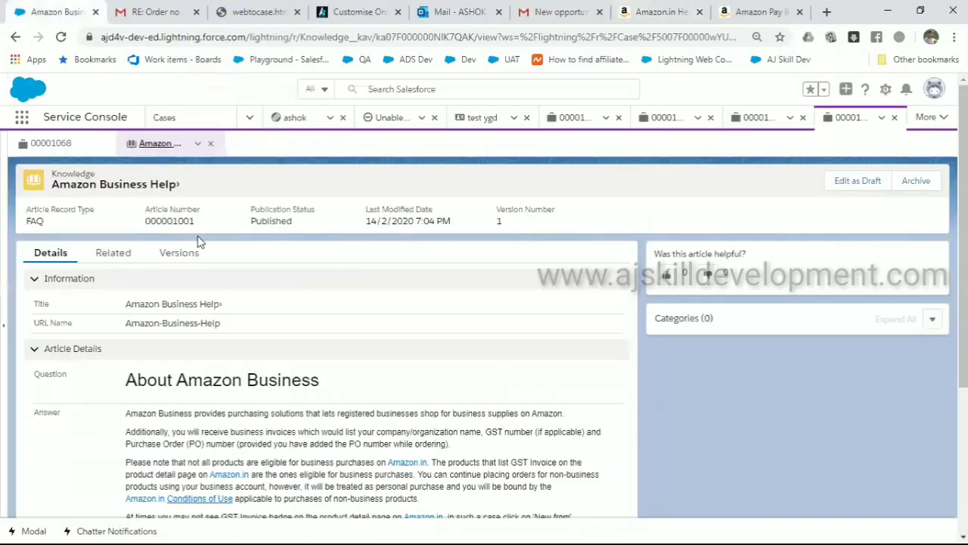
Open Setup in a new tab, Quick Find 'user', and go to the All Users list
{"action": "left_click", "coordinate": [888, 91]}
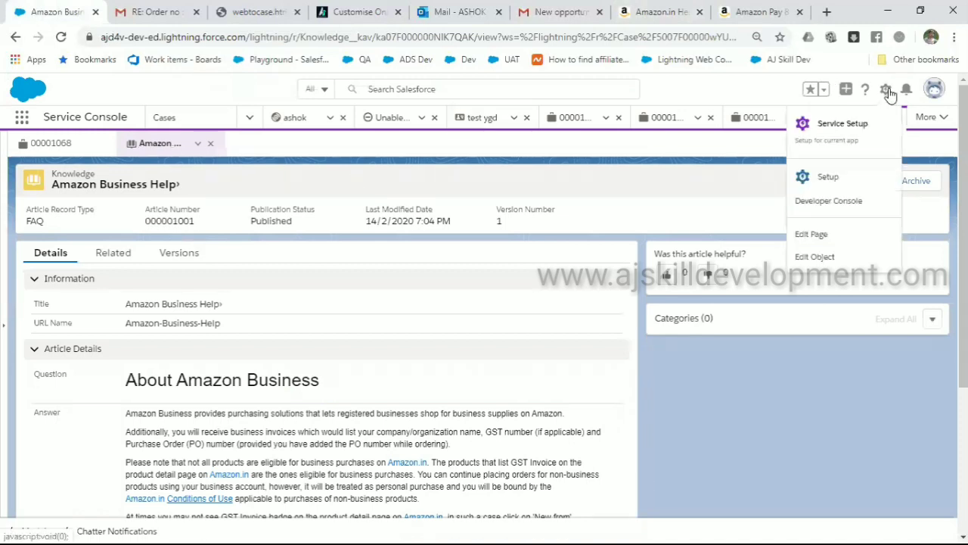
{"action": "left_click", "coordinate": [827, 177]}
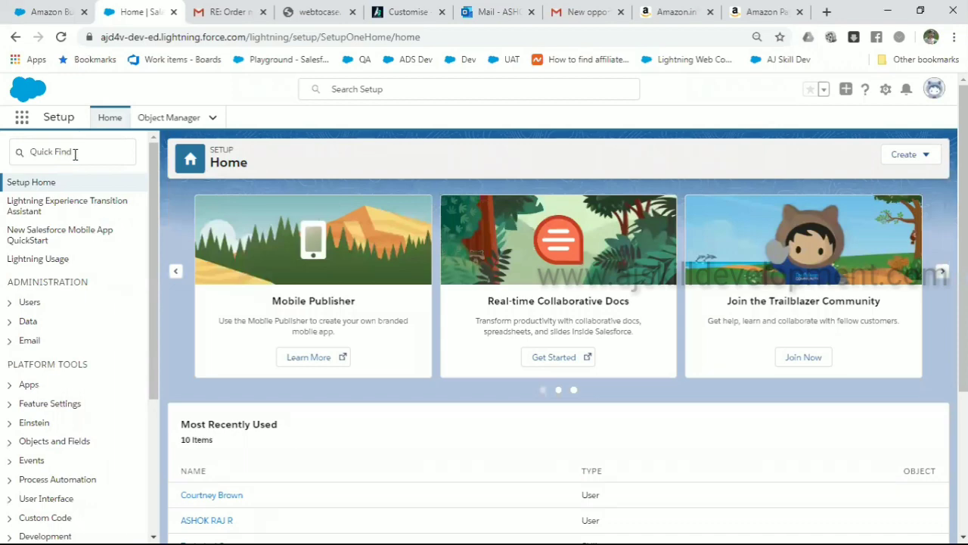
{"action": "left_click", "coordinate": [74, 154]}
{"action": "type", "text": "use"}
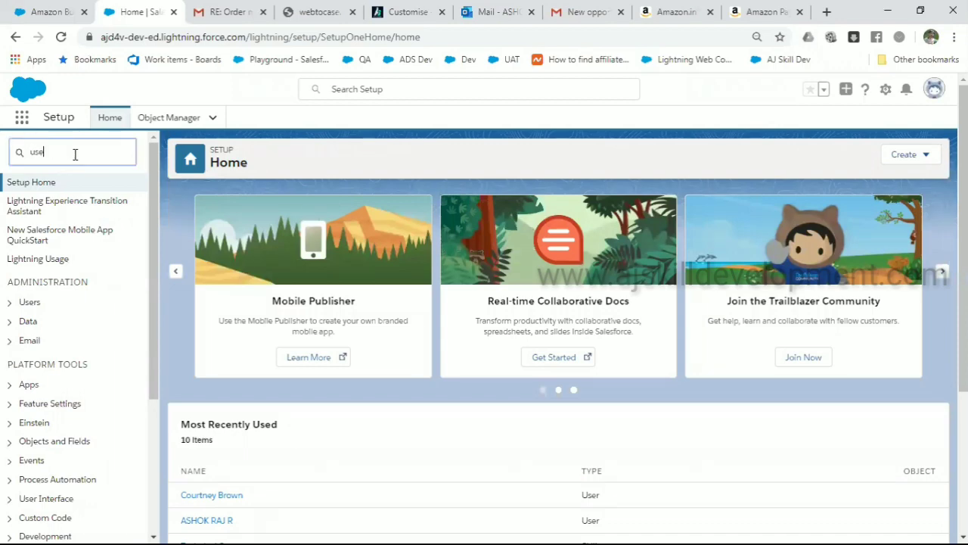
{"action": "type", "text": "r"}
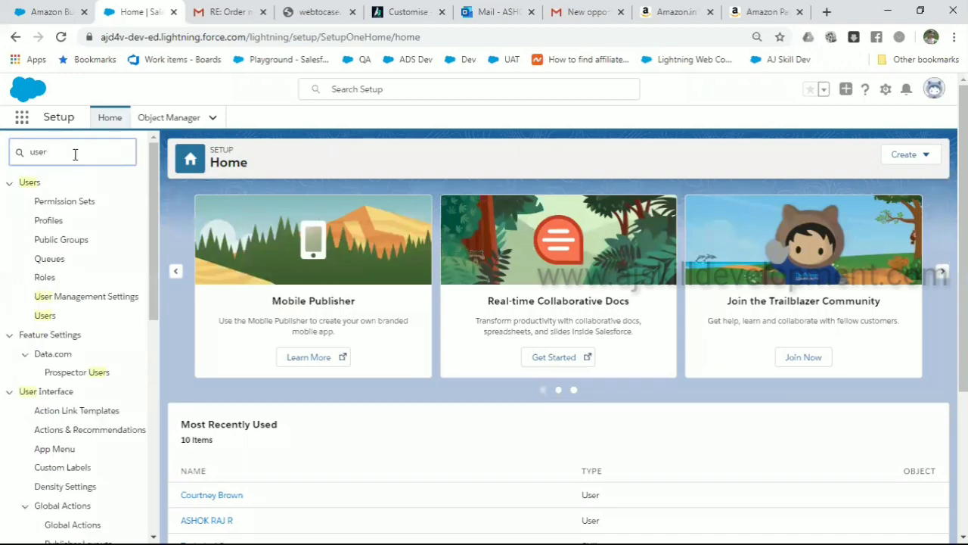
{"action": "left_click", "coordinate": [53, 318]}
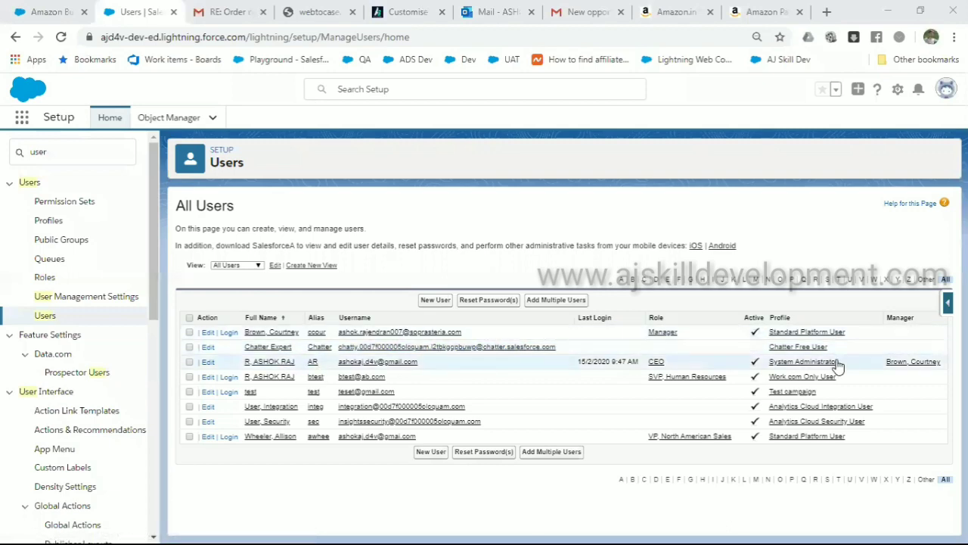
Open the system administrator's user record, enter Edit and cancel without changes
{"action": "left_click", "coordinate": [264, 365]}
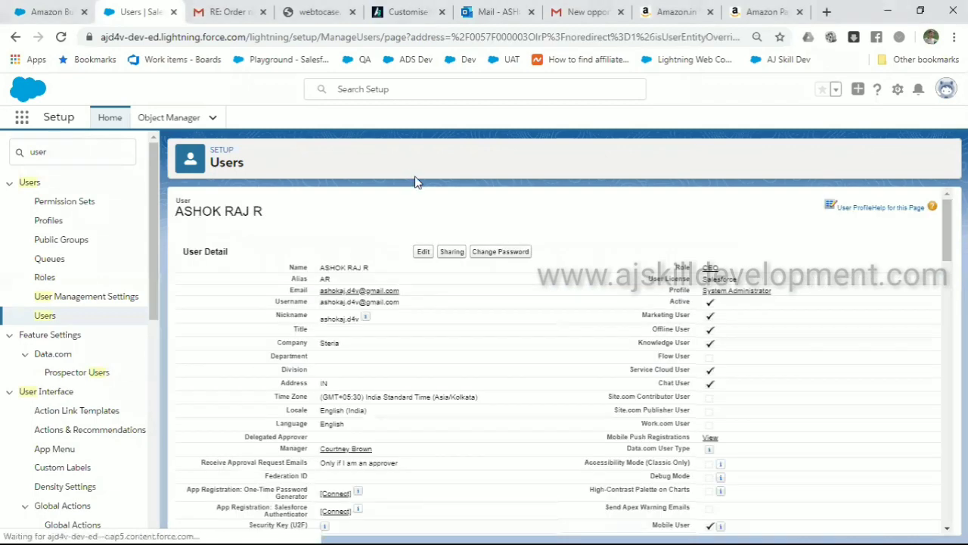
{"action": "left_click", "coordinate": [424, 258]}
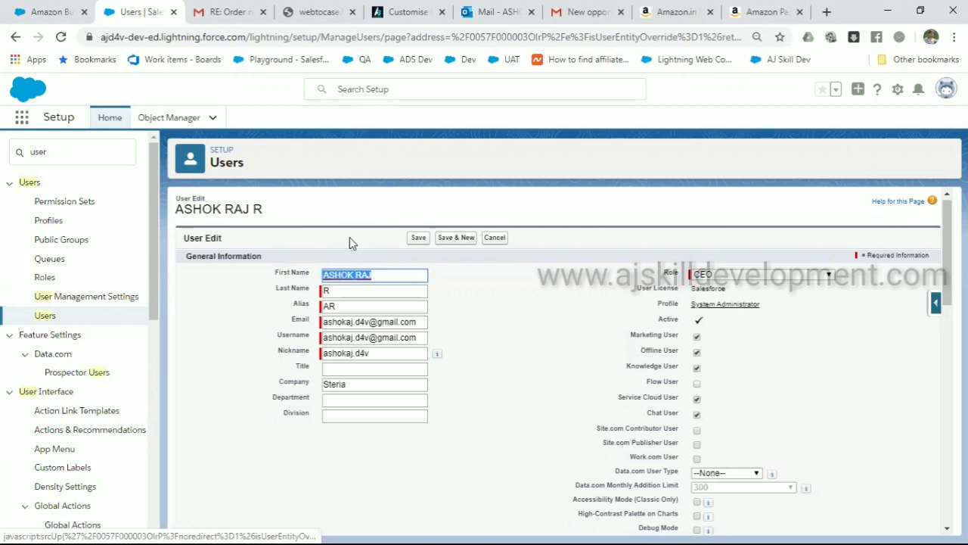
{"action": "left_click", "coordinate": [495, 239]}
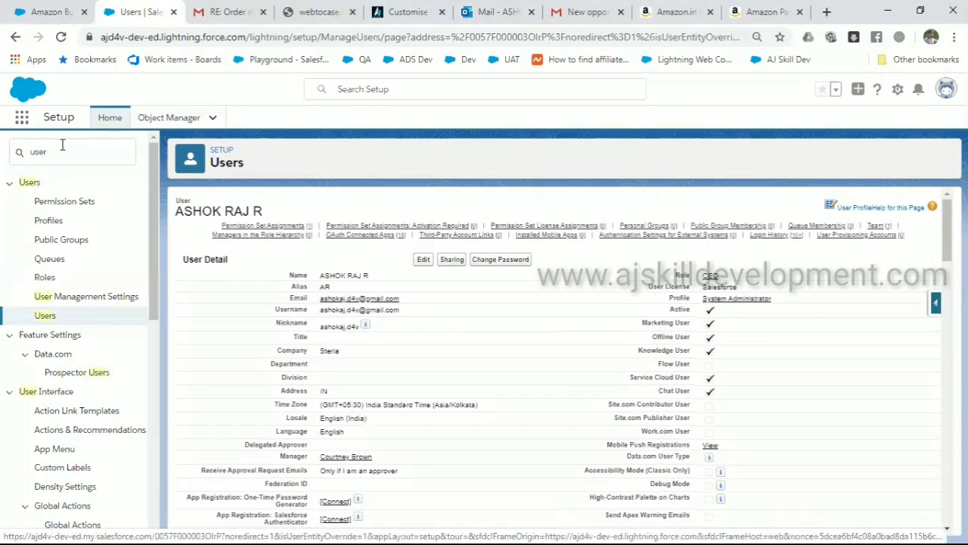
{"action": "left_click_drag", "start_coordinate": [63, 146], "coordinate": [12, 157]}
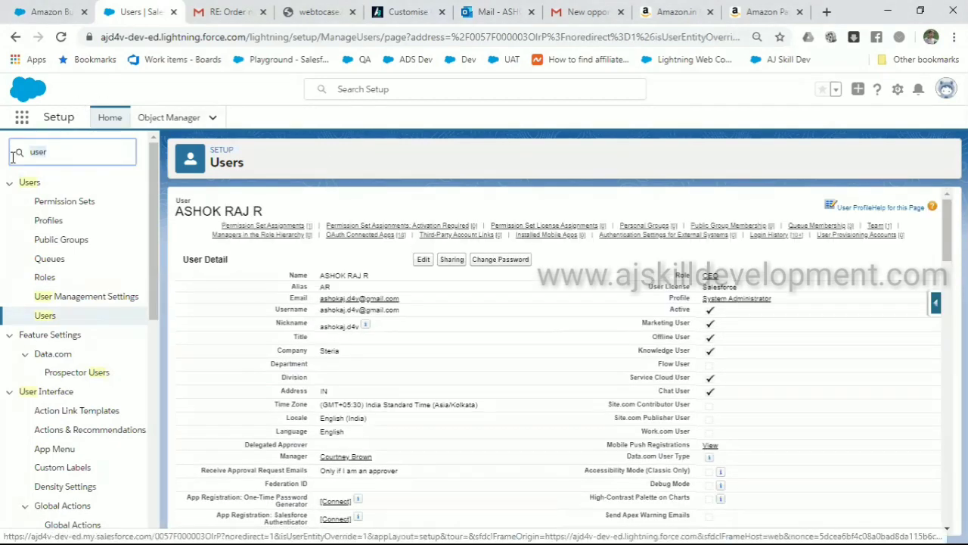
Open Knowledge Settings via Quick Find 'know', start editing, and review the page
{"action": "type", "text": "know"}
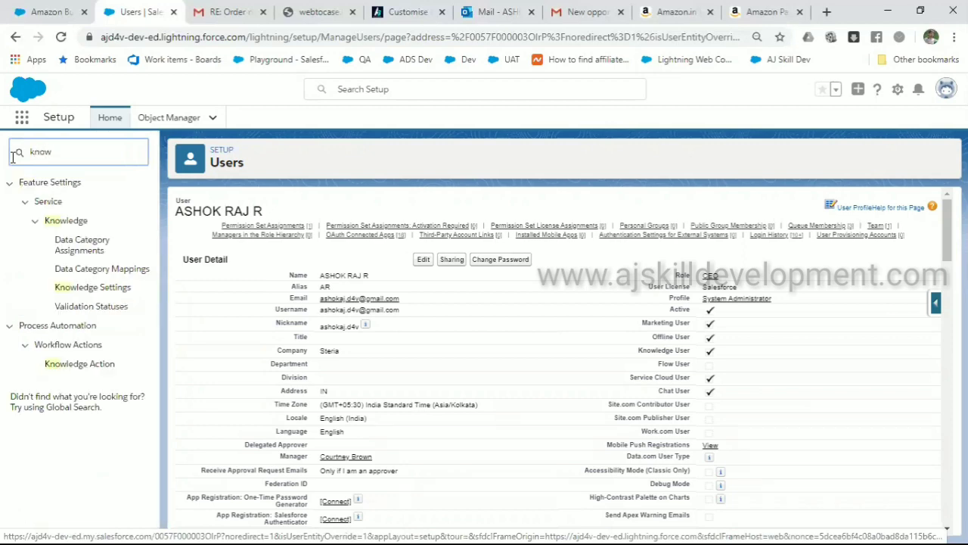
{"action": "left_click", "coordinate": [98, 289]}
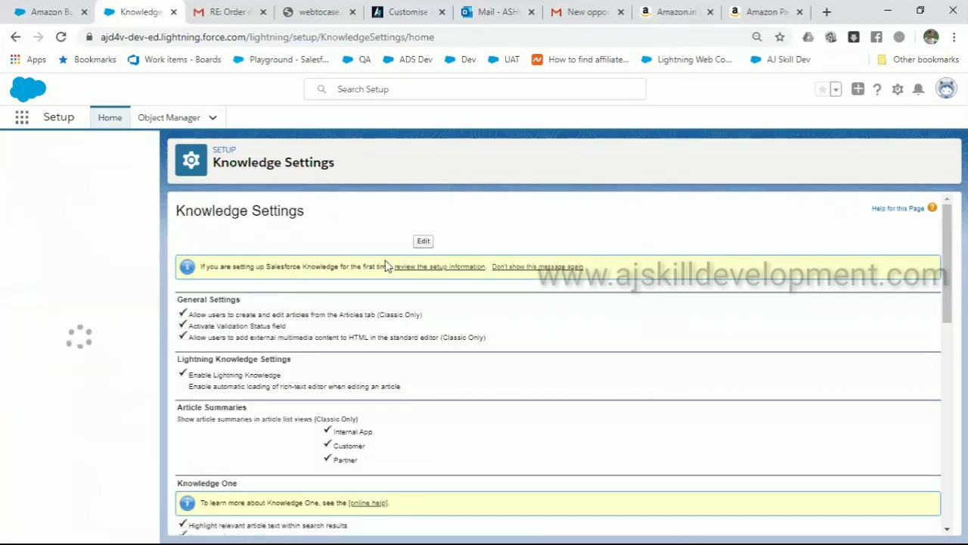
{"action": "left_click", "coordinate": [423, 243]}
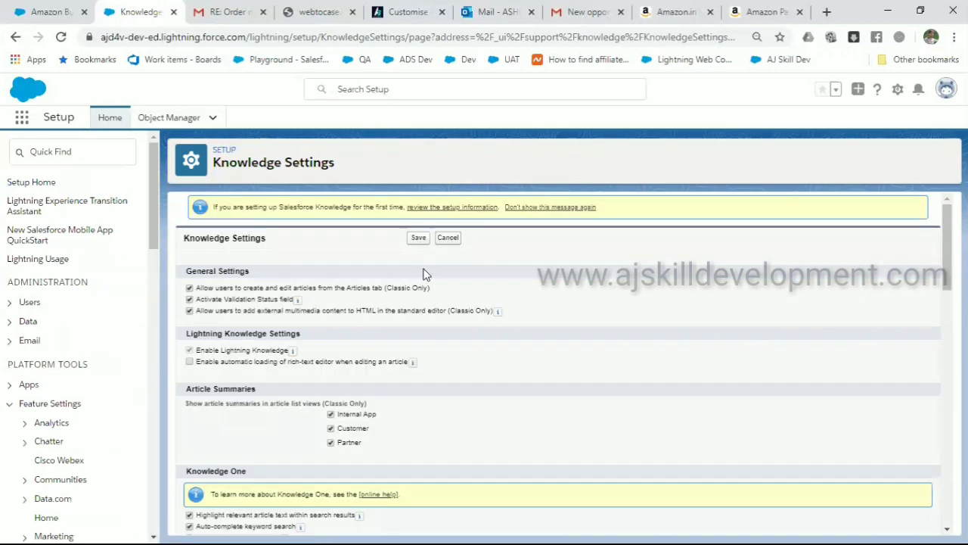
{"action": "scroll", "coordinate": [471, 359], "scroll_direction": "down", "scroll_amount": 1}
{"action": "scroll", "coordinate": [467, 358], "scroll_direction": "down", "scroll_amount": 7}
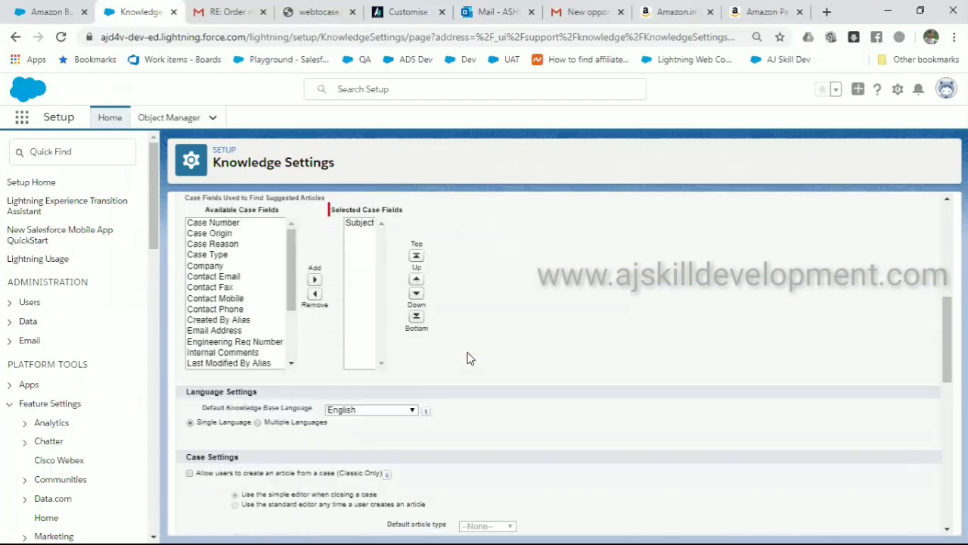
{"action": "scroll", "coordinate": [467, 359], "scroll_direction": "up", "scroll_amount": 6}
{"action": "scroll", "coordinate": [468, 358], "scroll_direction": "up", "scroll_amount": 2}
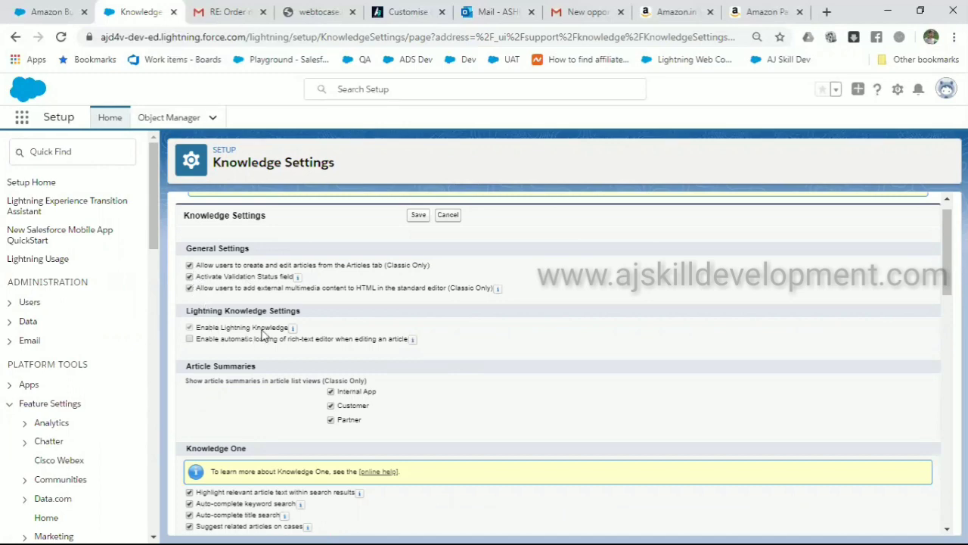
{"action": "scroll", "coordinate": [263, 333], "scroll_direction": "down", "scroll_amount": 1}
{"action": "scroll", "coordinate": [264, 333], "scroll_direction": "down", "scroll_amount": 3}
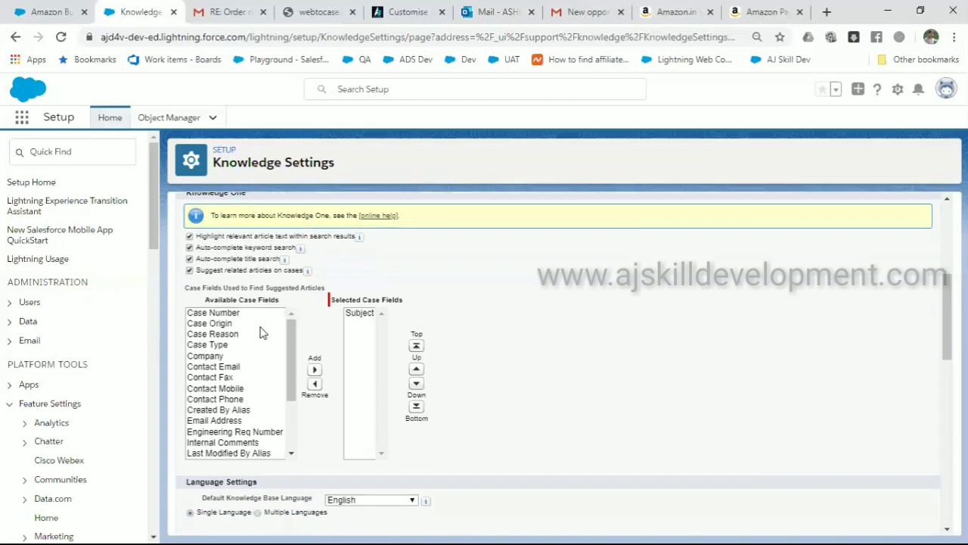
{"action": "scroll", "coordinate": [263, 333], "scroll_direction": "down", "scroll_amount": 1}
{"action": "scroll", "coordinate": [263, 332], "scroll_direction": "up", "scroll_amount": 1}
{"action": "scroll", "coordinate": [262, 333], "scroll_direction": "down", "scroll_amount": 1}
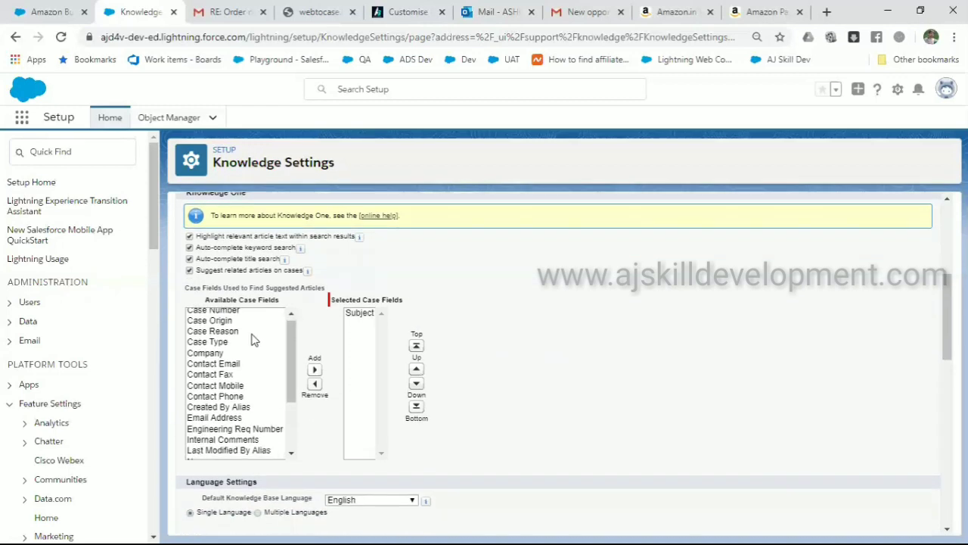
{"action": "scroll", "coordinate": [254, 340], "scroll_direction": "up", "scroll_amount": 1}
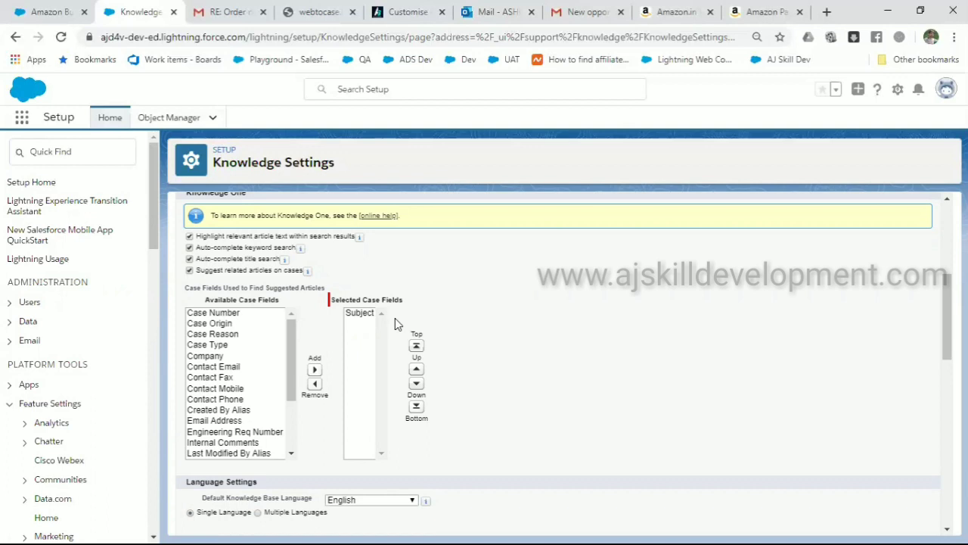
Add Case Reason to the case fields used for suggested articles
{"action": "left_click", "coordinate": [235, 336]}
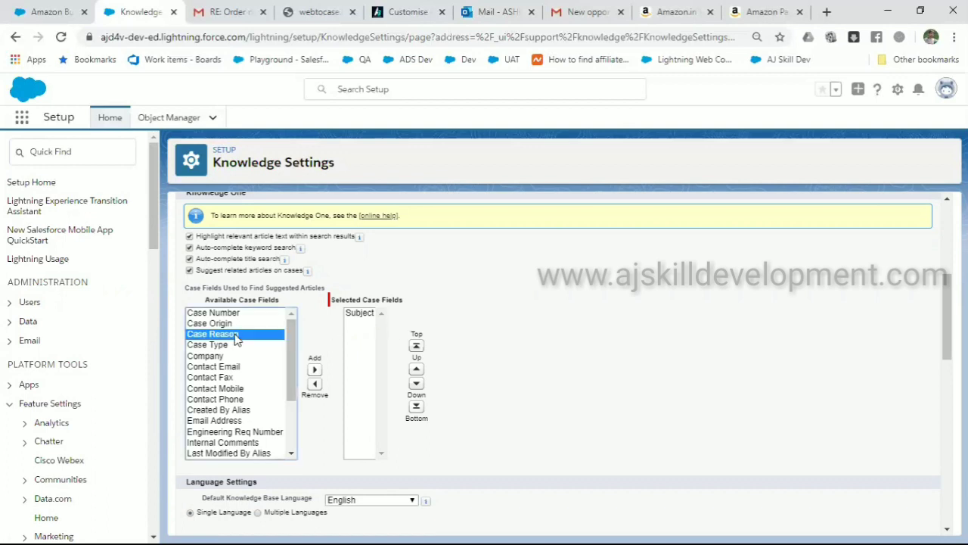
{"action": "left_click", "coordinate": [315, 370]}
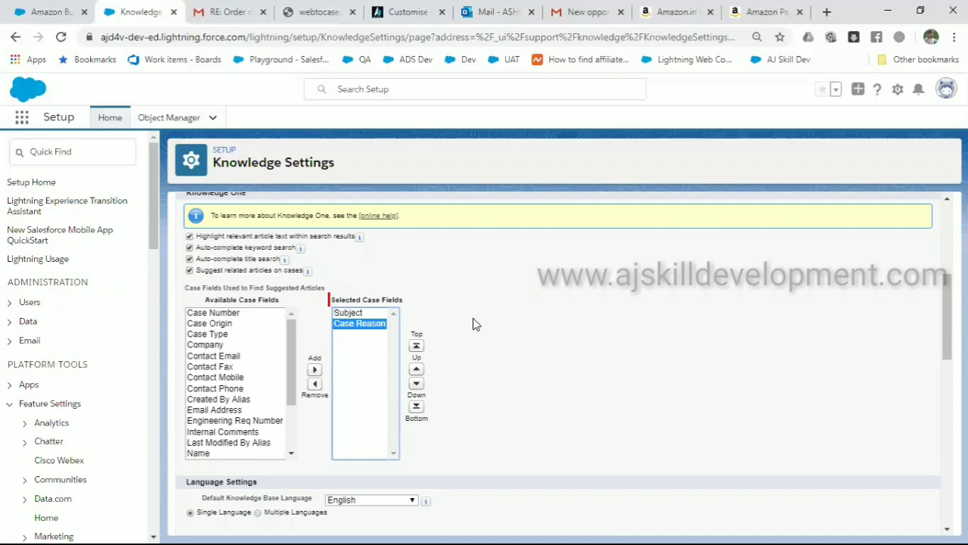
{"action": "scroll", "coordinate": [472, 319], "scroll_direction": "down", "scroll_amount": 4}
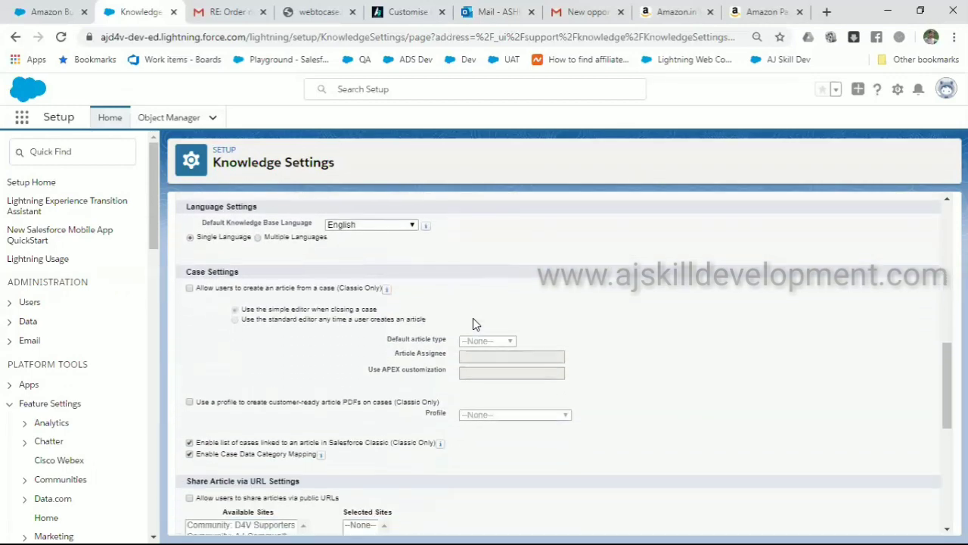
{"action": "scroll", "coordinate": [475, 324], "scroll_direction": "down", "scroll_amount": 2}
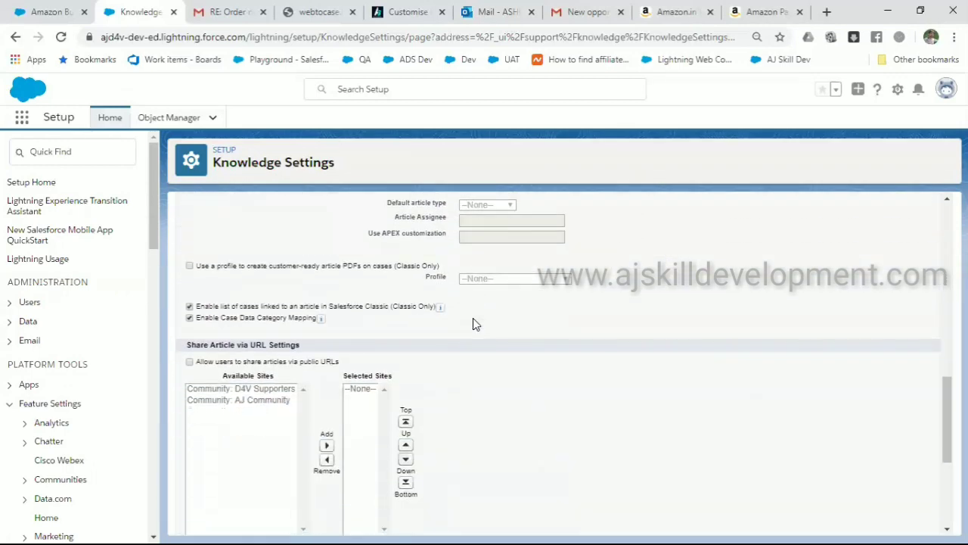
{"action": "scroll", "coordinate": [473, 324], "scroll_direction": "down", "scroll_amount": 4}
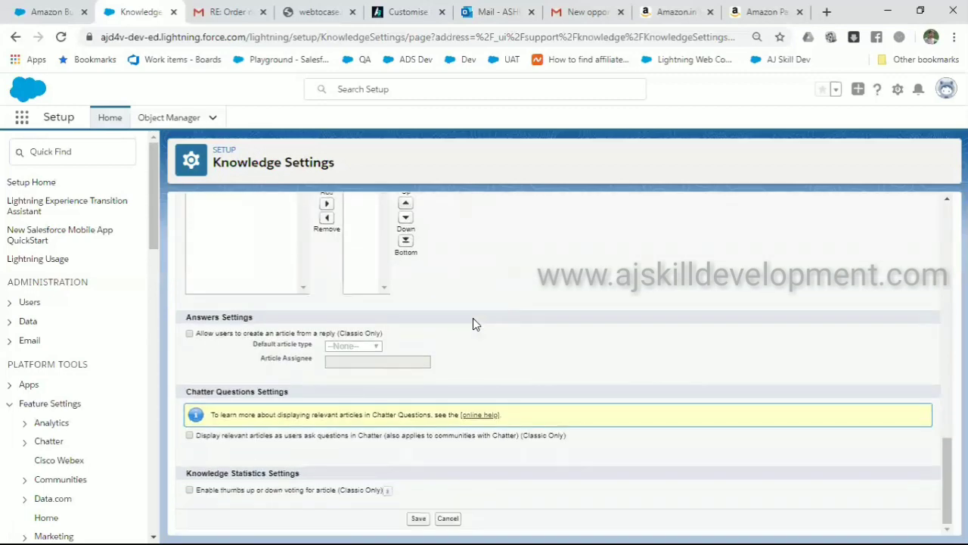
{"action": "scroll", "coordinate": [473, 323], "scroll_direction": "up", "scroll_amount": 10}
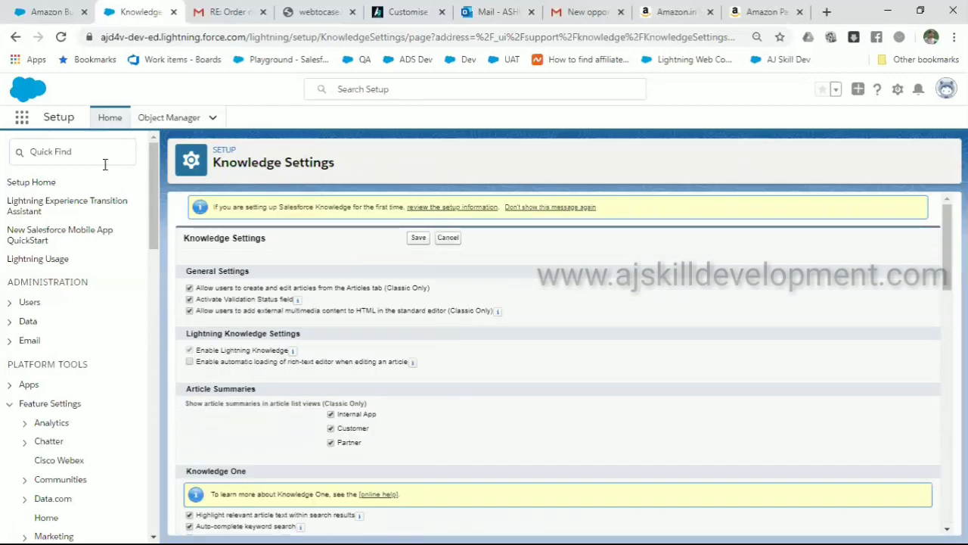
Search 'kon' in the App Launcher and open the Knowledge articles tab
{"action": "left_click", "coordinate": [22, 120]}
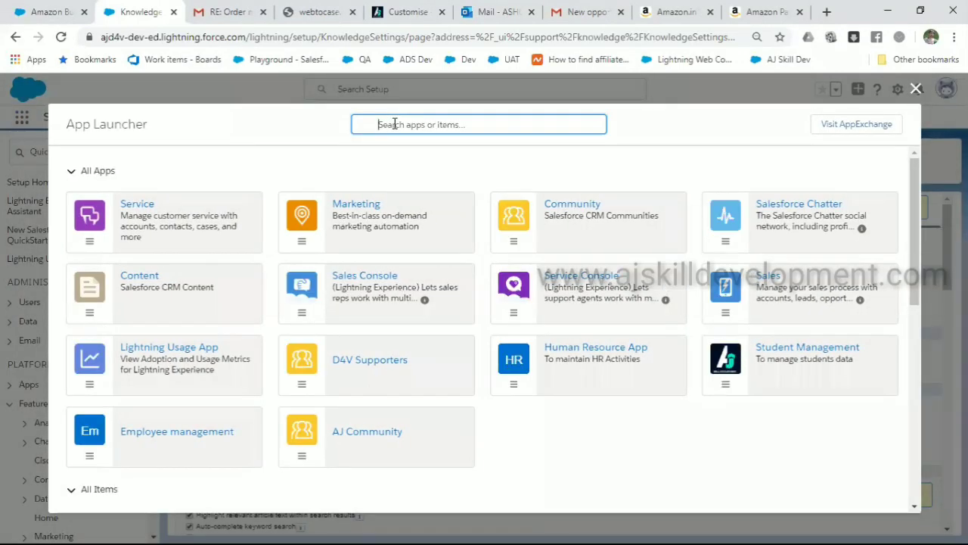
{"action": "type", "text": "kon"}
{"action": "key", "text": "BackSpace"}
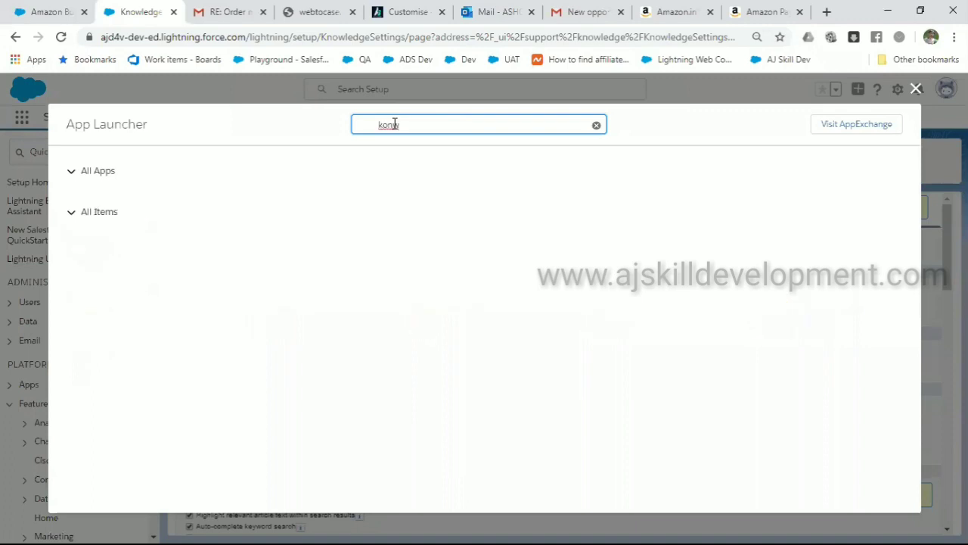
{"action": "type", "text": "n"}
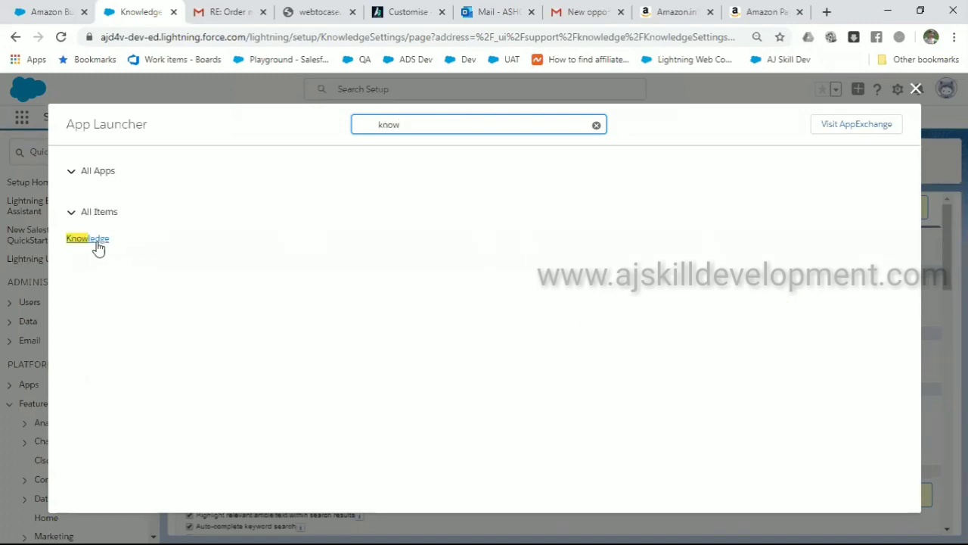
{"action": "left_click", "coordinate": [98, 247]}
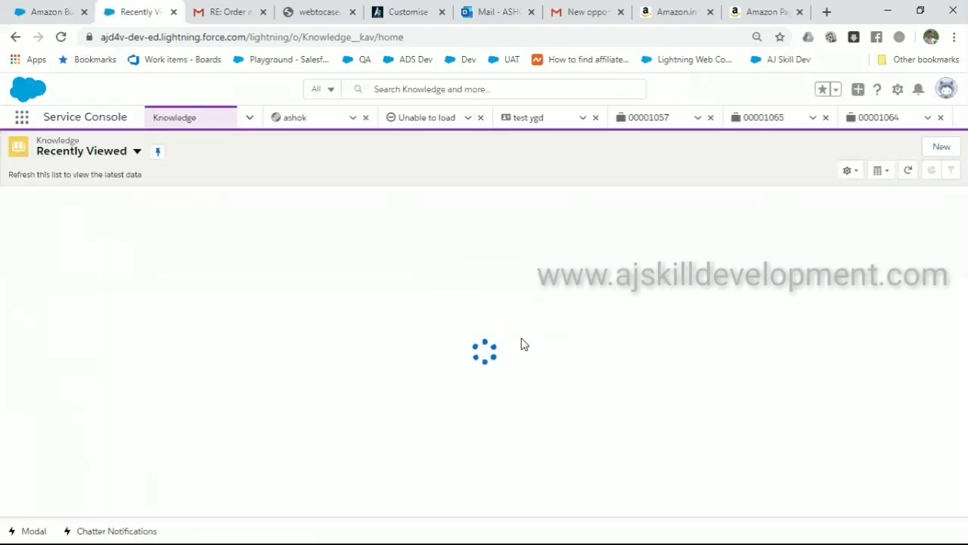
Create and save FAQ 'Amazon Prime' asking 'What is Amazon Prime?' with the pasted Prime benefits answer
{"action": "left_click", "coordinate": [932, 149]}
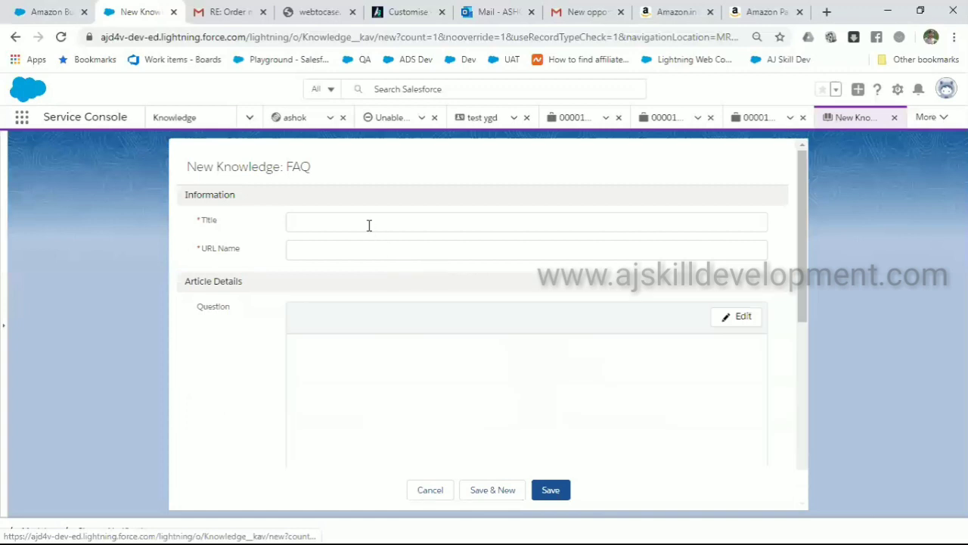
{"action": "left_click", "coordinate": [369, 225]}
{"action": "type", "text": "Amazon Prime"}
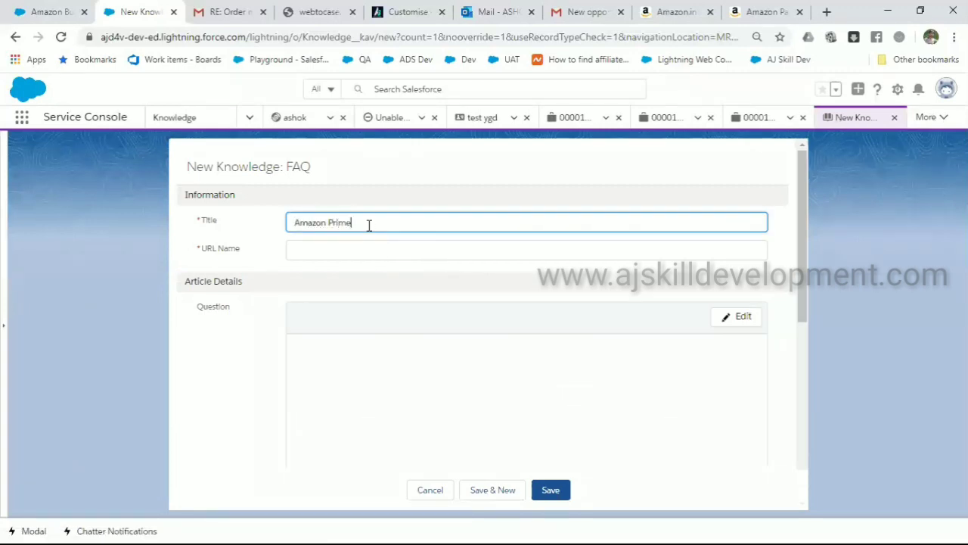
{"action": "key", "text": "Tab"}
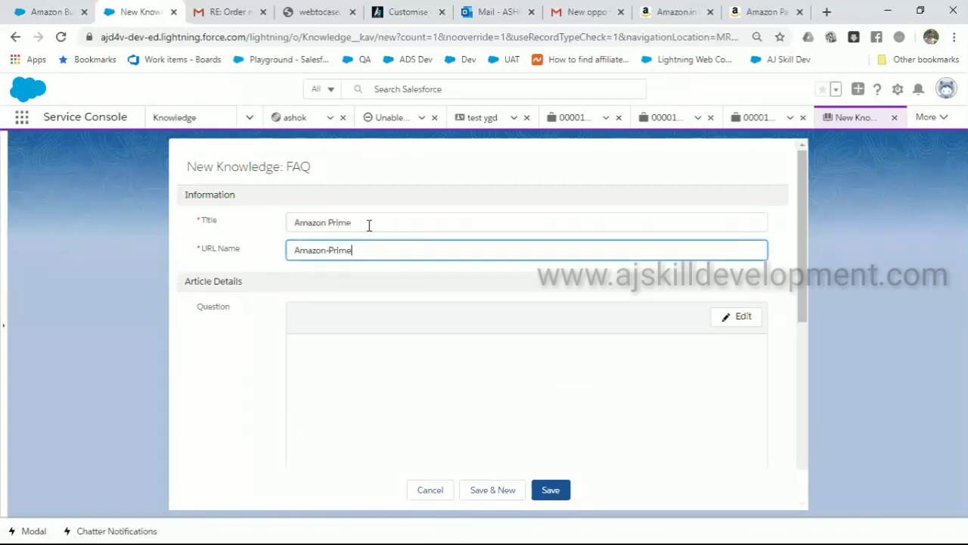
{"action": "left_click", "coordinate": [737, 317]}
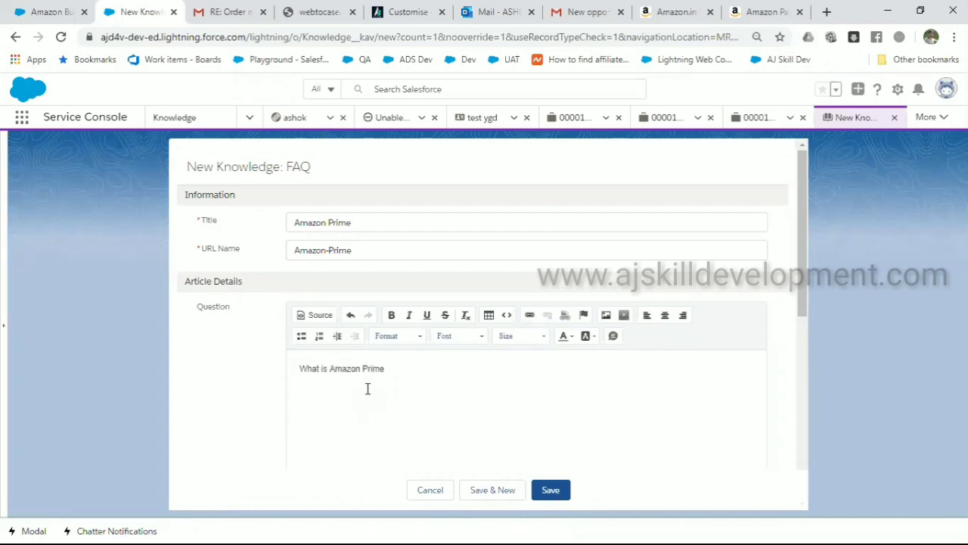
{"action": "scroll", "coordinate": [368, 388], "scroll_direction": "down", "scroll_amount": 4}
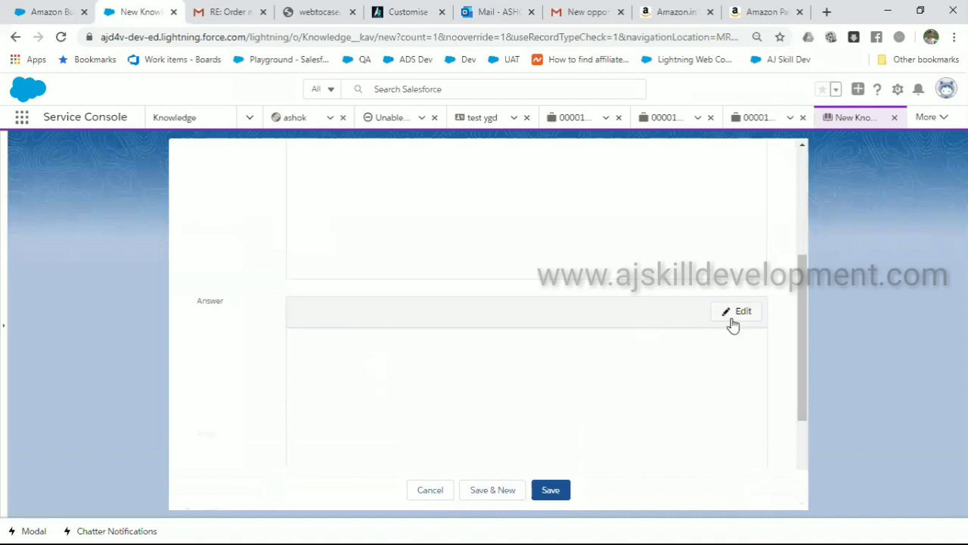
{"action": "left_click", "coordinate": [732, 323]}
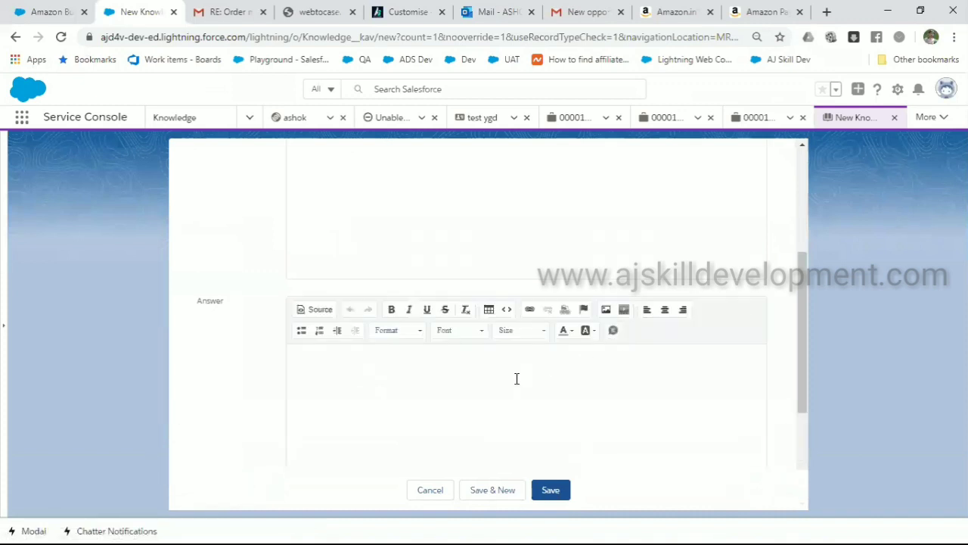
{"action": "key", "text": "ctrl+v"}
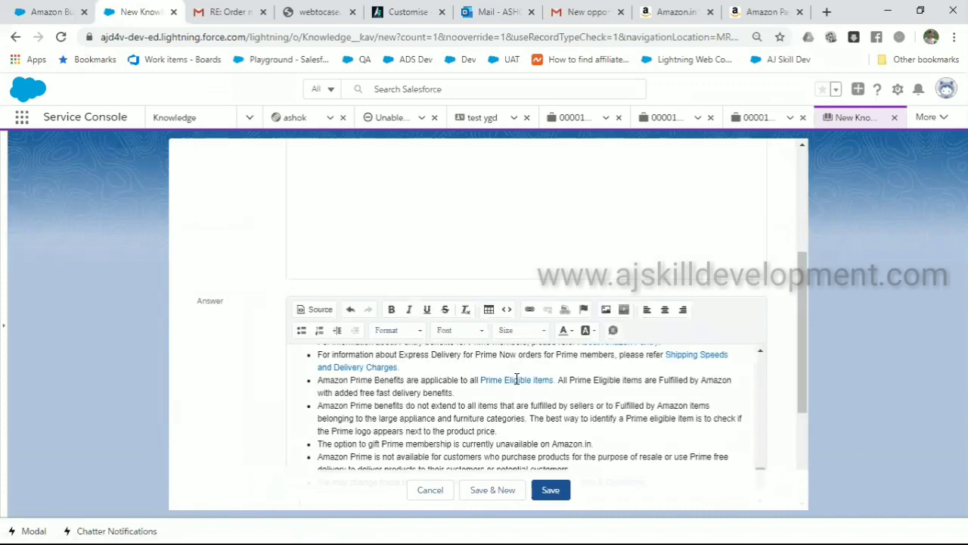
{"action": "left_click", "coordinate": [551, 490]}
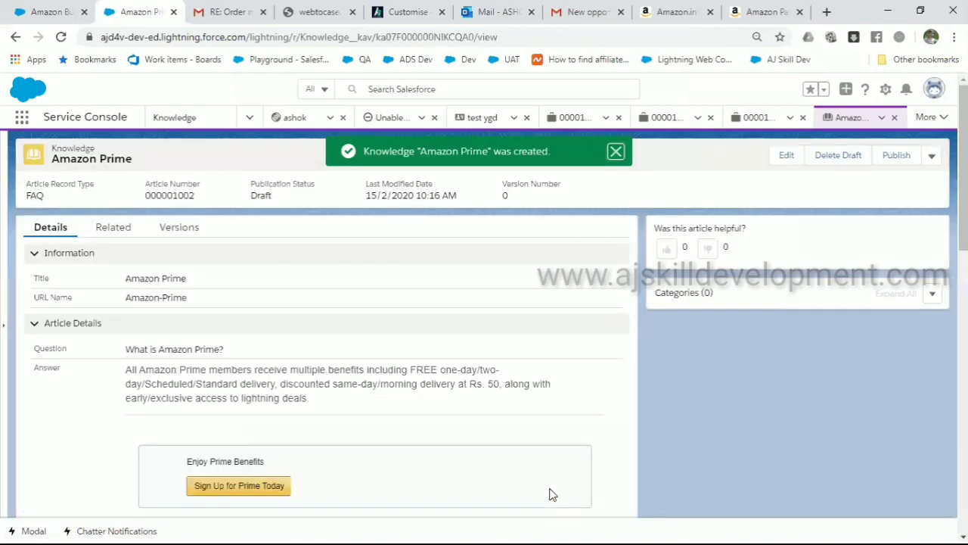
Open the Need assistance case from the Cases list via the App Launcher
{"action": "scroll", "coordinate": [553, 494], "scroll_direction": "down", "scroll_amount": 6}
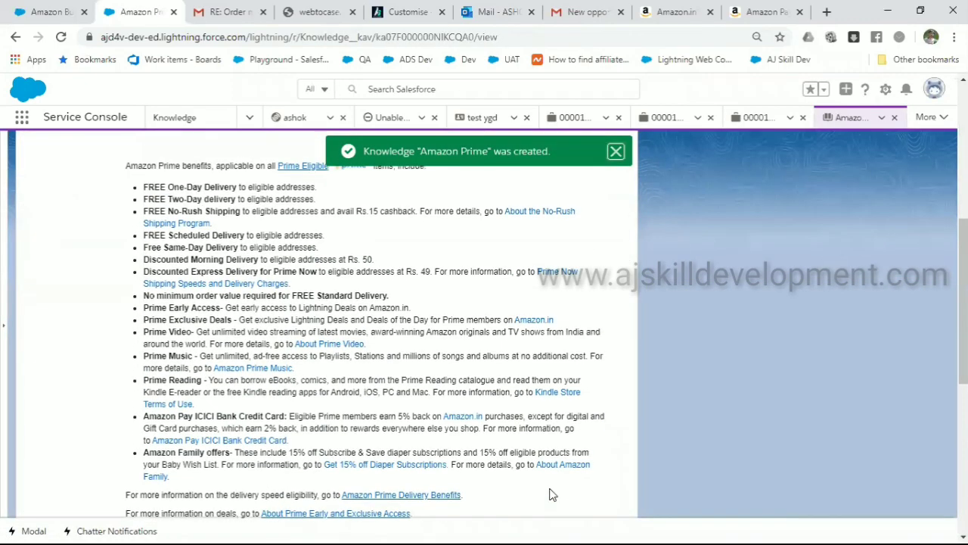
{"action": "scroll", "coordinate": [552, 494], "scroll_direction": "up", "scroll_amount": 6}
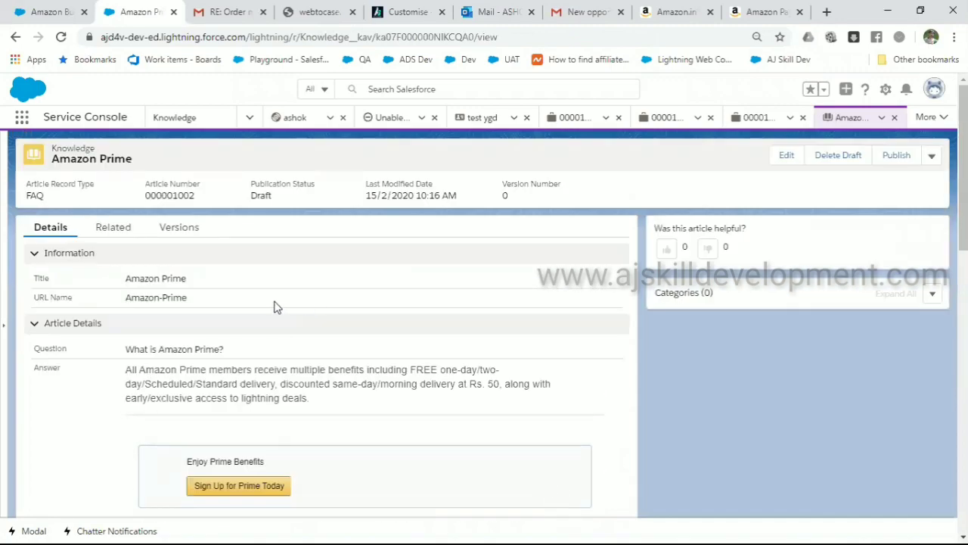
{"action": "left_click", "coordinate": [22, 119]}
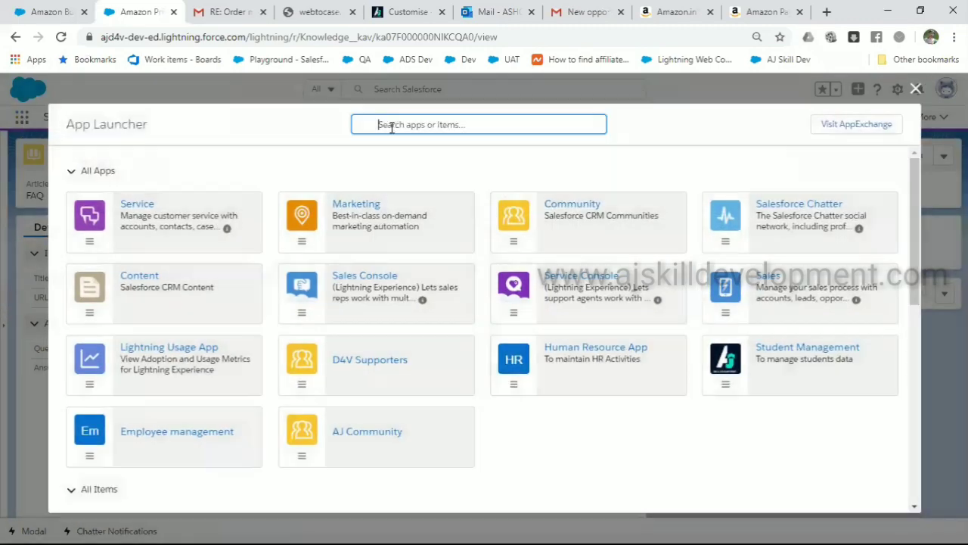
{"action": "type", "text": "d"}
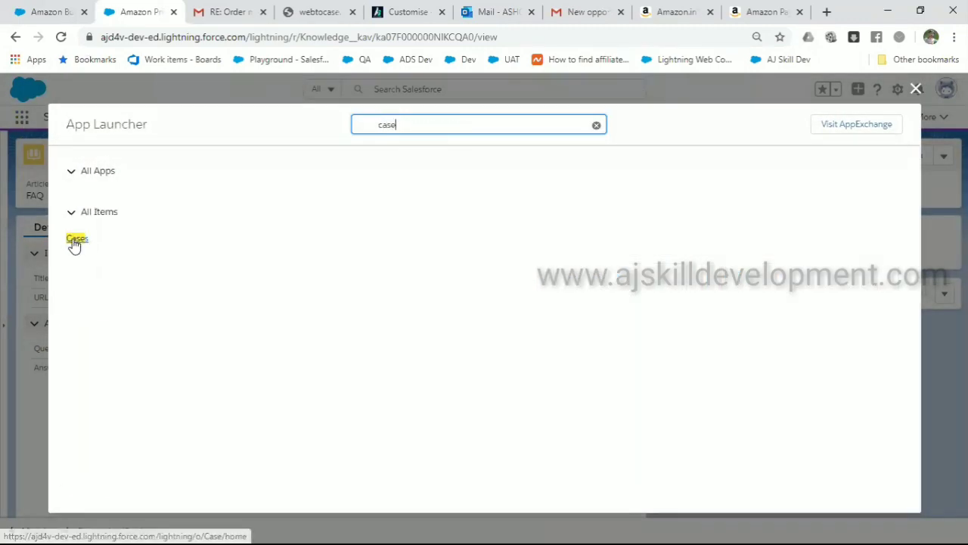
{"action": "left_click", "coordinate": [75, 241]}
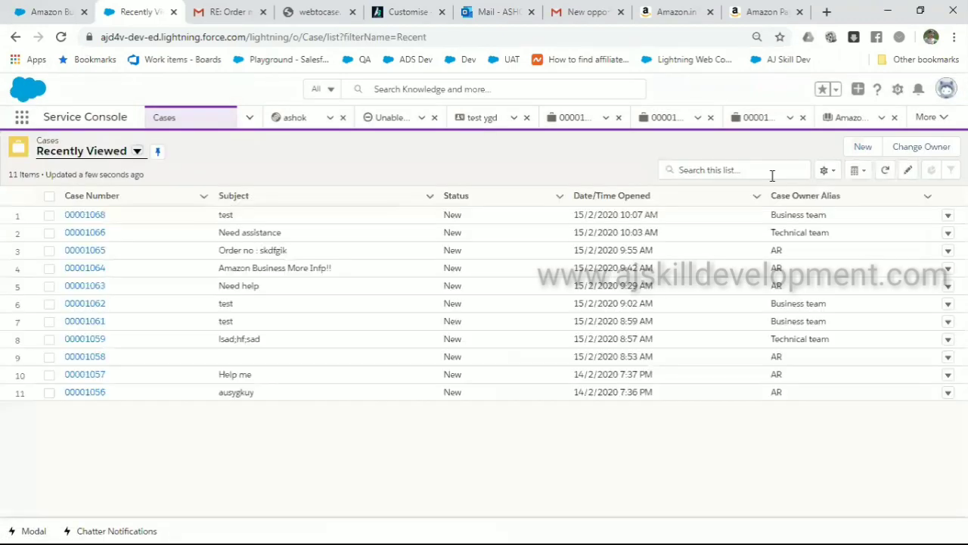
{"action": "left_click", "coordinate": [75, 232]}
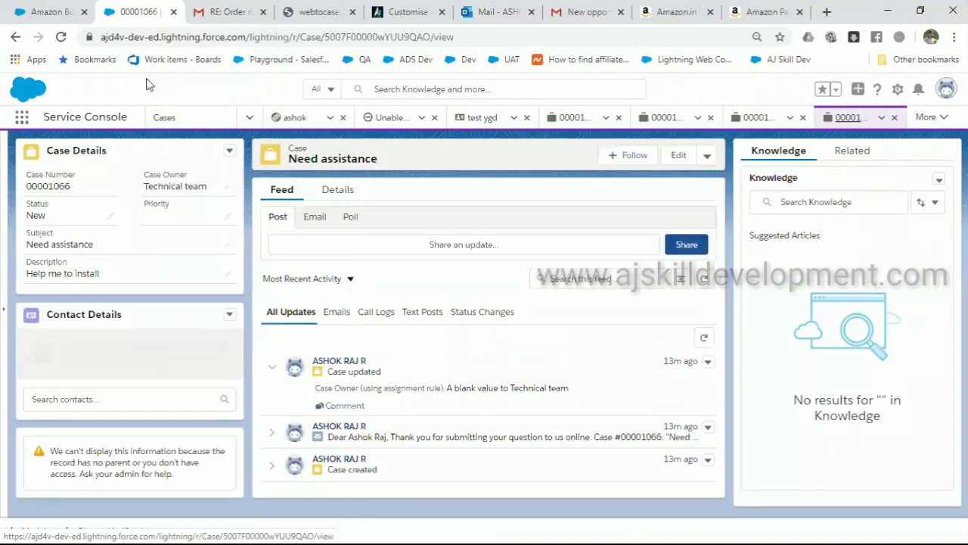
{"action": "left_click", "coordinate": [70, 14]}
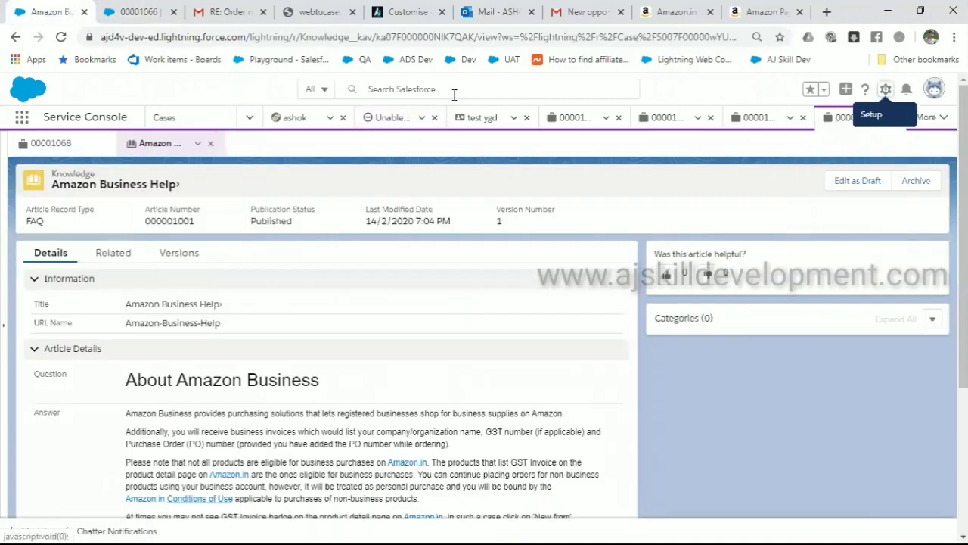
{"action": "left_click", "coordinate": [114, 13]}
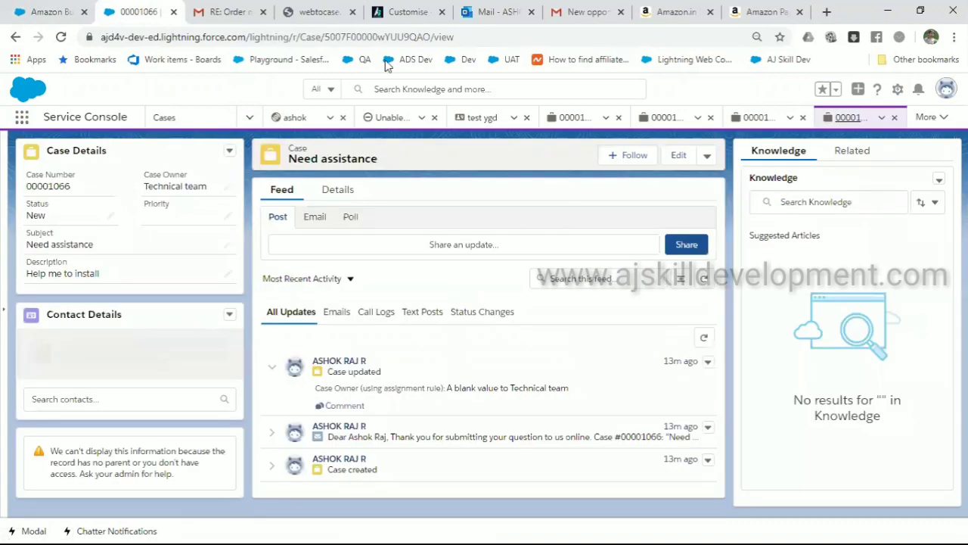
Try a Knowledge search for 'pri' from the case, then reopen Knowledge via the App Launcher
{"action": "left_click", "coordinate": [824, 209]}
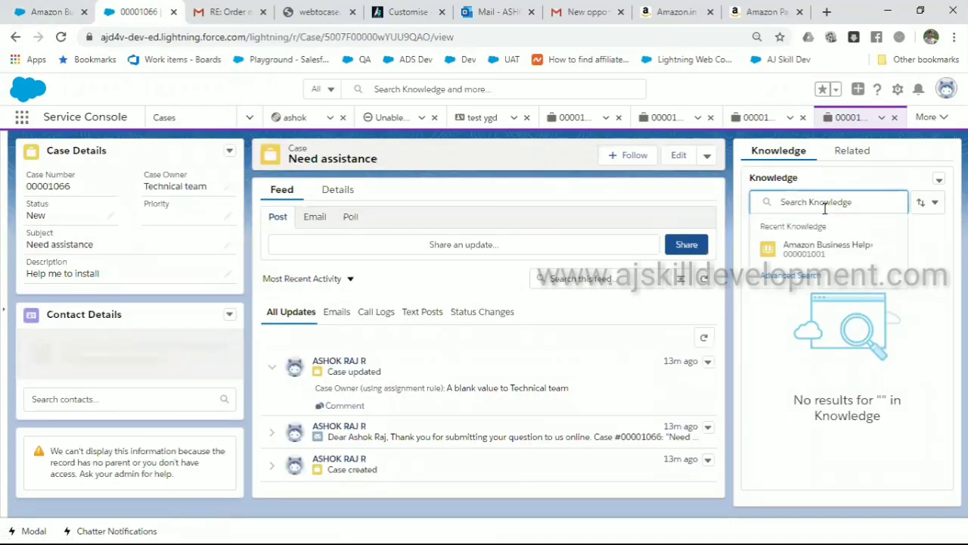
{"action": "type", "text": "prime"}
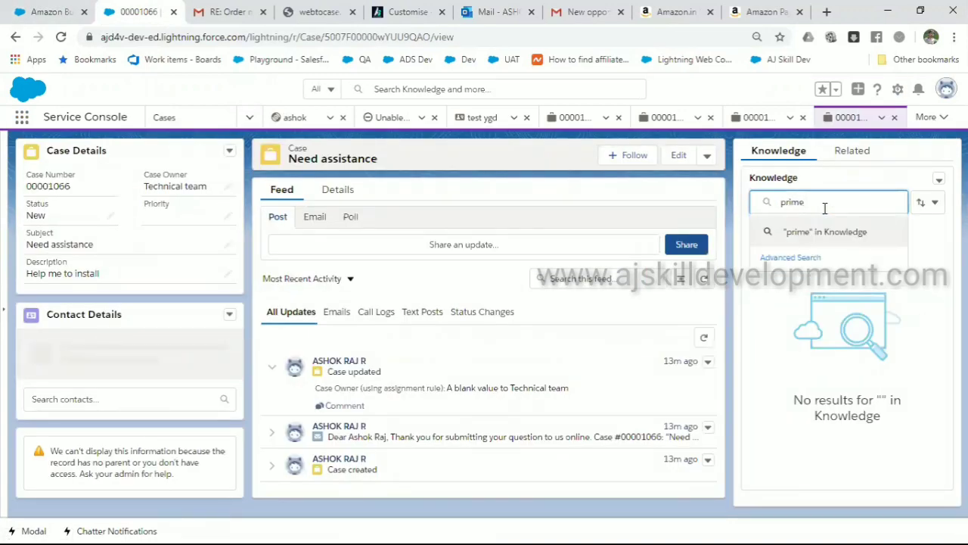
{"action": "left_click", "coordinate": [30, 11]}
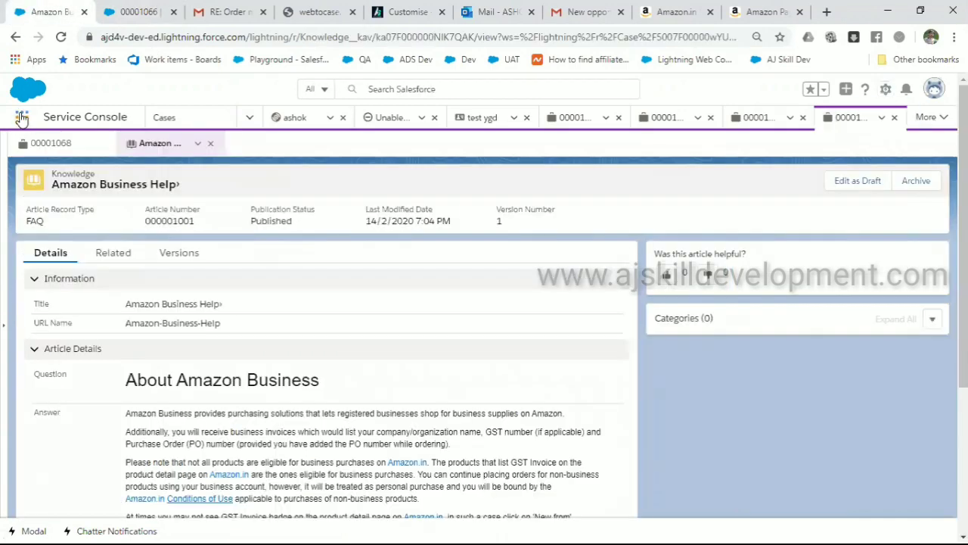
{"action": "left_click", "coordinate": [21, 118]}
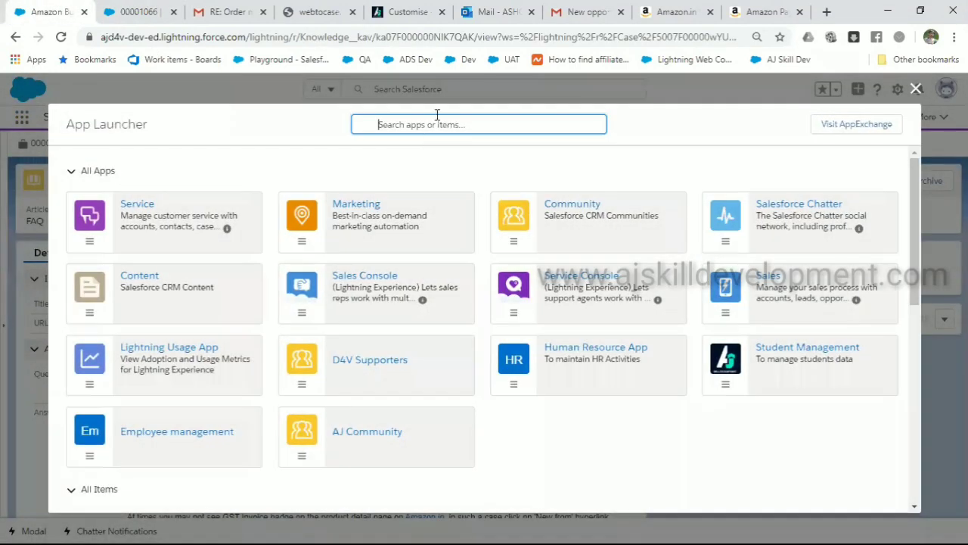
{"action": "left_click", "coordinate": [437, 127]}
{"action": "type", "text": "know"}
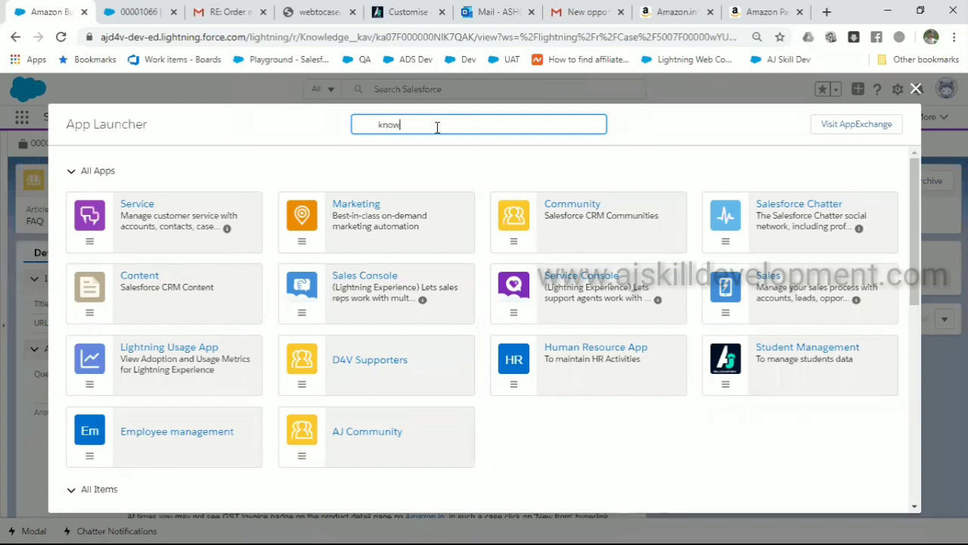
{"action": "left_click", "coordinate": [95, 239]}
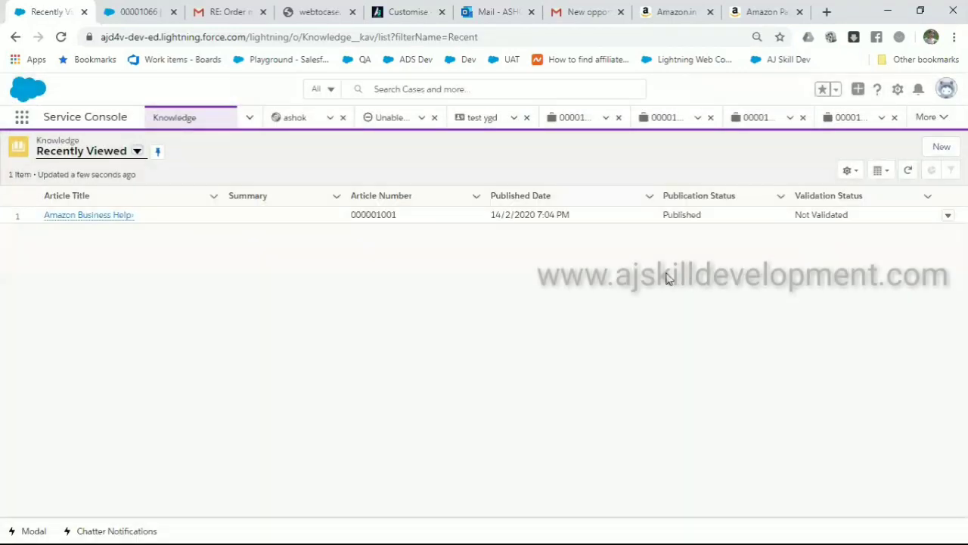
Publish the Amazon Prime draft from the Draft Articles view immediately, then return to case 00001066
{"action": "left_click", "coordinate": [137, 151]}
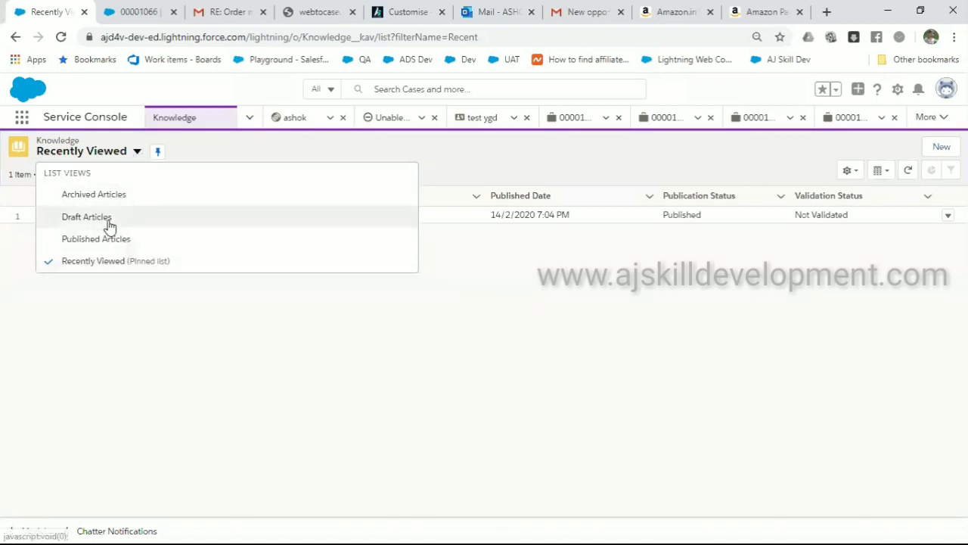
{"action": "left_click", "coordinate": [87, 217]}
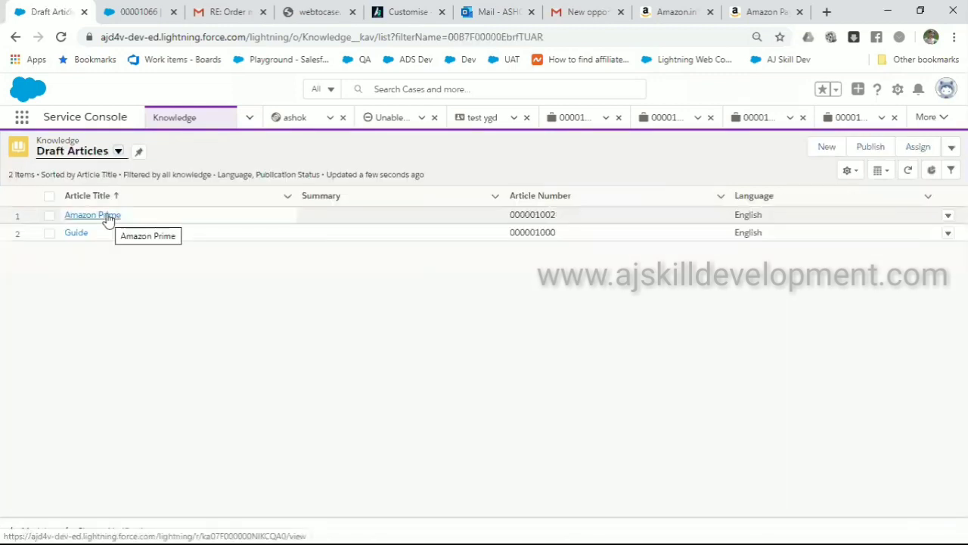
{"action": "left_click", "coordinate": [107, 215]}
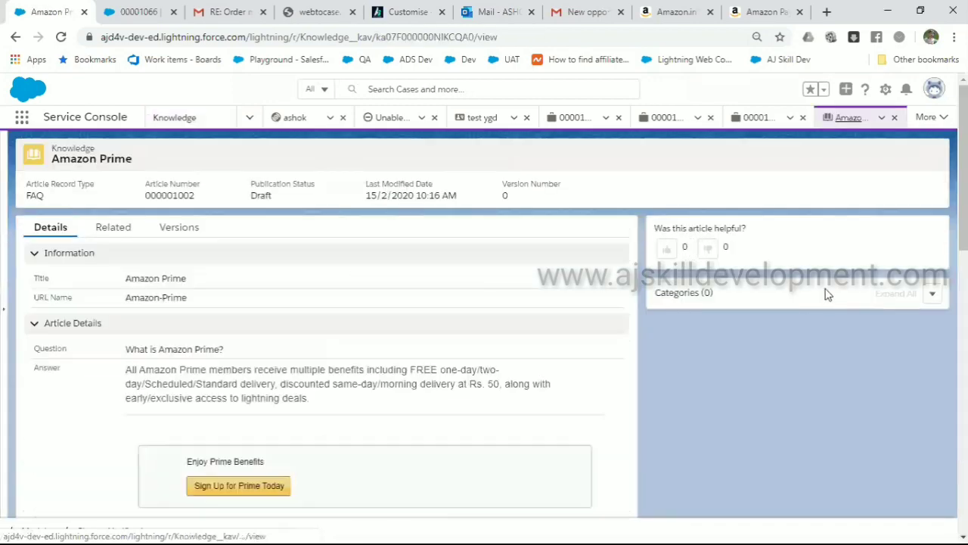
{"action": "left_click", "coordinate": [903, 156]}
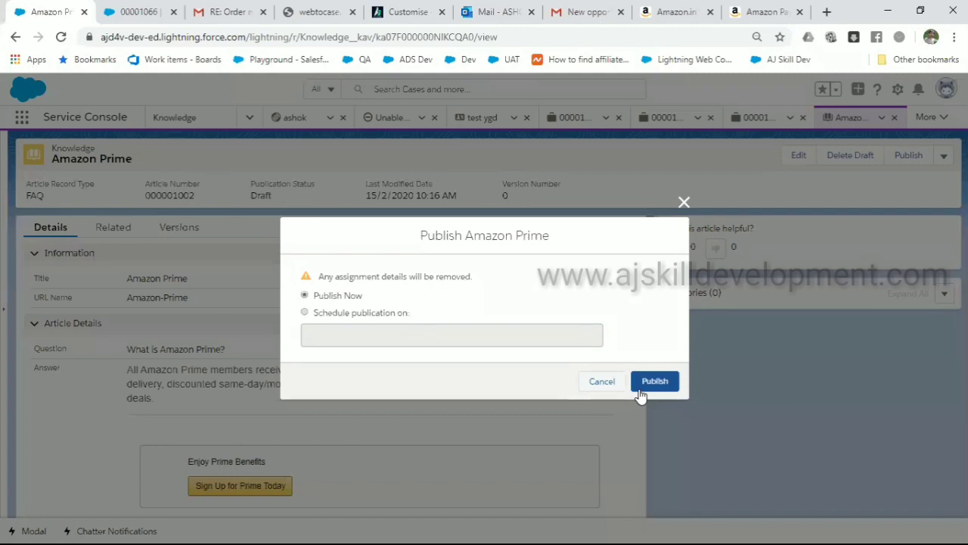
{"action": "left_click", "coordinate": [640, 392]}
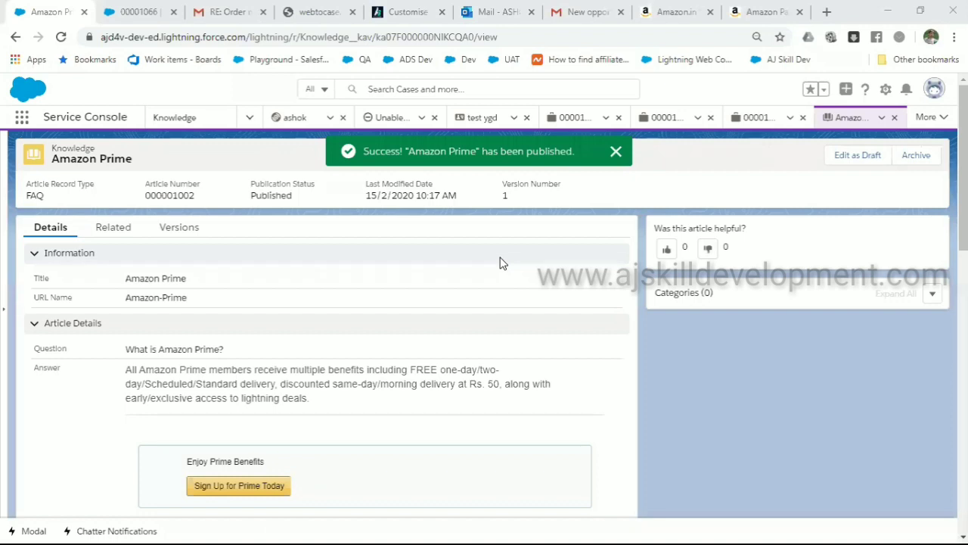
{"action": "left_click", "coordinate": [144, 15]}
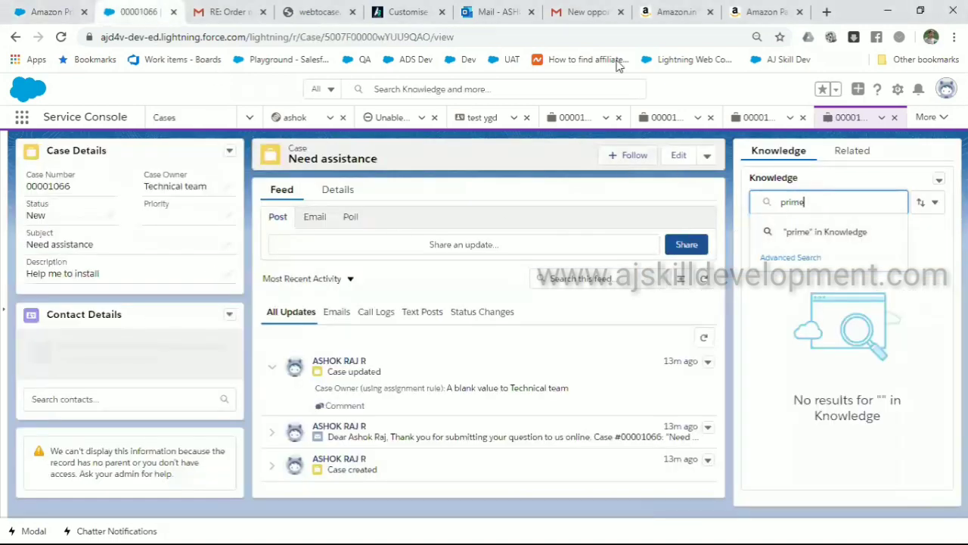
Reload case 00001066, search 'prime' in its Knowledge sidebar, and read the Amazon Prime article
{"action": "left_click", "coordinate": [642, 45]}
{"action": "key", "text": "Return"}
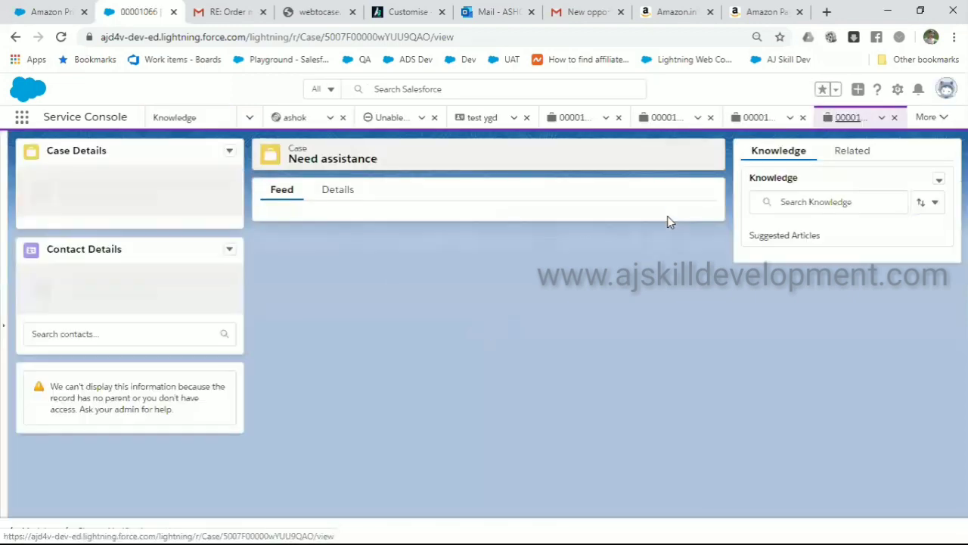
{"action": "left_click", "coordinate": [807, 202]}
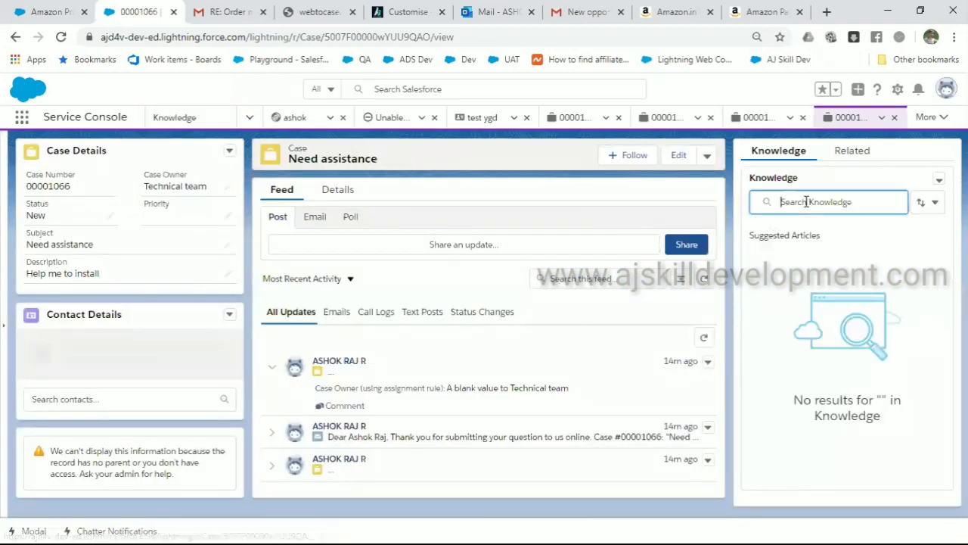
{"action": "type", "text": "prime"}
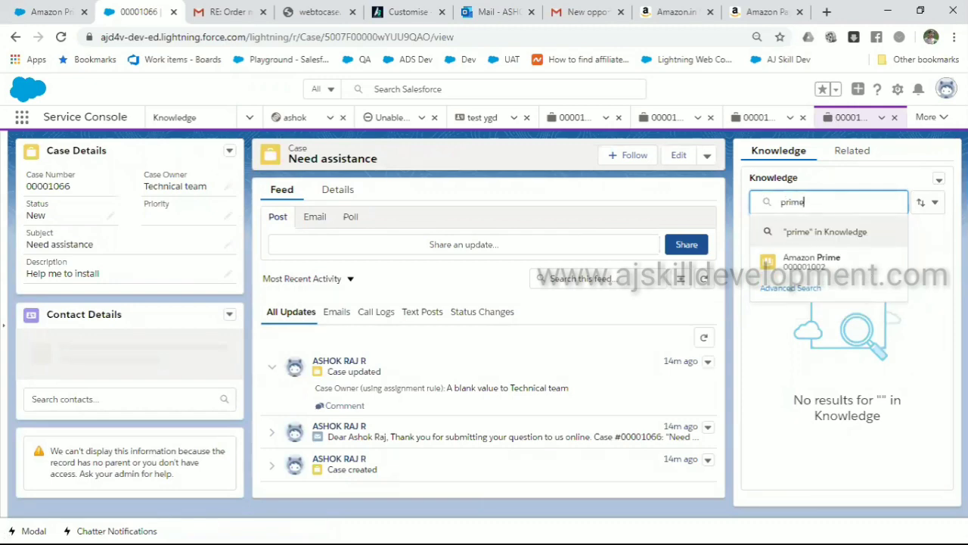
{"action": "left_click", "coordinate": [778, 264]}
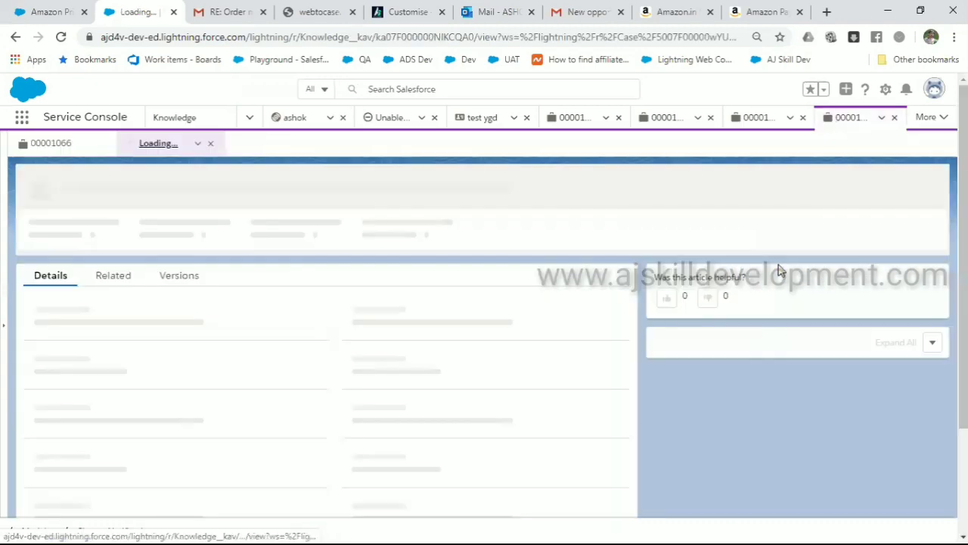
{"action": "scroll", "coordinate": [276, 308], "scroll_direction": "down", "scroll_amount": 15}
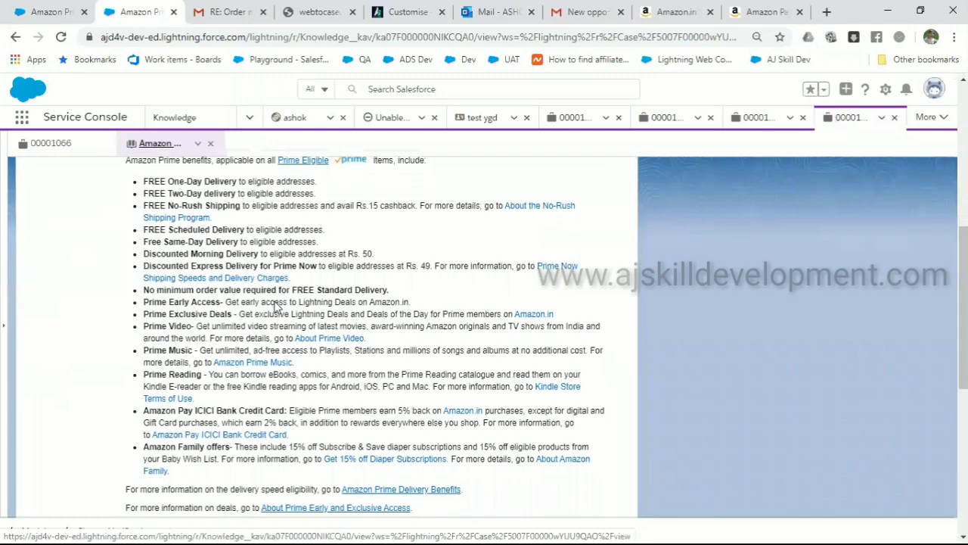
{"action": "scroll", "coordinate": [276, 308], "scroll_direction": "up", "scroll_amount": 15}
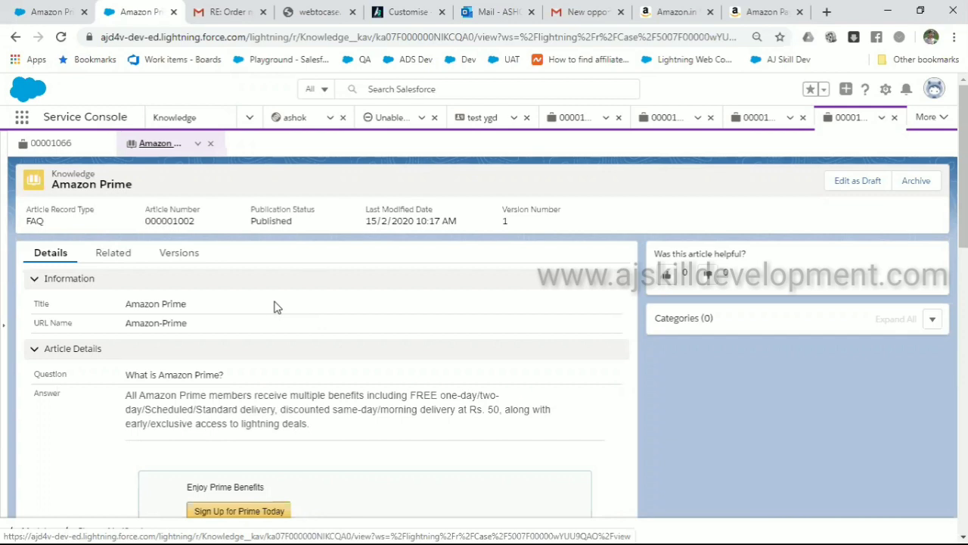
{"action": "scroll", "coordinate": [277, 307], "scroll_direction": "down", "scroll_amount": 5}
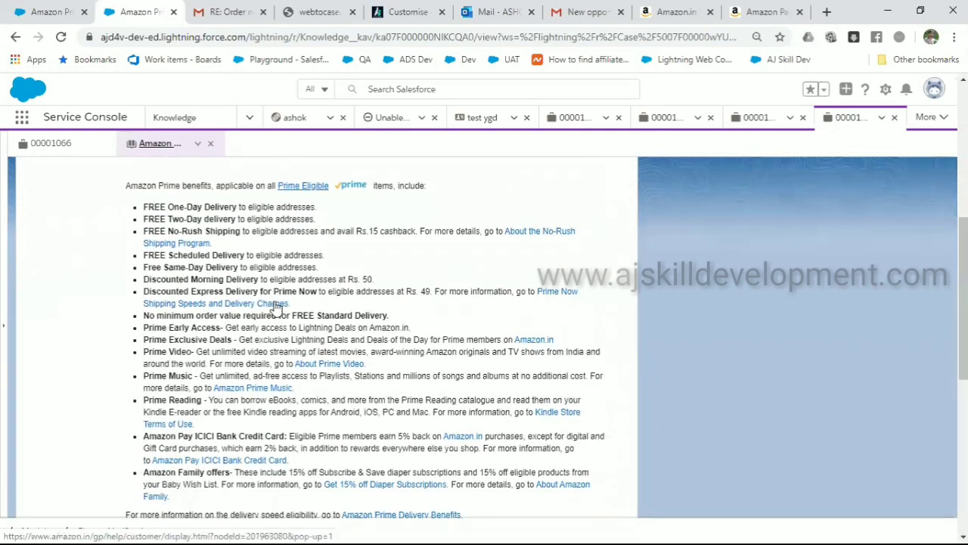
{"action": "scroll", "coordinate": [277, 307], "scroll_direction": "down", "scroll_amount": 5}
{"action": "scroll", "coordinate": [276, 308], "scroll_direction": "up", "scroll_amount": 10}
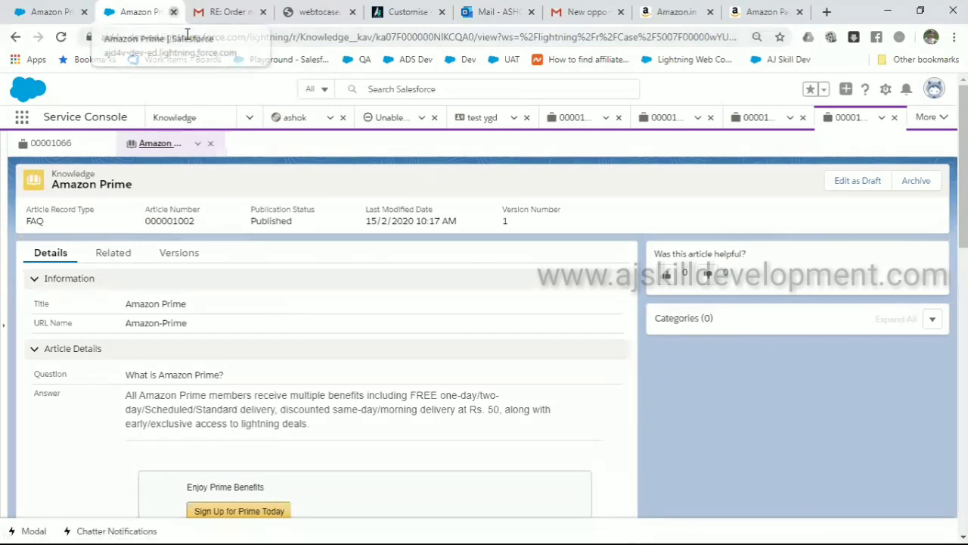
Close the Amazon Prime article and go to the Setup home from the gear menu
{"action": "key", "text": "ctrl+w"}
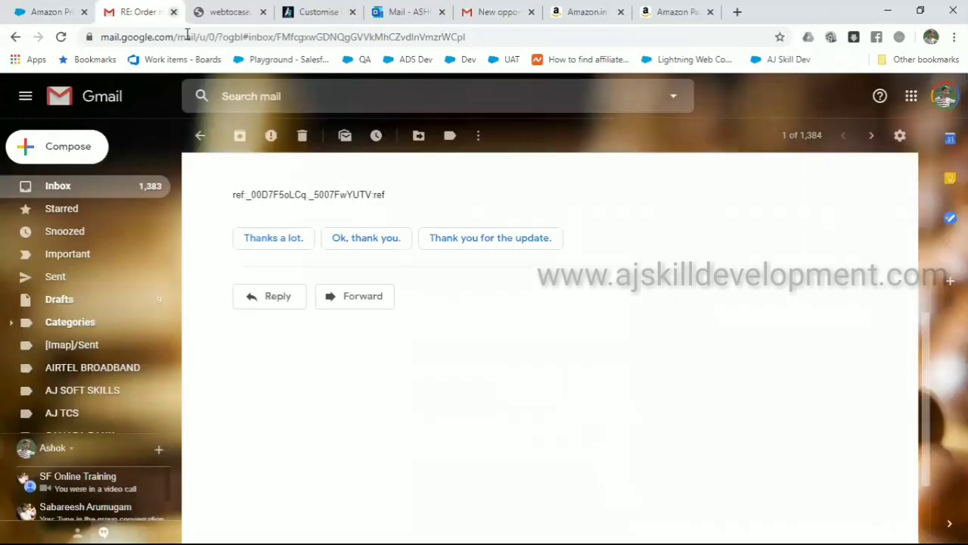
{"action": "left_click", "coordinate": [41, 11]}
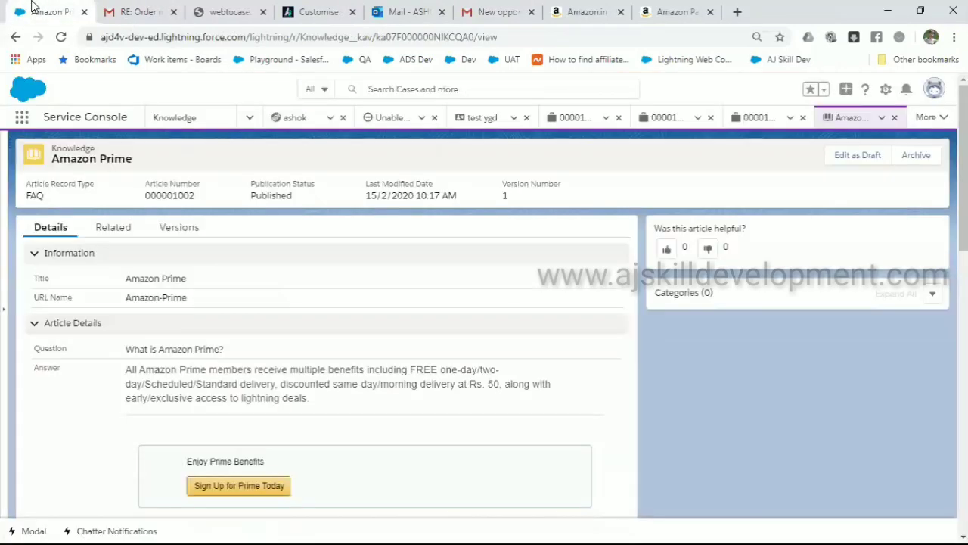
{"action": "left_click", "coordinate": [886, 90]}
{"action": "left_click", "coordinate": [828, 182]}
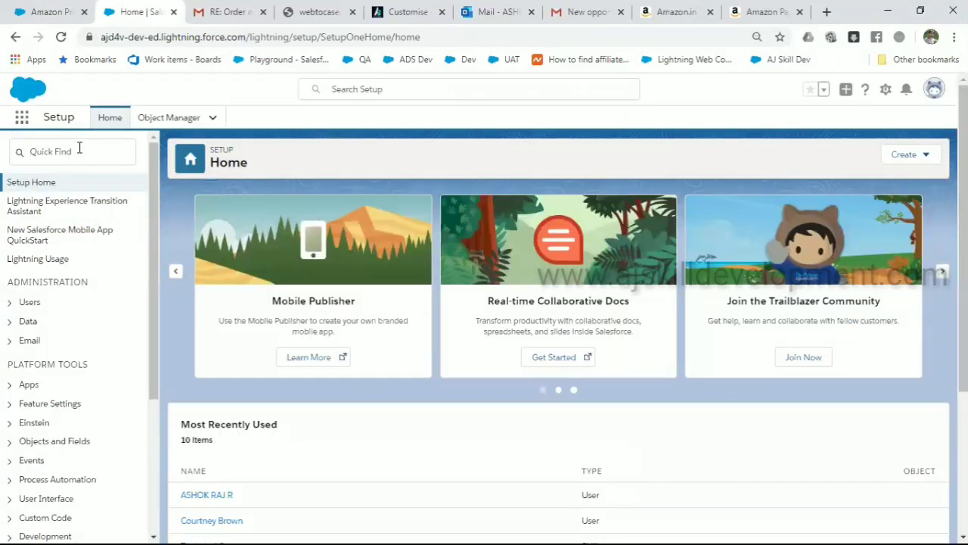
Open Web-to-Case via Quick Find 'web-' and browse email templates for the Default Response Template
{"action": "left_click", "coordinate": [80, 151]}
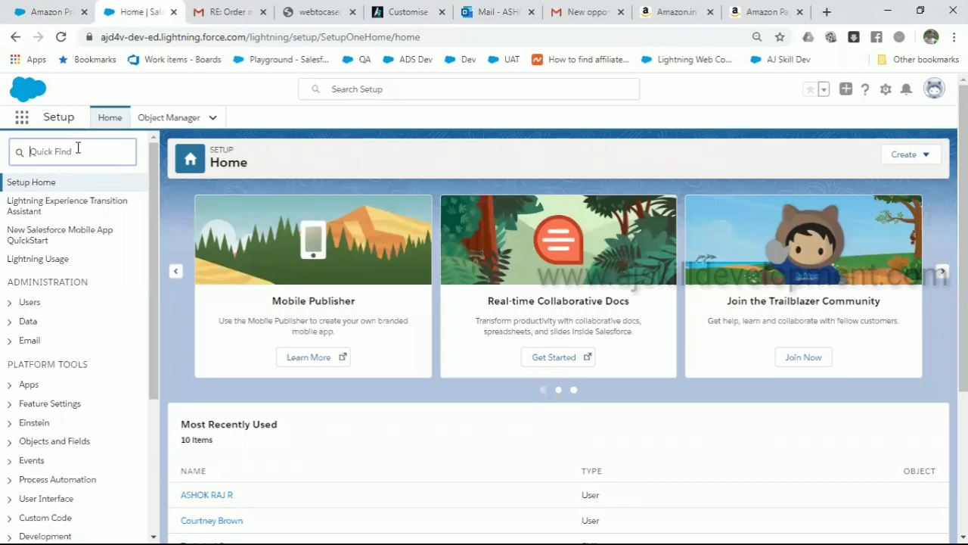
{"action": "type", "text": "web-"}
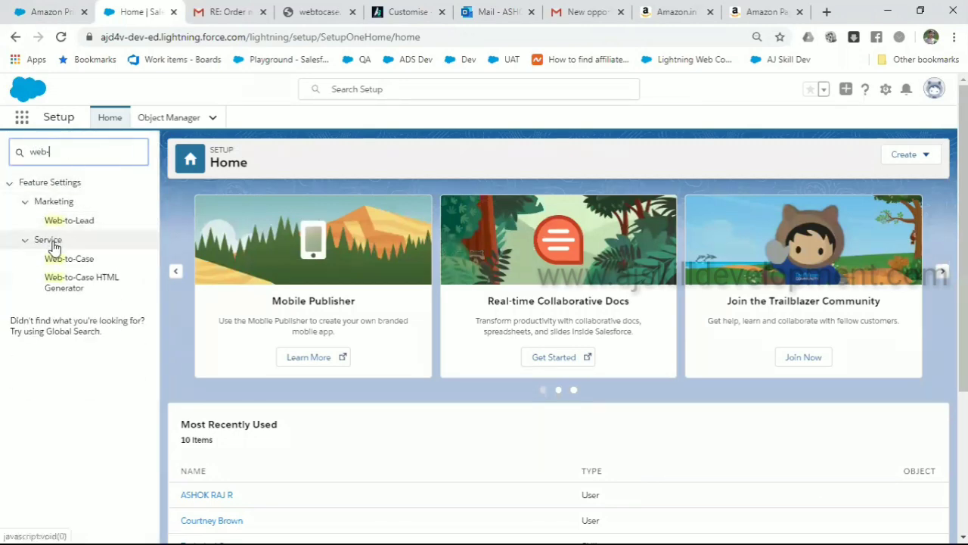
{"action": "left_click", "coordinate": [73, 261]}
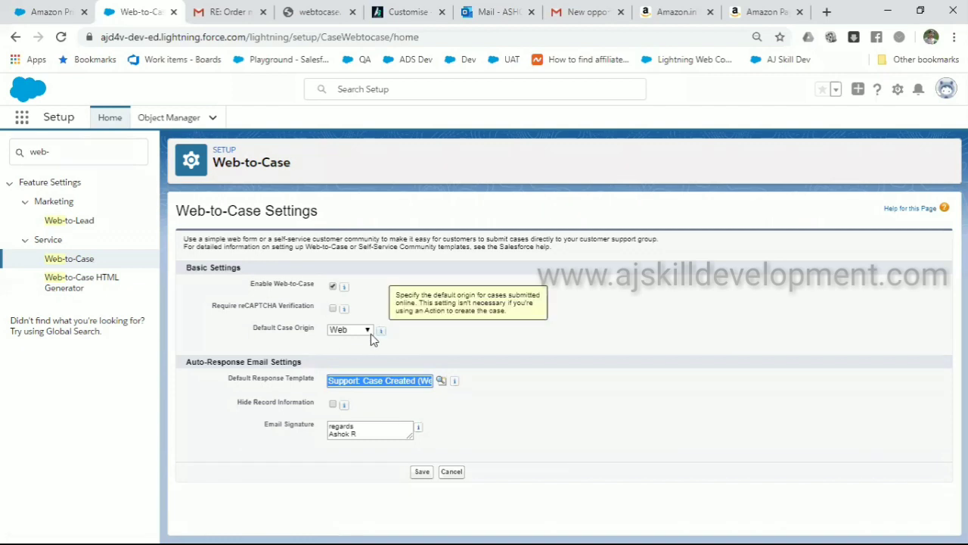
{"action": "left_click", "coordinate": [394, 381]}
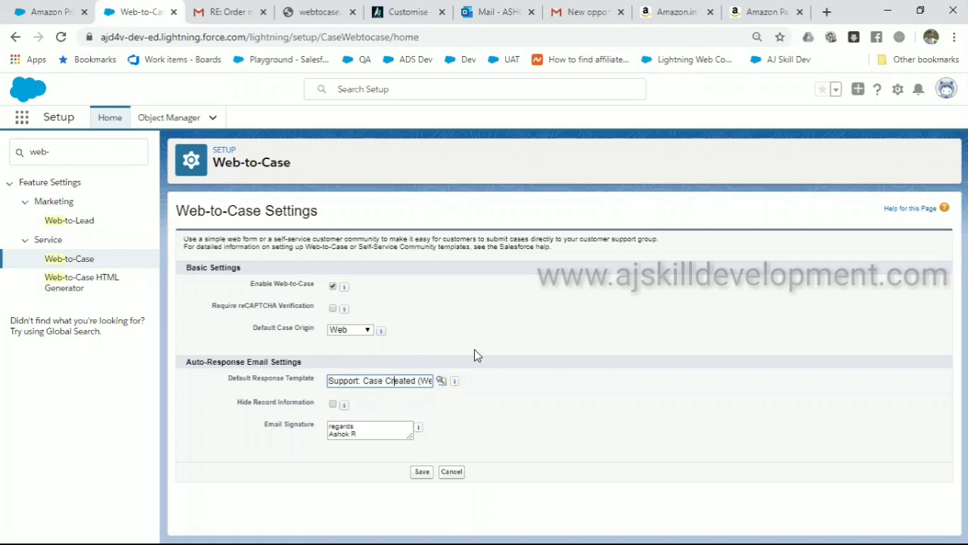
{"action": "left_click", "coordinate": [441, 380]}
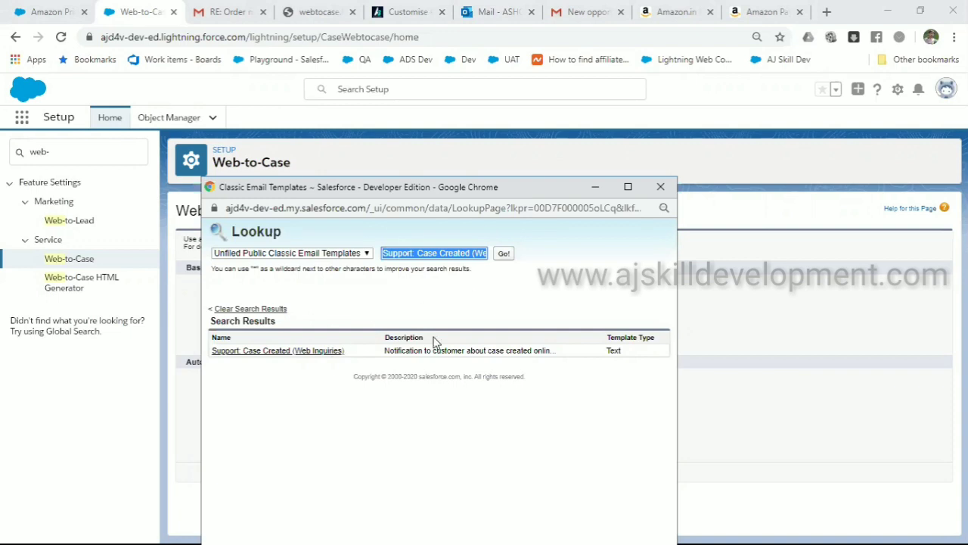
Close the template lookup and open Setup Home in a new tab from the Service Console gear menu
{"action": "left_click", "coordinate": [663, 186]}
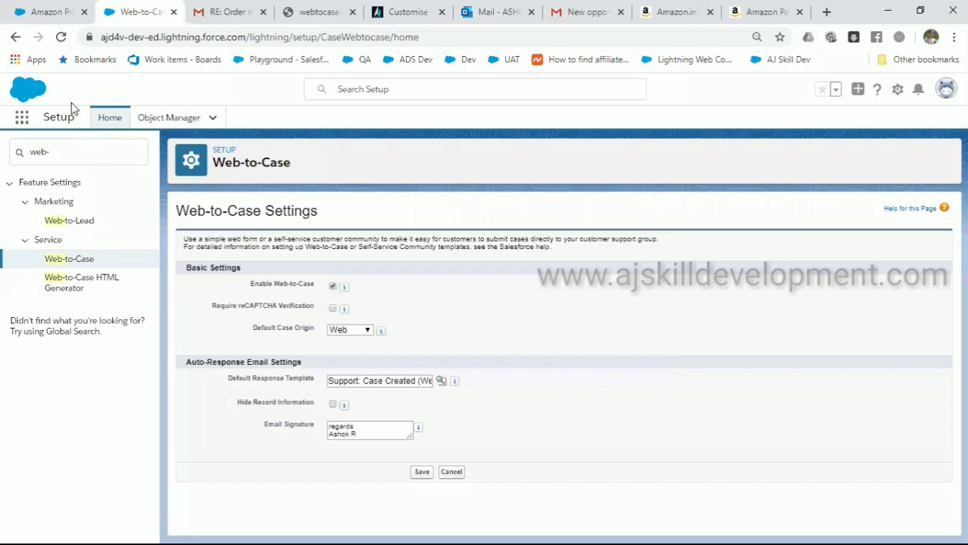
{"action": "left_click", "coordinate": [52, 11]}
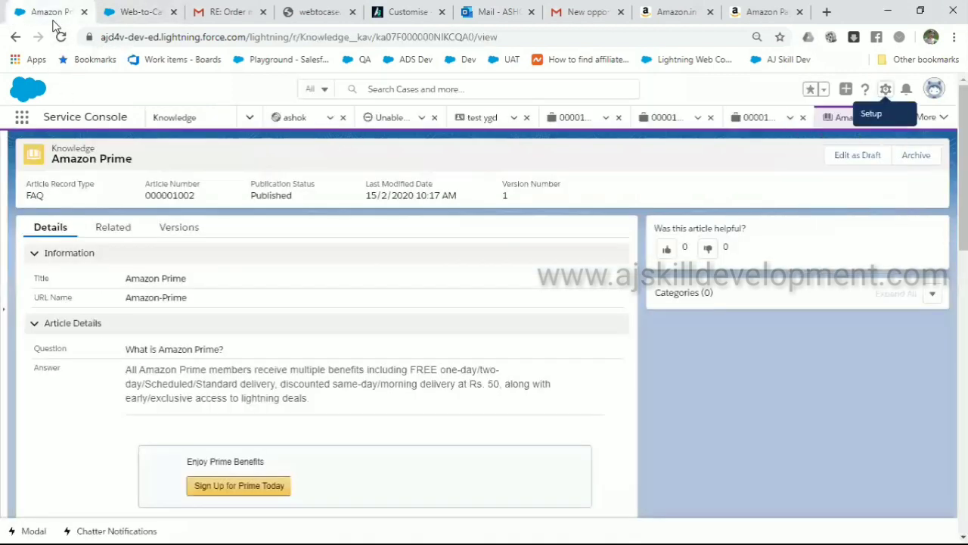
{"action": "left_click", "coordinate": [885, 89]}
{"action": "left_click", "coordinate": [830, 177]}
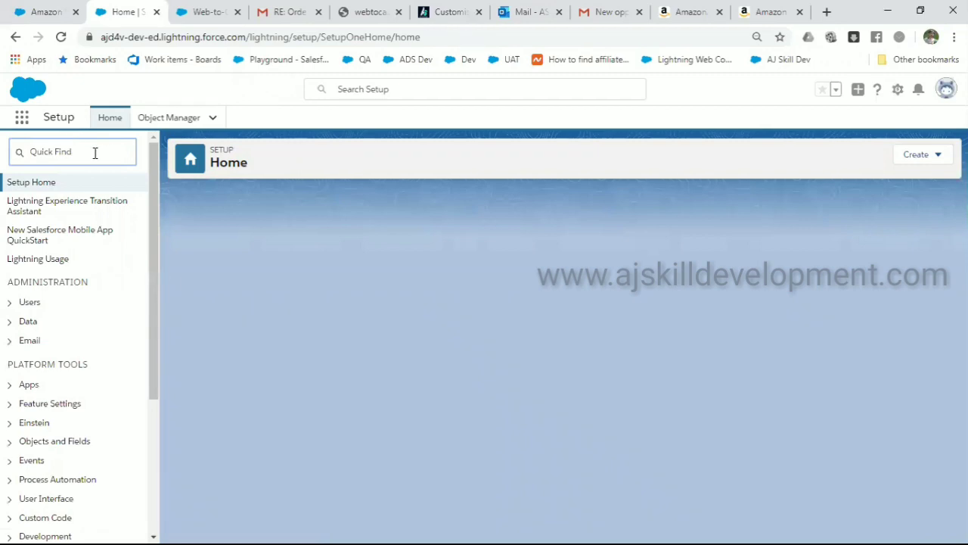
Find Classic Email Templates through Quick Find 'email tem' and start a new template
{"action": "type", "text": "e"}
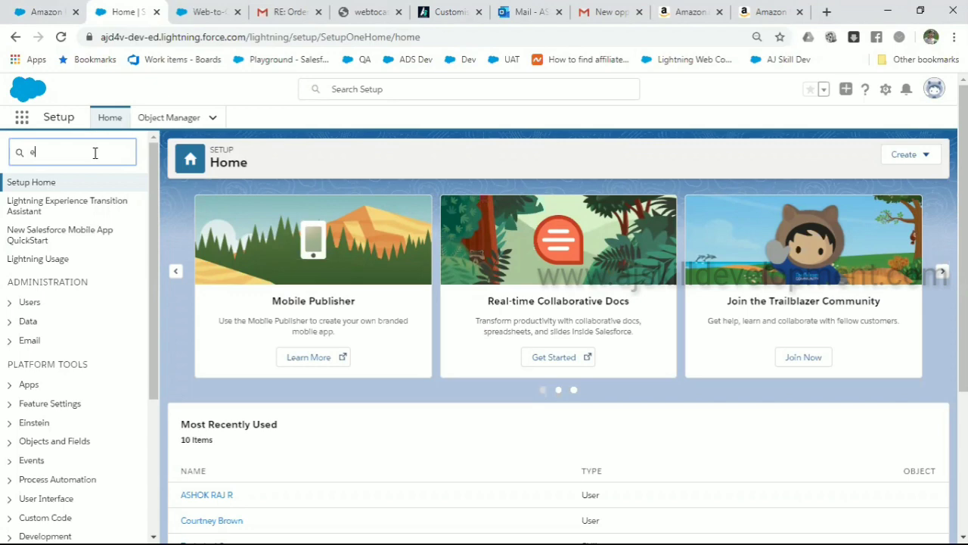
{"action": "type", "text": "mail"}
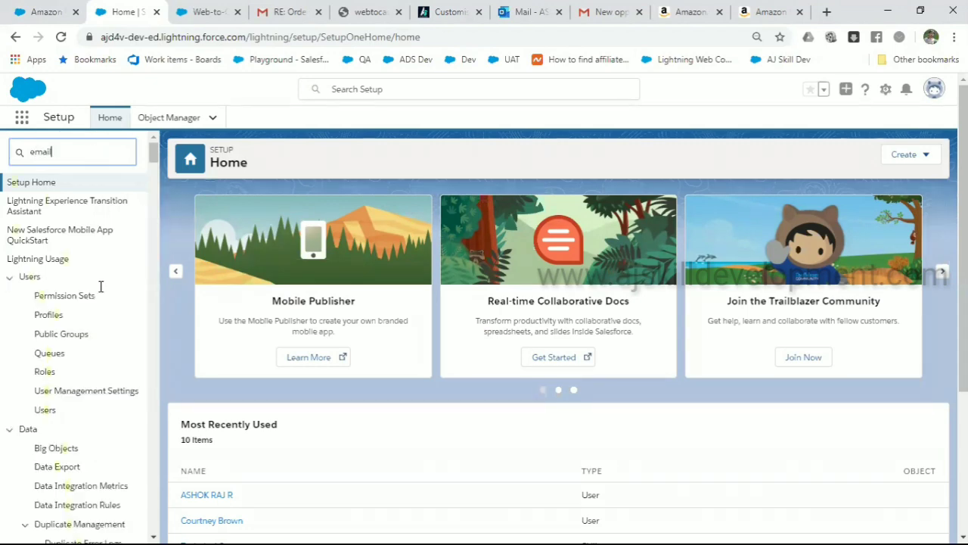
{"action": "type", "text": " tem"}
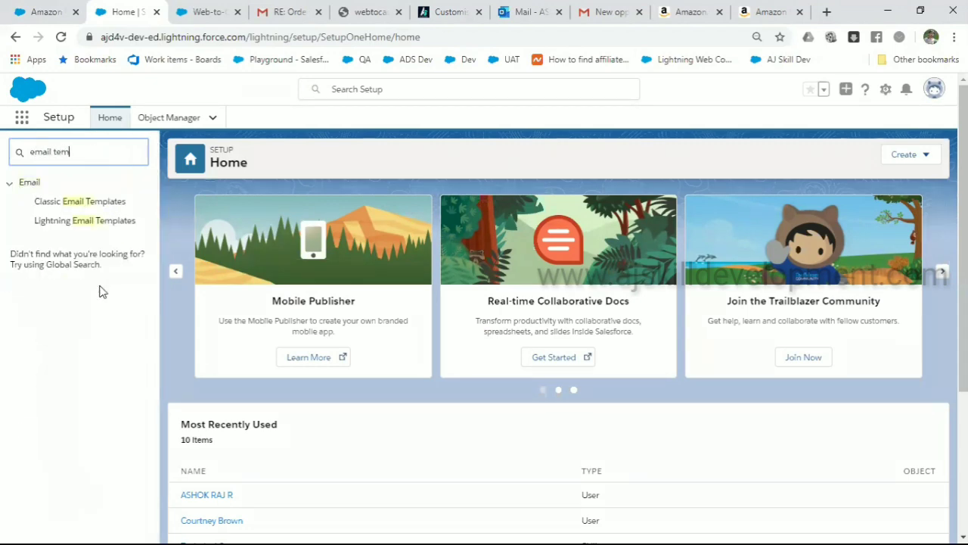
{"action": "left_click", "coordinate": [86, 225]}
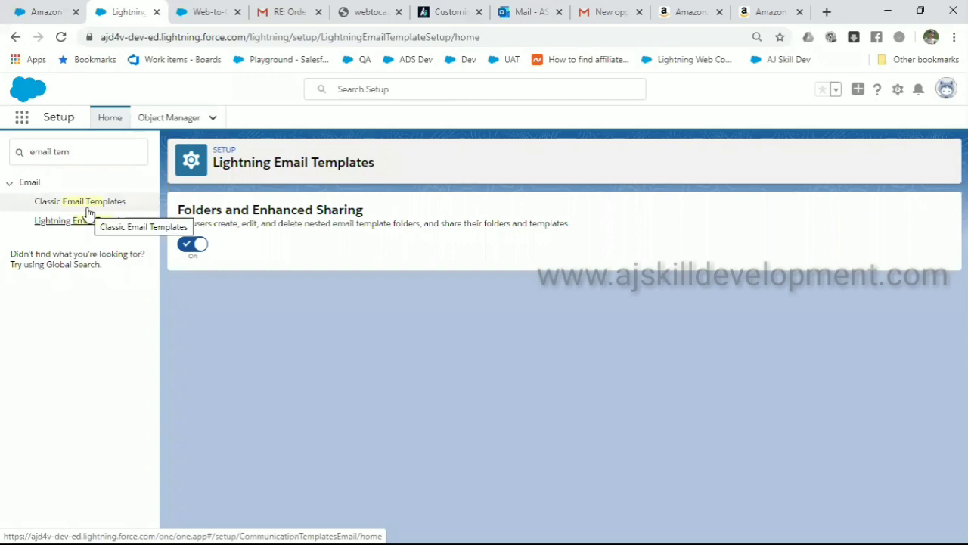
{"action": "left_click", "coordinate": [87, 211]}
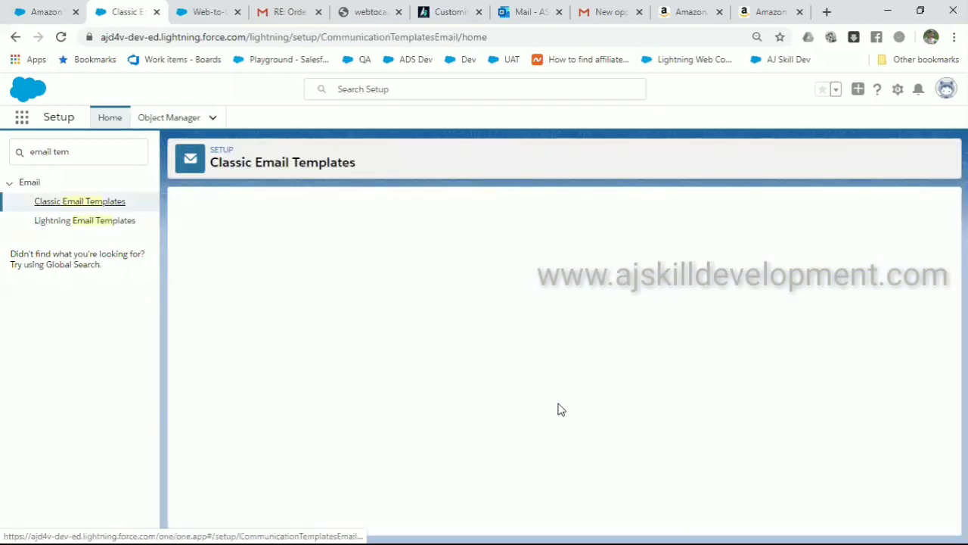
{"action": "scroll", "coordinate": [560, 408], "scroll_direction": "down", "scroll_amount": 3}
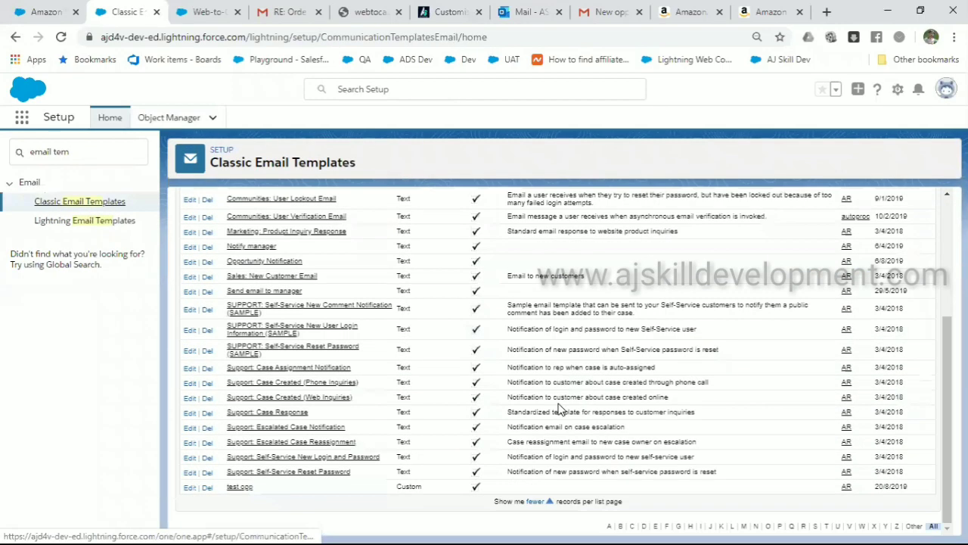
{"action": "scroll", "coordinate": [484, 355], "scroll_direction": "up", "scroll_amount": 3}
{"action": "left_click", "coordinate": [423, 302]}
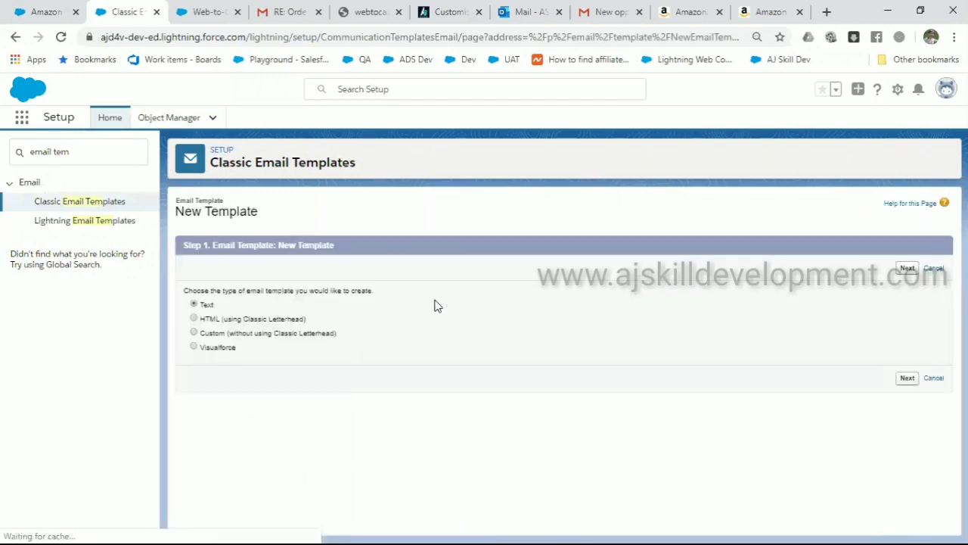
Try the HTML and Custom template types, settle on Text, and follow the required-letterhead link to letterhead setup
{"action": "left_click", "coordinate": [217, 320]}
{"action": "left_click", "coordinate": [215, 335]}
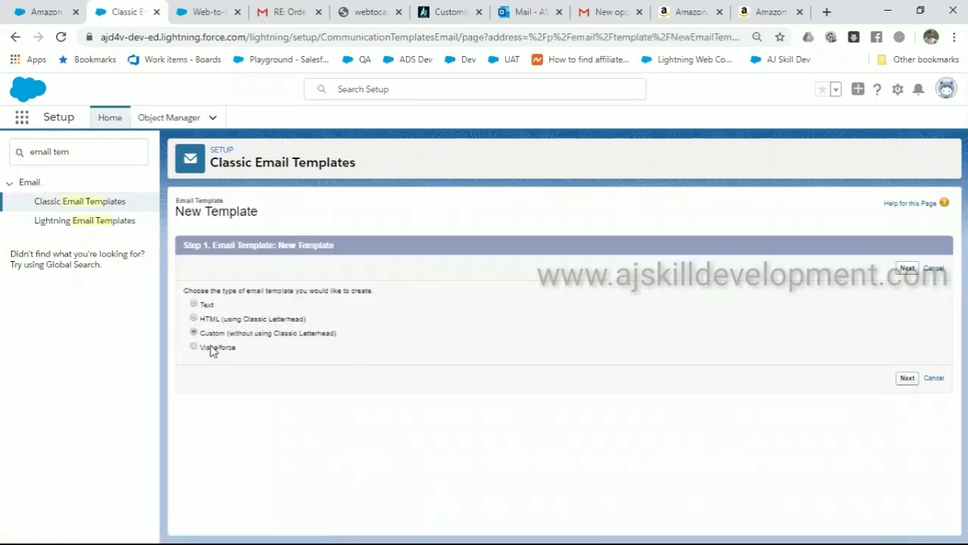
{"action": "left_click", "coordinate": [195, 303]}
{"action": "left_click", "coordinate": [908, 269]}
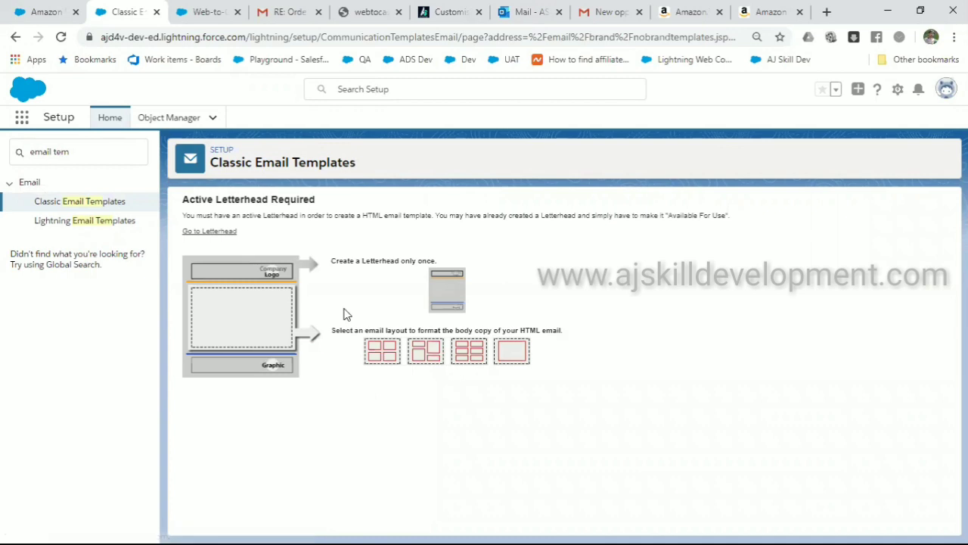
{"action": "left_click", "coordinate": [213, 231]}
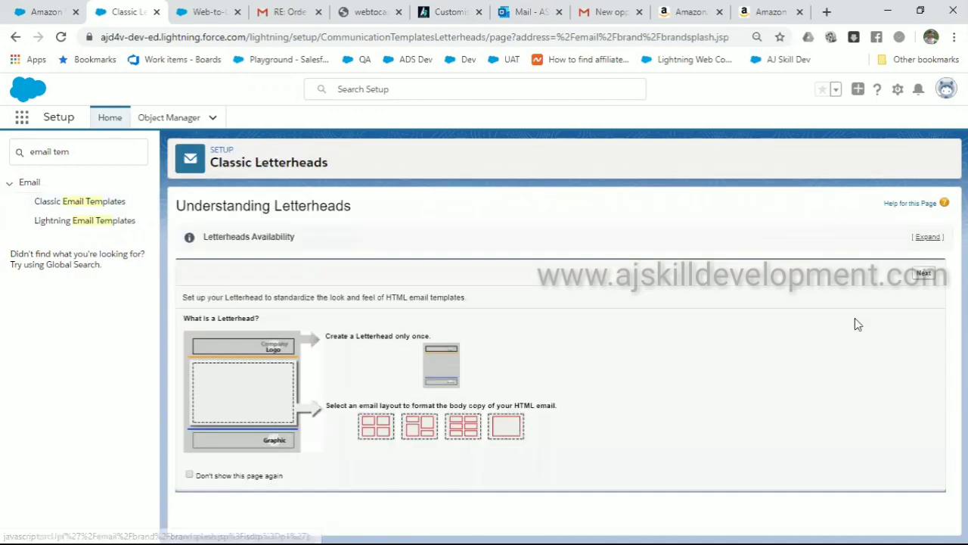
Create and save a letterhead labelled 'Auto response', marked Available For Use
{"action": "left_click", "coordinate": [923, 273]}
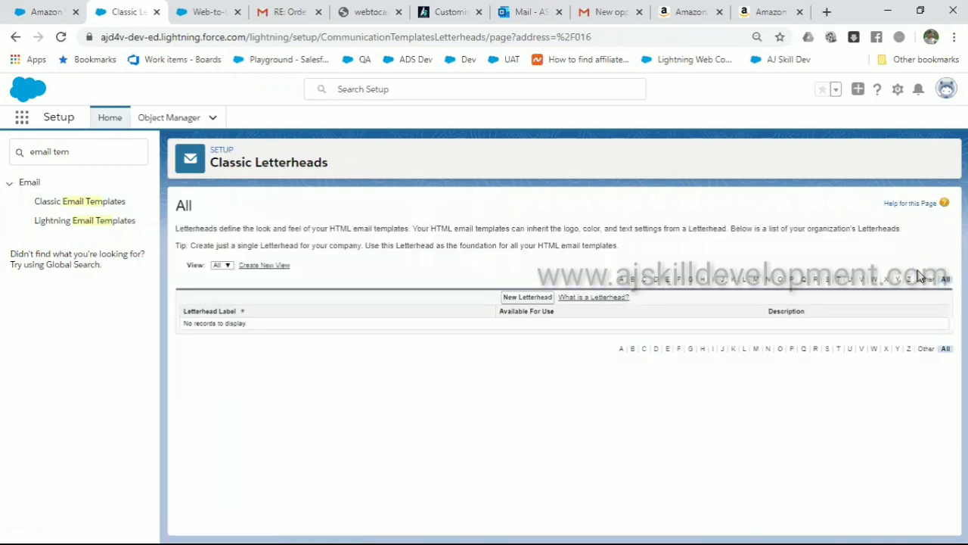
{"action": "left_click", "coordinate": [526, 299]}
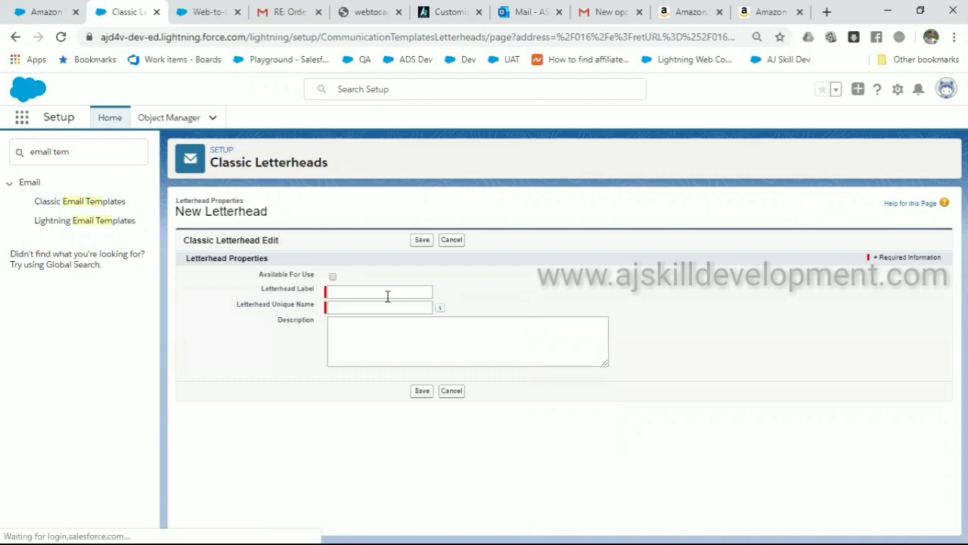
{"action": "left_click", "coordinate": [346, 289]}
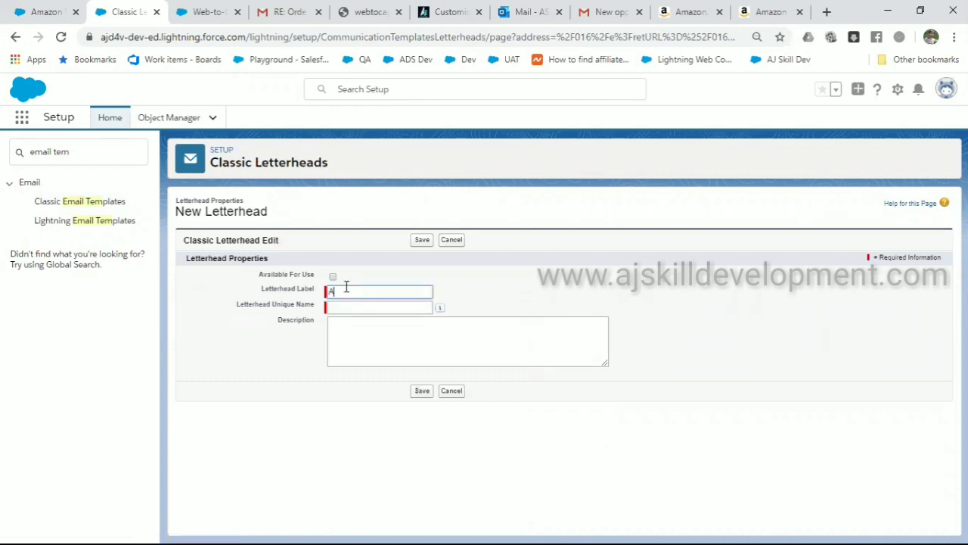
{"action": "type", "text": "Auto response"}
{"action": "left_click", "coordinate": [352, 306]}
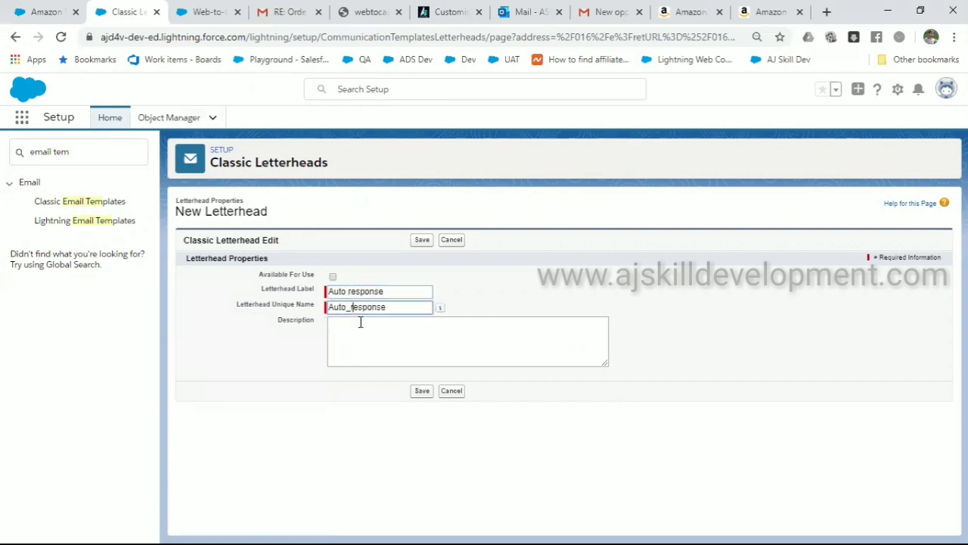
{"action": "left_click", "coordinate": [361, 322]}
{"action": "left_click", "coordinate": [331, 277]}
{"action": "left_click", "coordinate": [422, 241]}
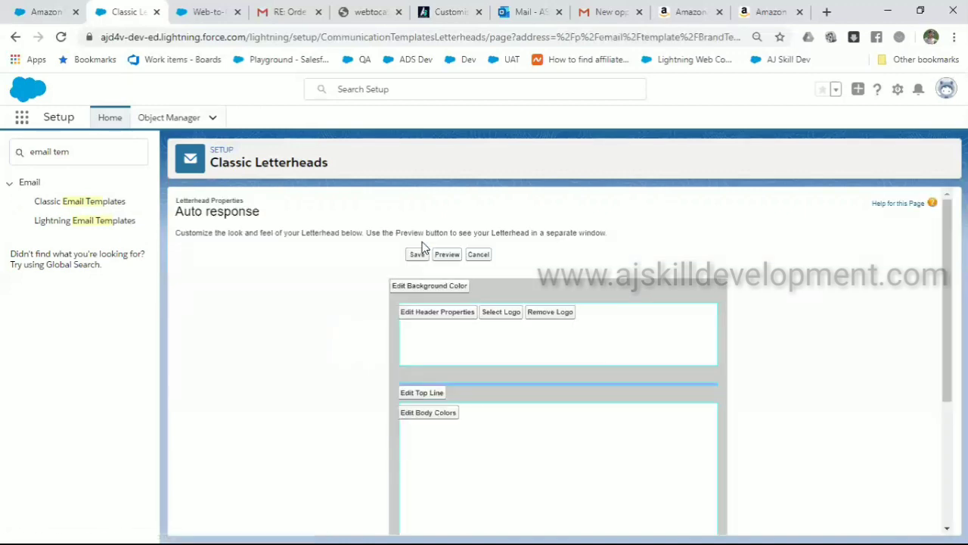
Review the letterhead's Top Line settings without changes, then return to Classic Email Templates
{"action": "scroll", "coordinate": [550, 415], "scroll_direction": "down", "scroll_amount": 3}
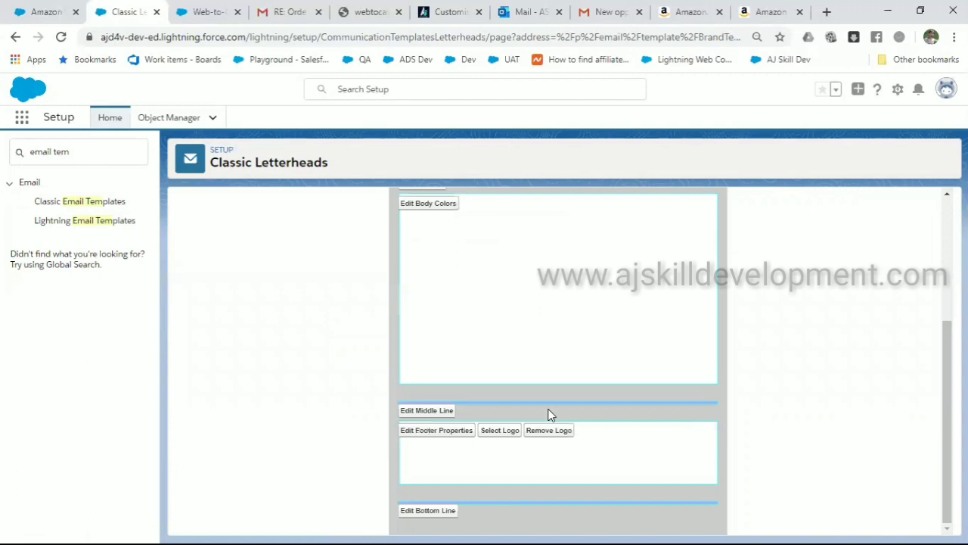
{"action": "scroll", "coordinate": [550, 415], "scroll_direction": "up", "scroll_amount": 3}
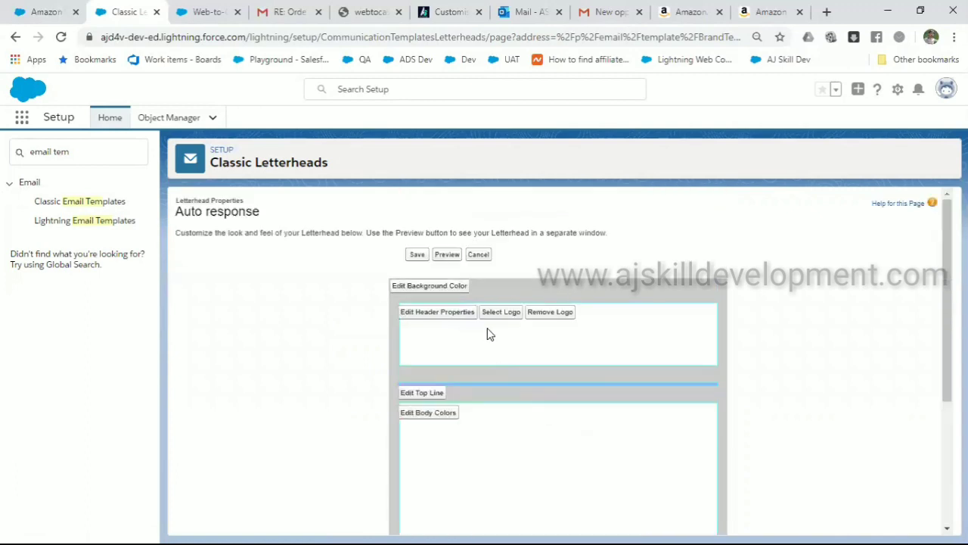
{"action": "scroll", "coordinate": [492, 429], "scroll_direction": "down", "scroll_amount": 3}
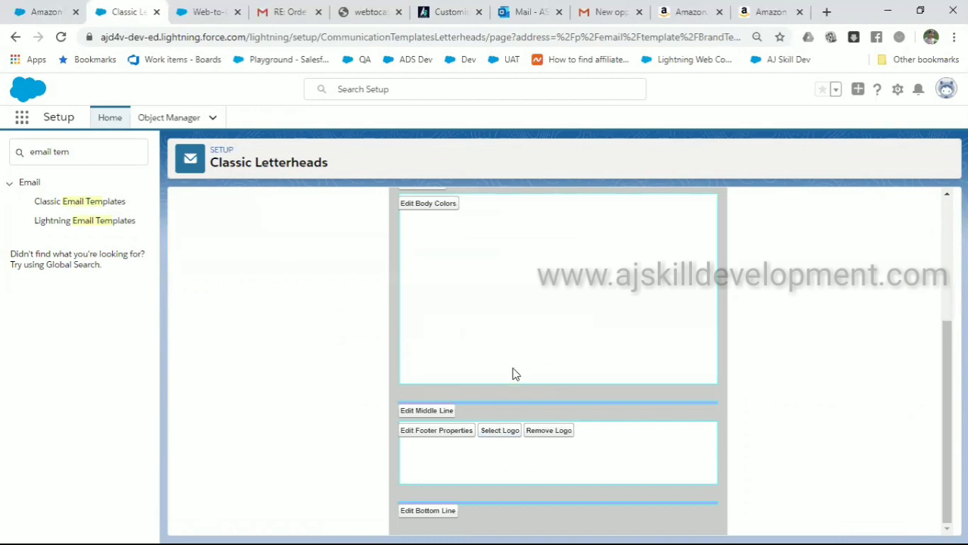
{"action": "scroll", "coordinate": [515, 386], "scroll_direction": "up", "scroll_amount": 1}
{"action": "scroll", "coordinate": [514, 387], "scroll_direction": "up", "scroll_amount": 3}
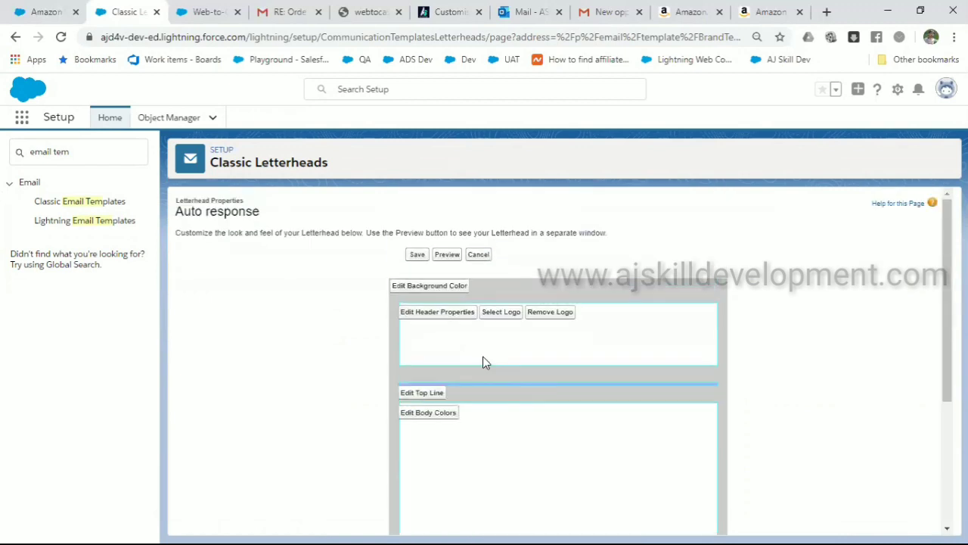
{"action": "left_click", "coordinate": [434, 393]}
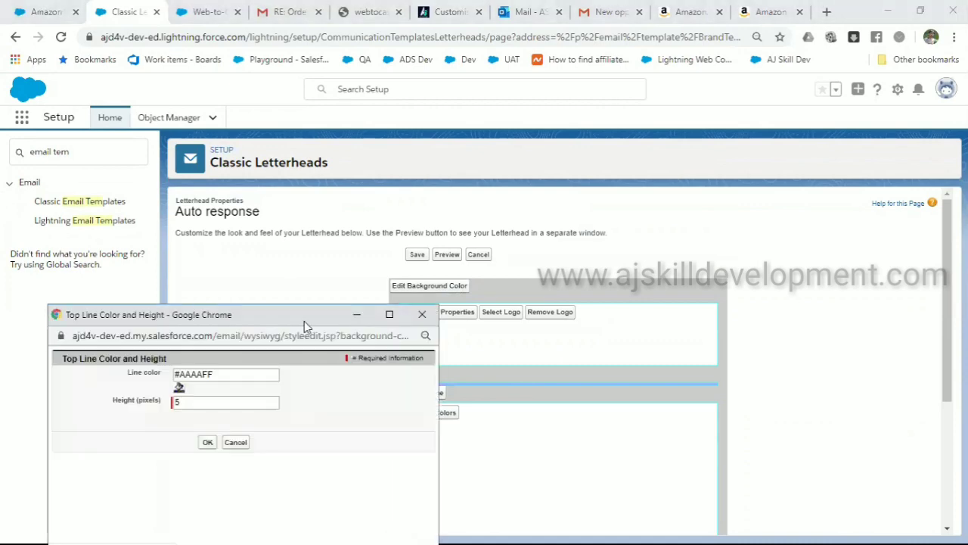
{"action": "left_click", "coordinate": [457, 252]}
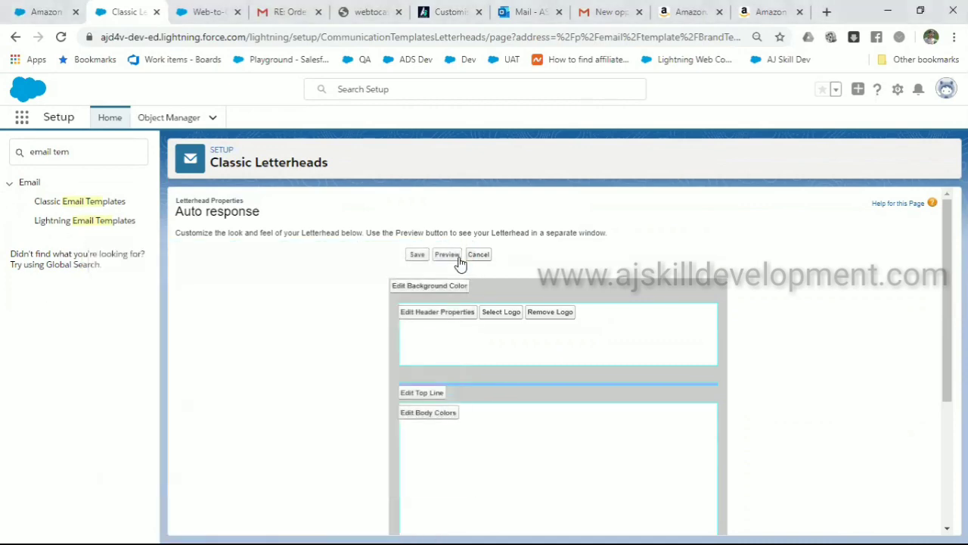
{"action": "scroll", "coordinate": [460, 263], "scroll_direction": "down", "scroll_amount": 3}
{"action": "scroll", "coordinate": [460, 263], "scroll_direction": "up", "scroll_amount": 3}
{"action": "left_click", "coordinate": [113, 207]}
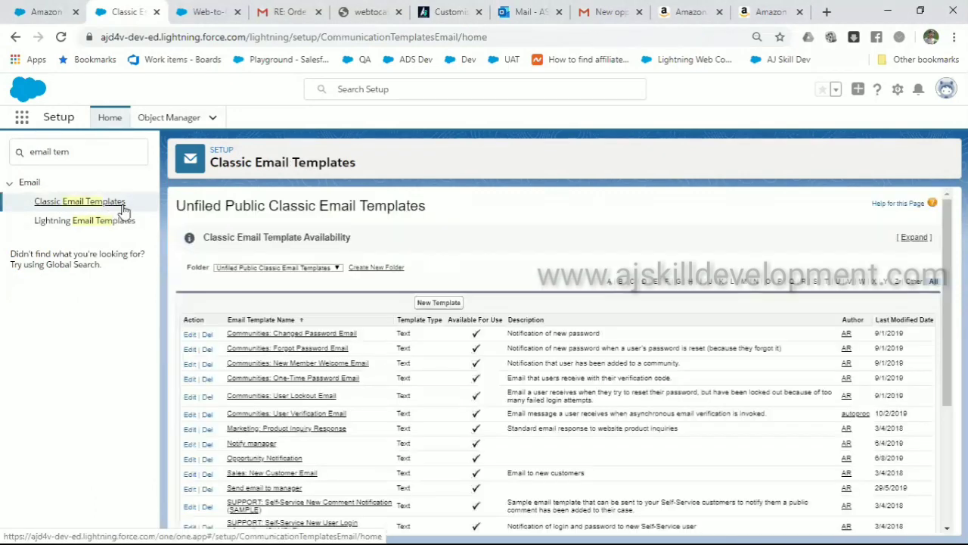
Start a new Text template with placeholder body 'hguhgchgcjhv' and mark it Available For Use
{"action": "left_click", "coordinate": [444, 301]}
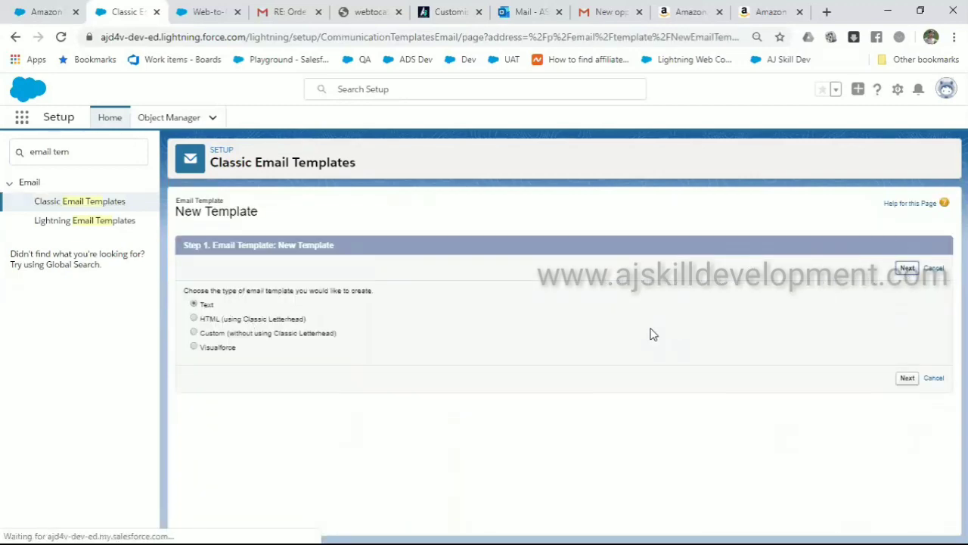
{"action": "scroll", "coordinate": [523, 426], "scroll_direction": "down", "scroll_amount": 3}
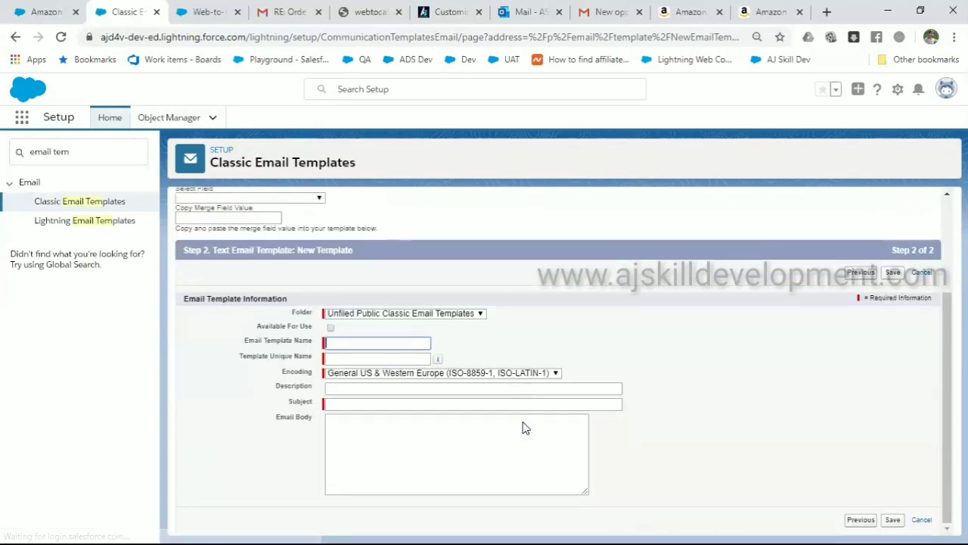
{"action": "scroll", "coordinate": [484, 439], "scroll_direction": "up", "scroll_amount": 1}
{"action": "left_click", "coordinate": [436, 454]}
{"action": "type", "text": "hguhgchgcjhvj"}
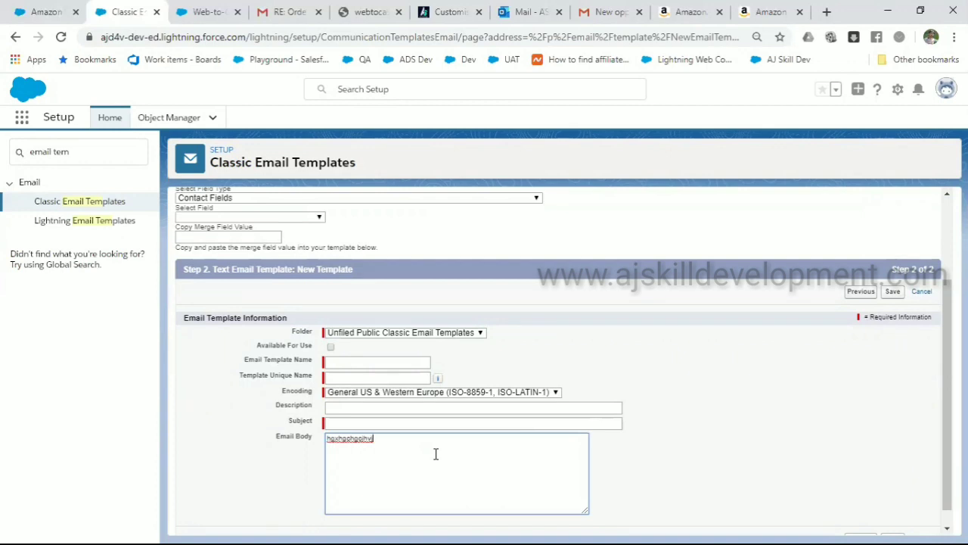
{"action": "left_click", "coordinate": [371, 360]}
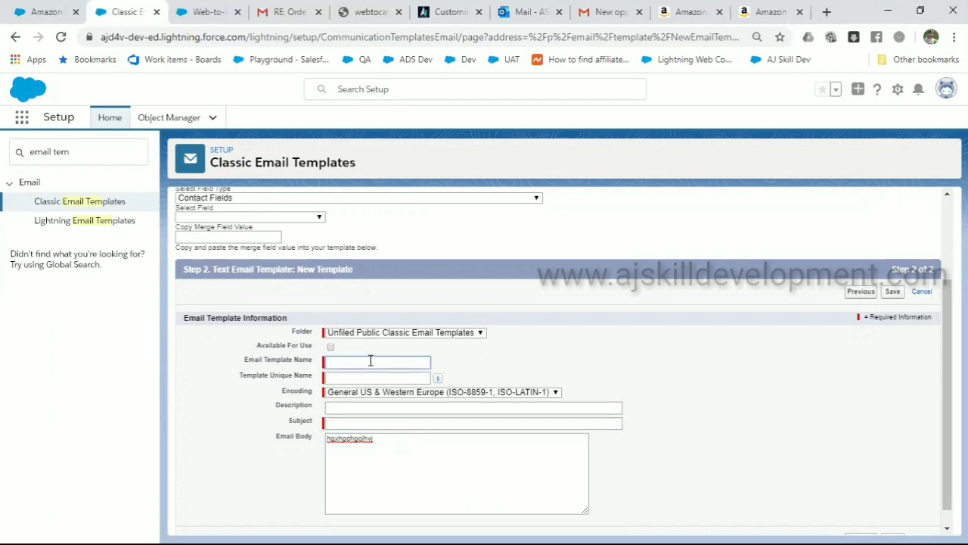
{"action": "left_click", "coordinate": [331, 346]}
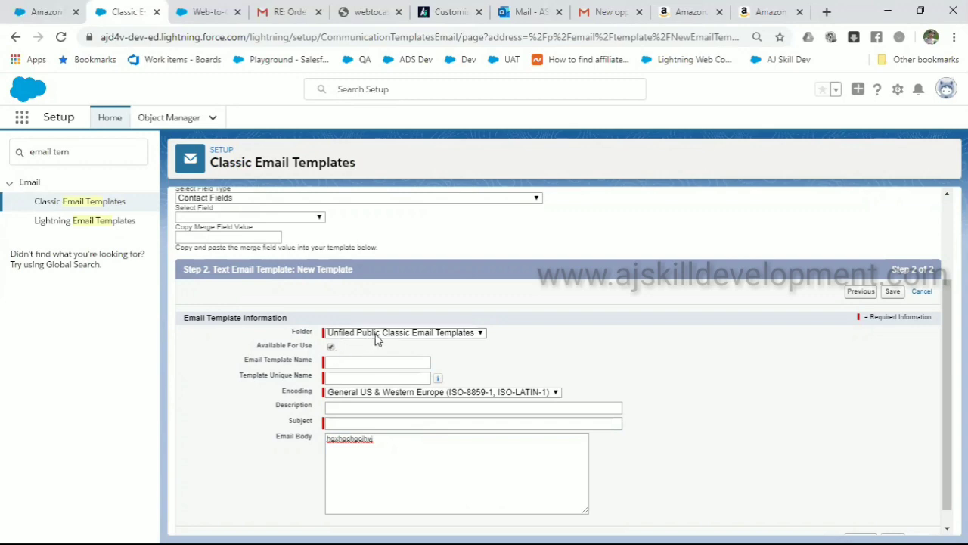
Insert the Channel Program Owner ID merge field {!ChannelProgram.OwnerId} on a new body line
{"action": "scroll", "coordinate": [394, 381], "scroll_direction": "up", "scroll_amount": 3}
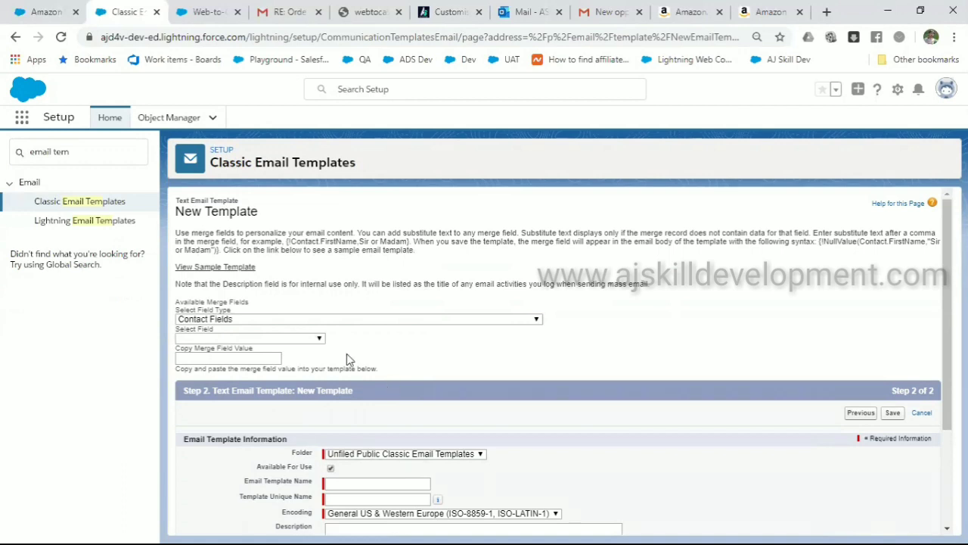
{"action": "left_click", "coordinate": [275, 321]}
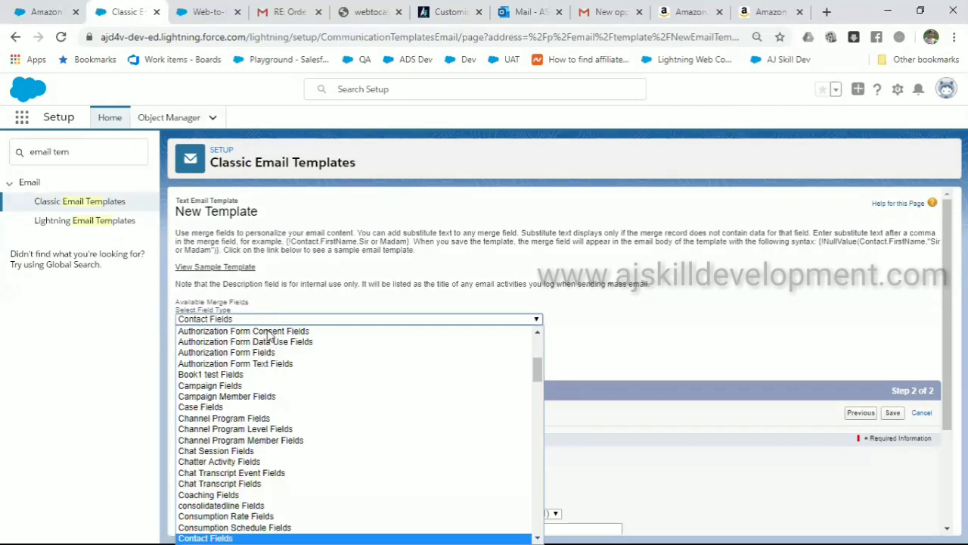
{"action": "scroll", "coordinate": [265, 393], "scroll_direction": "up", "scroll_amount": 1}
{"action": "left_click", "coordinate": [257, 439]}
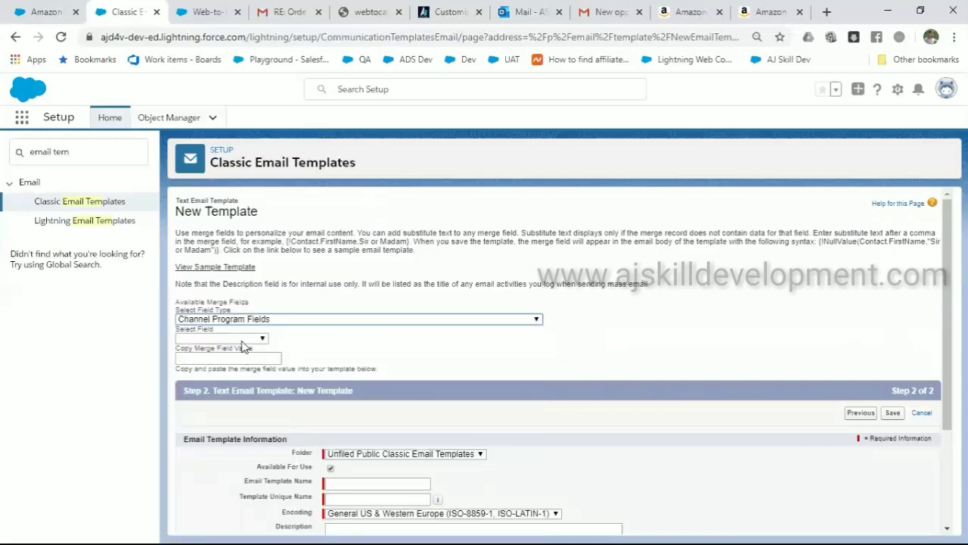
{"action": "left_click", "coordinate": [244, 338]}
{"action": "left_click", "coordinate": [240, 297]}
{"action": "key", "text": "ctrl+c"}
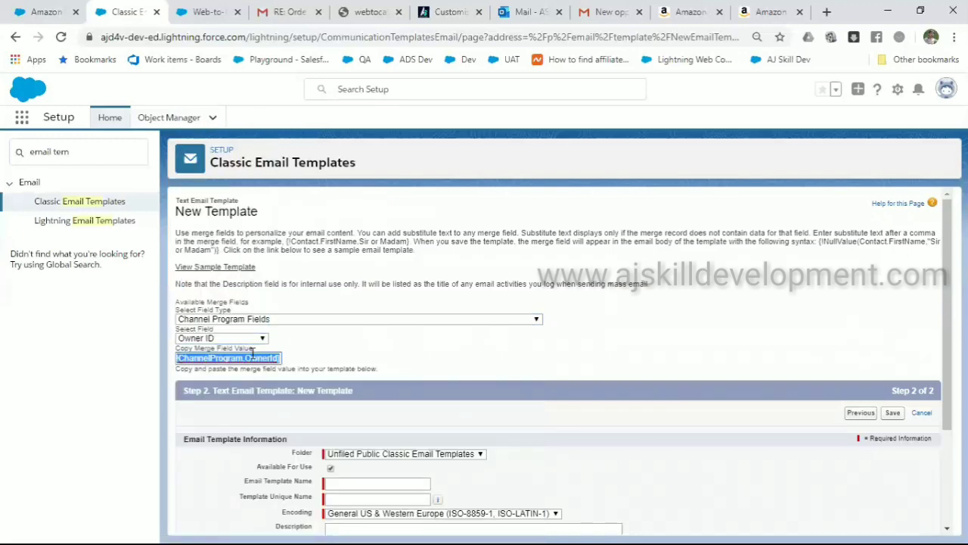
{"action": "scroll", "coordinate": [252, 350], "scroll_direction": "down", "scroll_amount": 2}
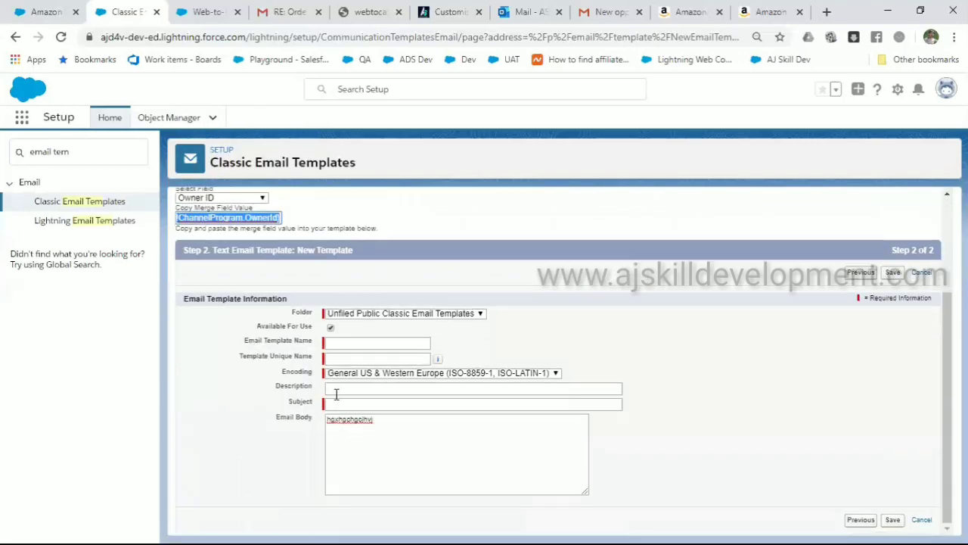
{"action": "left_click", "coordinate": [379, 449]}
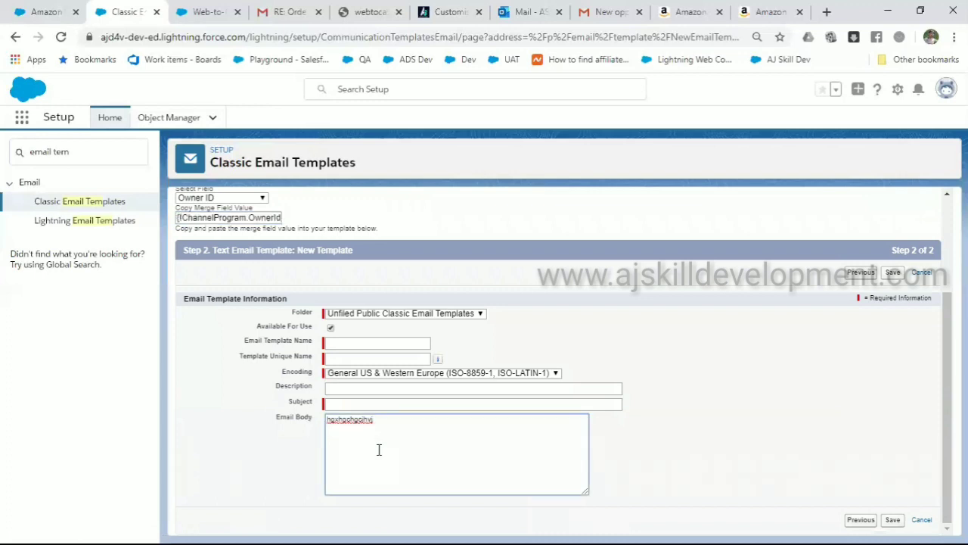
{"action": "key", "text": "Return"}
{"action": "key", "text": "ctrl+v"}
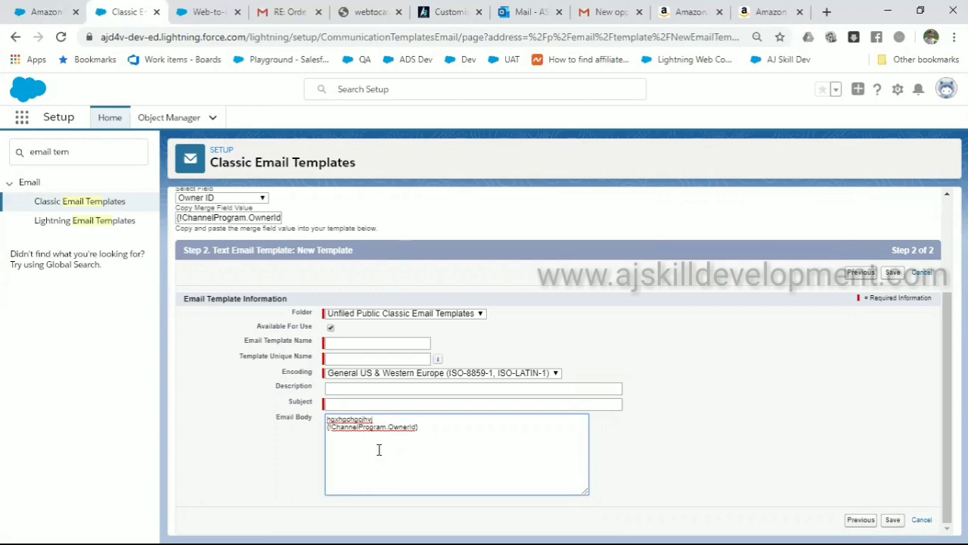
{"action": "scroll", "coordinate": [379, 449], "scroll_direction": "up", "scroll_amount": 3}
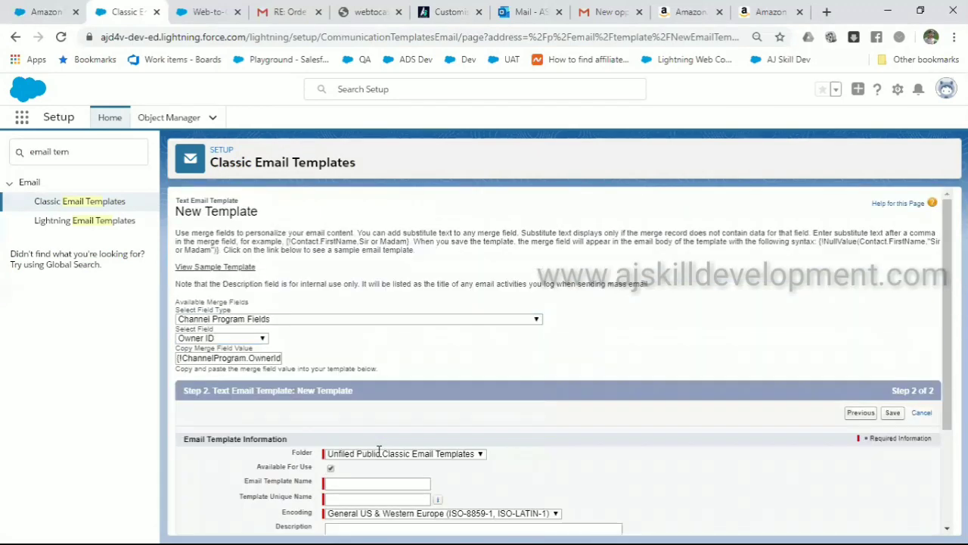
{"action": "scroll", "coordinate": [379, 450], "scroll_direction": "down", "scroll_amount": 3}
{"action": "scroll", "coordinate": [379, 450], "scroll_direction": "up", "scroll_amount": 2}
Open the Web-to-Case HTML Generator and add Type to the selected form fields
{"action": "left_click", "coordinate": [47, 14]}
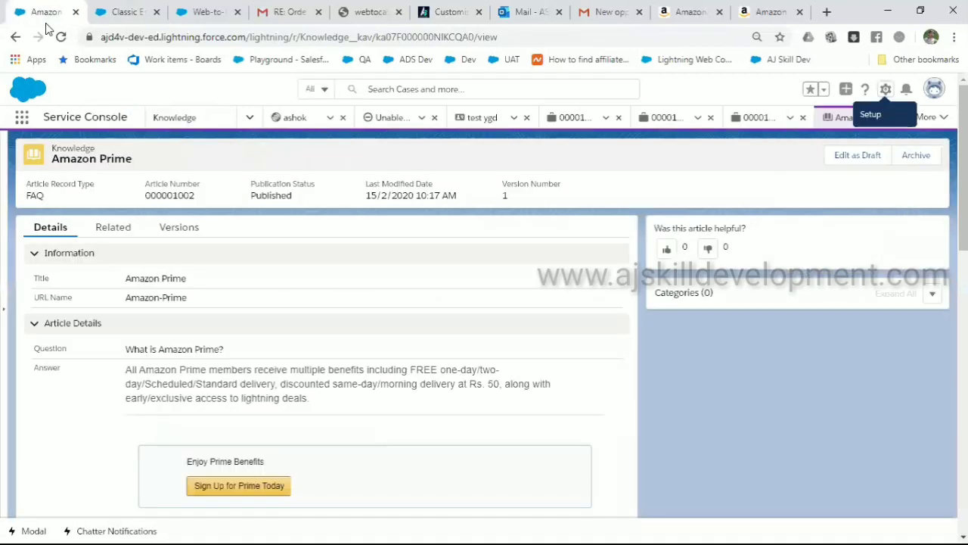
{"action": "left_click", "coordinate": [205, 12]}
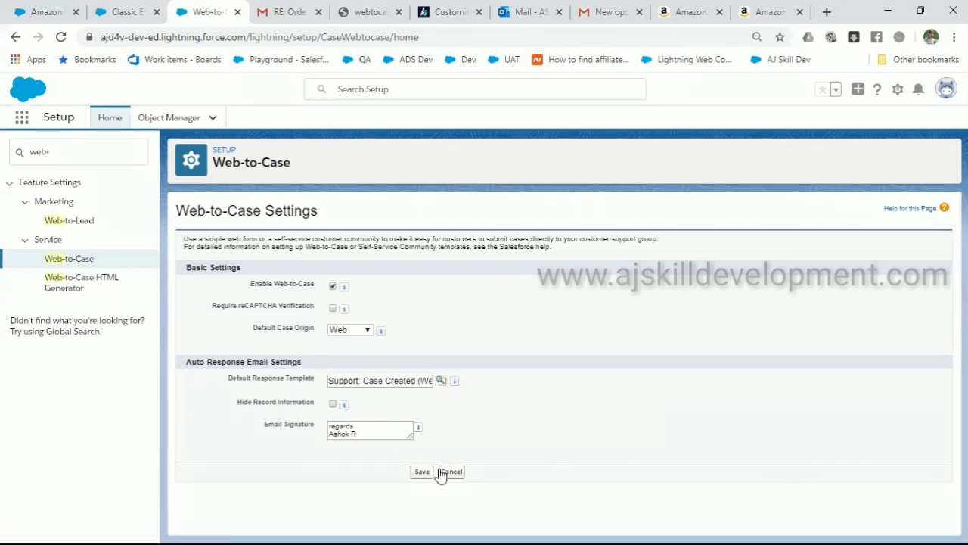
{"action": "left_click", "coordinate": [89, 285]}
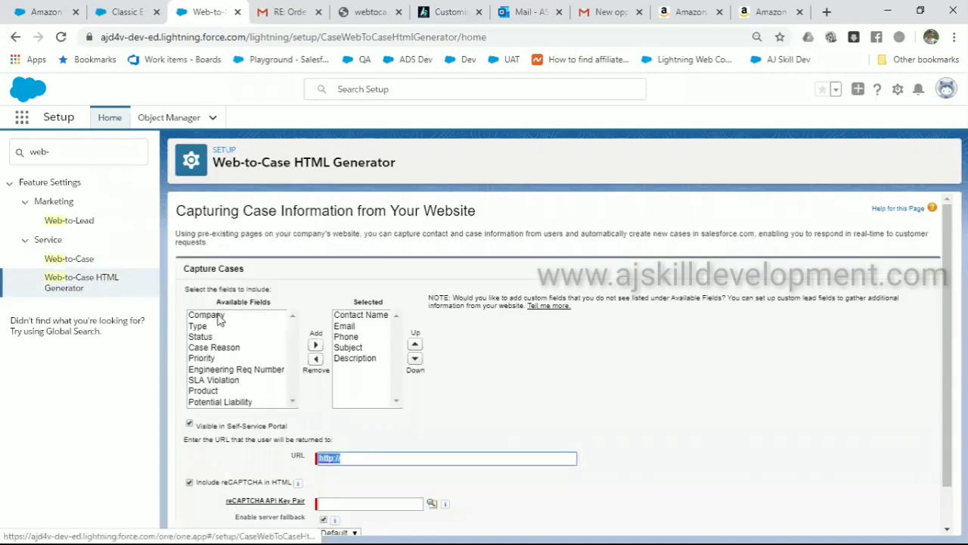
{"action": "left_click", "coordinate": [221, 327]}
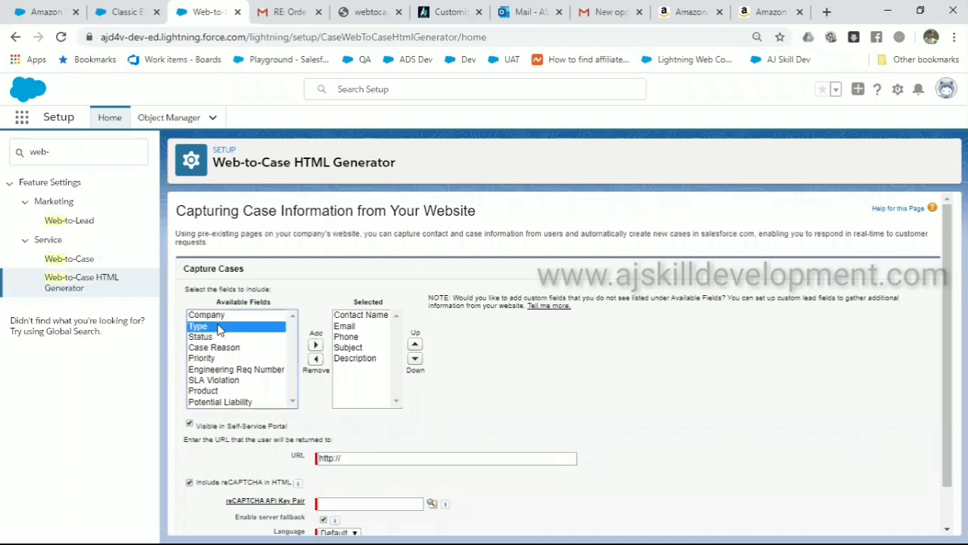
{"action": "left_click", "coordinate": [316, 346]}
{"action": "scroll", "coordinate": [250, 344], "scroll_direction": "down", "scroll_amount": 1}
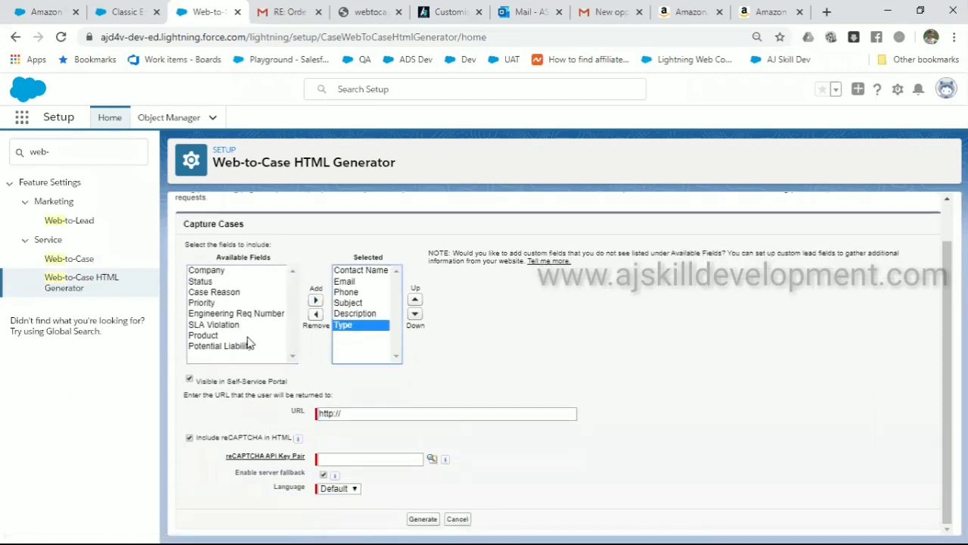
{"action": "scroll", "coordinate": [249, 344], "scroll_direction": "up", "scroll_amount": 1}
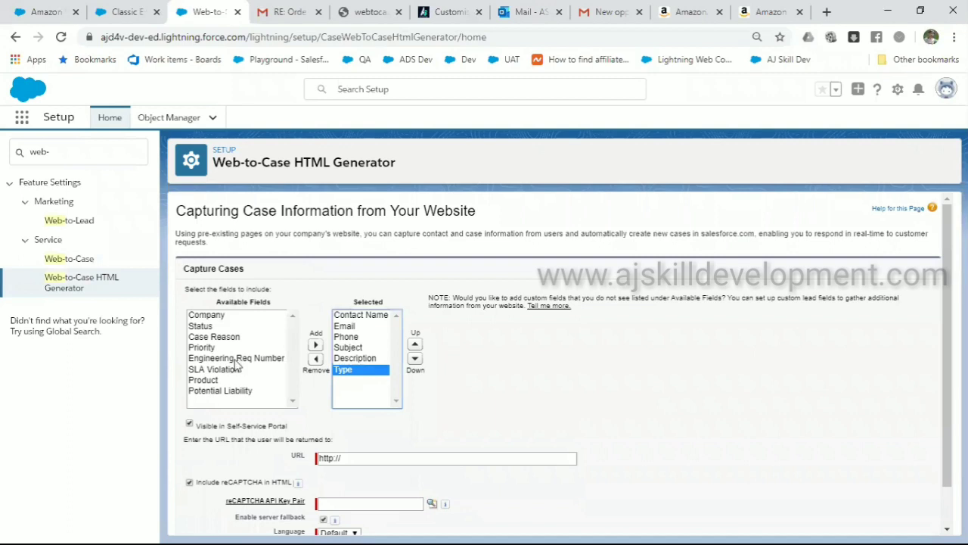
{"action": "scroll", "coordinate": [253, 386], "scroll_direction": "down", "scroll_amount": 1}
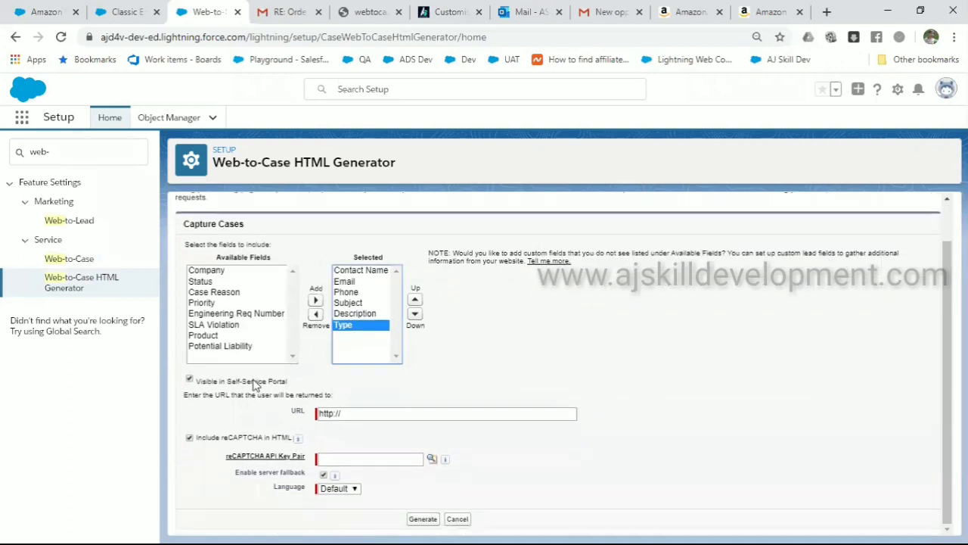
{"action": "left_click", "coordinate": [190, 439]}
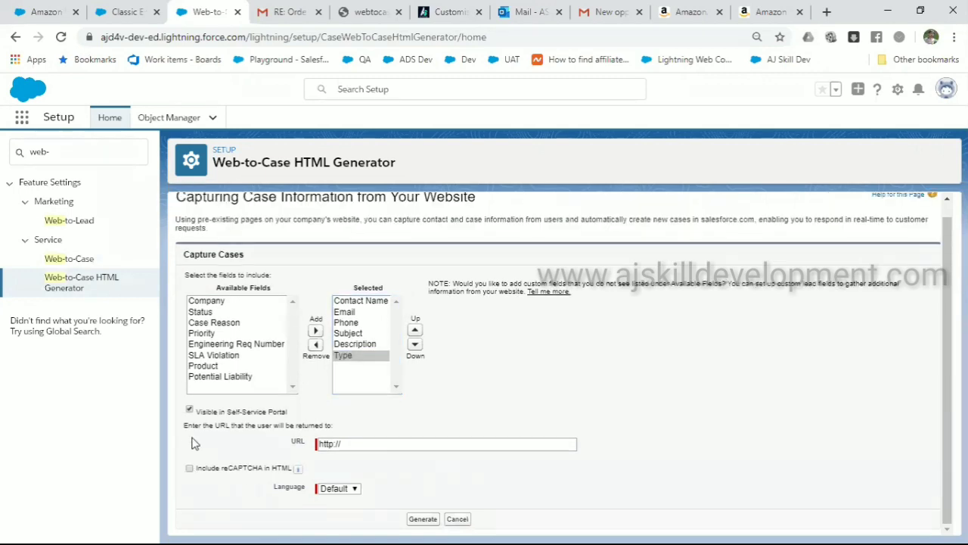
{"action": "left_click", "coordinate": [366, 444]}
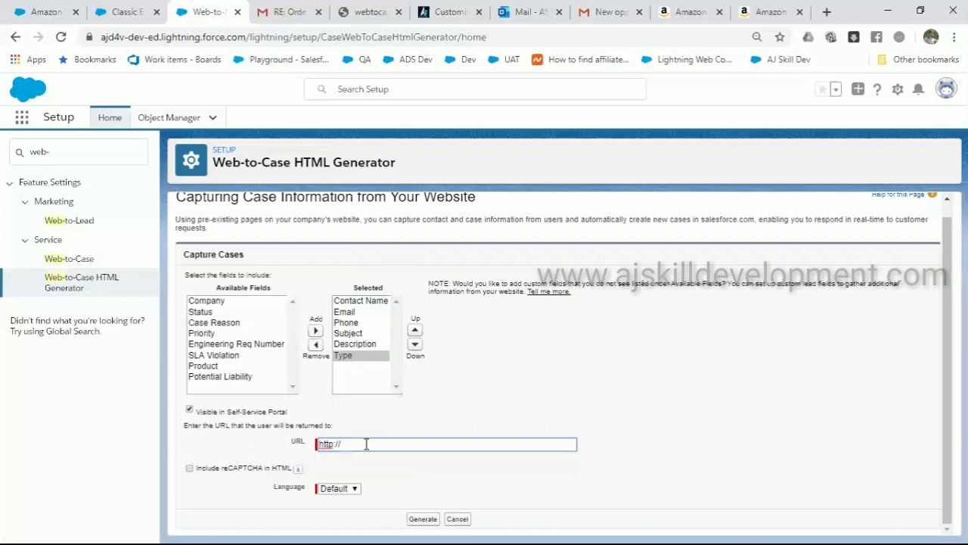
{"action": "type", "text": "www.ajskilldevelop"}
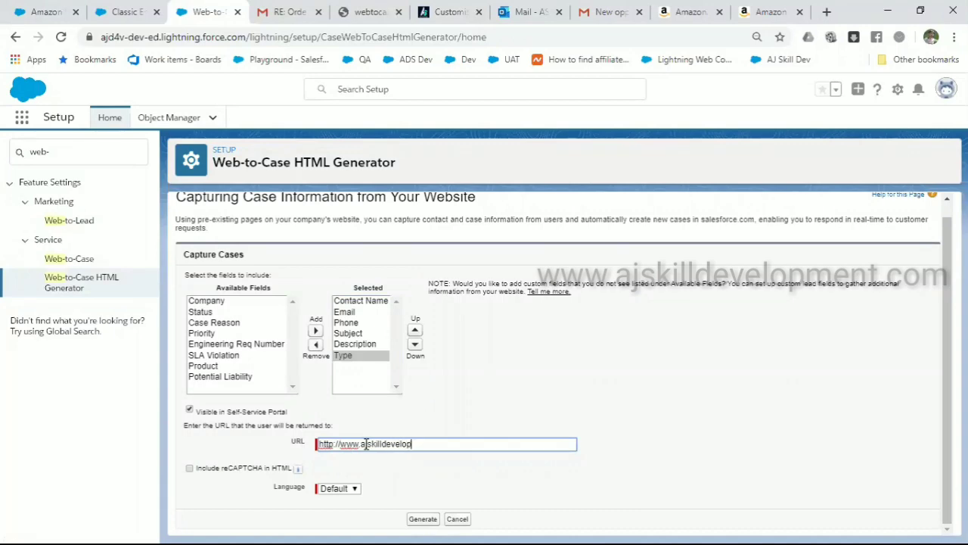
{"action": "type", "text": "emnt"}
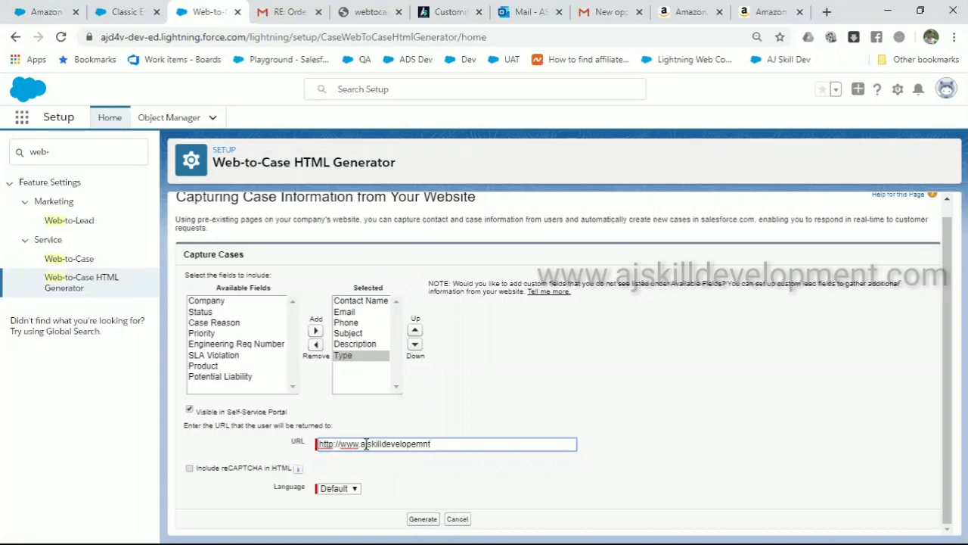
{"action": "left_click", "coordinate": [428, 519]}
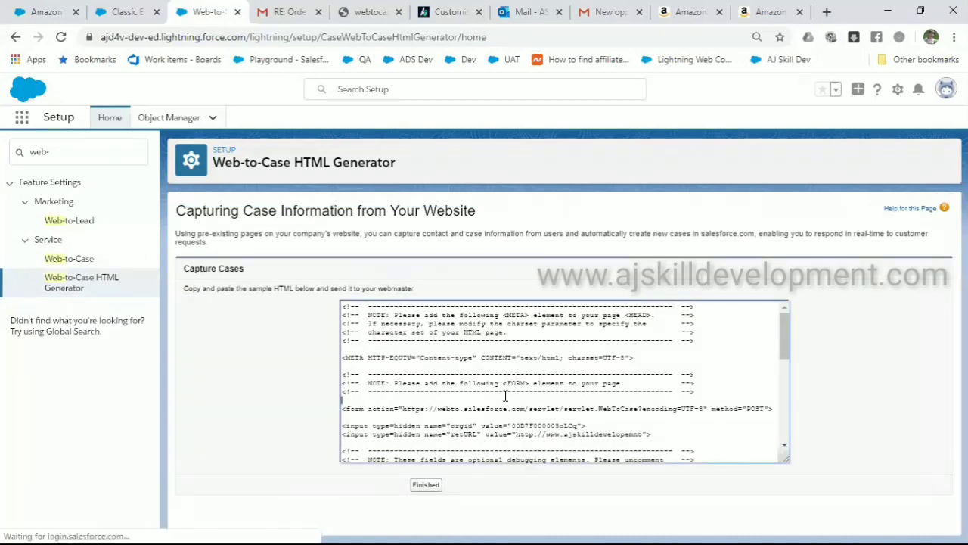
Review and select all of the generated Web-to-Case HTML, then bring up the Windows Start menu
{"action": "scroll", "coordinate": [505, 395], "scroll_direction": "down", "scroll_amount": 10}
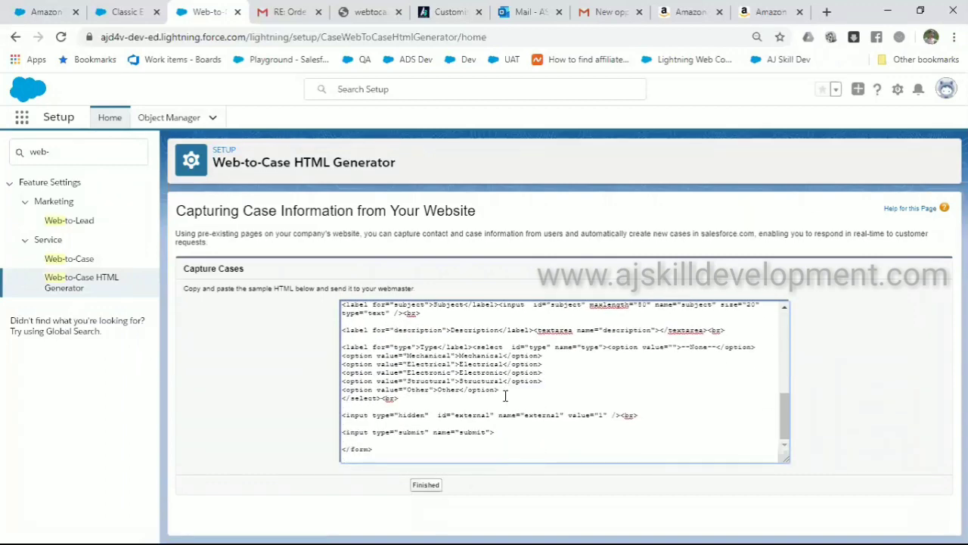
{"action": "scroll", "coordinate": [505, 395], "scroll_direction": "up", "scroll_amount": 6}
{"action": "scroll", "coordinate": [505, 396], "scroll_direction": "up", "scroll_amount": 3}
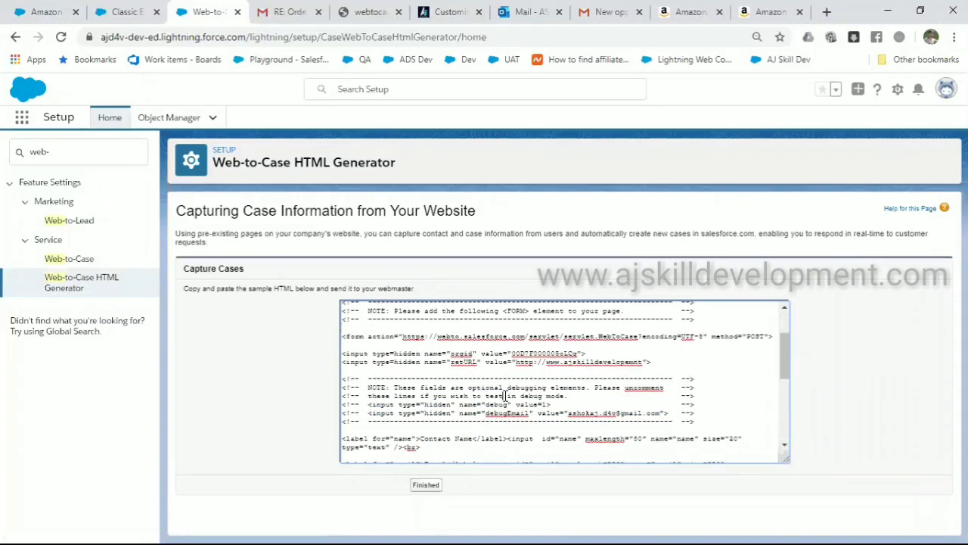
{"action": "key", "text": "ctrl+a"}
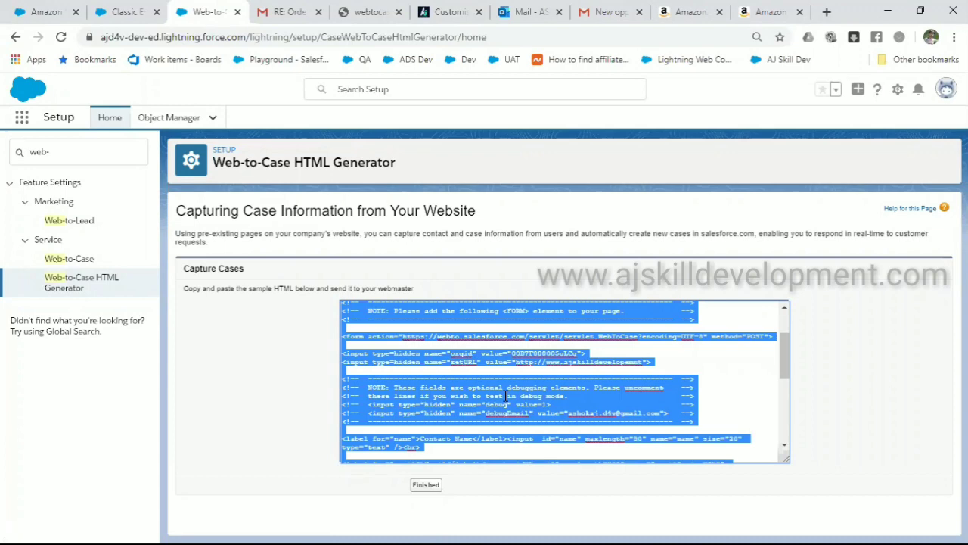
{"action": "key", "text": "super"}
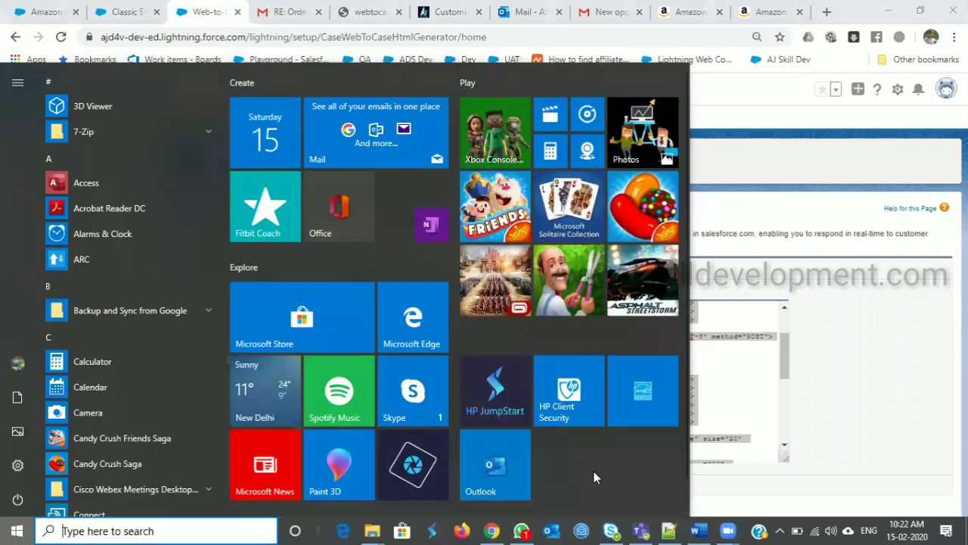
Save the HTML in Notepad++ as webtocase.html with All types as the file type
{"action": "left_click", "coordinate": [671, 530]}
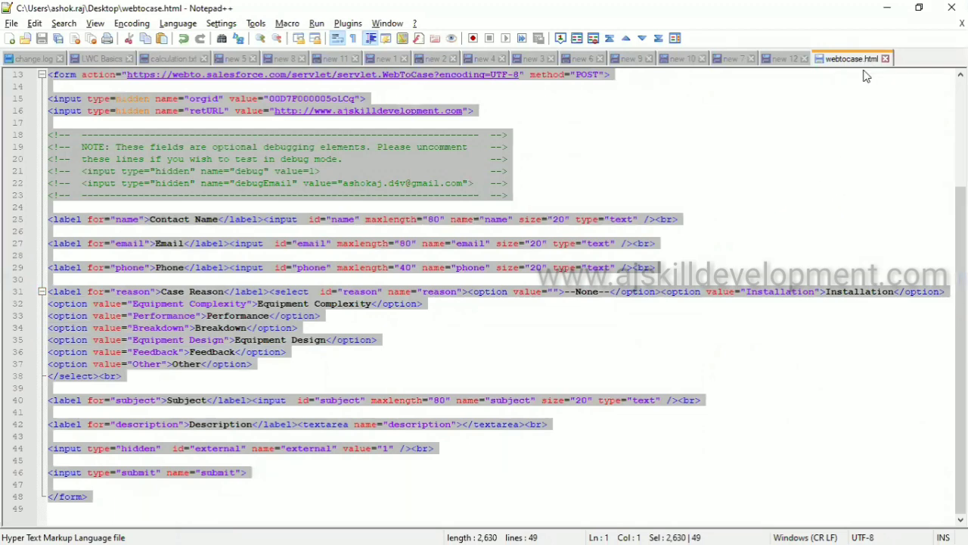
{"action": "key", "text": "ctrl+alt+s"}
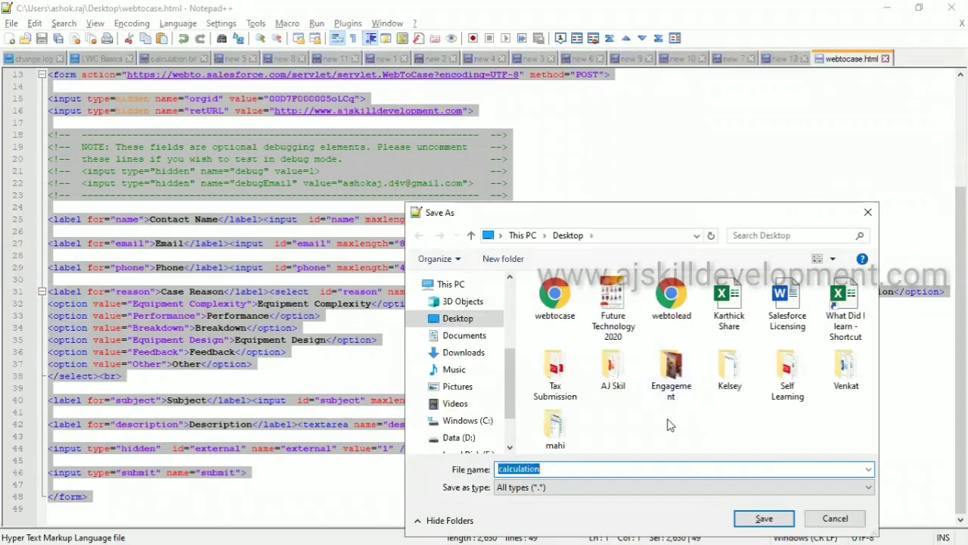
{"action": "left_click", "coordinate": [555, 467]}
{"action": "key", "text": "BackSpace"}
{"action": "key", "text": "BackSpace"}
{"action": "key", "text": "BackSpace"}
{"action": "key", "text": "BackSpace"}
{"action": "key", "text": "BackSpace"}
{"action": "key", "text": "BackSpace"}
{"action": "key", "text": "BackSpace"}
{"action": "key", "text": "BackSpace"}
{"action": "key", "text": "BackSpace"}
{"action": "key", "text": "BackSpace"}
{"action": "key", "text": "BackSpace"}
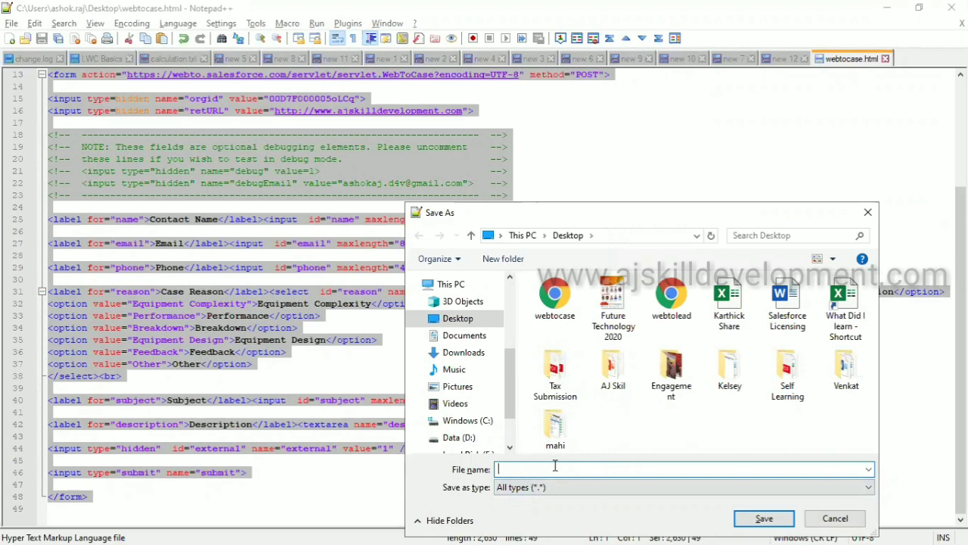
{"action": "type", "text": "web"}
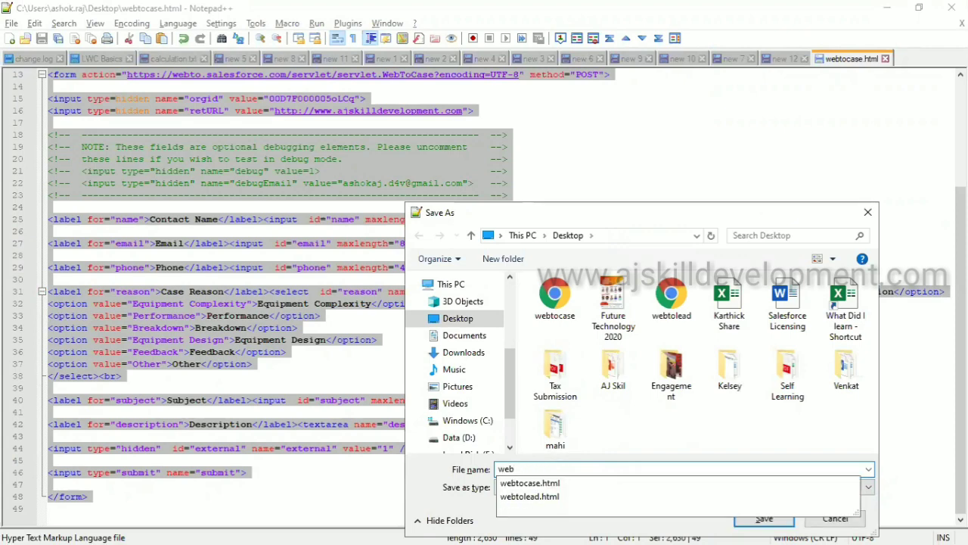
{"action": "double_click", "coordinate": [549, 487]}
{"action": "left_click", "coordinate": [551, 491]}
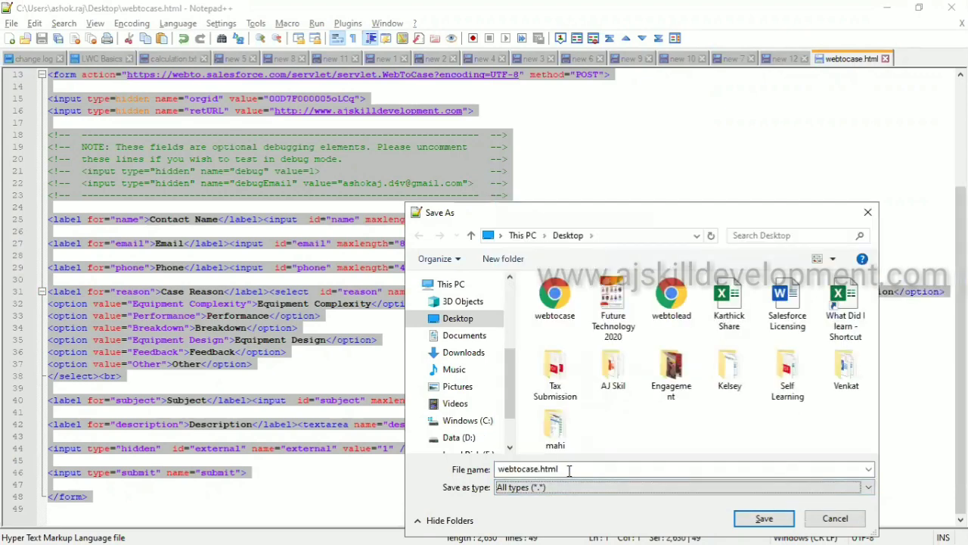
{"action": "left_click", "coordinate": [766, 519]}
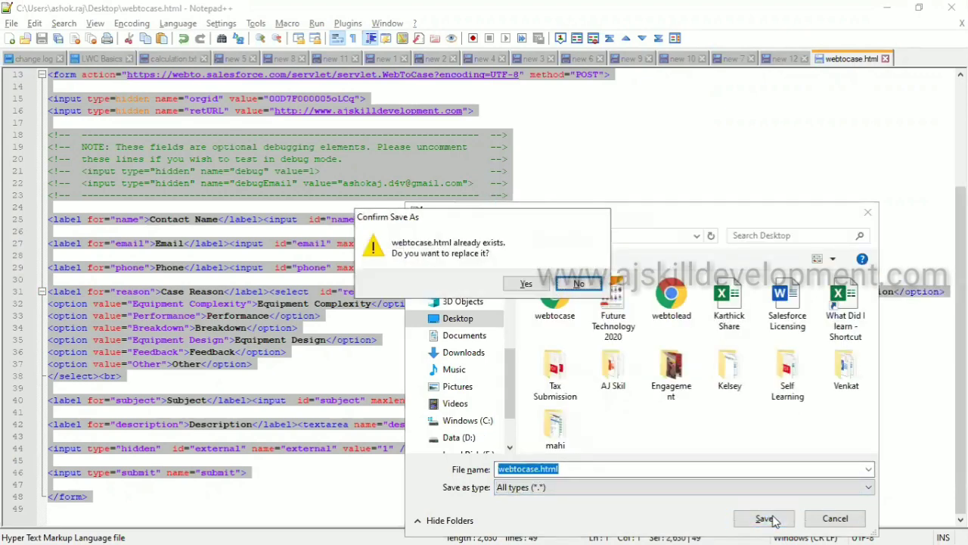
Confirm replacing the existing webtocase.html, leave the already-open error, and open a new File Explorer window
{"action": "left_click", "coordinate": [527, 286]}
{"action": "key", "text": "alt+Tab"}
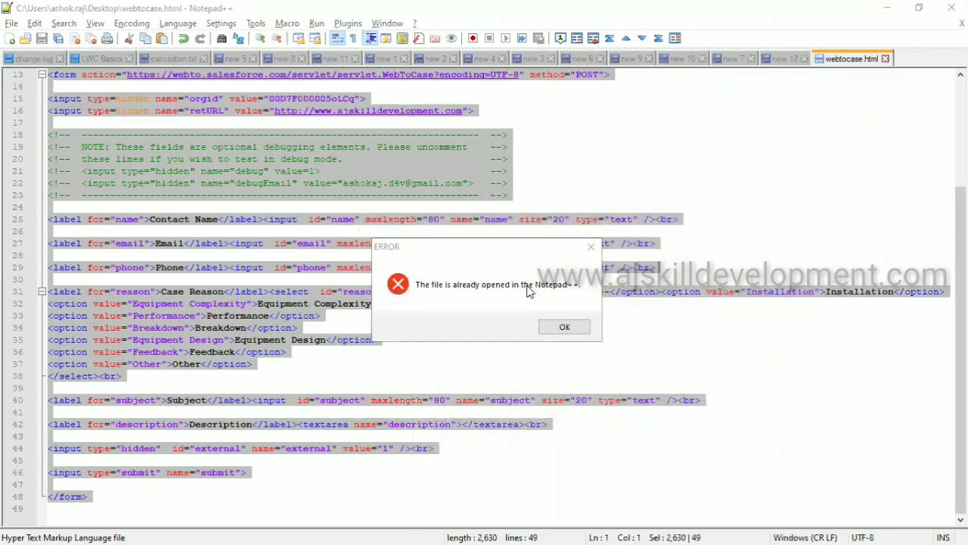
{"action": "key", "text": "super+e"}
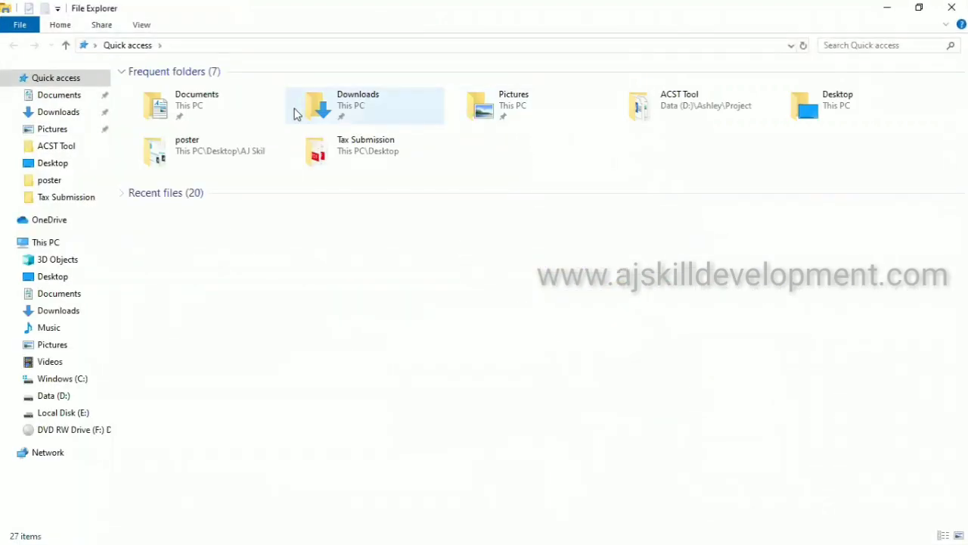
Open webtocase.html from the Desktop folder so the Web-to-Case form renders in Chrome
{"action": "double_click", "coordinate": [776, 108]}
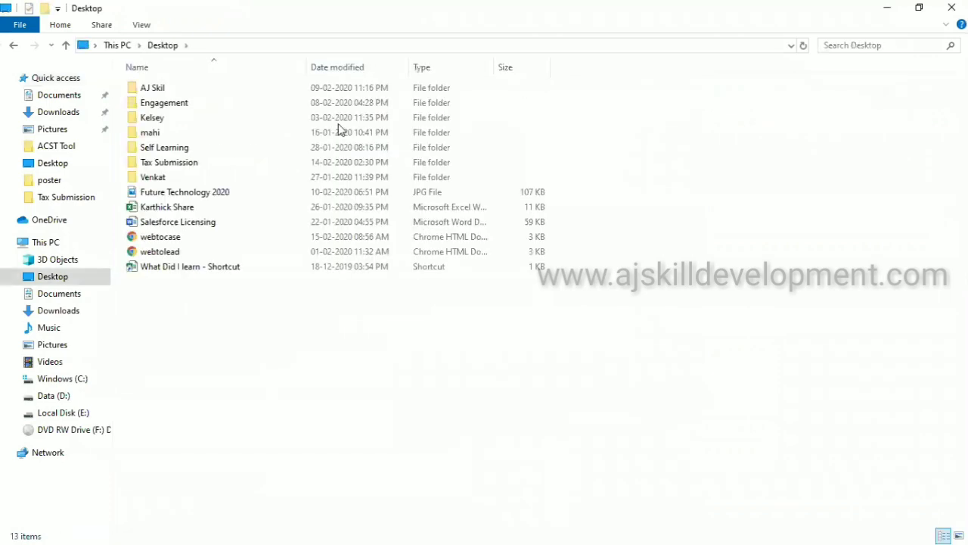
{"action": "left_click", "coordinate": [224, 242]}
{"action": "double_click", "coordinate": [225, 242]}
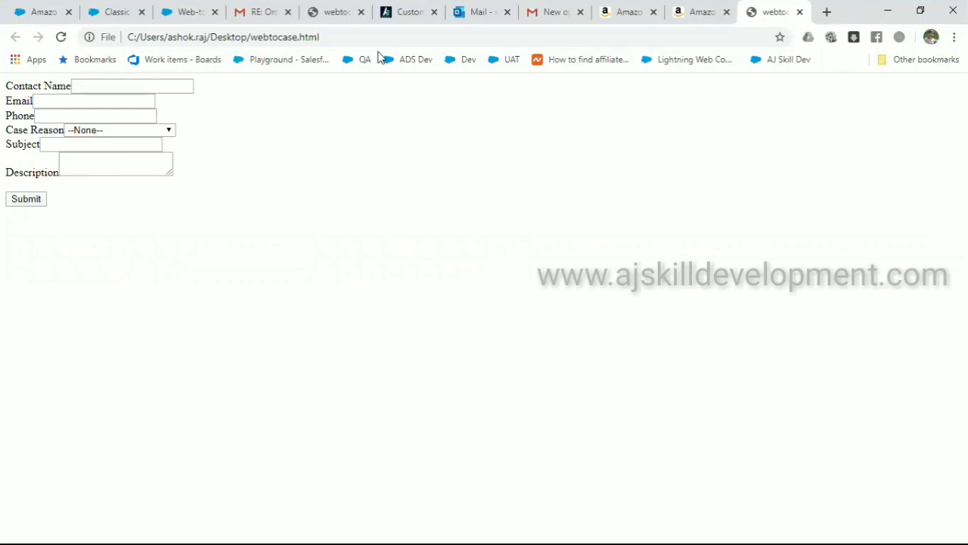
Close the webtocase, Amazon Pay, Gmail, Outlook and online store tabs, then return to Classic Email Templates
{"action": "left_click", "coordinate": [800, 12]}
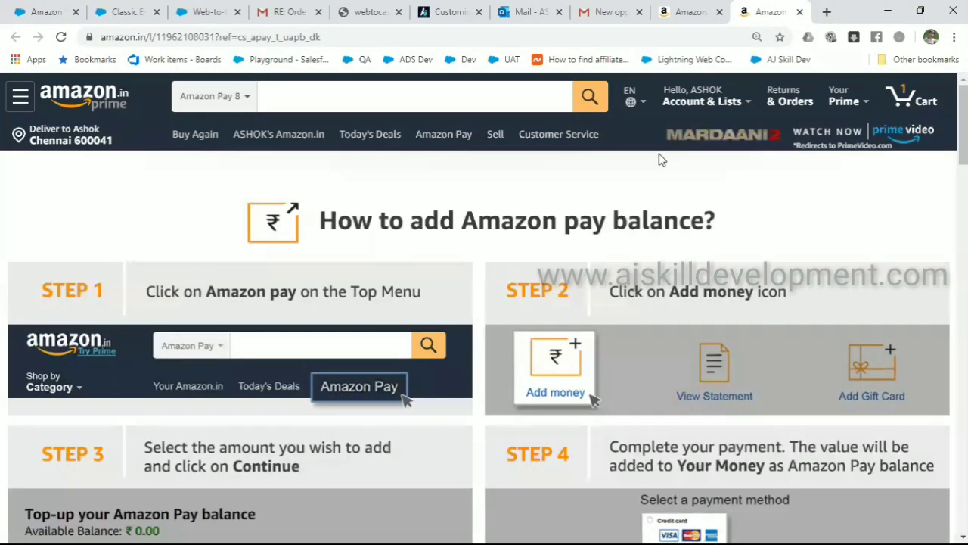
{"action": "left_click", "coordinate": [800, 12]}
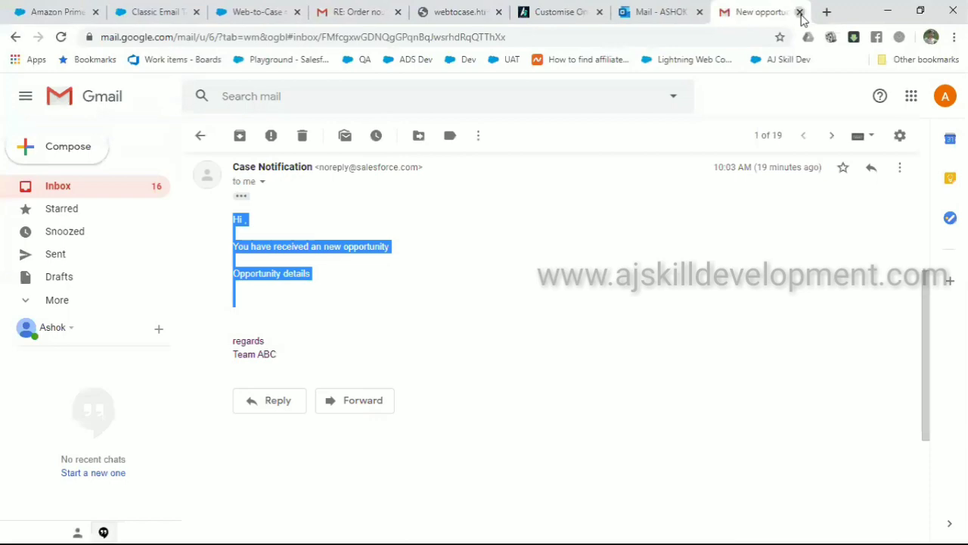
{"action": "left_click", "coordinate": [800, 13]}
{"action": "left_click", "coordinate": [800, 12]}
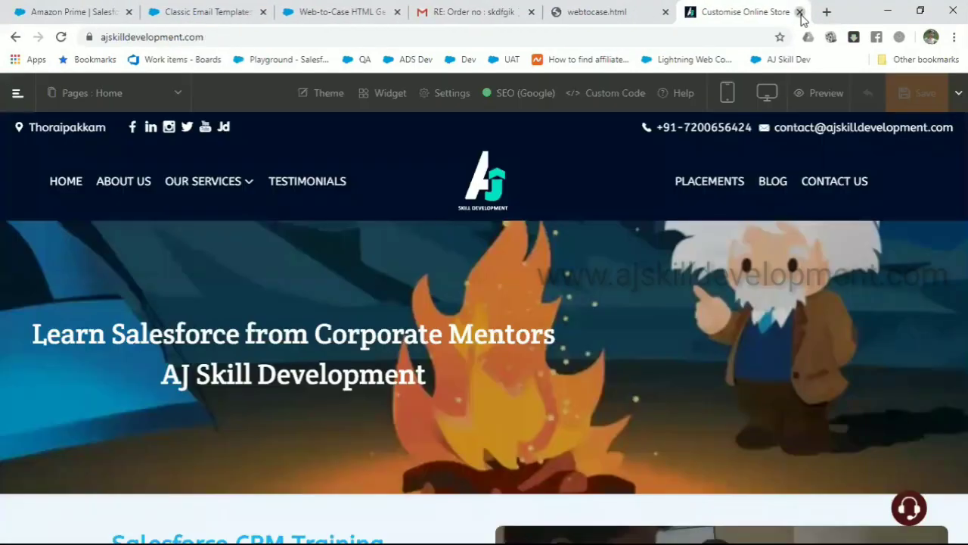
{"action": "left_click", "coordinate": [799, 13]}
{"action": "left_click", "coordinate": [799, 12]}
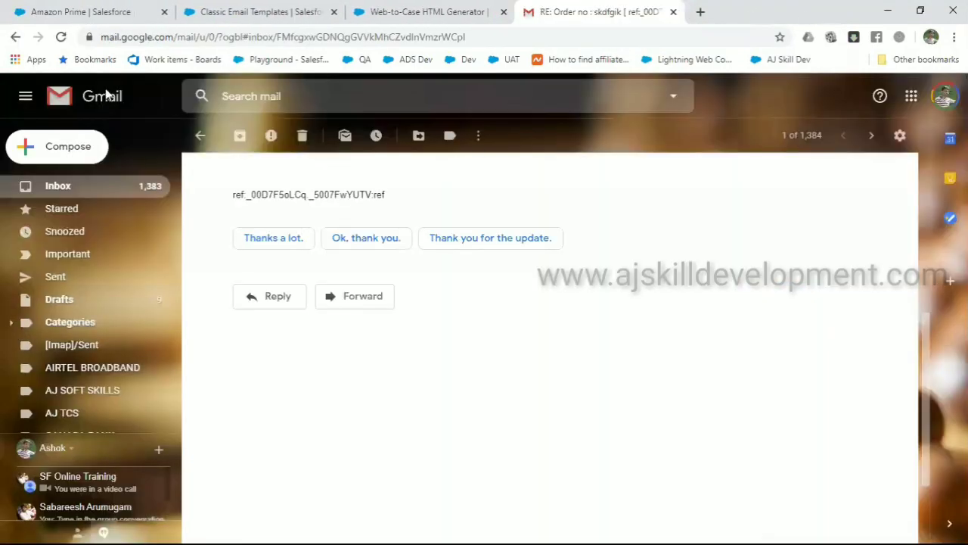
{"action": "left_click", "coordinate": [80, 12]}
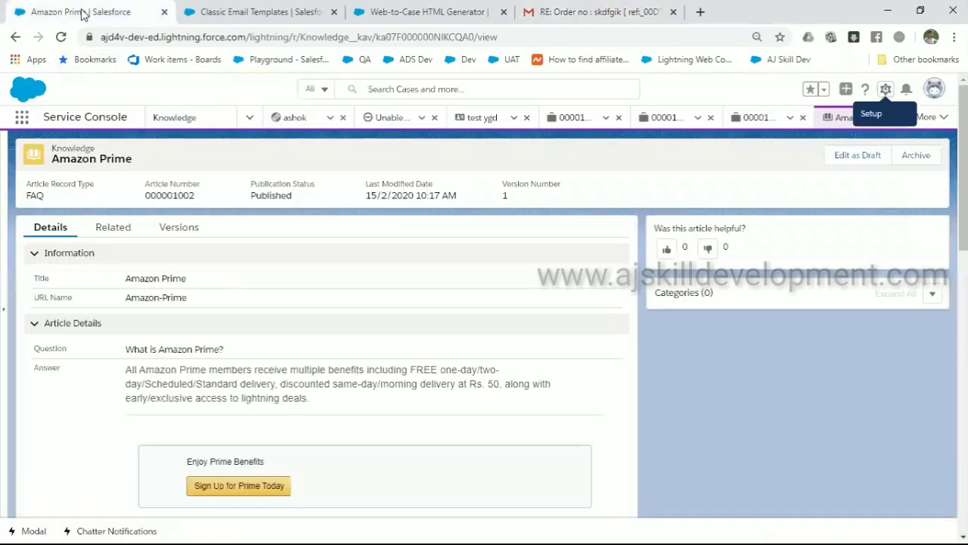
{"action": "left_click", "coordinate": [218, 22]}
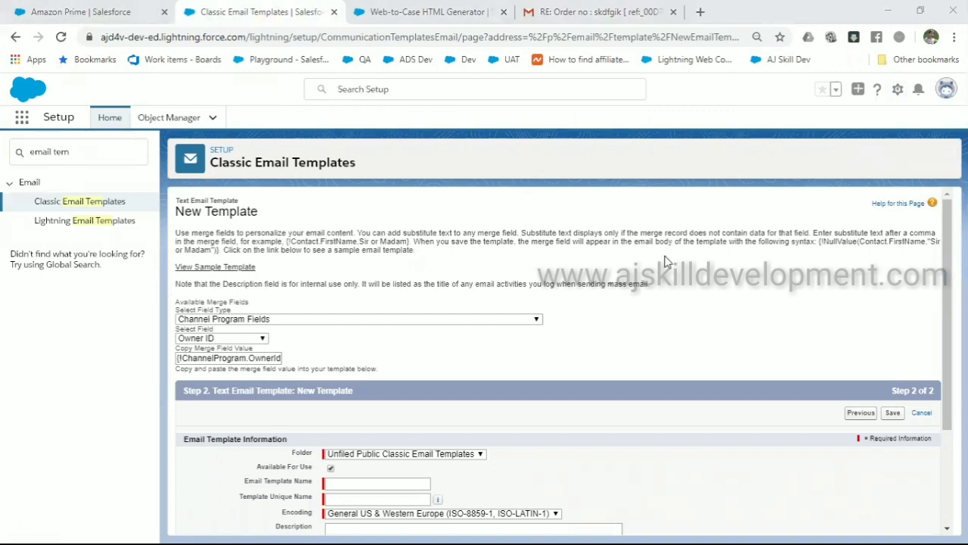
In Lightning Email Templates, switch Folders and Enhanced Sharing off and back on
{"action": "key", "text": "XF86AudioRaiseVolume"}
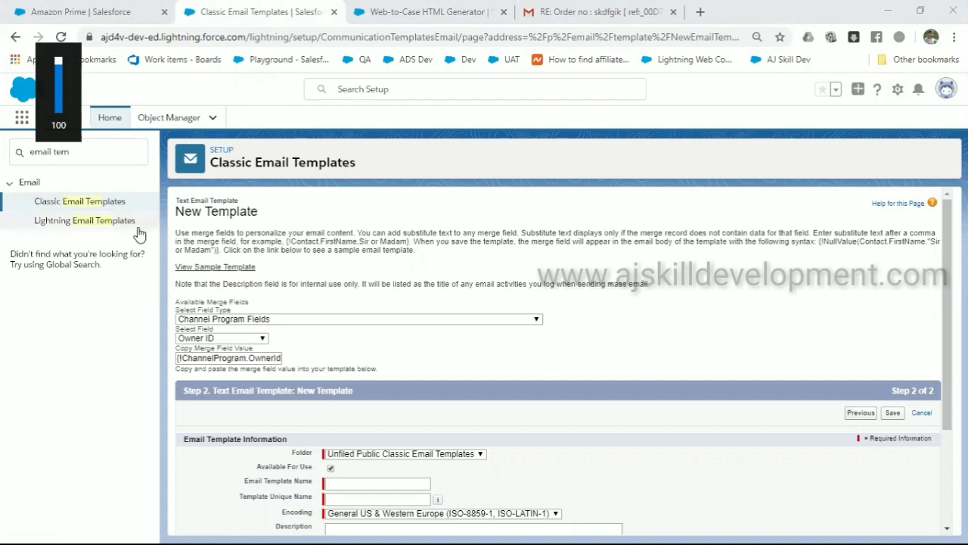
{"action": "left_click", "coordinate": [109, 220]}
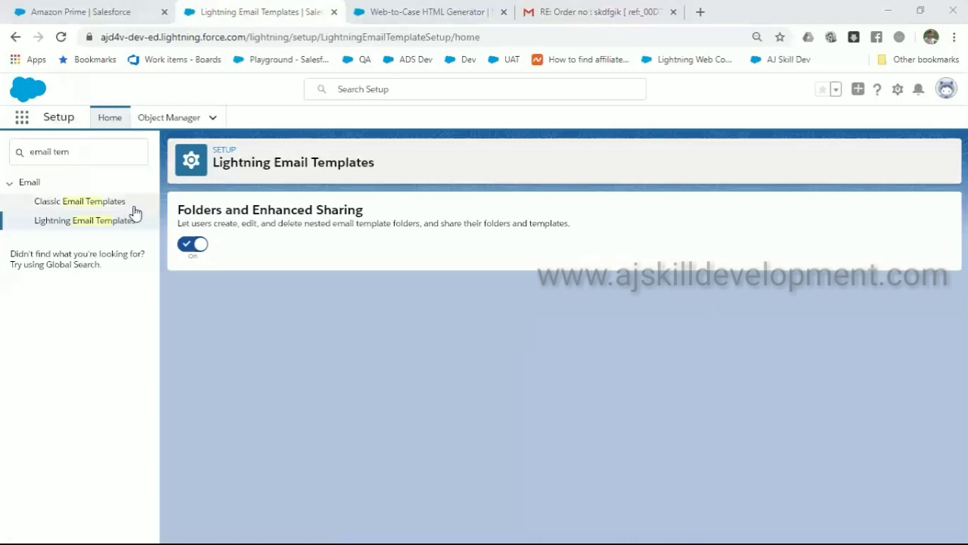
{"action": "left_click", "coordinate": [190, 251]}
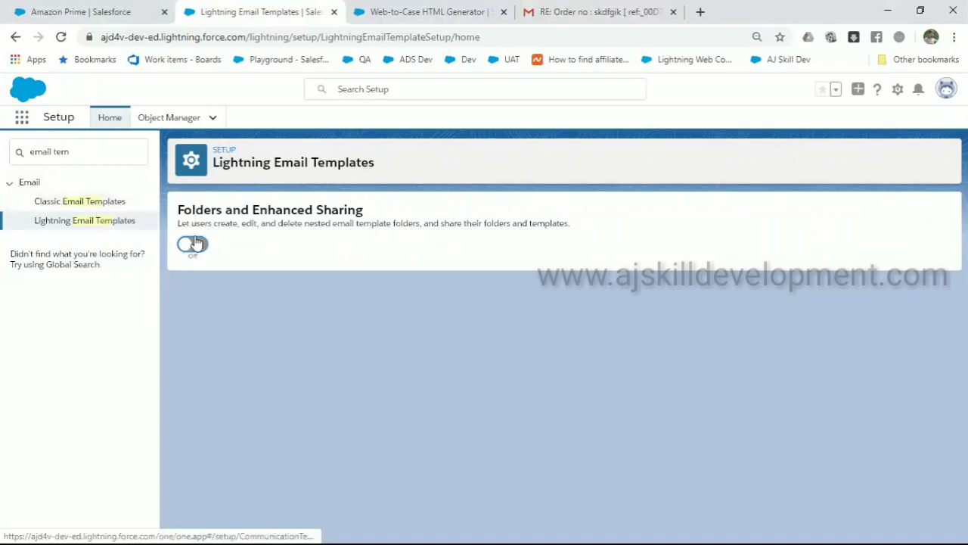
{"action": "left_click", "coordinate": [195, 245]}
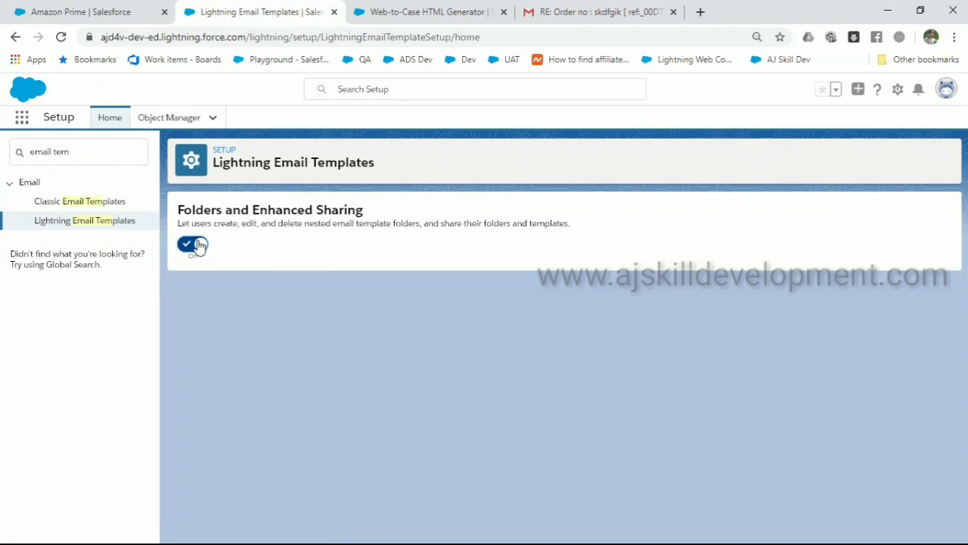
Check Classic Email Templates, re-toggle Folders and Enhanced Sharing to On, and close the tab
{"action": "left_click", "coordinate": [96, 203]}
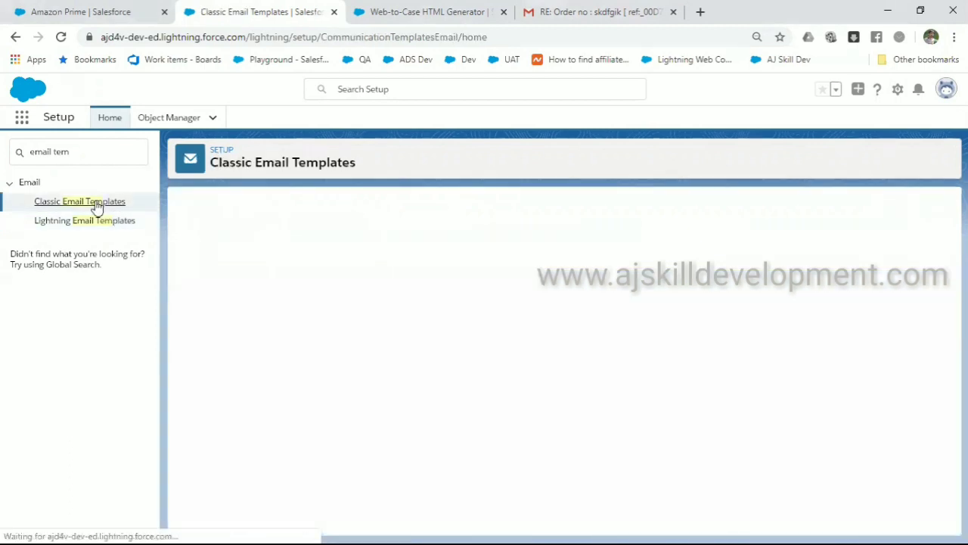
{"action": "scroll", "coordinate": [243, 295], "scroll_direction": "down", "scroll_amount": 3}
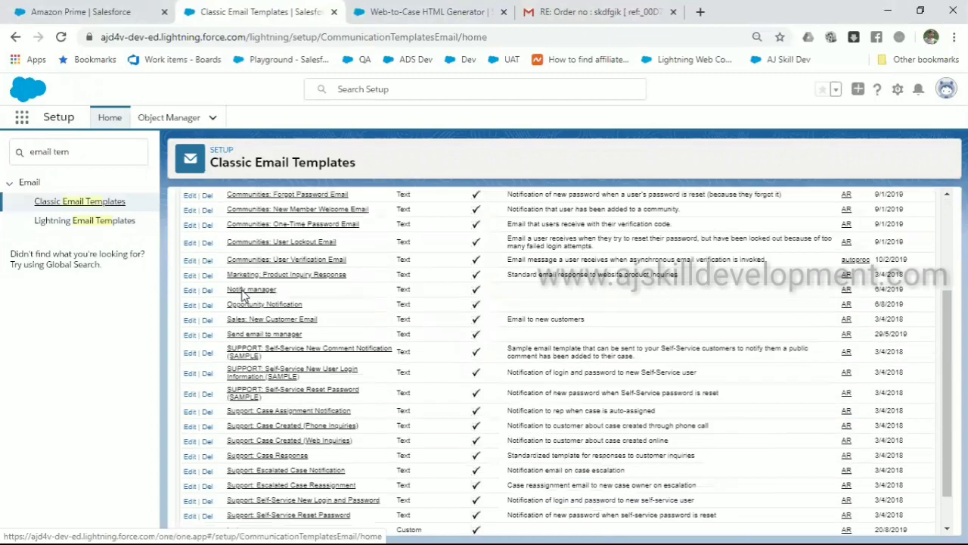
{"action": "left_click", "coordinate": [80, 222]}
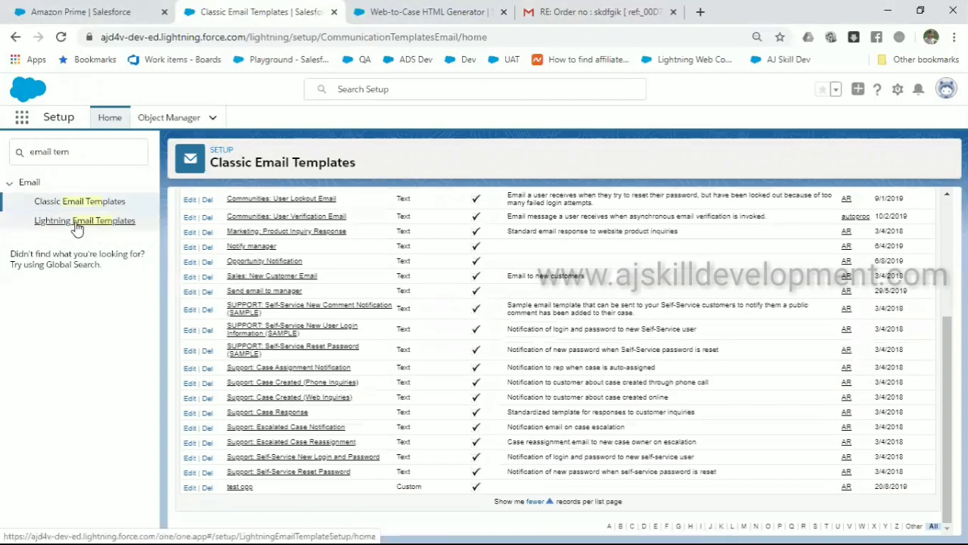
{"action": "left_click", "coordinate": [191, 245]}
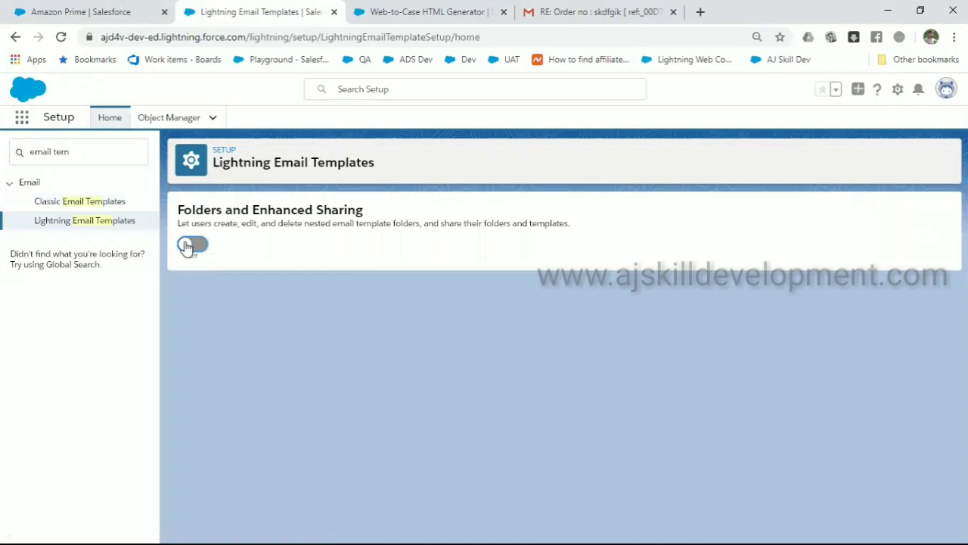
{"action": "left_click", "coordinate": [190, 245]}
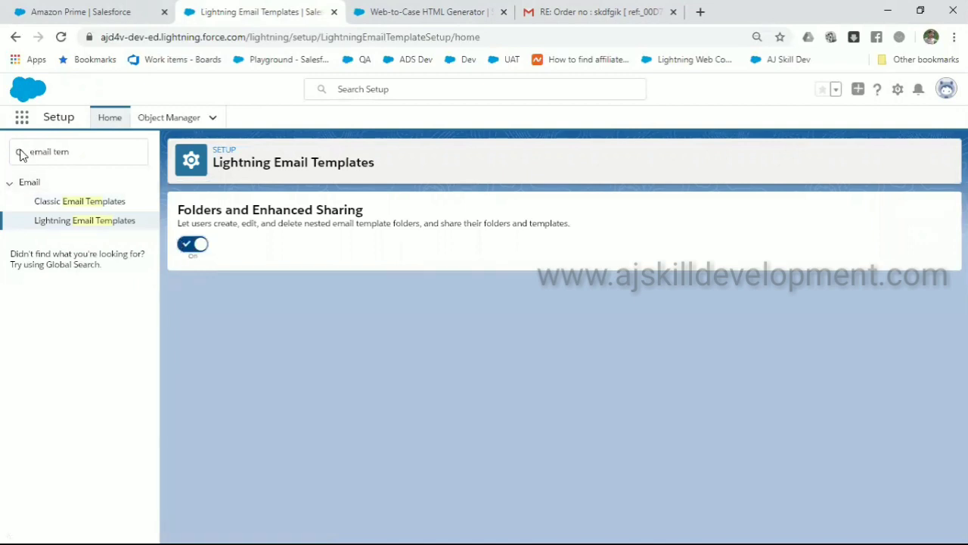
{"action": "left_click", "coordinate": [109, 159]}
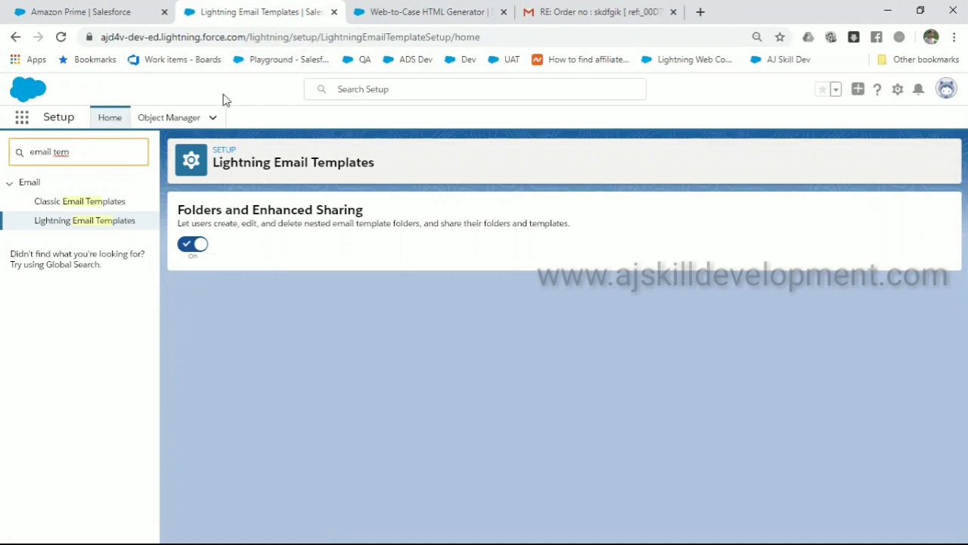
{"action": "key", "text": "ctrl+w"}
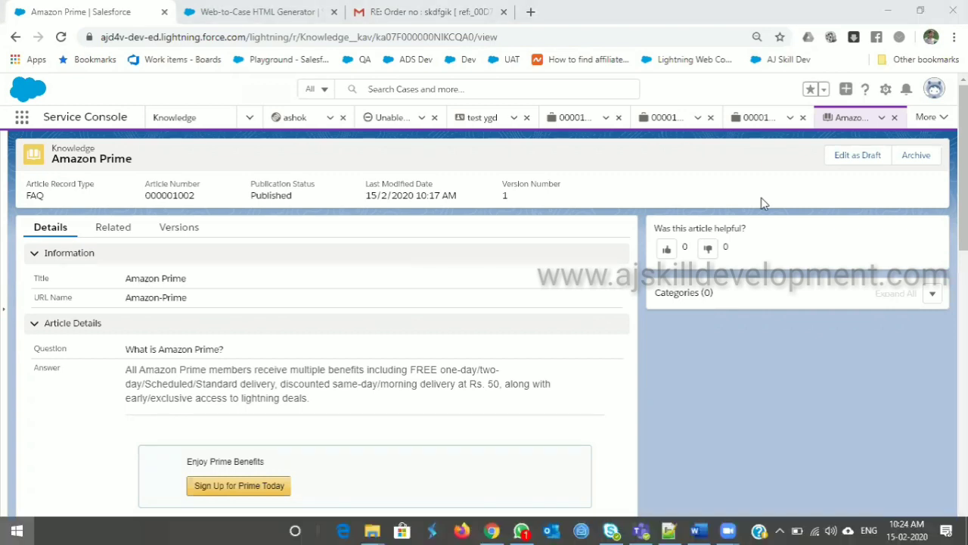
Open Setup in a new tab and filter Quick Find by 'email-' to reach Email-to-Case
{"action": "left_click", "coordinate": [886, 89]}
{"action": "left_click", "coordinate": [827, 174]}
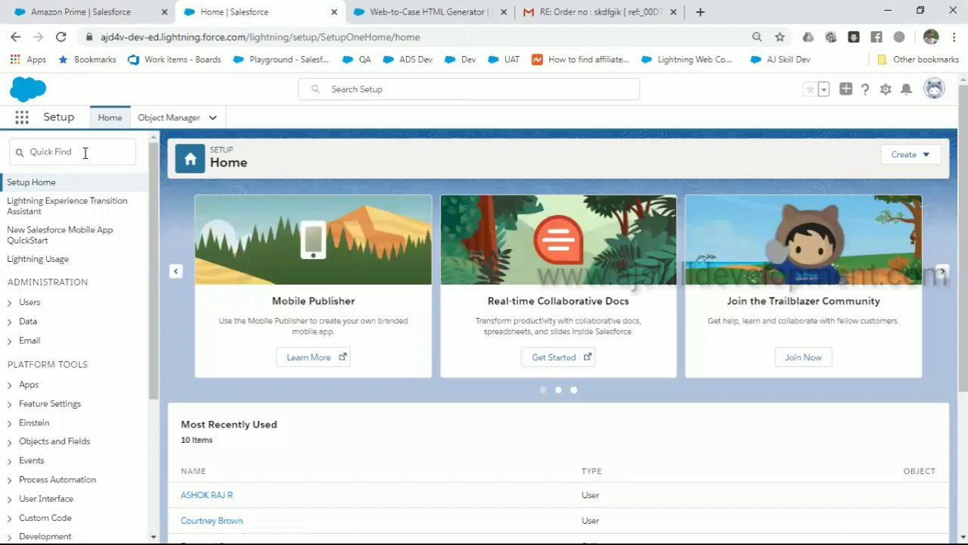
{"action": "left_click", "coordinate": [86, 153]}
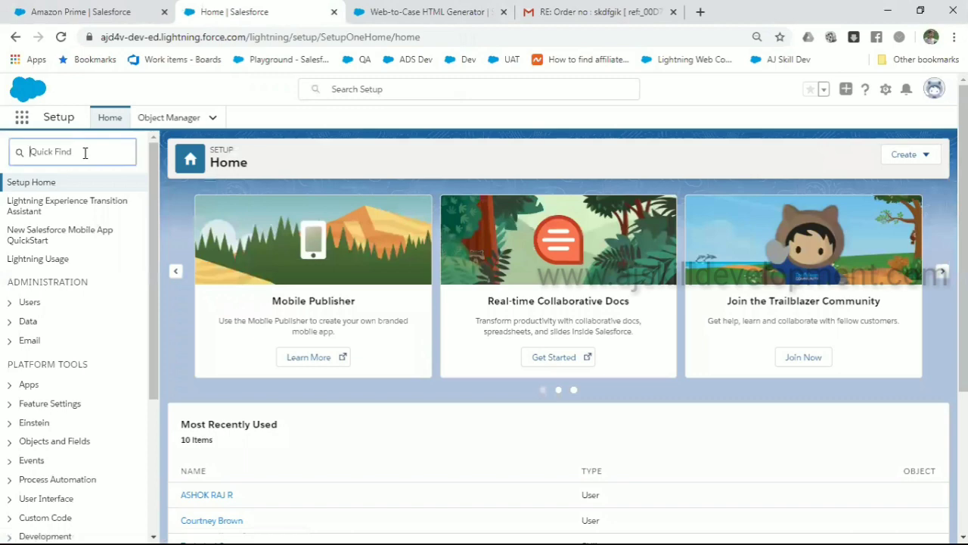
{"action": "type", "text": "emailt"}
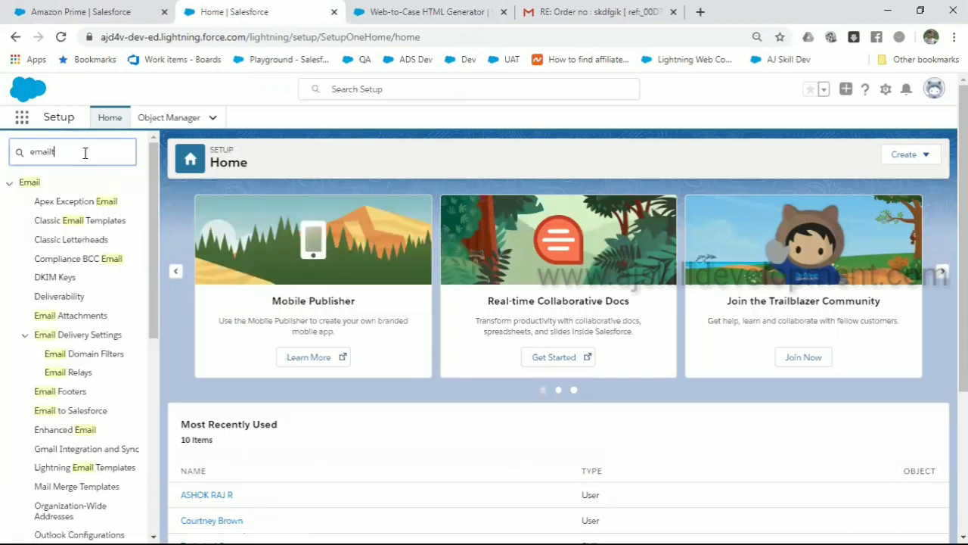
{"action": "key", "text": "BackSpace"}
{"action": "type", "text": "-"}
{"action": "left_click", "coordinate": [80, 226]}
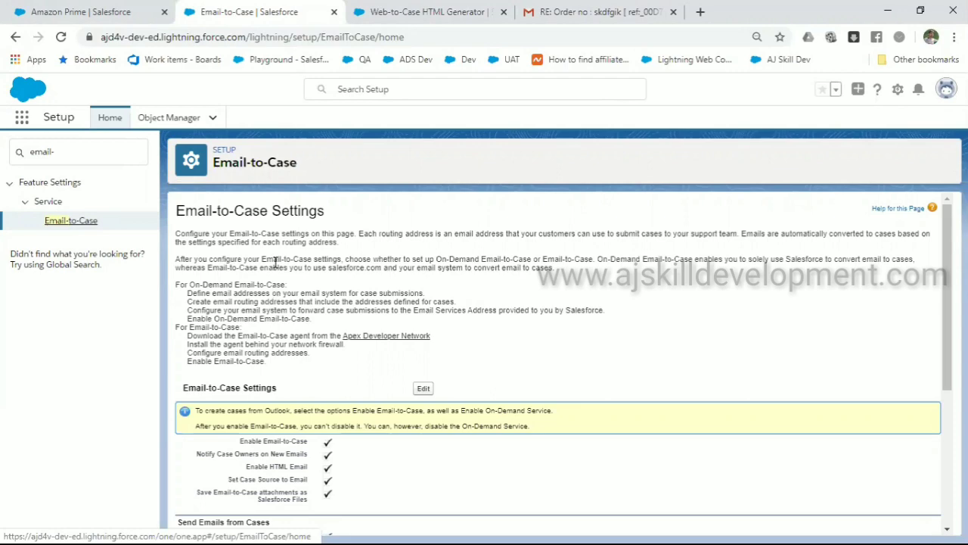
{"action": "scroll", "coordinate": [275, 262], "scroll_direction": "down", "scroll_amount": 4}
{"action": "scroll", "coordinate": [275, 262], "scroll_direction": "up", "scroll_amount": 4}
{"action": "scroll", "coordinate": [274, 262], "scroll_direction": "down", "scroll_amount": 2}
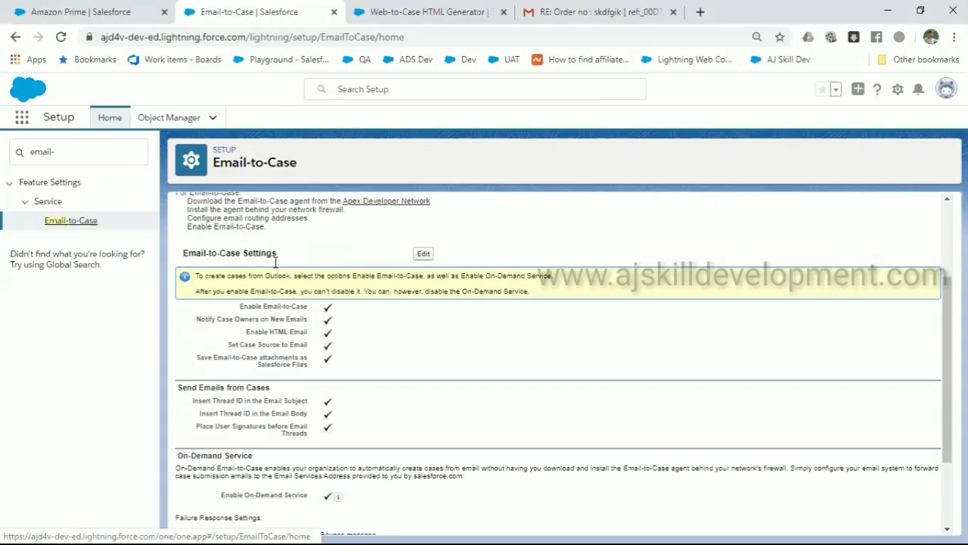
{"action": "scroll", "coordinate": [275, 262], "scroll_direction": "up", "scroll_amount": 1}
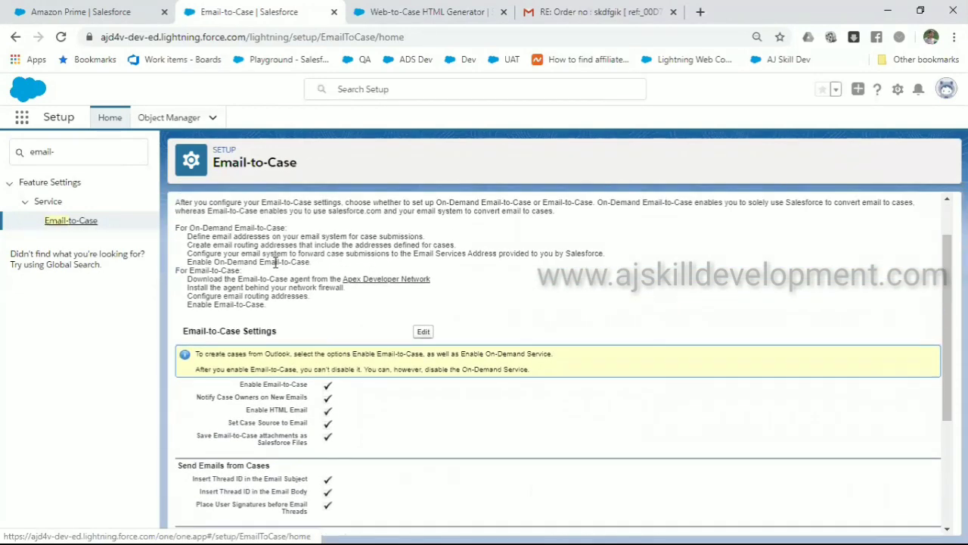
{"action": "triple_click", "coordinate": [241, 229]}
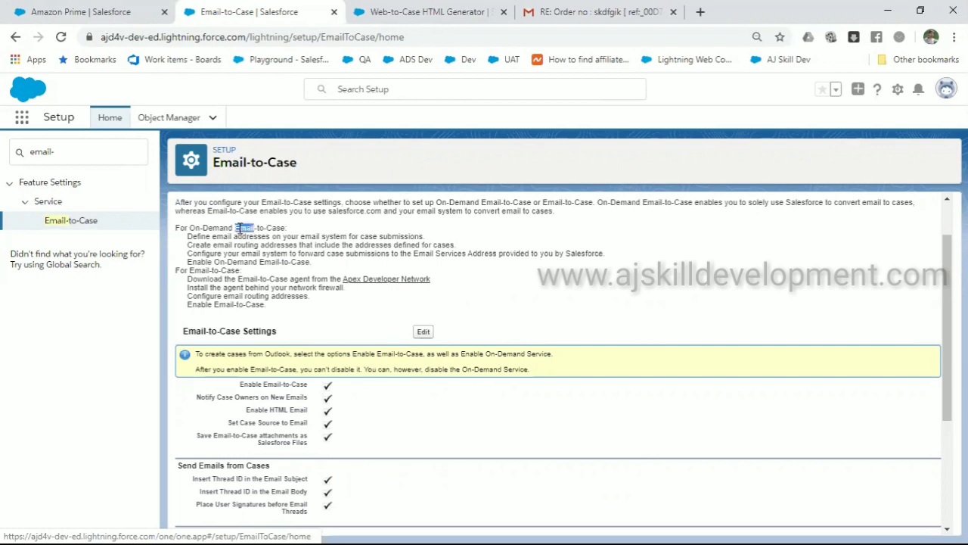
{"action": "triple_click", "coordinate": [257, 288]}
{"action": "triple_click", "coordinate": [254, 277]}
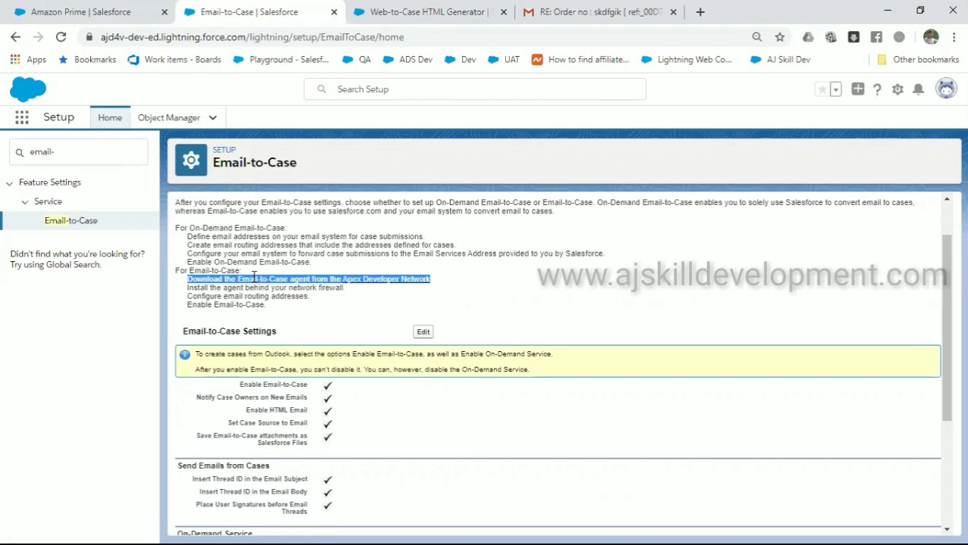
{"action": "double_click", "coordinate": [229, 227]}
{"action": "triple_click", "coordinate": [228, 227]}
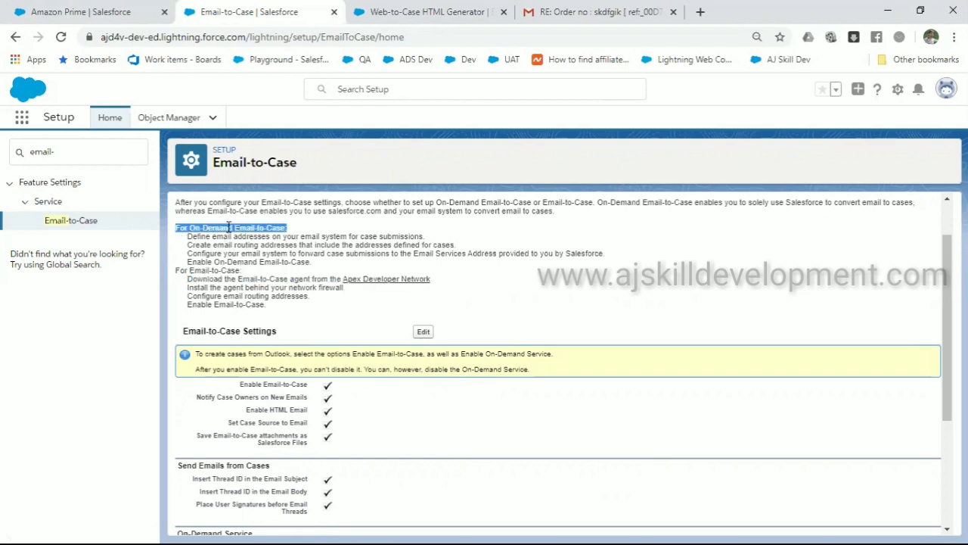
{"action": "left_click", "coordinate": [319, 226]}
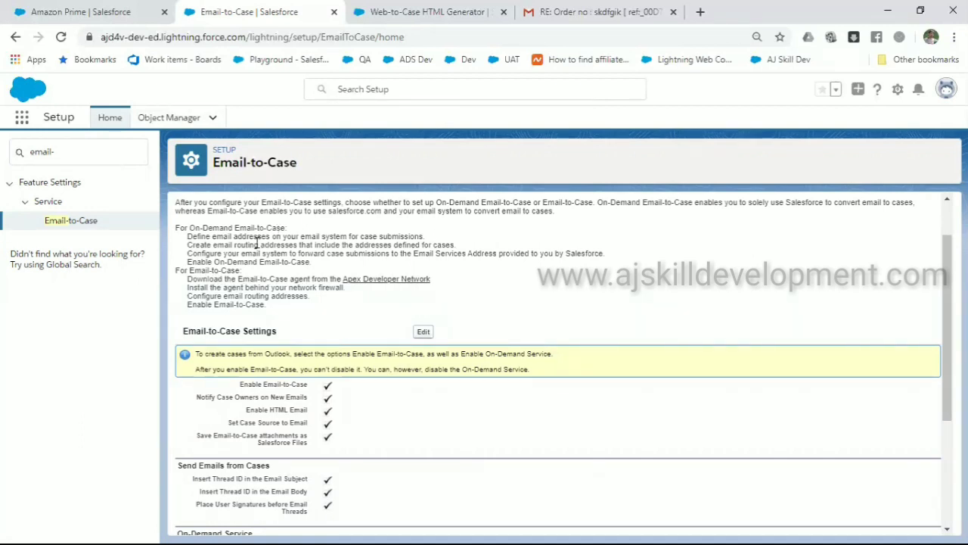
{"action": "left_click_drag", "start_coordinate": [187, 238], "coordinate": [318, 264]}
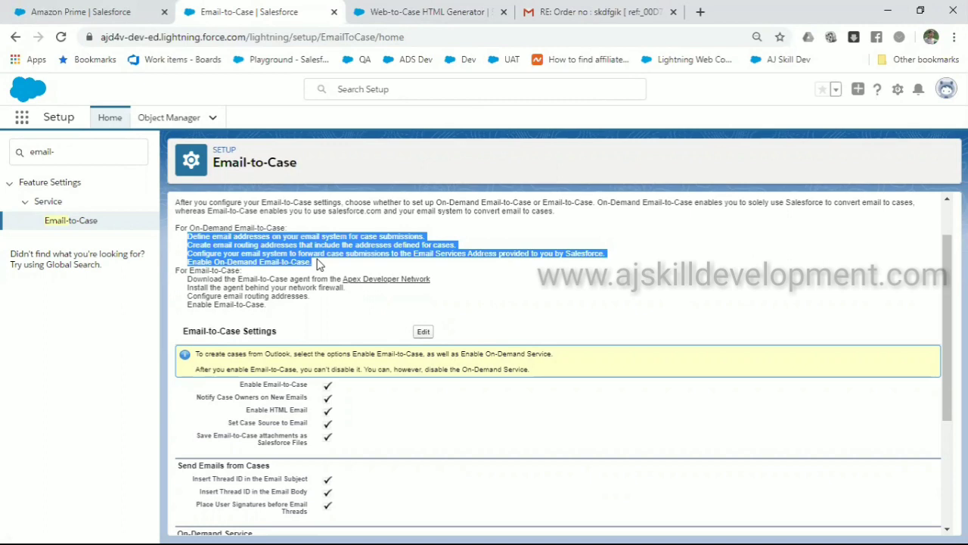
{"action": "left_click", "coordinate": [318, 263]}
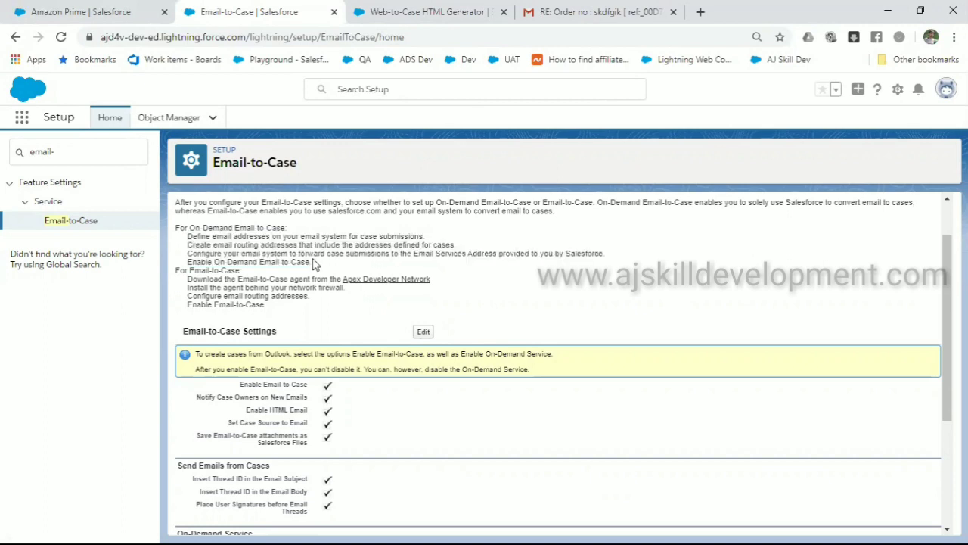
{"action": "left_click_drag", "start_coordinate": [314, 262], "coordinate": [182, 242]}
{"action": "left_click", "coordinate": [182, 242]}
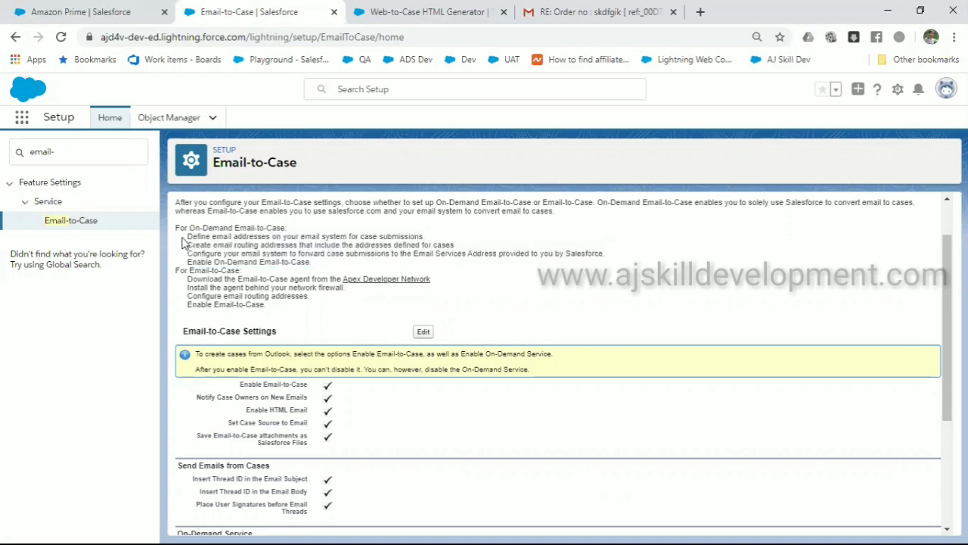
{"action": "double_click", "coordinate": [199, 281]}
{"action": "left_click_drag", "start_coordinate": [225, 280], "coordinate": [308, 277]}
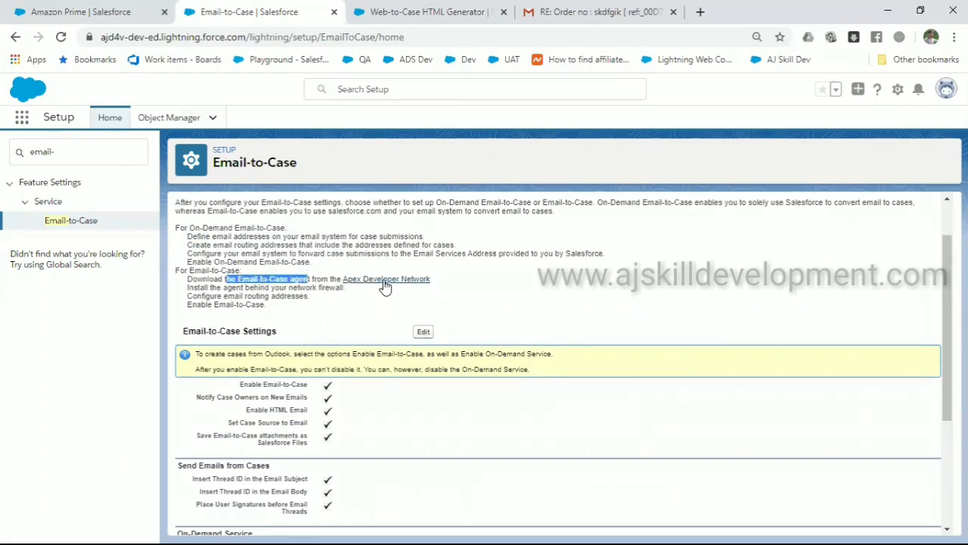
{"action": "left_click", "coordinate": [360, 294]}
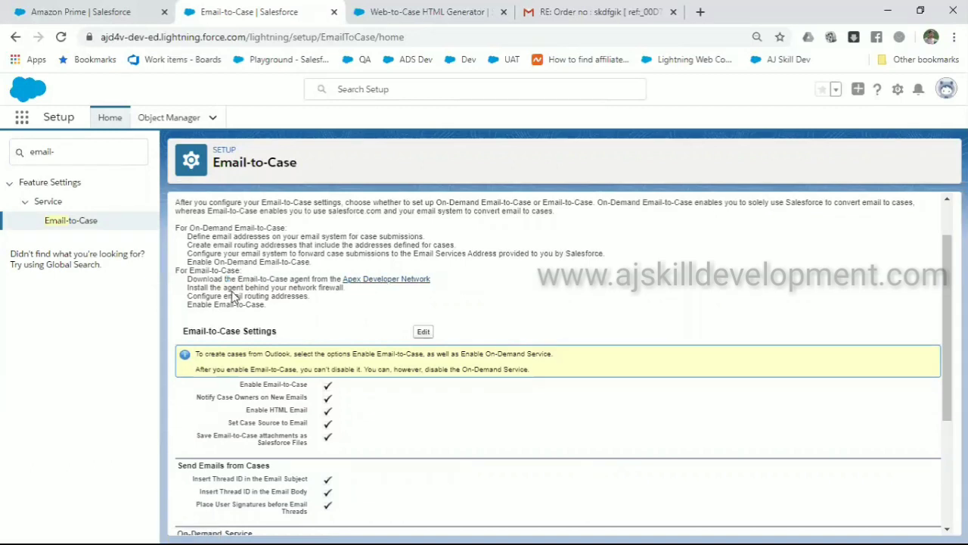
{"action": "left_click_drag", "start_coordinate": [227, 289], "coordinate": [318, 307]}
{"action": "left_click", "coordinate": [318, 306]}
{"action": "scroll", "coordinate": [318, 306], "scroll_direction": "down", "scroll_amount": 3}
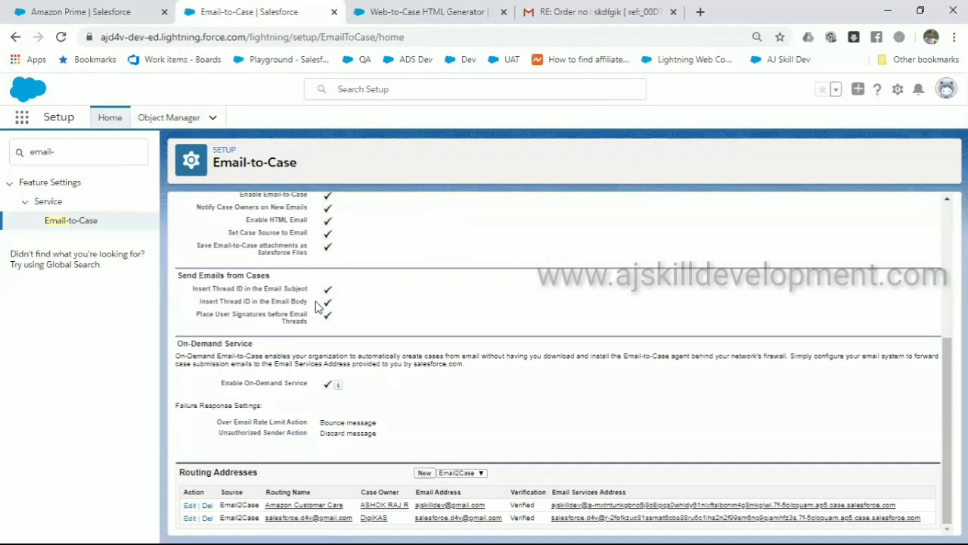
{"action": "scroll", "coordinate": [318, 306], "scroll_direction": "up", "scroll_amount": 3}
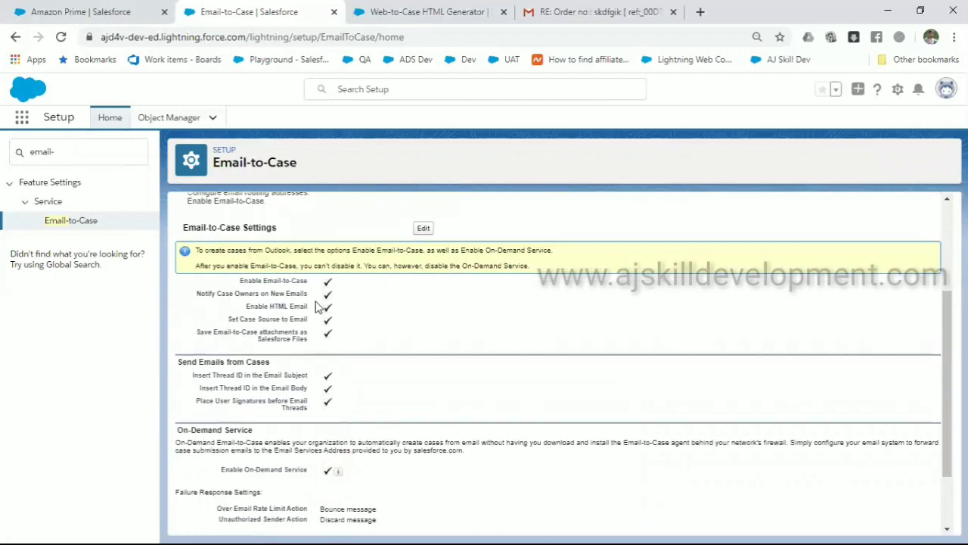
{"action": "scroll", "coordinate": [318, 306], "scroll_direction": "down", "scroll_amount": 2}
{"action": "scroll", "coordinate": [318, 306], "scroll_direction": "up", "scroll_amount": 3}
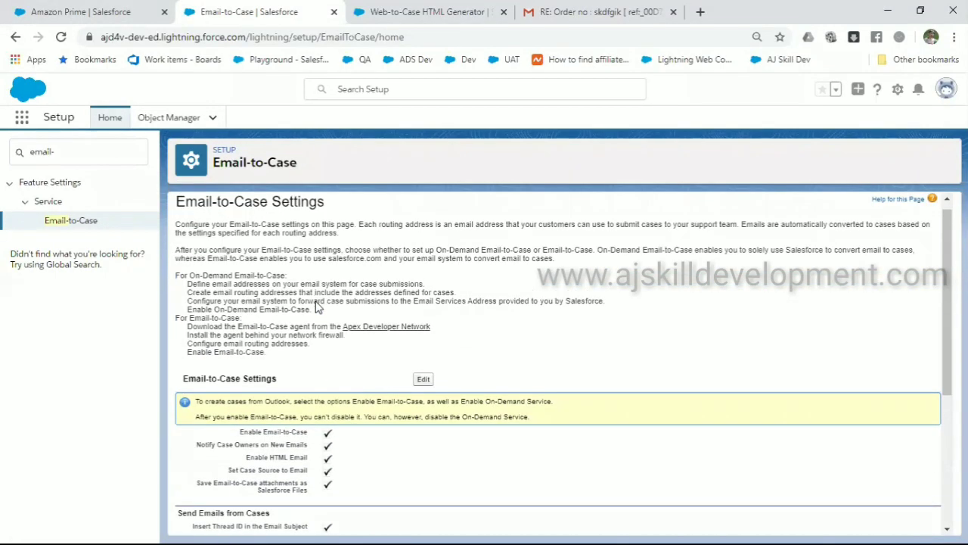
{"action": "triple_click", "coordinate": [235, 274]}
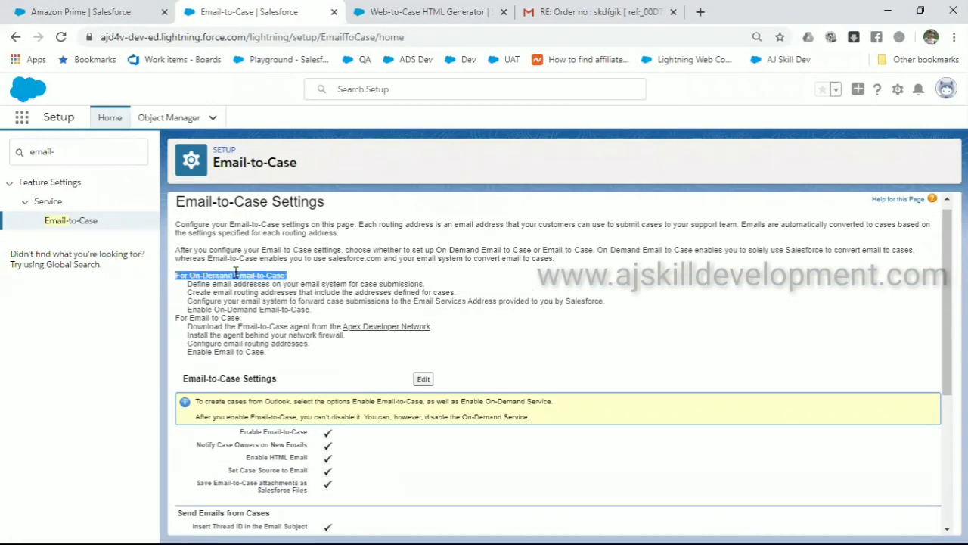
{"action": "scroll", "coordinate": [235, 273], "scroll_direction": "down", "scroll_amount": 3}
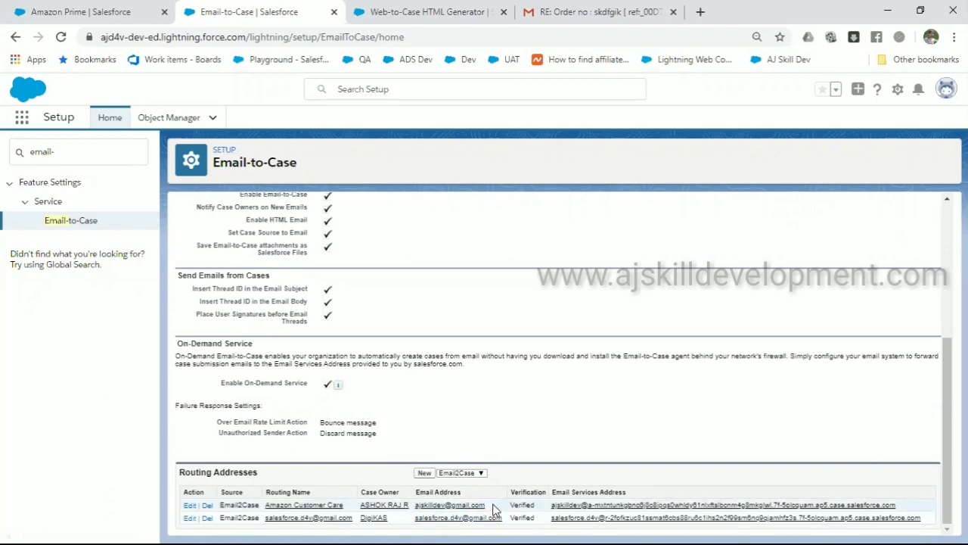
{"action": "left_click_drag", "start_coordinate": [486, 504], "coordinate": [414, 512]}
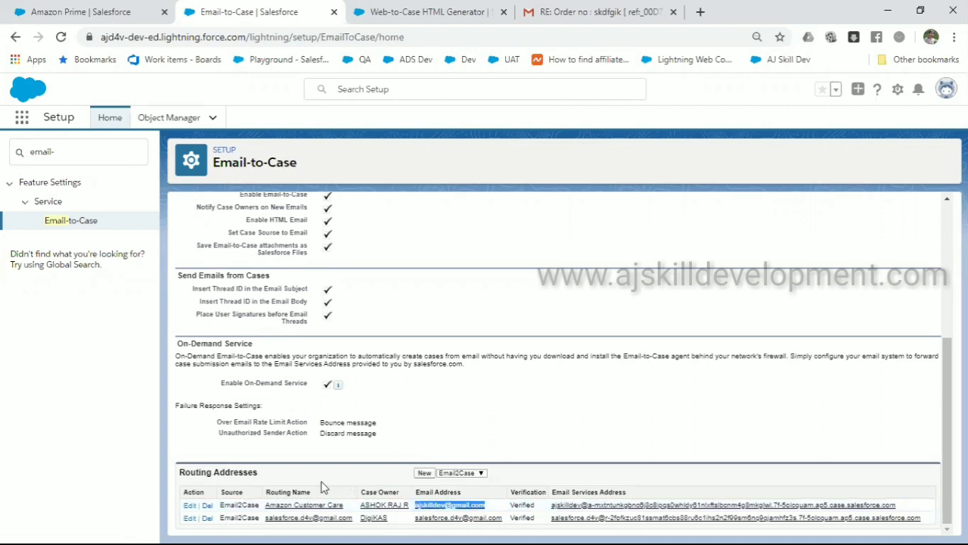
{"action": "left_click", "coordinate": [424, 473]}
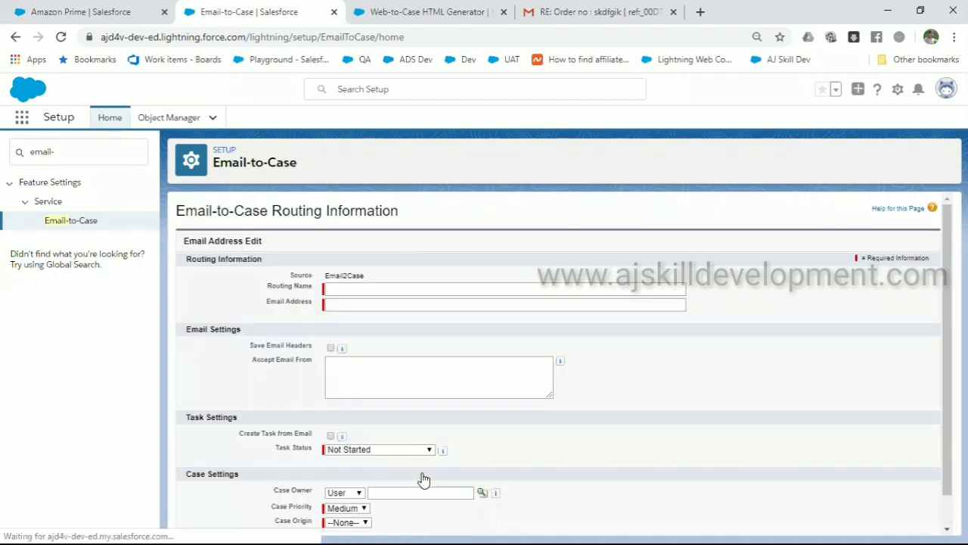
{"action": "left_click", "coordinate": [404, 291]}
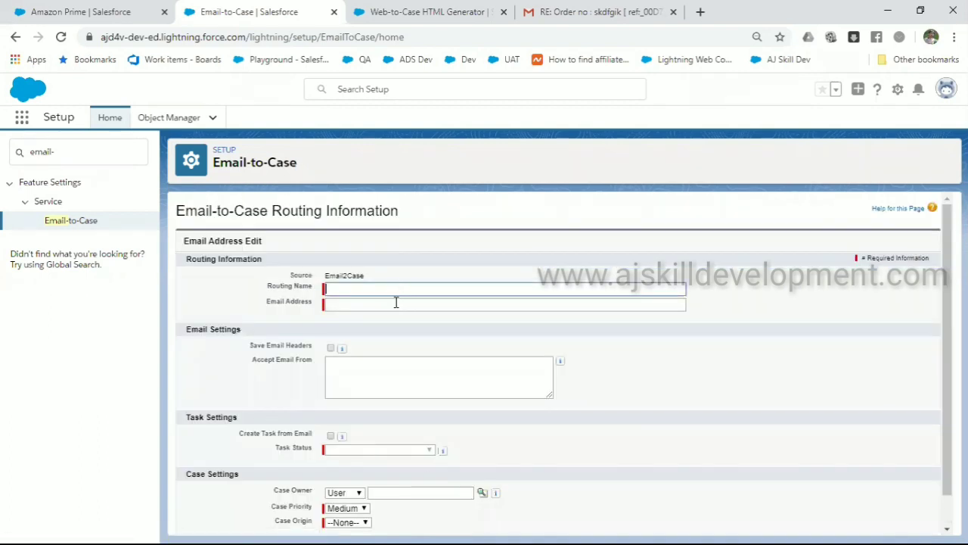
{"action": "left_click", "coordinate": [396, 302]}
{"action": "scroll", "coordinate": [396, 302], "scroll_direction": "down", "scroll_amount": 1}
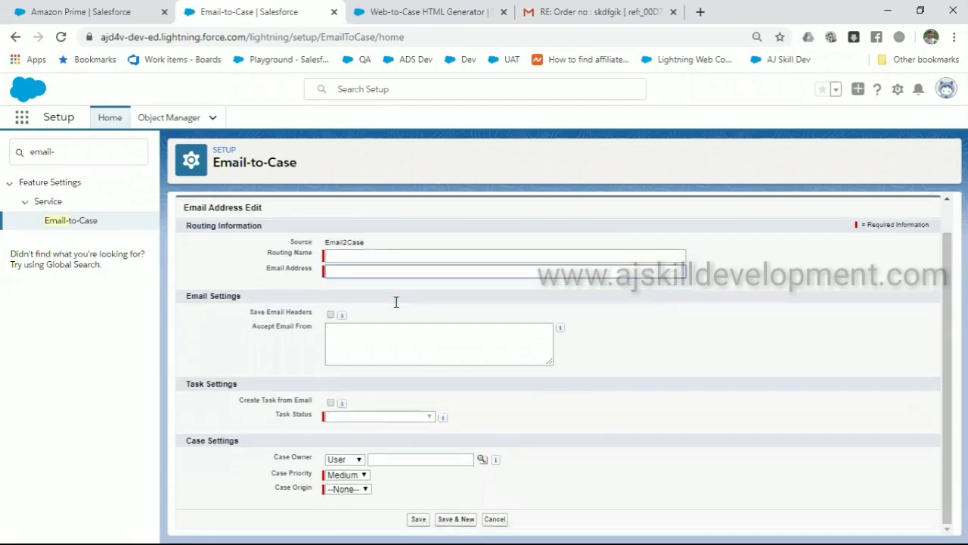
{"action": "left_click", "coordinate": [359, 460]}
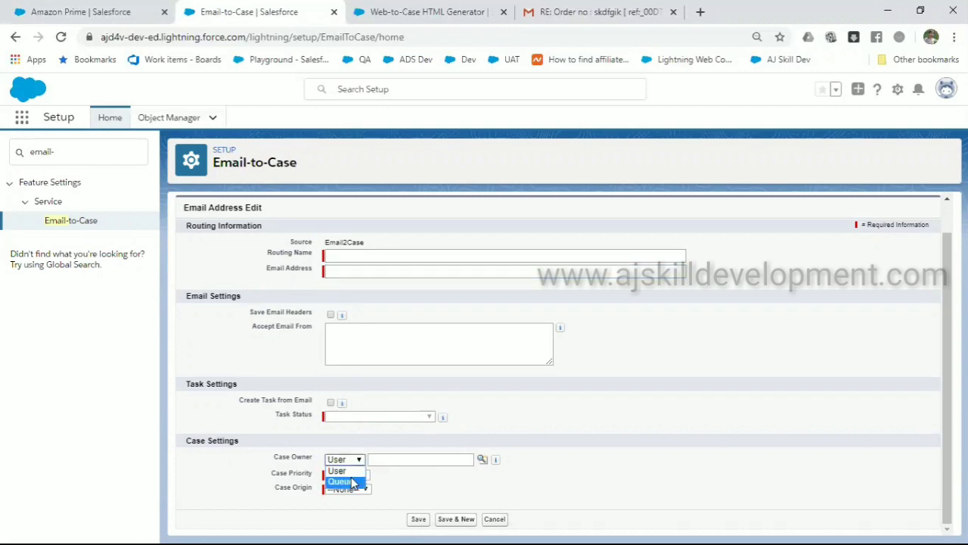
{"action": "left_click", "coordinate": [351, 482]}
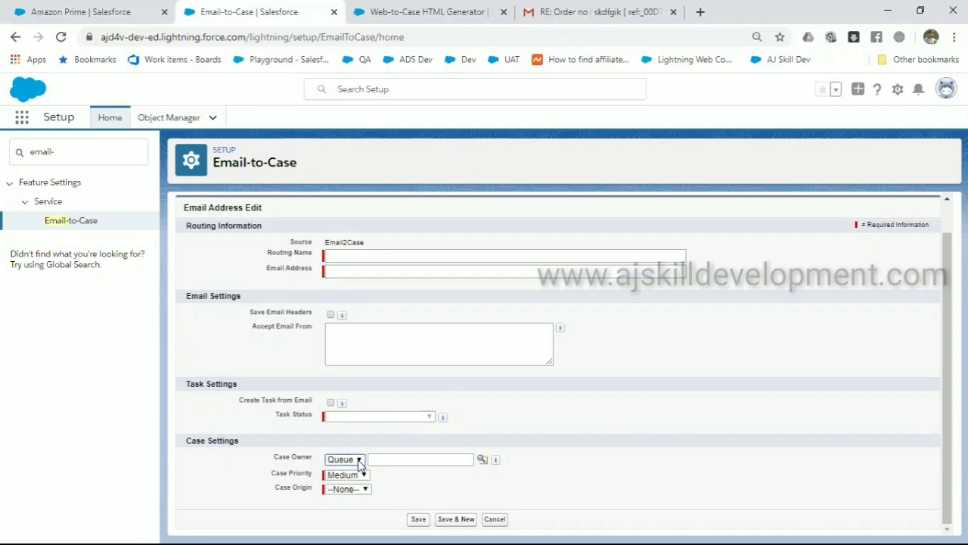
{"action": "left_click", "coordinate": [360, 463]}
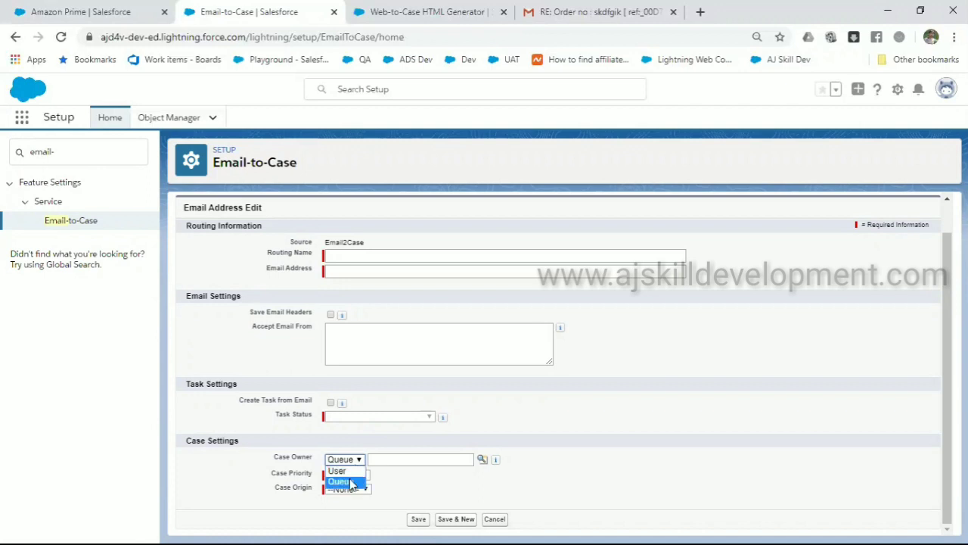
{"action": "left_click", "coordinate": [351, 482]}
{"action": "left_click", "coordinate": [357, 475]}
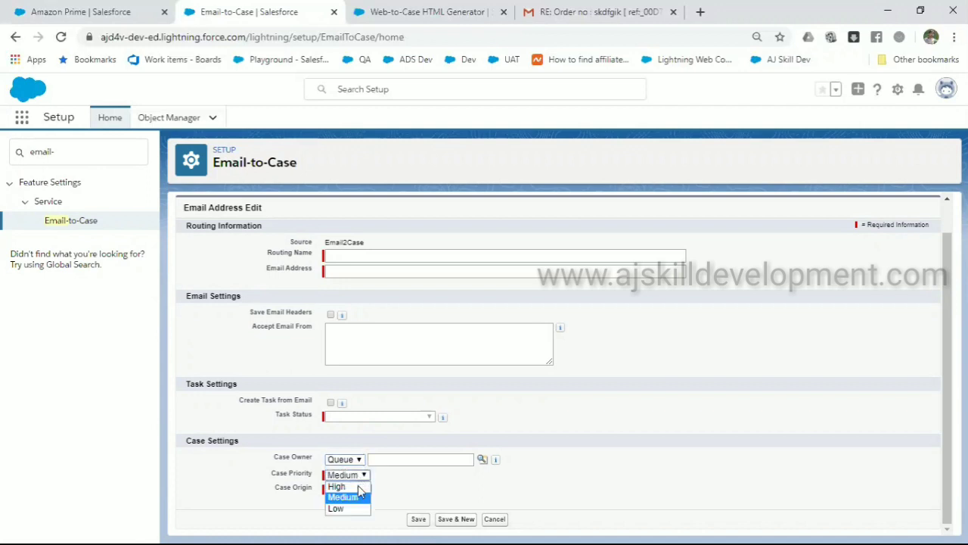
{"action": "left_click", "coordinate": [357, 486]}
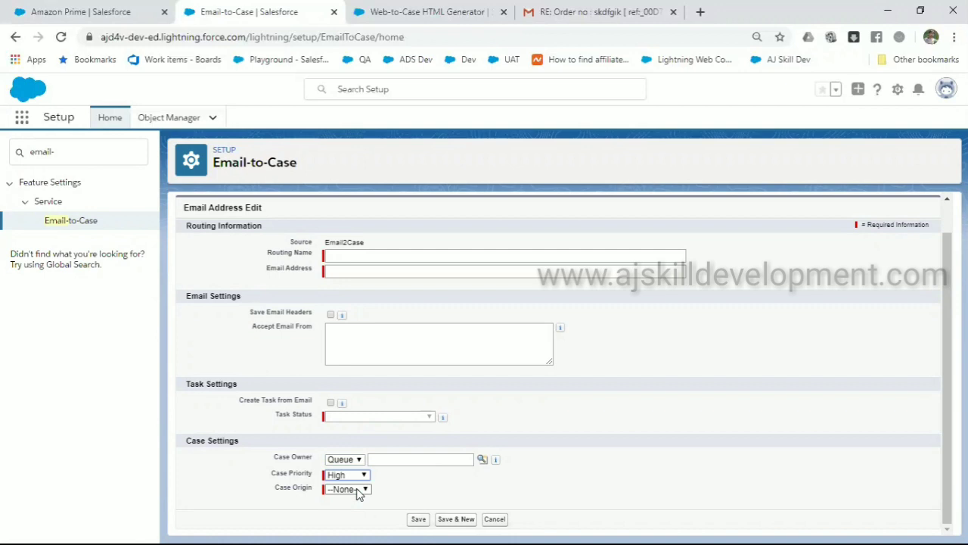
{"action": "left_click", "coordinate": [363, 477]}
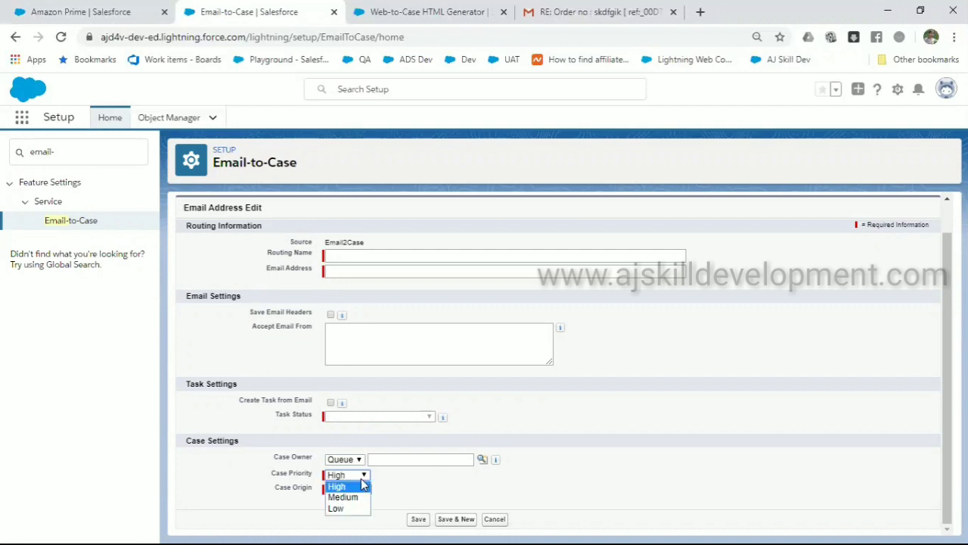
{"action": "left_click", "coordinate": [402, 486]}
{"action": "left_click", "coordinate": [365, 488]}
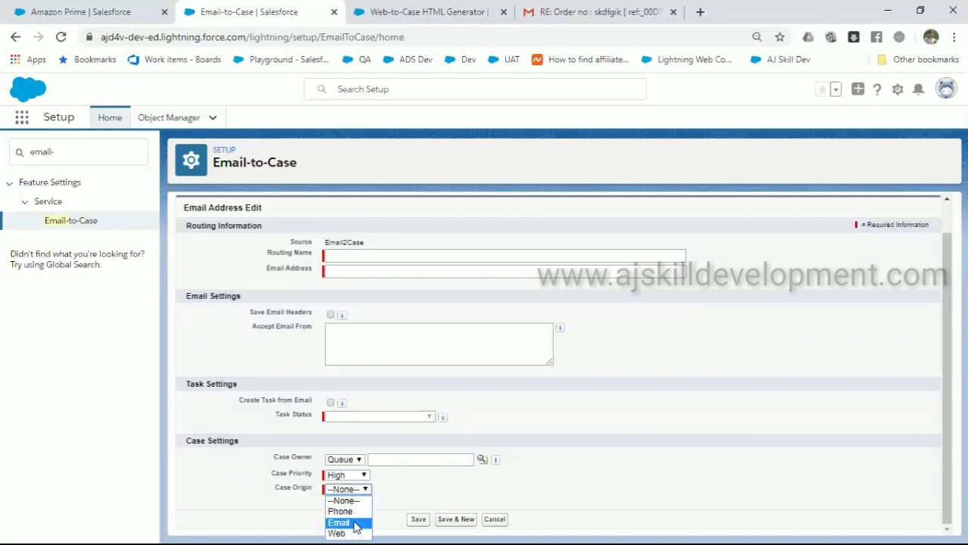
{"action": "left_click", "coordinate": [353, 524]}
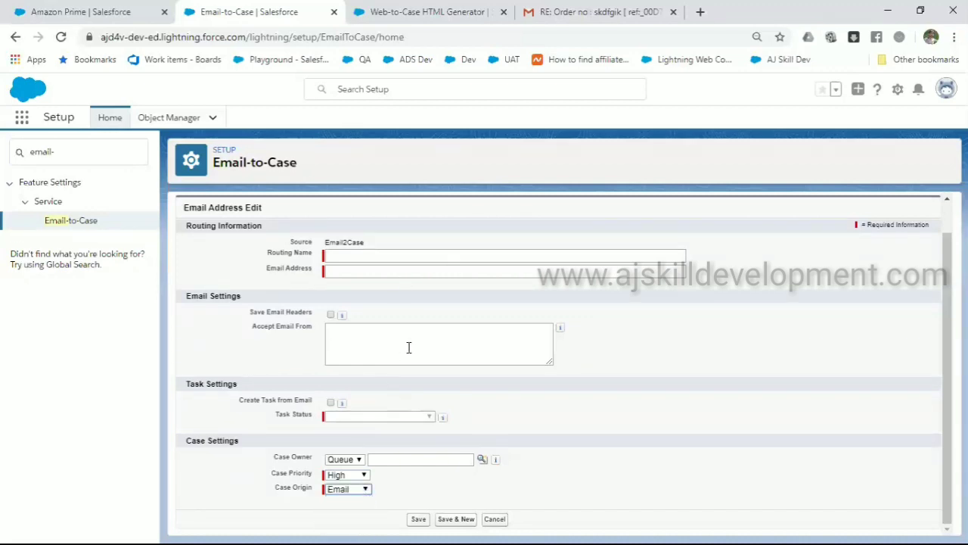
{"action": "left_click", "coordinate": [497, 520]}
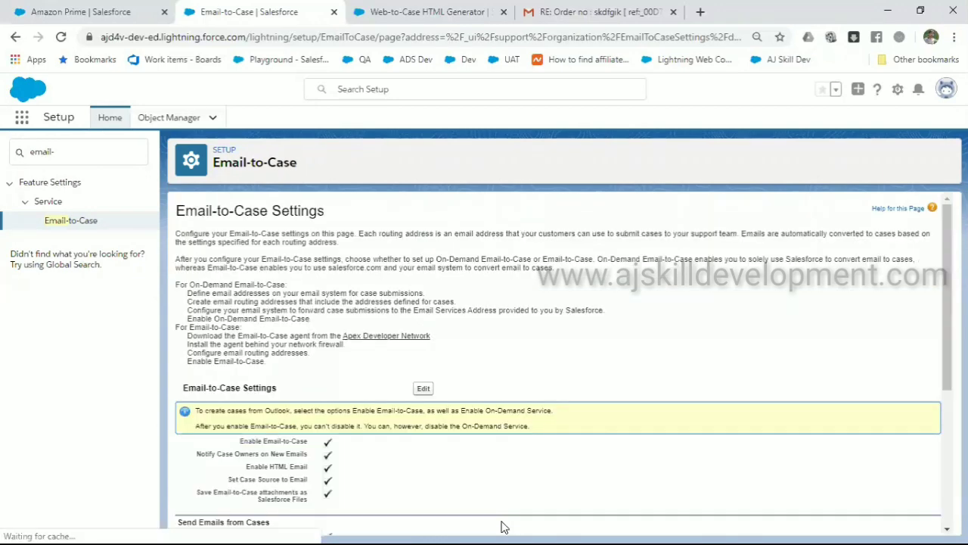
Select the first Email Services Address under Routing Addresses and open a new browser tab
{"action": "scroll", "coordinate": [505, 526], "scroll_direction": "down", "scroll_amount": 3}
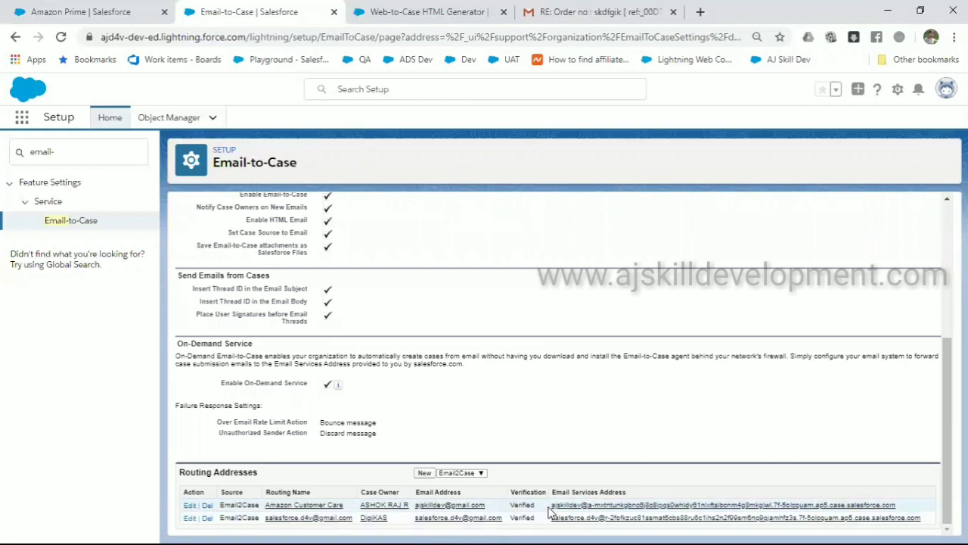
{"action": "left_click_drag", "start_coordinate": [551, 505], "coordinate": [904, 512]}
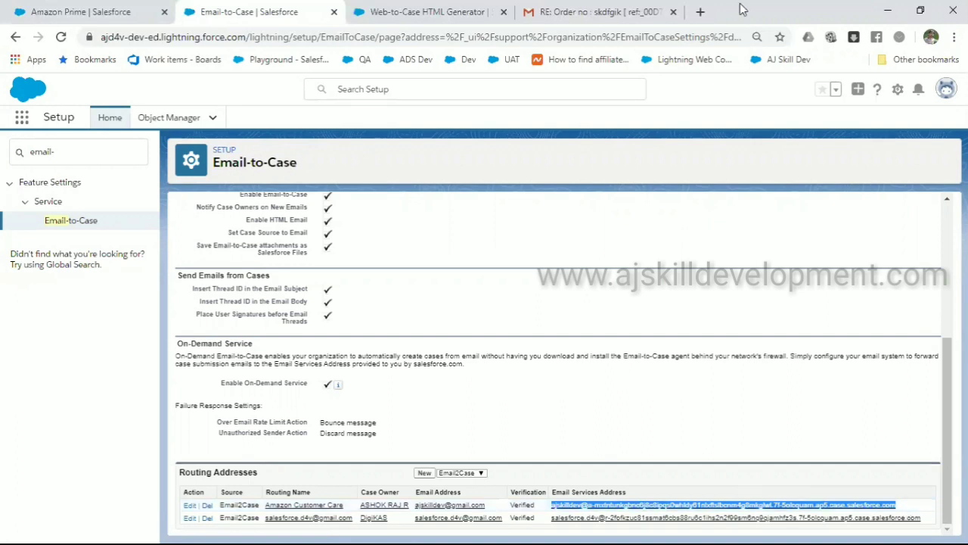
{"action": "key", "text": "ctrl+t"}
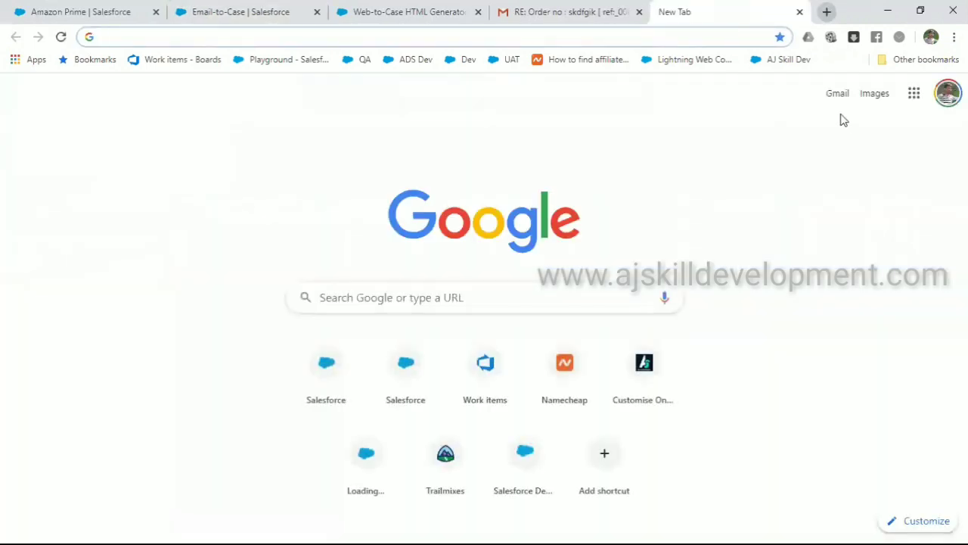
Open Gmail's Forwarding and POP/IMAP settings in the new tab
{"action": "left_click", "coordinate": [841, 96]}
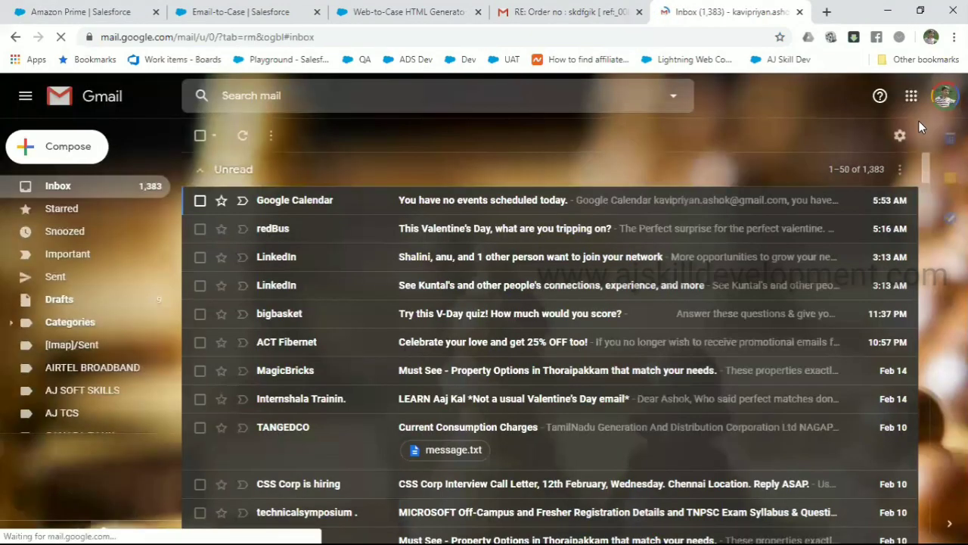
{"action": "left_click", "coordinate": [900, 135]}
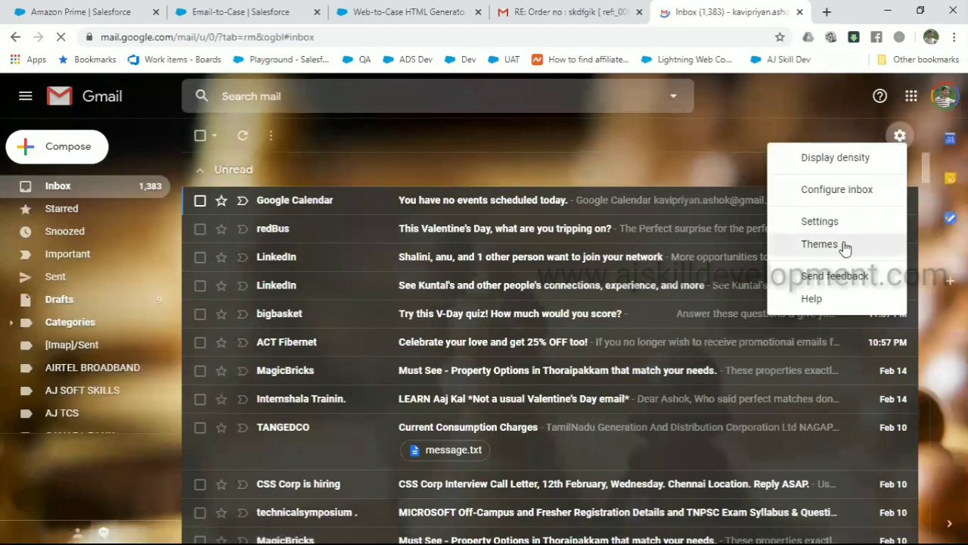
{"action": "left_click", "coordinate": [822, 222]}
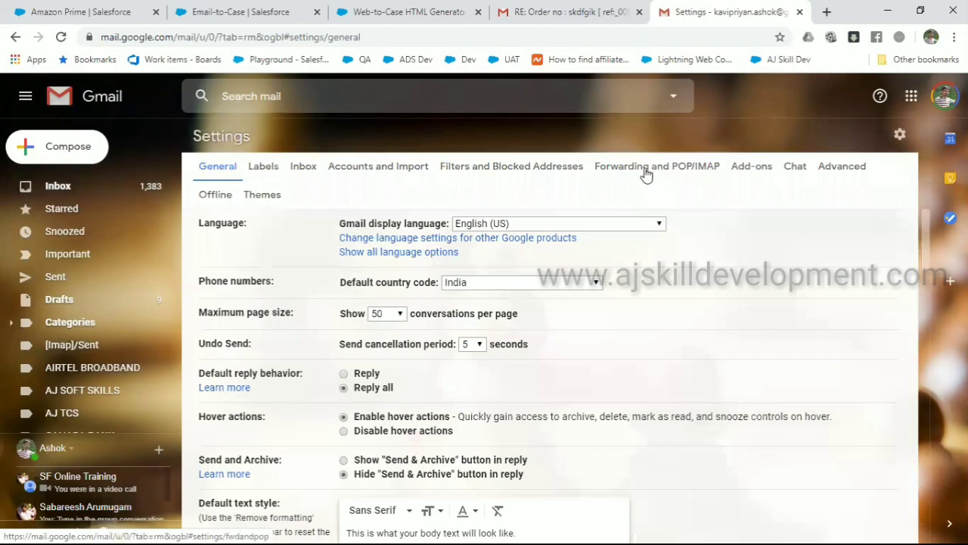
{"action": "left_click", "coordinate": [648, 168]}
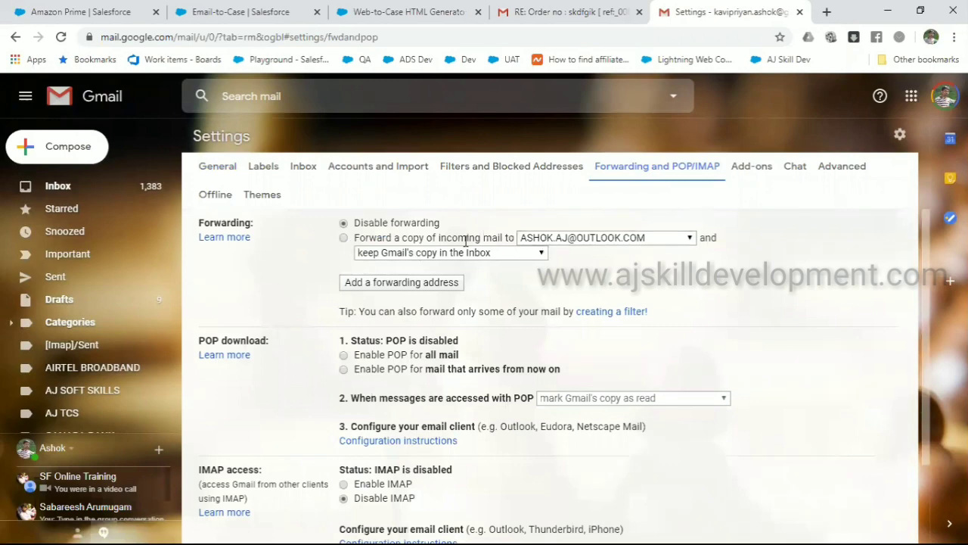
Try adding the pasted Salesforce email-services address for forwarding, then cancel after it is rejected
{"action": "left_click", "coordinate": [344, 238]}
{"action": "left_click", "coordinate": [687, 238]}
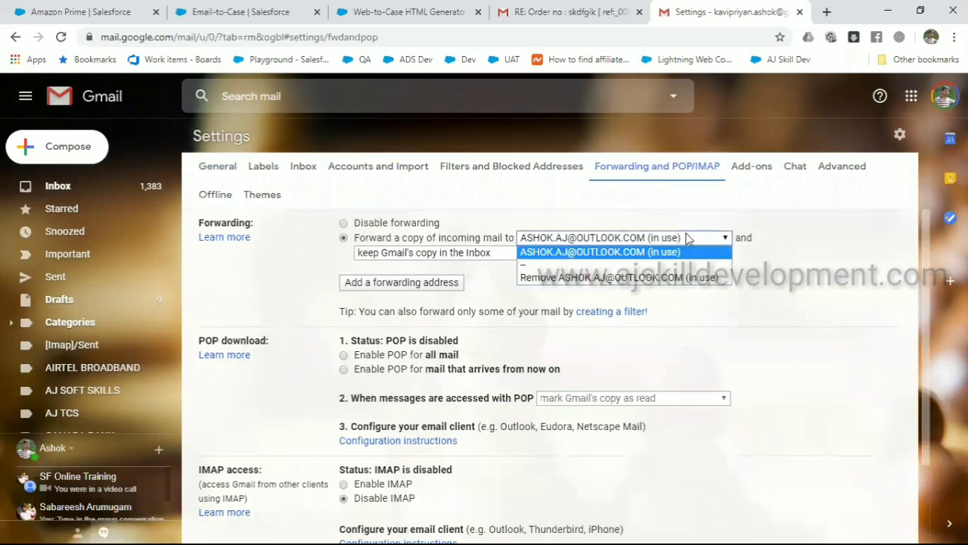
{"action": "left_click", "coordinate": [688, 238]}
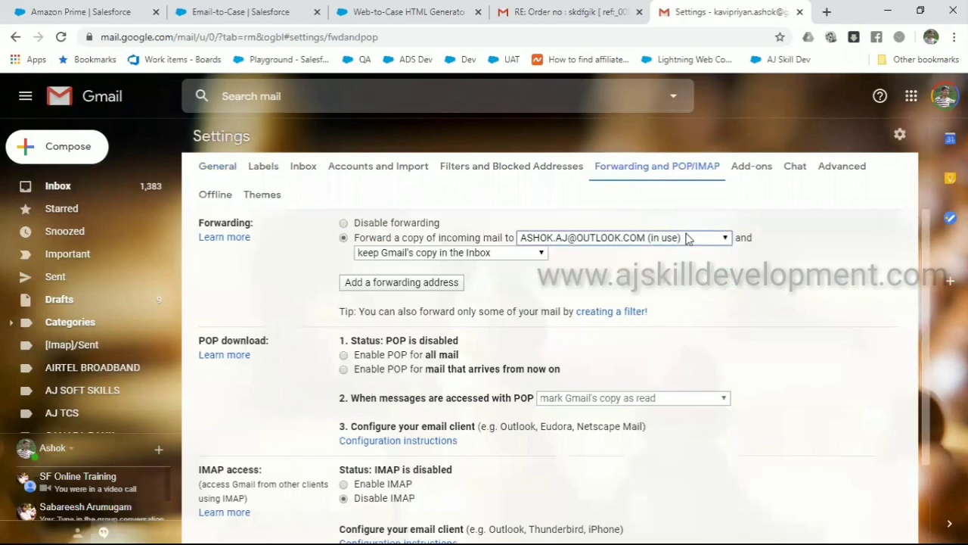
{"action": "left_click", "coordinate": [428, 284]}
{"action": "type", "text": "slbcnm4g8mkglwl.7f-5olcquam.ap5.case.salesforce.com"}
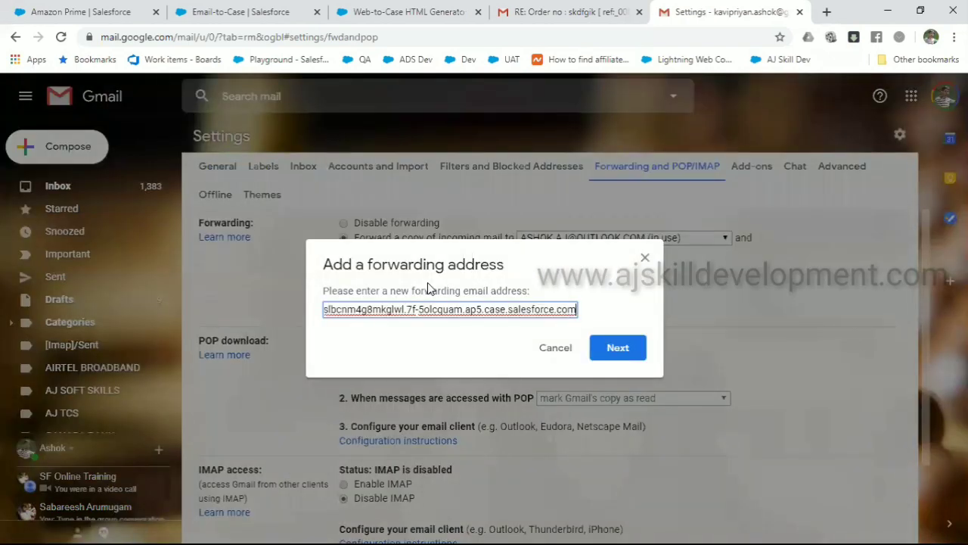
{"action": "left_click", "coordinate": [627, 361]}
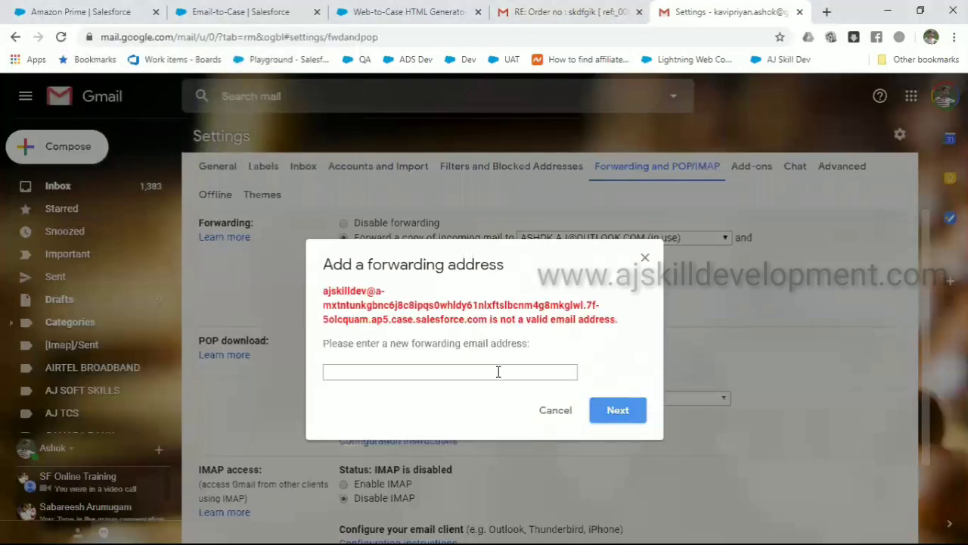
{"action": "left_click", "coordinate": [556, 413]}
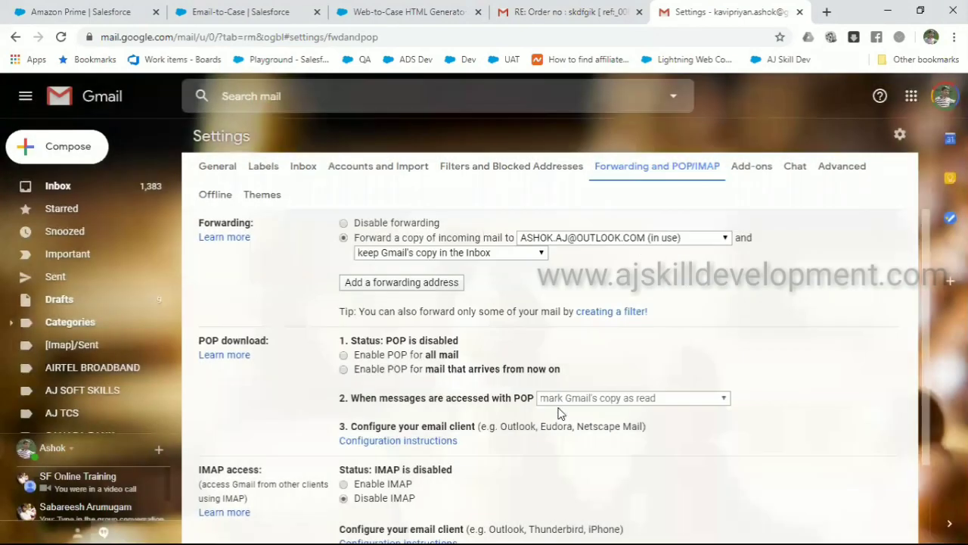
Switch to another signed-in Google account's inbox
{"action": "left_click", "coordinate": [941, 102]}
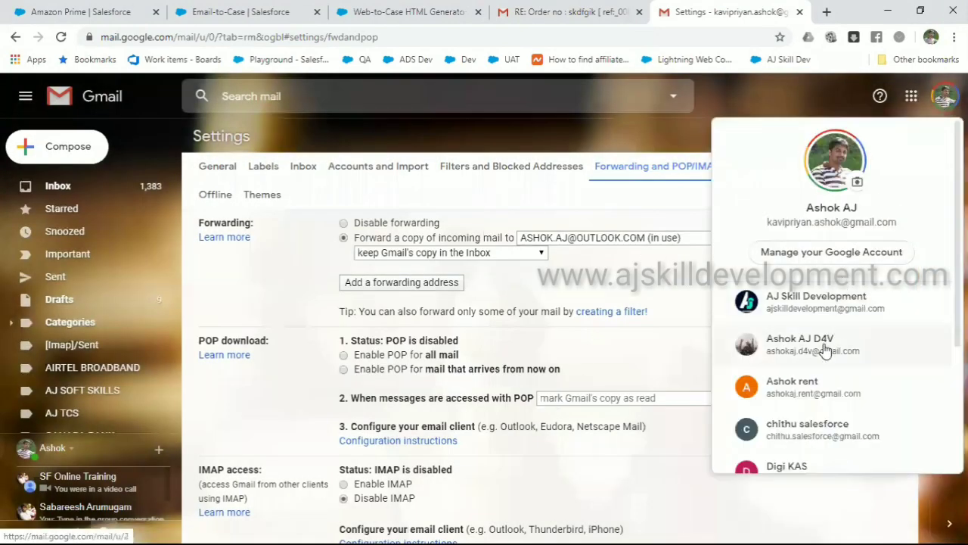
{"action": "scroll", "coordinate": [825, 350], "scroll_direction": "down", "scroll_amount": 3}
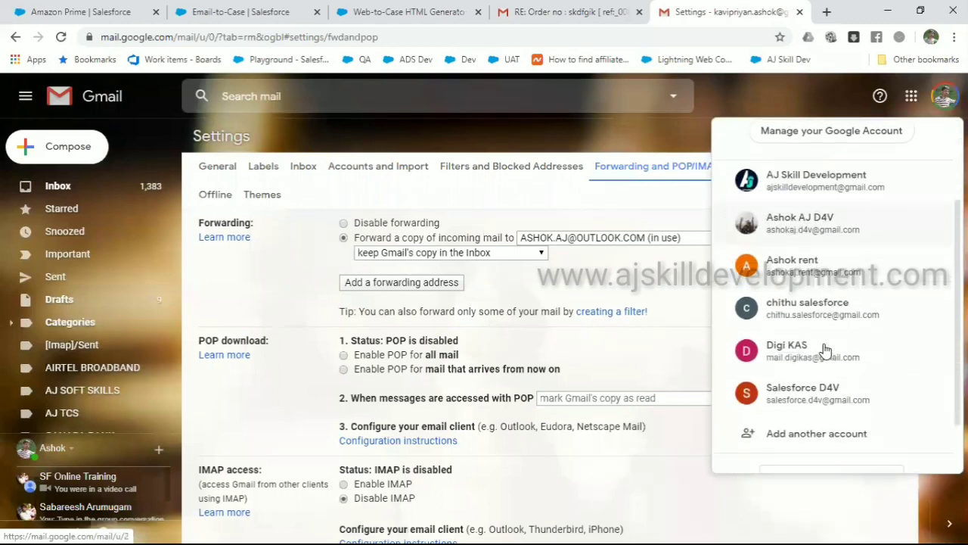
{"action": "left_click", "coordinate": [828, 390]}
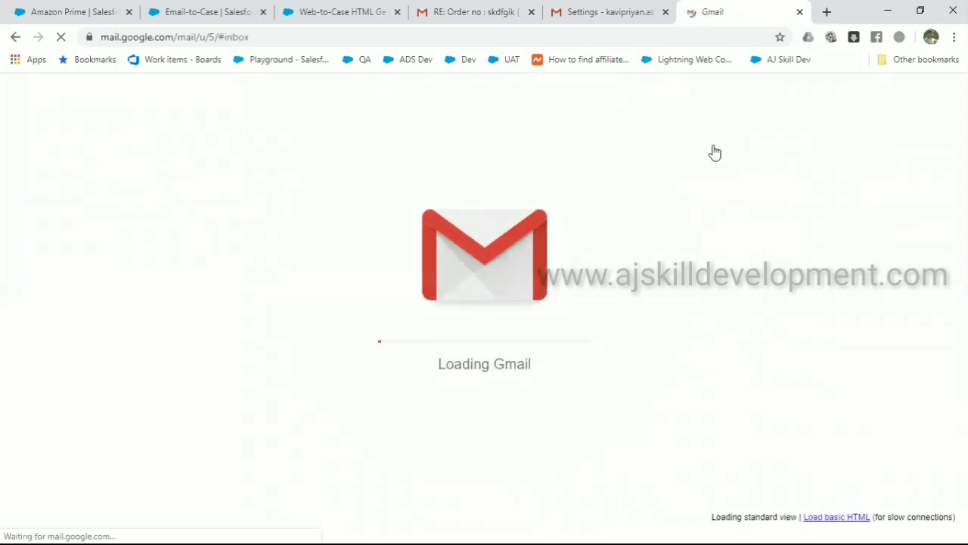
{"action": "left_click", "coordinate": [666, 12]}
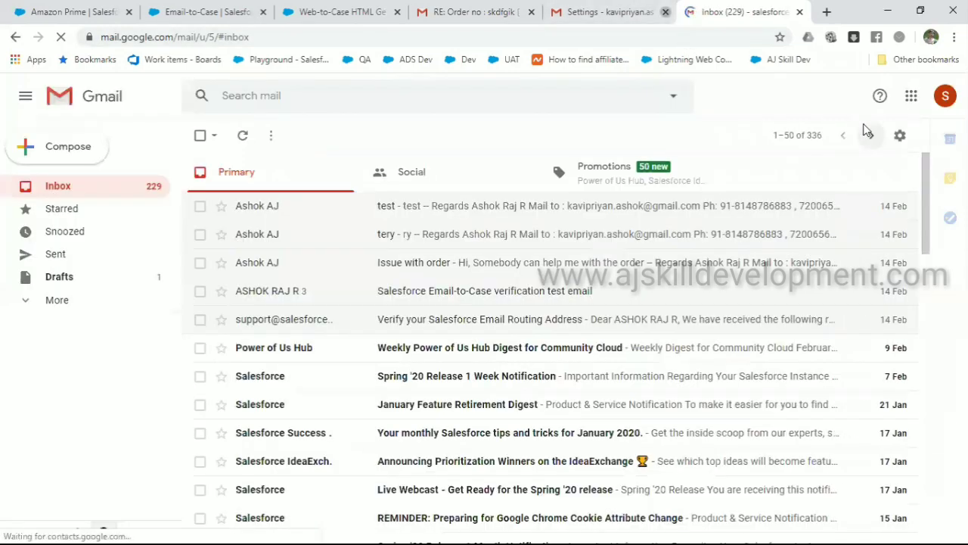
Set that account to forward a copy of incoming mail to the Salesforce case address
{"action": "left_click", "coordinate": [900, 135]}
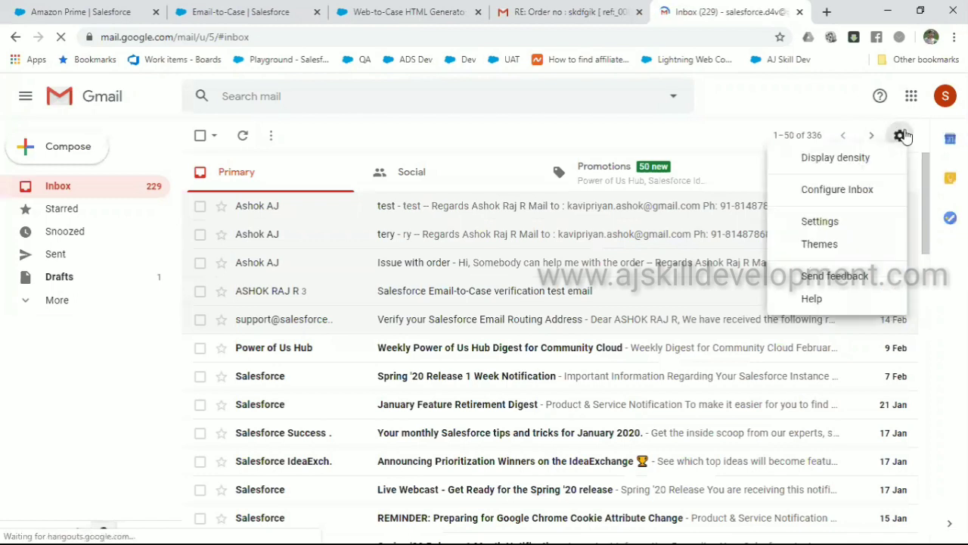
{"action": "left_click", "coordinate": [854, 225]}
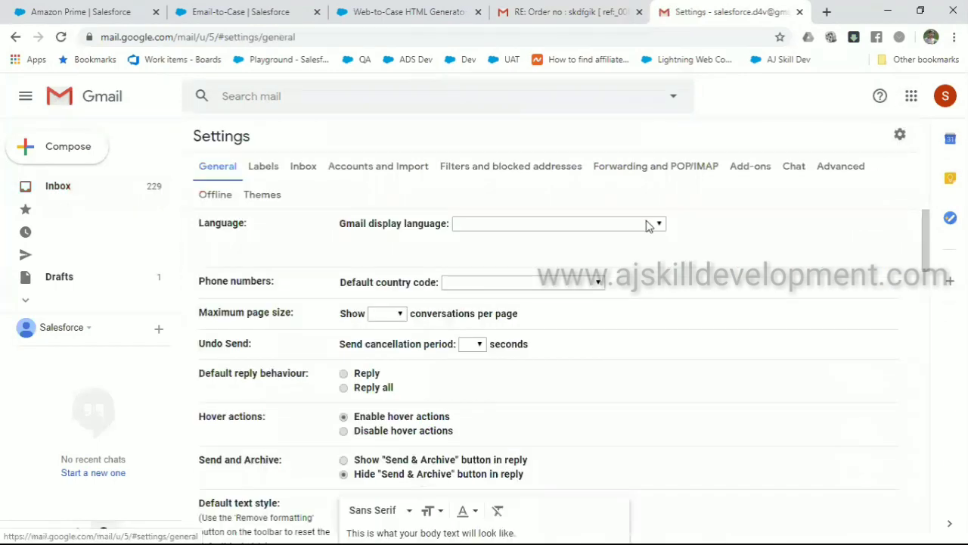
{"action": "left_click", "coordinate": [659, 165]}
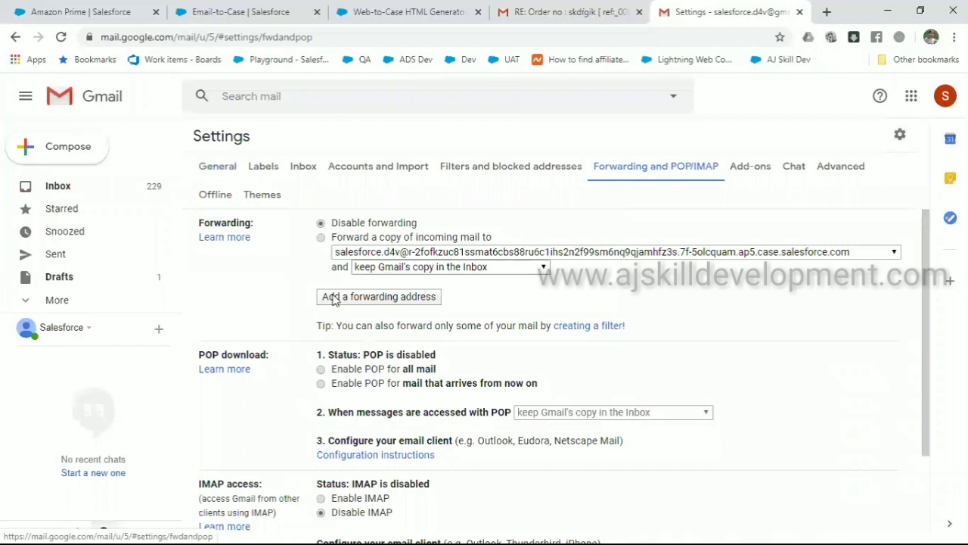
{"action": "left_click", "coordinate": [321, 237]}
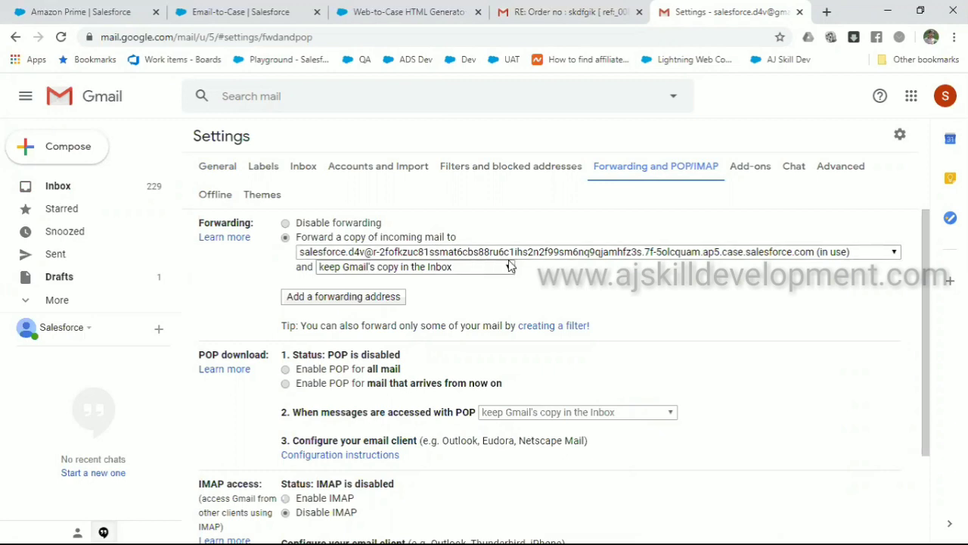
{"action": "left_click", "coordinate": [234, 12]}
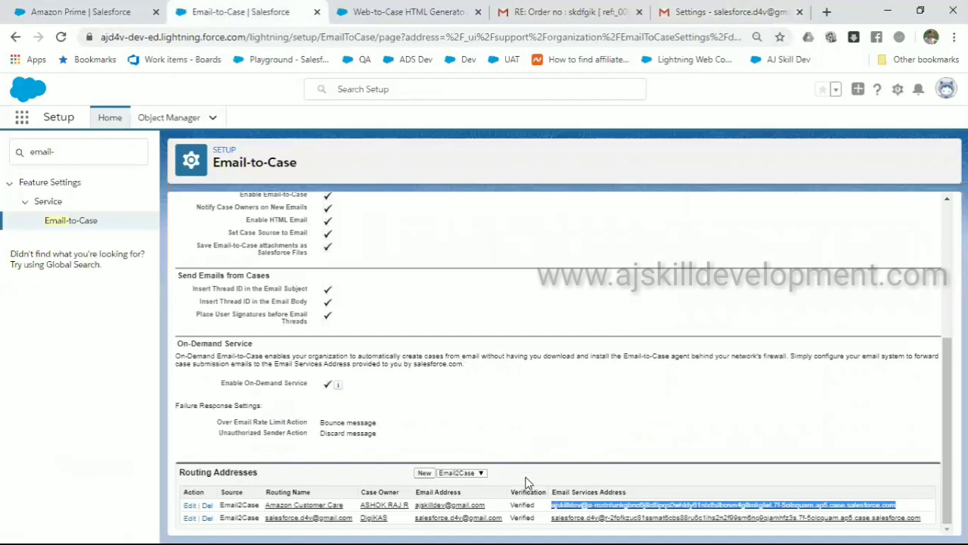
{"action": "left_click", "coordinate": [534, 508]}
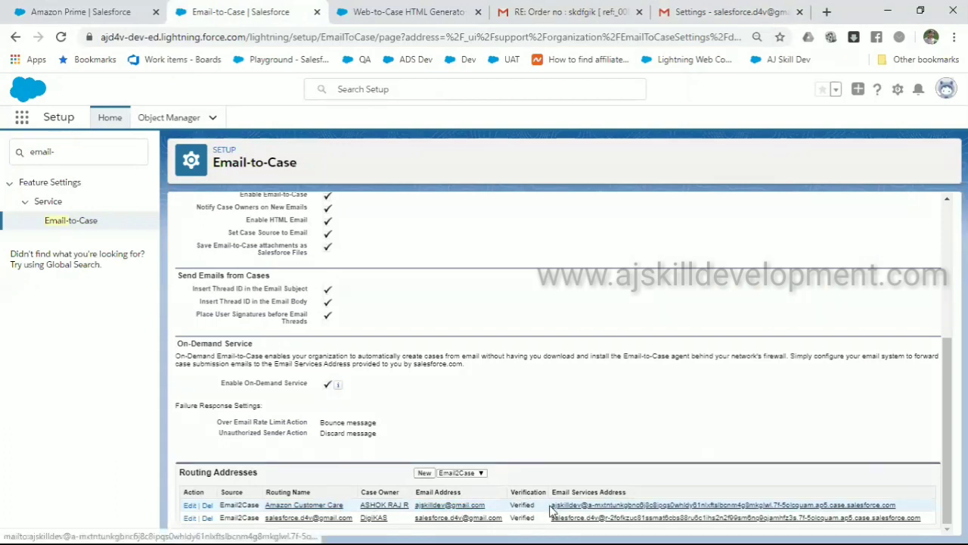
{"action": "left_click_drag", "start_coordinate": [555, 511], "coordinate": [899, 506]}
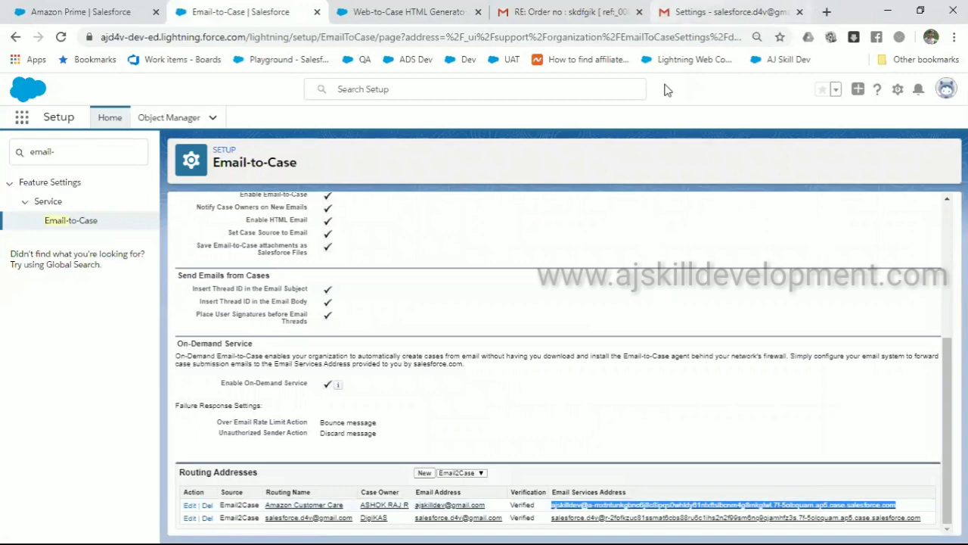
{"action": "left_click", "coordinate": [715, 12]}
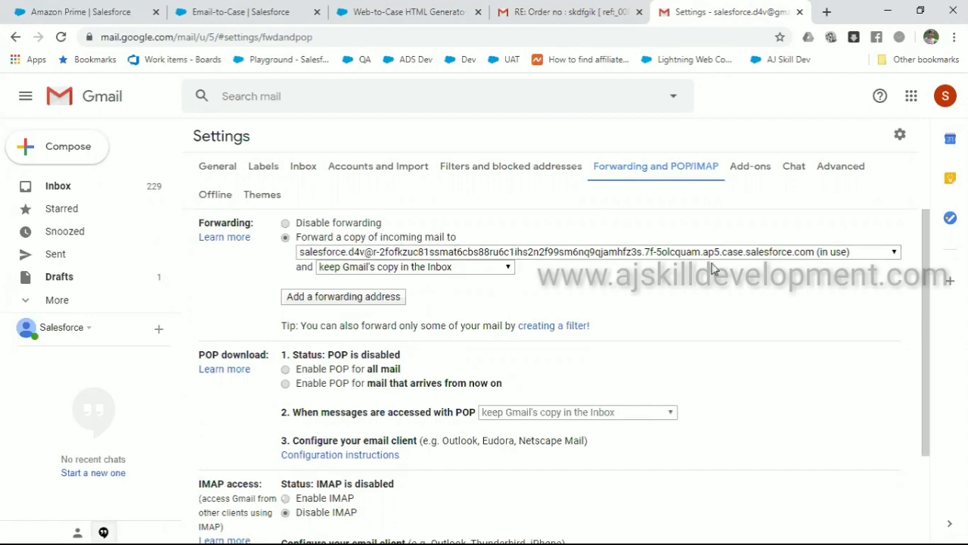
Return to the 'Amazon Prime | Salesforce' knowledge article tab
{"action": "left_click", "coordinate": [114, 14]}
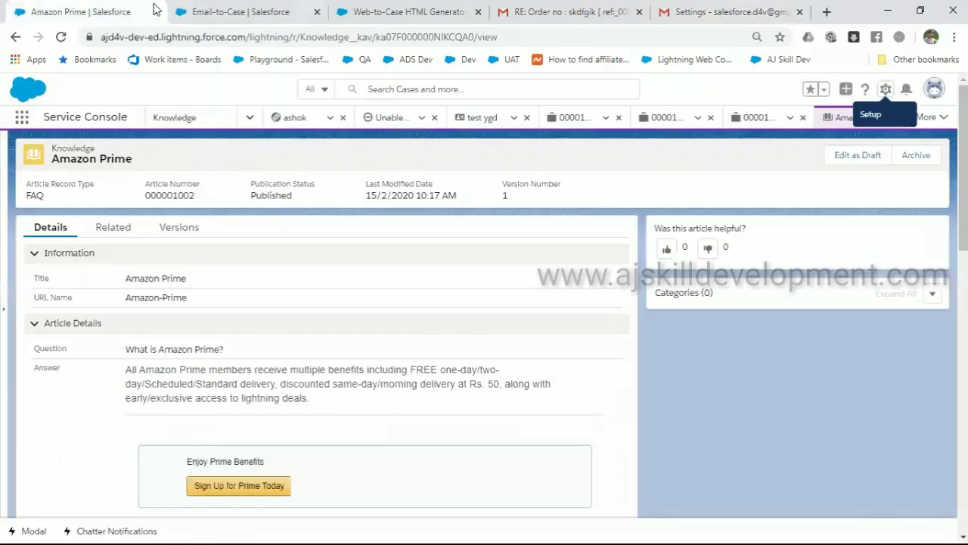
From the Email-to-Case page, open Service Setup Home in a new tab
{"action": "left_click", "coordinate": [227, 12]}
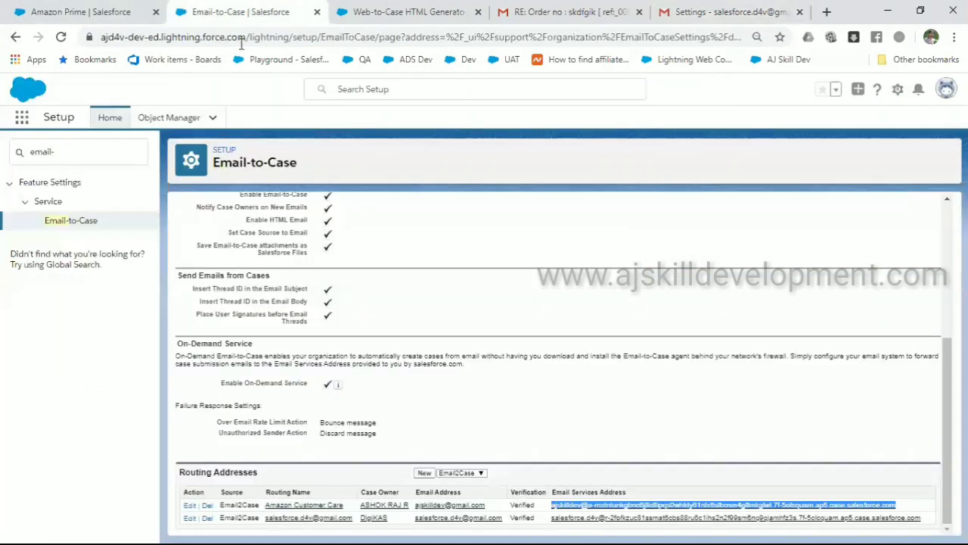
{"action": "double_click", "coordinate": [528, 503]}
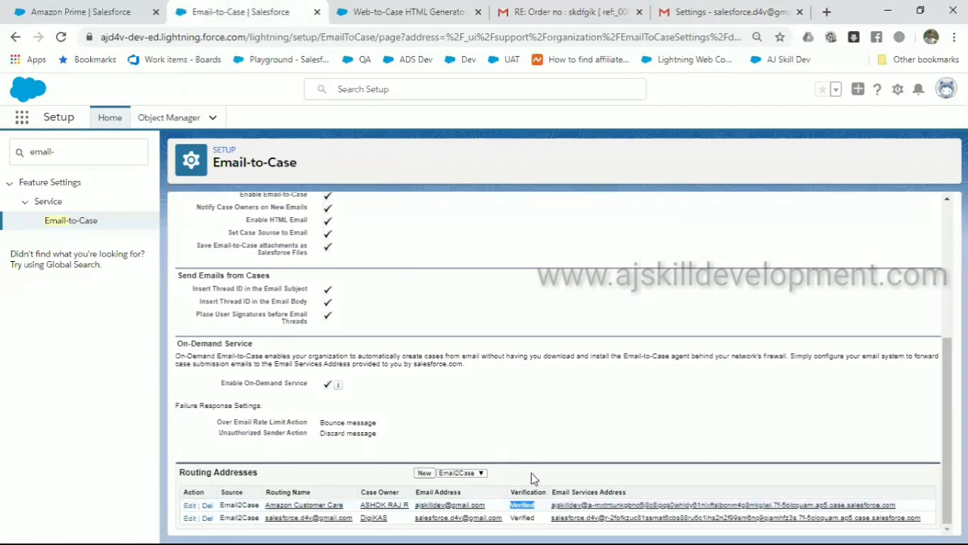
{"action": "scroll", "coordinate": [537, 492], "scroll_direction": "up", "scroll_amount": 10}
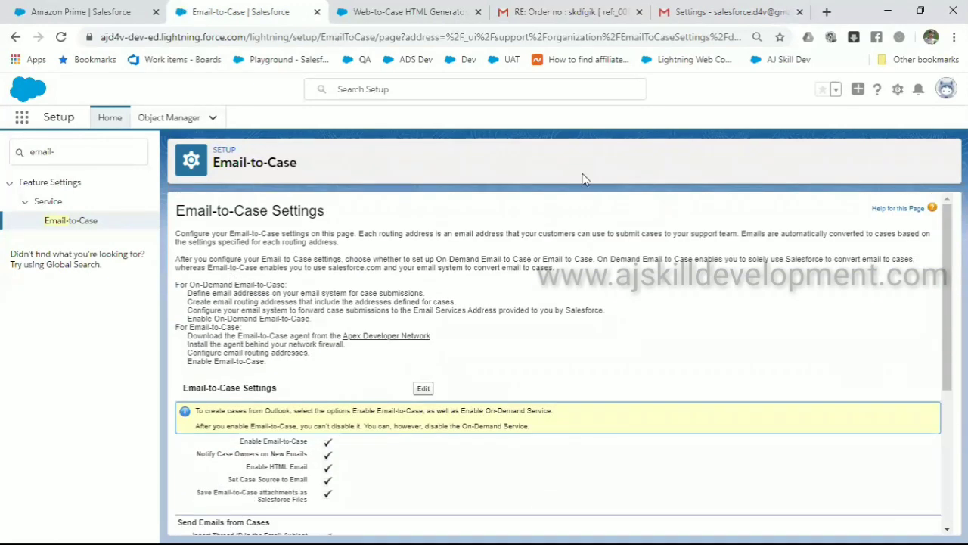
{"action": "left_click", "coordinate": [898, 89]}
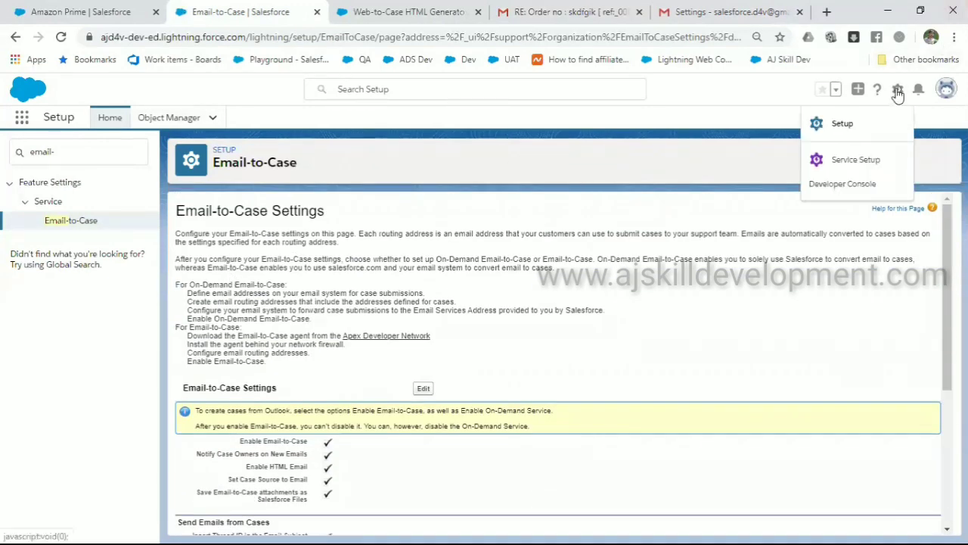
{"action": "left_click", "coordinate": [857, 160]}
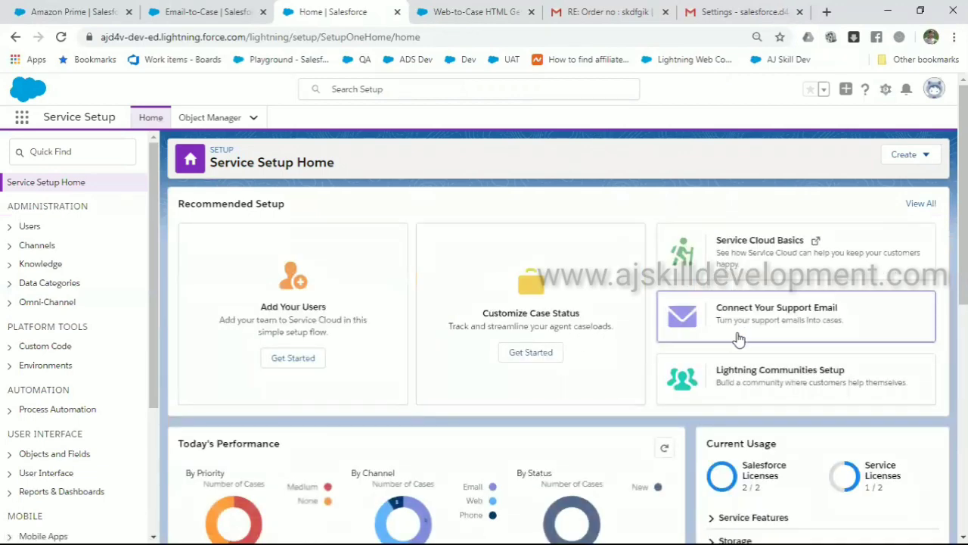
Start Connect Your Support Email with Google sign-in and enter the support email address
{"action": "left_click", "coordinate": [801, 321]}
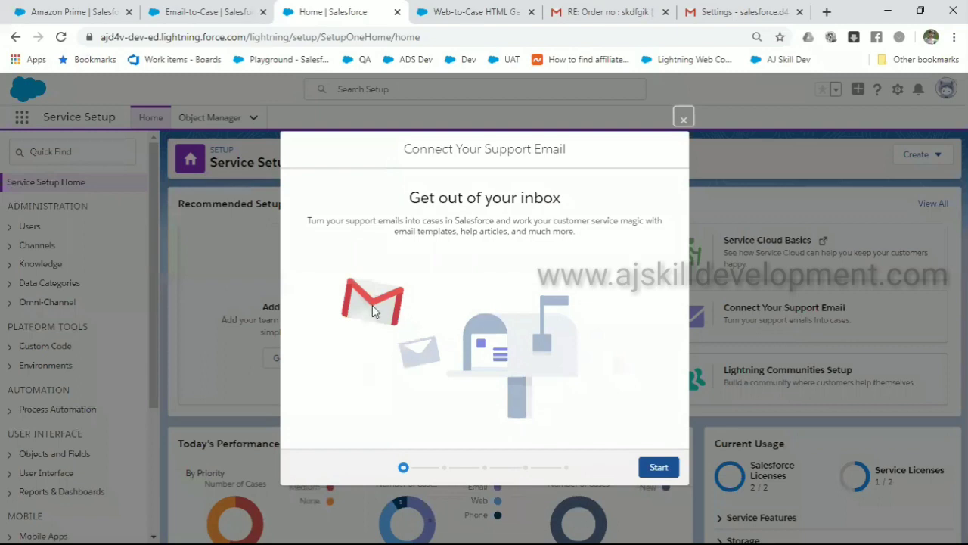
{"action": "left_click", "coordinate": [655, 467]}
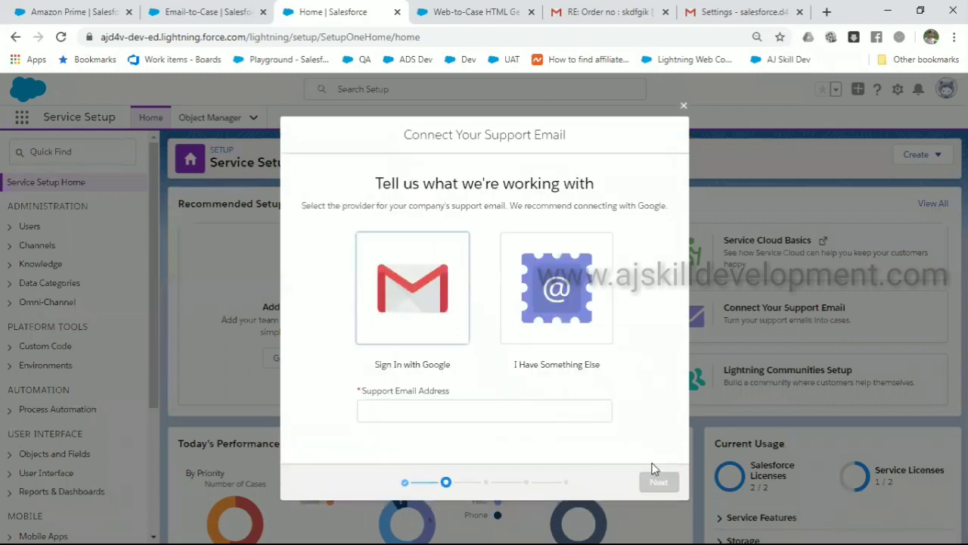
{"action": "left_click", "coordinate": [436, 310]}
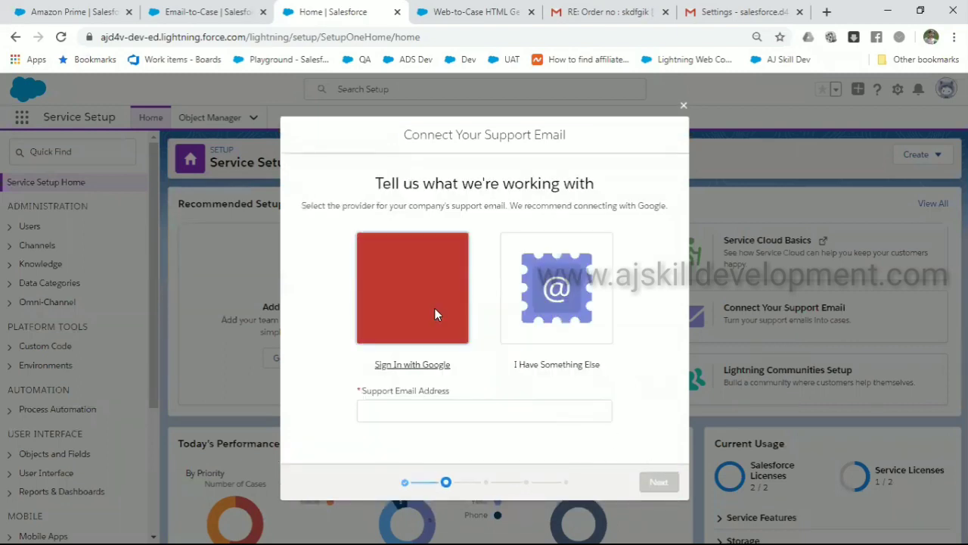
{"action": "left_click", "coordinate": [477, 420]}
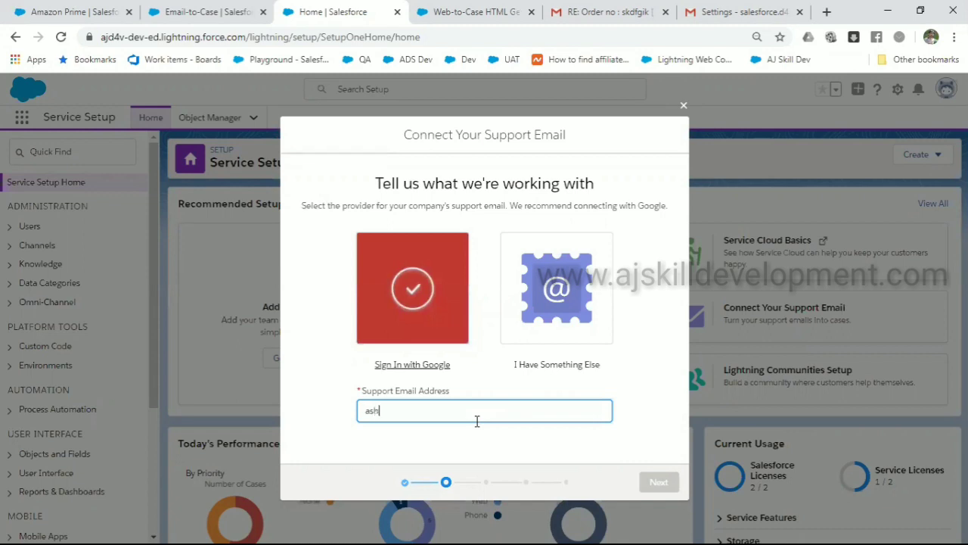
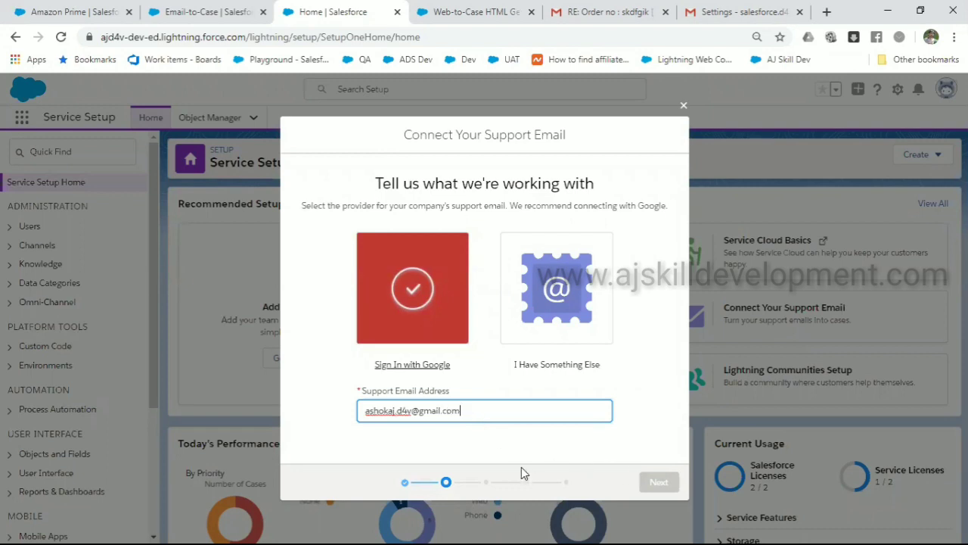
{"action": "left_click", "coordinate": [412, 286]}
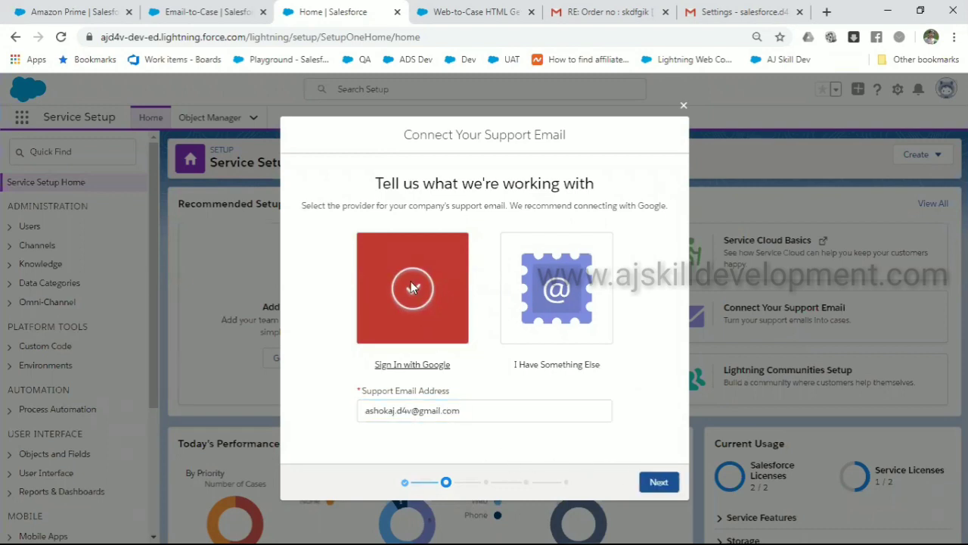
Continue past the case details step, then close the wizard and return to the Amazon Prime article
{"action": "left_click", "coordinate": [655, 482]}
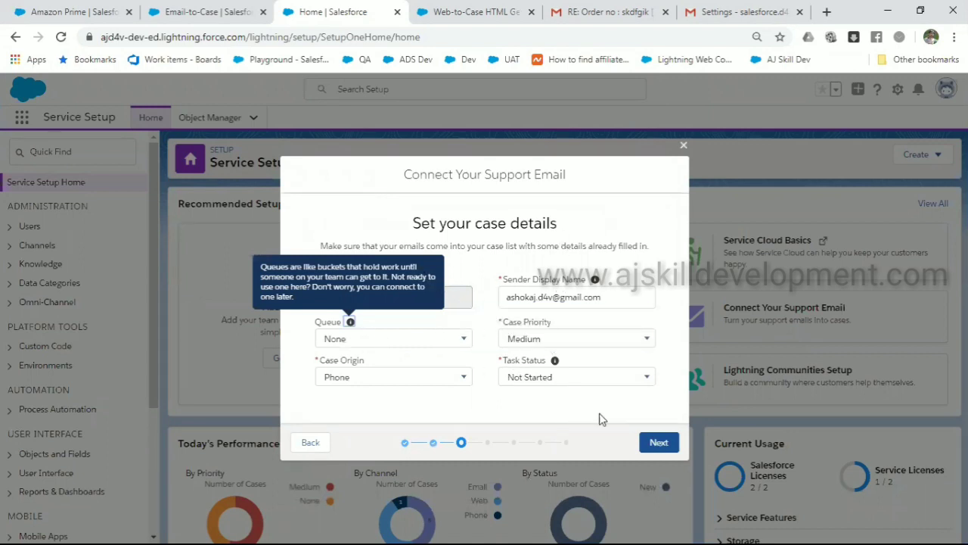
{"action": "left_click", "coordinate": [655, 444]}
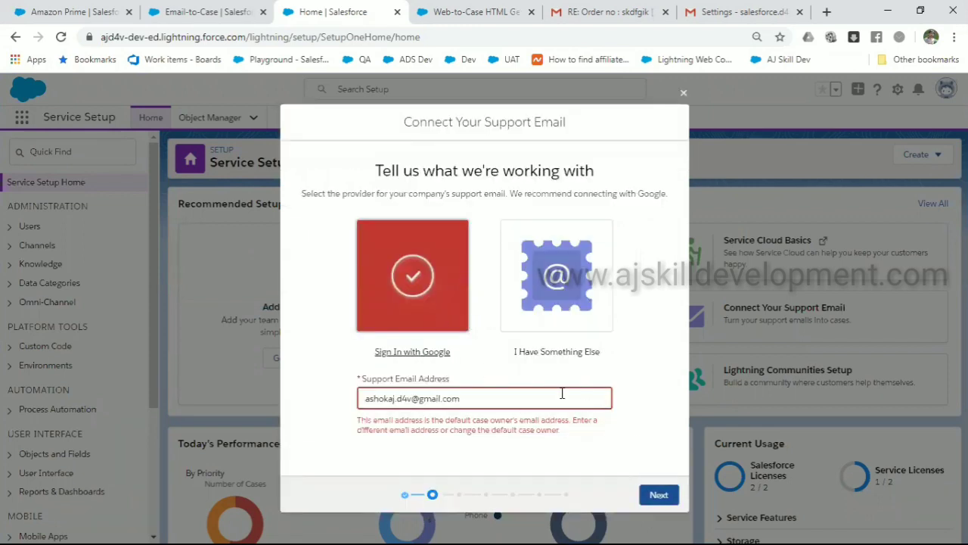
{"action": "left_click", "coordinate": [683, 94]}
{"action": "left_click", "coordinate": [61, 12]}
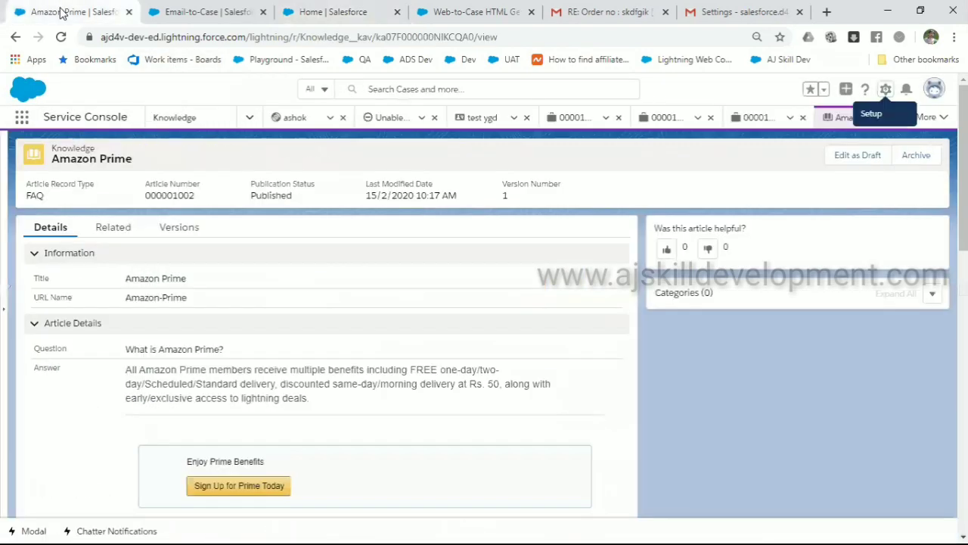
{"action": "left_click", "coordinate": [161, 10]}
{"action": "scroll", "coordinate": [511, 397], "scroll_direction": "down", "scroll_amount": 5}
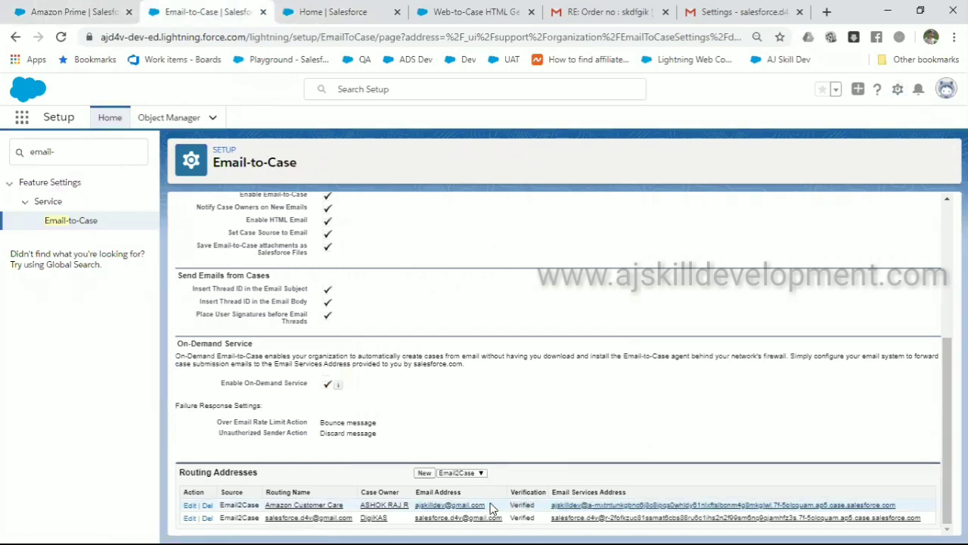
{"action": "left_click_drag", "start_coordinate": [489, 505], "coordinate": [416, 507]}
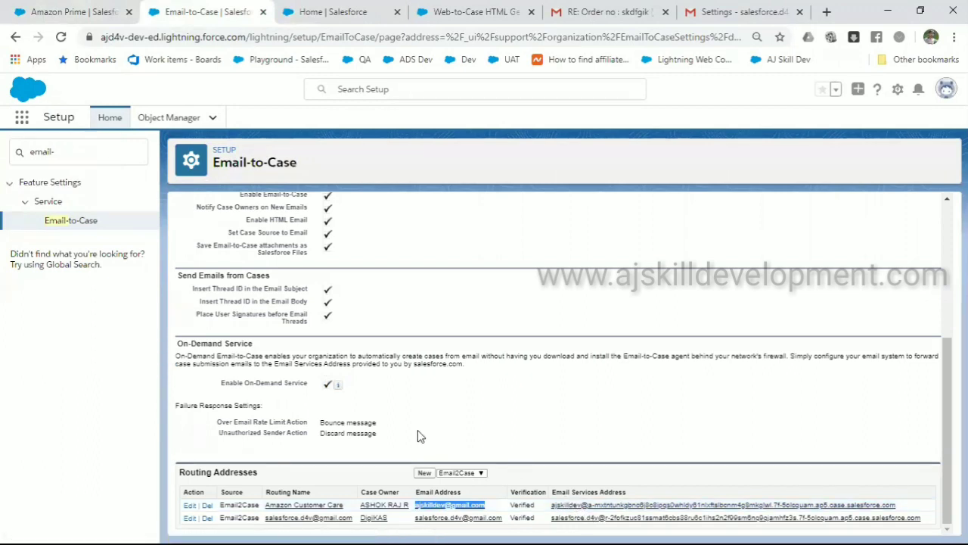
{"action": "left_click", "coordinate": [490, 512]}
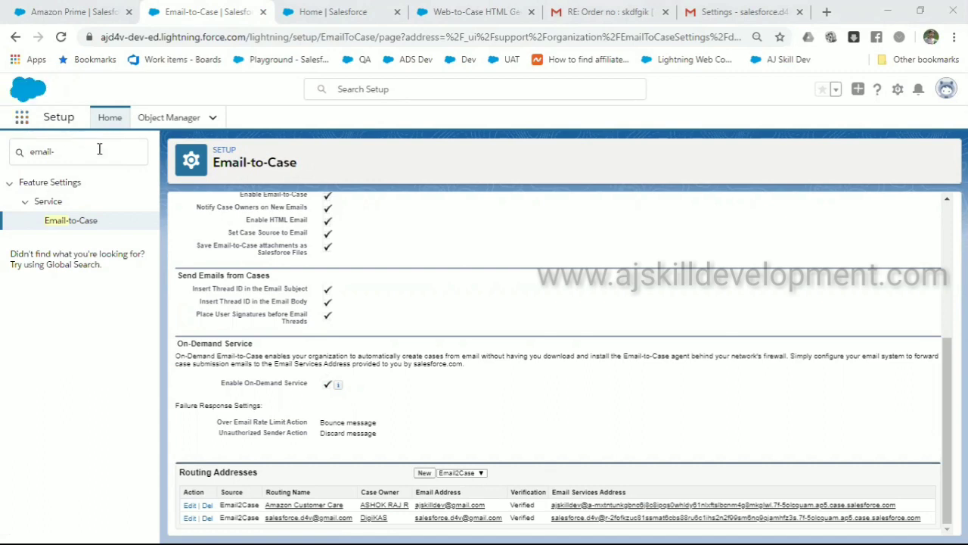
Search Quick Find for 'queue', open Queues and start a new queue
{"action": "left_click_drag", "start_coordinate": [88, 151], "coordinate": [3, 170]}
{"action": "key", "text": "BackSpace"}
{"action": "key", "text": "BackSpace"}
{"action": "key", "text": "BackSpace"}
{"action": "key", "text": "BackSpace"}
{"action": "key", "text": "BackSpace"}
{"action": "key", "text": "BackSpace"}
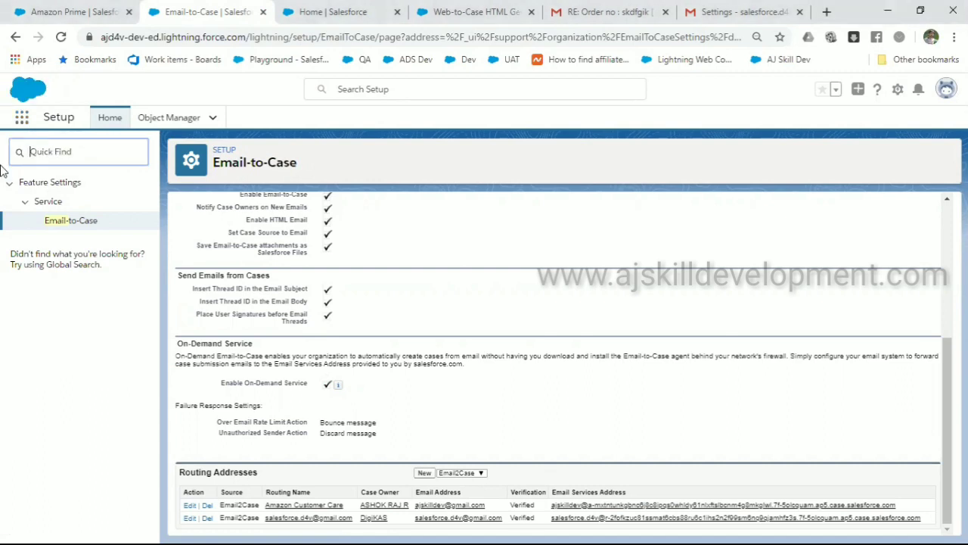
{"action": "type", "text": "qu"}
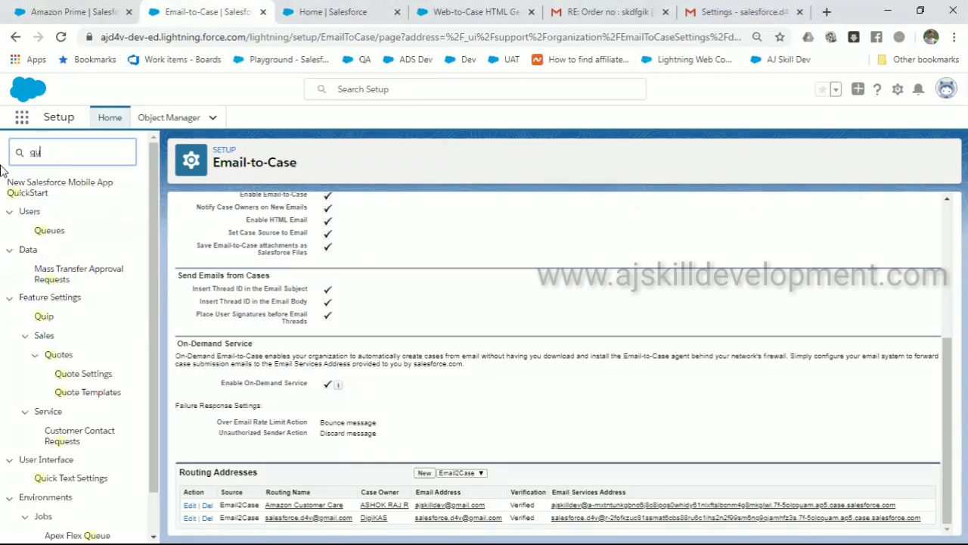
{"action": "type", "text": "eue"}
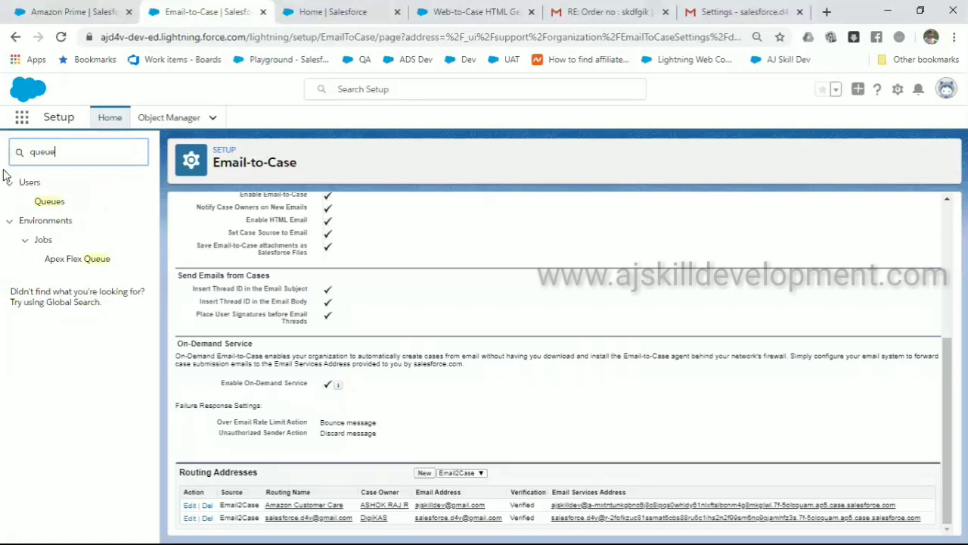
{"action": "left_click", "coordinate": [51, 202]}
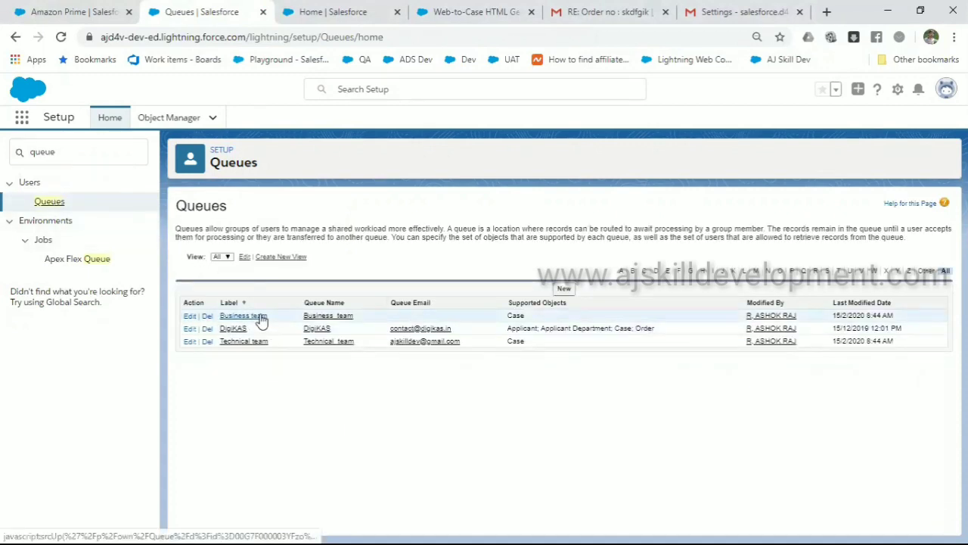
{"action": "left_click", "coordinate": [564, 289]}
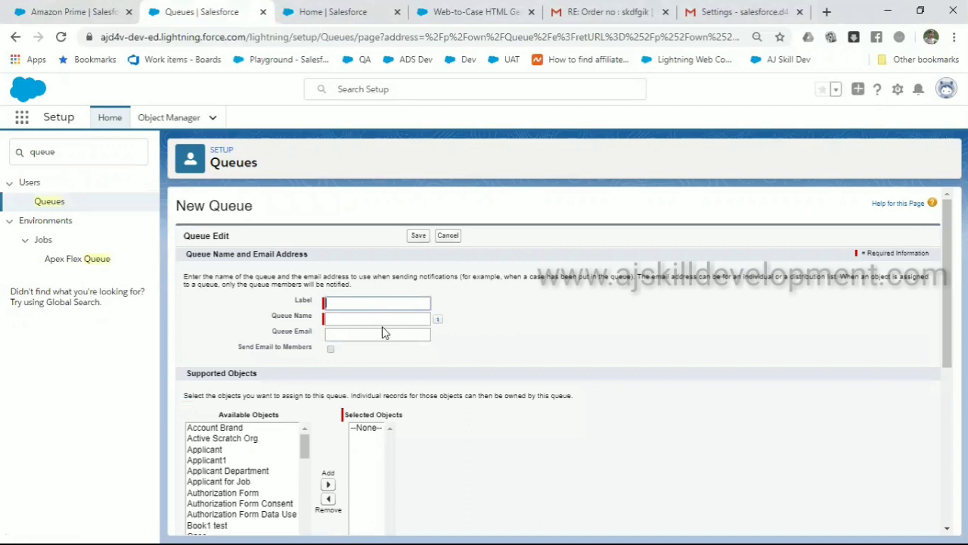
Select Active Scratch Org, Applicant and several users in the New Queue lists, then cancel unsaved
{"action": "scroll", "coordinate": [382, 330], "scroll_direction": "down", "scroll_amount": 3}
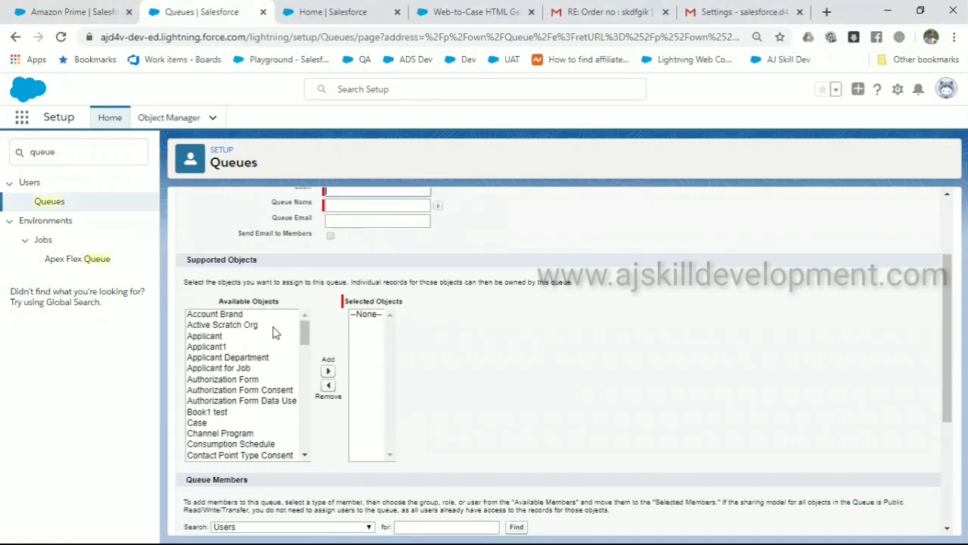
{"action": "left_click", "coordinate": [275, 325]}
{"action": "left_click", "coordinate": [273, 336]}
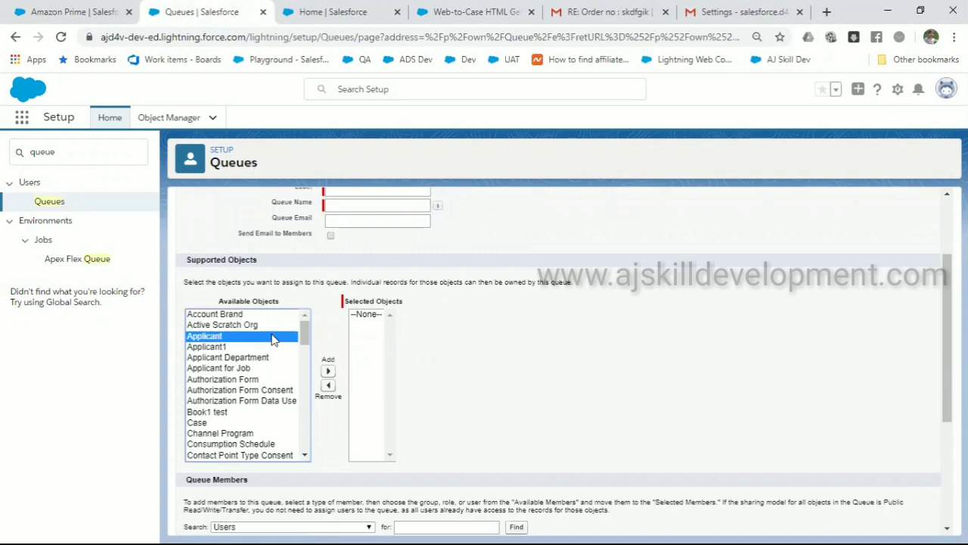
{"action": "scroll", "coordinate": [534, 360], "scroll_direction": "down", "scroll_amount": 5}
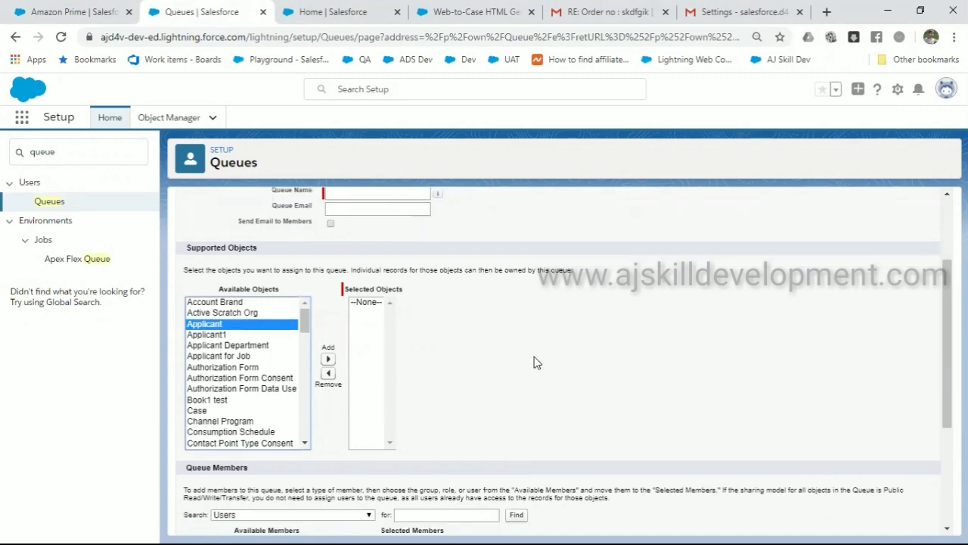
{"action": "left_click", "coordinate": [277, 357]}
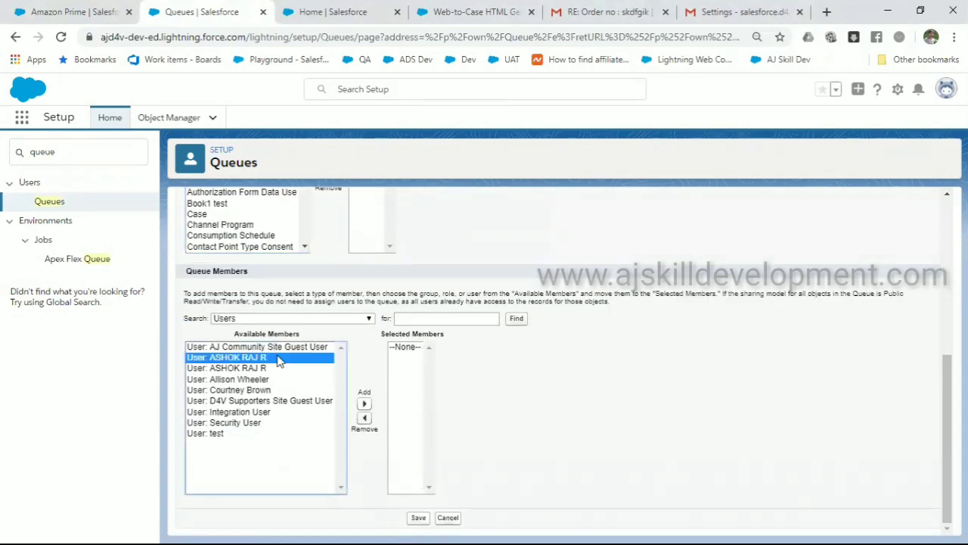
{"action": "left_click", "coordinate": [257, 369]}
{"action": "left_click", "coordinate": [257, 381]}
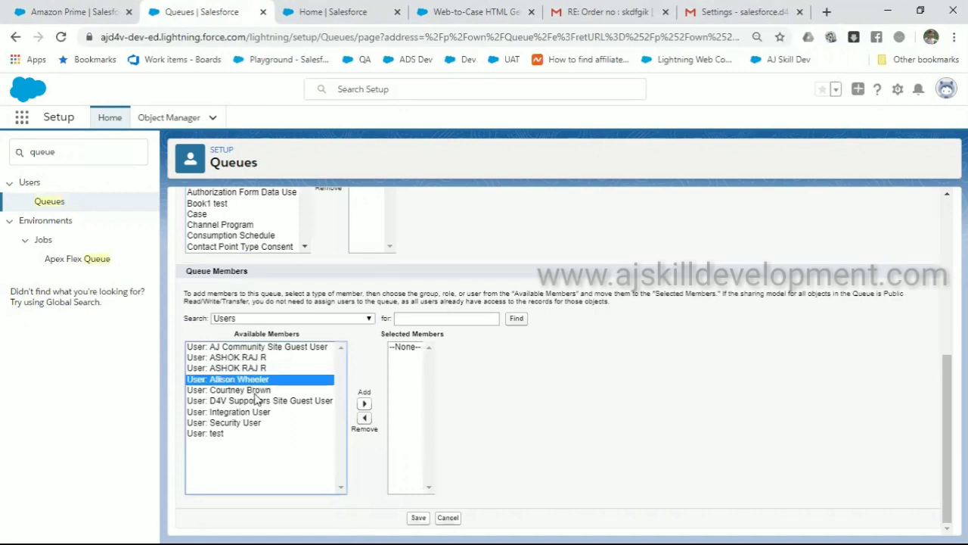
{"action": "left_click", "coordinate": [257, 390]}
{"action": "left_click", "coordinate": [449, 518]}
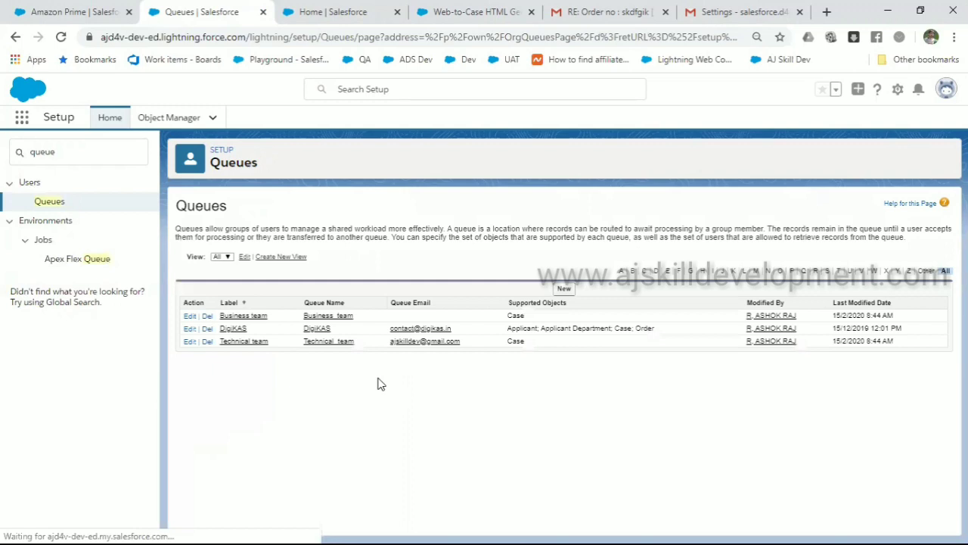
Review the Business team queue's edit form (Case object, two user members), then cancel unsaved
{"action": "left_click", "coordinate": [255, 316]}
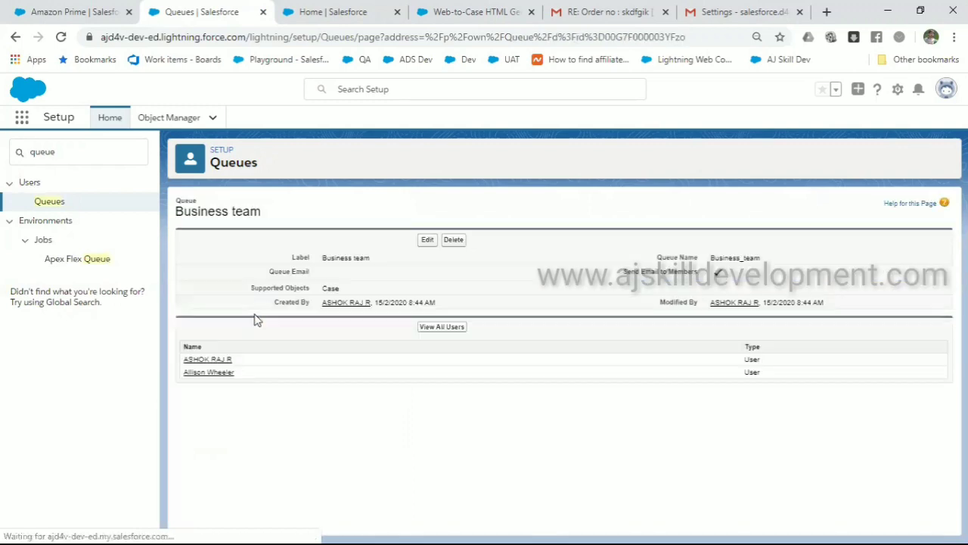
{"action": "left_click", "coordinate": [425, 240]}
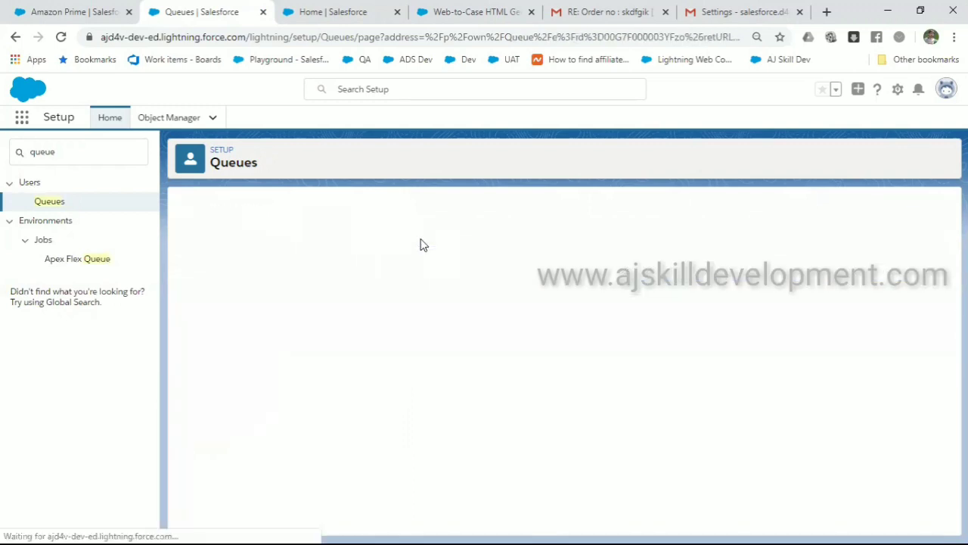
{"action": "scroll", "coordinate": [481, 354], "scroll_direction": "down", "scroll_amount": 5}
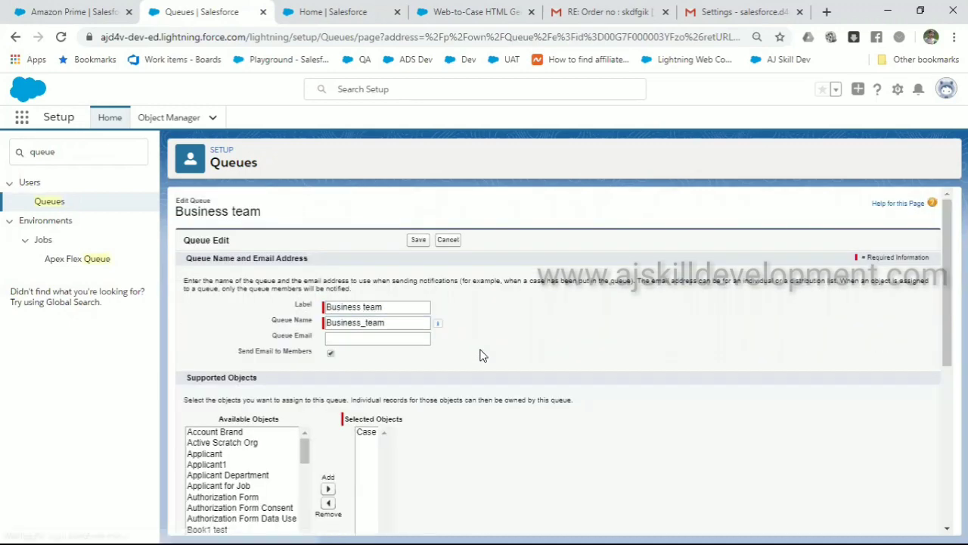
{"action": "scroll", "coordinate": [483, 355], "scroll_direction": "down", "scroll_amount": 5}
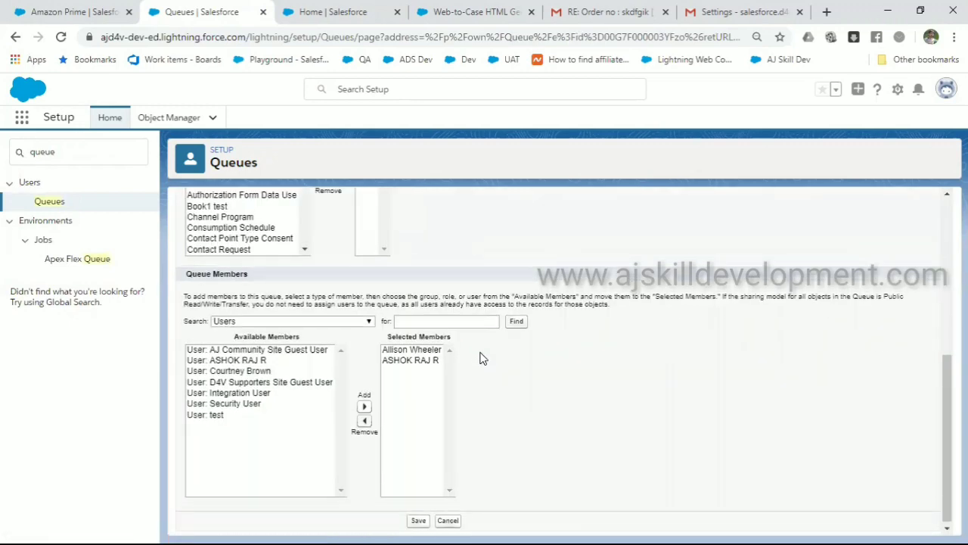
{"action": "scroll", "coordinate": [482, 356], "scroll_direction": "up", "scroll_amount": 4}
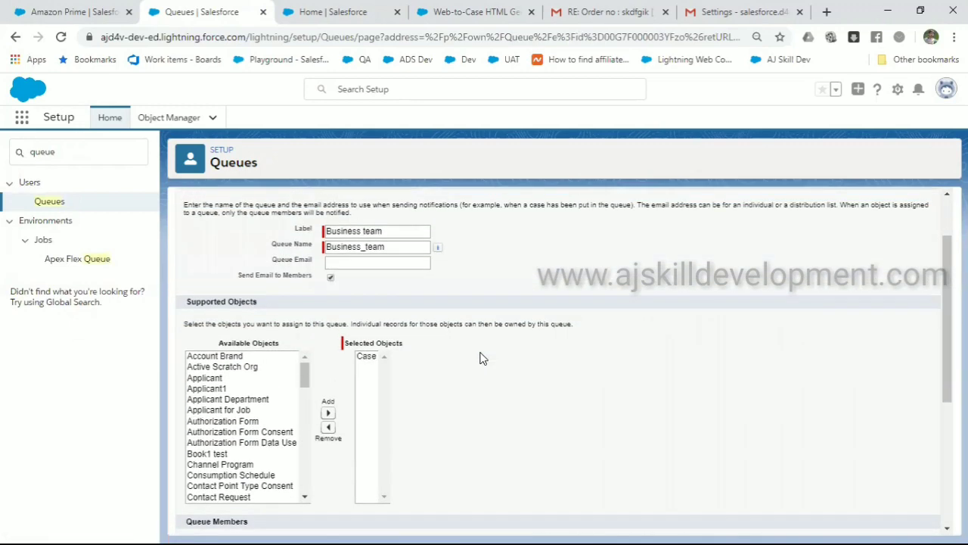
{"action": "scroll", "coordinate": [483, 357], "scroll_direction": "down", "scroll_amount": 5}
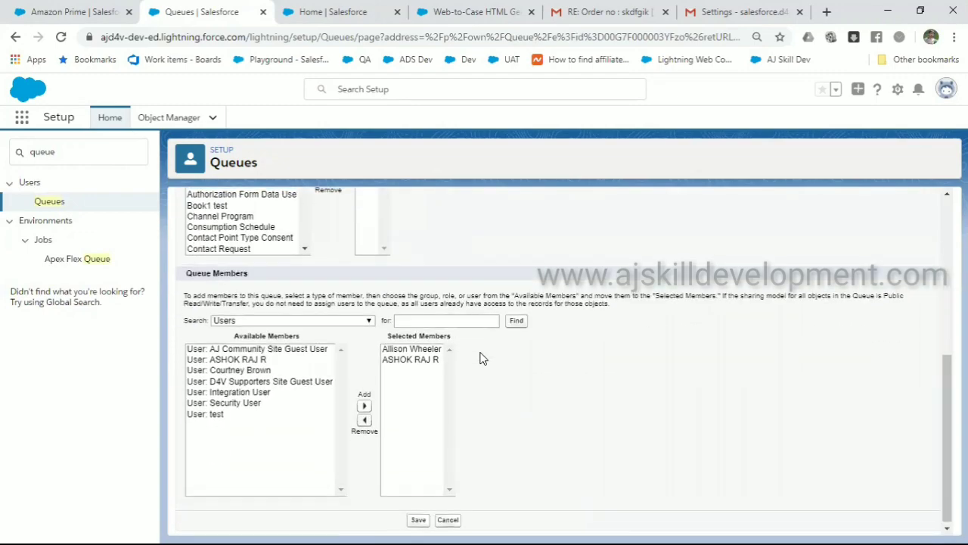
{"action": "scroll", "coordinate": [483, 358], "scroll_direction": "up", "scroll_amount": 5}
{"action": "scroll", "coordinate": [483, 358], "scroll_direction": "down", "scroll_amount": 1}
{"action": "scroll", "coordinate": [483, 358], "scroll_direction": "down", "scroll_amount": 4}
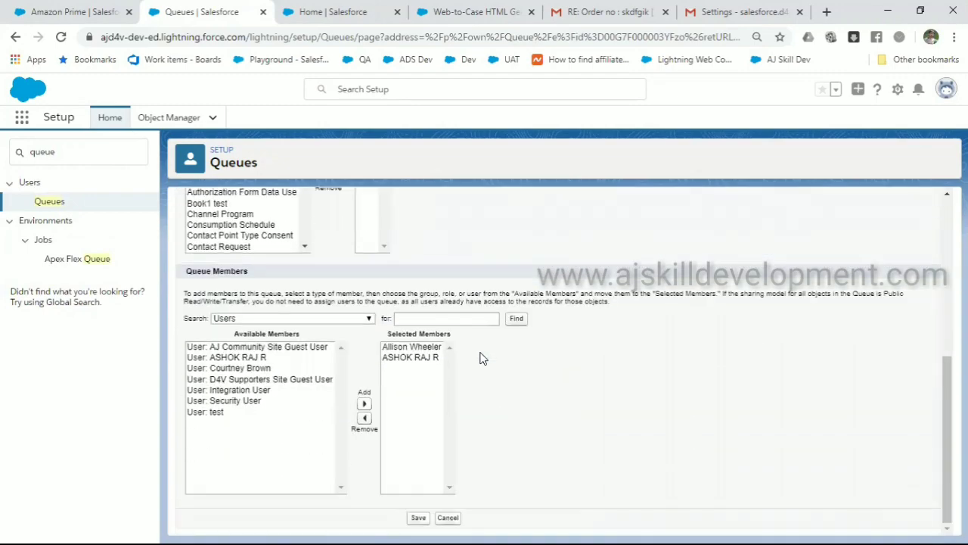
{"action": "scroll", "coordinate": [482, 357], "scroll_direction": "up", "scroll_amount": 4}
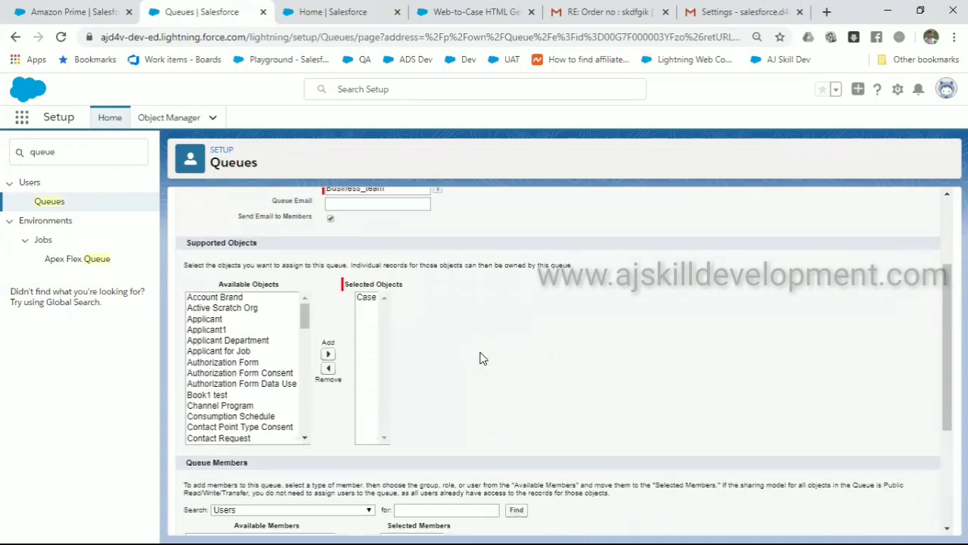
{"action": "scroll", "coordinate": [482, 358], "scroll_direction": "up", "scroll_amount": 1}
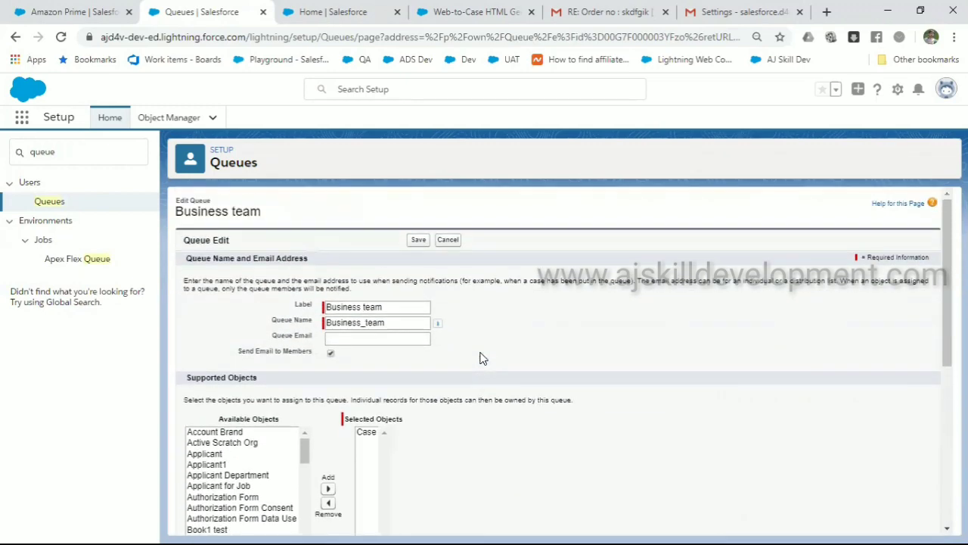
{"action": "left_click", "coordinate": [448, 240]}
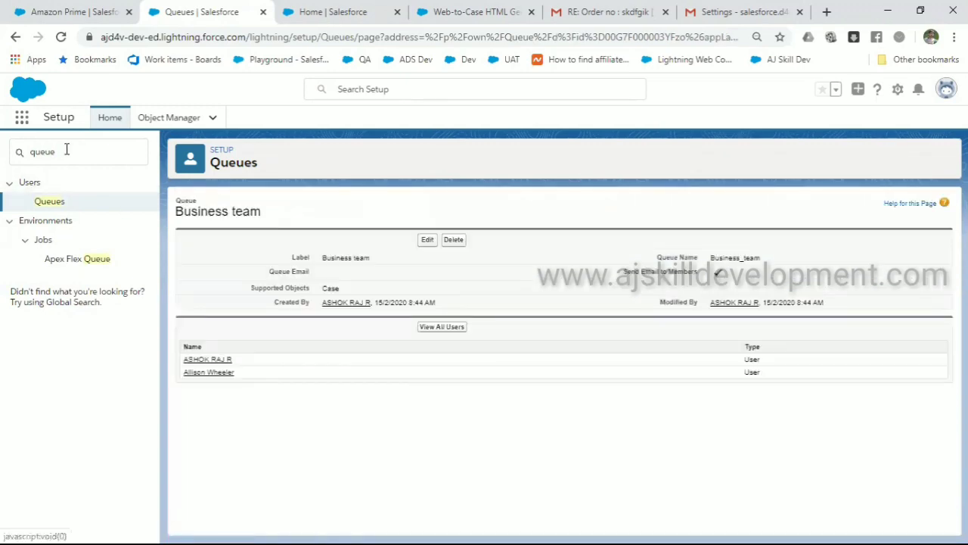
{"action": "left_click_drag", "start_coordinate": [69, 151], "coordinate": [2, 149]}
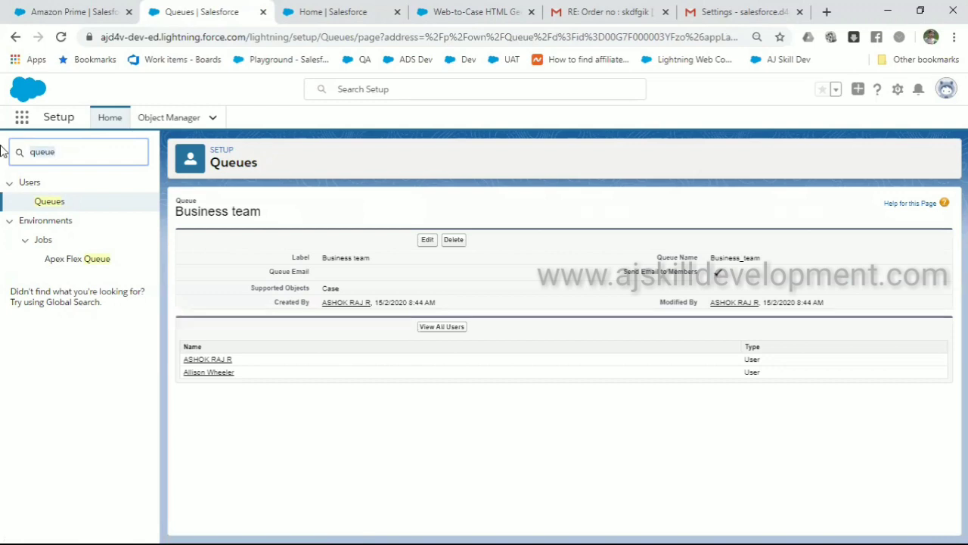
Search Setup for 'assign', open Case Assignment Rules, and back out of a new rule
{"action": "type", "text": "assign"}
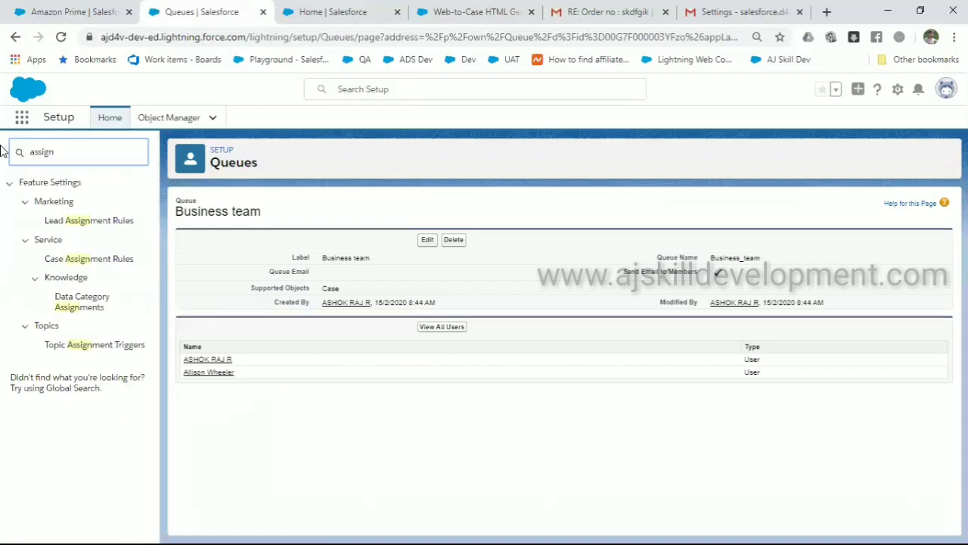
{"action": "left_click", "coordinate": [91, 261]}
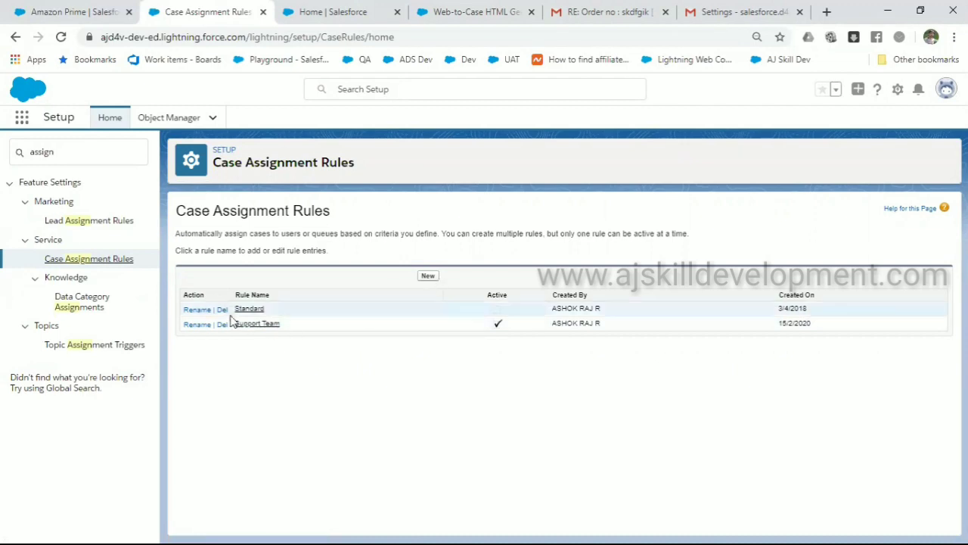
{"action": "left_click", "coordinate": [431, 277]}
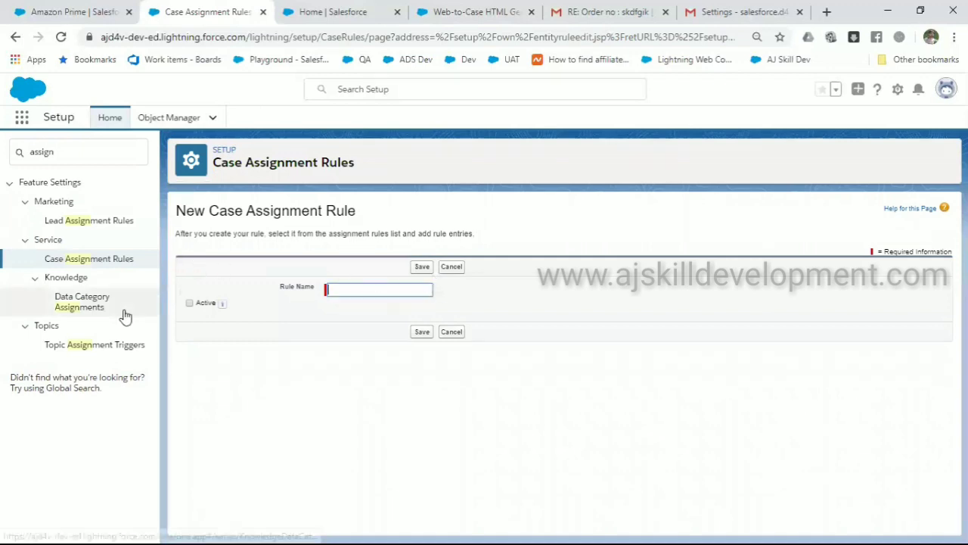
{"action": "left_click", "coordinate": [458, 333]}
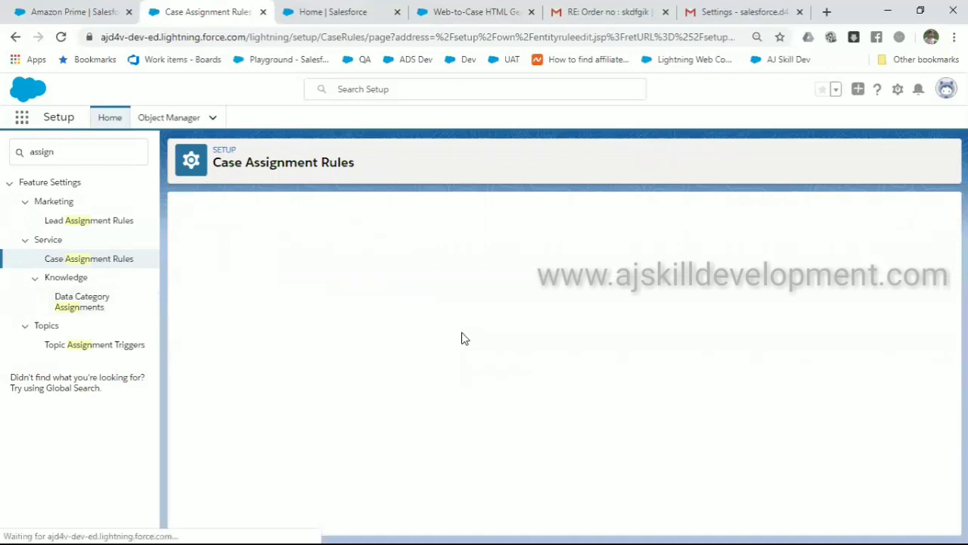
Open the Support Team rule, highlight its Installation and Feedback entries, and edit entry 1
{"action": "left_click", "coordinate": [269, 326]}
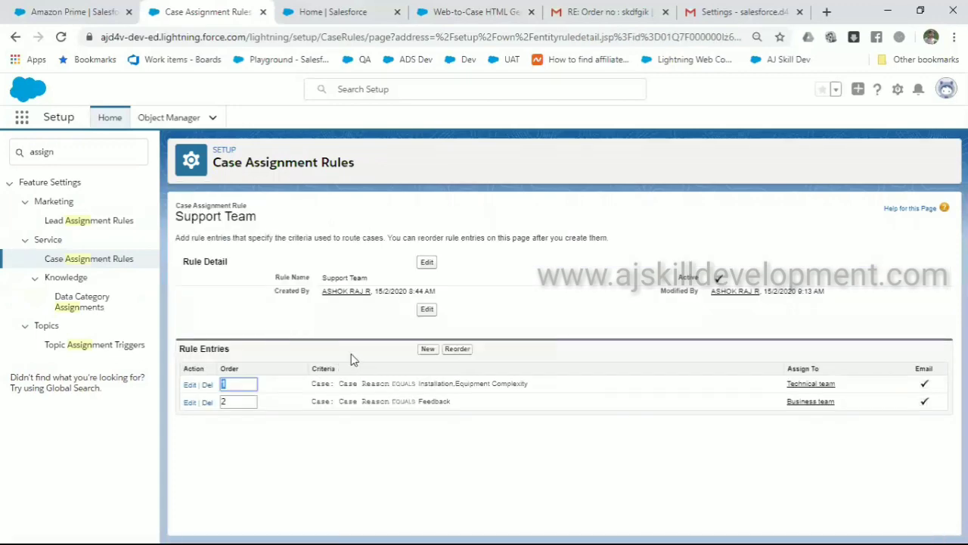
{"action": "left_click_drag", "start_coordinate": [231, 350], "coordinate": [177, 348]}
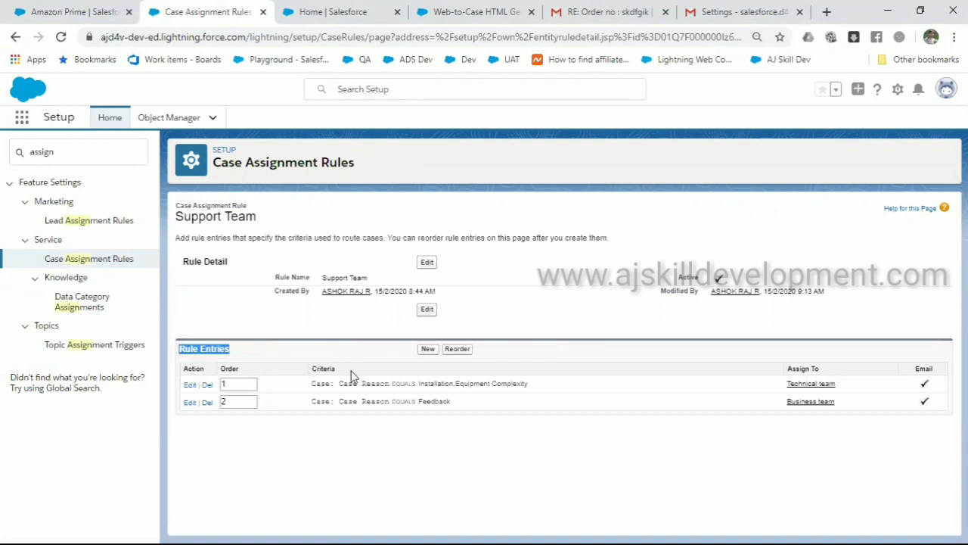
{"action": "left_click_drag", "start_coordinate": [342, 381], "coordinate": [528, 386]}
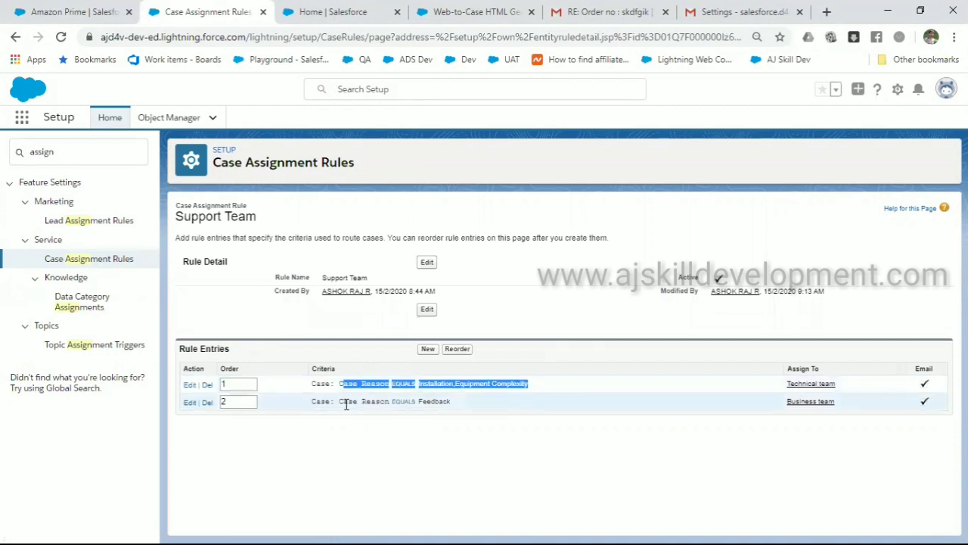
{"action": "left_click_drag", "start_coordinate": [340, 404], "coordinate": [451, 401]}
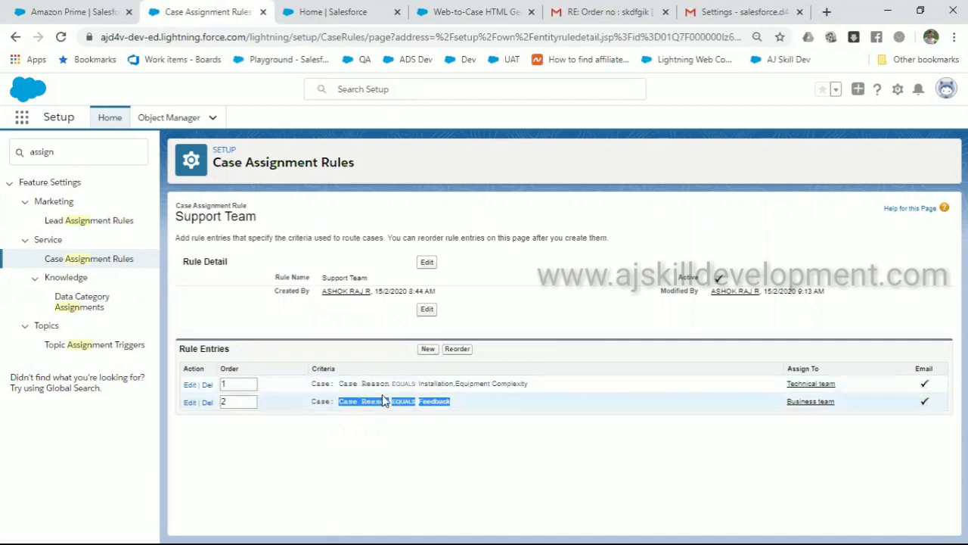
{"action": "left_click_drag", "start_coordinate": [376, 386], "coordinate": [459, 384]}
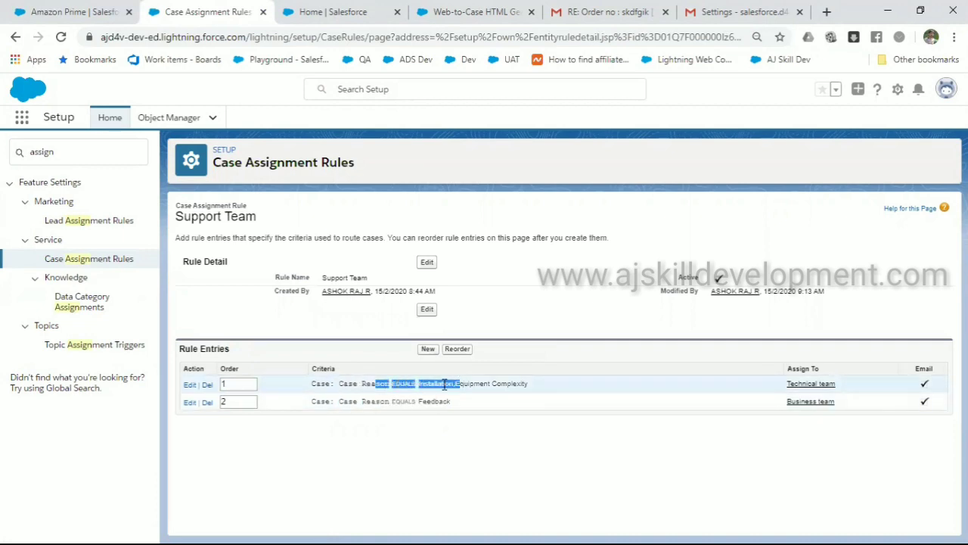
{"action": "left_click", "coordinate": [190, 386]}
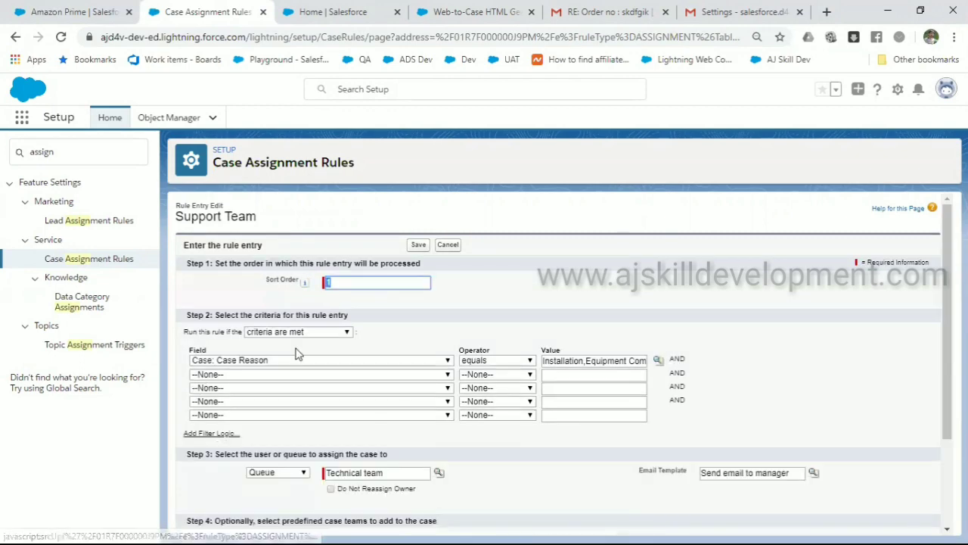
Review the Installation rule entry form that routes cases to Technical team
{"action": "left_click", "coordinate": [363, 338]}
{"action": "scroll", "coordinate": [364, 336], "scroll_direction": "down", "scroll_amount": 2}
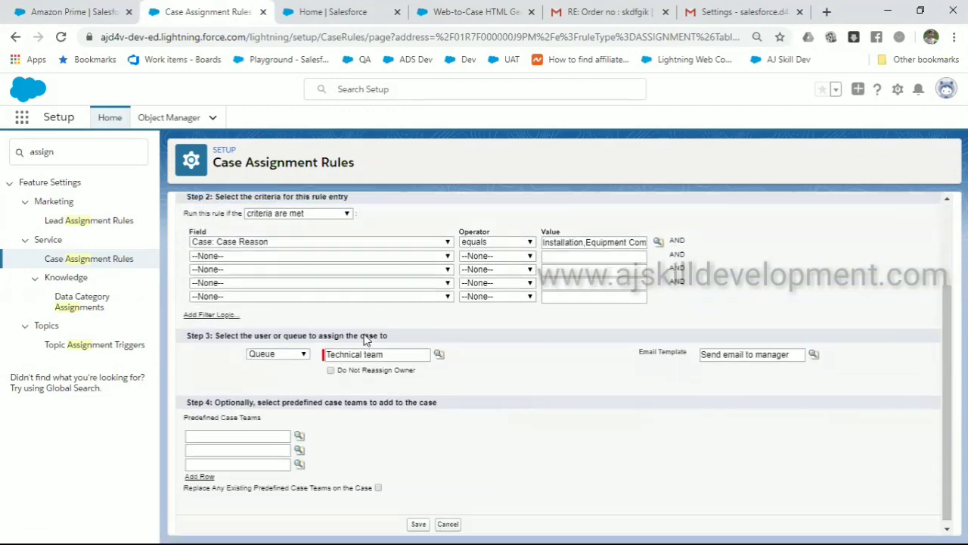
{"action": "scroll", "coordinate": [357, 319], "scroll_direction": "up", "scroll_amount": 1}
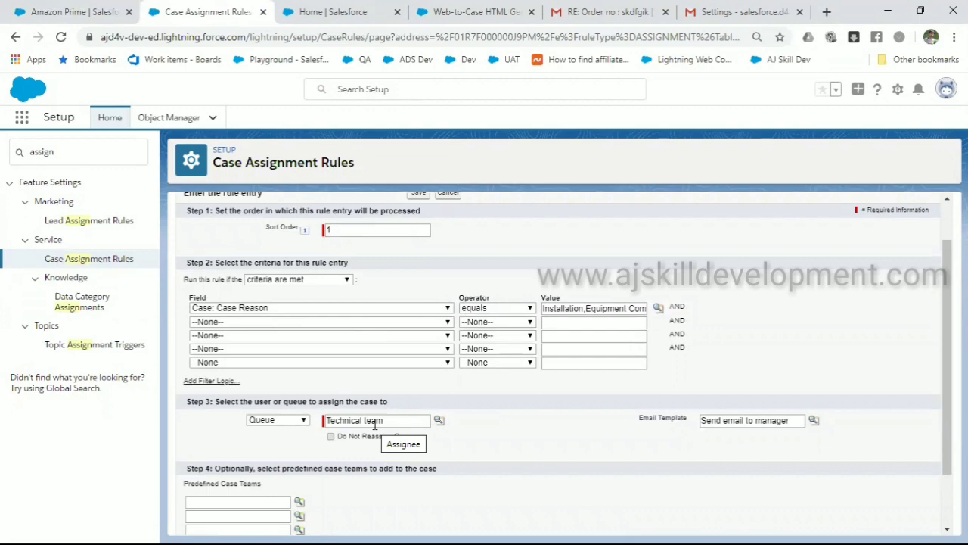
{"action": "scroll", "coordinate": [374, 424], "scroll_direction": "down", "scroll_amount": 2}
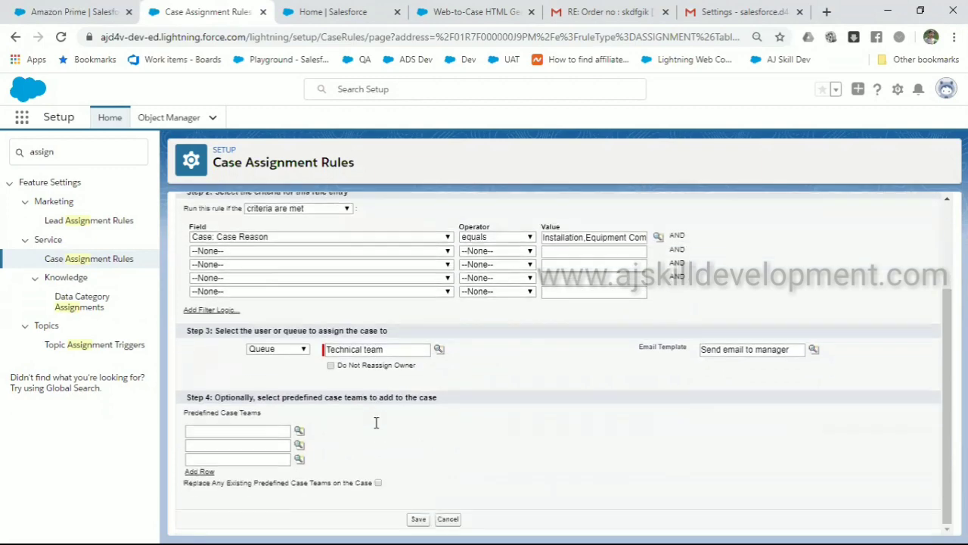
{"action": "scroll", "coordinate": [376, 350], "scroll_direction": "up", "scroll_amount": 3}
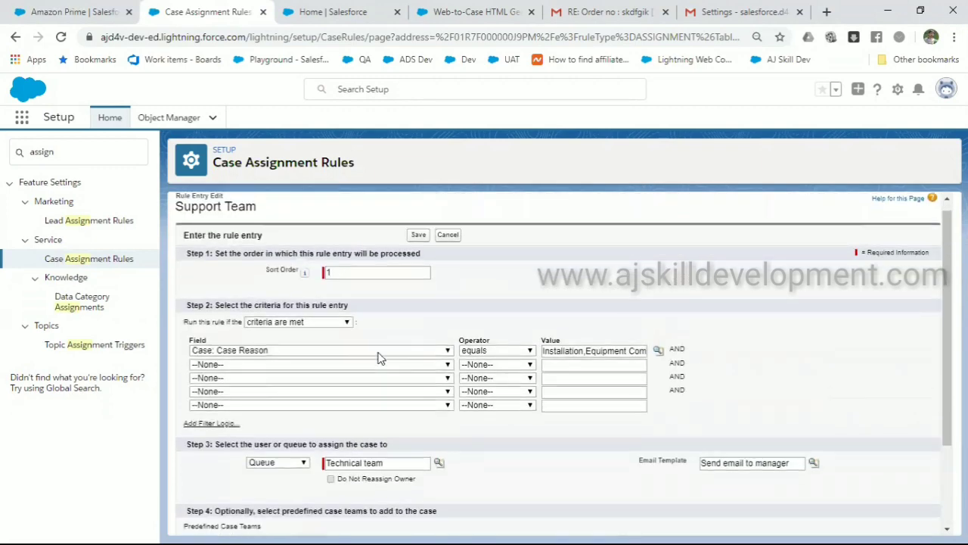
{"action": "scroll", "coordinate": [378, 352], "scroll_direction": "down", "scroll_amount": 3}
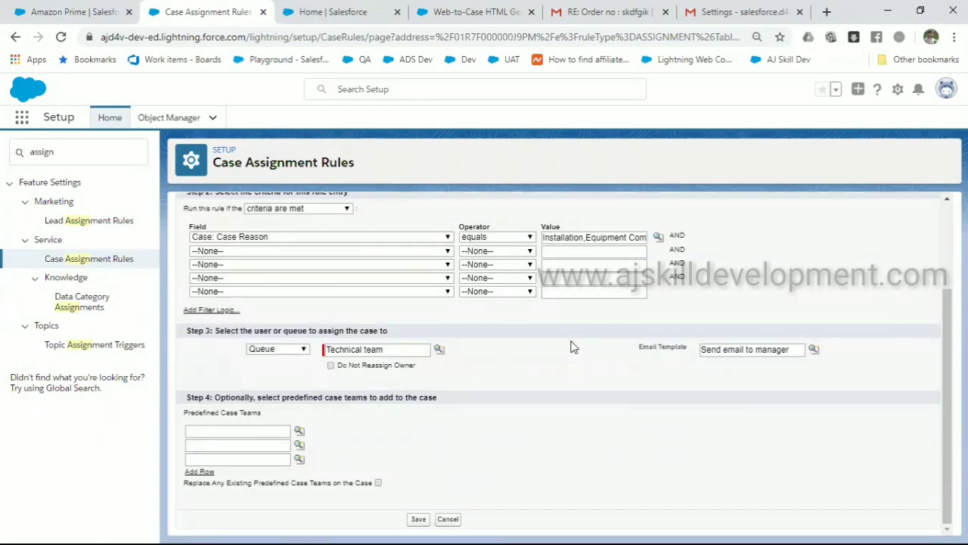
Swap the email template to Self-Service New Comment Notification, then cancel the entry unsaved
{"action": "left_click", "coordinate": [723, 348]}
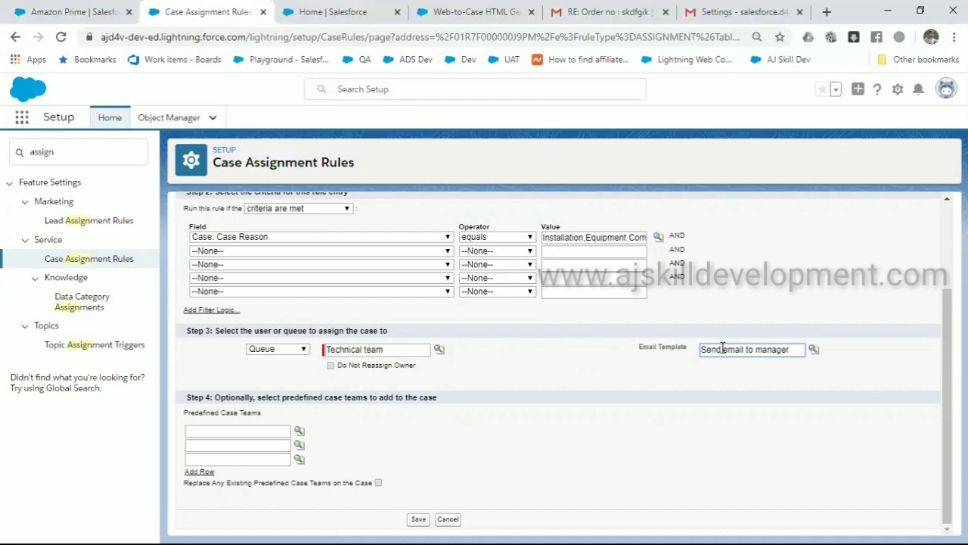
{"action": "triple_click", "coordinate": [722, 349]}
{"action": "key", "text": "BackSpace"}
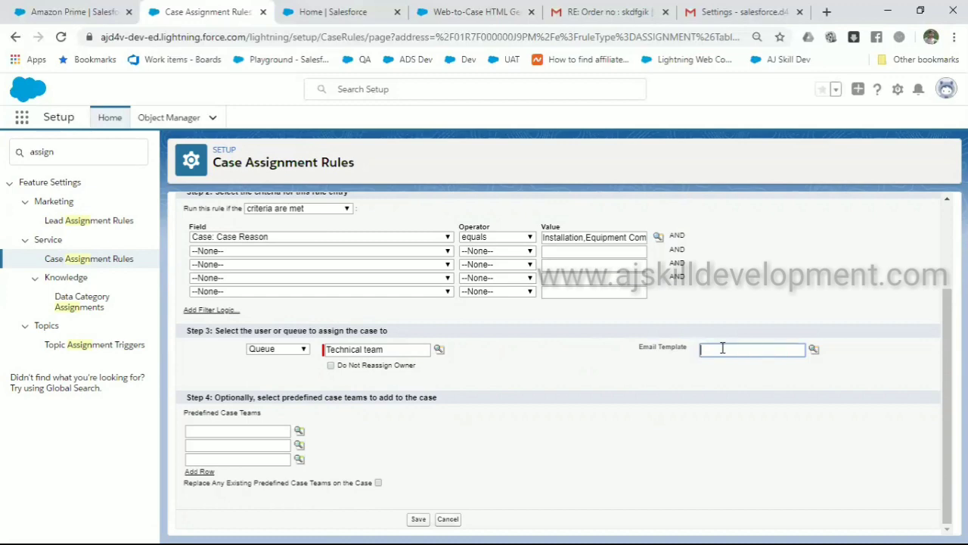
{"action": "left_click", "coordinate": [814, 349]}
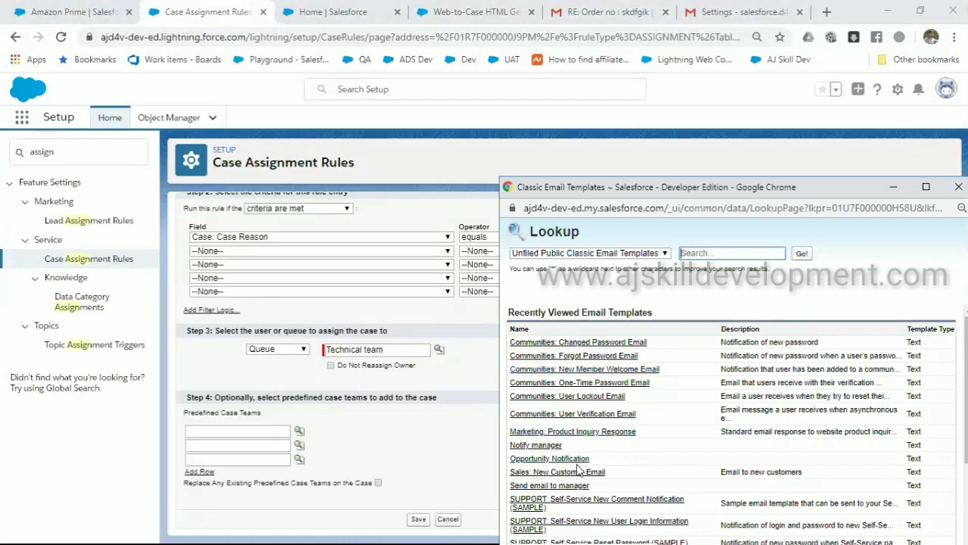
{"action": "left_click", "coordinate": [584, 503]}
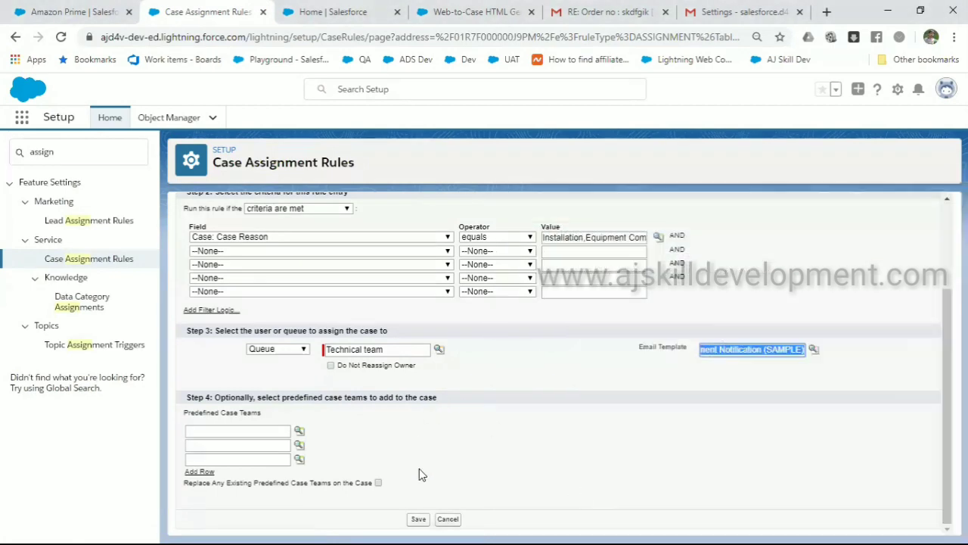
{"action": "scroll", "coordinate": [419, 468], "scroll_direction": "up", "scroll_amount": 3}
{"action": "scroll", "coordinate": [443, 521], "scroll_direction": "down", "scroll_amount": 3}
{"action": "left_click", "coordinate": [447, 522]}
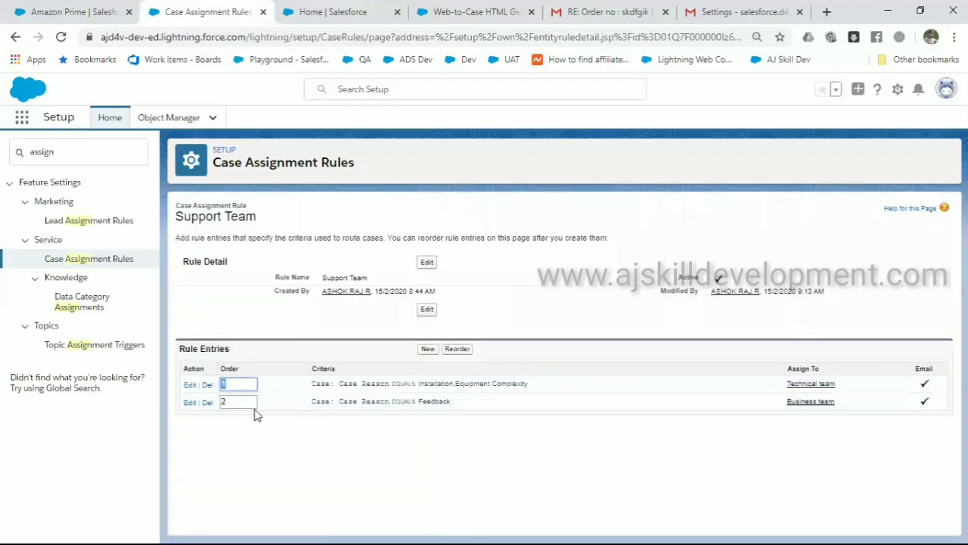
Review rule entry 2 (Feedback, Business team) unchanged, then return to Case Assignment Rules
{"action": "left_click", "coordinate": [190, 403]}
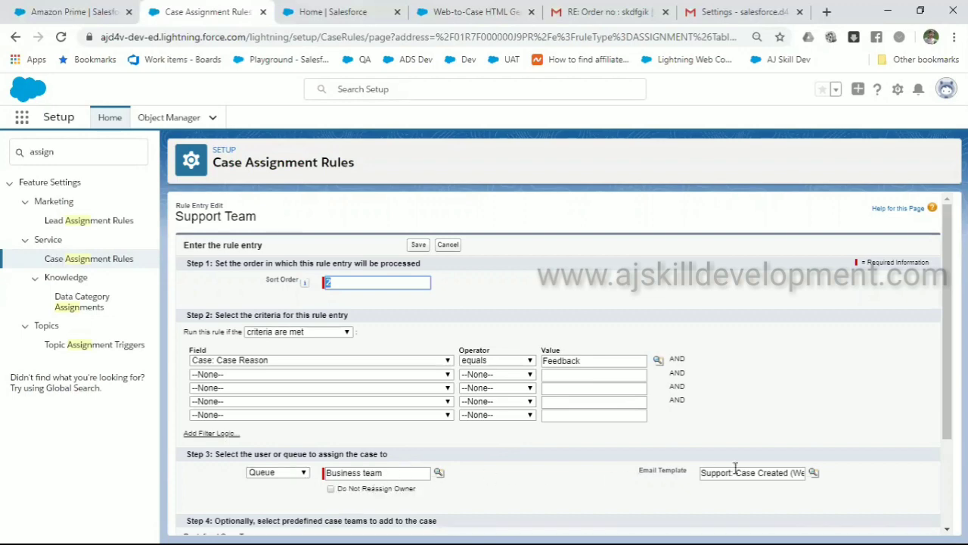
{"action": "scroll", "coordinate": [735, 422], "scroll_direction": "down", "scroll_amount": 3}
{"action": "scroll", "coordinate": [735, 421], "scroll_direction": "up", "scroll_amount": 3}
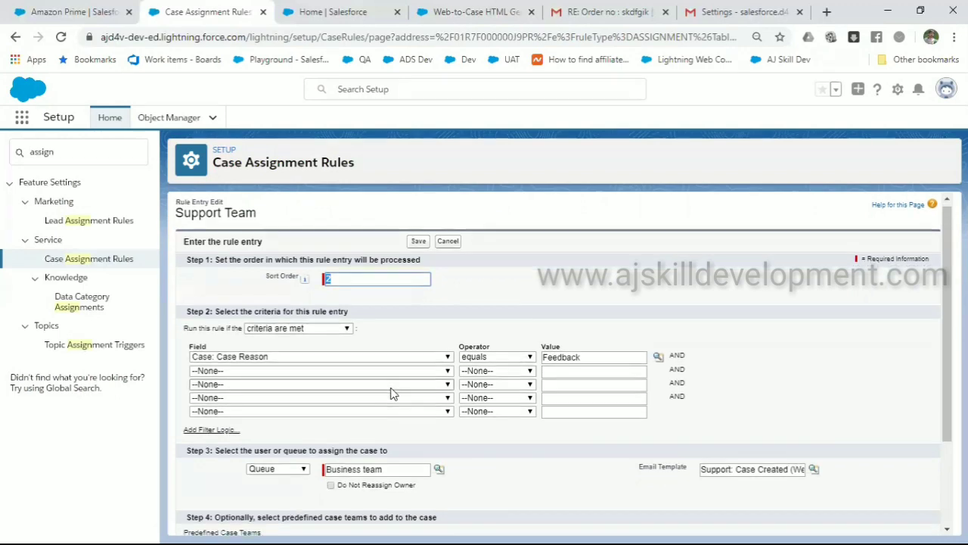
{"action": "scroll", "coordinate": [391, 391], "scroll_direction": "down", "scroll_amount": 2}
{"action": "scroll", "coordinate": [391, 391], "scroll_direction": "up", "scroll_amount": 2}
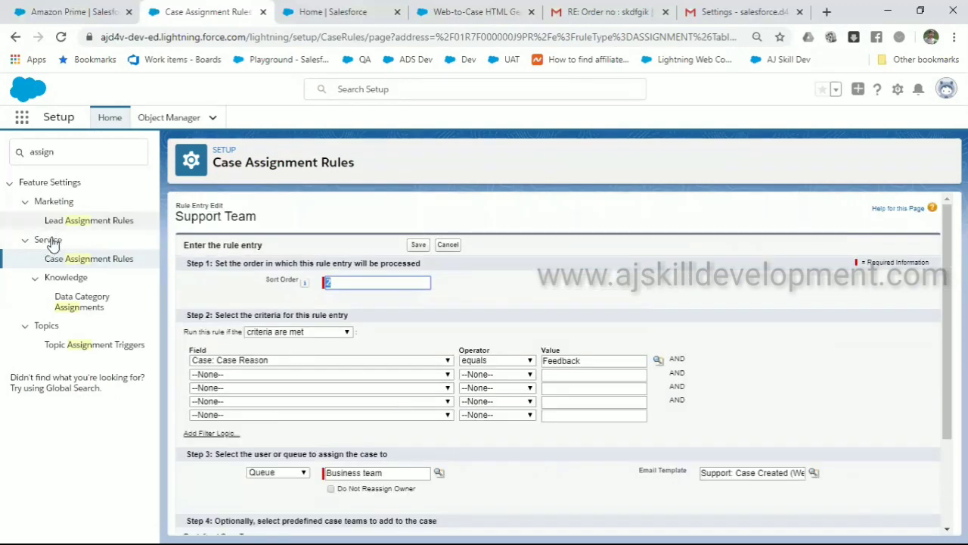
{"action": "left_click", "coordinate": [86, 260]}
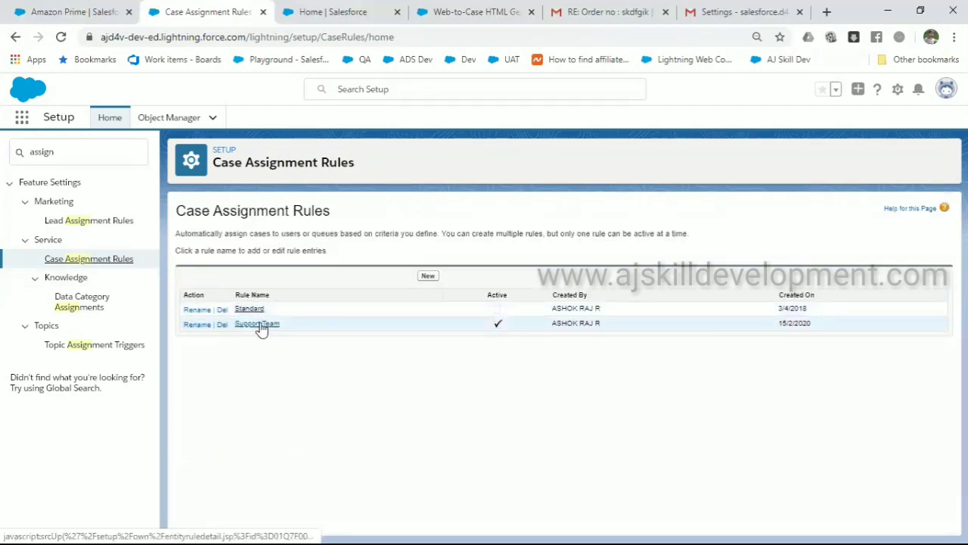
Reopen the Support Team rule detail with its two entries, then open File Explorer
{"action": "left_click", "coordinate": [259, 325]}
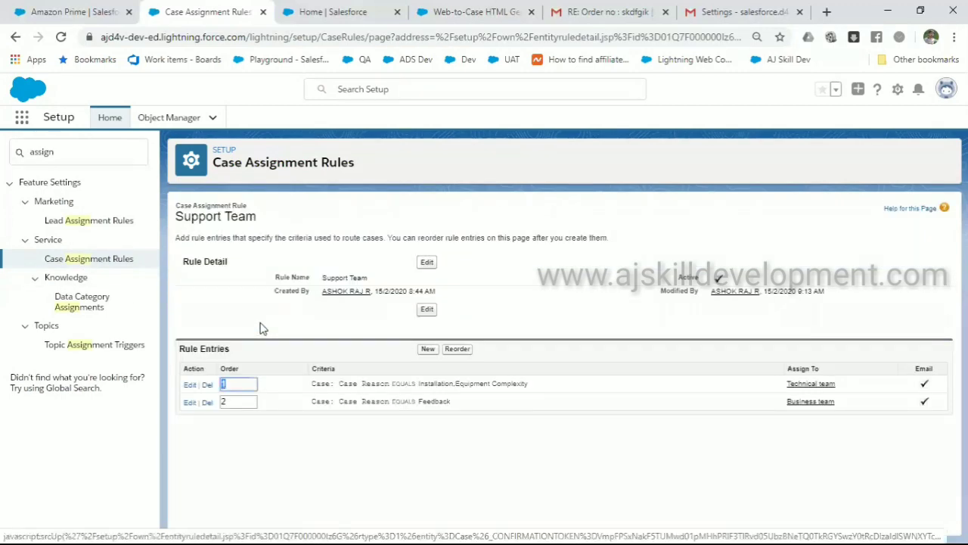
{"action": "left_click", "coordinate": [263, 368]}
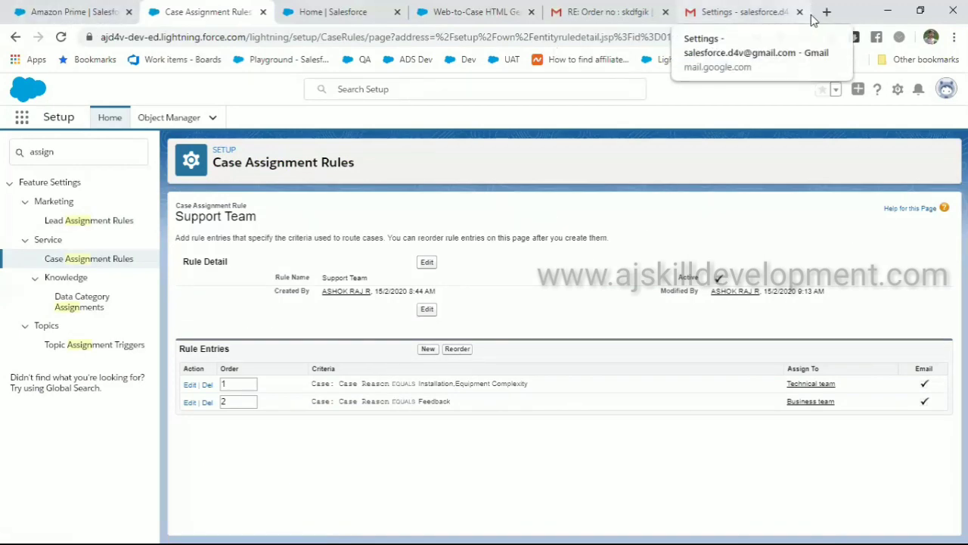
{"action": "key", "text": "super+e"}
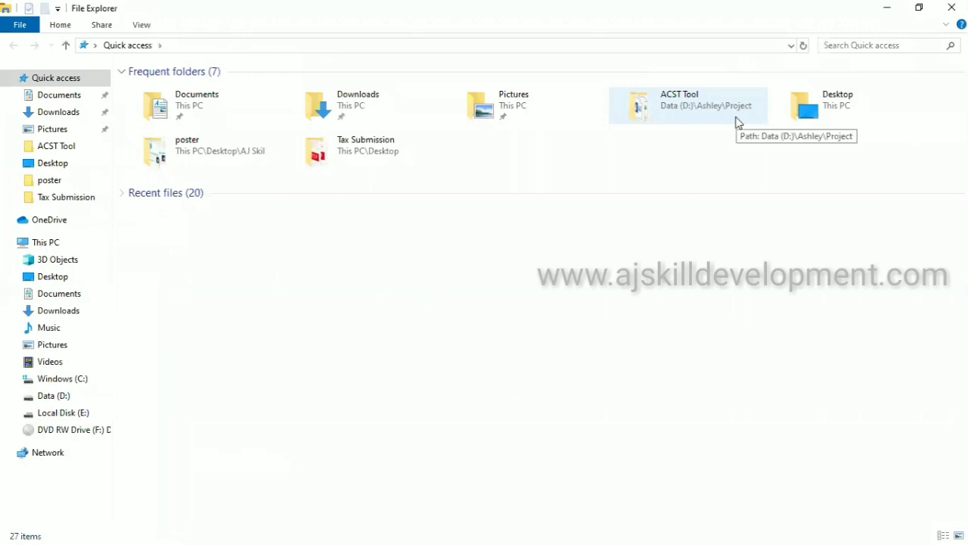
Open webtocase.html from the Desktop in Chrome
{"action": "left_click", "coordinate": [75, 166]}
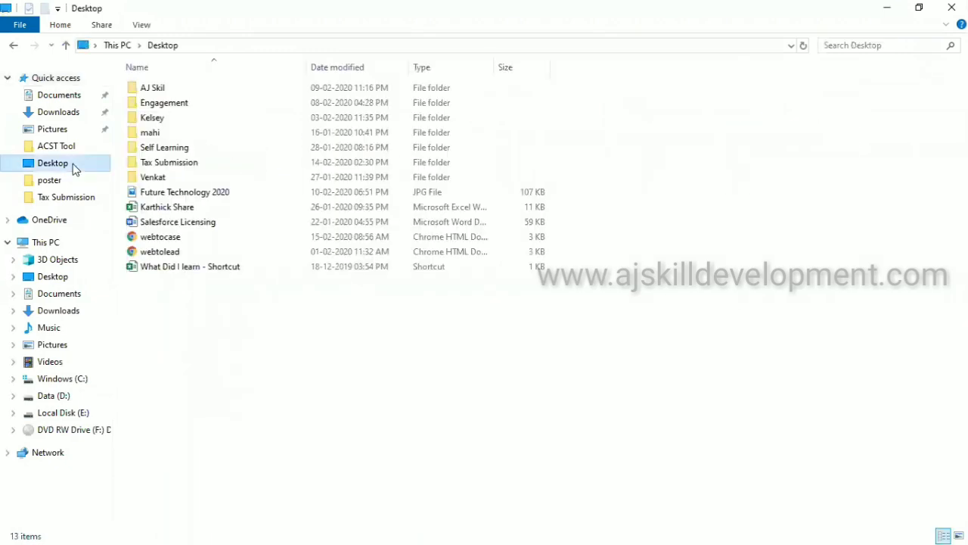
{"action": "double_click", "coordinate": [188, 242]}
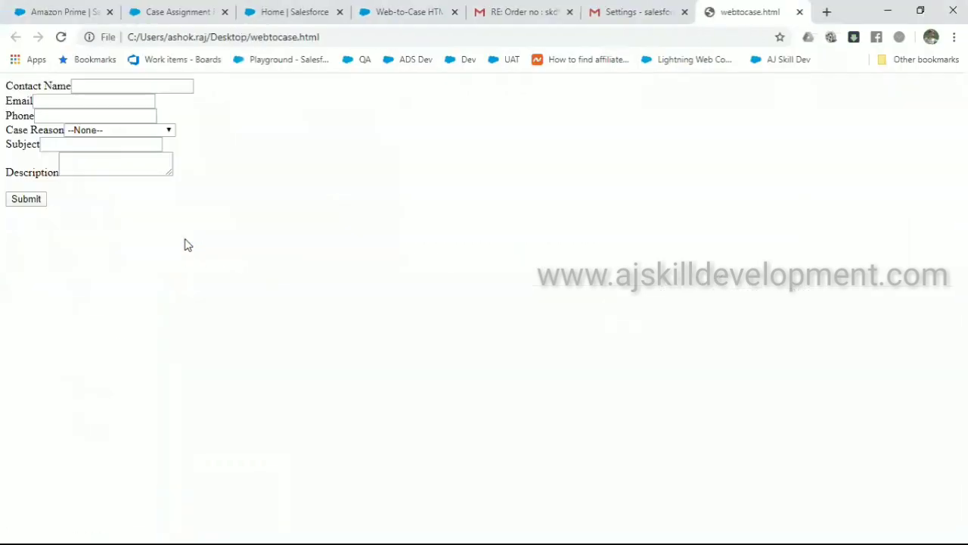
Fill in the web form's contact name, email address and phone number
{"action": "left_click", "coordinate": [130, 88]}
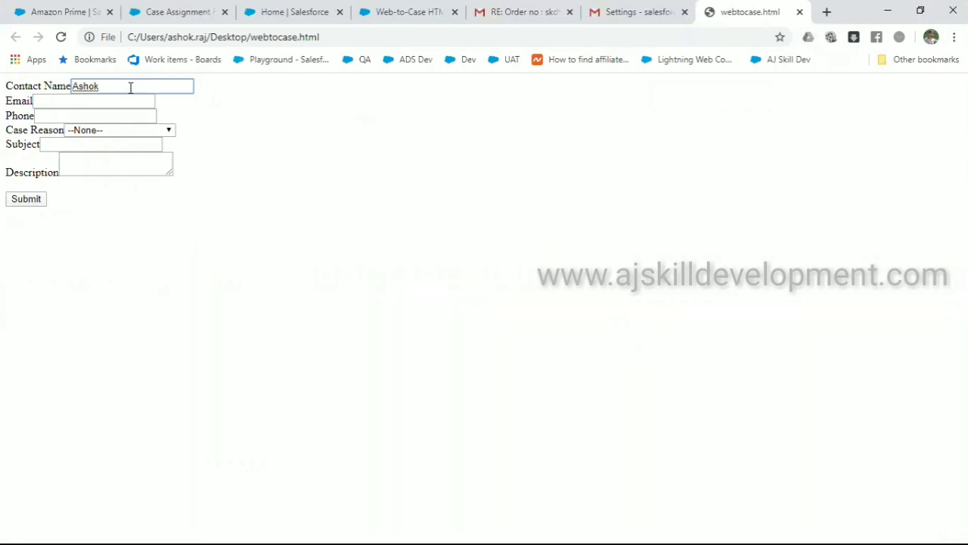
{"action": "type", "text": "Ashok tech"}
{"action": "key", "text": "Tab"}
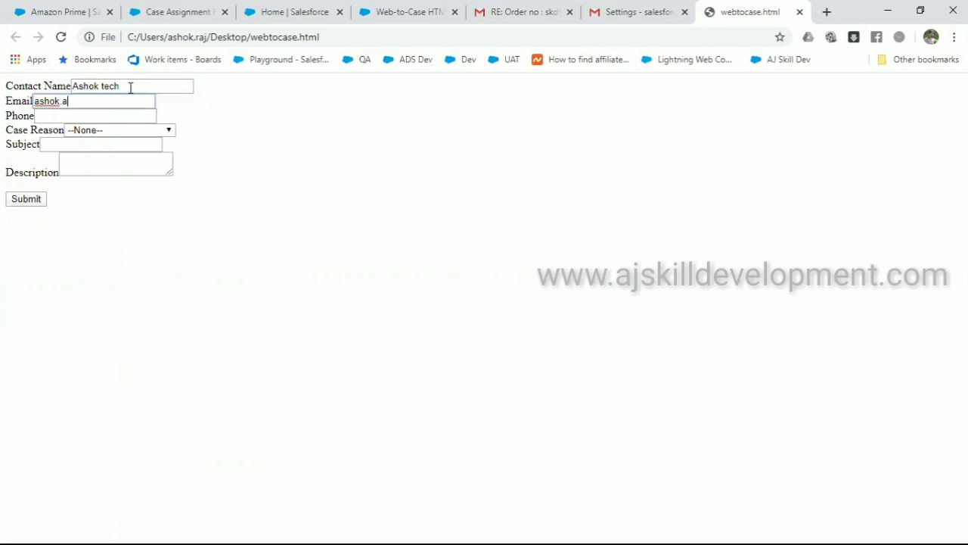
{"action": "key", "text": "Tab"}
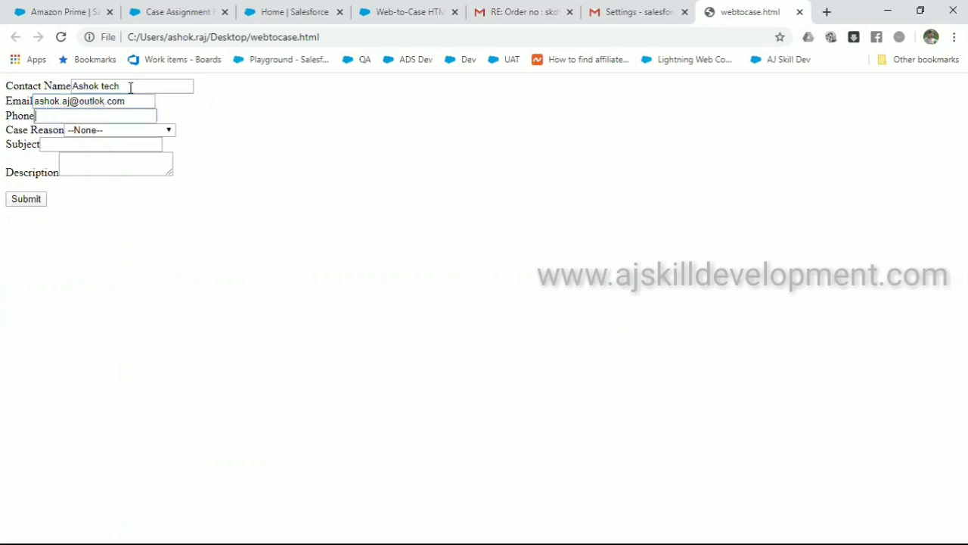
{"action": "type", "text": "ehgisd"}
{"action": "key", "text": "ctrl+a"}
{"action": "key", "text": "BackSpace"}
{"action": "type", "text": "394694867"}
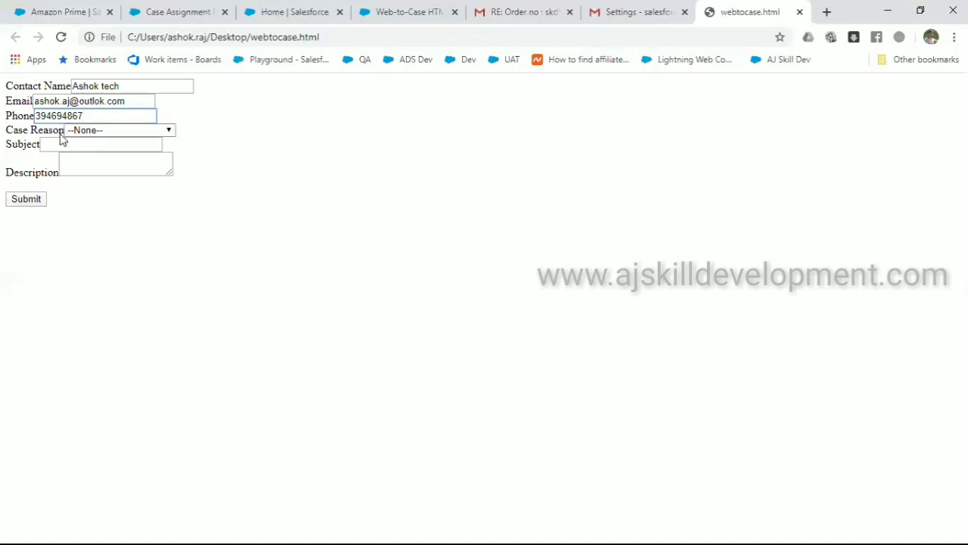
Set Case Reason to Installation and enter placeholder subject 'ksdjh' and a description
{"action": "left_click", "coordinate": [112, 132]}
{"action": "left_click", "coordinate": [111, 154]}
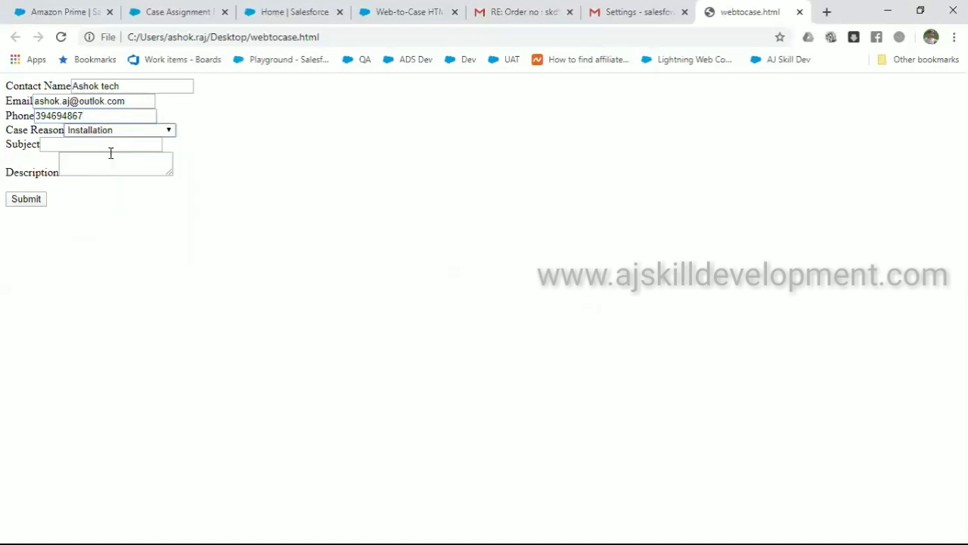
{"action": "left_click", "coordinate": [115, 143]}
{"action": "type", "text": "ksdjh"}
{"action": "key", "text": "Tab"}
{"action": "type", "text": "asl;djghdsk"}
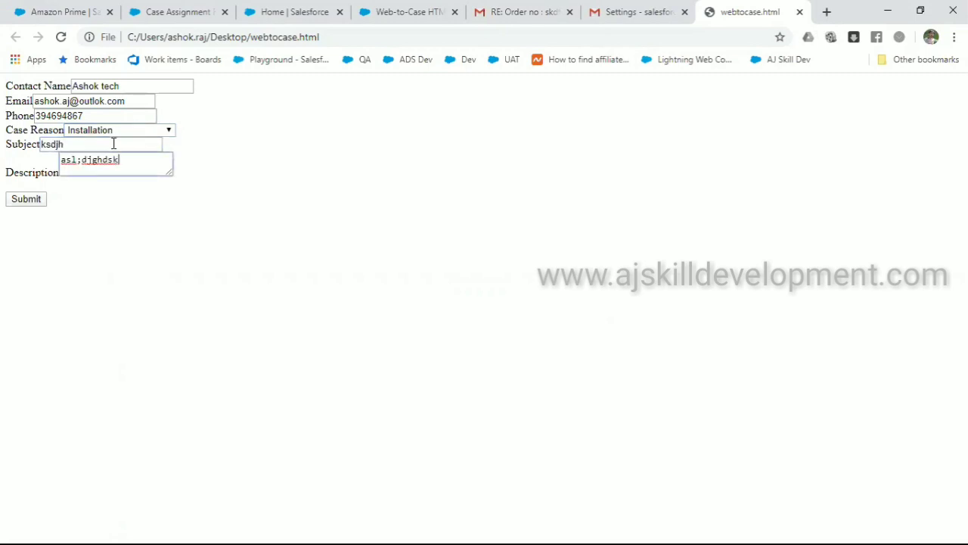
Submit the Web-to-Case form after glancing at the other tabs, then return to Salesforce
{"action": "left_click", "coordinate": [174, 12]}
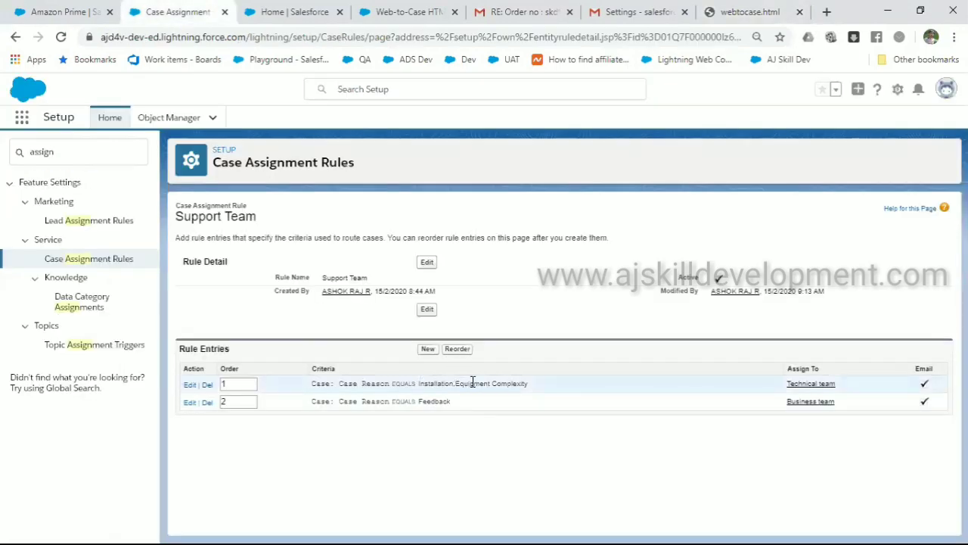
{"action": "key", "text": "ctrl+Tab"}
{"action": "key", "text": "ctrl+Tab"}
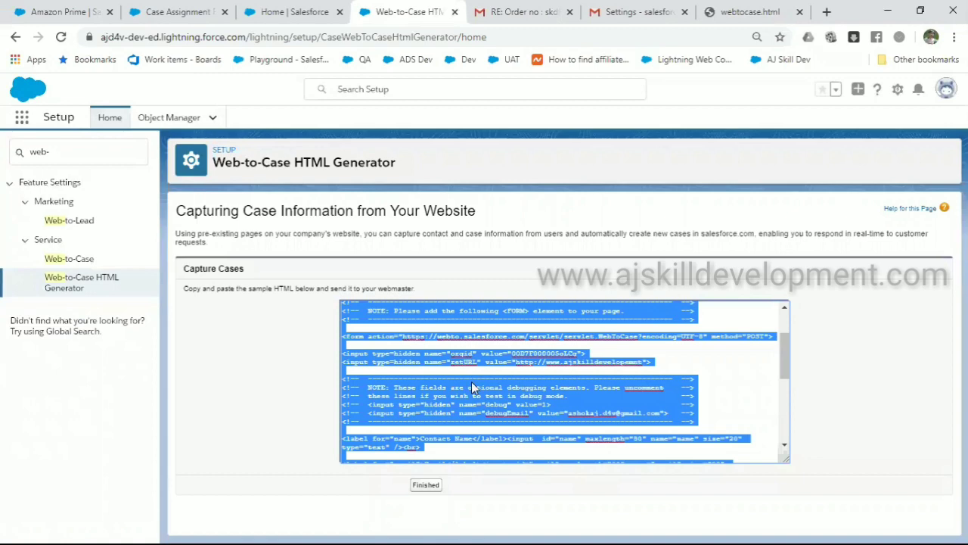
{"action": "key", "text": "ctrl+Tab"}
{"action": "key", "text": "ctrl+Tab"}
{"action": "key", "text": "ctrl+Tab"}
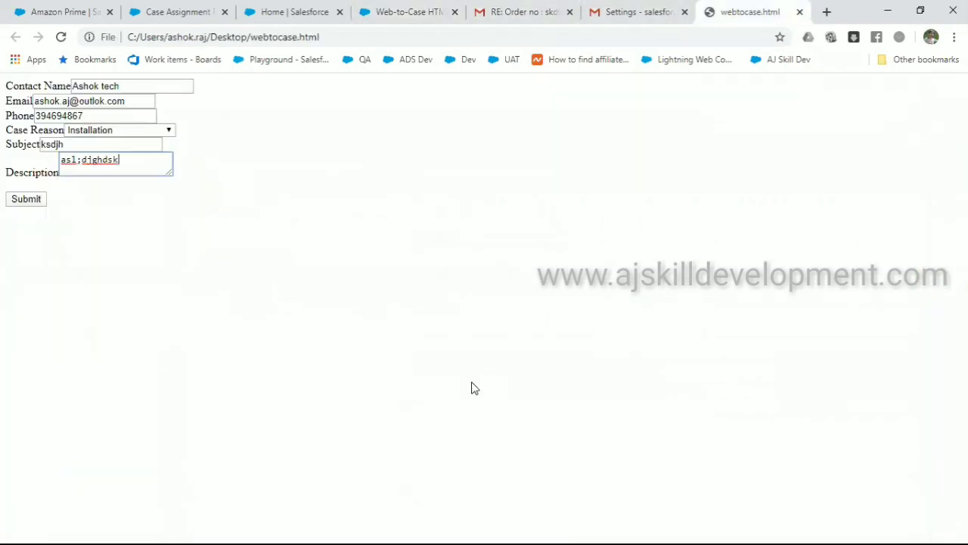
{"action": "left_click", "coordinate": [25, 201]}
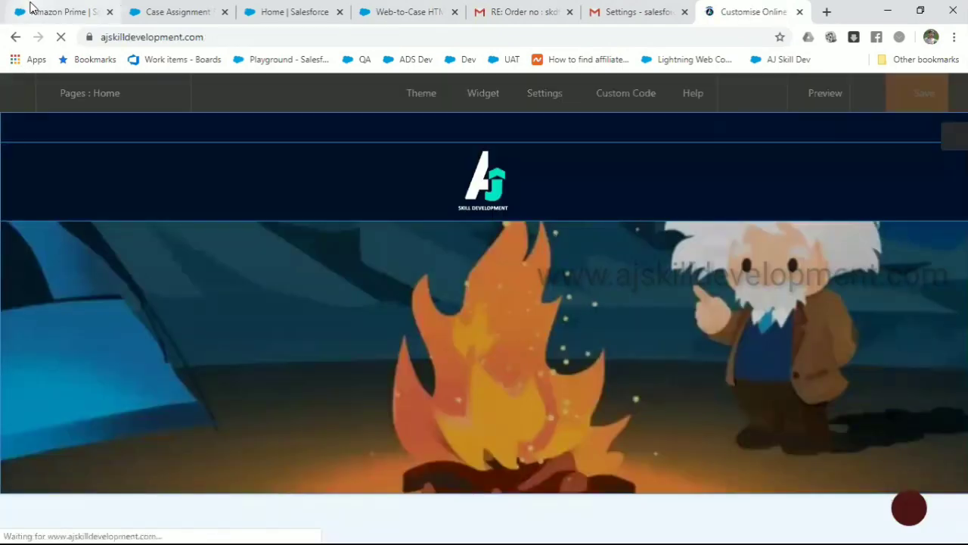
{"action": "left_click", "coordinate": [68, 7]}
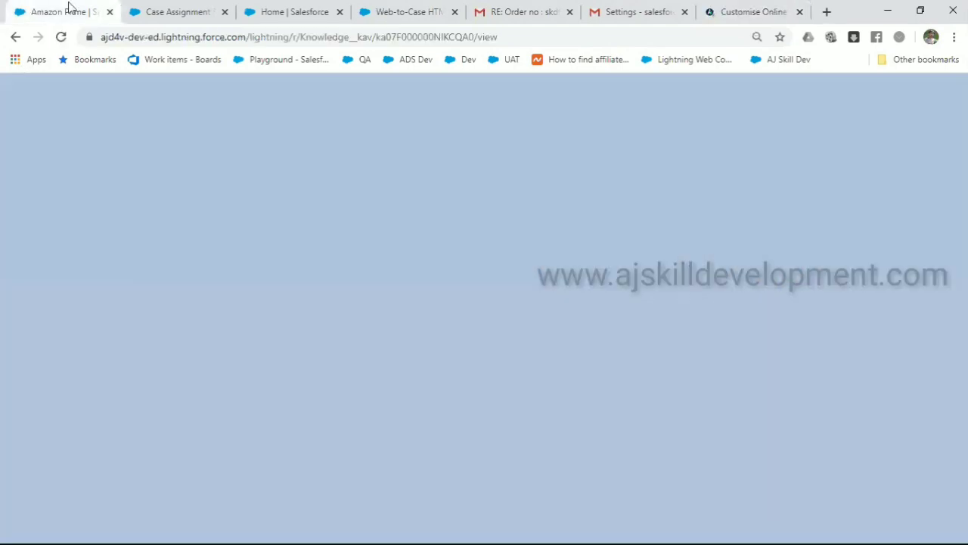
Open the Cases list via an App Launcher search for 'case'
{"action": "left_click", "coordinate": [291, 12]}
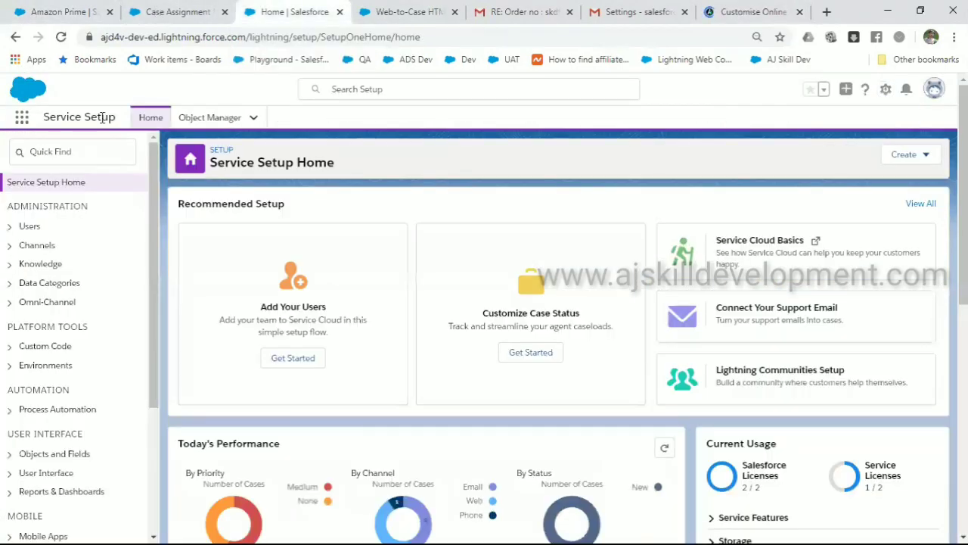
{"action": "left_click", "coordinate": [21, 118]}
{"action": "left_click", "coordinate": [395, 122]}
{"action": "type", "text": "cas"}
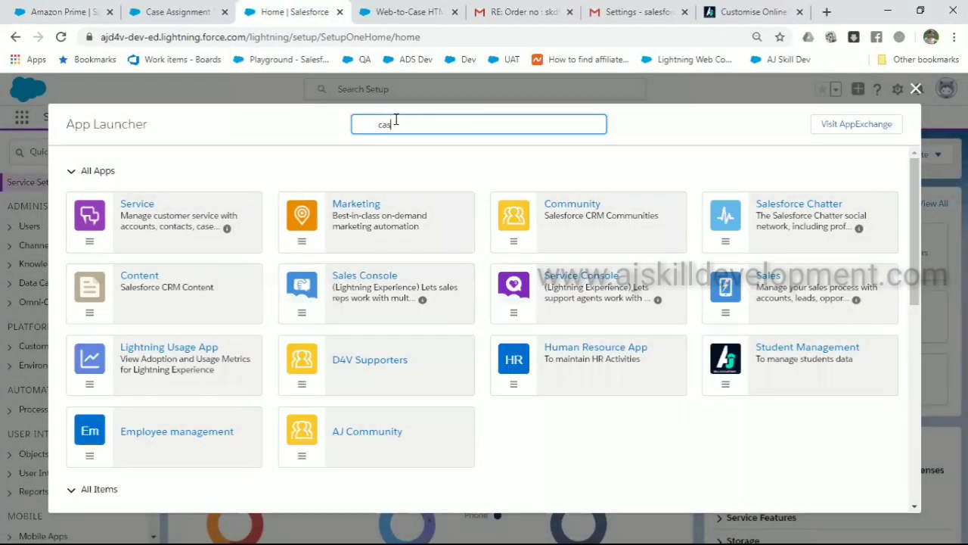
{"action": "type", "text": "e"}
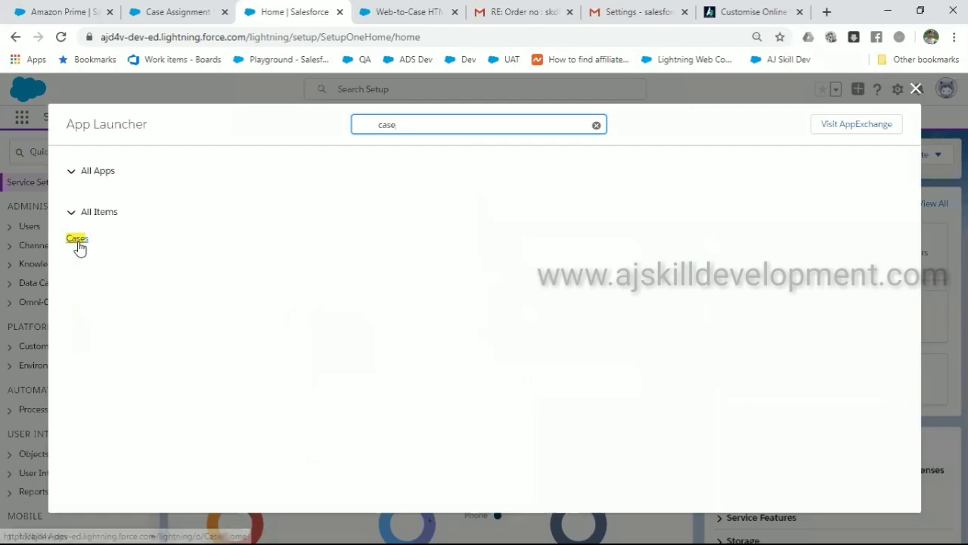
{"action": "left_click", "coordinate": [77, 239]}
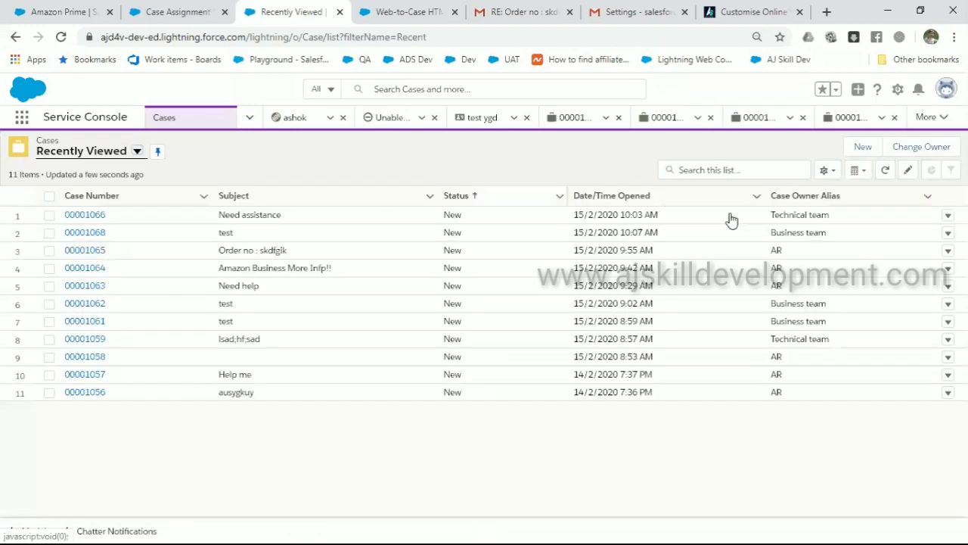
Open case 00001069 from All Open Cases to confirm Technical team ownership
{"action": "left_click", "coordinate": [135, 152]}
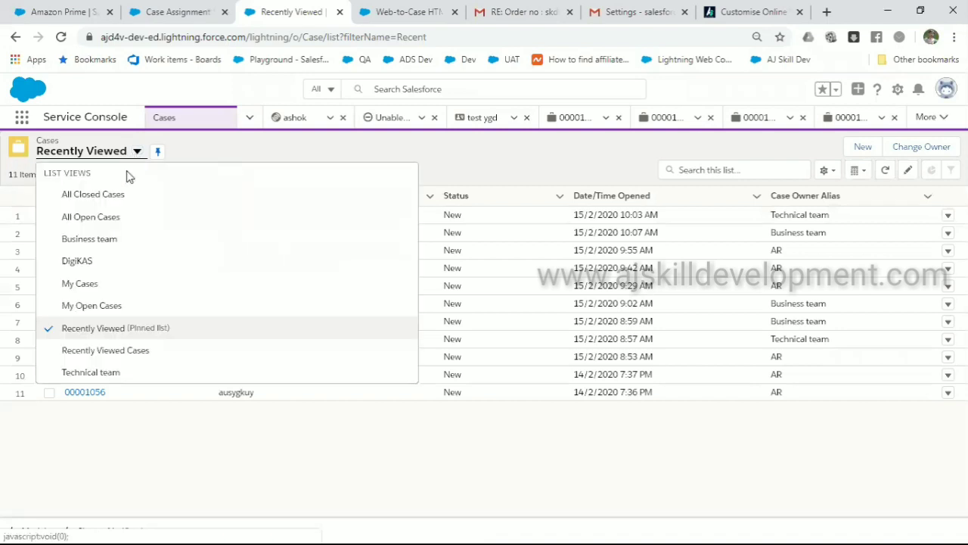
{"action": "left_click", "coordinate": [105, 217]}
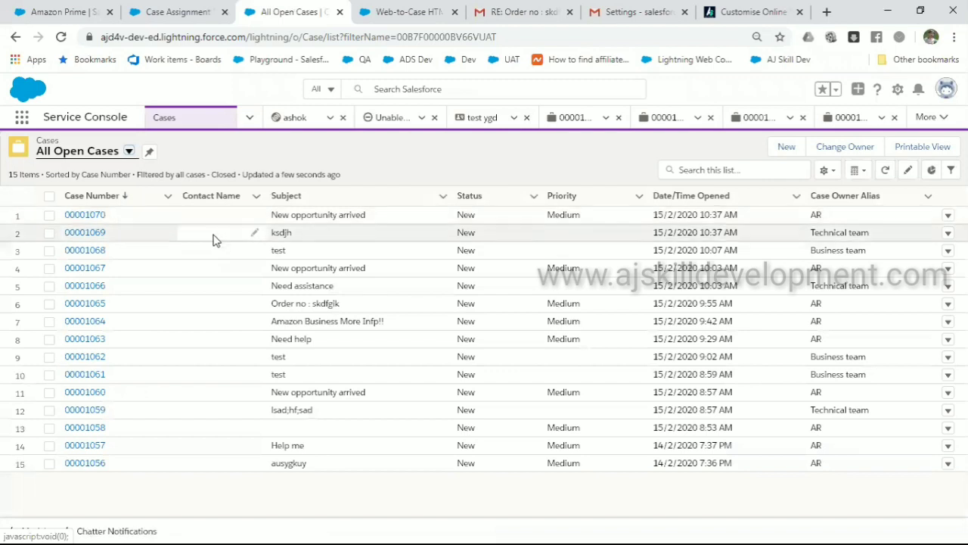
{"action": "left_click", "coordinate": [98, 235]}
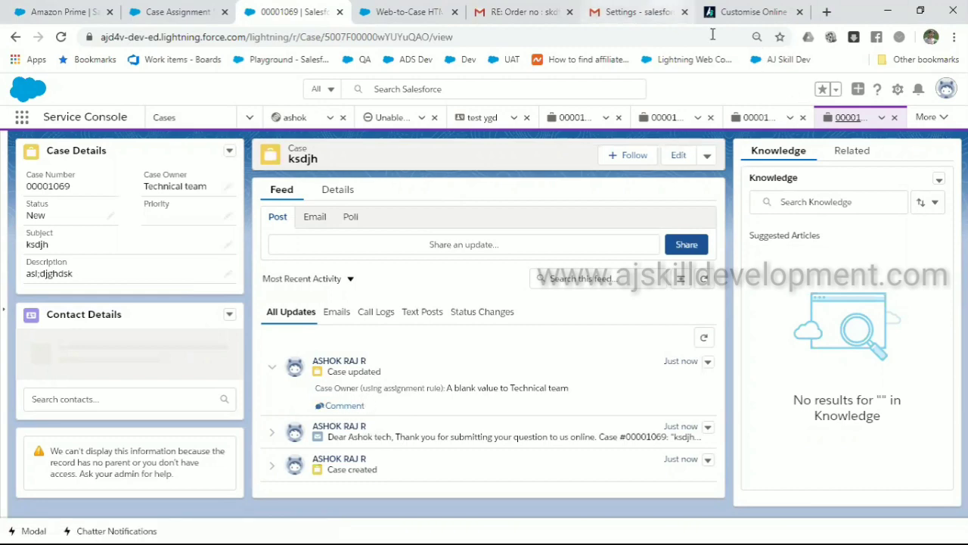
{"action": "left_click", "coordinate": [641, 12]}
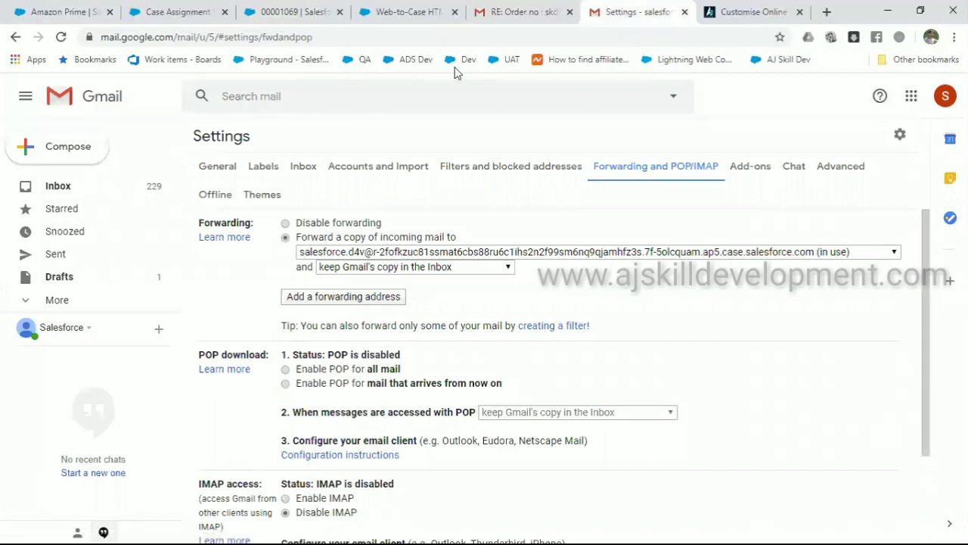
Discard the unsaved Gmail settings and switch to the other Google account's inbox
{"action": "left_click", "coordinate": [87, 189]}
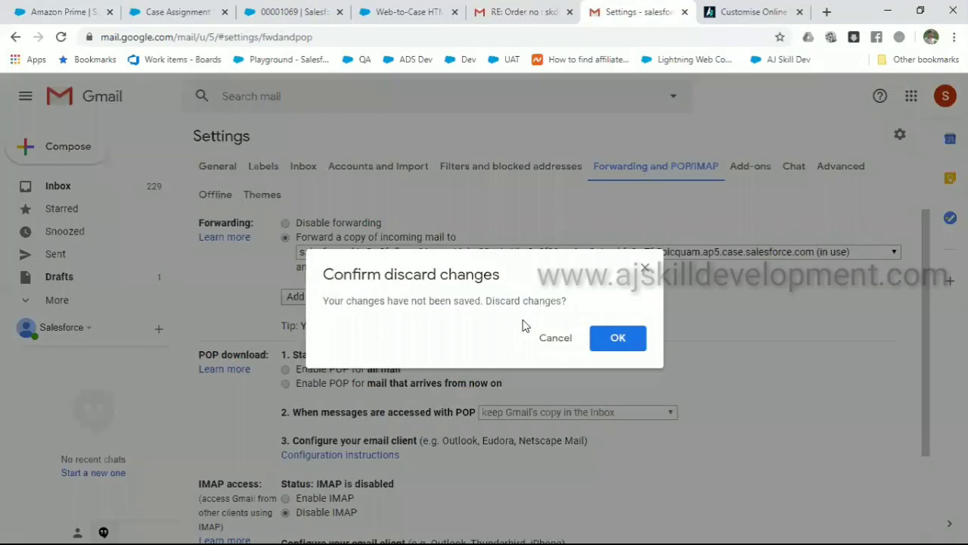
{"action": "left_click", "coordinate": [618, 339]}
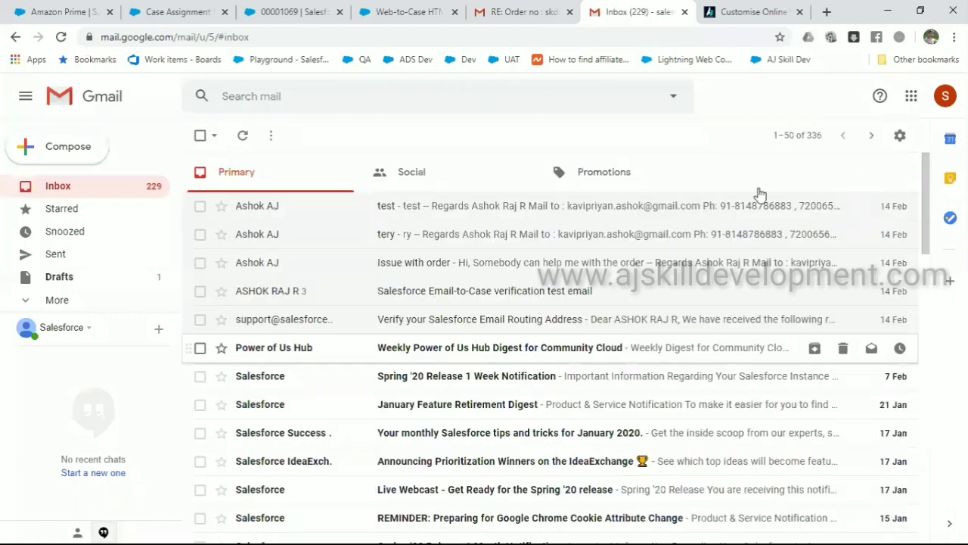
{"action": "left_click", "coordinate": [942, 98]}
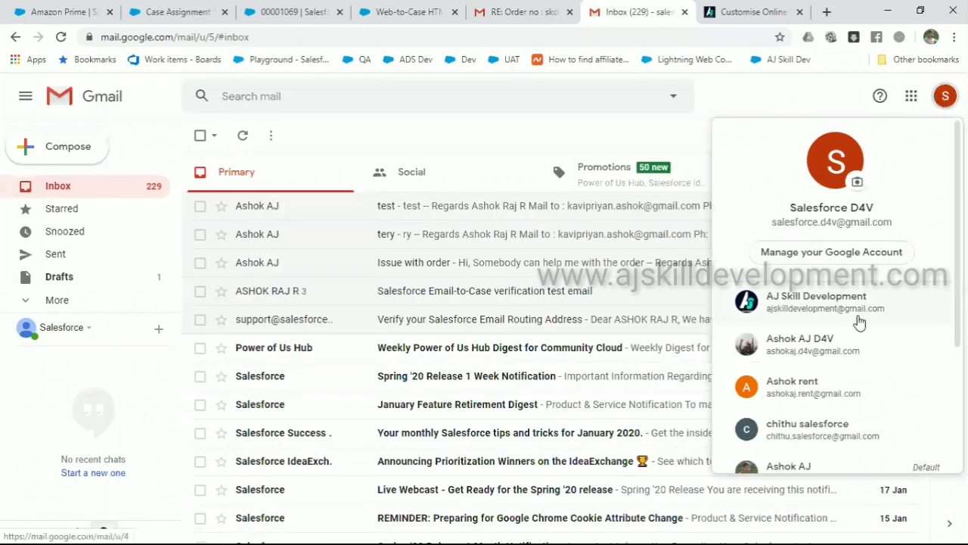
{"action": "left_click", "coordinate": [845, 338]}
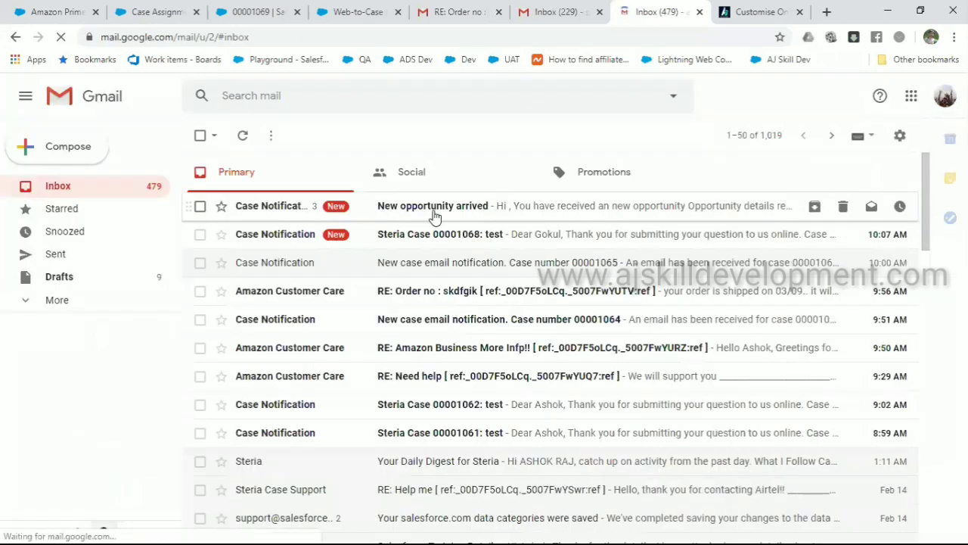
Read the Steria Case 00001068 and New opportunity emails, then close that Gmail tab
{"action": "left_click", "coordinate": [421, 235]}
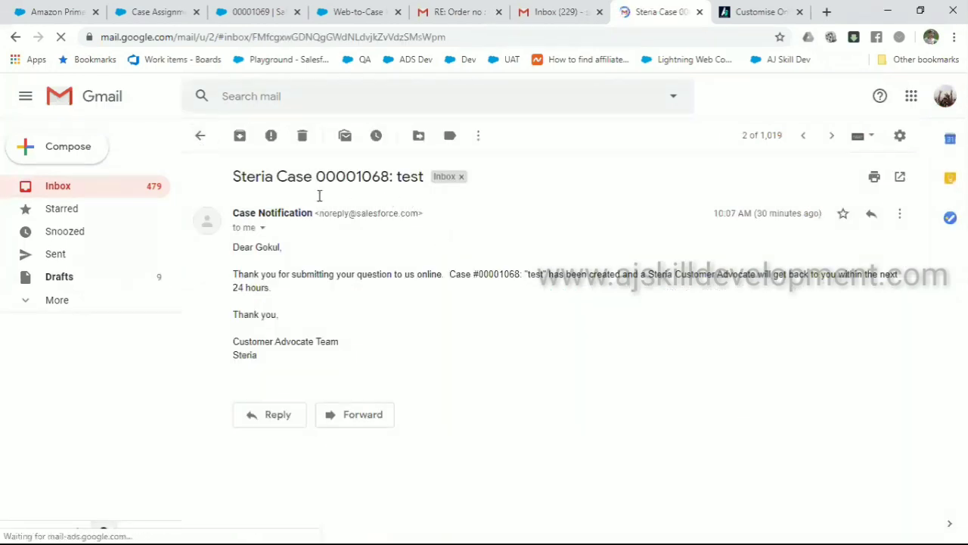
{"action": "left_click", "coordinate": [199, 135]}
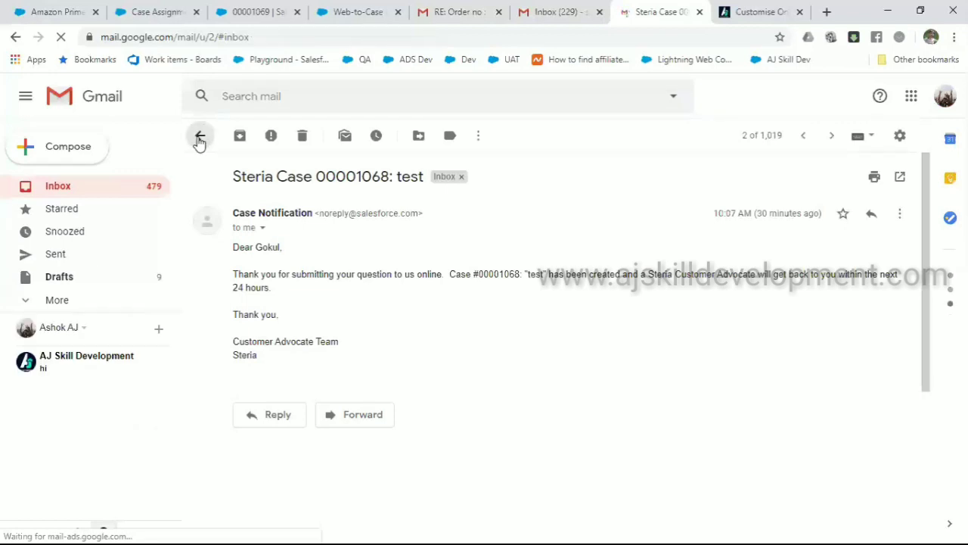
{"action": "left_click", "coordinate": [460, 217]}
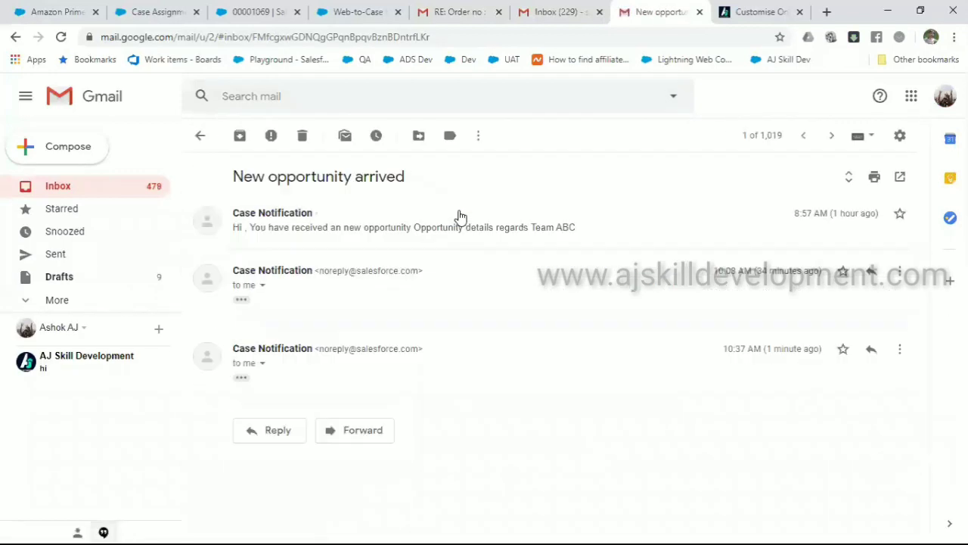
{"action": "left_click", "coordinate": [409, 230]}
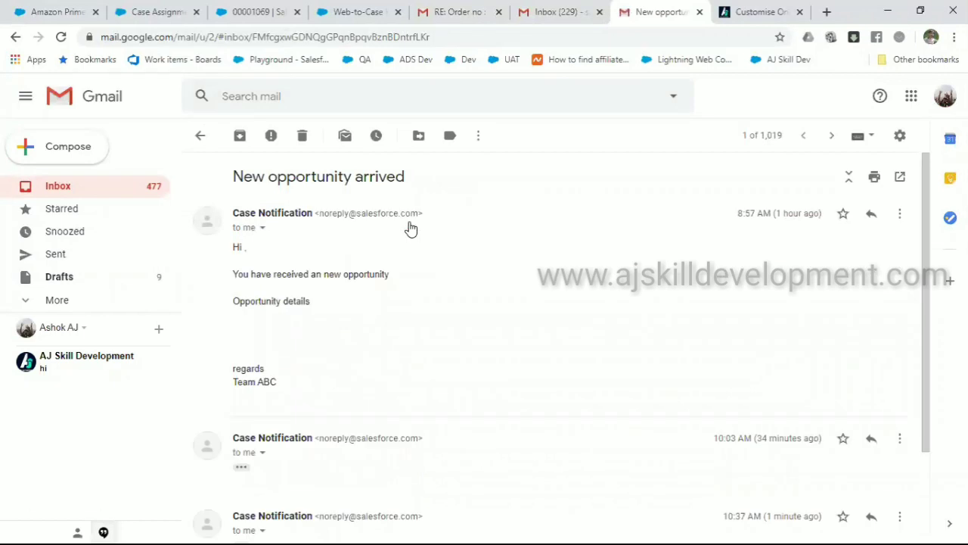
{"action": "scroll", "coordinate": [406, 224], "scroll_direction": "down", "scroll_amount": 2}
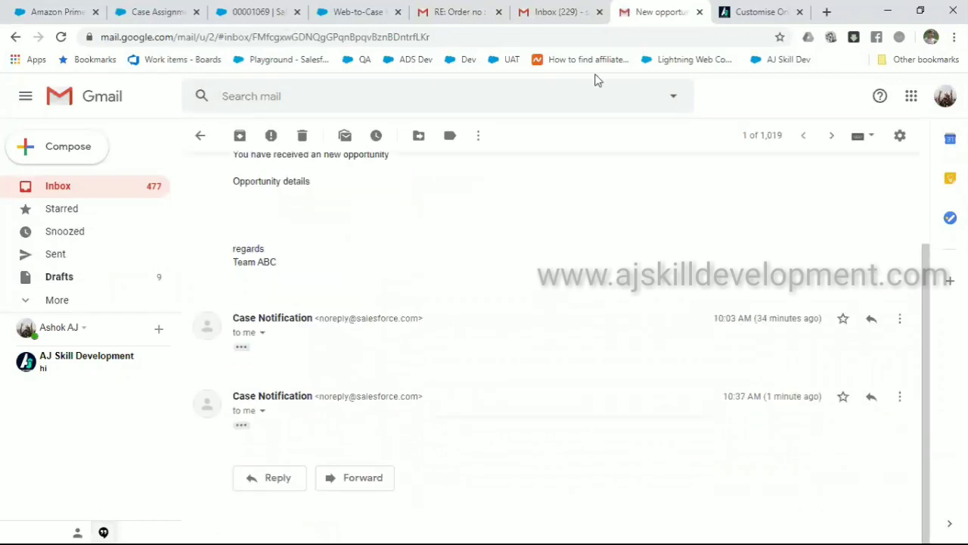
{"action": "left_click", "coordinate": [700, 11]}
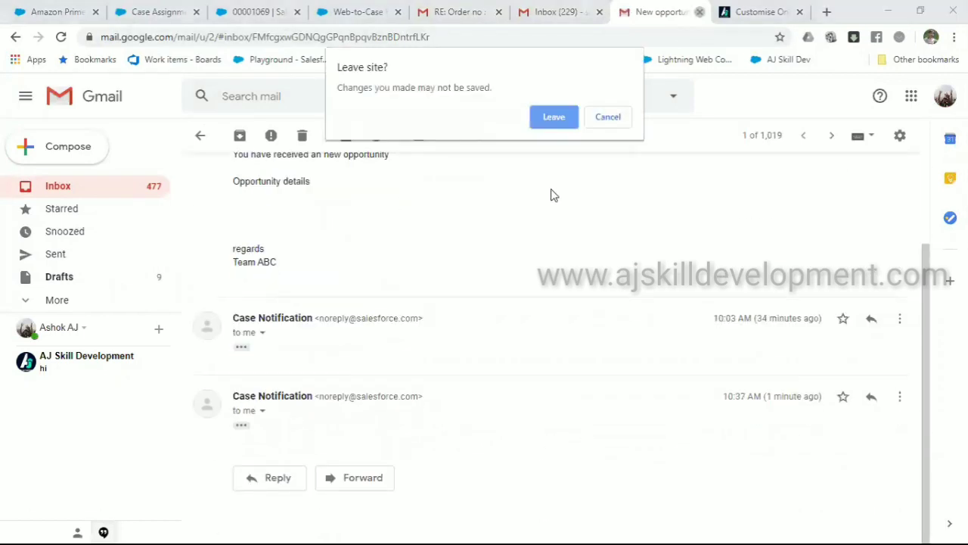
{"action": "left_click", "coordinate": [557, 123]}
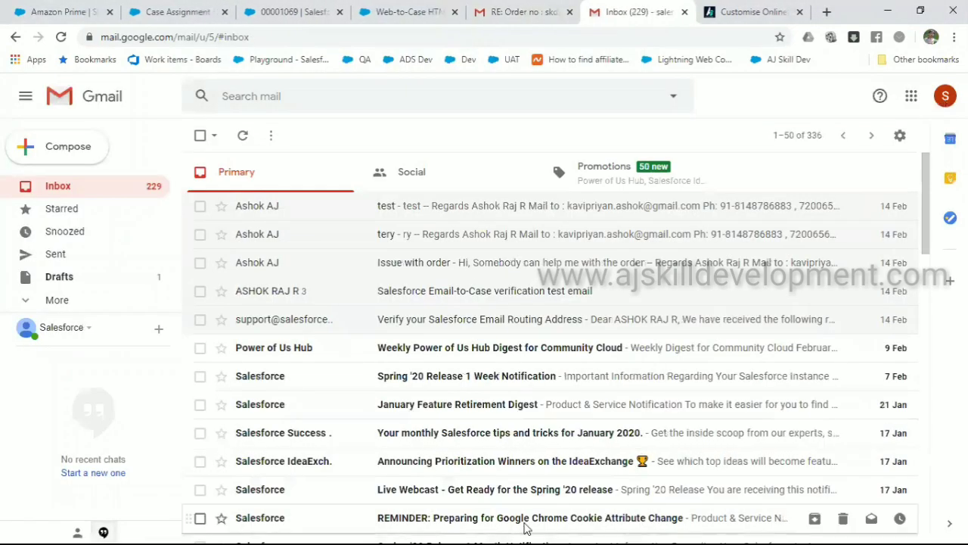
{"action": "key", "text": "super"}
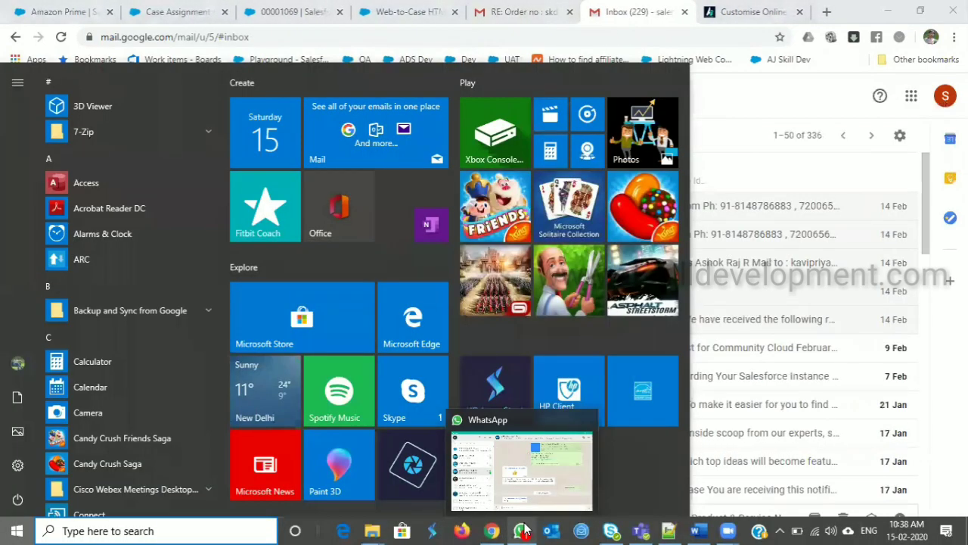
Review Word's Service Cloud topic list, selecting Case, Knowledge, Email, then the whole list
{"action": "mouse_move", "coordinate": [705, 523]}
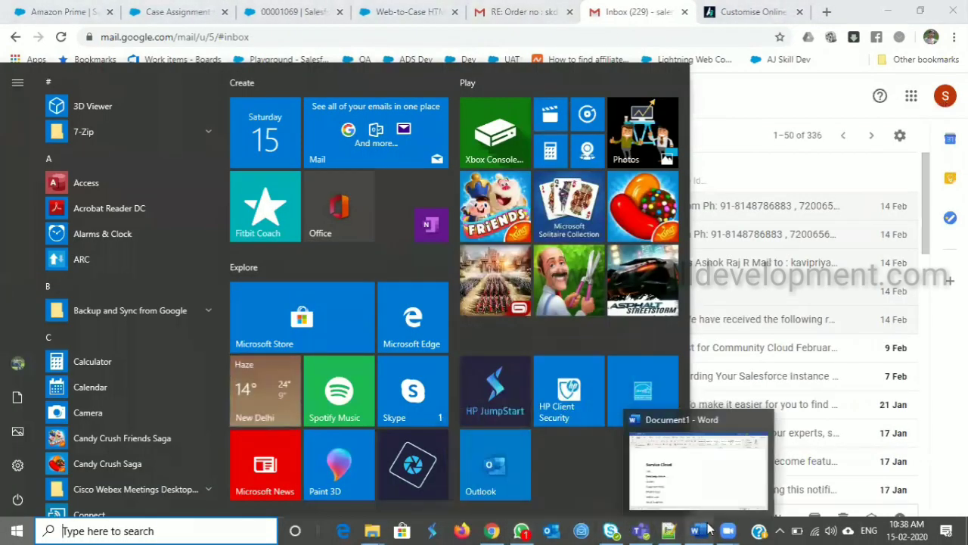
{"action": "left_click", "coordinate": [653, 464]}
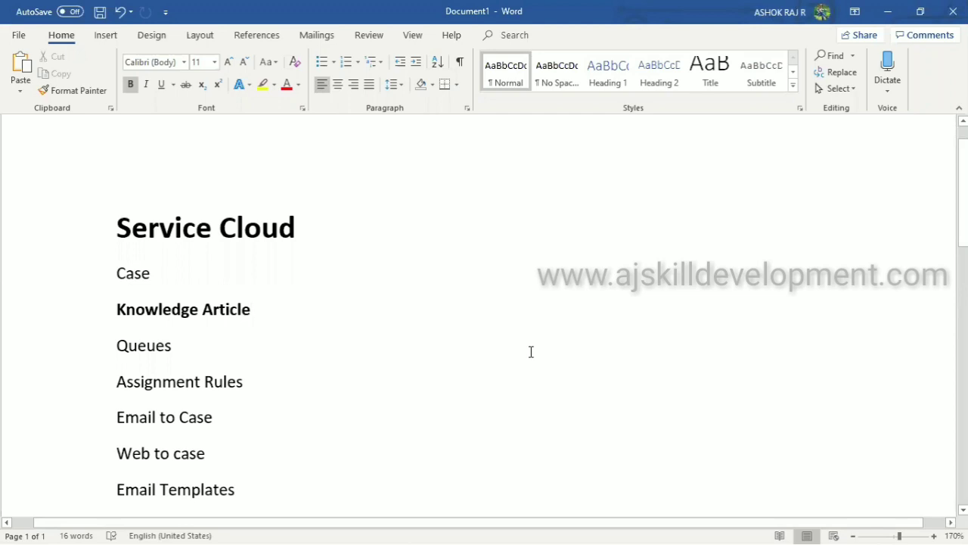
{"action": "scroll", "coordinate": [531, 352], "scroll_direction": "down", "scroll_amount": 5}
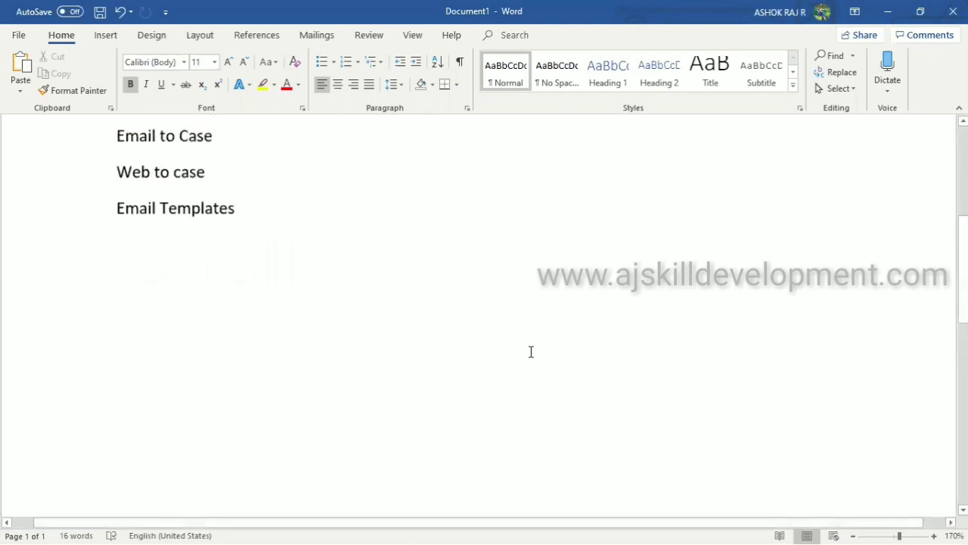
{"action": "scroll", "coordinate": [531, 351], "scroll_direction": "up", "scroll_amount": 4}
{"action": "scroll", "coordinate": [531, 352], "scroll_direction": "up", "scroll_amount": 1}
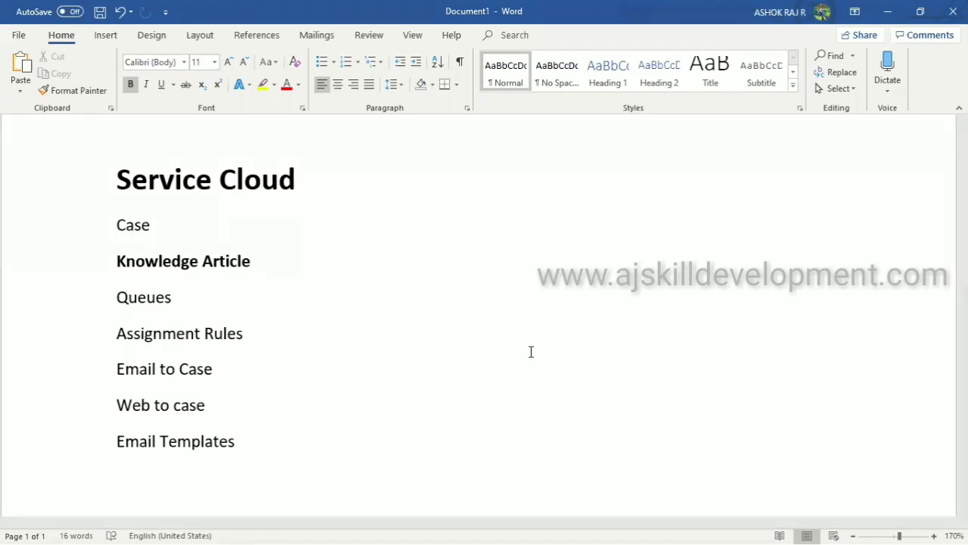
{"action": "double_click", "coordinate": [134, 224]}
{"action": "double_click", "coordinate": [143, 263]}
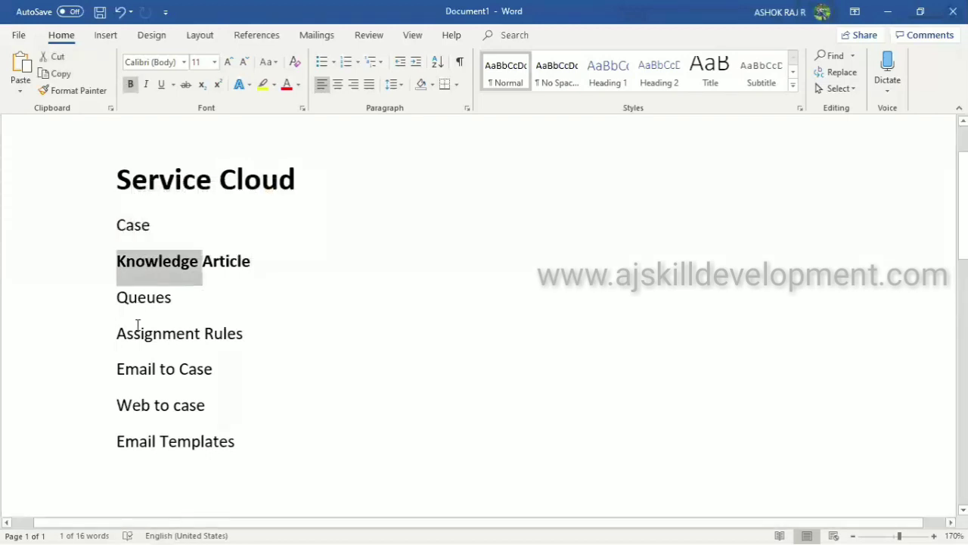
{"action": "double_click", "coordinate": [134, 366]}
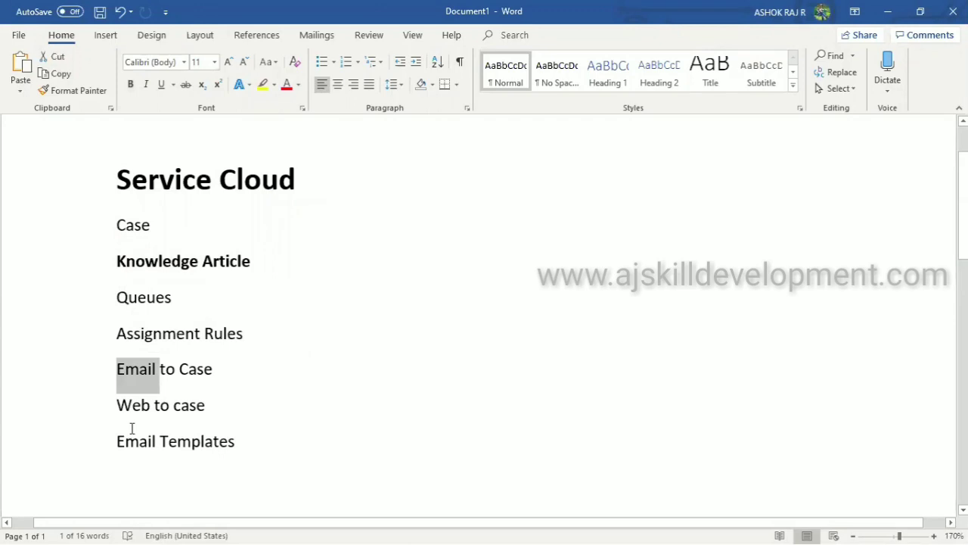
{"action": "left_click_drag", "start_coordinate": [238, 444], "coordinate": [60, 214]}
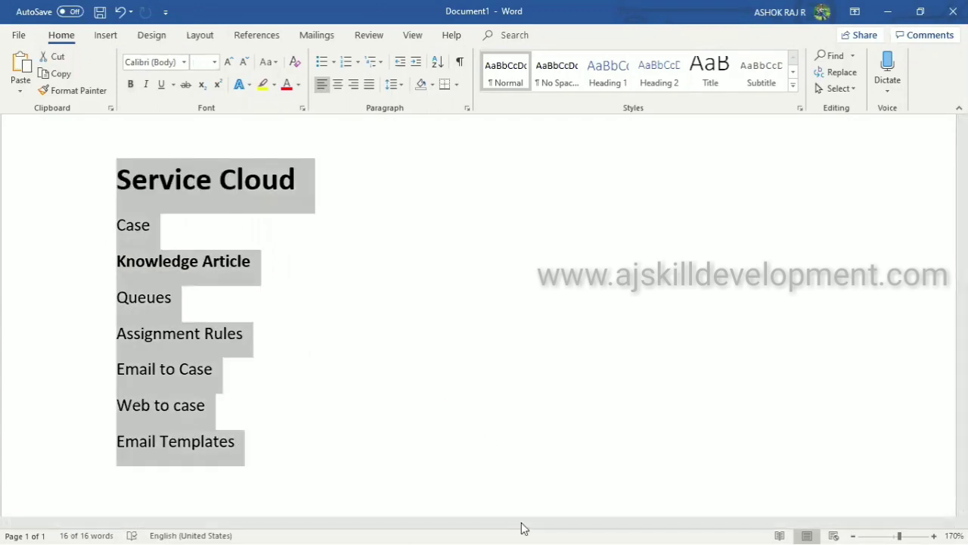
{"action": "key", "text": "super"}
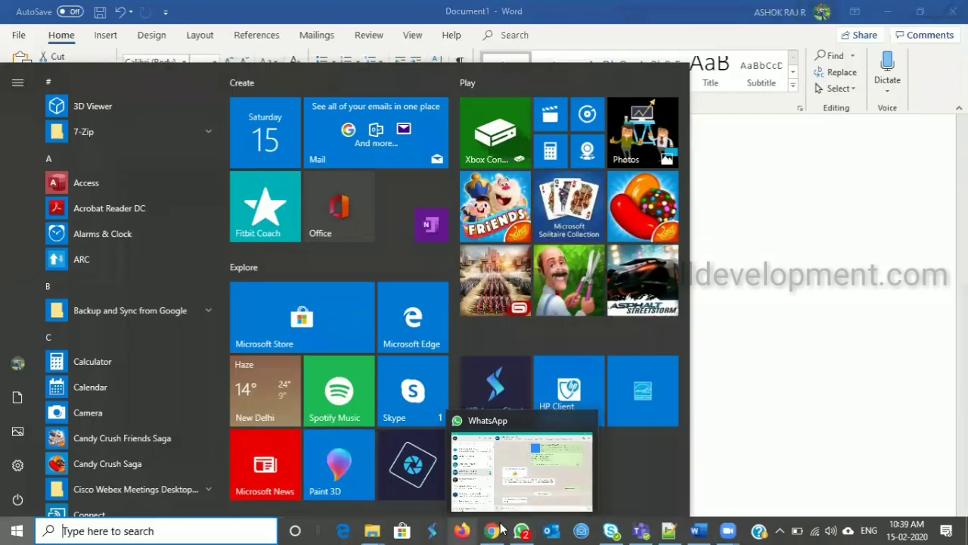
Google 'trailhead service cloud' in a new tab and open the Service Cloud for Lightning Experience result
{"action": "left_click", "coordinate": [513, 463]}
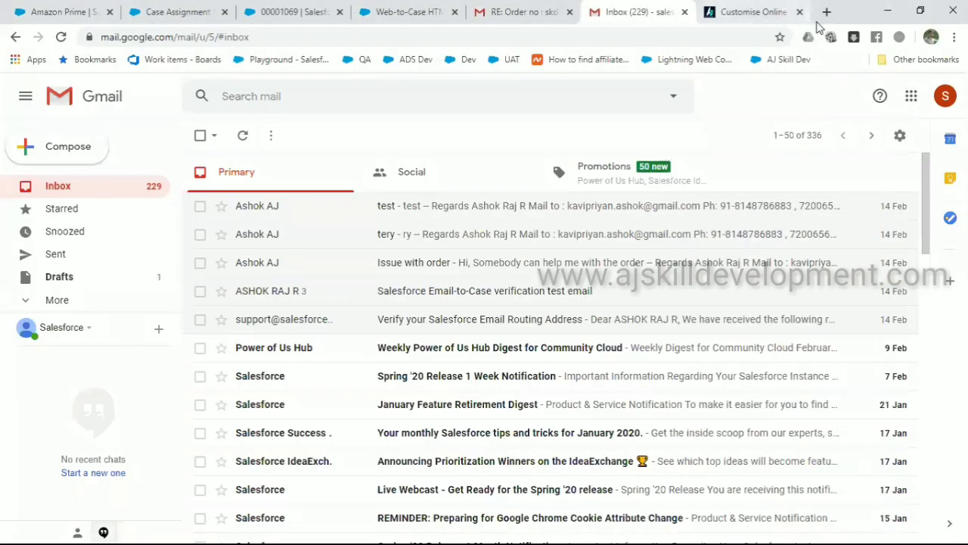
{"action": "left_click", "coordinate": [827, 12]}
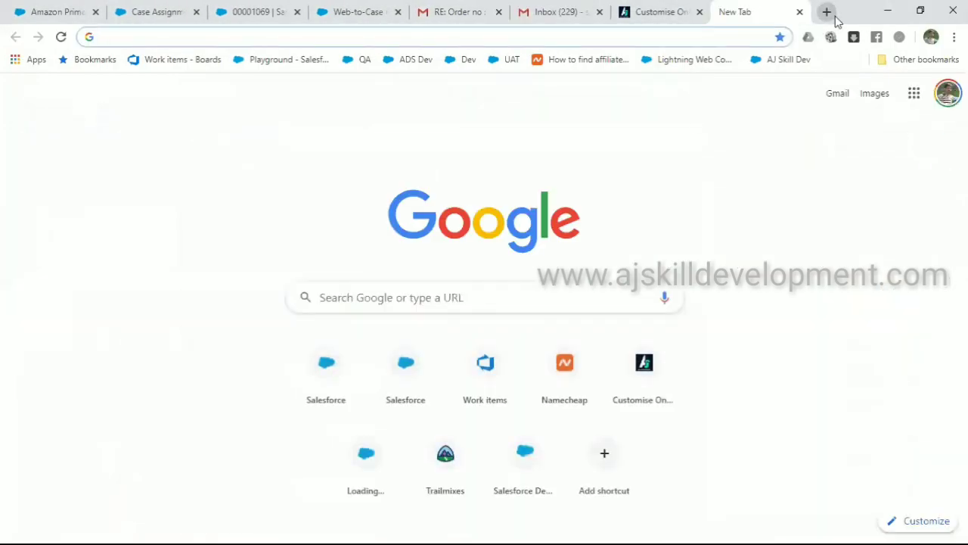
{"action": "type", "text": "trial"}
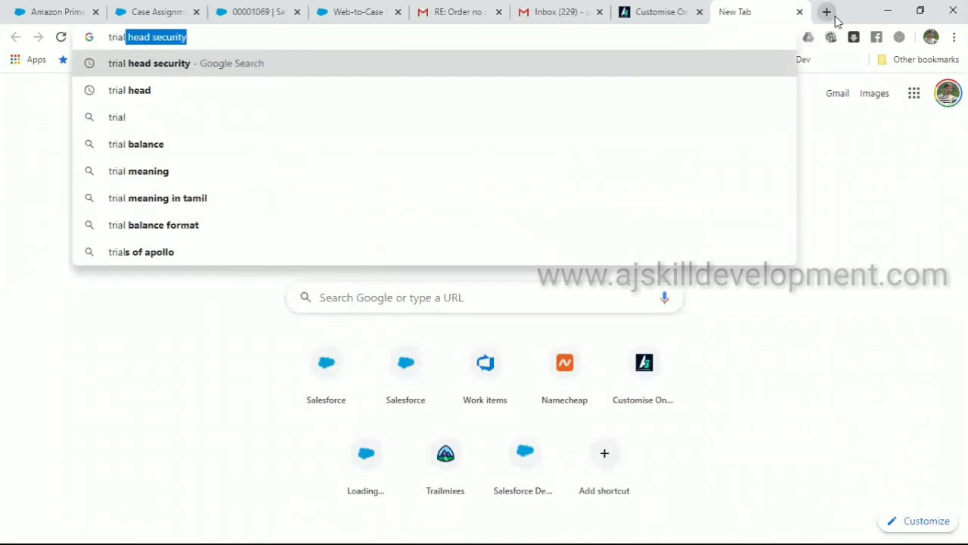
{"action": "key", "text": "Right"}
{"action": "key", "text": "BackSpace"}
{"action": "key", "text": "BackSpace"}
{"action": "key", "text": "BackSpace"}
{"action": "key", "text": "BackSpace"}
{"action": "key", "text": "BackSpace"}
{"action": "key", "text": "BackSpace"}
{"action": "key", "text": "BackSpace"}
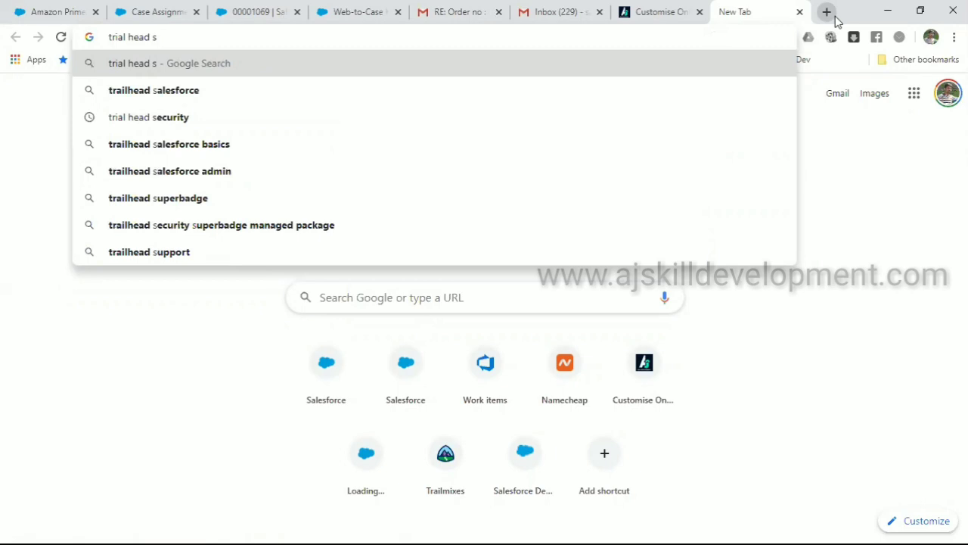
{"action": "key", "text": "BackSpace"}
{"action": "type", "text": "servi"}
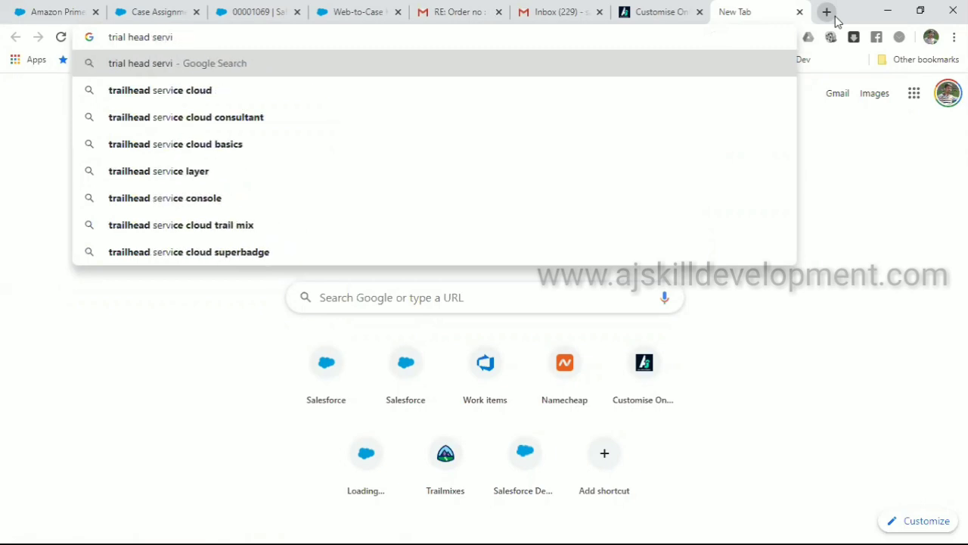
{"action": "key", "text": "Down"}
{"action": "key", "text": "Return"}
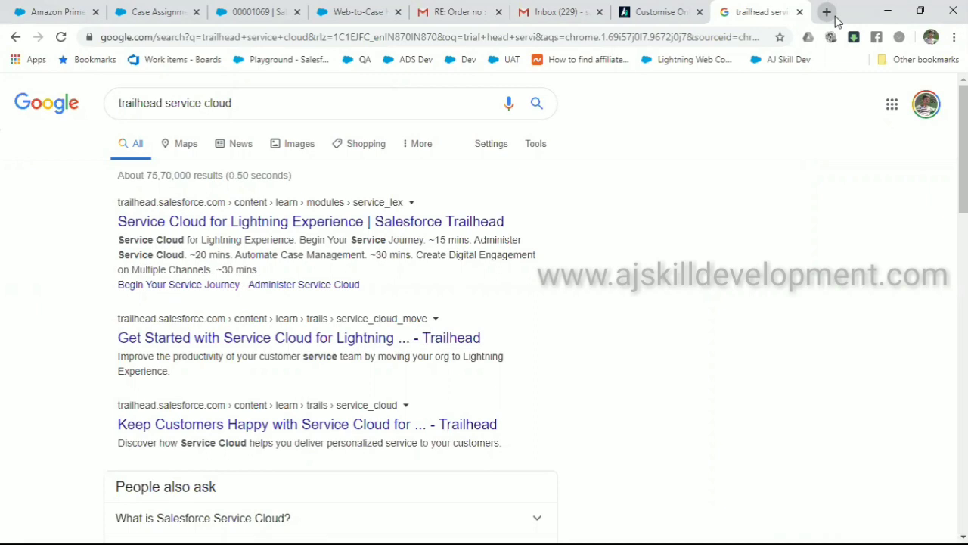
{"action": "left_click", "coordinate": [350, 224]}
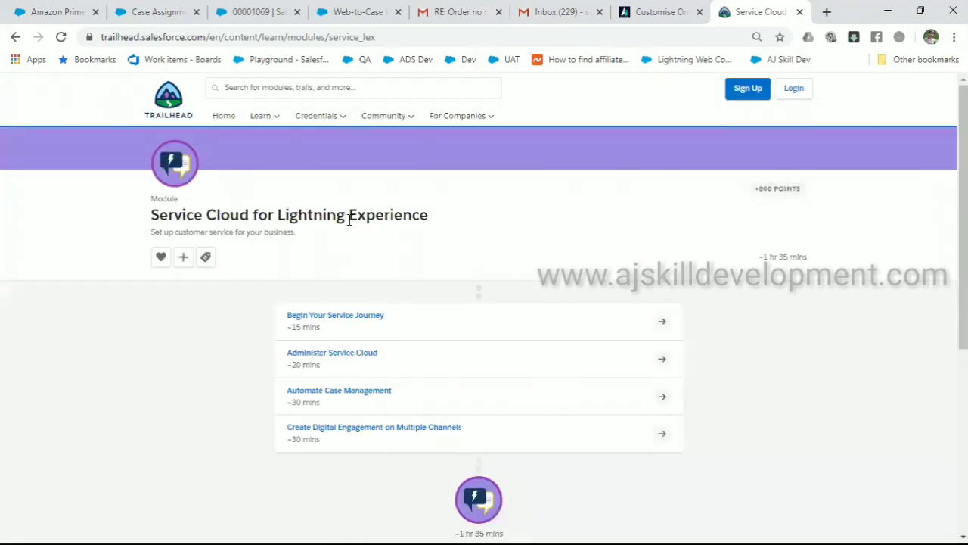
Open the Get Started with Service Cloud for Lightning Experience trail from the module page
{"action": "scroll", "coordinate": [349, 220], "scroll_direction": "down", "scroll_amount": 5}
{"action": "scroll", "coordinate": [349, 219], "scroll_direction": "up", "scroll_amount": 3}
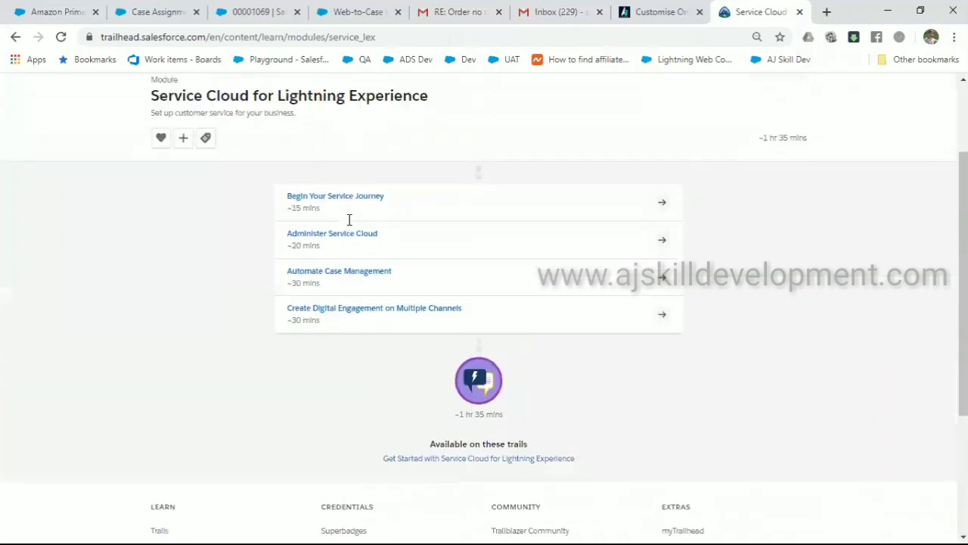
{"action": "scroll", "coordinate": [349, 220], "scroll_direction": "down", "scroll_amount": 3}
{"action": "scroll", "coordinate": [349, 220], "scroll_direction": "up", "scroll_amount": 1}
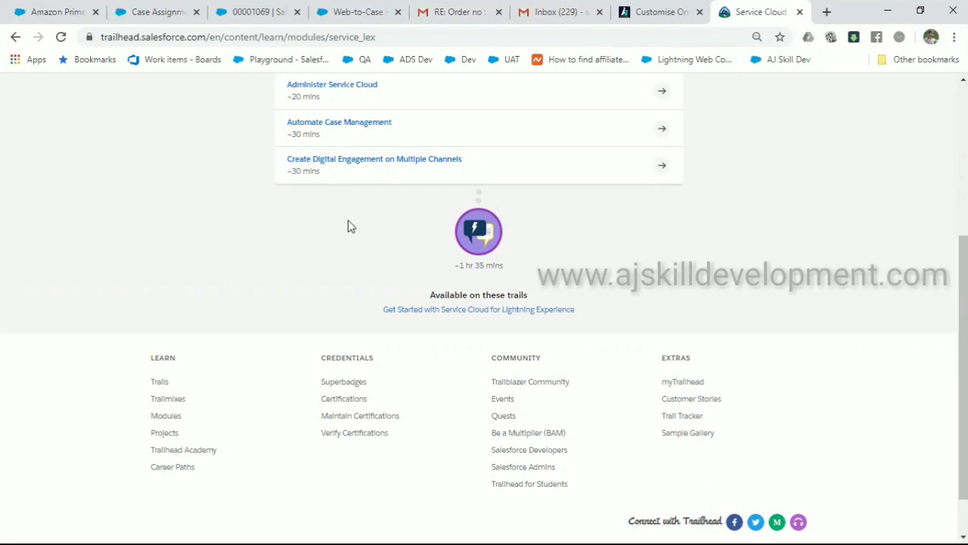
{"action": "left_click", "coordinate": [521, 318]}
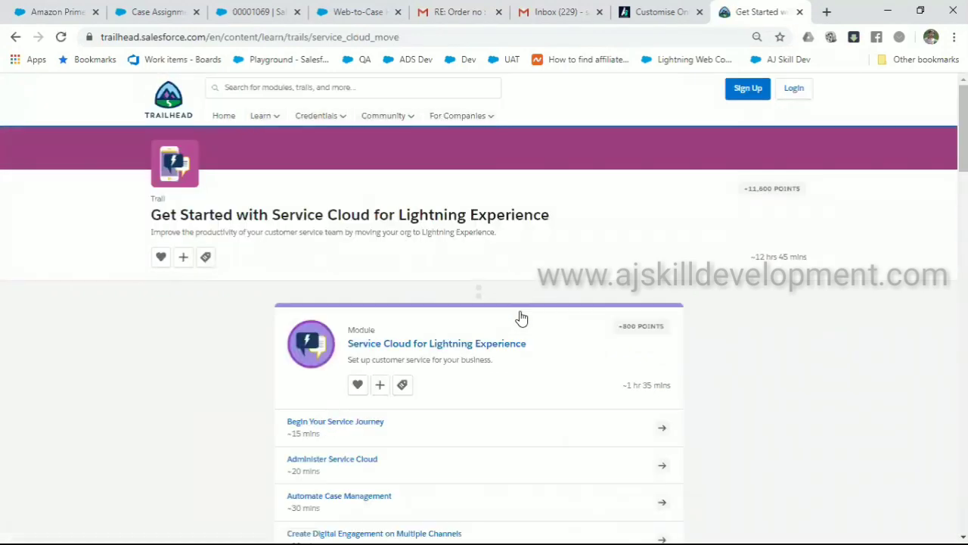
Select the trail page's URL for copying and browse its list of modules
{"action": "left_click", "coordinate": [475, 37]}
{"action": "key", "text": "ctrl+c"}
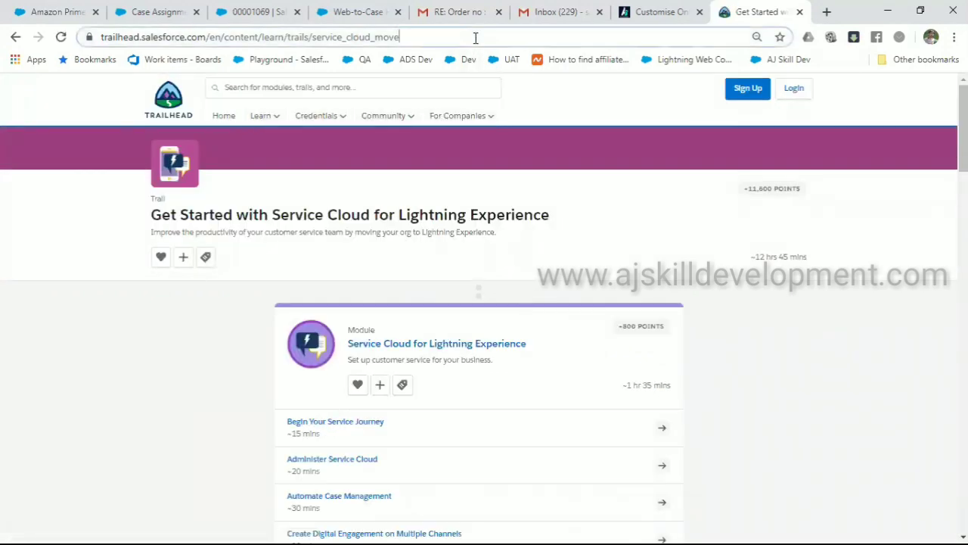
{"action": "left_click", "coordinate": [207, 339]}
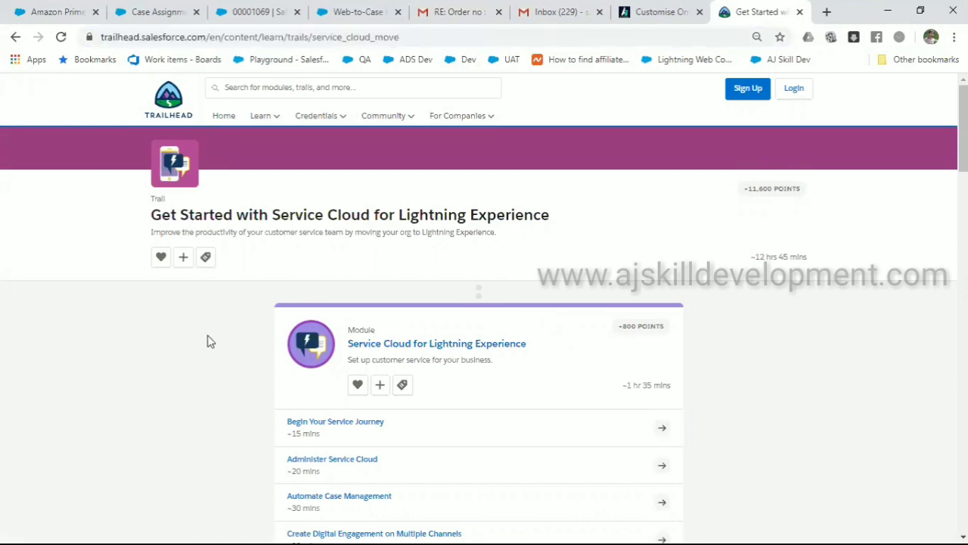
{"action": "scroll", "coordinate": [208, 339], "scroll_direction": "down", "scroll_amount": 5}
{"action": "scroll", "coordinate": [208, 341], "scroll_direction": "down", "scroll_amount": 14}
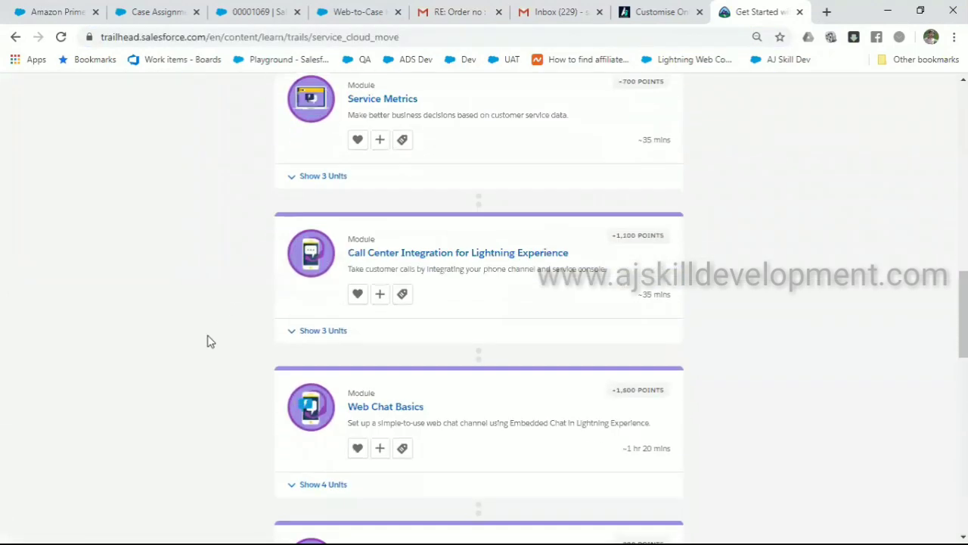
{"action": "scroll", "coordinate": [210, 341], "scroll_direction": "down", "scroll_amount": 7}
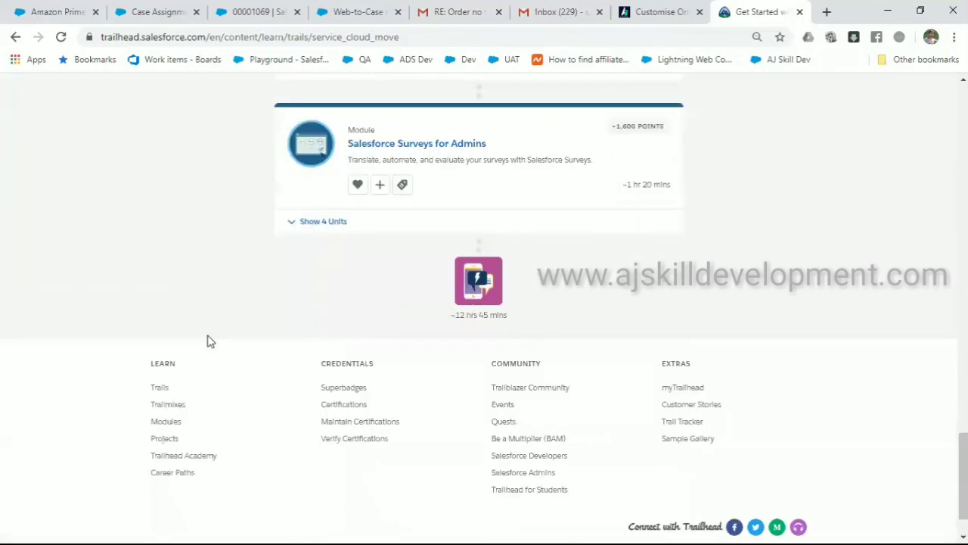
{"action": "scroll", "coordinate": [211, 341], "scroll_direction": "up", "scroll_amount": 9}
{"action": "scroll", "coordinate": [210, 341], "scroll_direction": "up", "scroll_amount": 3}
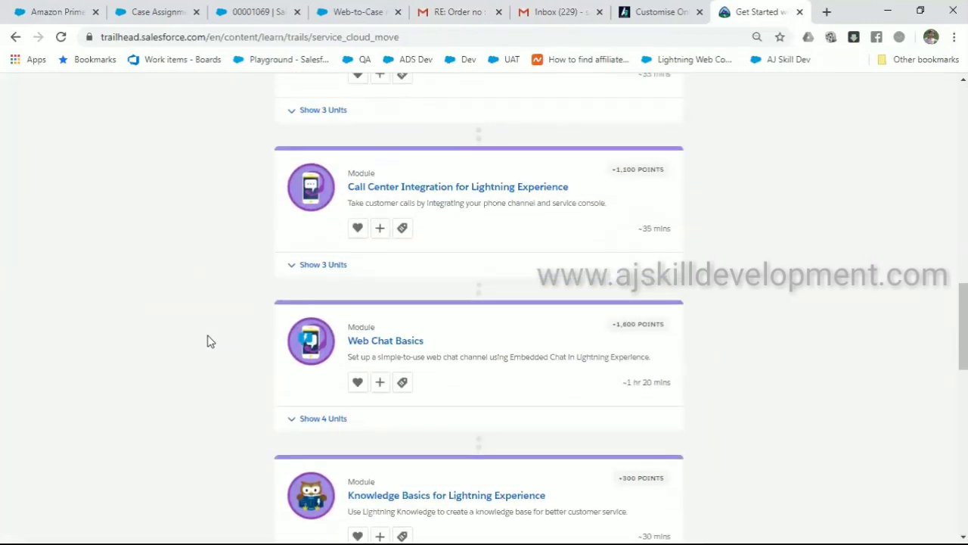
{"action": "scroll", "coordinate": [210, 341], "scroll_direction": "up", "scroll_amount": 15}
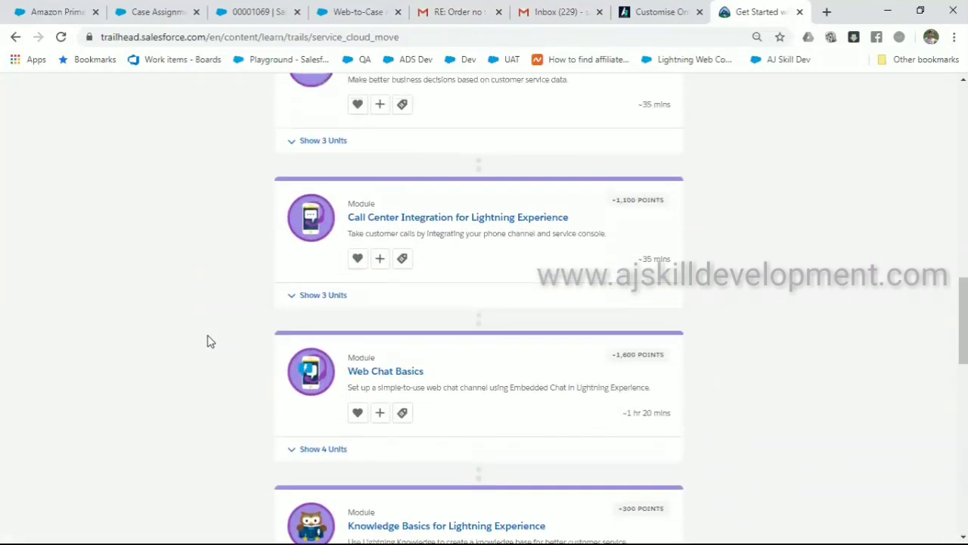
{"action": "scroll", "coordinate": [210, 341], "scroll_direction": "up", "scroll_amount": 1}
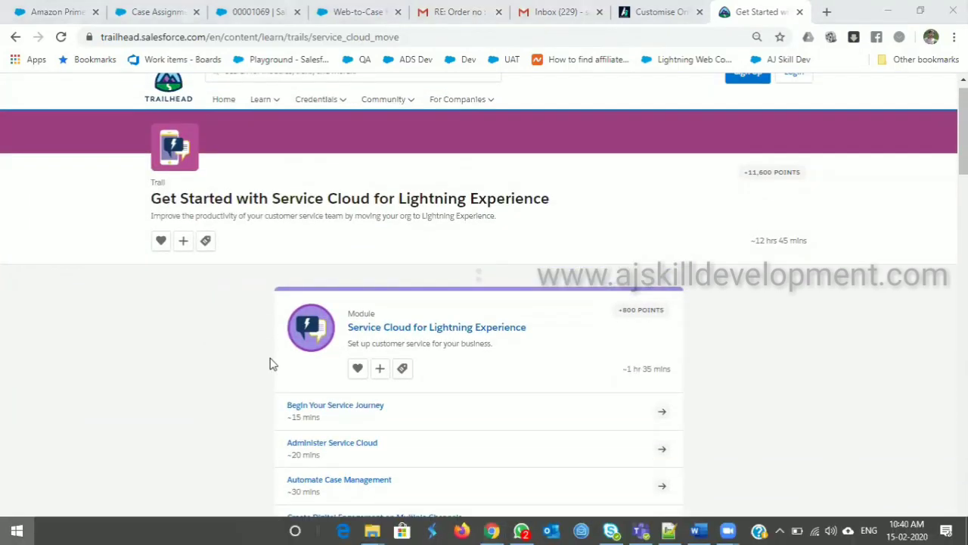
Switch to WhatsApp and send the copied trail link to the open group chat
{"action": "key", "text": "super"}
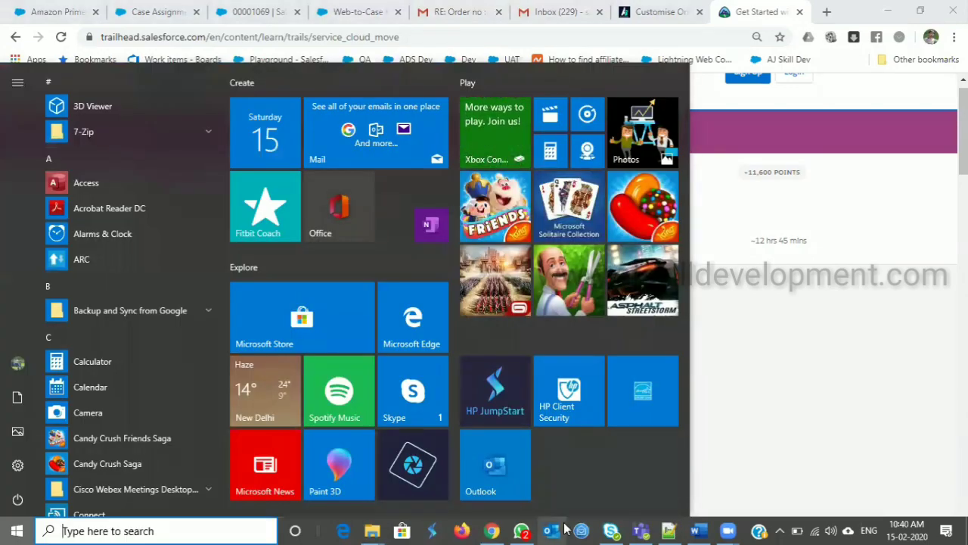
{"action": "left_click", "coordinate": [522, 531]}
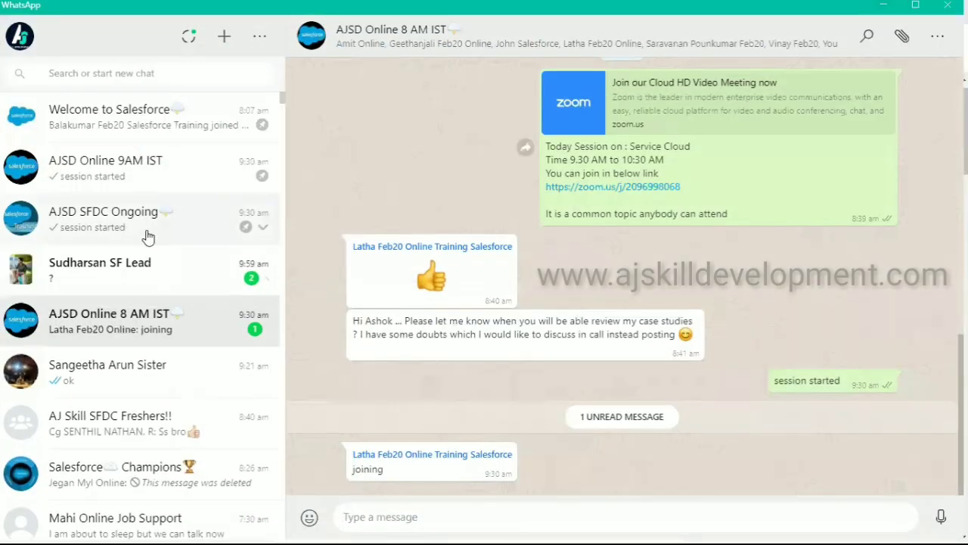
{"action": "key", "text": "ctrl+v"}
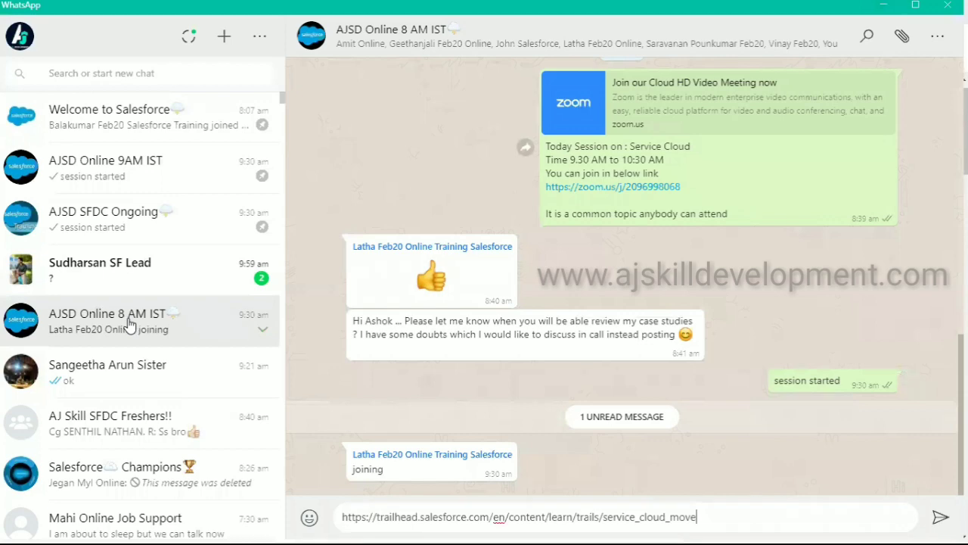
{"action": "key", "text": "Return"}
Send the trail link to the AJSD SFDC Ongoing and AJSD Online 9AM IST groups
{"action": "left_click", "coordinate": [161, 226]}
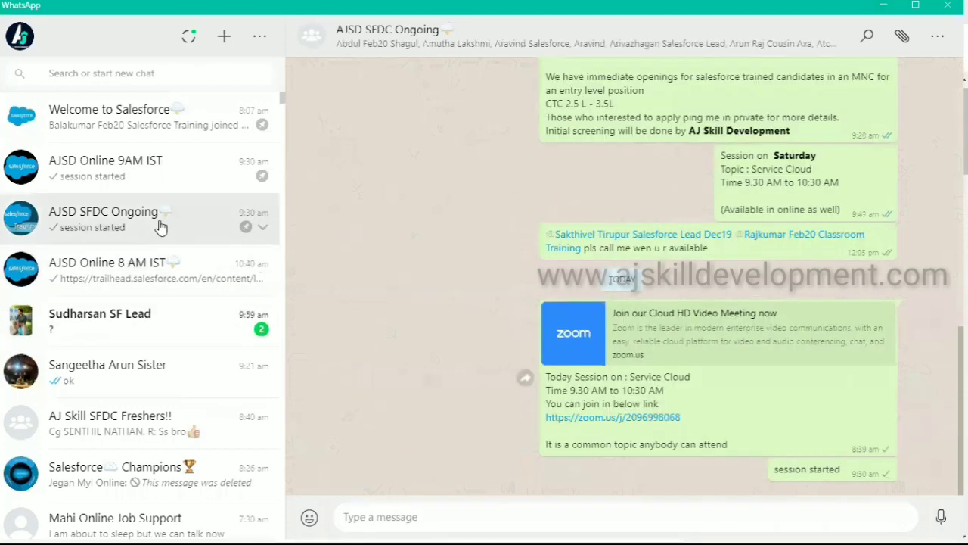
{"action": "key", "text": "ctrl+v"}
{"action": "key", "text": "Return"}
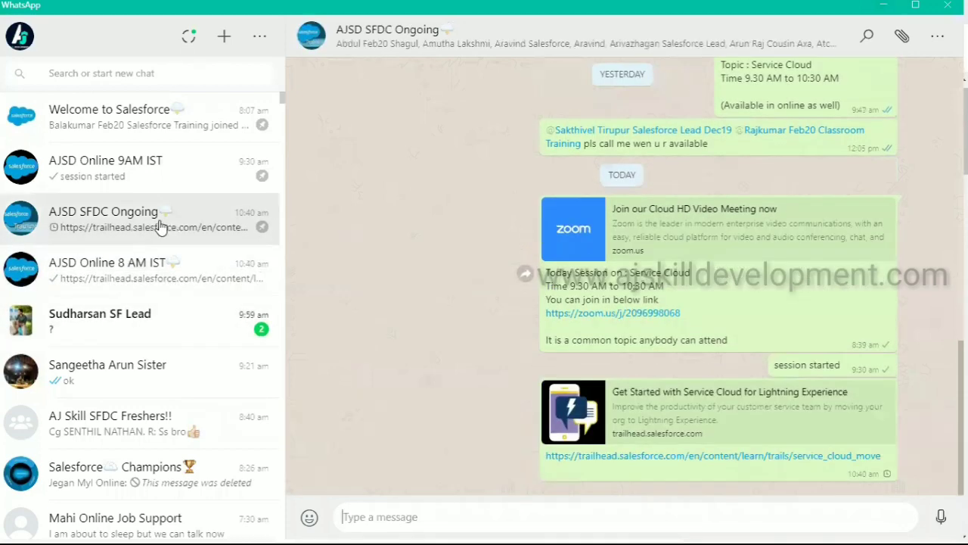
{"action": "left_click", "coordinate": [173, 185]}
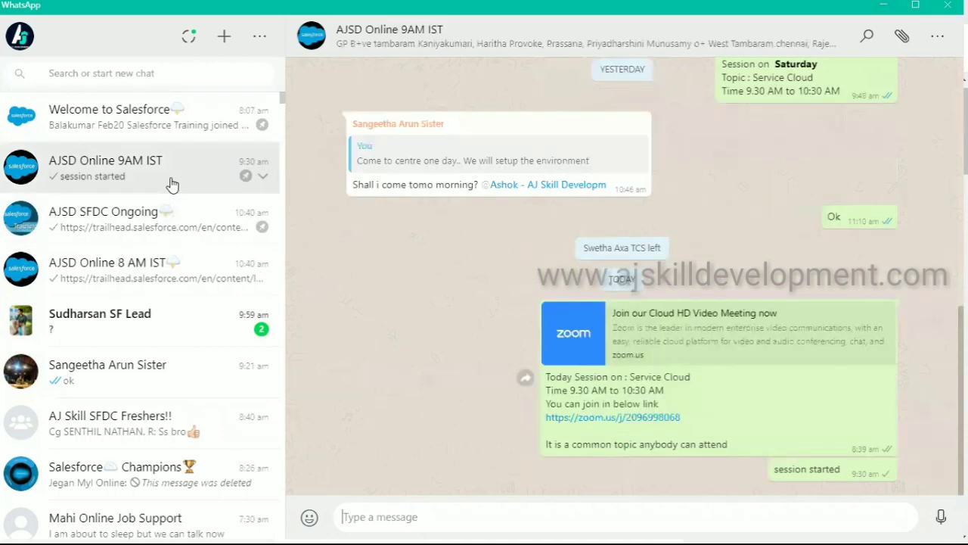
{"action": "key", "text": "ctrl+v"}
{"action": "key", "text": "Return"}
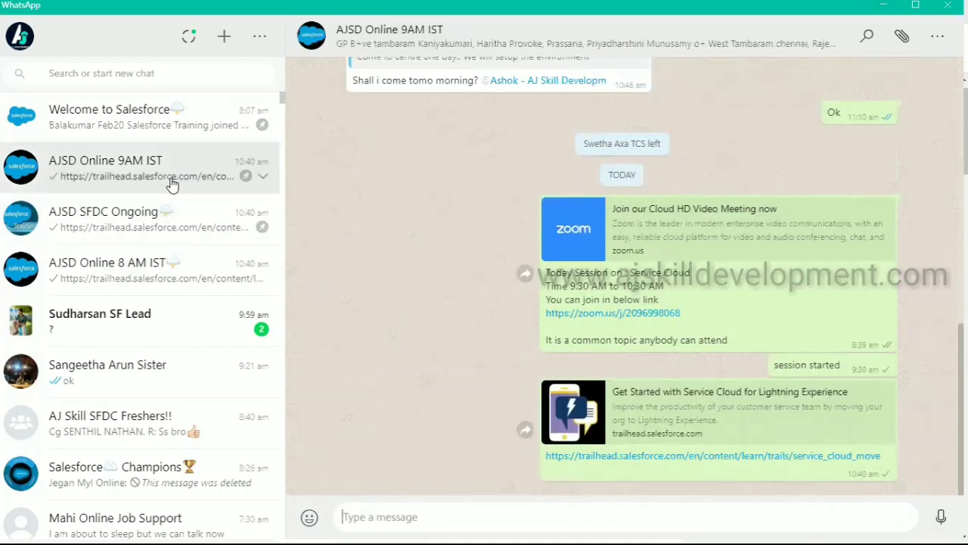
Minimise WhatsApp and scroll the Service Cloud trail page down and back to the top
{"action": "left_click", "coordinate": [883, 6]}
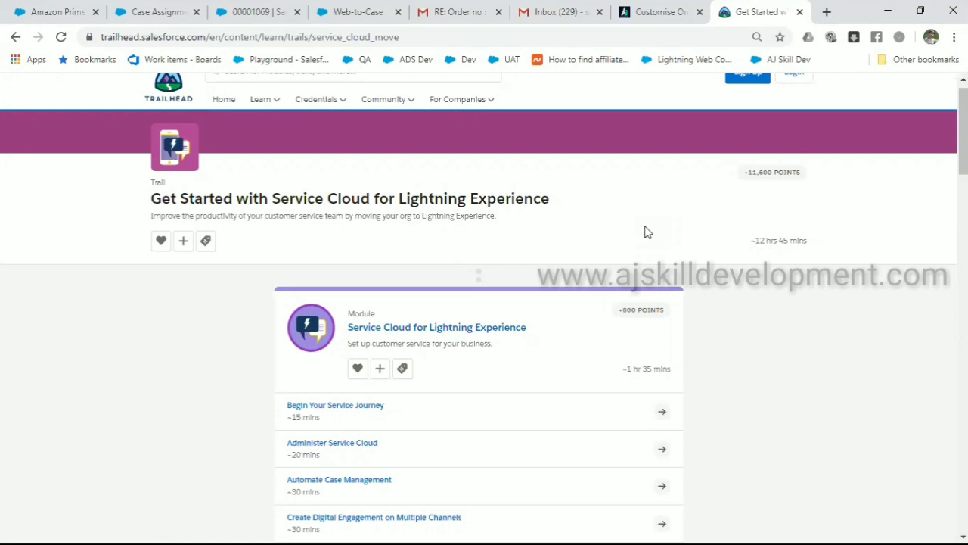
{"action": "scroll", "coordinate": [647, 232], "scroll_direction": "down", "scroll_amount": 5}
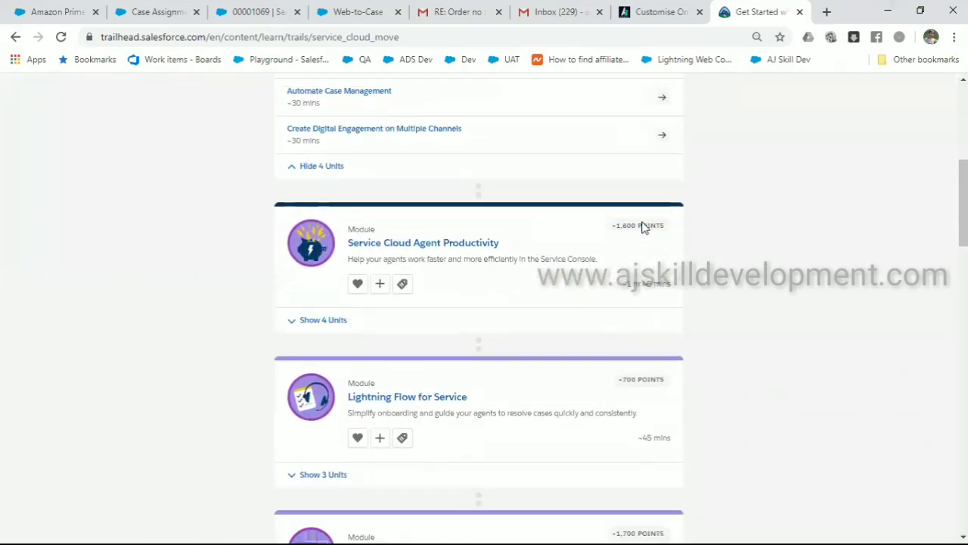
{"action": "scroll", "coordinate": [643, 227], "scroll_direction": "down", "scroll_amount": 3}
{"action": "scroll", "coordinate": [643, 227], "scroll_direction": "up", "scroll_amount": 6}
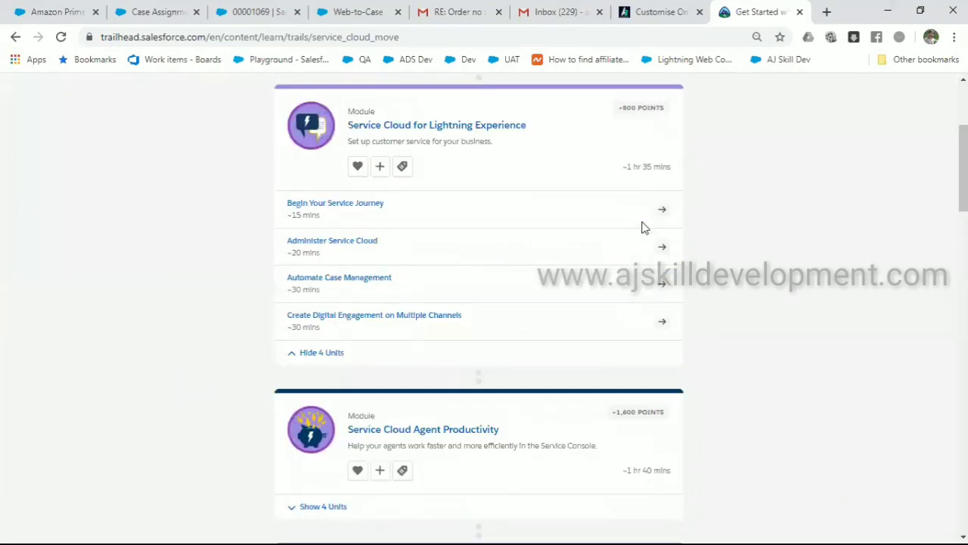
{"action": "scroll", "coordinate": [643, 227], "scroll_direction": "up", "scroll_amount": 3}
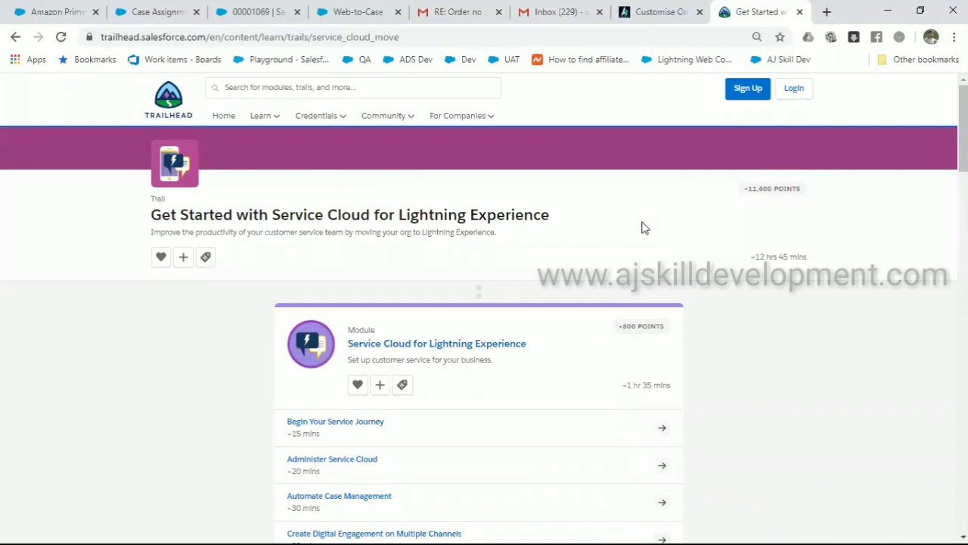